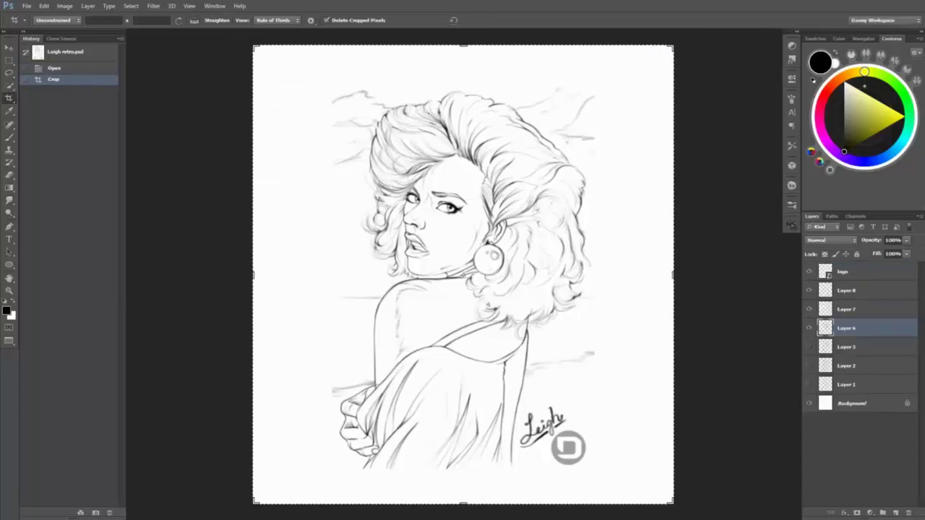
- Delete Layer 7 with the background sketch lines and rename Layer 8 after the name in the signature
{"action": "key", "text": "z"}
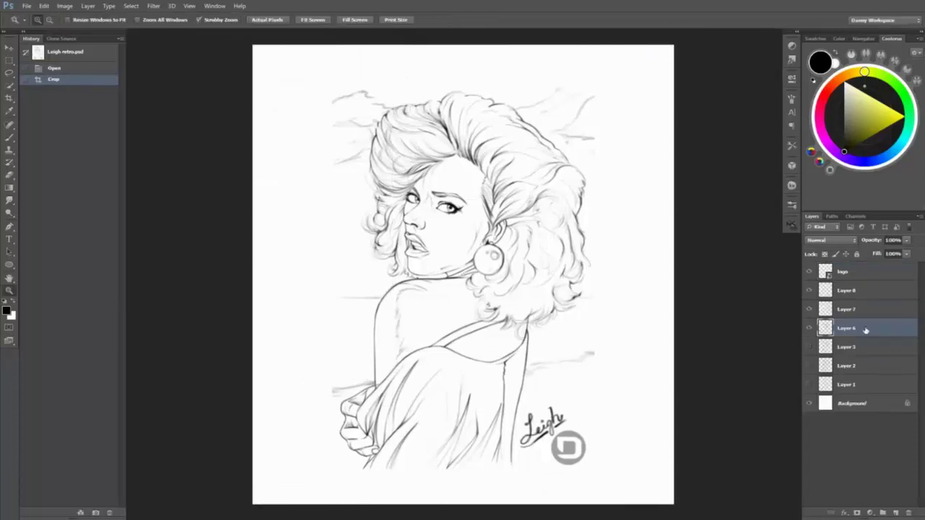
{"action": "left_click", "coordinate": [848, 310]}
{"action": "key", "text": "v"}
{"action": "left_click_drag", "start_coordinate": [826, 310], "coordinate": [909, 513]}
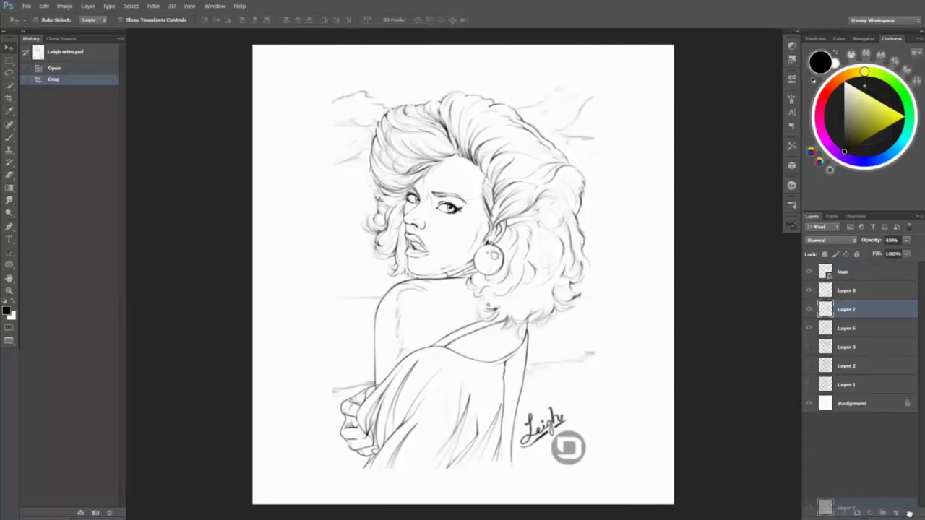
{"action": "double_click", "coordinate": [847, 290]}
{"action": "type", "text": "Leigh"}
{"action": "key", "text": "Return"}
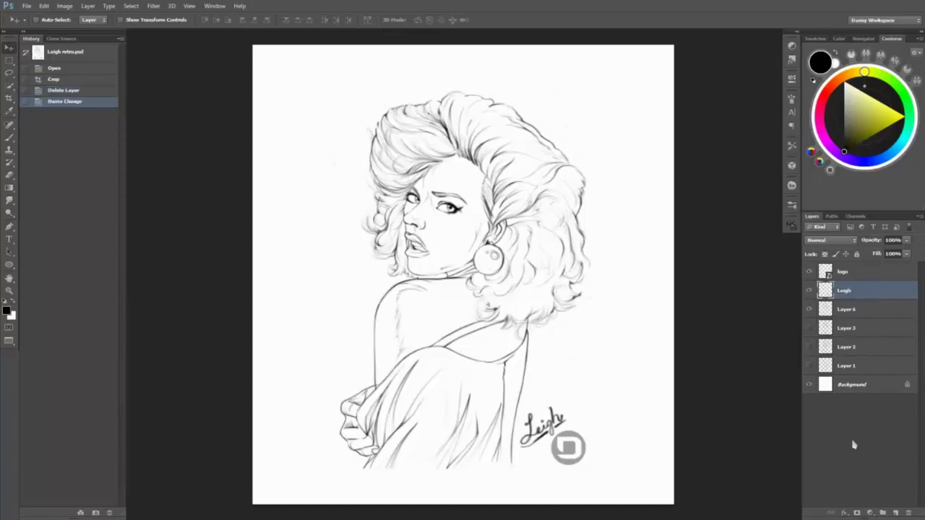
- Compare the sketch stages by showing and hiding Layers 1, 2, 3 and 6
{"action": "left_click", "coordinate": [842, 310]}
{"action": "left_click", "coordinate": [809, 366]}
{"action": "left_click", "coordinate": [809, 365]}
{"action": "left_click", "coordinate": [809, 328]}
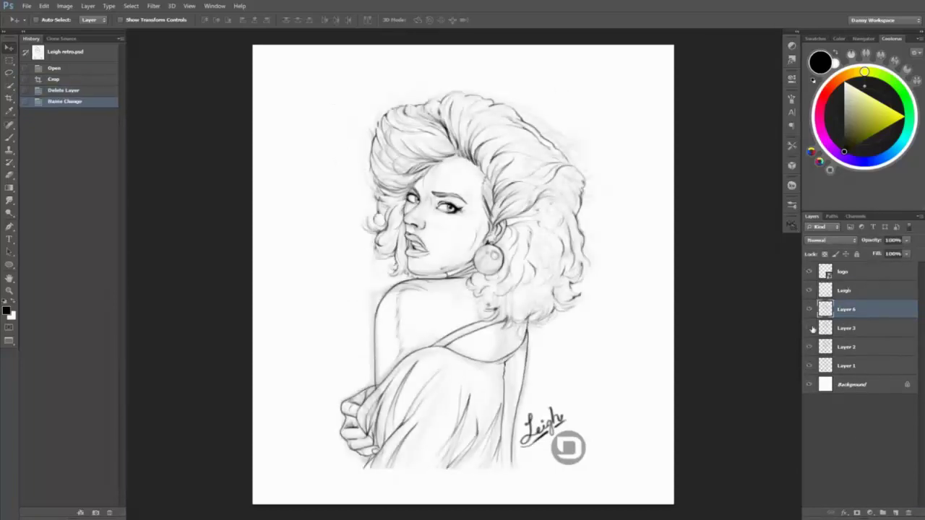
{"action": "left_click", "coordinate": [810, 309]}
{"action": "left_click", "coordinate": [809, 309]}
{"action": "left_click", "coordinate": [810, 309]}
{"action": "left_click", "coordinate": [810, 310]}
- Preview Layer 3 at 100% opacity and undo the opacity change
{"action": "left_click", "coordinate": [844, 329]}
{"action": "key", "text": "0"}
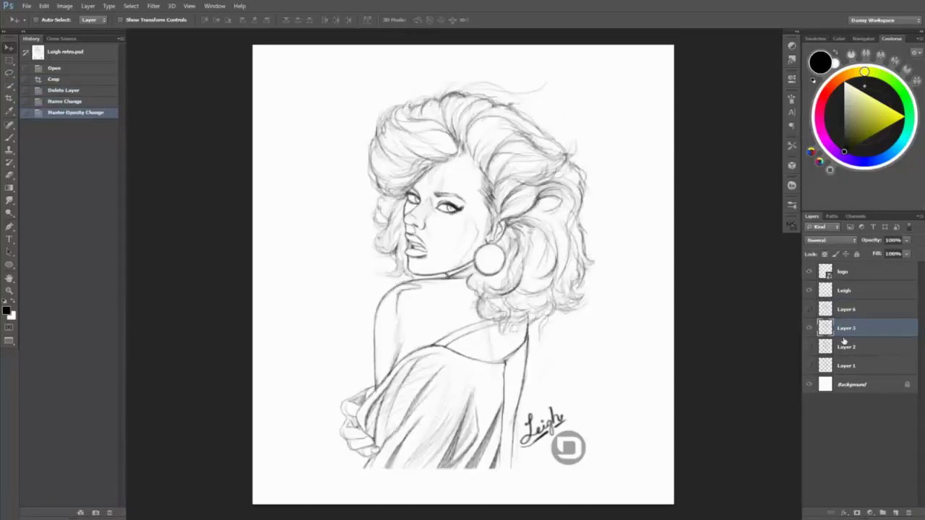
{"action": "key", "text": "ctrl+z"}
{"action": "left_click", "coordinate": [809, 347]}
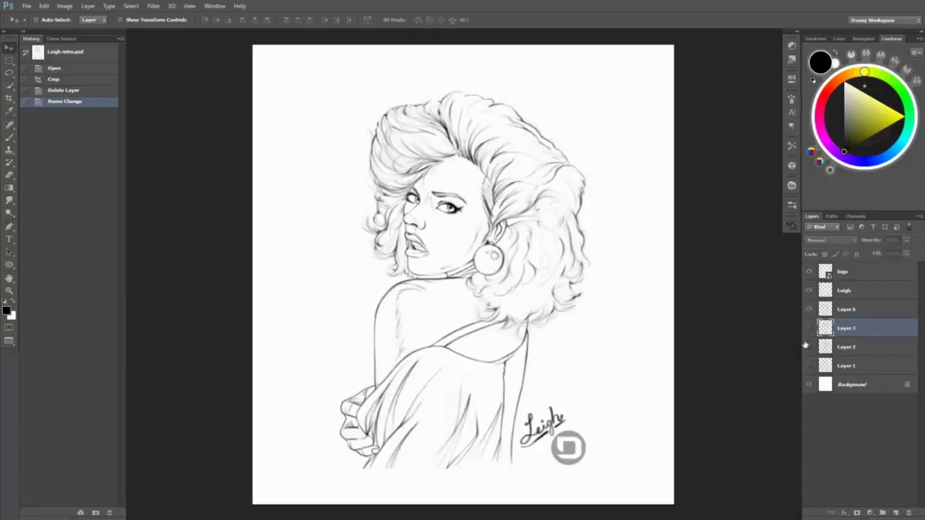
- Make Layer 6 the active layer and hide the logo and signature layers
{"action": "left_click", "coordinate": [844, 309]}
{"action": "left_click_drag", "start_coordinate": [809, 271], "coordinate": [809, 290]}
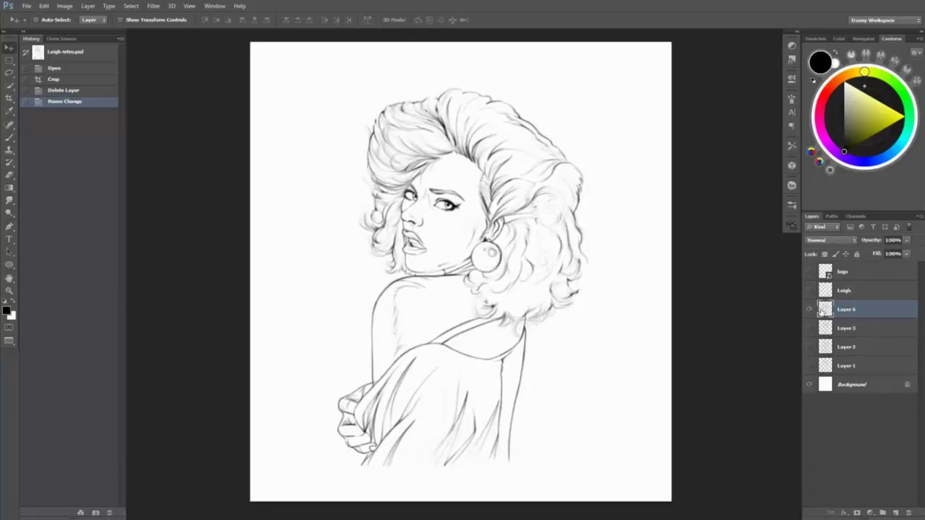
{"action": "key", "text": "u"}
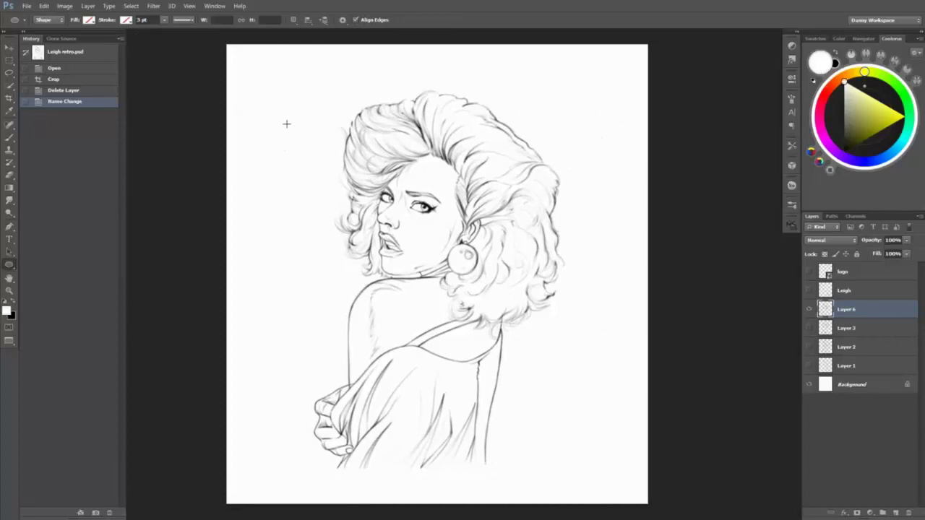
{"action": "key", "text": "b"}
{"action": "left_click_drag", "start_coordinate": [308, 139], "coordinate": [333, 248]}
{"action": "key", "text": "ctrl+z"}
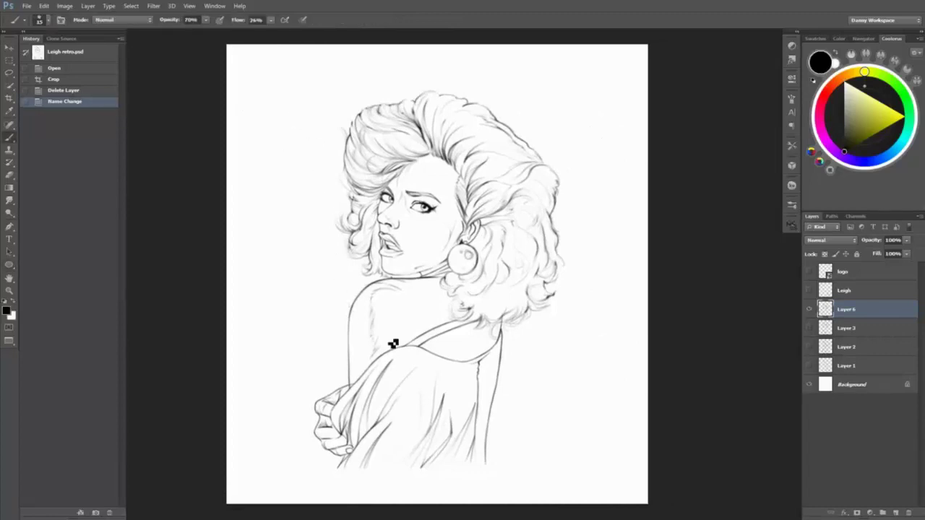
- Try an ellipse shape around the woman's head and delete its layer
{"action": "key", "text": "x"}
{"action": "key", "text": "u"}
{"action": "left_click_drag", "start_coordinate": [304, 88], "coordinate": [461, 245]}
{"action": "right_click", "coordinate": [342, 102]}
{"action": "left_click", "coordinate": [362, 202]}
{"action": "left_click_drag", "start_coordinate": [349, 118], "coordinate": [469, 211]}
{"action": "left_click_drag", "start_coordinate": [580, 182], "coordinate": [535, 316]}
{"action": "key", "text": "Escape"}
{"action": "key", "text": "Delete"}
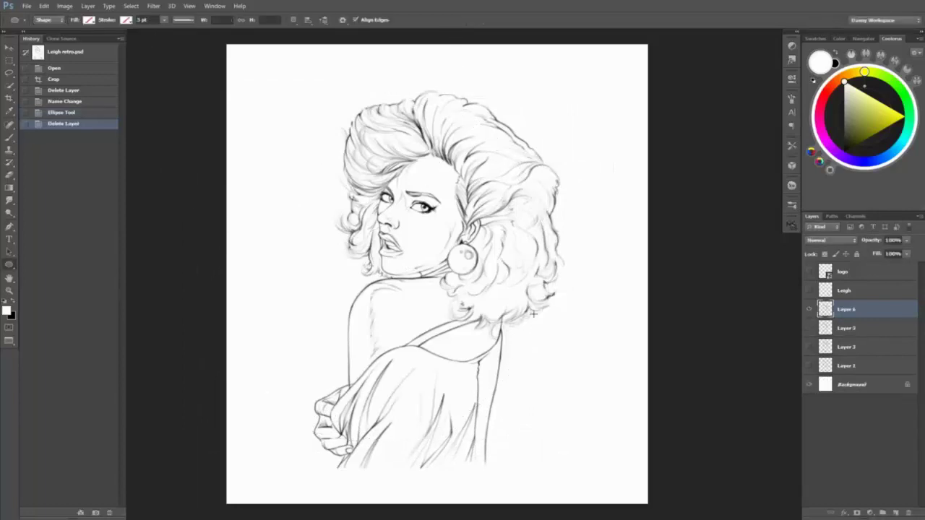
- Extend the canvas on the left with the Crop tool and trim its right side to a nearly square format
{"action": "key", "text": "c"}
{"action": "left_click_drag", "start_coordinate": [227, 273], "coordinate": [160, 272]}
{"action": "key", "text": "Return"}
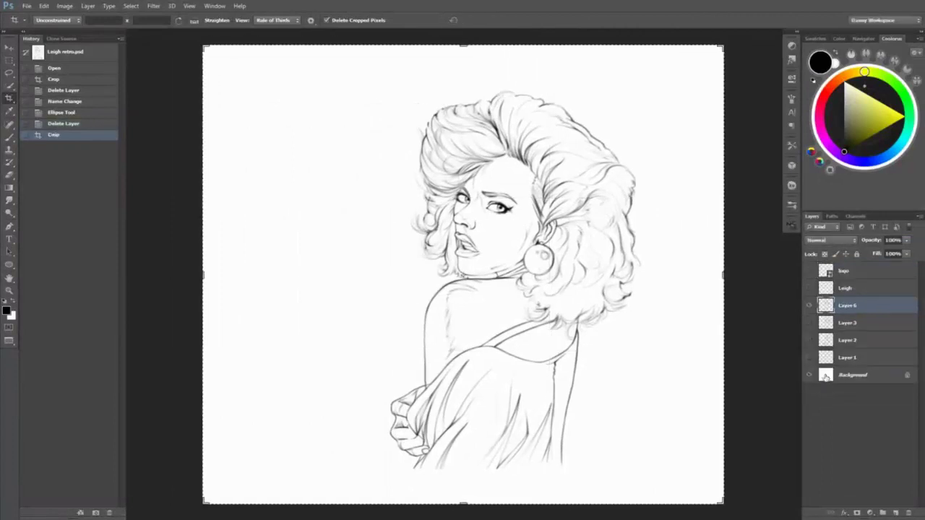
{"action": "left_click_drag", "start_coordinate": [723, 273], "coordinate": [696, 274]}
{"action": "key", "text": "Return"}
{"action": "key", "text": "Return"}
{"action": "left_click", "coordinate": [808, 290]}
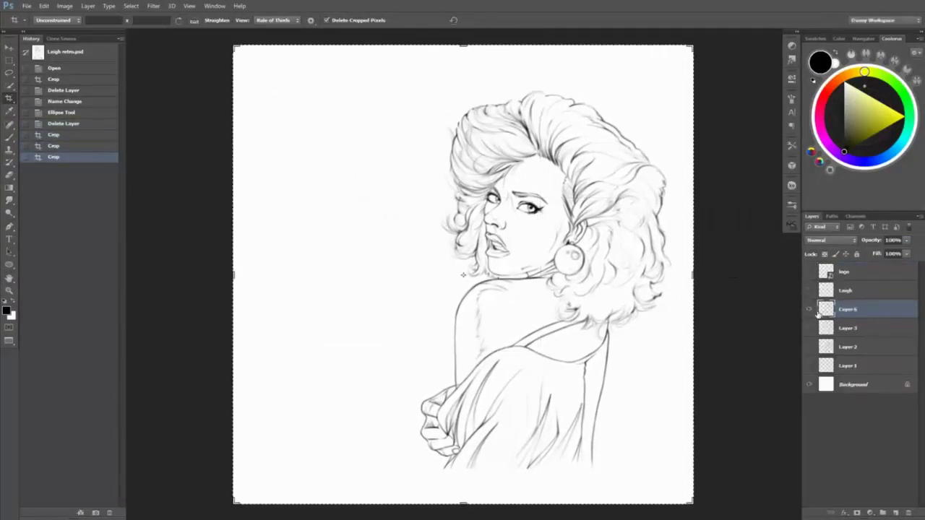
- Draw a circle shape about 2504 px across on a new layer above Layer 6 and reposition it over the portrait
{"action": "key", "text": "ctrl+shift+alt+n"}
{"action": "key", "text": "u"}
{"action": "left_click_drag", "start_coordinate": [474, 295], "coordinate": [228, 107]}
{"action": "right_click", "coordinate": [497, 247]}
{"action": "left_click", "coordinate": [564, 352]}
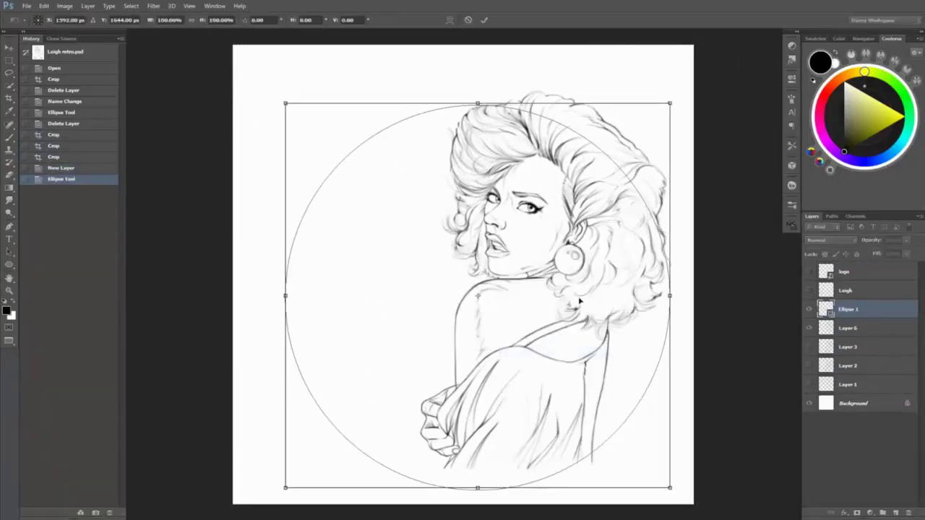
{"action": "left_click_drag", "start_coordinate": [578, 305], "coordinate": [646, 347]}
{"action": "key", "text": "Return"}
- Try loading the circle path as a selection, undo it and check which path commands the shape offers
{"action": "key", "text": "ctrl+Return"}
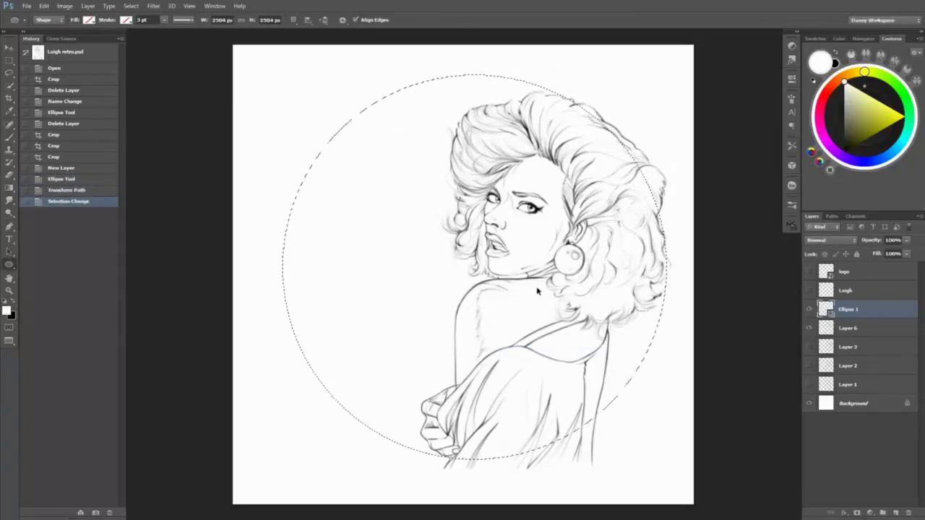
{"action": "key", "text": "ctrl+z"}
{"action": "key", "text": "b"}
{"action": "key", "text": "x"}
{"action": "key", "text": "u"}
{"action": "right_click", "coordinate": [497, 266]}
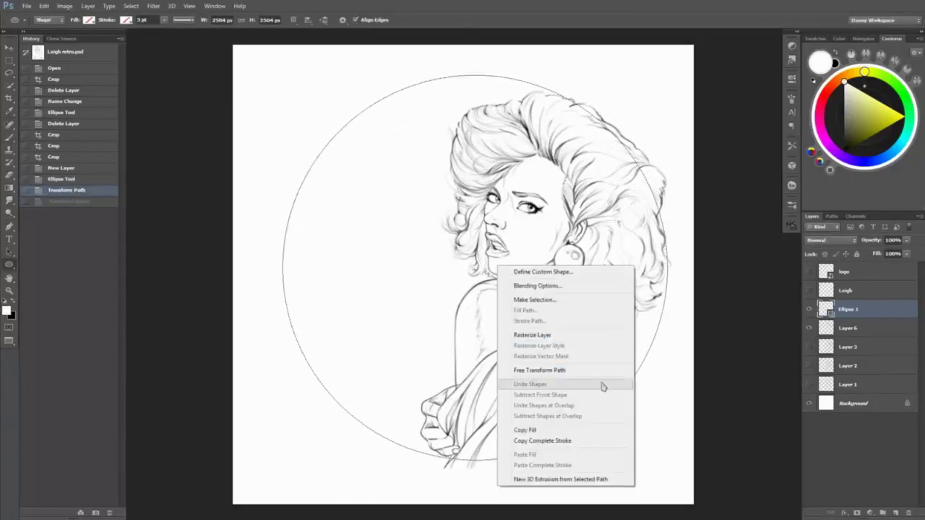
{"action": "key", "text": "Escape"}
- Try the Define Custom Shape and Make Selection commands on the circle path with the Pen tool
{"action": "key", "text": "p"}
{"action": "right_click", "coordinate": [432, 262]}
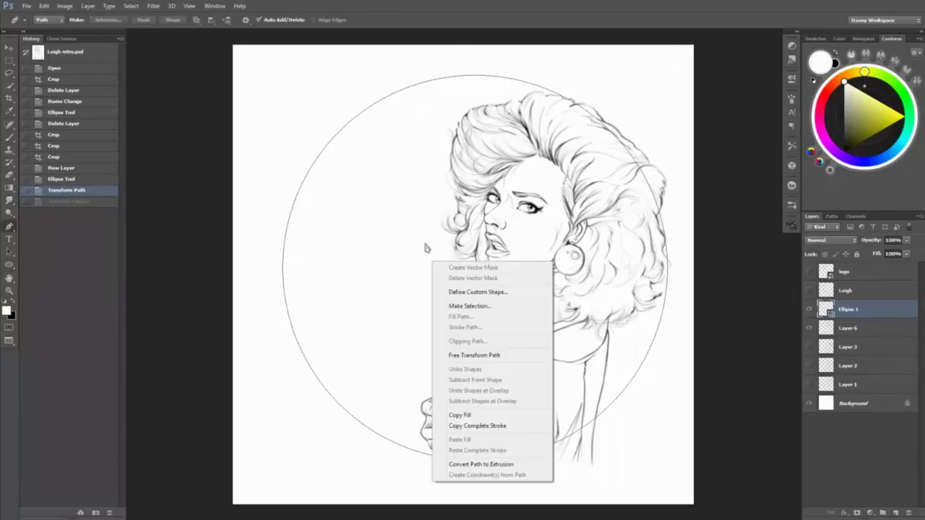
{"action": "left_click", "coordinate": [477, 292]}
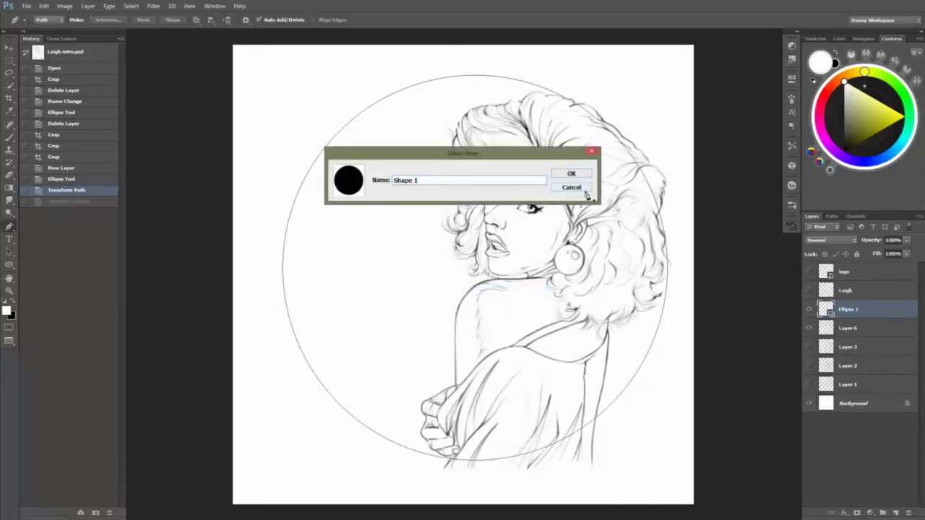
{"action": "key", "text": "Return"}
{"action": "right_click", "coordinate": [443, 264]}
{"action": "left_click", "coordinate": [477, 307]}
{"action": "key", "text": "Return"}
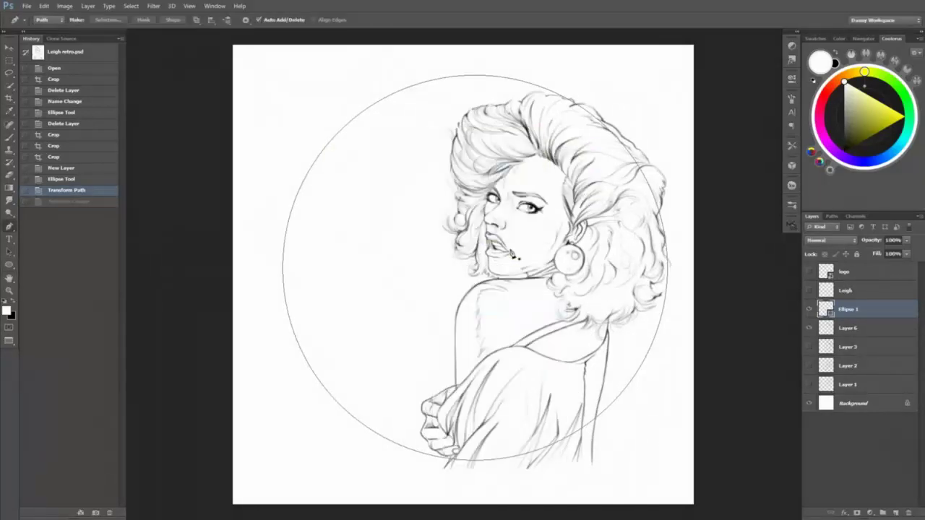
{"action": "right_click", "coordinate": [509, 260]}
{"action": "key", "text": "Escape"}
{"action": "key", "text": "b"}
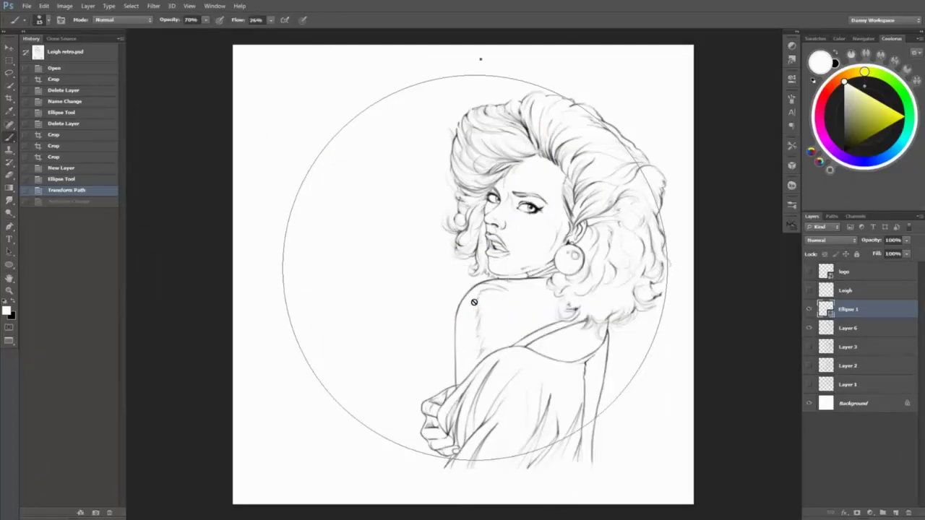
{"action": "right_click", "coordinate": [475, 303]}
{"action": "left_click", "coordinate": [428, 320]}
{"action": "key", "text": "Return"}
{"action": "key", "text": "p"}
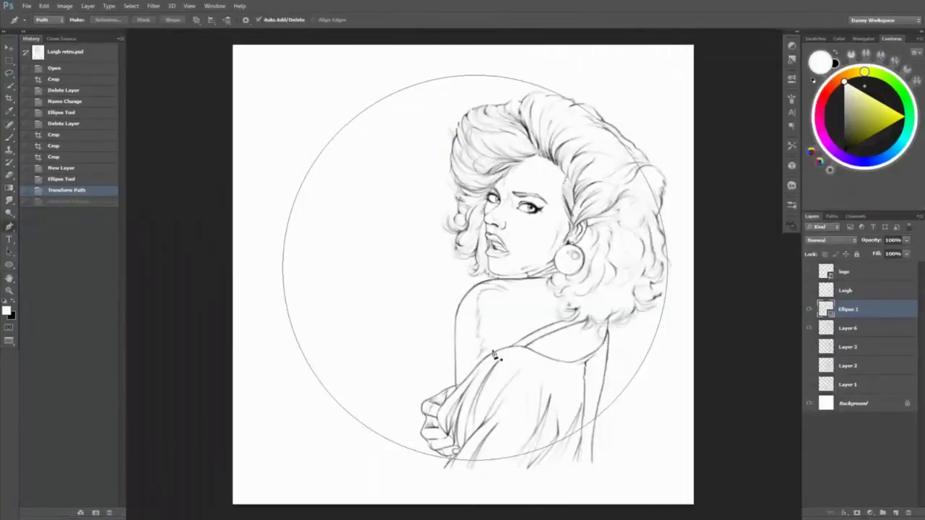
{"action": "right_click", "coordinate": [481, 329]}
{"action": "key", "text": "Escape"}
{"action": "left_click", "coordinate": [394, 191]}
{"action": "right_click", "coordinate": [456, 359]}
{"action": "key", "text": "Escape"}
{"action": "key", "text": "ctrl+alt+z"}
{"action": "key", "text": "ctrl+alt+z"}
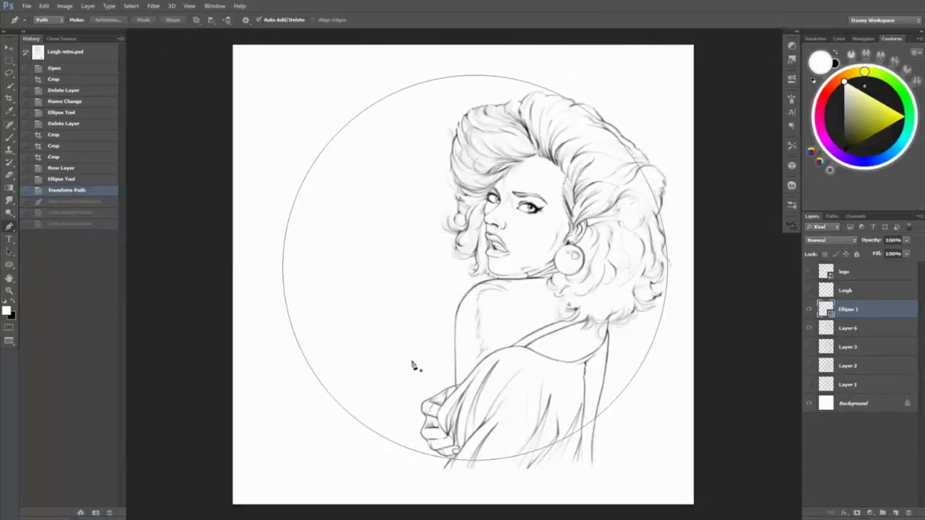
- Delete the circle's shape layer and add a new empty layer above Layer 6
{"action": "key", "text": "Delete"}
{"action": "key", "text": "ctrl+shift+alt+n"}
{"action": "key", "text": "u"}
{"action": "right_click", "coordinate": [372, 182]}
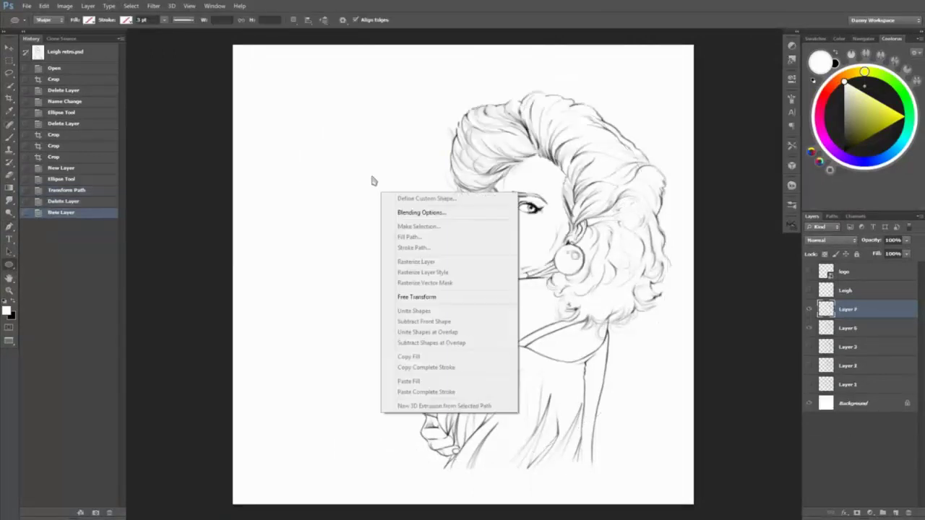
{"action": "key", "text": "Escape"}
{"action": "left_click_drag", "start_coordinate": [371, 186], "coordinate": [402, 220]}
{"action": "key", "text": "ctrl+z"}
- Switch the Ellipse tool to Path mode and draw a large circle path around the woman's upper body
{"action": "left_click", "coordinate": [89, 19]}
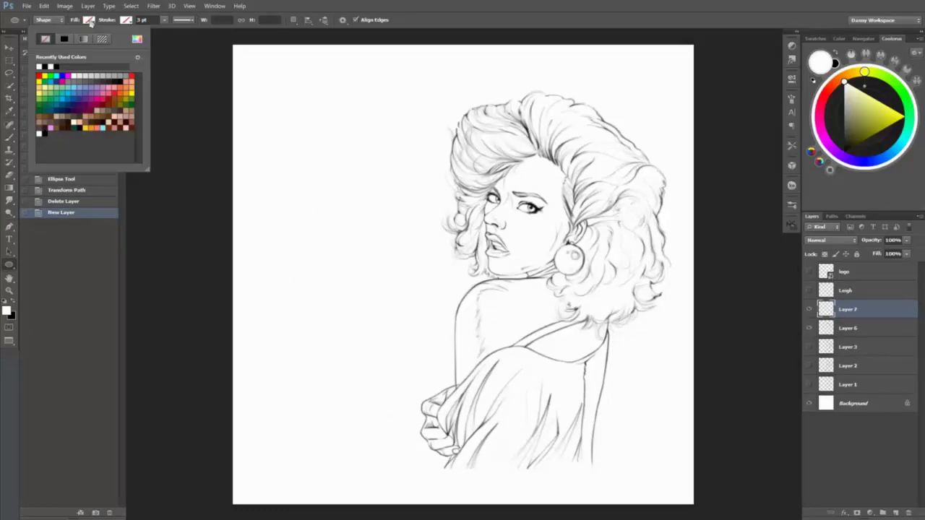
{"action": "key", "text": "Escape"}
{"action": "left_click", "coordinate": [48, 19]}
{"action": "left_click", "coordinate": [46, 37]}
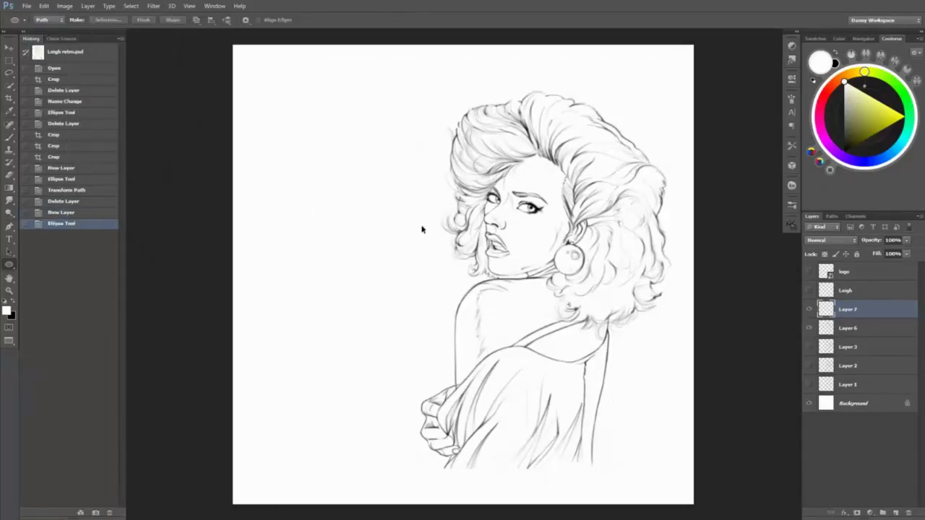
{"action": "mouse_move", "coordinate": [474, 297]}
{"action": "left_mouse_down"}
{"action": "mouse_move", "coordinate": [370, 211]}
{"action": "mouse_move", "coordinate": [238, 131]}
{"action": "mouse_move", "coordinate": [282, 102]}
{"action": "left_mouse_up"}
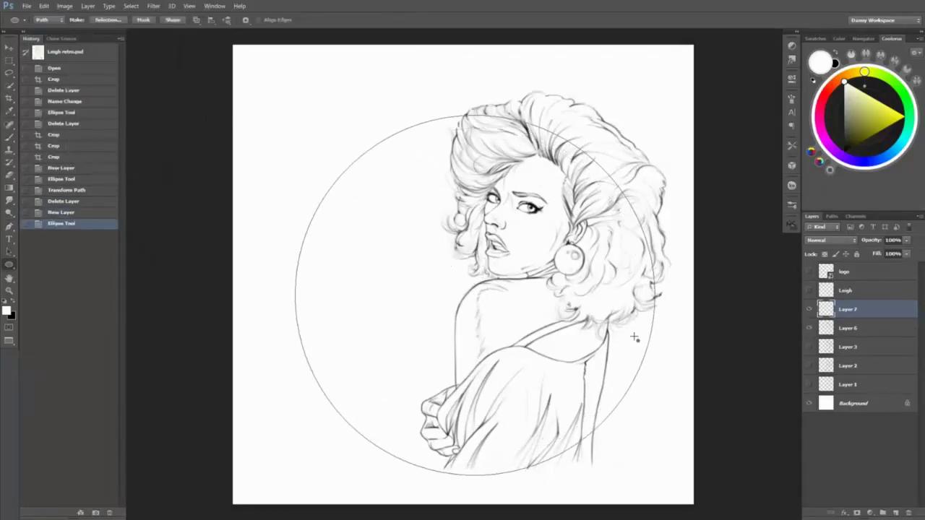
- Scale the circle path to 106.83% and move it slightly higher over the figure
{"action": "right_click", "coordinate": [535, 264]}
{"action": "left_click", "coordinate": [599, 380]}
{"action": "left_click_drag", "start_coordinate": [642, 101], "coordinate": [661, 78]}
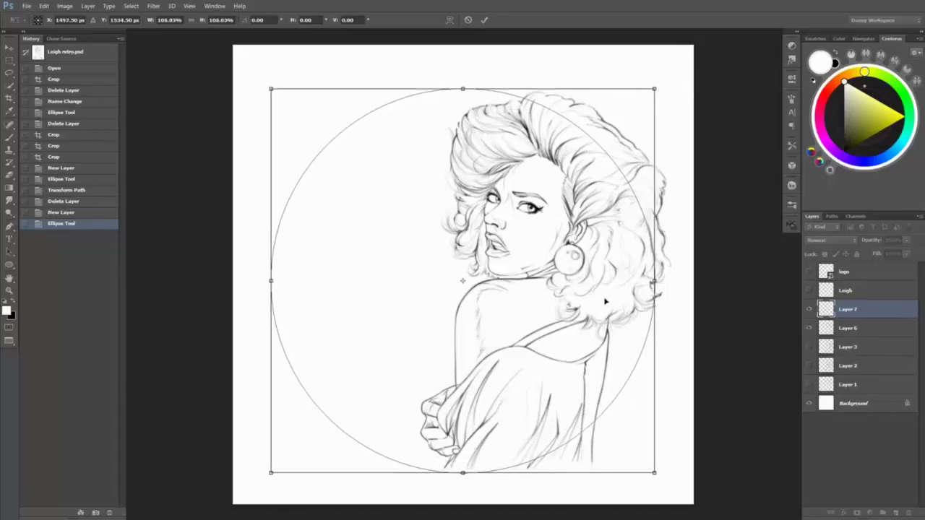
{"action": "key", "text": "Return"}
- Try stroking the circle path with the Brush in white and undo the stroke
{"action": "key", "text": "i"}
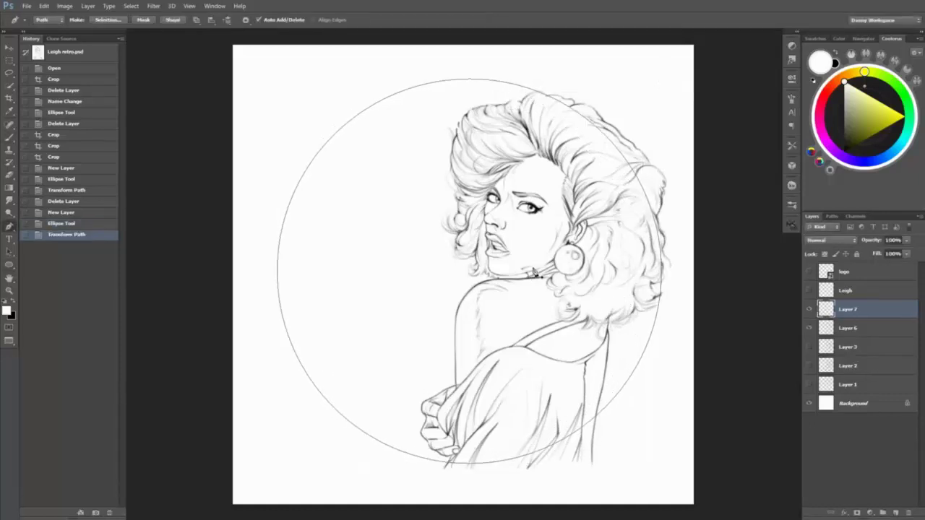
{"action": "right_click", "coordinate": [533, 266]}
{"action": "left_click", "coordinate": [571, 351]}
{"action": "left_click", "coordinate": [463, 174]}
{"action": "left_click", "coordinate": [468, 194]}
{"action": "left_click", "coordinate": [529, 172]}
{"action": "key", "text": "p"}
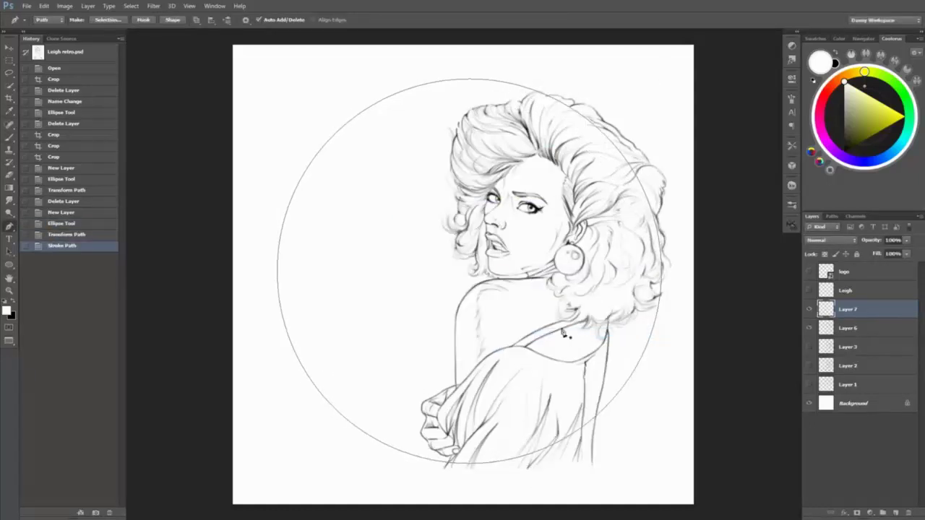
{"action": "key", "text": "ctrl+z"}
- Reset the colors to default black and white and try stroking the circle path with the Brush without simulated pressure
{"action": "key", "text": "d"}
{"action": "right_click", "coordinate": [518, 276]}
{"action": "left_click", "coordinate": [492, 286]}
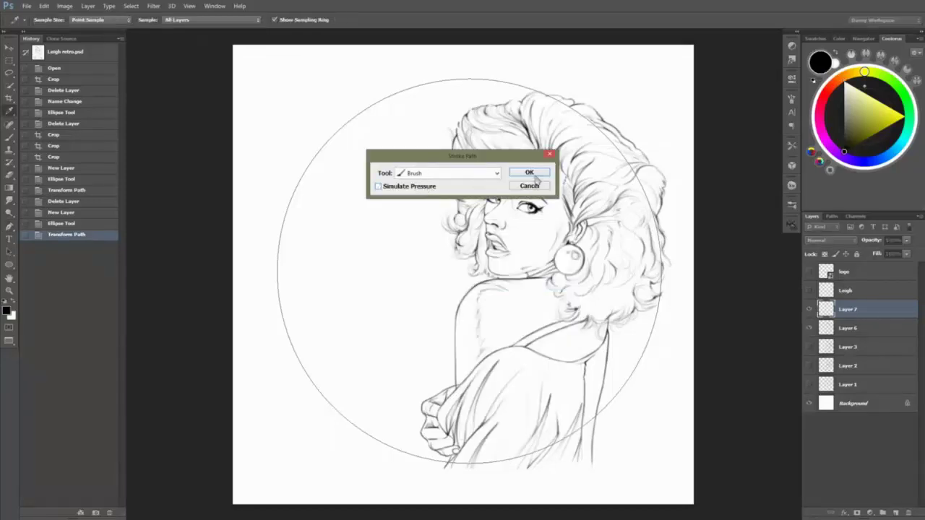
{"action": "left_click", "coordinate": [536, 179]}
{"action": "key", "text": "ctrl+z"}
- Enable Simulate Pressure for the Brush path stroke, and undo back to the circle path before it was scaled
{"action": "right_click", "coordinate": [382, 201]}
{"action": "left_click", "coordinate": [429, 267]}
{"action": "left_click", "coordinate": [377, 186]}
{"action": "key", "text": "Return"}
{"action": "key", "text": "p"}
{"action": "key", "text": "ctrl+z"}
{"action": "key", "text": "ctrl+alt+z"}
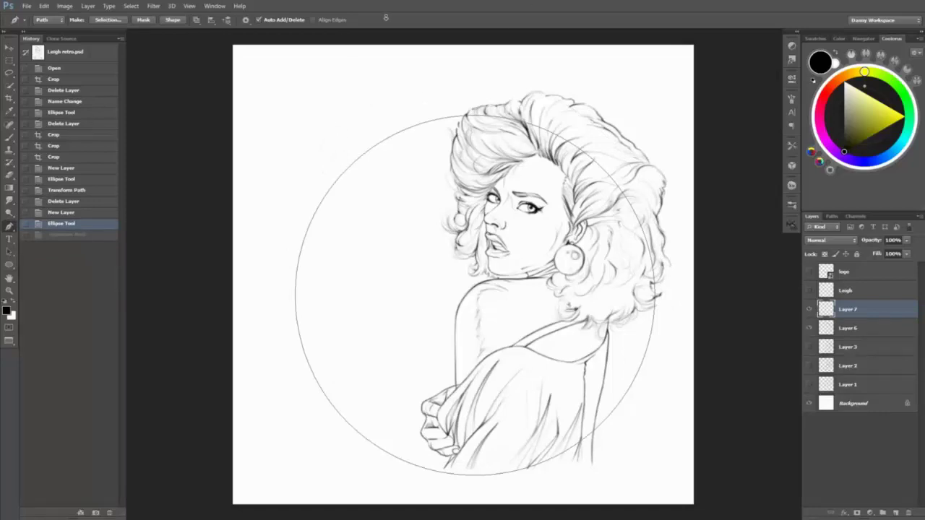
- Stroke the circle path on Layer 7 in black using the Brush with Simulate Pressure
{"action": "right_click", "coordinate": [427, 254]}
{"action": "left_click", "coordinate": [462, 321]}
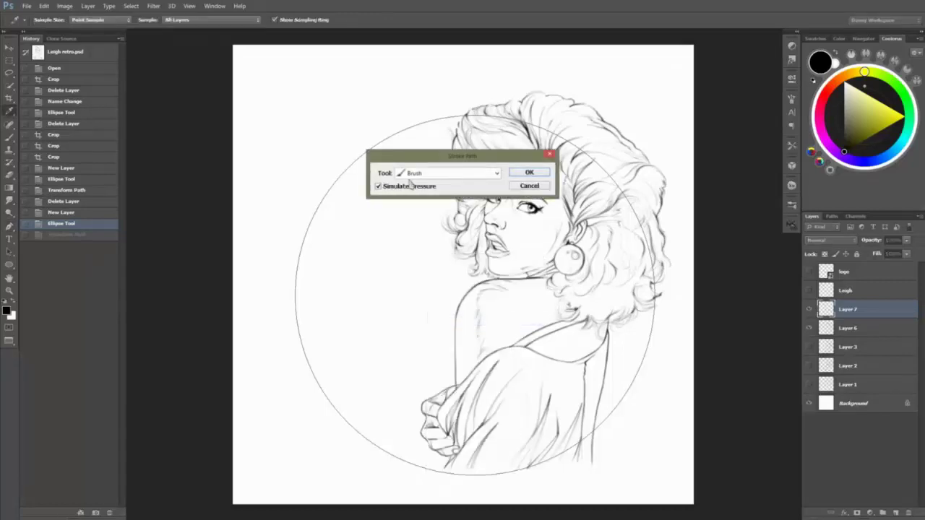
{"action": "left_click", "coordinate": [515, 172]}
- Rotate the circle path slightly clockwise and stroke it a second time with the pressure-simulated Brush
{"action": "key", "text": "ctrl+t"}
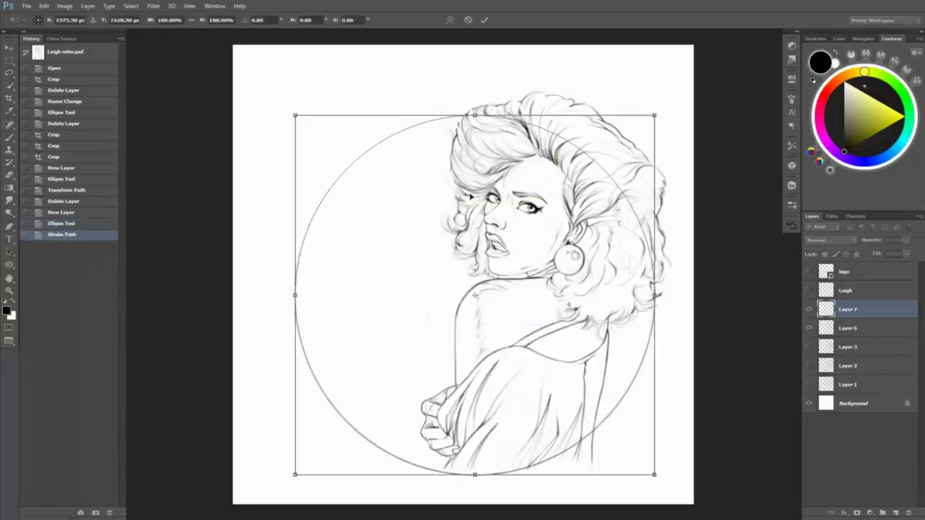
{"action": "left_click_drag", "start_coordinate": [470, 98], "coordinate": [521, 103]}
{"action": "key", "text": "Return"}
{"action": "right_click", "coordinate": [434, 227]}
{"action": "left_click", "coordinate": [465, 292]}
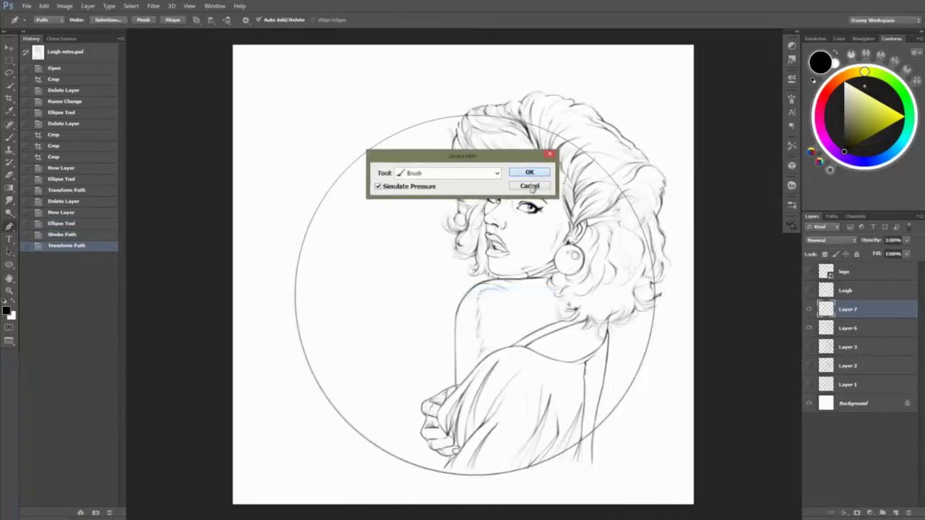
{"action": "left_click", "coordinate": [528, 172]}
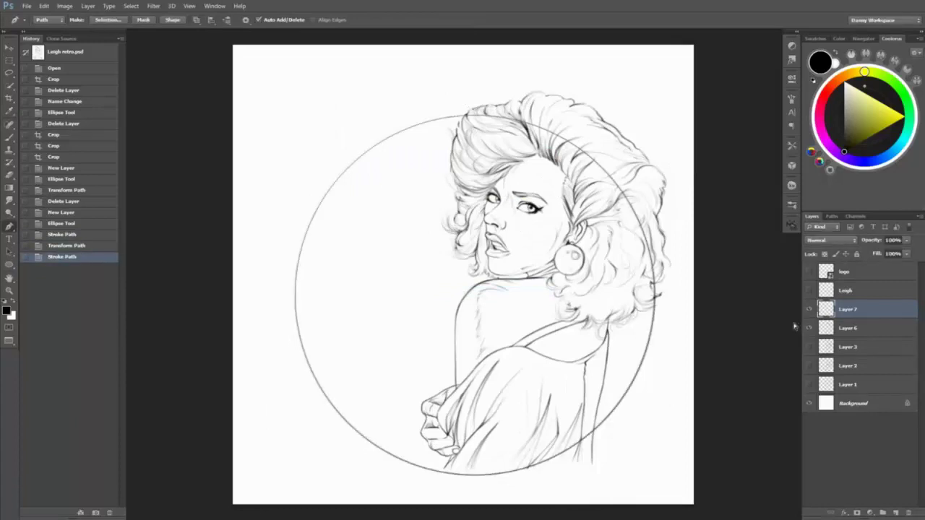
- Rotate the circle path roughly a quarter turn counterclockwise and add a third Brush stroke with Simulate Pressure
{"action": "key", "text": "ctrl+t"}
{"action": "left_click_drag", "start_coordinate": [666, 121], "coordinate": [383, 112]}
{"action": "key", "text": "Return"}
{"action": "right_click", "coordinate": [413, 205]}
{"action": "left_click", "coordinate": [465, 287]}
{"action": "left_click", "coordinate": [530, 172]}
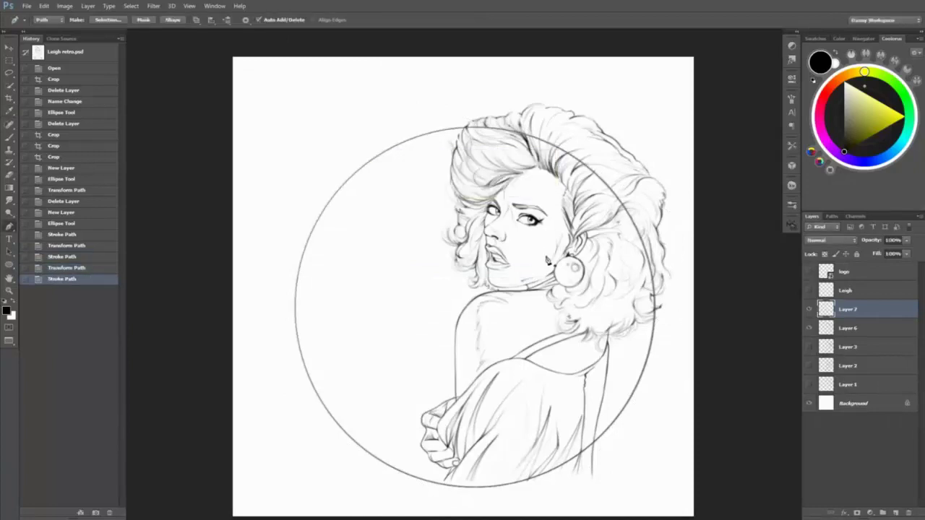
- Delete the circle path and save the current state as a history snapshot
{"action": "key", "text": "Delete"}
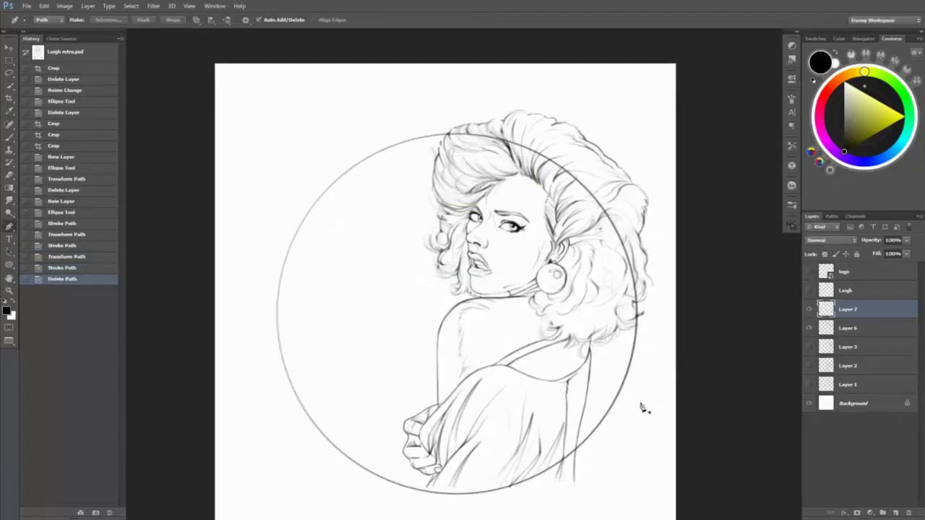
{"action": "left_click", "coordinate": [95, 512]}
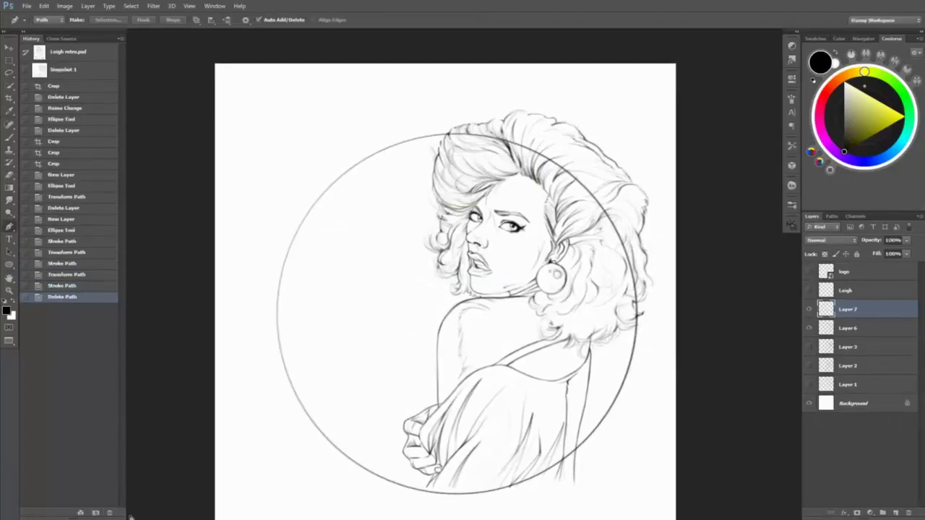
- Try erasing the circle line where it crosses the hair, and undo back to the snapshot
{"action": "key", "text": "e"}
{"action": "mouse_move", "coordinate": [549, 166]}
{"action": "left_mouse_down"}
{"action": "mouse_move", "coordinate": [619, 241]}
{"action": "mouse_move", "coordinate": [634, 316]}
{"action": "left_mouse_up"}
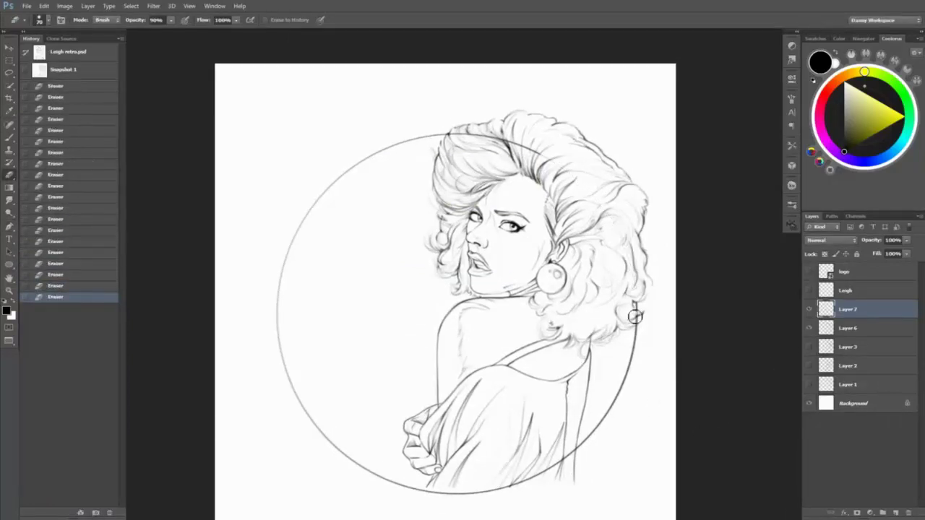
{"action": "key", "text": "v"}
{"action": "key", "text": "ctrl+alt+z"}
{"action": "key", "text": "ctrl+alt+z"}
{"action": "key", "text": "ctrl+alt+z"}
{"action": "key", "text": "ctrl+alt+z"}
{"action": "key", "text": "ctrl+alt+z"}
{"action": "key", "text": "ctrl+alt+z"}
{"action": "key", "text": "ctrl+alt+z"}
{"action": "key", "text": "ctrl+alt+z"}
{"action": "key", "text": "ctrl+alt+z"}
{"action": "key", "text": "ctrl+alt+z"}
{"action": "key", "text": "ctrl+alt+z"}
{"action": "key", "text": "ctrl+alt+z"}
{"action": "key", "text": "ctrl+alt+z"}
{"action": "key", "text": "ctrl+alt+z"}
{"action": "key", "text": "ctrl+alt+z"}
{"action": "key", "text": "ctrl+alt+z"}
{"action": "key", "text": "ctrl+alt+z"}
{"action": "key", "text": "ctrl+alt+z"}
{"action": "key", "text": "ctrl+alt+z"}
{"action": "key", "text": "ctrl+alt+z"}
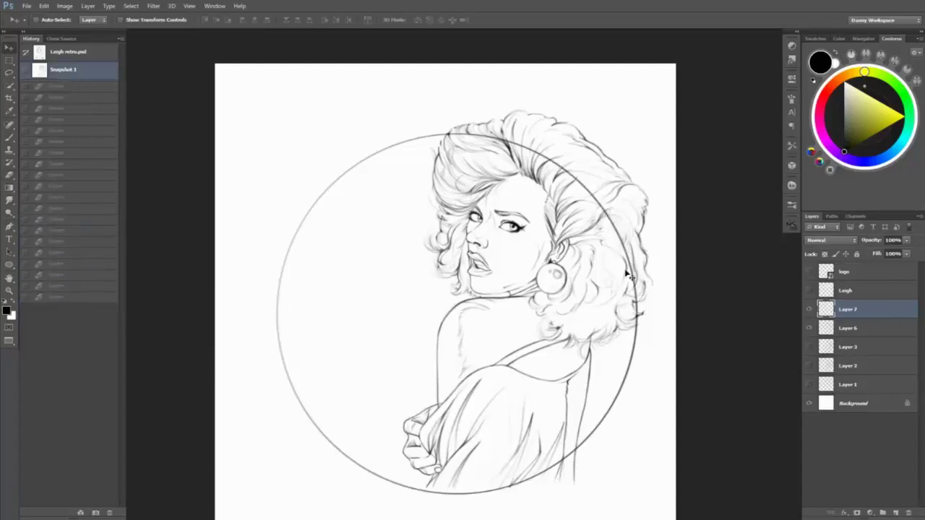
- Move the circle on Layer 7 slightly upward and erase its line where it crosses the figure's hair
{"action": "left_click_drag", "start_coordinate": [618, 283], "coordinate": [609, 267]}
{"action": "mouse_move", "coordinate": [633, 310]}
{"action": "left_mouse_down"}
{"action": "mouse_move", "coordinate": [609, 313]}
{"action": "mouse_move", "coordinate": [620, 289]}
{"action": "left_mouse_up"}
{"action": "key", "text": "e"}
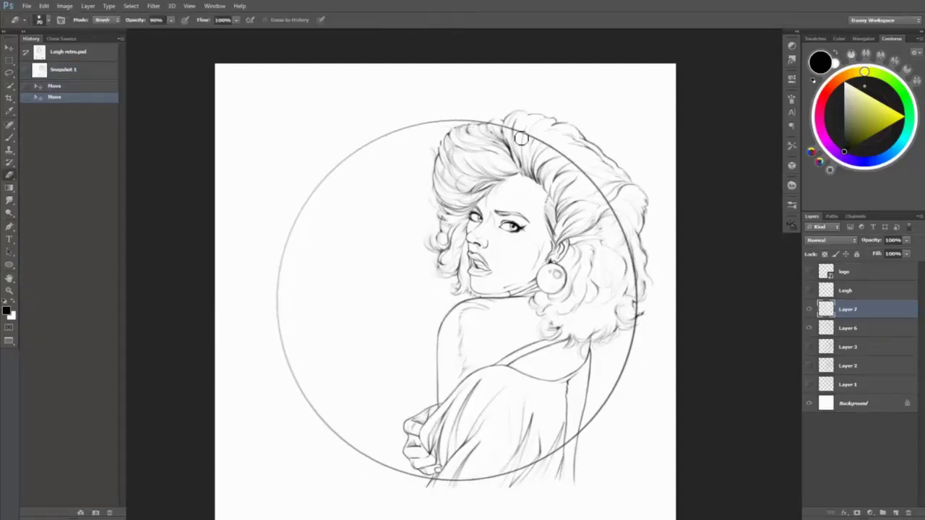
{"action": "left_click_drag", "start_coordinate": [607, 198], "coordinate": [620, 224]}
{"action": "mouse_move", "coordinate": [620, 226]}
{"action": "left_mouse_down"}
{"action": "mouse_move", "coordinate": [637, 314]}
{"action": "mouse_move", "coordinate": [631, 304]}
{"action": "left_mouse_up"}
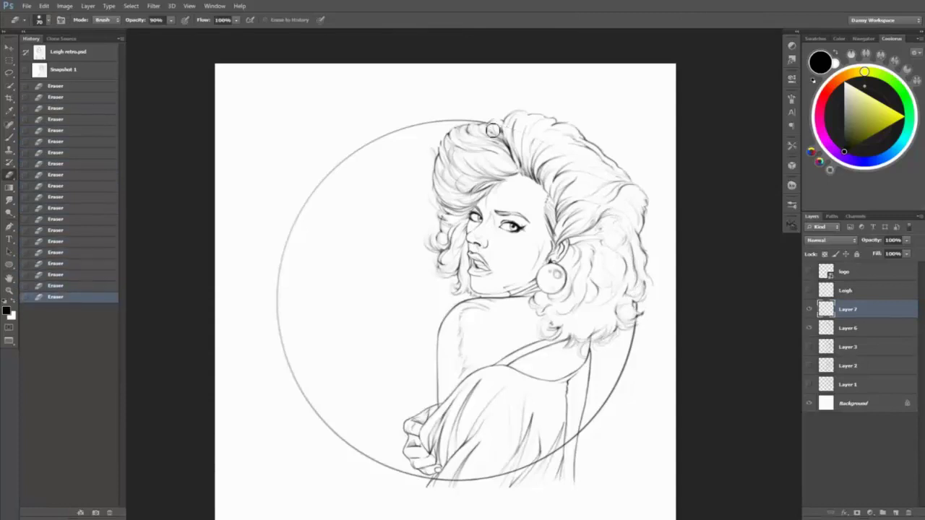
{"action": "key", "text": "ctrl+alt+z"}
{"action": "key", "text": "ctrl+alt+z"}
- Reduce the eraser size and clean up the leftover line beside the lower curls of the hair
{"action": "right_click", "coordinate": [657, 310]}
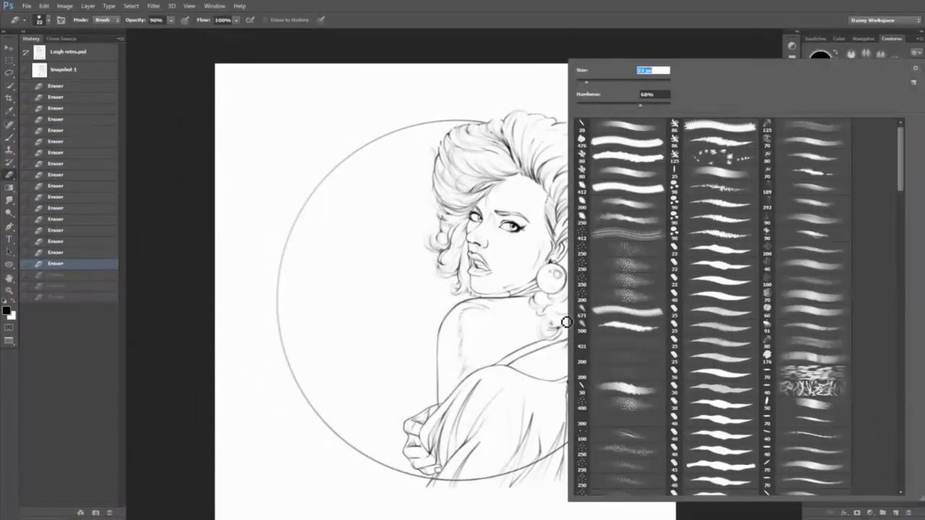
{"action": "type", "text": "25"}
{"action": "key", "text": "Return"}
{"action": "right_click", "coordinate": [564, 320]}
{"action": "key", "text": "Return"}
{"action": "left_click", "coordinate": [643, 320]}
{"action": "left_click", "coordinate": [642, 320]}
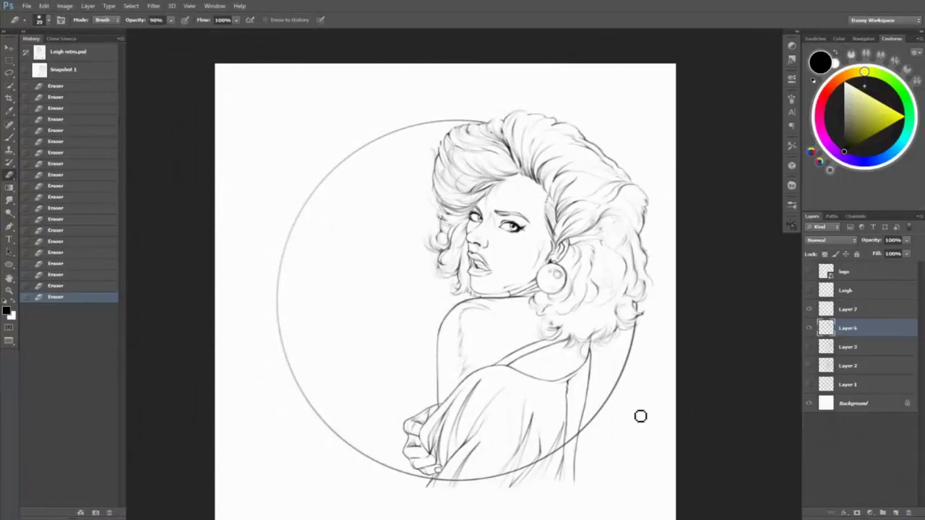
- Enlarge the eraser and remove the dress lines on Layer 6 that extend below the circle's edge
{"action": "scroll", "coordinate": [640, 415], "scroll_direction": "down", "scroll_amount": 2}
{"action": "right_click", "coordinate": [640, 415]}
{"action": "key", "text": "Return"}
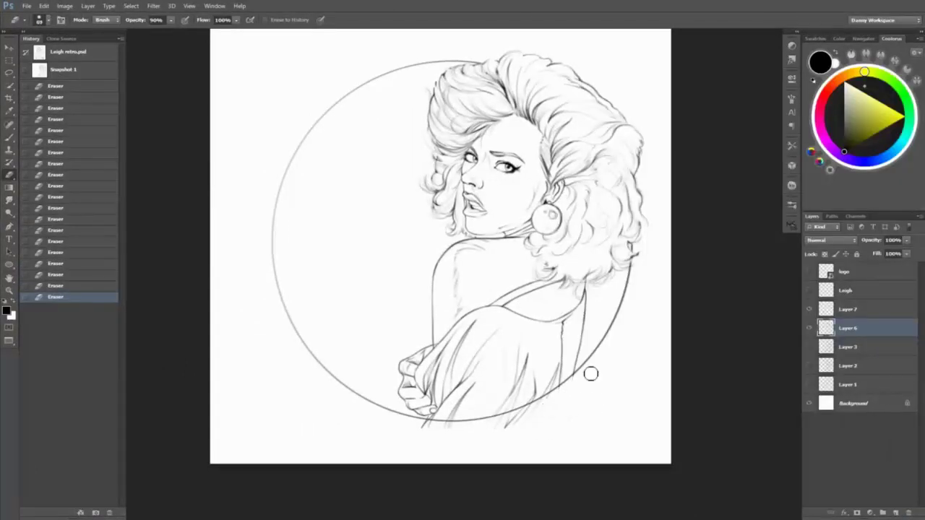
{"action": "scroll", "coordinate": [590, 373], "scroll_direction": "up", "scroll_amount": 1}
{"action": "left_click_drag", "start_coordinate": [530, 409], "coordinate": [580, 364]}
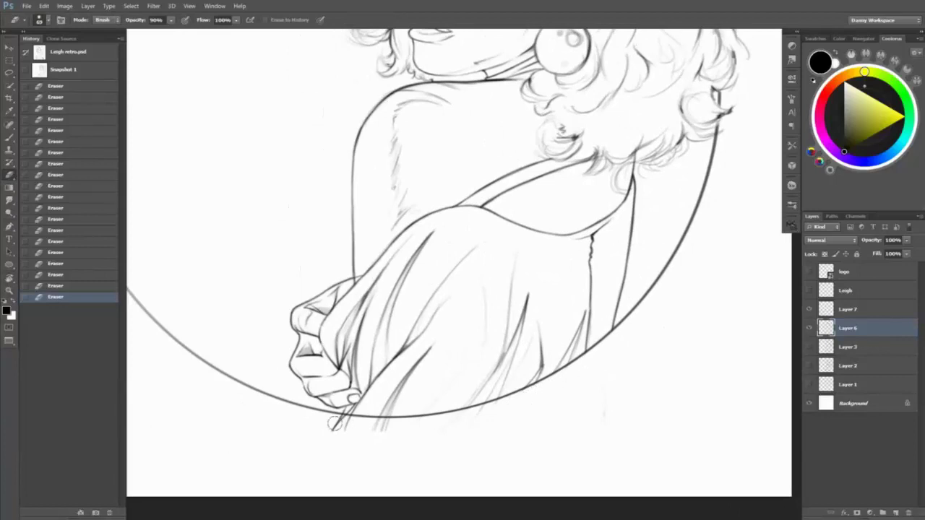
{"action": "left_click_drag", "start_coordinate": [335, 424], "coordinate": [386, 427]}
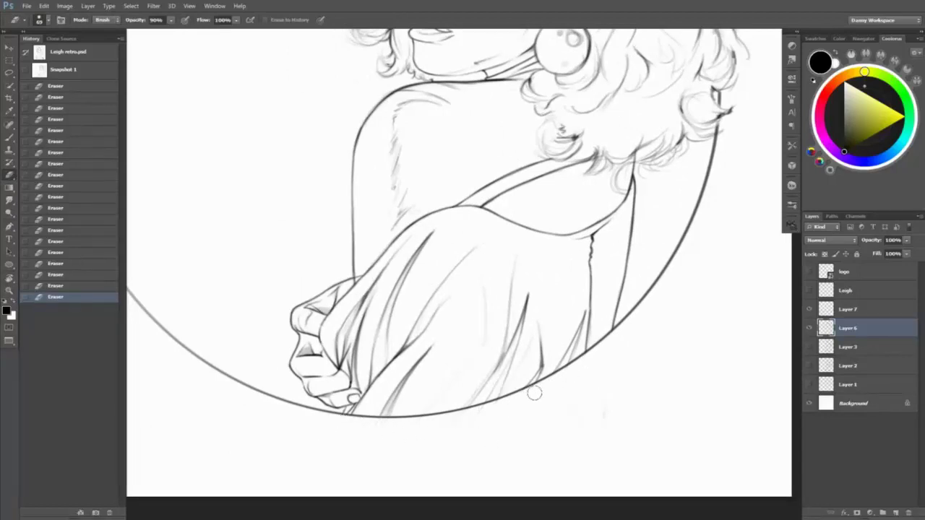
{"action": "scroll", "coordinate": [587, 445], "scroll_direction": "up", "scroll_amount": 3}
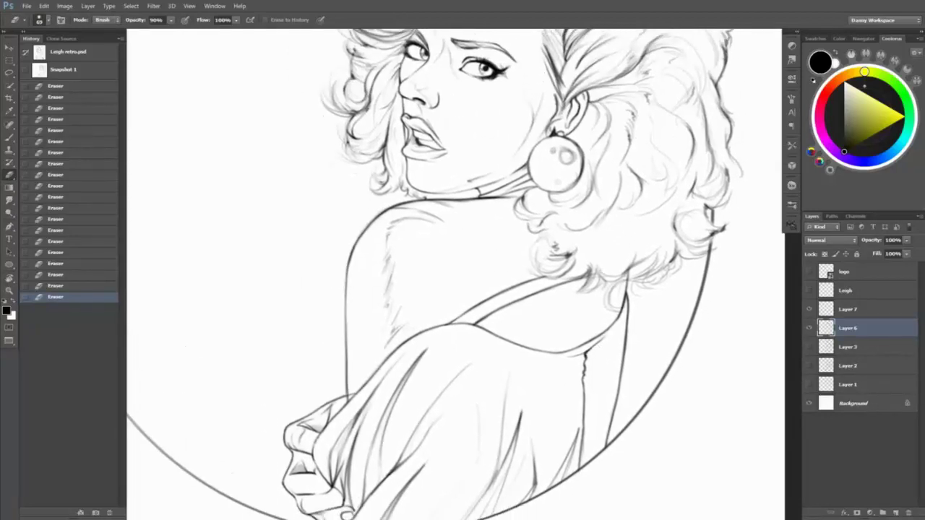
- Select all layers above the background and shift the artwork slightly up and to the left on the canvas
{"action": "key", "text": "z"}
{"action": "key", "text": "ctrl+0"}
{"action": "key", "text": "v"}
{"action": "key", "text": "ctrl+alt+a"}
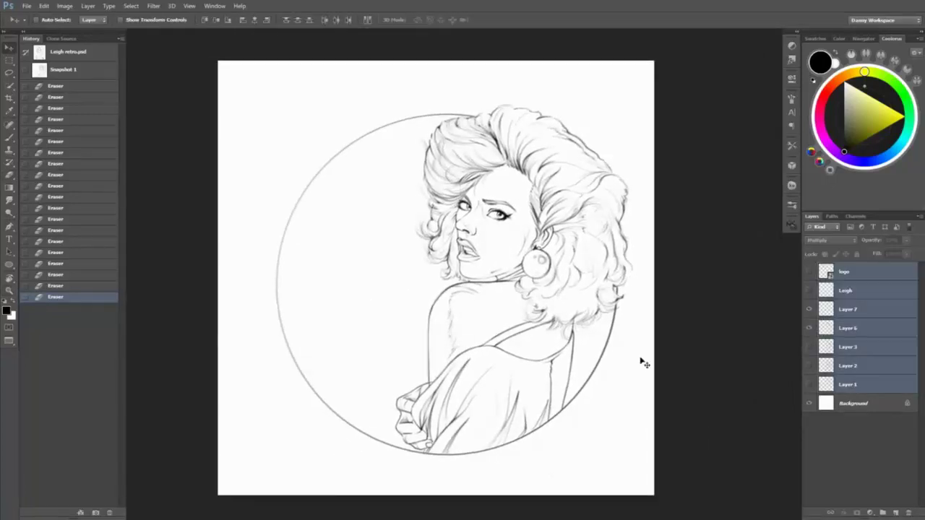
{"action": "left_click_drag", "start_coordinate": [644, 363], "coordinate": [632, 361]}
- Rename Layer 7 as circle background and set its opacity to 56%
{"action": "double_click", "coordinate": [847, 310]}
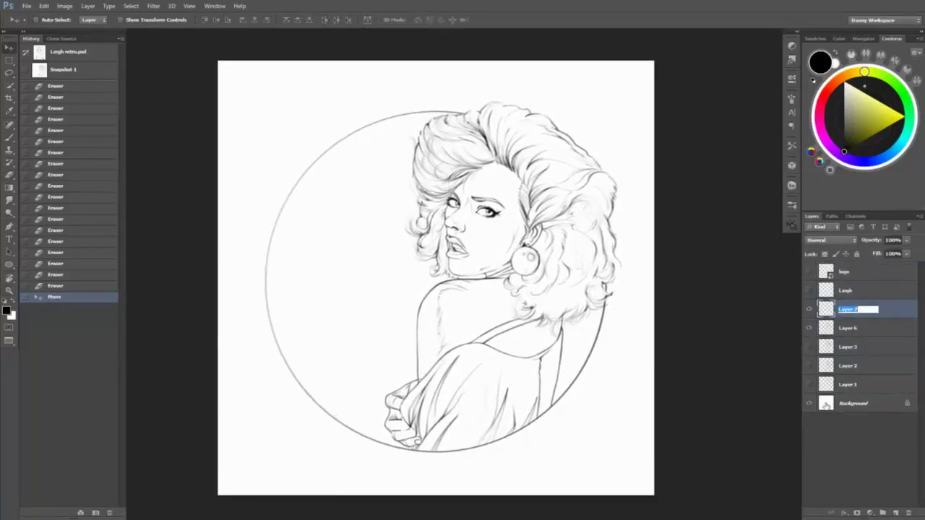
{"action": "key", "text": "Return"}
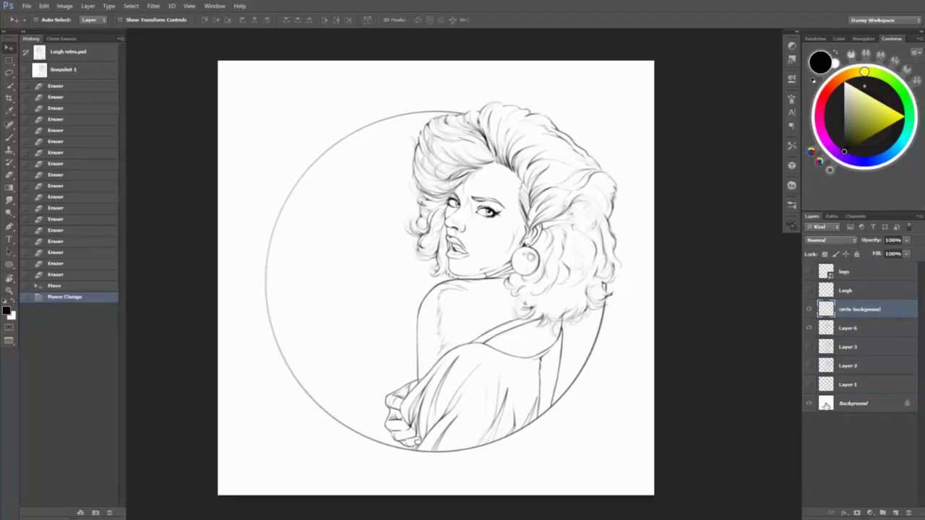
{"action": "key", "text": "alt+bracketleft"}
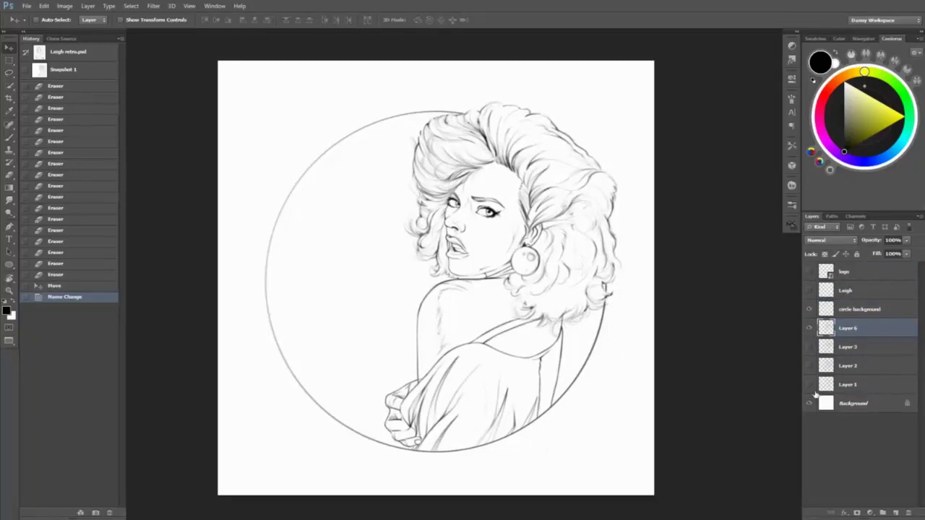
{"action": "key", "text": "alt+bracketright"}
{"action": "key", "text": "5"}
{"action": "key", "text": "6"}
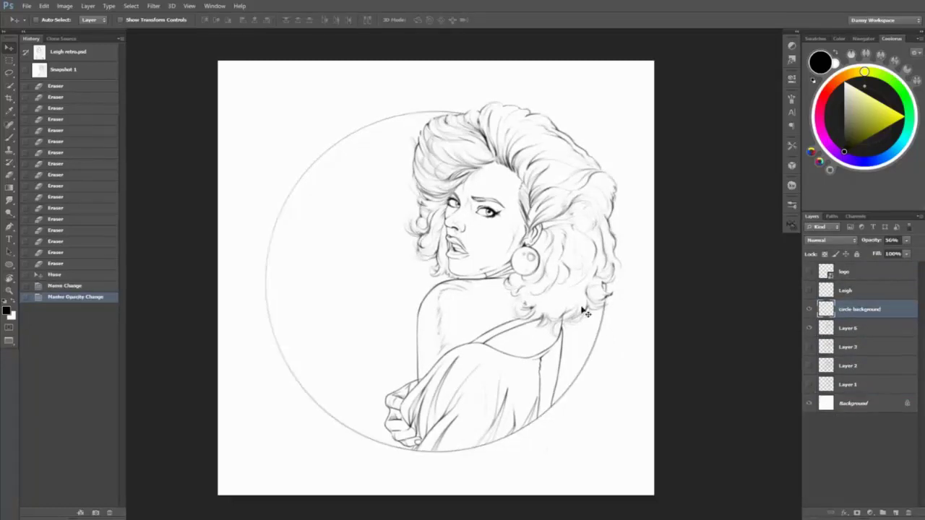
- Add a new layer above Layer 6 and group Layers 1, 2 and 3 under the name Sketches
{"action": "key", "text": "ctrl+plus"}
{"action": "key", "text": "ctrl+minus"}
{"action": "left_click_drag", "start_coordinate": [620, 330], "coordinate": [646, 331]}
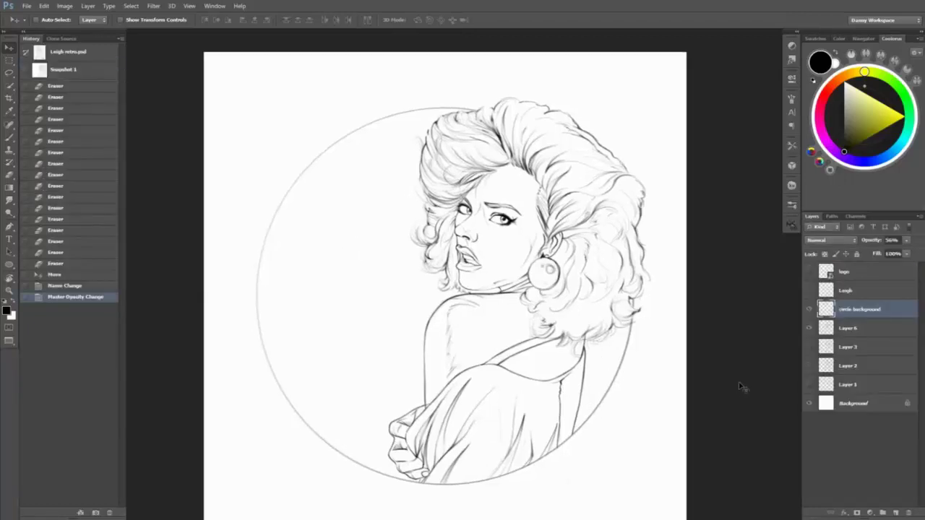
{"action": "key", "text": "ctrl+shift+alt+n"}
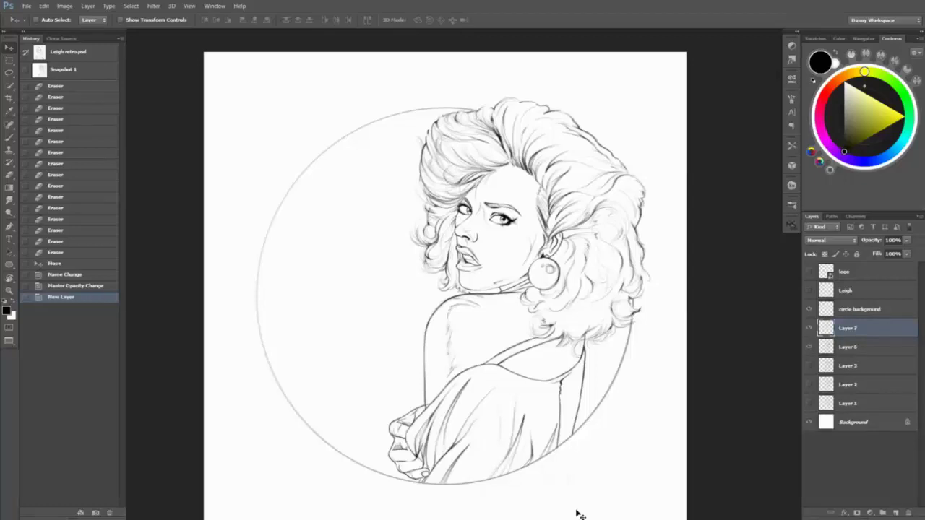
{"action": "left_click", "coordinate": [848, 366]}
{"action": "left_click", "coordinate": [846, 403], "text": "shift"}
{"action": "key", "text": "ctrl+g"}
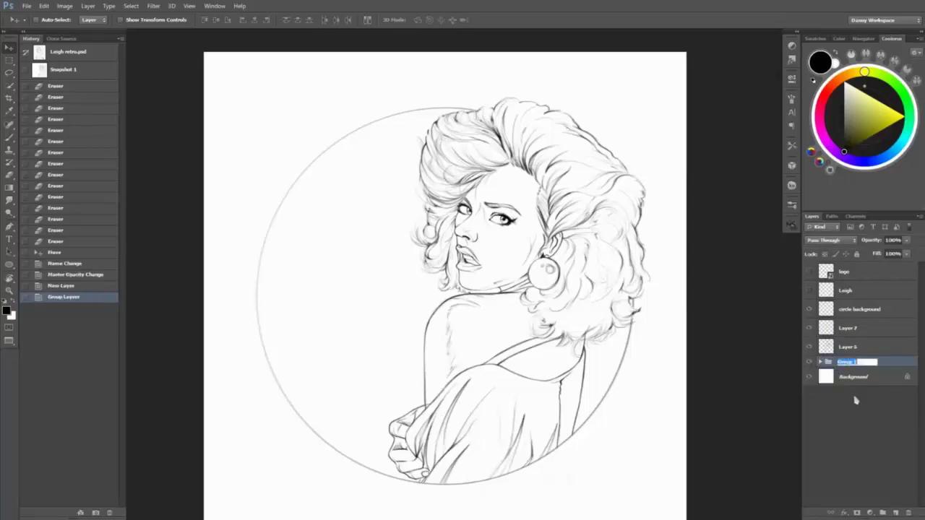
{"action": "key", "text": "Return"}
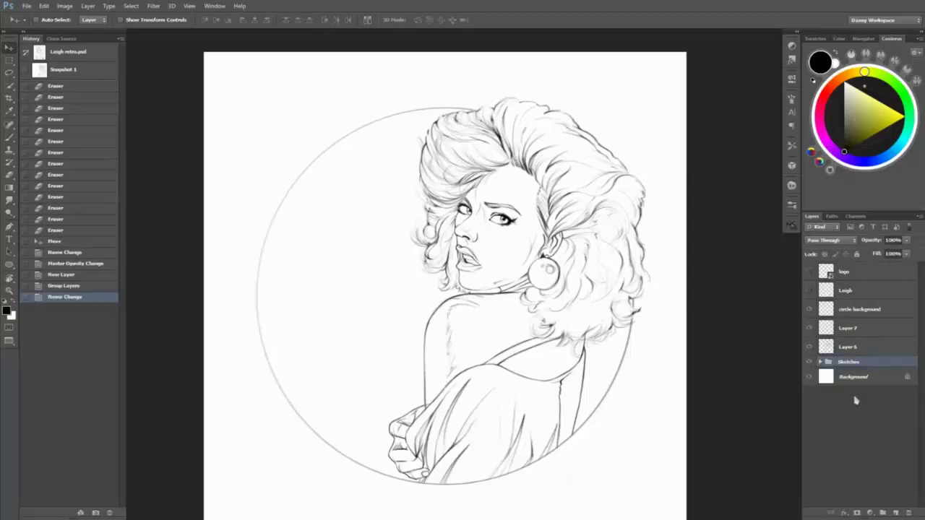
- Check the visibility of the line art layers and rename Layer 6 as Ink
{"action": "left_click", "coordinate": [866, 327]}
{"action": "left_click", "coordinate": [810, 328], "text": "alt"}
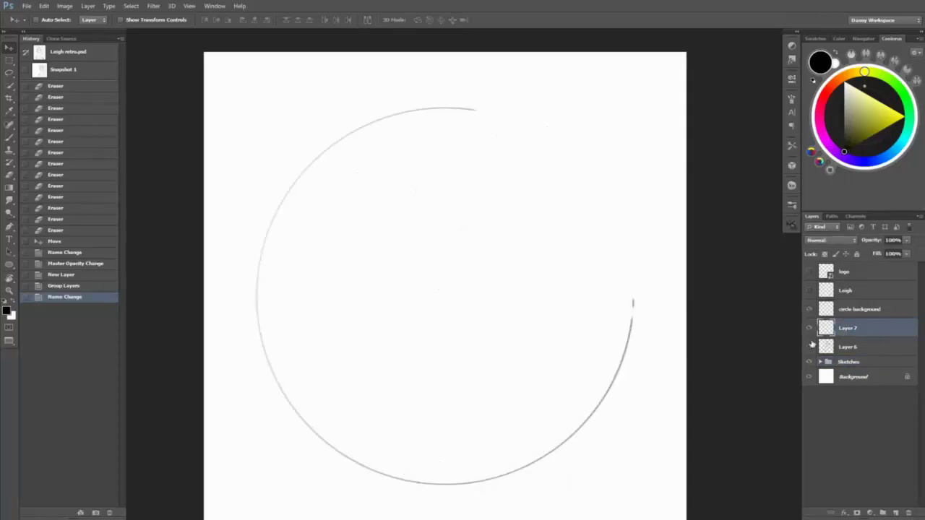
{"action": "left_click", "coordinate": [810, 327], "text": "alt"}
{"action": "double_click", "coordinate": [848, 347]}
{"action": "key", "text": "Return"}
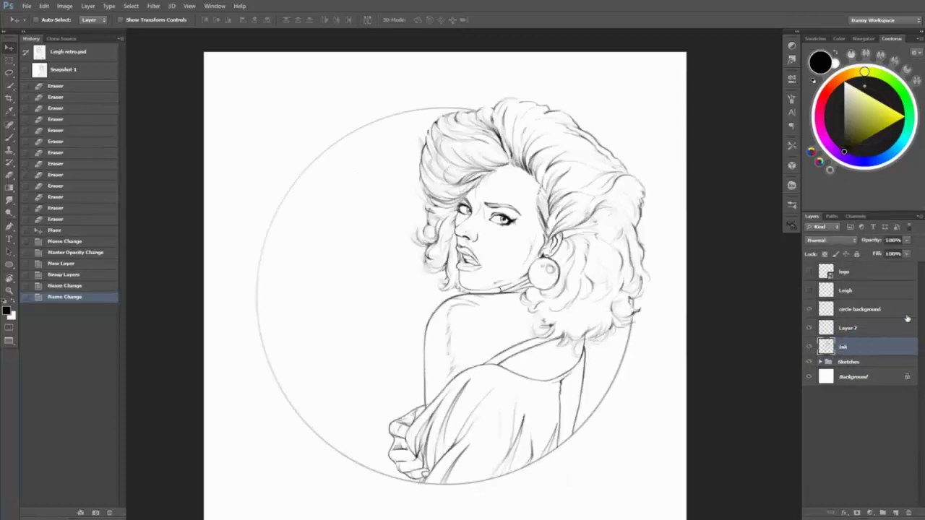
{"action": "left_click", "coordinate": [863, 365]}
{"action": "left_click", "coordinate": [821, 362]}
{"action": "left_click", "coordinate": [821, 363]}
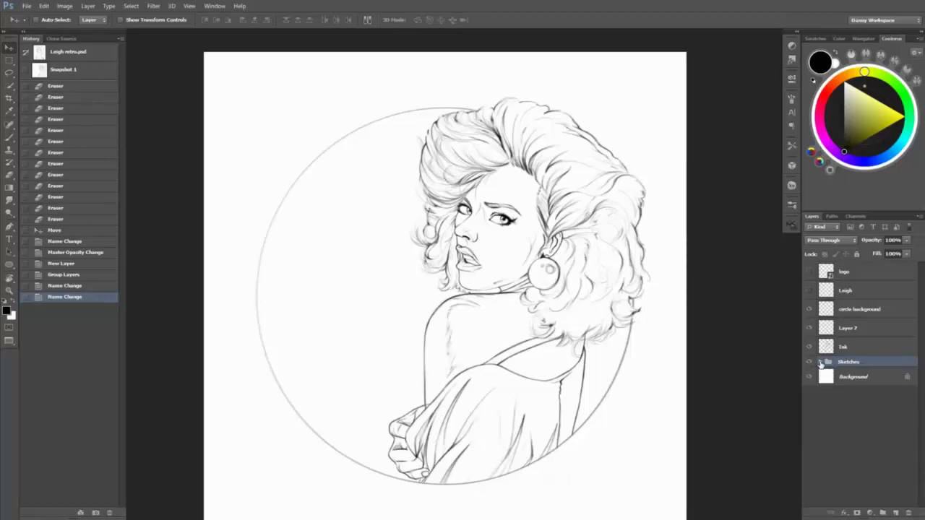
- Choose a textured 45 px brush preset for drawing on the new Layer 7, and reduce the brush size
{"action": "left_click", "coordinate": [849, 329]}
{"action": "key", "text": "b"}
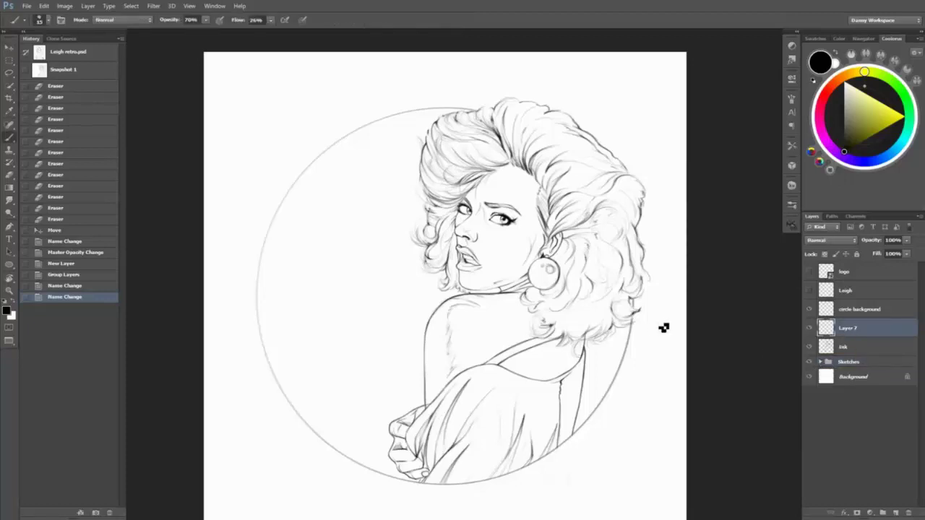
{"action": "right_click", "coordinate": [528, 306]}
{"action": "scroll", "coordinate": [852, 409], "scroll_direction": "down", "scroll_amount": 10}
{"action": "scroll", "coordinate": [853, 409], "scroll_direction": "down", "scroll_amount": 3}
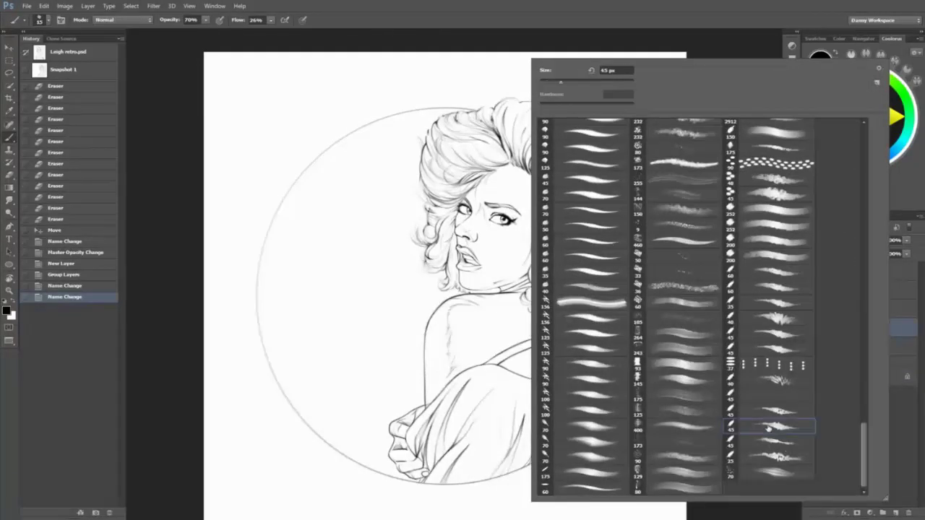
{"action": "double_click", "coordinate": [771, 426]}
{"action": "key", "text": "ctrl+plus"}
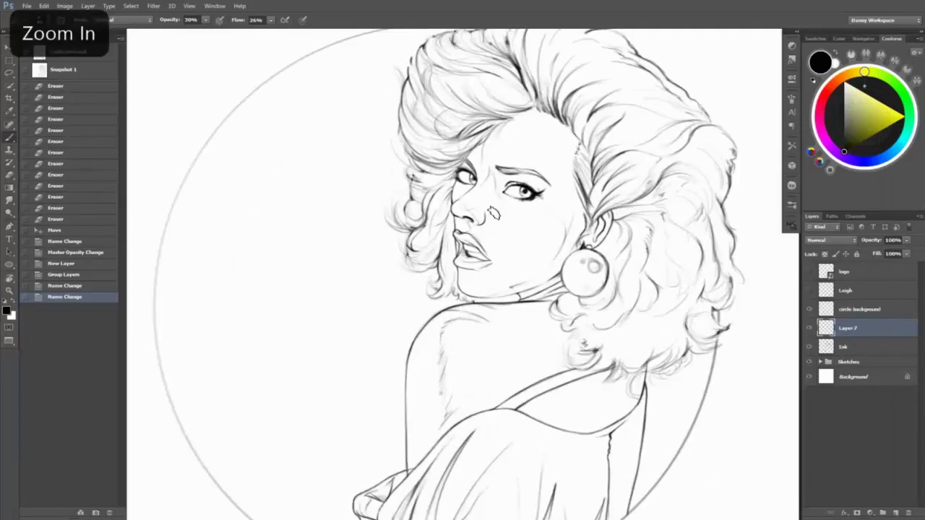
{"action": "left_click", "coordinate": [491, 189]}
{"action": "key", "text": "bracketleft"}
- Sketch boxy glasses over the face on Layer 7 with slanted lines across the eyes and nose and vertical guides
{"action": "mouse_move", "coordinate": [458, 177]}
{"action": "left_mouse_down"}
{"action": "mouse_move", "coordinate": [503, 197]}
{"action": "mouse_move", "coordinate": [549, 246]}
{"action": "left_mouse_up"}
{"action": "left_click_drag", "start_coordinate": [537, 210], "coordinate": [547, 244]}
{"action": "left_click_drag", "start_coordinate": [429, 197], "coordinate": [571, 246]}
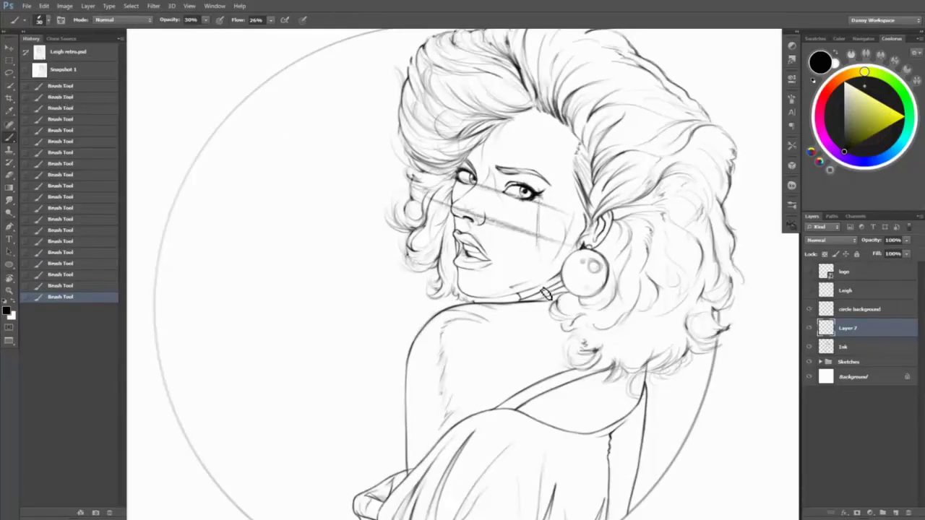
{"action": "mouse_move", "coordinate": [436, 150]}
{"action": "left_mouse_down"}
{"action": "mouse_move", "coordinate": [436, 216]}
{"action": "mouse_move", "coordinate": [431, 148]}
{"action": "left_mouse_up"}
{"action": "left_click_drag", "start_coordinate": [539, 180], "coordinate": [542, 246]}
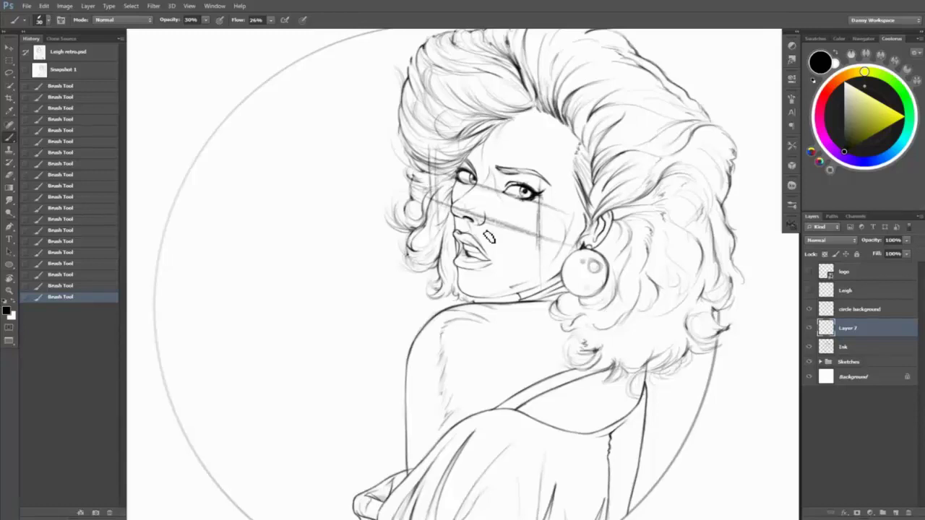
{"action": "left_click_drag", "start_coordinate": [486, 158], "coordinate": [482, 253]}
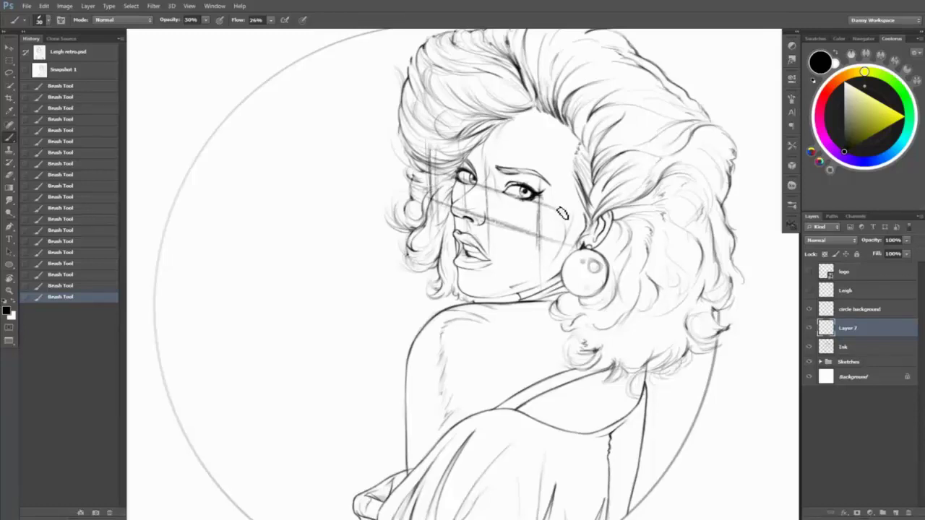
- Sketch the side arm of the glasses back to the ear and refine the strokes of the front frame
{"action": "key", "text": "ctrl+z"}
{"action": "left_click_drag", "start_coordinate": [541, 217], "coordinate": [589, 204]}
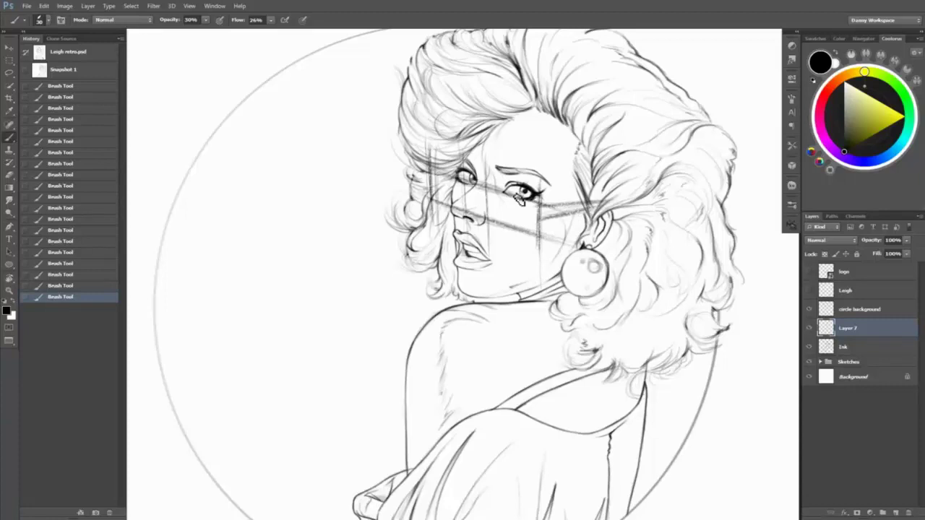
{"action": "key", "text": "ctrl+z"}
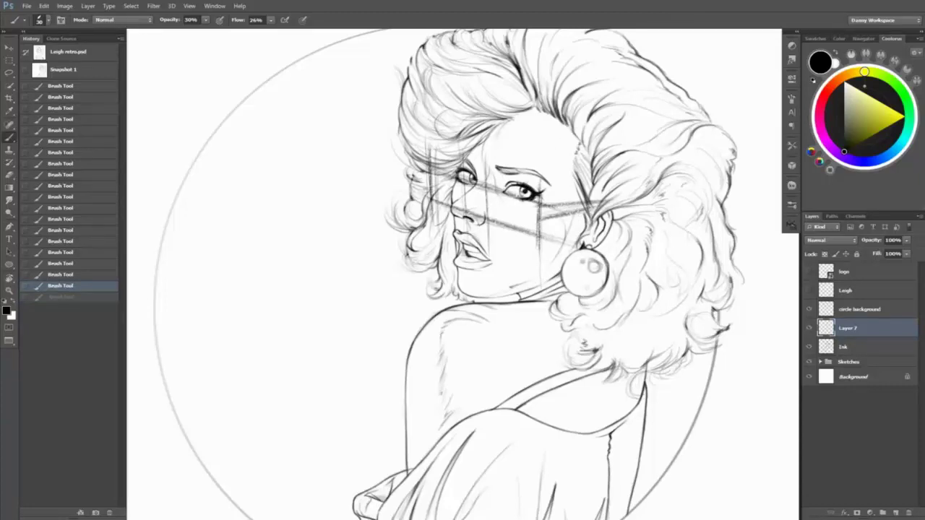
{"action": "left_click_drag", "start_coordinate": [462, 186], "coordinate": [473, 199]}
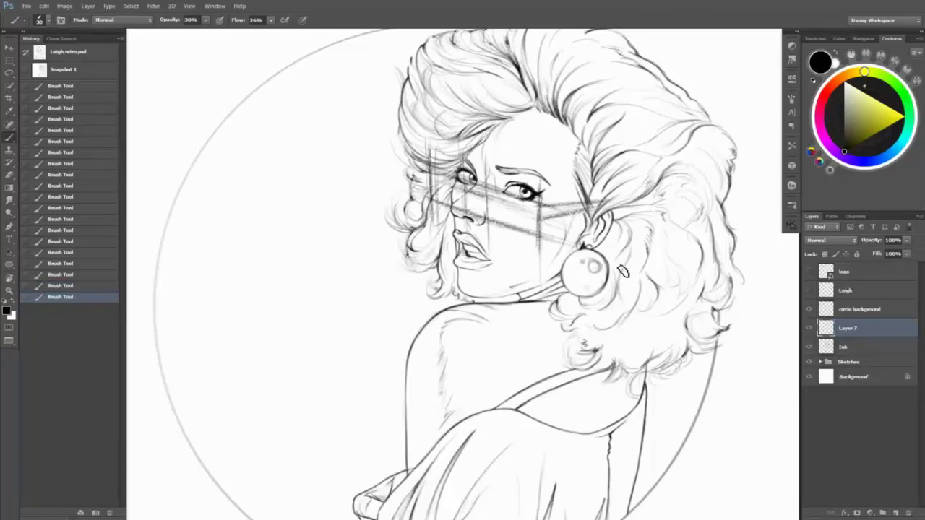
- Undo the last brush strokes and fade the Ink layer to 50% opacity before resuming brushwork on Layer 7
{"action": "key", "text": "ctrl+alt+z"}
{"action": "key", "text": "ctrl+alt+z"}
{"action": "key", "text": "v"}
{"action": "left_click", "coordinate": [850, 348]}
{"action": "key", "text": "3"}
{"action": "key", "text": "5"}
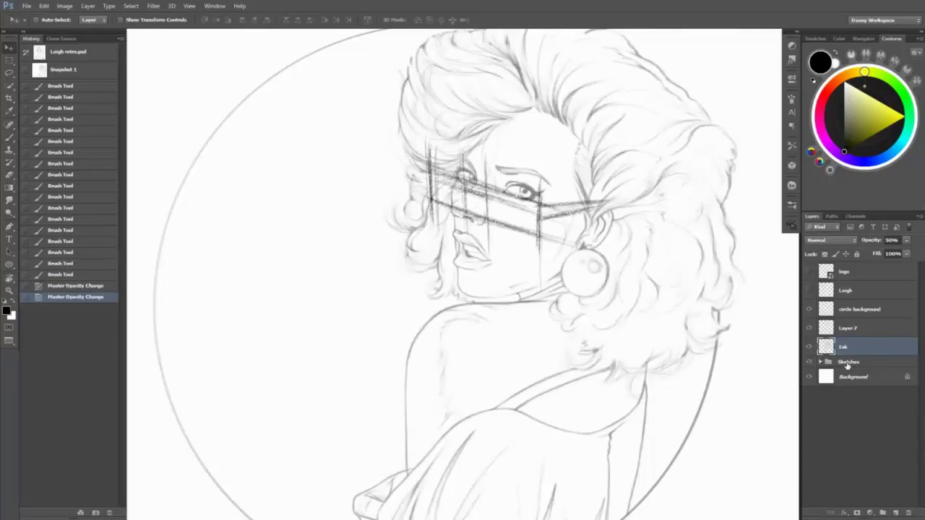
{"action": "left_click", "coordinate": [849, 330]}
{"action": "key", "text": "b"}
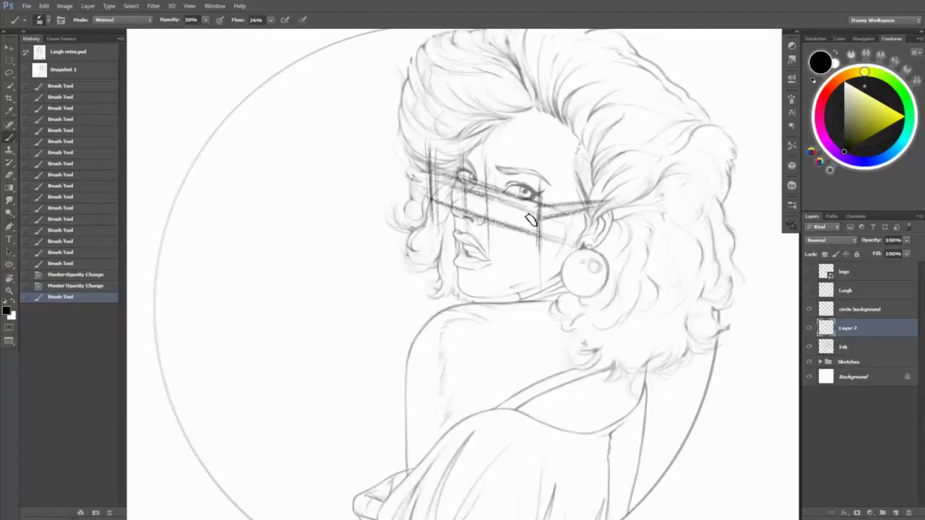
- Finish the guide strokes around the near eye, fade Layer 7 to 30% opacity, and add a new layer above it
{"action": "left_click", "coordinate": [542, 186]}
{"action": "left_click", "coordinate": [535, 217]}
{"action": "left_click", "coordinate": [538, 210]}
{"action": "left_click", "coordinate": [546, 192]}
{"action": "key", "text": "v"}
{"action": "key", "text": "3"}
{"action": "key", "text": "ctrl+shift+alt+n"}
{"action": "key", "text": "b"}
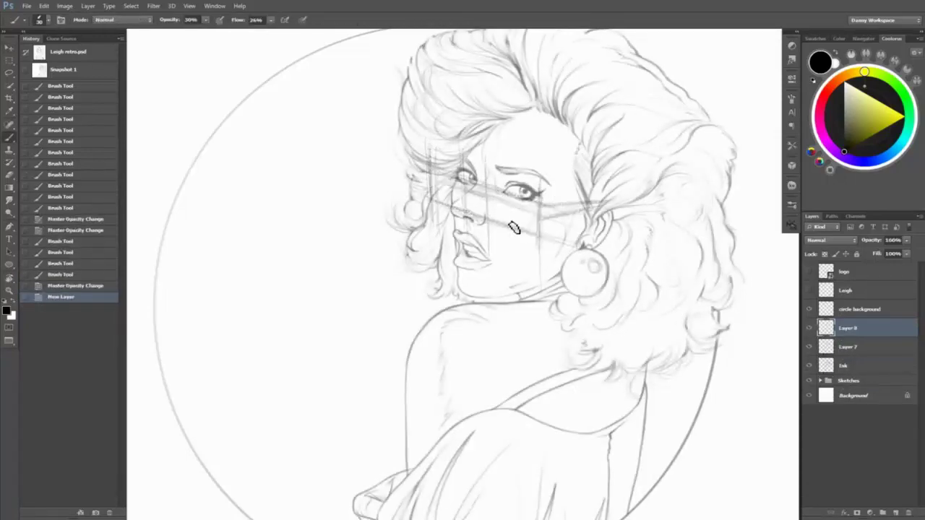
- Sketch two rounded lenses over the boxy glasses guides on Layer 8, below the near and far eyes
{"action": "left_click", "coordinate": [514, 228]}
{"action": "left_click", "coordinate": [497, 224]}
{"action": "left_click", "coordinate": [537, 217]}
{"action": "left_click", "coordinate": [542, 209]}
{"action": "left_click", "coordinate": [539, 213]}
{"action": "left_click", "coordinate": [535, 230]}
{"action": "left_click", "coordinate": [517, 220]}
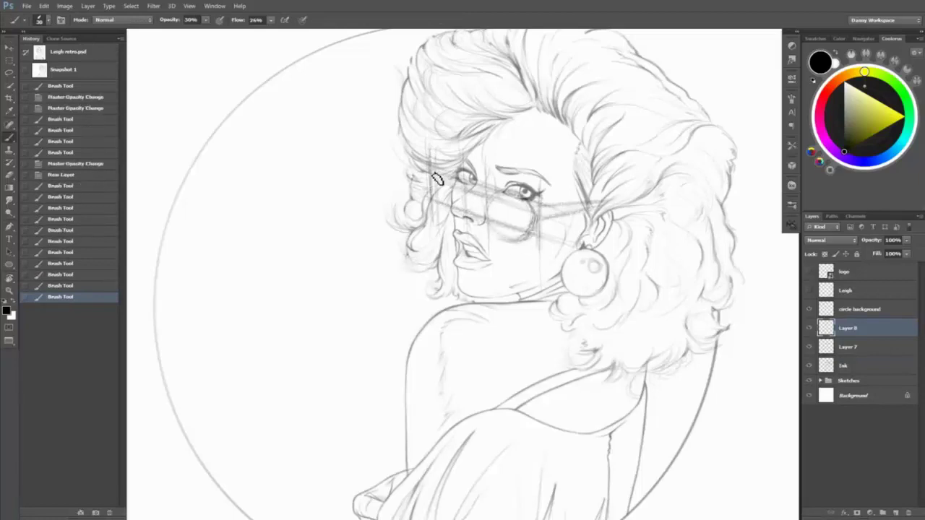
{"action": "left_click", "coordinate": [455, 191]}
{"action": "left_click", "coordinate": [438, 184]}
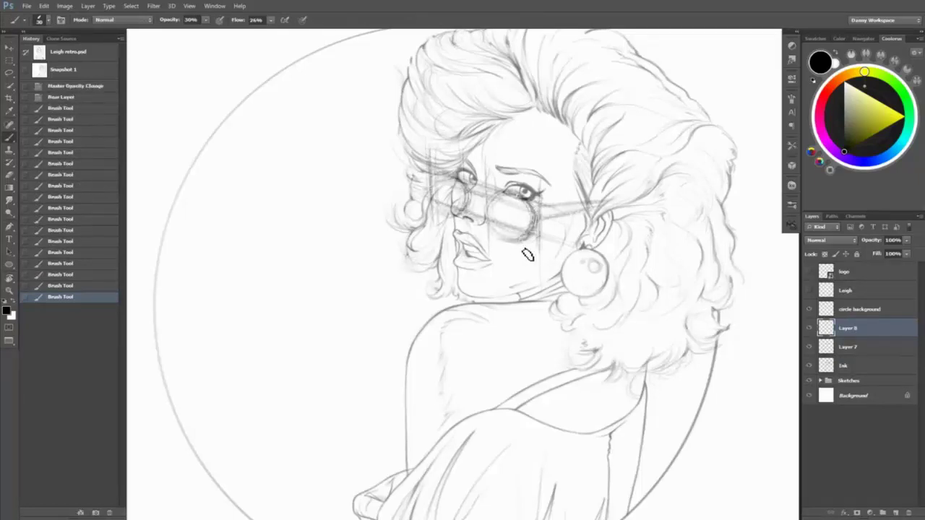
- Sketch the side arm back to the ear and darken the round frames and the bridge between them
{"action": "left_click_drag", "start_coordinate": [533, 223], "coordinate": [614, 209]}
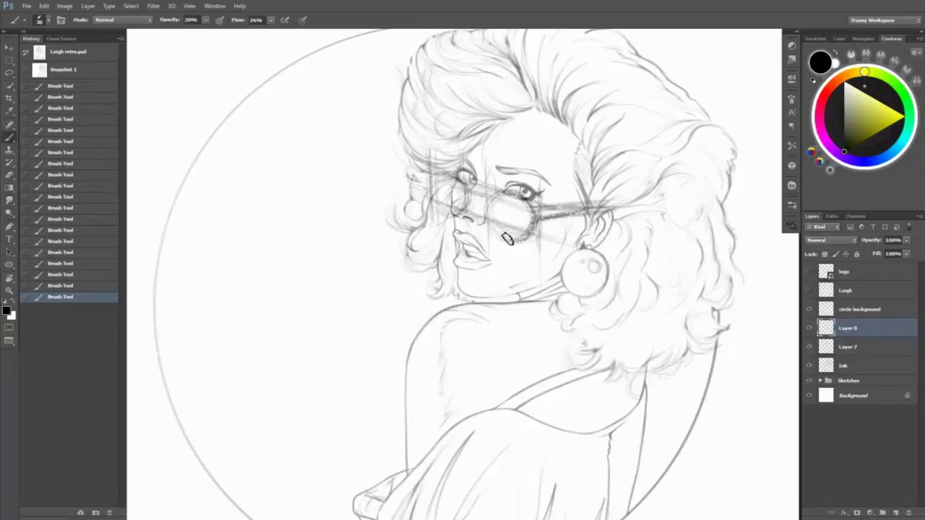
{"action": "left_click_drag", "start_coordinate": [450, 209], "coordinate": [440, 177]}
{"action": "mouse_move", "coordinate": [498, 220]}
{"action": "left_mouse_down"}
{"action": "mouse_move", "coordinate": [519, 240]}
{"action": "mouse_move", "coordinate": [512, 194]}
{"action": "mouse_move", "coordinate": [541, 289]}
{"action": "mouse_move", "coordinate": [526, 212]}
{"action": "mouse_move", "coordinate": [536, 203]}
{"action": "mouse_move", "coordinate": [488, 201]}
{"action": "mouse_move", "coordinate": [490, 178]}
{"action": "mouse_move", "coordinate": [509, 195]}
{"action": "mouse_move", "coordinate": [467, 187]}
{"action": "mouse_move", "coordinate": [564, 212]}
{"action": "mouse_move", "coordinate": [448, 195]}
{"action": "mouse_move", "coordinate": [459, 217]}
{"action": "mouse_move", "coordinate": [518, 208]}
{"action": "mouse_move", "coordinate": [508, 239]}
{"action": "mouse_move", "coordinate": [436, 185]}
{"action": "mouse_move", "coordinate": [446, 215]}
{"action": "mouse_move", "coordinate": [467, 207]}
{"action": "mouse_move", "coordinate": [430, 177]}
{"action": "left_mouse_up"}
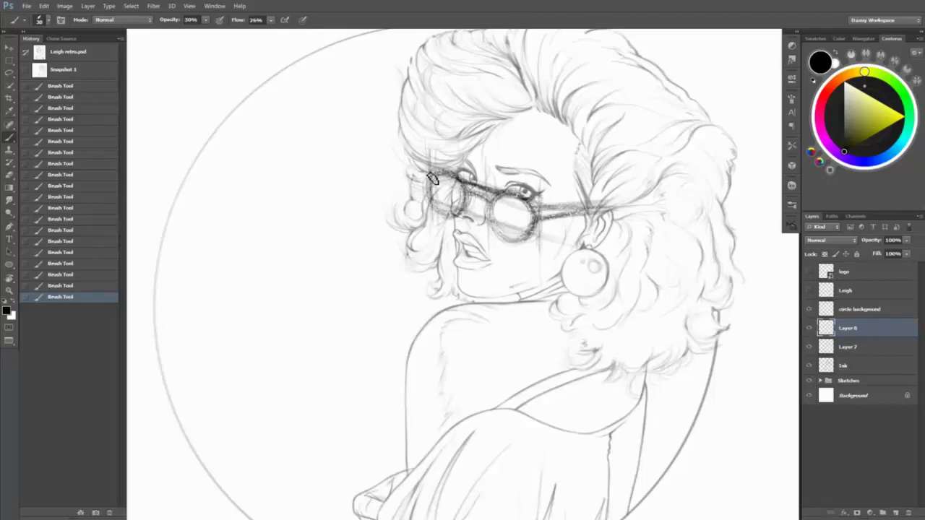
{"action": "left_click_drag", "start_coordinate": [504, 266], "coordinate": [519, 254]}
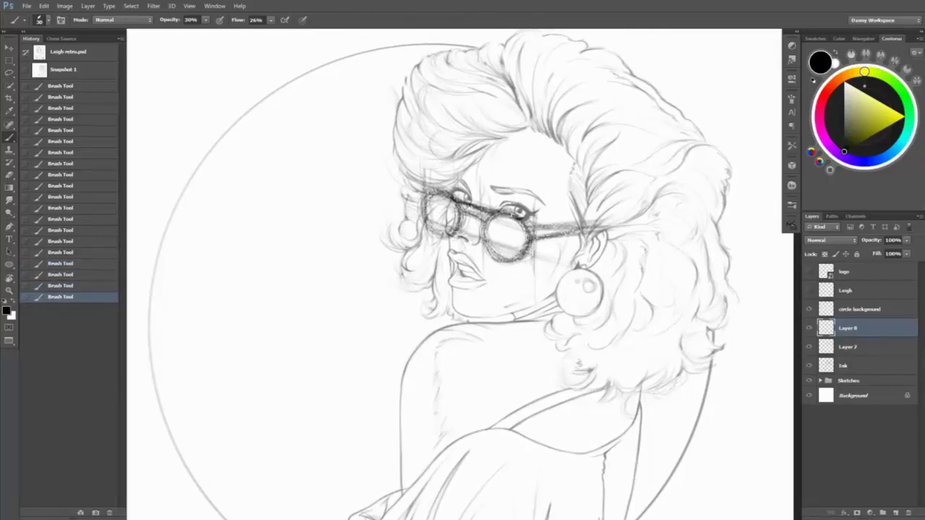
- Shift the glasses sketch on Layer 8 slightly against the face and resume brushing the side arm
{"action": "key", "text": "v"}
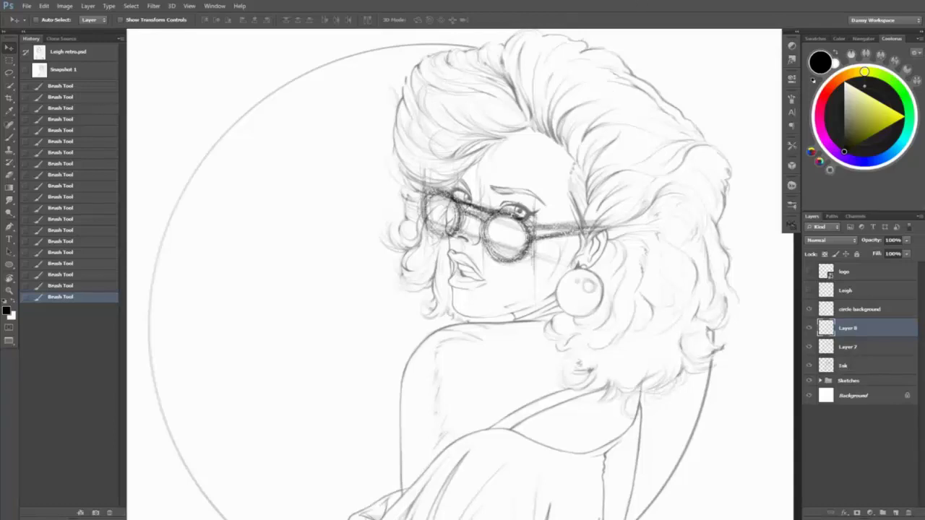
{"action": "key", "text": "b"}
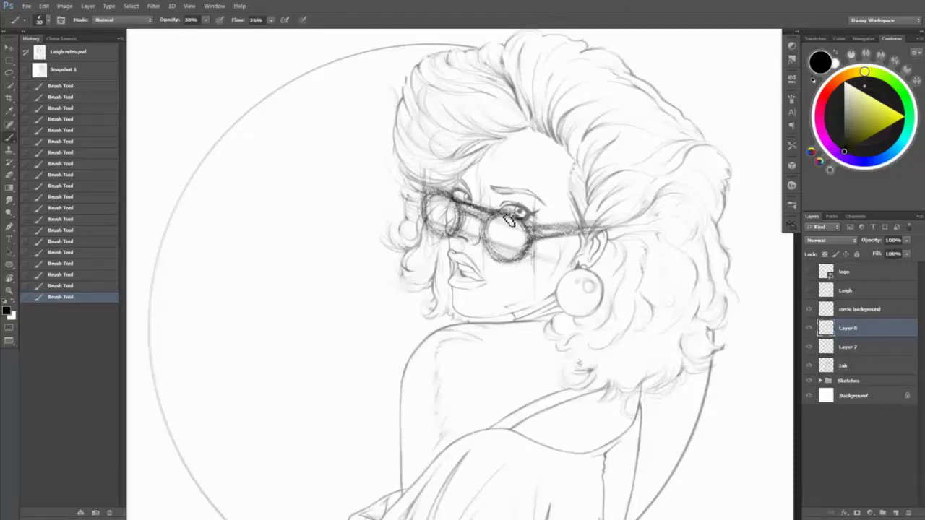
{"action": "key", "text": "v"}
{"action": "mouse_move", "coordinate": [510, 221]}
{"action": "left_mouse_down"}
{"action": "mouse_move", "coordinate": [531, 232]}
{"action": "mouse_move", "coordinate": [531, 206]}
{"action": "left_mouse_up"}
{"action": "key", "text": "ctrl+z"}
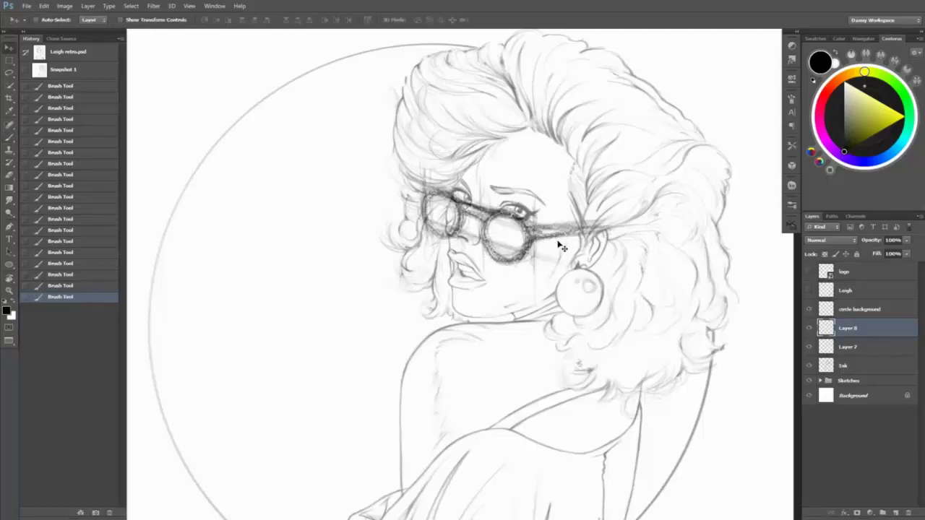
{"action": "key", "text": "ctrl+z"}
{"action": "key", "text": "b"}
{"action": "left_click_drag", "start_coordinate": [558, 244], "coordinate": [561, 241]}
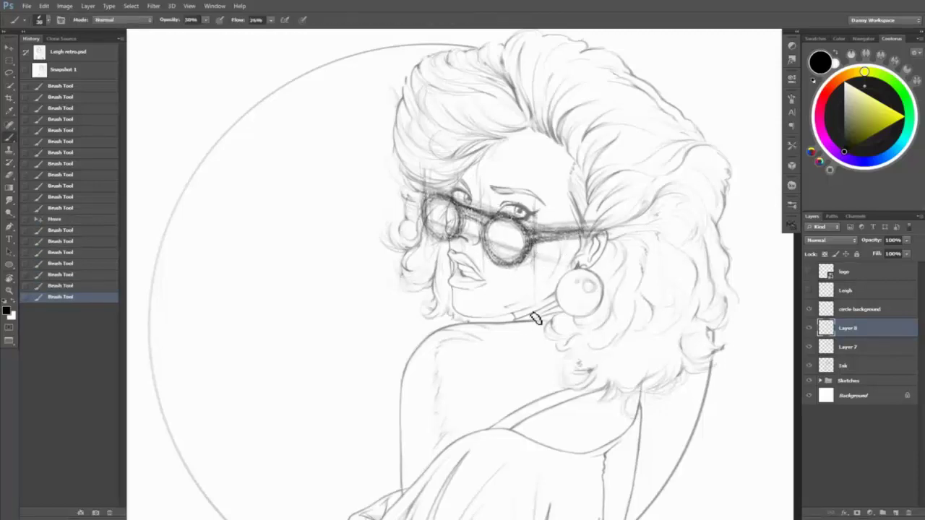
- Thicken and darken the round rims of both lenses with more brush strokes
{"action": "key", "text": "v"}
{"action": "mouse_move", "coordinate": [505, 215]}
{"action": "left_mouse_down"}
{"action": "mouse_move", "coordinate": [526, 239]}
{"action": "mouse_move", "coordinate": [492, 253]}
{"action": "left_mouse_up"}
{"action": "key", "text": "ctrl+z"}
{"action": "key", "text": "b"}
{"action": "left_click_drag", "start_coordinate": [433, 217], "coordinate": [452, 235]}
{"action": "left_click_drag", "start_coordinate": [521, 224], "coordinate": [506, 267]}
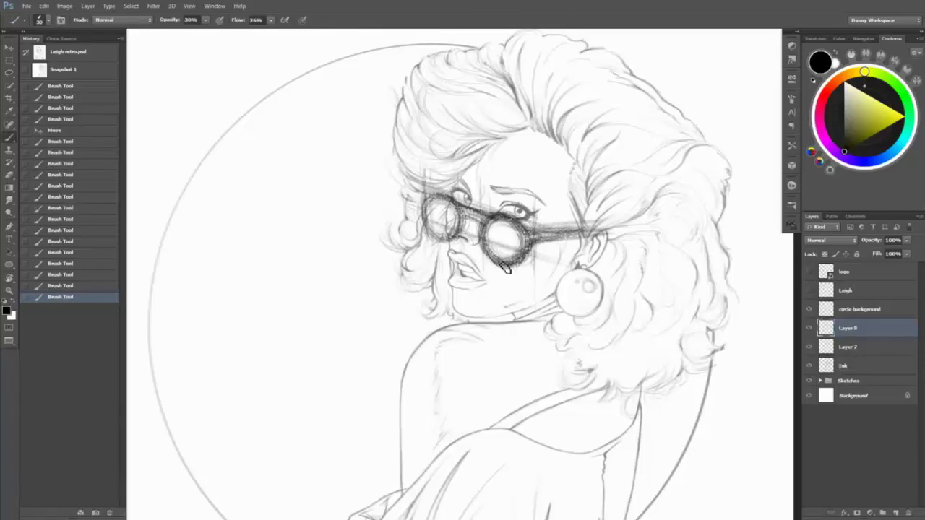
- Erase the excess sketch strokes around the near lens, the side arm and the area toward the earring
{"action": "key", "text": "e"}
{"action": "mouse_move", "coordinate": [562, 296]}
{"action": "left_mouse_down"}
{"action": "mouse_move", "coordinate": [584, 275]}
{"action": "mouse_move", "coordinate": [539, 241]}
{"action": "mouse_move", "coordinate": [579, 230]}
{"action": "left_mouse_up"}
{"action": "mouse_move", "coordinate": [535, 233]}
{"action": "left_mouse_down"}
{"action": "mouse_move", "coordinate": [586, 238]}
{"action": "mouse_move", "coordinate": [527, 236]}
{"action": "mouse_move", "coordinate": [605, 232]}
{"action": "mouse_move", "coordinate": [540, 248]}
{"action": "mouse_move", "coordinate": [572, 242]}
{"action": "left_mouse_up"}
{"action": "key", "text": "e"}
{"action": "left_click_drag", "start_coordinate": [572, 245], "coordinate": [582, 249]}
{"action": "left_click_drag", "start_coordinate": [578, 250], "coordinate": [587, 261]}
{"action": "left_click_drag", "start_coordinate": [584, 262], "coordinate": [590, 271]}
{"action": "left_click_drag", "start_coordinate": [587, 271], "coordinate": [591, 277]}
- Fade Layer 8 to 50% opacity and add a new layer above it
{"action": "key", "text": "v"}
{"action": "key", "text": "5"}
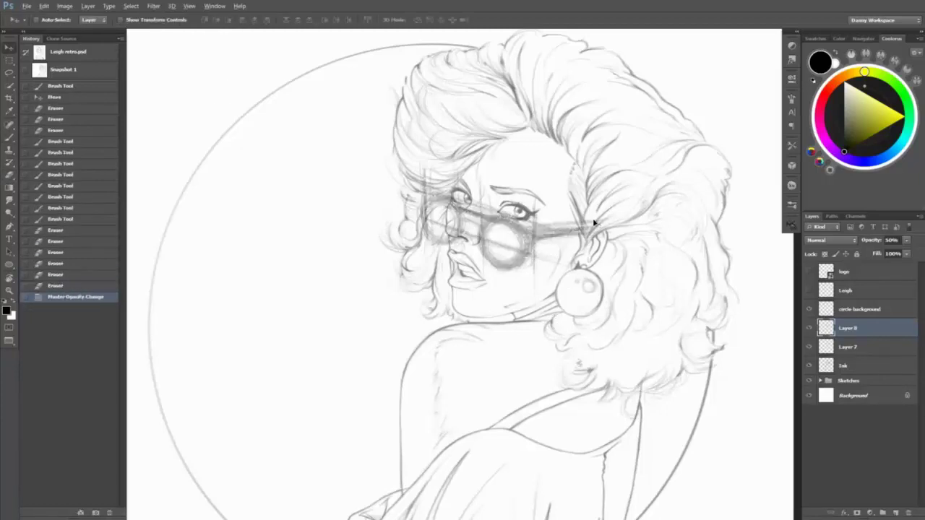
{"action": "key", "text": "ctrl+shift+alt+n"}
- Compare the sketch with Layer 7 hidden and shown, set Layer 7 to 50% opacity, and reselect Layer 9
{"action": "left_click", "coordinate": [809, 365]}
{"action": "left_click", "coordinate": [810, 366]}
{"action": "left_click", "coordinate": [810, 366]}
{"action": "left_click", "coordinate": [810, 366]}
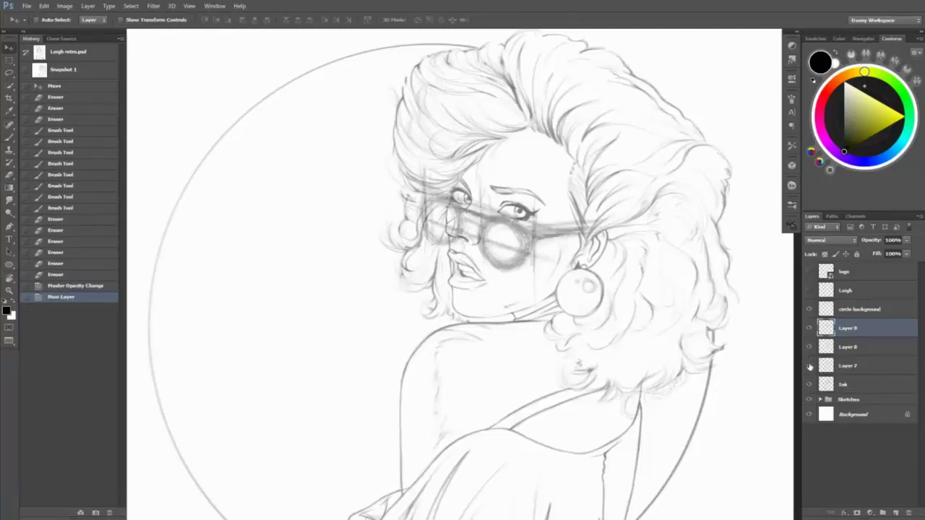
{"action": "left_click", "coordinate": [810, 365]}
{"action": "left_click", "coordinate": [810, 366]}
{"action": "left_click", "coordinate": [846, 366]}
{"action": "key", "text": "5"}
{"action": "left_click", "coordinate": [846, 328]}
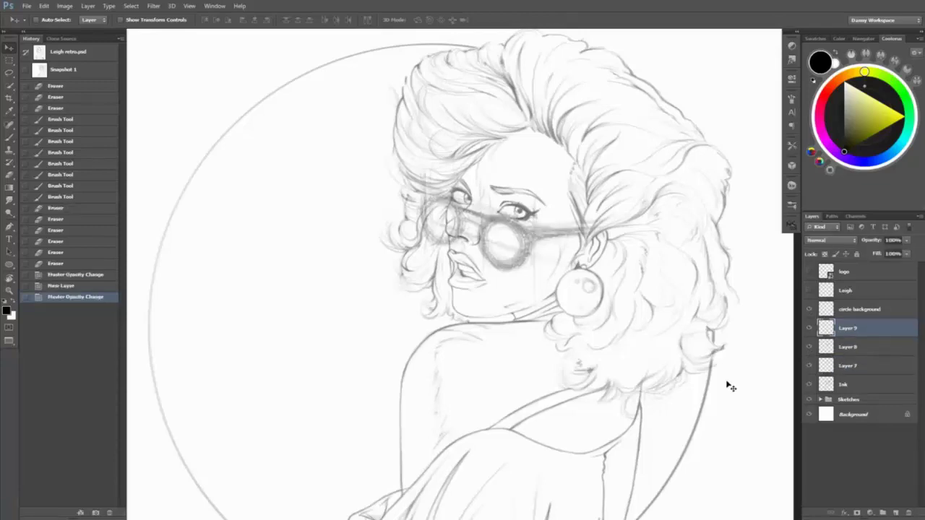
- Take a history snapshot and reduce the brush size for finer line work on Layer 9
{"action": "key", "text": "b"}
{"action": "left_click", "coordinate": [95, 513]}
{"action": "scroll", "coordinate": [506, 268], "scroll_direction": "up", "scroll_amount": 3}
{"action": "key", "text": "bracketleft"}
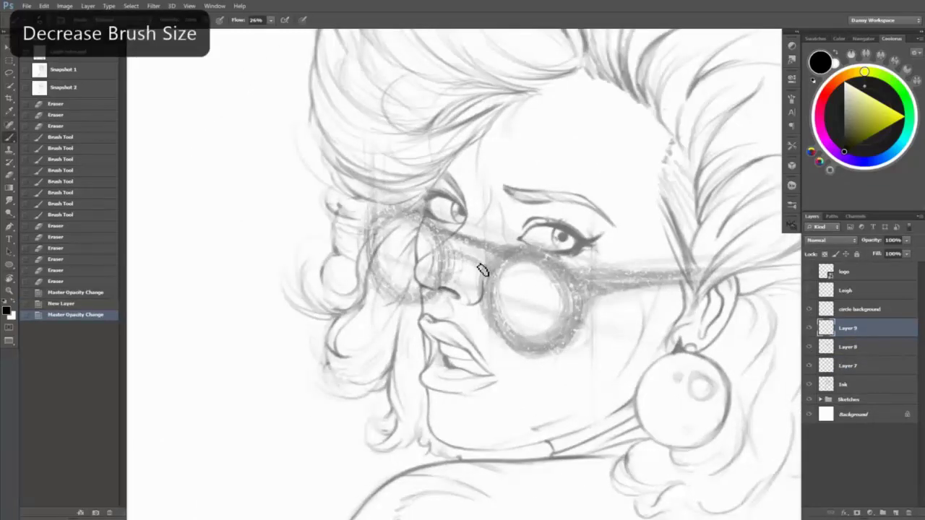
- Outline the nose bridge and the lower outer rim of the near lens with fine strokes on Layer 9
{"action": "mouse_move", "coordinate": [483, 269]}
{"action": "left_mouse_down"}
{"action": "mouse_move", "coordinate": [438, 253]}
{"action": "mouse_move", "coordinate": [469, 260]}
{"action": "mouse_move", "coordinate": [506, 345]}
{"action": "mouse_move", "coordinate": [405, 347]}
{"action": "left_mouse_up"}
{"action": "key", "text": "r"}
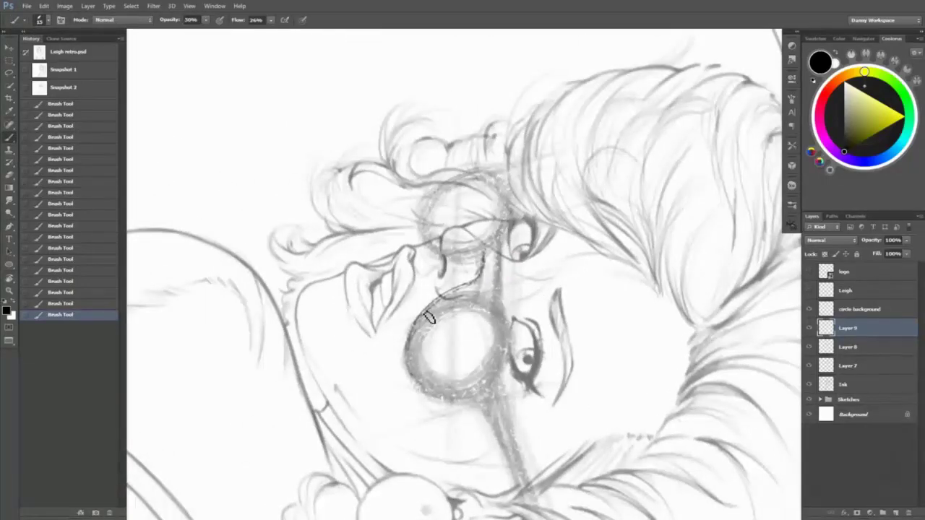
{"action": "key", "text": "r"}
{"action": "mouse_move", "coordinate": [429, 318]}
{"action": "left_mouse_down"}
{"action": "mouse_move", "coordinate": [468, 231]}
{"action": "mouse_move", "coordinate": [460, 236]}
{"action": "mouse_move", "coordinate": [490, 250]}
{"action": "mouse_move", "coordinate": [561, 248]}
{"action": "left_mouse_up"}
- Hide Layer 7 and lower the opacity of the Layer 8 glasses sketch
{"action": "left_click", "coordinate": [809, 362]}
{"action": "left_click", "coordinate": [809, 357]}
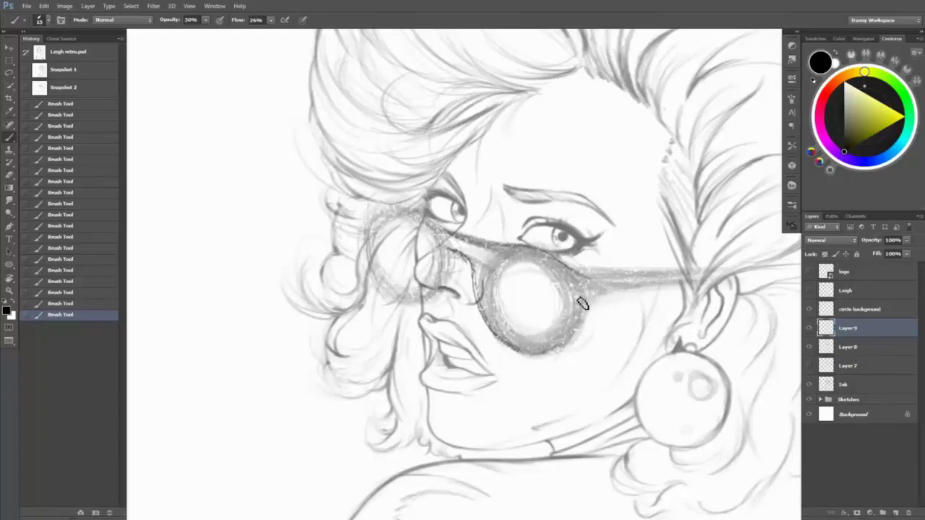
{"action": "key", "text": "5"}
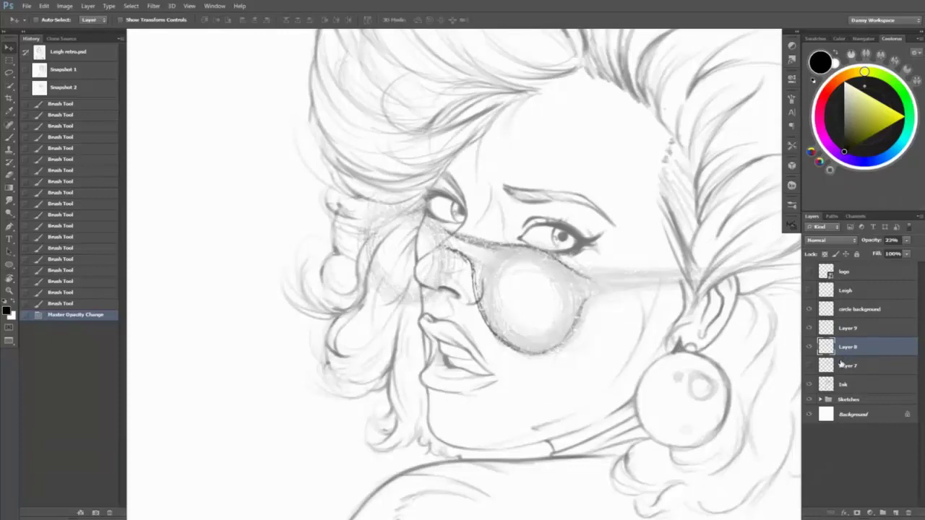
- Outline the far lens on Layer 9 with its pointed outer corner, redoing the first stroke
{"action": "mouse_move", "coordinate": [428, 217]}
{"action": "left_mouse_down"}
{"action": "mouse_move", "coordinate": [459, 244]}
{"action": "mouse_move", "coordinate": [398, 206]}
{"action": "mouse_move", "coordinate": [445, 233]}
{"action": "mouse_move", "coordinate": [378, 211]}
{"action": "mouse_move", "coordinate": [376, 275]}
{"action": "left_mouse_up"}
{"action": "key", "text": "ctrl+z"}
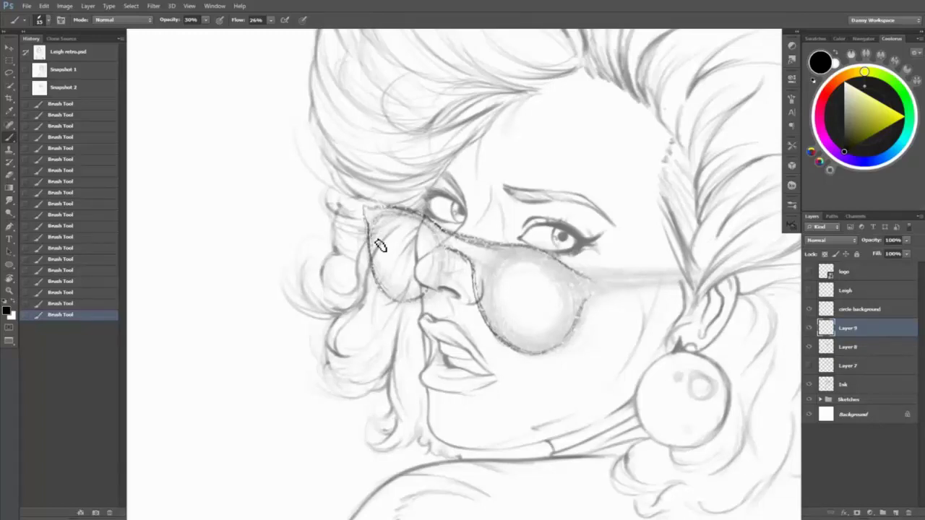
{"action": "left_click_drag", "start_coordinate": [373, 221], "coordinate": [373, 275]}
- Erase the rough underside of the bridge and redraw its curve down beside the nose
{"action": "key", "text": "e"}
{"action": "left_click_drag", "start_coordinate": [452, 246], "coordinate": [467, 256]}
{"action": "mouse_move", "coordinate": [455, 244]}
{"action": "left_mouse_down"}
{"action": "mouse_move", "coordinate": [428, 253]}
{"action": "mouse_move", "coordinate": [470, 266]}
{"action": "left_mouse_up"}
{"action": "key", "text": "b"}
{"action": "mouse_move", "coordinate": [473, 271]}
{"action": "left_mouse_down"}
{"action": "mouse_move", "coordinate": [453, 248]}
{"action": "mouse_move", "coordinate": [474, 285]}
{"action": "left_mouse_up"}
{"action": "left_click_drag", "start_coordinate": [469, 226], "coordinate": [476, 313]}
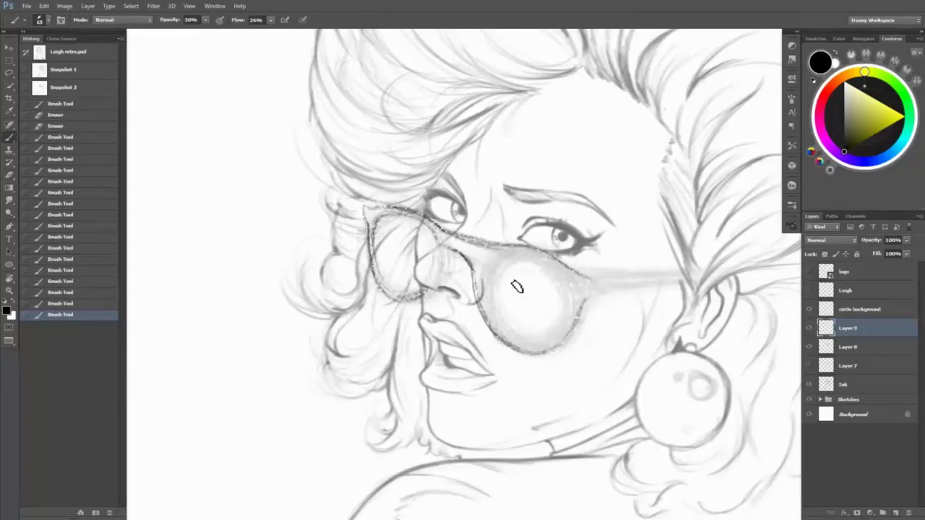
- Touch up the far lens's lower rim and refine the bridge edges, using 50% and 30% brush opacity
{"action": "mouse_move", "coordinate": [386, 278]}
{"action": "left_mouse_down"}
{"action": "mouse_move", "coordinate": [404, 303]}
{"action": "mouse_move", "coordinate": [412, 282]}
{"action": "left_mouse_up"}
{"action": "key", "text": "5"}
{"action": "right_click", "coordinate": [481, 292]}
{"action": "key", "text": "Escape"}
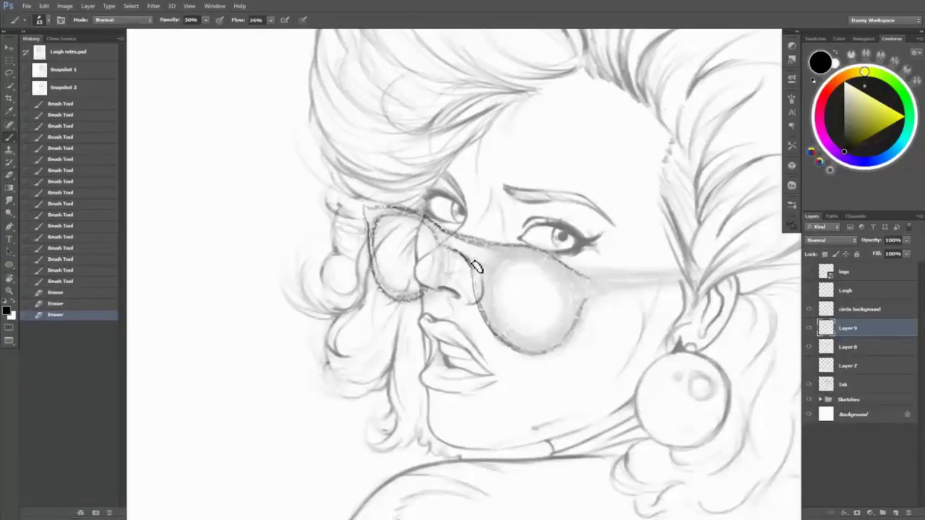
{"action": "left_click_drag", "start_coordinate": [479, 264], "coordinate": [480, 283]}
{"action": "key", "text": "3"}
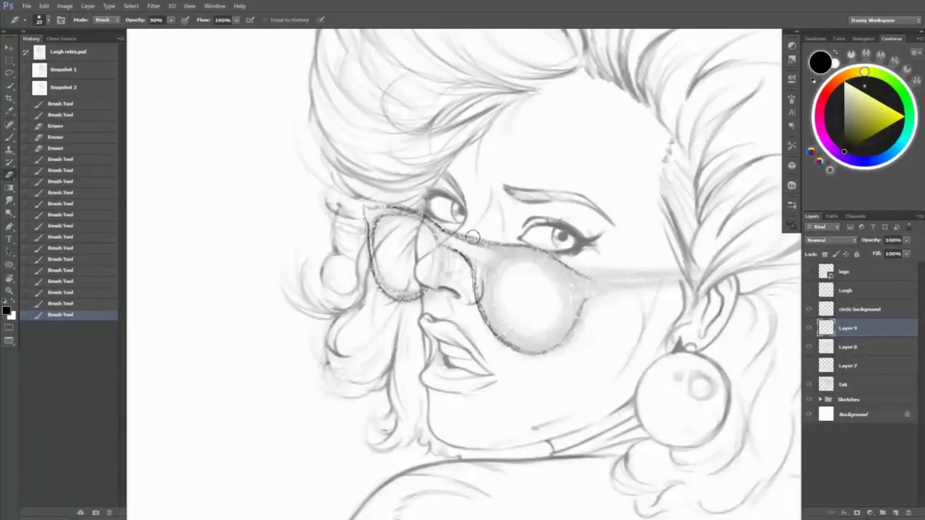
{"action": "mouse_move", "coordinate": [444, 230]}
{"action": "left_mouse_down"}
{"action": "mouse_move", "coordinate": [500, 249]}
{"action": "mouse_move", "coordinate": [521, 246]}
{"action": "mouse_move", "coordinate": [515, 253]}
{"action": "mouse_move", "coordinate": [542, 262]}
{"action": "mouse_move", "coordinate": [529, 249]}
{"action": "mouse_move", "coordinate": [571, 259]}
{"action": "left_mouse_up"}
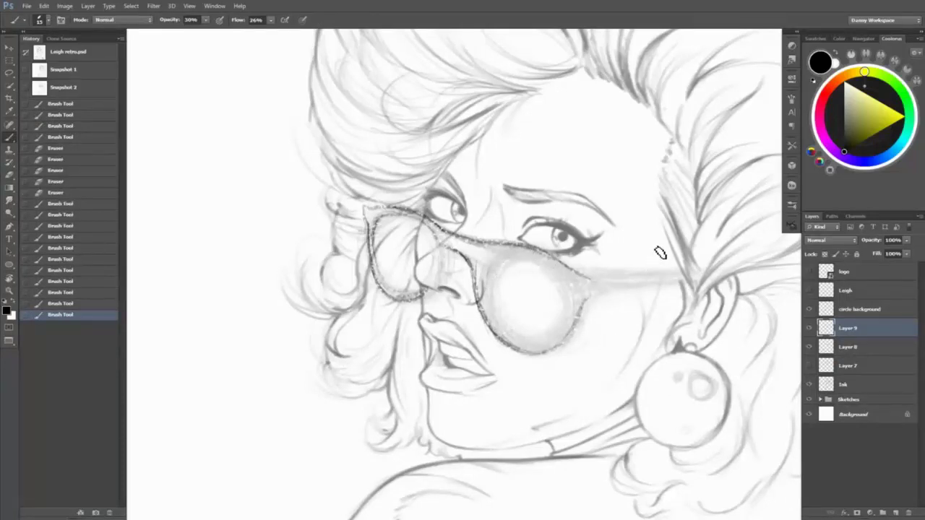
- Draw the inner rim of the near lens along the nose side and undo the last strokes
{"action": "mouse_move", "coordinate": [481, 272]}
{"action": "left_mouse_down"}
{"action": "mouse_move", "coordinate": [483, 296]}
{"action": "mouse_move", "coordinate": [519, 342]}
{"action": "left_mouse_up"}
{"action": "left_click_drag", "start_coordinate": [486, 299], "coordinate": [521, 345]}
{"action": "left_click_drag", "start_coordinate": [486, 262], "coordinate": [513, 255]}
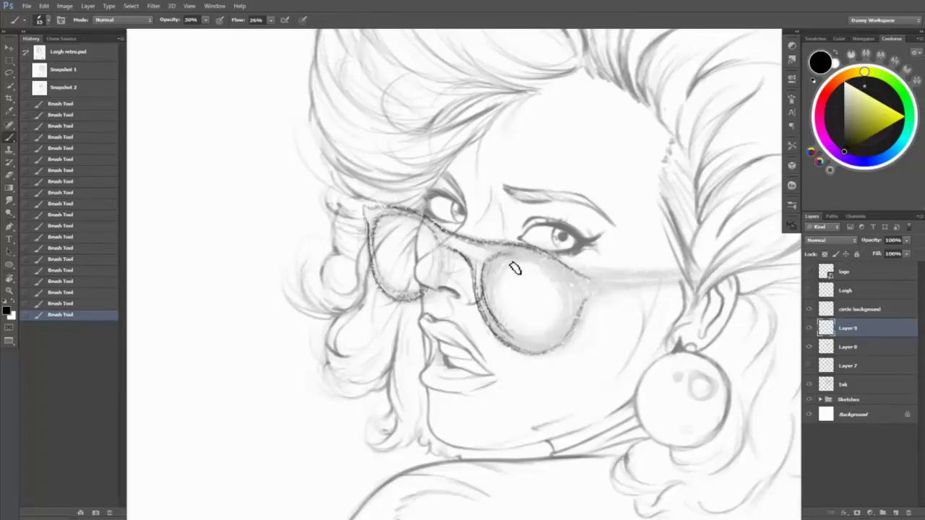
{"action": "key", "text": "5"}
{"action": "key", "text": "ctrl+alt+z"}
{"action": "key", "text": "ctrl+alt+z"}
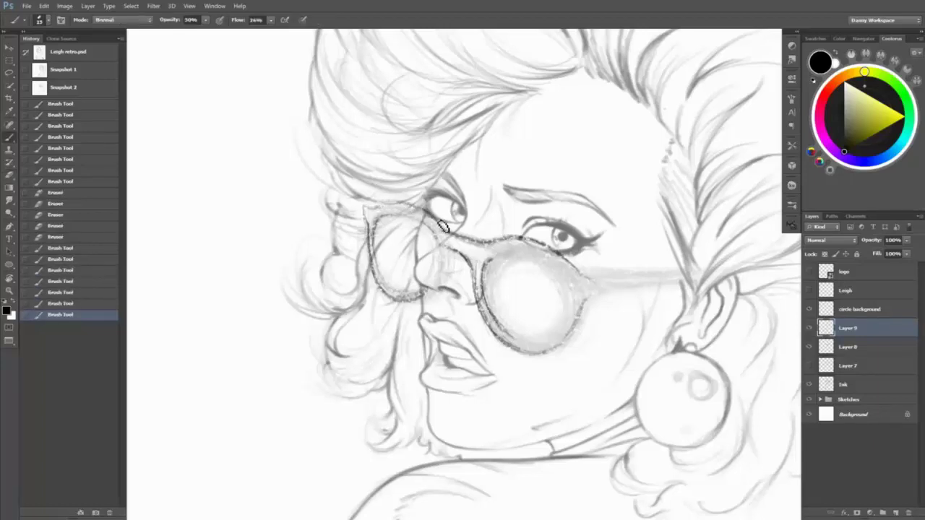
- Redraw the upper rim of the far lens as a double line joining the bridge
{"action": "key", "text": "e"}
{"action": "key", "text": "b"}
{"action": "mouse_move", "coordinate": [381, 238]}
{"action": "left_mouse_down"}
{"action": "mouse_move", "coordinate": [388, 223]}
{"action": "mouse_move", "coordinate": [420, 213]}
{"action": "mouse_move", "coordinate": [393, 207]}
{"action": "mouse_move", "coordinate": [422, 220]}
{"action": "mouse_move", "coordinate": [445, 250]}
{"action": "mouse_move", "coordinate": [387, 226]}
{"action": "mouse_move", "coordinate": [372, 230]}
{"action": "mouse_move", "coordinate": [448, 214]}
{"action": "left_mouse_up"}
{"action": "key", "text": "e"}
{"action": "key", "text": "b"}
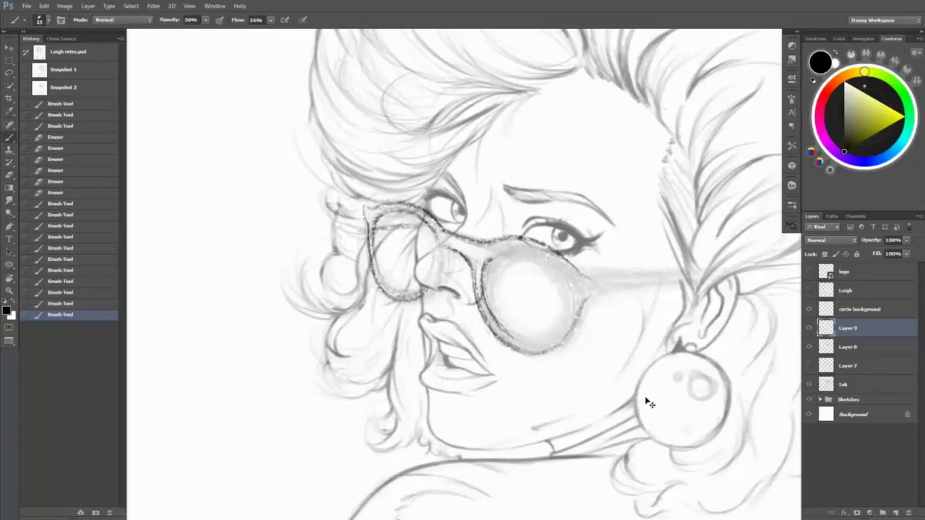
- Darken the near lens's inner and upper rims and shape its pointed outer corner
{"action": "mouse_move", "coordinate": [491, 269]}
{"action": "left_mouse_down"}
{"action": "mouse_move", "coordinate": [540, 259]}
{"action": "mouse_move", "coordinate": [493, 278]}
{"action": "left_mouse_up"}
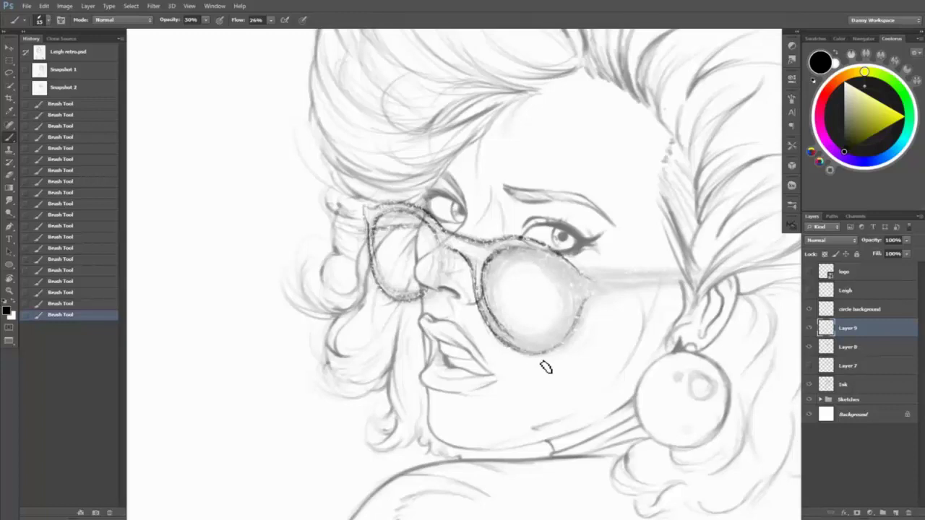
{"action": "mouse_move", "coordinate": [510, 243]}
{"action": "left_mouse_down"}
{"action": "mouse_move", "coordinate": [570, 264]}
{"action": "mouse_move", "coordinate": [507, 249]}
{"action": "mouse_move", "coordinate": [571, 262]}
{"action": "left_mouse_up"}
{"action": "key", "text": "e"}
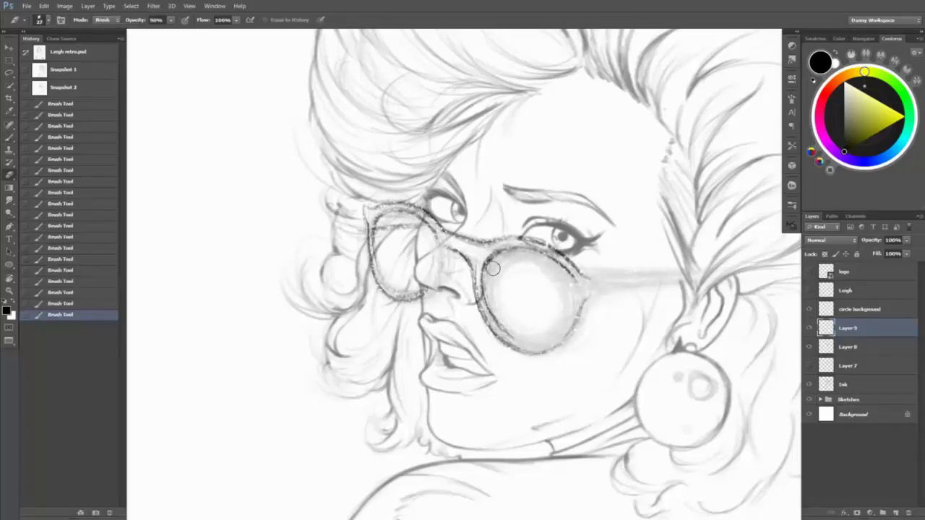
{"action": "key", "text": "b"}
{"action": "mouse_move", "coordinate": [506, 265]}
{"action": "left_mouse_down"}
{"action": "mouse_move", "coordinate": [542, 258]}
{"action": "mouse_move", "coordinate": [512, 251]}
{"action": "mouse_move", "coordinate": [503, 272]}
{"action": "mouse_move", "coordinate": [493, 266]}
{"action": "mouse_move", "coordinate": [501, 249]}
{"action": "mouse_move", "coordinate": [485, 307]}
{"action": "mouse_move", "coordinate": [511, 234]}
{"action": "mouse_move", "coordinate": [482, 240]}
{"action": "mouse_move", "coordinate": [534, 234]}
{"action": "mouse_move", "coordinate": [522, 238]}
{"action": "mouse_move", "coordinate": [536, 247]}
{"action": "mouse_move", "coordinate": [477, 243]}
{"action": "left_mouse_up"}
{"action": "key", "text": "5"}
{"action": "key", "text": "3"}
{"action": "mouse_move", "coordinate": [578, 269]}
{"action": "left_mouse_down"}
{"action": "mouse_move", "coordinate": [595, 282]}
{"action": "mouse_move", "coordinate": [585, 296]}
{"action": "left_mouse_up"}
- Check the glasses line work with Layer 8 hidden, show the layer again, and take a history snapshot
{"action": "left_click", "coordinate": [810, 347]}
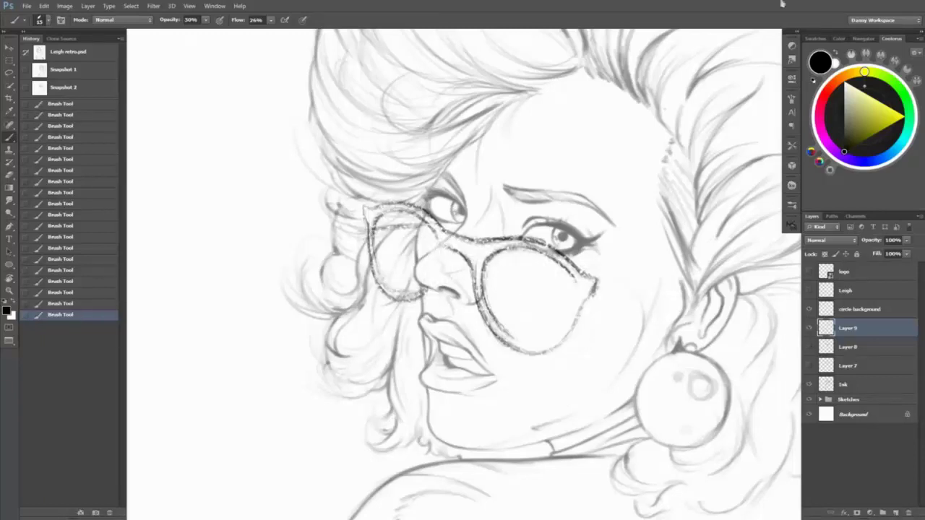
{"action": "left_click", "coordinate": [809, 347]}
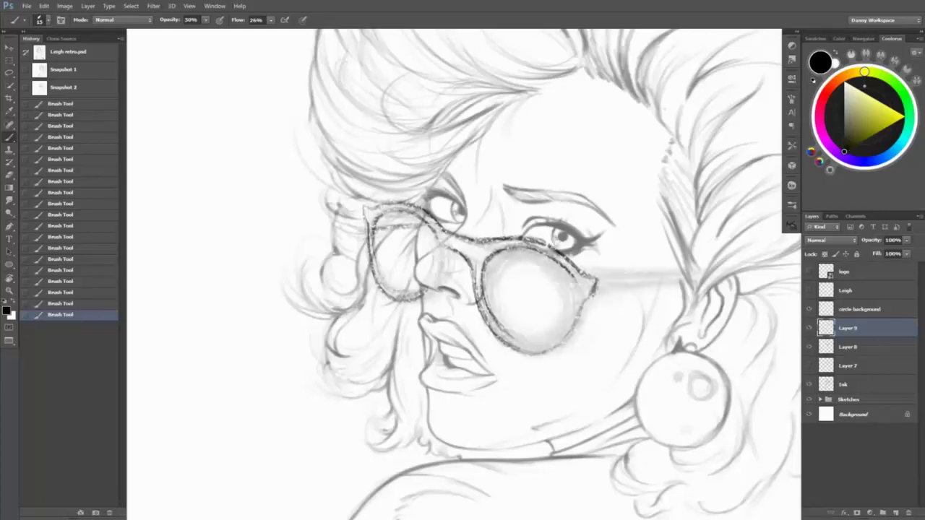
{"action": "left_click", "coordinate": [100, 511]}
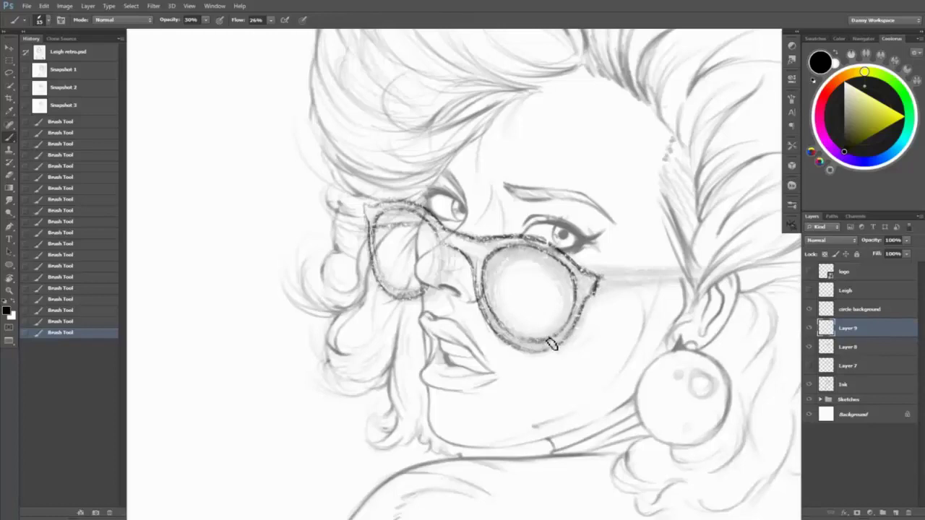
- Clean up the near lens's lower rim with the eraser and redraw its outline
{"action": "key", "text": "e"}
{"action": "mouse_move", "coordinate": [541, 342]}
{"action": "left_mouse_down"}
{"action": "mouse_move", "coordinate": [527, 333]}
{"action": "mouse_move", "coordinate": [492, 361]}
{"action": "mouse_move", "coordinate": [434, 347]}
{"action": "left_mouse_up"}
{"action": "key", "text": "r"}
{"action": "key", "text": "b"}
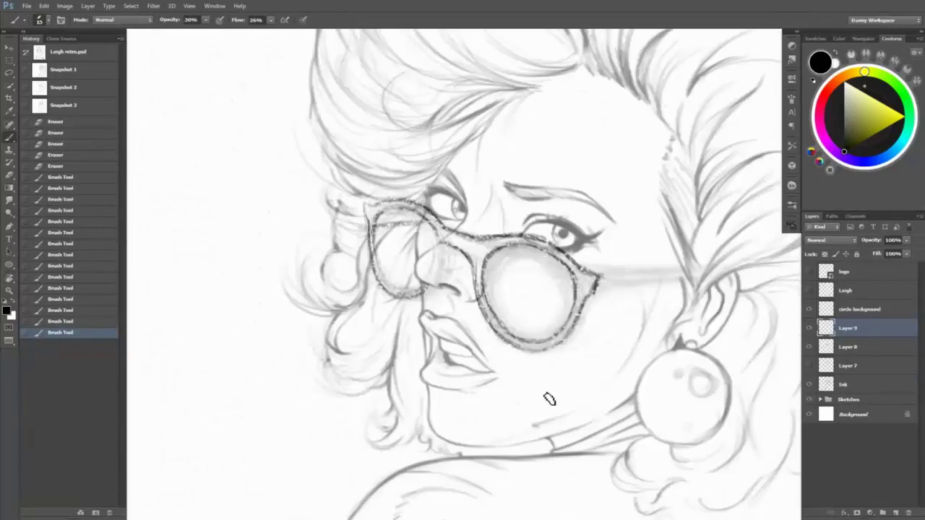
- Take another history snapshot and outline the tapered side arm from the near lens's corner back to the ear
{"action": "left_click", "coordinate": [96, 513]}
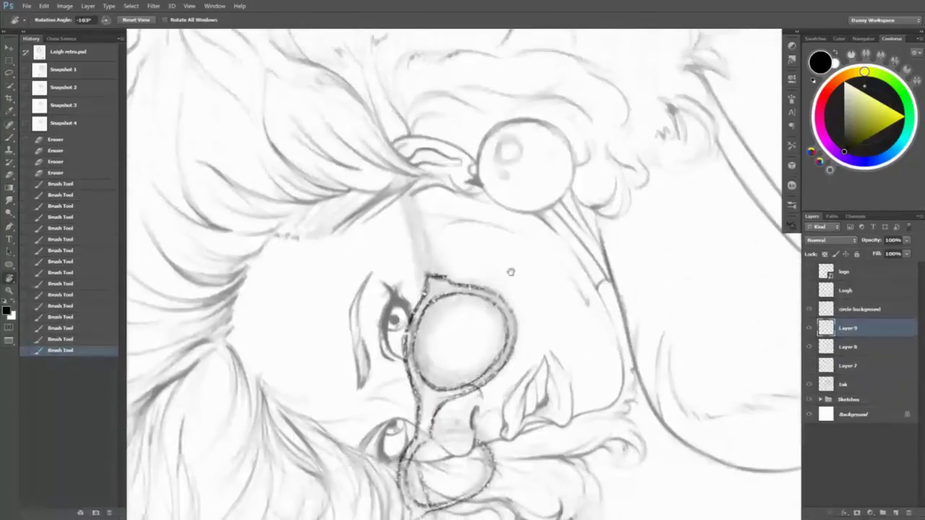
{"action": "mouse_move", "coordinate": [425, 273]}
{"action": "left_mouse_down"}
{"action": "mouse_move", "coordinate": [411, 193]}
{"action": "mouse_move", "coordinate": [432, 281]}
{"action": "left_mouse_up"}
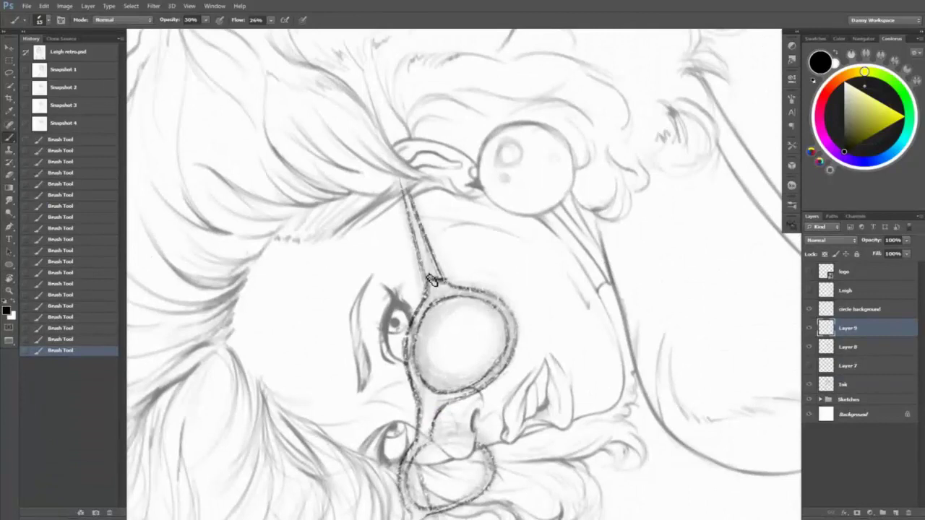
{"action": "left_click_drag", "start_coordinate": [416, 229], "coordinate": [489, 291]}
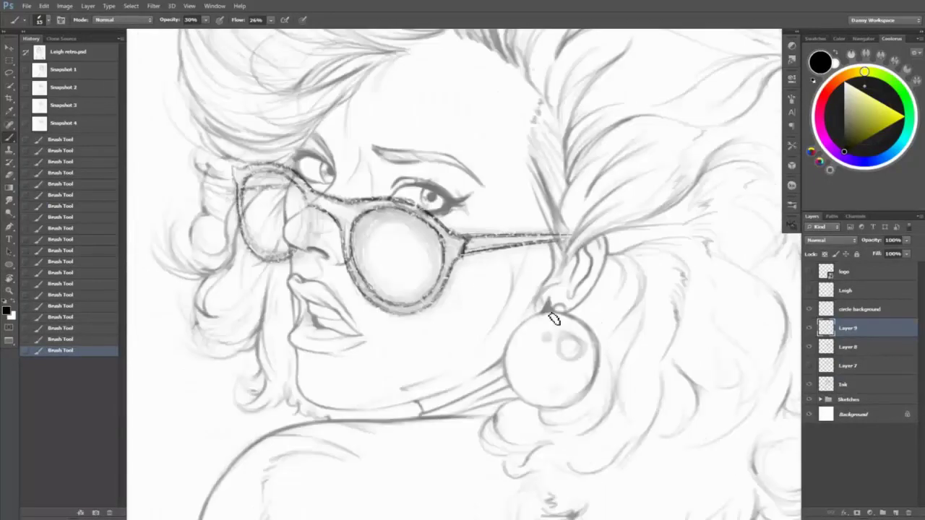
- Darken the far lens's corner and upper line, and sketch the side arm's cast shadow on the cheek on a new layer
{"action": "left_click_drag", "start_coordinate": [238, 175], "coordinate": [267, 182]}
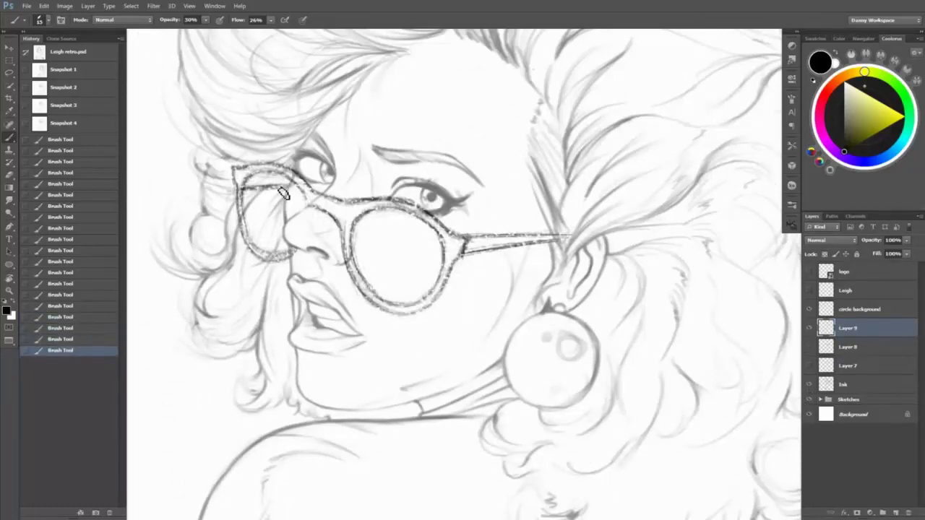
{"action": "key", "text": "ctrl+shift+alt+n"}
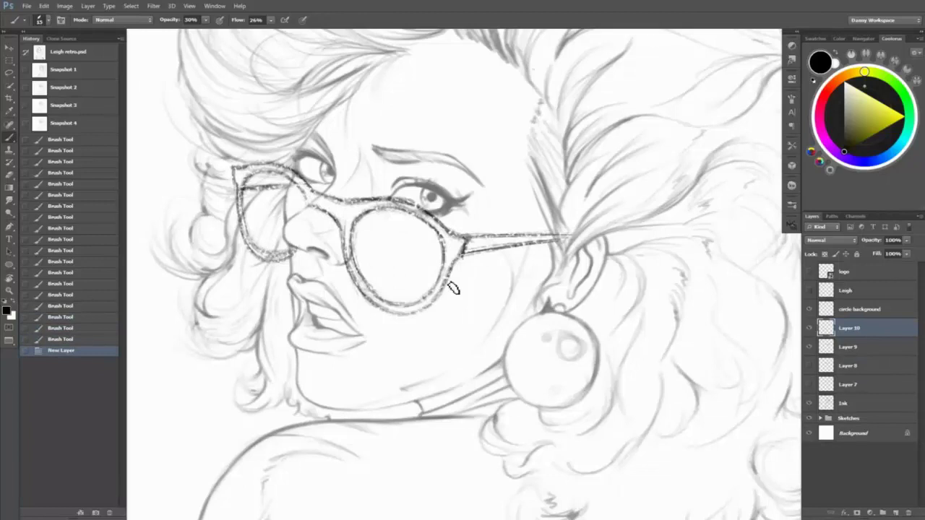
{"action": "mouse_move", "coordinate": [453, 288]}
{"action": "left_mouse_down"}
{"action": "mouse_move", "coordinate": [556, 254]}
{"action": "mouse_move", "coordinate": [468, 284]}
{"action": "mouse_move", "coordinate": [506, 268]}
{"action": "mouse_move", "coordinate": [457, 271]}
{"action": "mouse_move", "coordinate": [472, 279]}
{"action": "mouse_move", "coordinate": [466, 292]}
{"action": "mouse_move", "coordinate": [471, 279]}
{"action": "mouse_move", "coordinate": [520, 260]}
{"action": "mouse_move", "coordinate": [457, 292]}
{"action": "mouse_move", "coordinate": [484, 278]}
{"action": "left_mouse_up"}
{"action": "key", "text": "e"}
{"action": "key", "text": "e"}
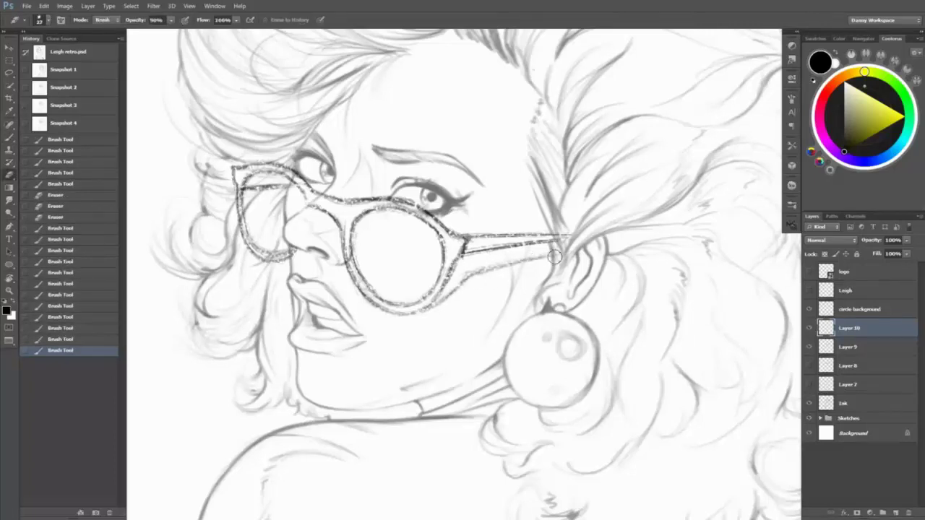
{"action": "left_click_drag", "start_coordinate": [560, 253], "coordinate": [477, 263]}
{"action": "key", "text": "b"}
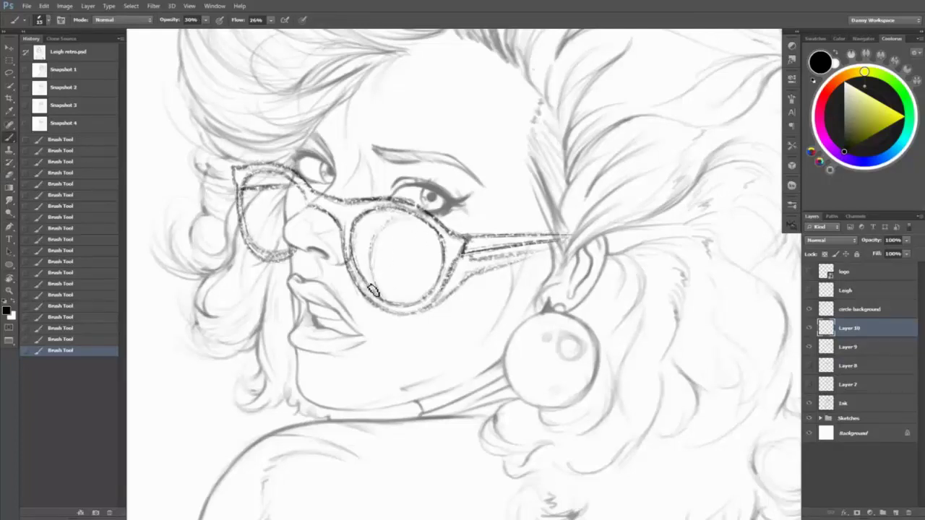
- Sketch a round reflection inside the near lens, with shading strokes along its upper edge
{"action": "mouse_move", "coordinate": [372, 233]}
{"action": "left_mouse_down"}
{"action": "mouse_move", "coordinate": [378, 259]}
{"action": "mouse_move", "coordinate": [366, 266]}
{"action": "mouse_move", "coordinate": [383, 307]}
{"action": "mouse_move", "coordinate": [394, 308]}
{"action": "mouse_move", "coordinate": [378, 264]}
{"action": "mouse_move", "coordinate": [392, 219]}
{"action": "mouse_move", "coordinate": [380, 273]}
{"action": "left_mouse_up"}
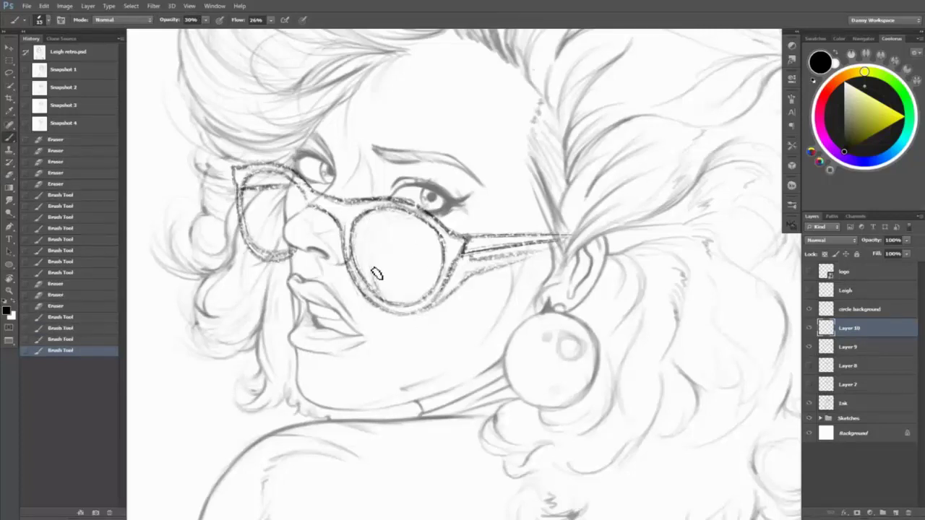
{"action": "mouse_move", "coordinate": [377, 240]}
{"action": "left_mouse_down"}
{"action": "mouse_move", "coordinate": [381, 281]}
{"action": "mouse_move", "coordinate": [445, 269]}
{"action": "left_mouse_up"}
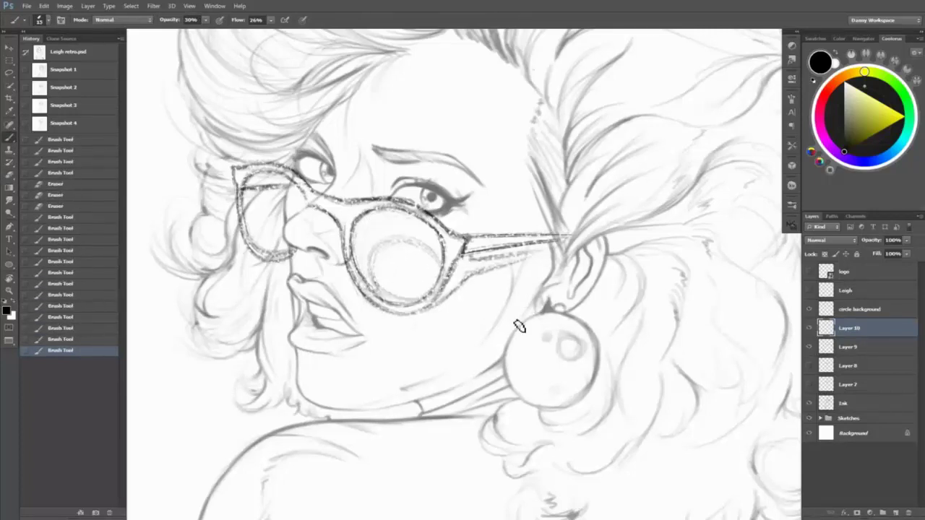
{"action": "left_click_drag", "start_coordinate": [408, 309], "coordinate": [394, 300]}
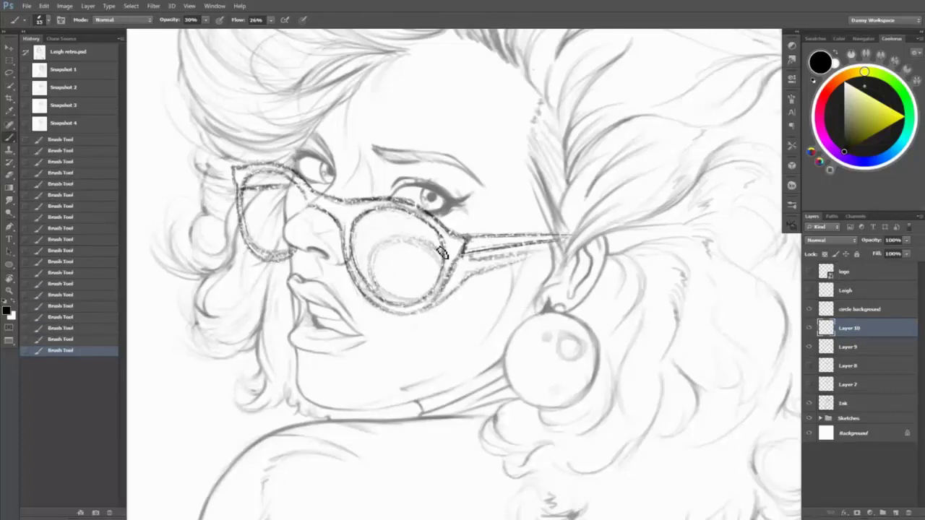
{"action": "mouse_move", "coordinate": [397, 308]}
{"action": "left_mouse_down"}
{"action": "mouse_move", "coordinate": [371, 268]}
{"action": "mouse_move", "coordinate": [378, 242]}
{"action": "mouse_move", "coordinate": [405, 279]}
{"action": "mouse_move", "coordinate": [432, 276]}
{"action": "mouse_move", "coordinate": [399, 253]}
{"action": "mouse_move", "coordinate": [437, 260]}
{"action": "left_mouse_up"}
{"action": "key", "text": "ctrl+alt+z"}
{"action": "key", "text": "ctrl+alt+z"}
{"action": "key", "text": "ctrl+alt+z"}
{"action": "key", "text": "ctrl+alt+z"}
{"action": "key", "text": "ctrl+alt+z"}
{"action": "key", "text": "5"}
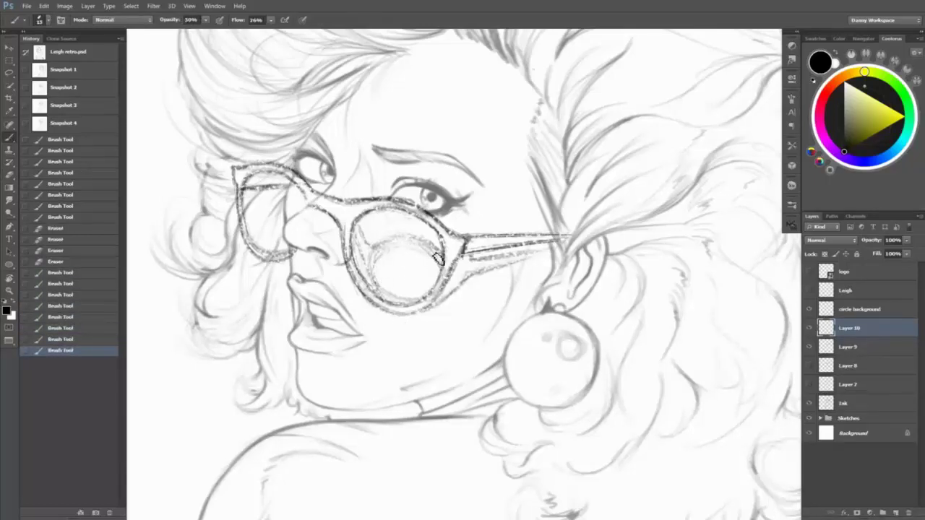
- Set Layer 10's opacity to 54% and build up the shading in and around the near lens's round reflection
{"action": "key", "text": "e"}
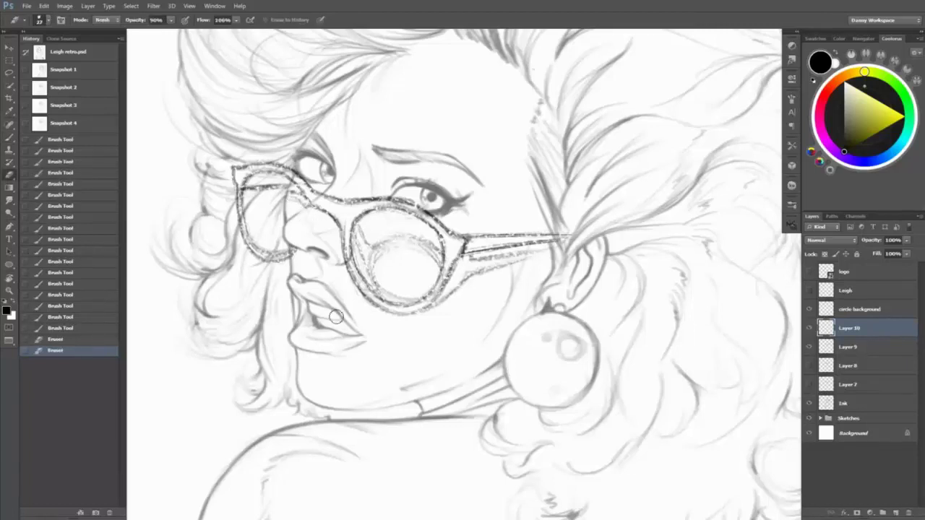
{"action": "key", "text": "v"}
{"action": "key", "text": "5"}
{"action": "key", "text": "4"}
{"action": "key", "text": "b"}
{"action": "mouse_move", "coordinate": [365, 238]}
{"action": "left_mouse_down"}
{"action": "mouse_move", "coordinate": [376, 275]}
{"action": "mouse_move", "coordinate": [423, 239]}
{"action": "mouse_move", "coordinate": [421, 258]}
{"action": "left_mouse_up"}
{"action": "mouse_move", "coordinate": [361, 233]}
{"action": "left_mouse_down"}
{"action": "mouse_move", "coordinate": [399, 314]}
{"action": "mouse_move", "coordinate": [433, 289]}
{"action": "left_mouse_up"}
{"action": "key", "text": "5"}
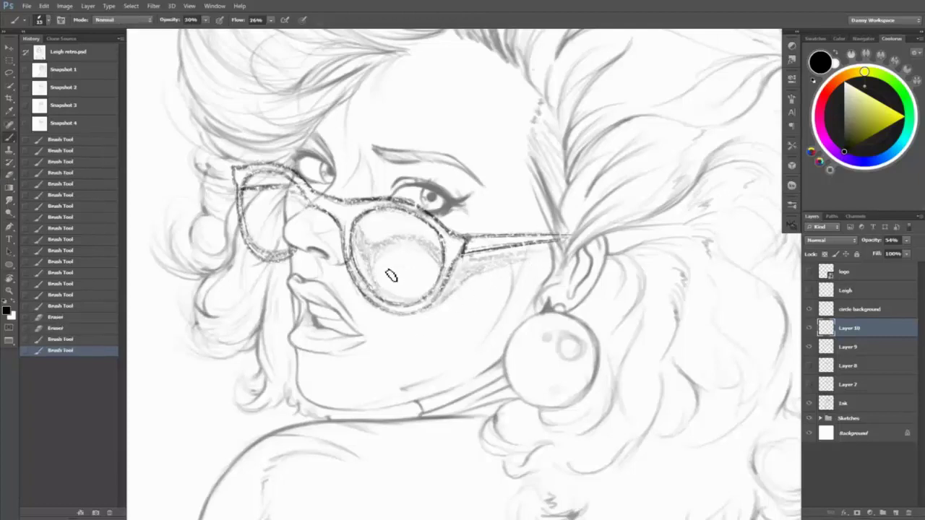
{"action": "mouse_move", "coordinate": [411, 253]}
{"action": "left_mouse_down"}
{"action": "mouse_move", "coordinate": [421, 285]}
{"action": "mouse_move", "coordinate": [428, 251]}
{"action": "mouse_move", "coordinate": [443, 287]}
{"action": "left_mouse_up"}
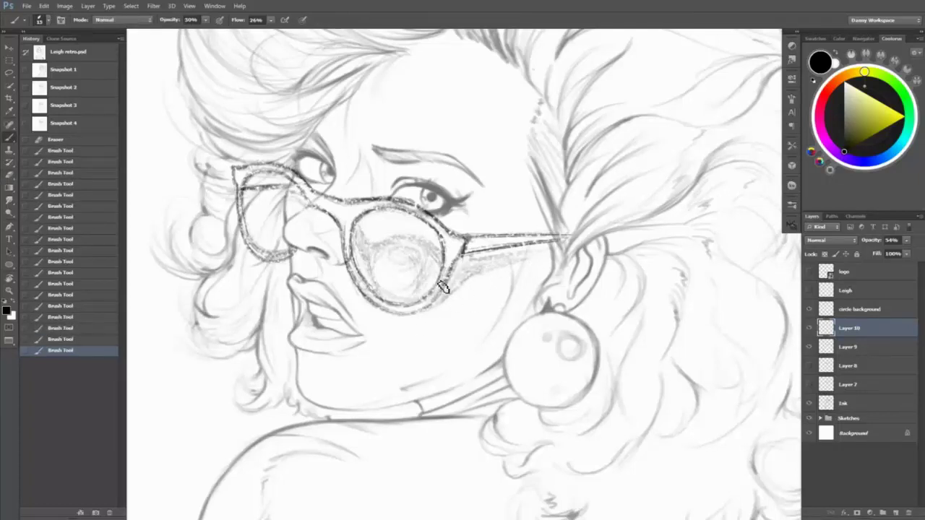
- Try the Ink layer at 100% opacity, revert the change, and save the document with a new history snapshot
{"action": "key", "text": "ctrl+minus"}
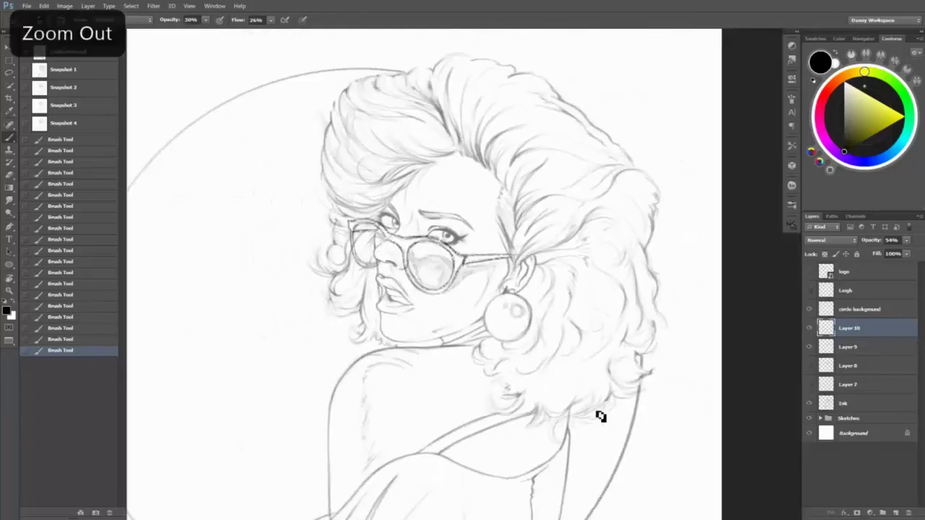
{"action": "key", "text": "ctrl+plus"}
{"action": "left_click", "coordinate": [843, 404]}
{"action": "key", "text": "v"}
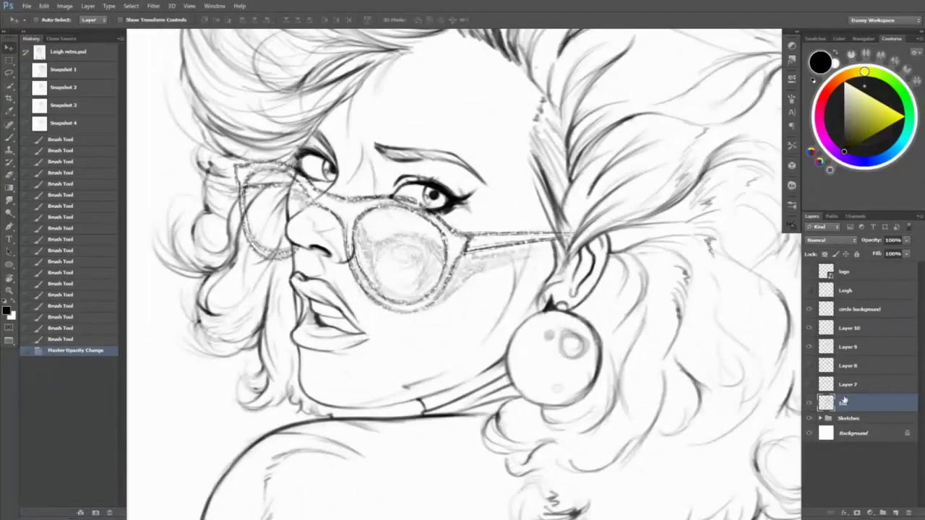
{"action": "left_click_drag", "start_coordinate": [656, 380], "coordinate": [647, 370]}
{"action": "key", "text": "ctrl+s"}
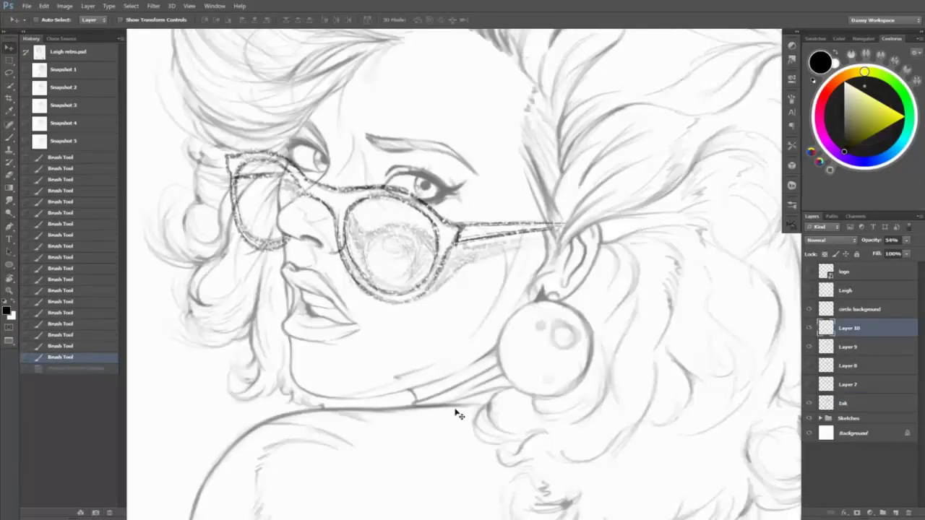
{"action": "left_click_drag", "start_coordinate": [519, 328], "coordinate": [535, 355]}
- Fade Layer 9 to 50% opacity, merge Layer 10 into it, and add a new layer above for the glasses inking
{"action": "left_click", "coordinate": [846, 347]}
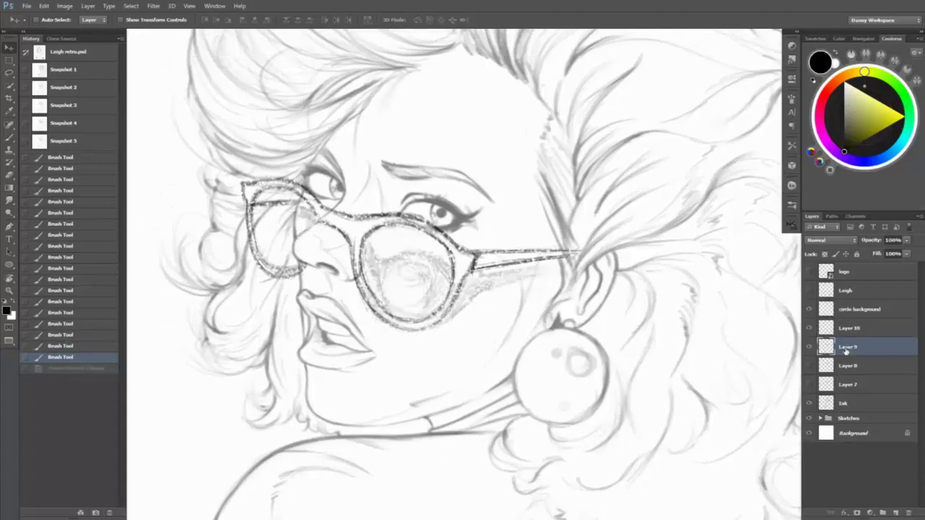
{"action": "key", "text": "5"}
{"action": "key", "text": "ctrl+shift+alt+n"}
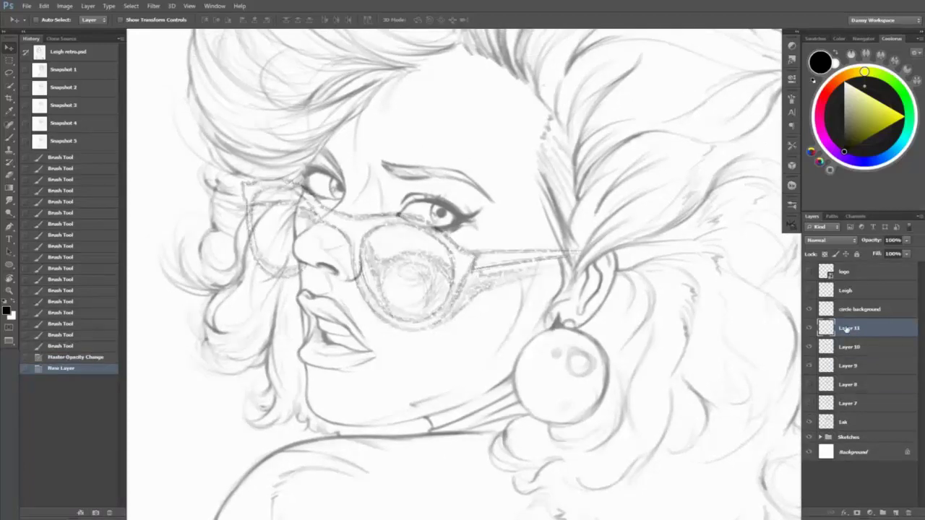
{"action": "key", "text": "ctrl+e"}
{"action": "left_click_drag", "start_coordinate": [620, 350], "coordinate": [620, 355]}
{"action": "key", "text": "alt+bracketright"}
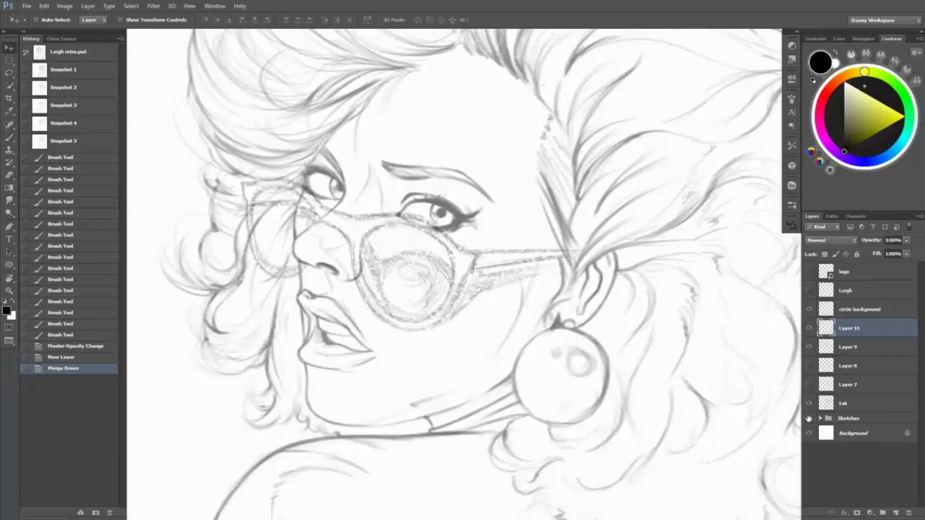
- Choose a solid inking brush preset and set it to 70% opacity and 11 px size
{"action": "key", "text": "b"}
{"action": "right_click", "coordinate": [794, 392]}
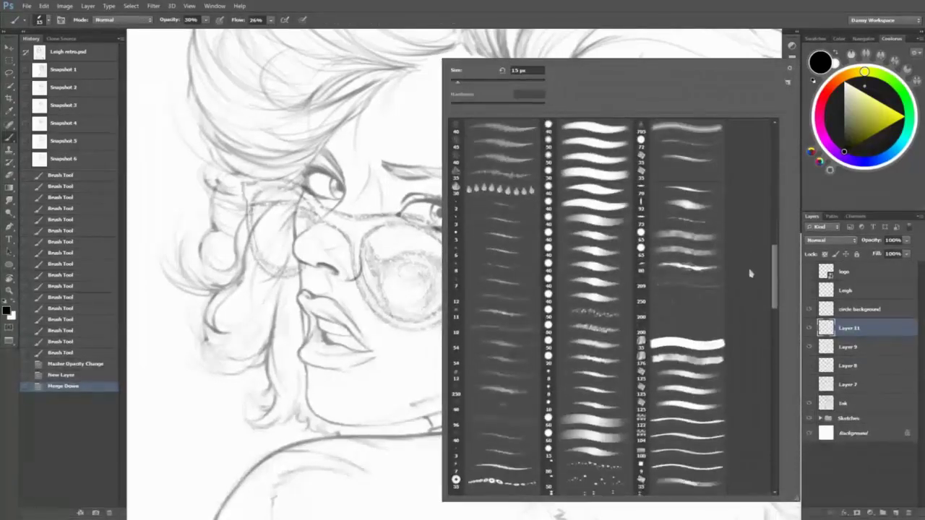
{"action": "scroll", "coordinate": [750, 273], "scroll_direction": "down", "scroll_amount": 3}
{"action": "double_click", "coordinate": [592, 289]}
{"action": "key", "text": "7"}
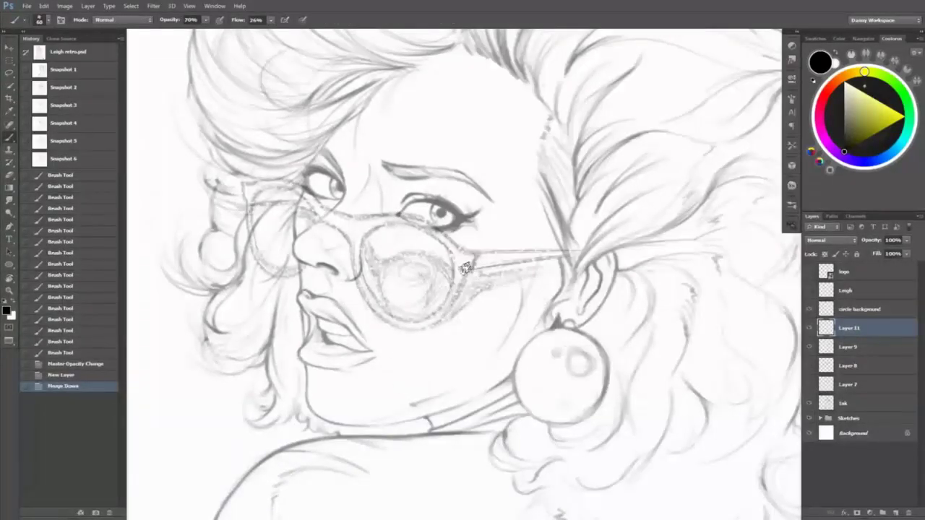
{"action": "right_click", "coordinate": [475, 141]}
{"action": "type", "text": "11"}
{"action": "key", "text": "Return"}
- Ink the far lens's upper frame line down toward the nose bridge with a smaller brush, trimming it with the eraser
{"action": "scroll", "coordinate": [500, 237], "scroll_direction": "up", "scroll_amount": 3}
{"action": "key", "text": "bracketleft"}
{"action": "mouse_move", "coordinate": [261, 169]}
{"action": "left_mouse_down"}
{"action": "mouse_move", "coordinate": [359, 231]}
{"action": "mouse_move", "coordinate": [334, 216]}
{"action": "mouse_move", "coordinate": [345, 225]}
{"action": "mouse_move", "coordinate": [407, 244]}
{"action": "left_mouse_up"}
{"action": "key", "text": "e"}
{"action": "left_click_drag", "start_coordinate": [337, 209], "coordinate": [304, 158]}
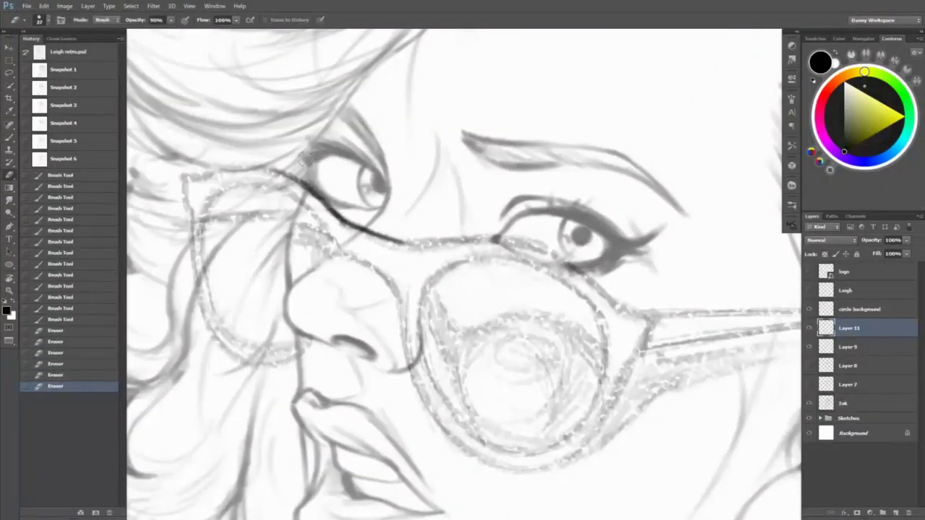
{"action": "key", "text": "b"}
{"action": "mouse_move", "coordinate": [217, 174]}
{"action": "left_mouse_down"}
{"action": "mouse_move", "coordinate": [248, 172]}
{"action": "mouse_move", "coordinate": [212, 180]}
{"action": "mouse_move", "coordinate": [238, 176]}
{"action": "left_mouse_up"}
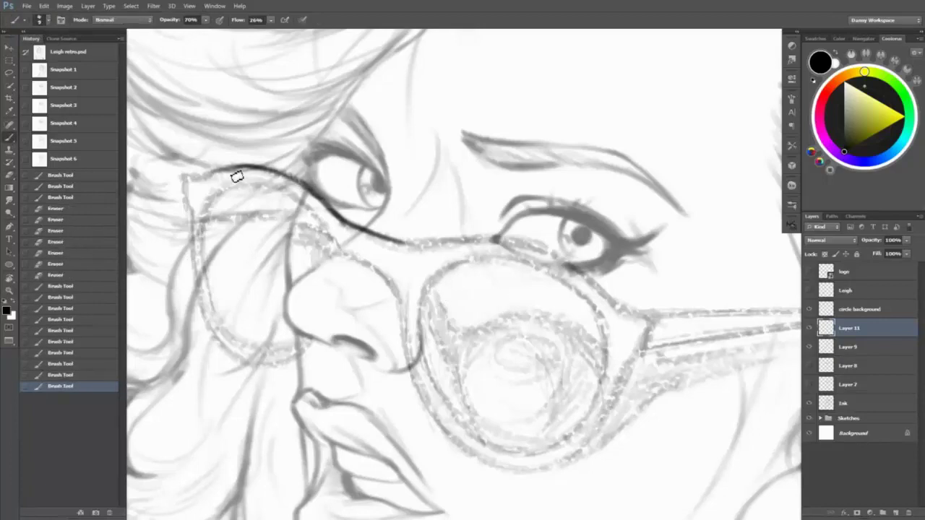
{"action": "key", "text": "e"}
{"action": "mouse_move", "coordinate": [390, 239]}
{"action": "left_mouse_down"}
{"action": "mouse_move", "coordinate": [572, 262]}
{"action": "mouse_move", "coordinate": [467, 161]}
{"action": "mouse_move", "coordinate": [475, 217]}
{"action": "mouse_move", "coordinate": [479, 186]}
{"action": "left_mouse_up"}
- Ink the far lens's pointed outer corner and the frame's outer edge down toward the cheek
{"action": "key", "text": "r"}
{"action": "key", "text": "b"}
{"action": "key", "text": "bracketleft"}
{"action": "mouse_move", "coordinate": [456, 129]}
{"action": "left_mouse_down"}
{"action": "mouse_move", "coordinate": [477, 224]}
{"action": "mouse_move", "coordinate": [314, 287]}
{"action": "mouse_move", "coordinate": [325, 296]}
{"action": "left_mouse_up"}
{"action": "key", "text": "r"}
{"action": "key", "text": "b"}
{"action": "right_click", "coordinate": [324, 293]}
{"action": "left_click", "coordinate": [304, 132]}
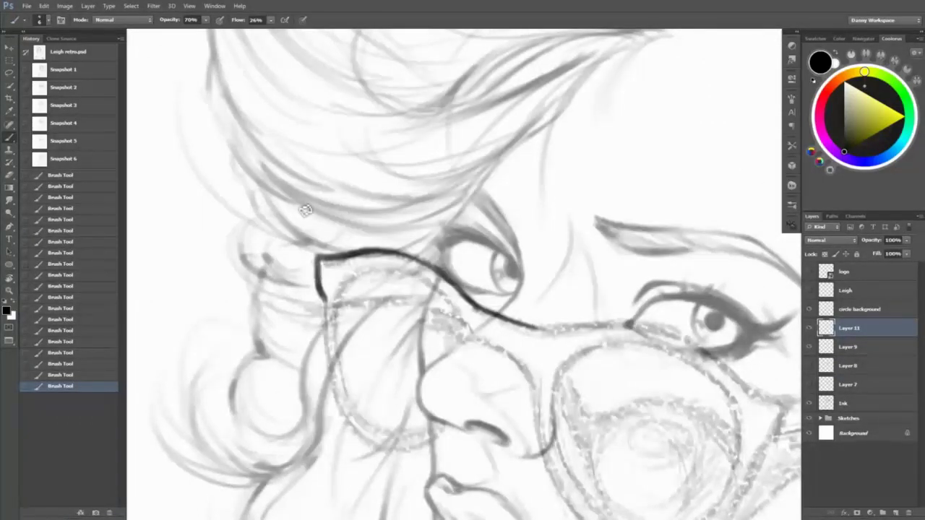
{"action": "mouse_move", "coordinate": [326, 318]}
{"action": "left_mouse_down"}
{"action": "mouse_move", "coordinate": [345, 423]}
{"action": "mouse_move", "coordinate": [365, 437]}
{"action": "left_mouse_up"}
{"action": "left_click_drag", "start_coordinate": [639, 356], "coordinate": [335, 208]}
{"action": "mouse_move", "coordinate": [274, 235]}
{"action": "left_mouse_down"}
{"action": "mouse_move", "coordinate": [295, 310]}
{"action": "mouse_move", "coordinate": [314, 326]}
{"action": "left_mouse_up"}
- Ink the frame's upper edge from the nose bridge across the near lens to the side arm's hinge
{"action": "key", "text": "z"}
{"action": "left_click", "coordinate": [650, 316], "text": "alt"}
{"action": "mouse_move", "coordinate": [649, 316]}
{"action": "left_mouse_down"}
{"action": "mouse_move", "coordinate": [600, 318]}
{"action": "mouse_move", "coordinate": [618, 319]}
{"action": "left_mouse_up"}
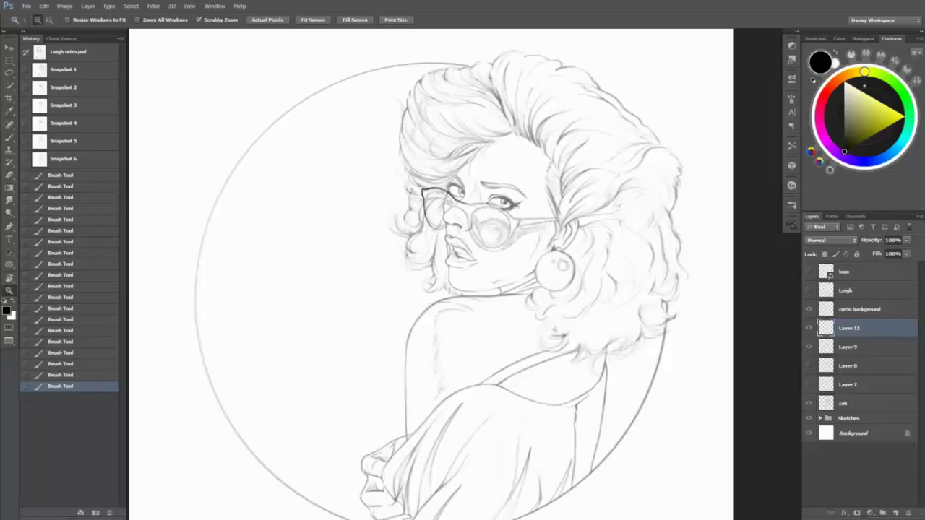
{"action": "left_click_drag", "start_coordinate": [508, 206], "coordinate": [563, 206]}
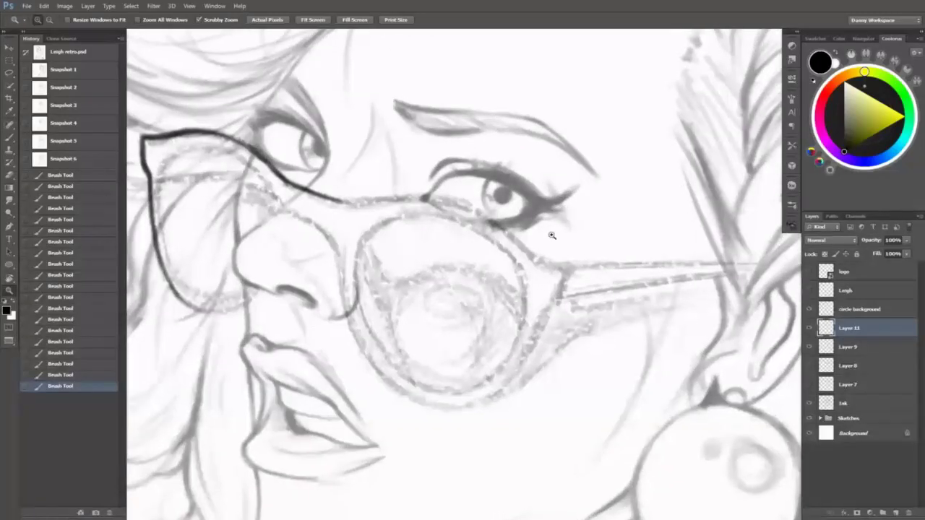
{"action": "key", "text": "r"}
{"action": "left_click_drag", "start_coordinate": [463, 275], "coordinate": [405, 347]}
{"action": "key", "text": "b"}
{"action": "left_click_drag", "start_coordinate": [485, 128], "coordinate": [515, 199]}
{"action": "mouse_move", "coordinate": [479, 103]}
{"action": "left_mouse_down"}
{"action": "mouse_move", "coordinate": [532, 253]}
{"action": "mouse_move", "coordinate": [519, 342]}
{"action": "mouse_move", "coordinate": [514, 376]}
{"action": "left_mouse_up"}
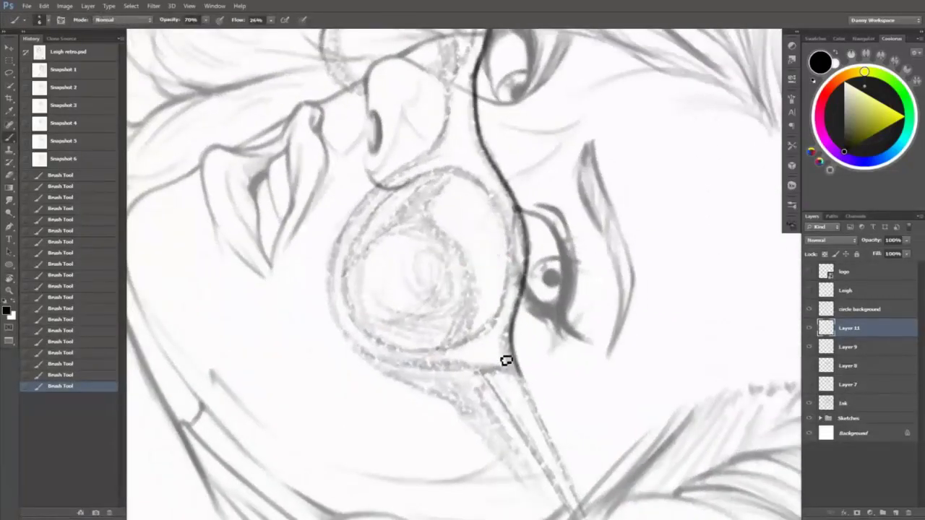
{"action": "key", "text": "ctrl+alt+z"}
{"action": "left_click_drag", "start_coordinate": [522, 234], "coordinate": [517, 375]}
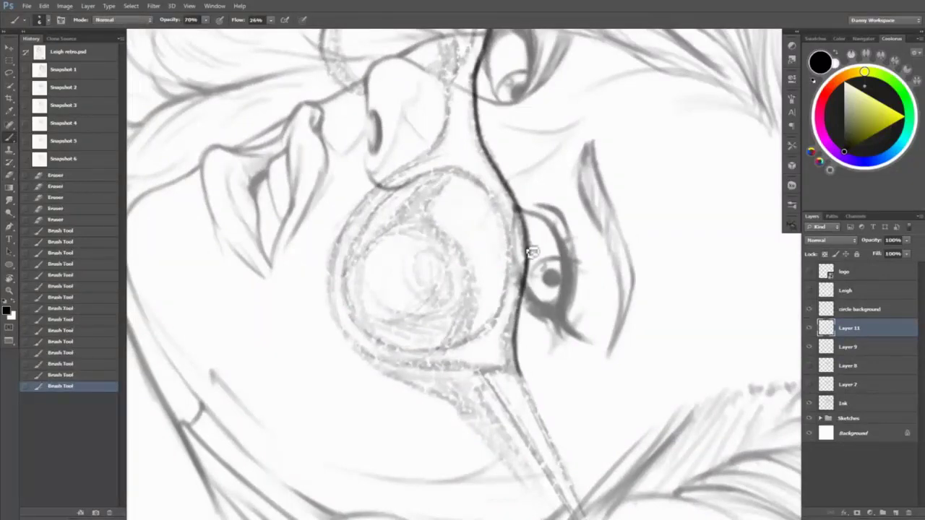
- Thin the near lens's inked upper edge with the eraser and restroke its section by the bridge
{"action": "key", "text": "e"}
{"action": "left_click_drag", "start_coordinate": [523, 216], "coordinate": [522, 275]}
{"action": "right_click", "coordinate": [535, 253]}
{"action": "left_click", "coordinate": [539, 257]}
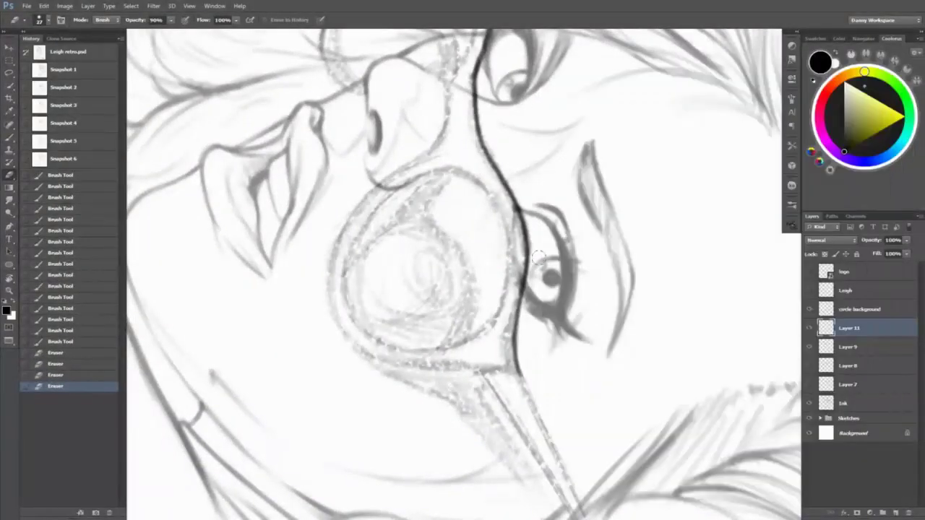
{"action": "key", "text": "b"}
{"action": "left_click_drag", "start_coordinate": [479, 128], "coordinate": [523, 221]}
- Ink the frame's lower bridge line over the nose and down the near lens's outer edge beside the nostril
{"action": "left_click_drag", "start_coordinate": [453, 121], "coordinate": [481, 215]}
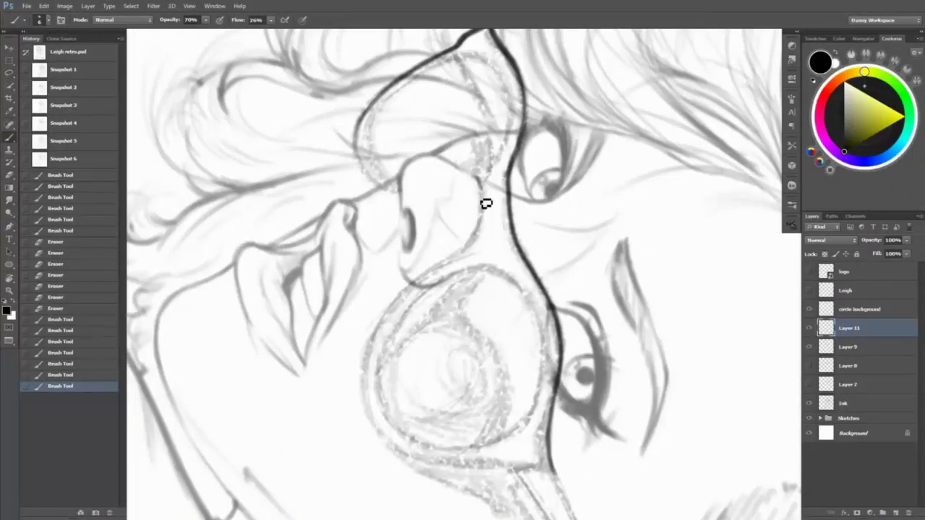
{"action": "left_click_drag", "start_coordinate": [484, 181], "coordinate": [477, 227]}
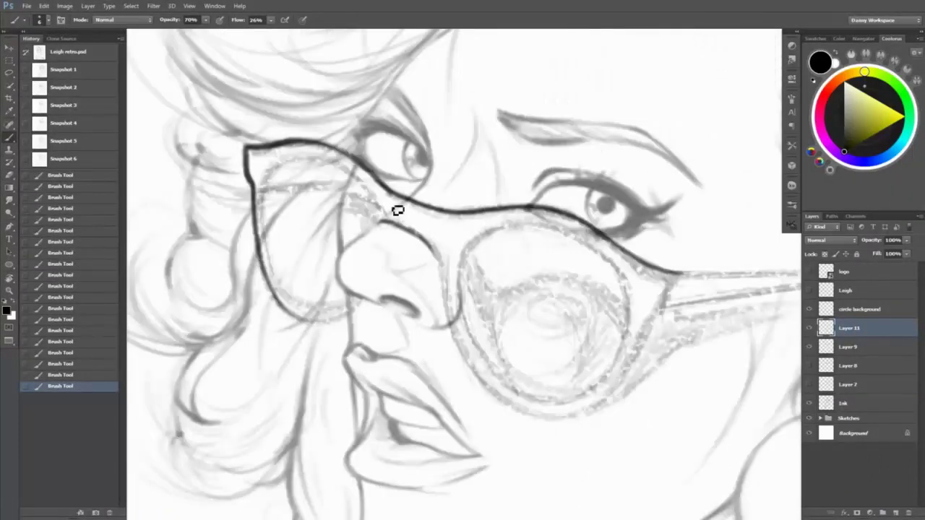
{"action": "key", "text": "e"}
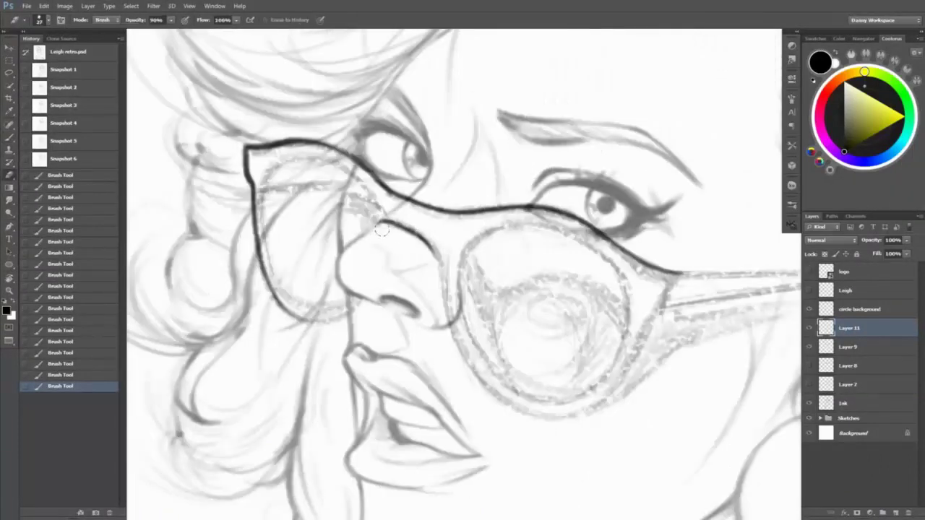
{"action": "key", "text": "b"}
{"action": "mouse_move", "coordinate": [442, 250]}
{"action": "left_mouse_down"}
{"action": "mouse_move", "coordinate": [437, 285]}
{"action": "mouse_move", "coordinate": [444, 275]}
{"action": "mouse_move", "coordinate": [443, 304]}
{"action": "mouse_move", "coordinate": [463, 345]}
{"action": "mouse_move", "coordinate": [456, 331]}
{"action": "left_mouse_up"}
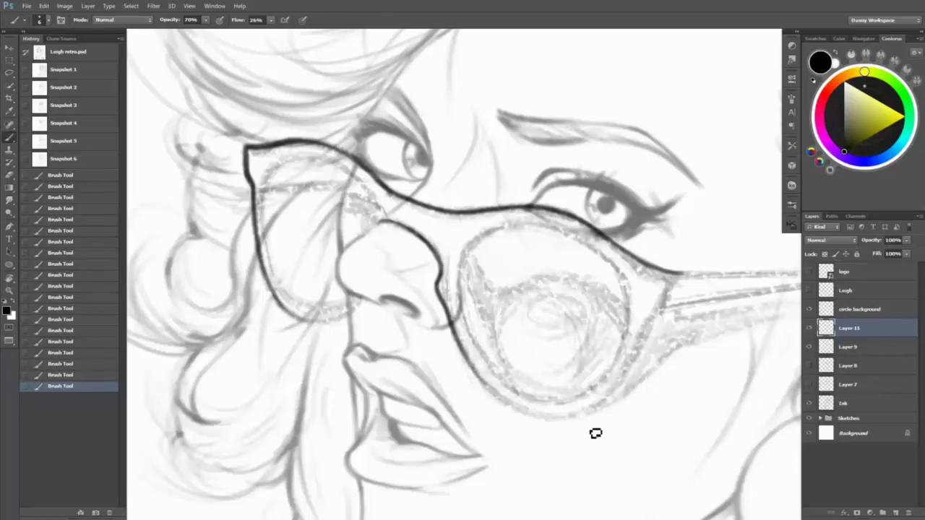
- Clean up the inked frame with the eraser and close the far lens's lower outer edge against the nose
{"action": "key", "text": "e"}
{"action": "mouse_move", "coordinate": [258, 185]}
{"action": "left_mouse_down"}
{"action": "mouse_move", "coordinate": [269, 288]}
{"action": "mouse_move", "coordinate": [372, 116]}
{"action": "mouse_move", "coordinate": [383, 238]}
{"action": "mouse_move", "coordinate": [390, 239]}
{"action": "left_mouse_up"}
{"action": "key", "text": "b"}
{"action": "key", "text": "e"}
{"action": "key", "text": "r"}
{"action": "key", "text": "e"}
{"action": "left_click_drag", "start_coordinate": [376, 231], "coordinate": [417, 184]}
{"action": "key", "text": "b"}
{"action": "mouse_move", "coordinate": [347, 238]}
{"action": "left_mouse_down"}
{"action": "mouse_move", "coordinate": [388, 306]}
{"action": "mouse_move", "coordinate": [362, 271]}
{"action": "mouse_move", "coordinate": [368, 151]}
{"action": "mouse_move", "coordinate": [418, 195]}
{"action": "mouse_move", "coordinate": [389, 258]}
{"action": "mouse_move", "coordinate": [393, 207]}
{"action": "mouse_move", "coordinate": [407, 186]}
{"action": "mouse_move", "coordinate": [393, 190]}
{"action": "mouse_move", "coordinate": [432, 175]}
{"action": "mouse_move", "coordinate": [383, 337]}
{"action": "mouse_move", "coordinate": [405, 365]}
{"action": "mouse_move", "coordinate": [380, 336]}
{"action": "mouse_move", "coordinate": [423, 372]}
{"action": "mouse_move", "coordinate": [403, 378]}
{"action": "mouse_move", "coordinate": [433, 368]}
{"action": "mouse_move", "coordinate": [506, 275]}
{"action": "mouse_move", "coordinate": [355, 238]}
{"action": "left_mouse_up"}
- Ink the far lens's inner rim line down its outer side and along the bottom
{"action": "key", "text": "r"}
{"action": "key", "text": "r"}
{"action": "key", "text": "r"}
{"action": "key", "text": "e"}
{"action": "key", "text": "b"}
{"action": "key", "text": "r"}
{"action": "key", "text": "e"}
{"action": "key", "text": "b"}
{"action": "key", "text": "e"}
{"action": "key", "text": "r"}
{"action": "key", "text": "b"}
{"action": "key", "text": "r"}
{"action": "mouse_move", "coordinate": [355, 238]}
{"action": "left_mouse_down"}
{"action": "mouse_move", "coordinate": [399, 300]}
{"action": "mouse_move", "coordinate": [399, 283]}
{"action": "mouse_move", "coordinate": [367, 293]}
{"action": "mouse_move", "coordinate": [372, 315]}
{"action": "mouse_move", "coordinate": [364, 237]}
{"action": "mouse_move", "coordinate": [380, 338]}
{"action": "mouse_move", "coordinate": [363, 269]}
{"action": "mouse_move", "coordinate": [383, 342]}
{"action": "left_mouse_up"}
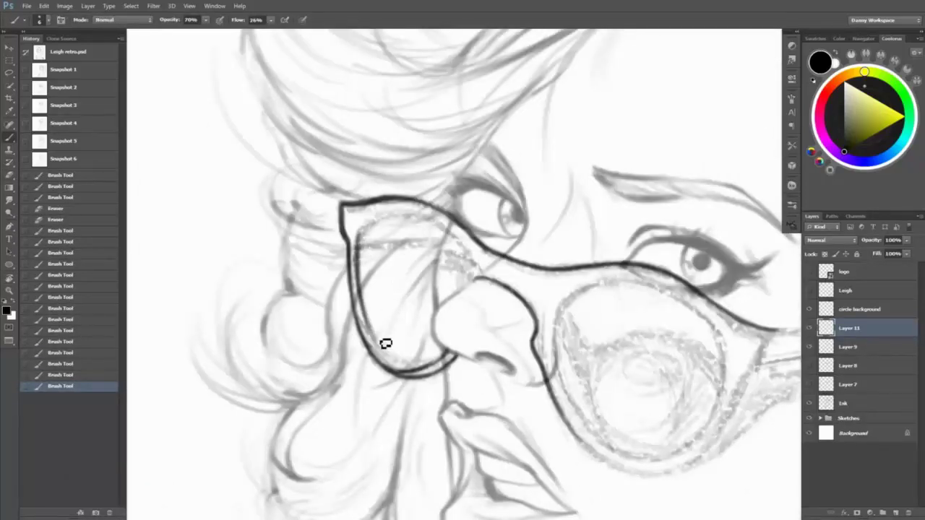
- Refine the thickness of the far lens's inner side line with the eraser
{"action": "key", "text": "e"}
{"action": "mouse_move", "coordinate": [363, 275]}
{"action": "left_mouse_down"}
{"action": "mouse_move", "coordinate": [381, 341]}
{"action": "mouse_move", "coordinate": [397, 368]}
{"action": "mouse_move", "coordinate": [423, 377]}
{"action": "mouse_move", "coordinate": [400, 367]}
{"action": "mouse_move", "coordinate": [364, 273]}
{"action": "mouse_move", "coordinate": [383, 348]}
{"action": "left_mouse_up"}
{"action": "key", "text": "e"}
{"action": "key", "text": "b"}
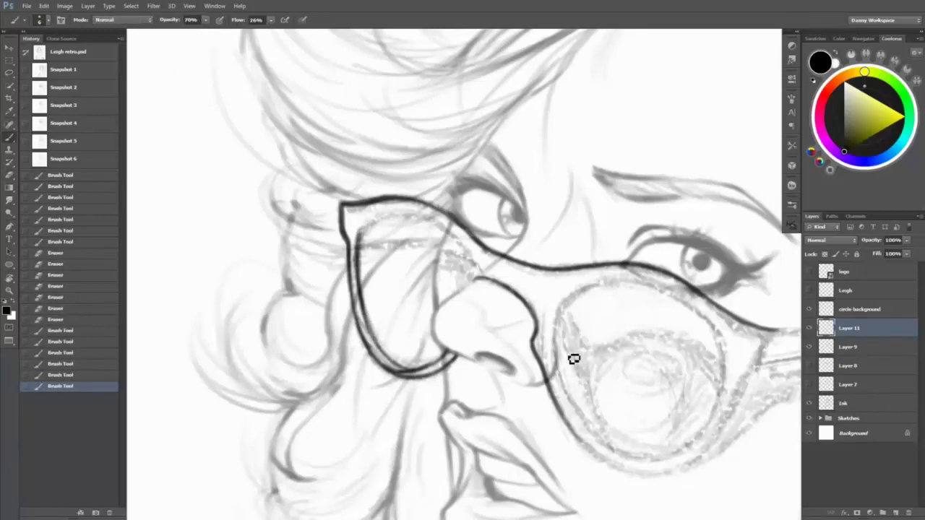
- Ink the far lens's inner rim over the top and down to the nose, cleaning its edges with the eraser
{"action": "key", "text": "r"}
{"action": "mouse_move", "coordinate": [506, 318]}
{"action": "left_mouse_down"}
{"action": "mouse_move", "coordinate": [361, 289]}
{"action": "mouse_move", "coordinate": [369, 308]}
{"action": "mouse_move", "coordinate": [380, 277]}
{"action": "mouse_move", "coordinate": [370, 262]}
{"action": "left_mouse_up"}
{"action": "key", "text": "e"}
{"action": "mouse_move", "coordinate": [427, 335]}
{"action": "left_mouse_down"}
{"action": "mouse_move", "coordinate": [361, 273]}
{"action": "mouse_move", "coordinate": [392, 316]}
{"action": "mouse_move", "coordinate": [496, 196]}
{"action": "mouse_move", "coordinate": [497, 249]}
{"action": "mouse_move", "coordinate": [472, 290]}
{"action": "mouse_move", "coordinate": [496, 258]}
{"action": "mouse_move", "coordinate": [491, 249]}
{"action": "left_mouse_up"}
{"action": "right_click", "coordinate": [372, 282]}
{"action": "key", "text": "Return"}
{"action": "key", "text": "b"}
{"action": "key", "text": "r"}
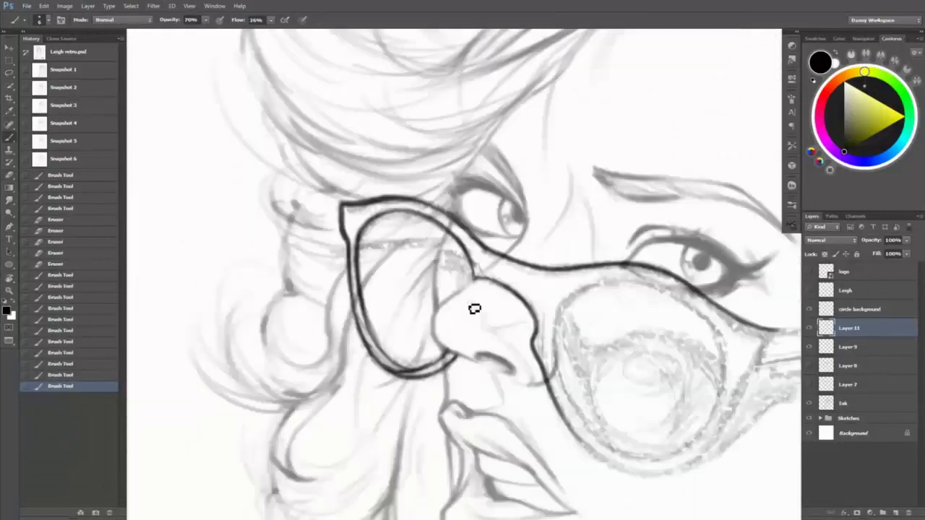
{"action": "left_click_drag", "start_coordinate": [487, 281], "coordinate": [459, 277]}
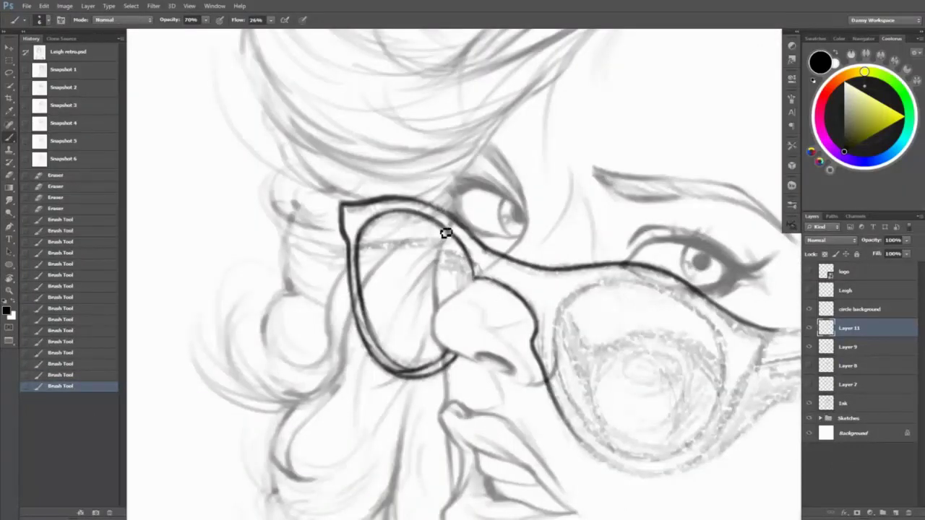
- Touch up the far lens's upper inner rim and ink the near lens's inner rim line down its nose side
{"action": "left_click_drag", "start_coordinate": [446, 233], "coordinate": [449, 219]}
{"action": "key", "text": "z"}
{"action": "left_click_drag", "start_coordinate": [508, 298], "coordinate": [652, 354]}
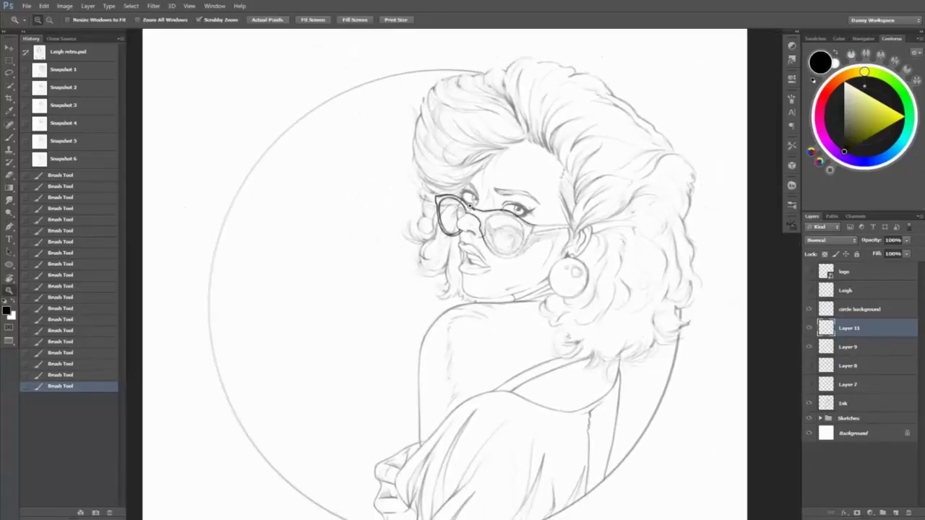
{"action": "left_click_drag", "start_coordinate": [468, 205], "coordinate": [489, 219]}
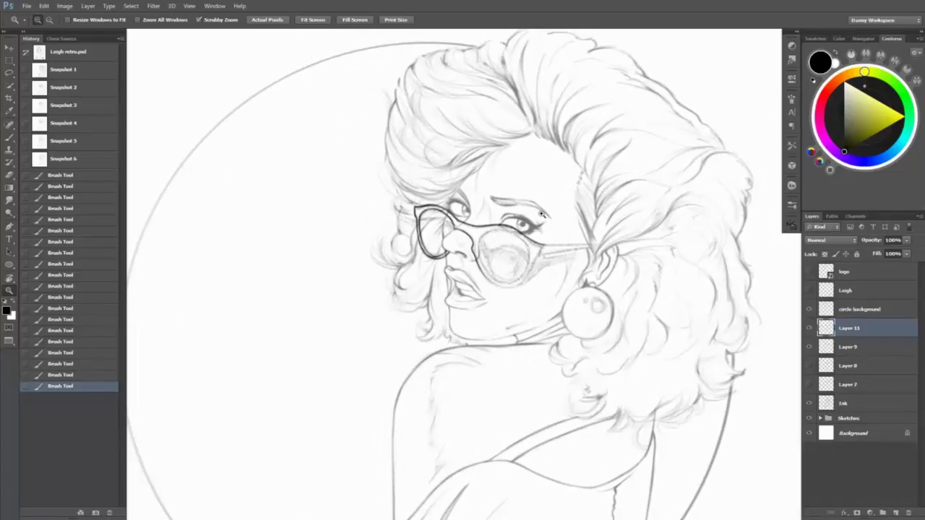
{"action": "left_click_drag", "start_coordinate": [526, 219], "coordinate": [579, 219]}
{"action": "key", "text": "b"}
{"action": "mouse_move", "coordinate": [339, 283]}
{"action": "left_mouse_down"}
{"action": "mouse_move", "coordinate": [354, 289]}
{"action": "mouse_move", "coordinate": [345, 316]}
{"action": "mouse_move", "coordinate": [364, 402]}
{"action": "mouse_move", "coordinate": [431, 458]}
{"action": "left_mouse_up"}
{"action": "left_click_drag", "start_coordinate": [391, 431], "coordinate": [423, 451]}
- Refine the near lens's inner rim line along the nose side and bottom with the eraser and brush
{"action": "key", "text": "e"}
{"action": "left_click_drag", "start_coordinate": [347, 354], "coordinate": [415, 444]}
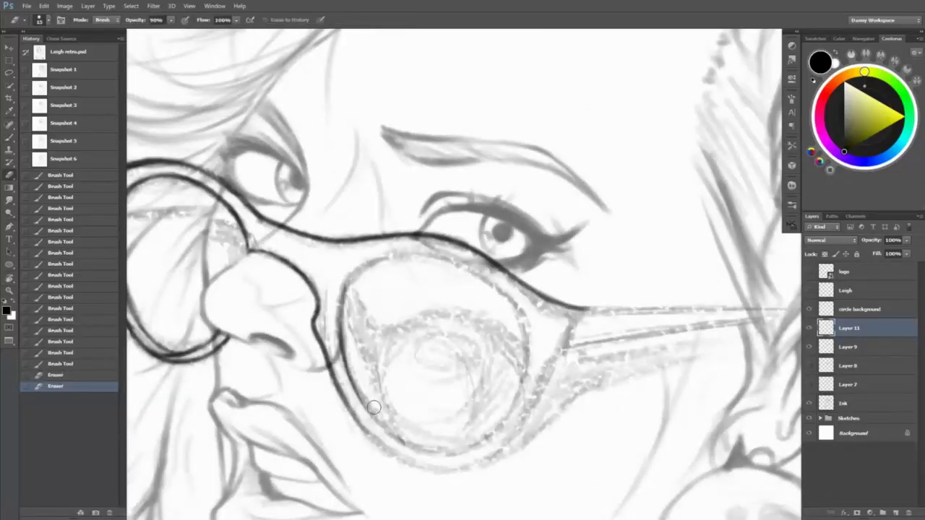
{"action": "left_click_drag", "start_coordinate": [351, 310], "coordinate": [422, 443]}
{"action": "key", "text": "b"}
{"action": "mouse_move", "coordinate": [340, 289]}
{"action": "left_mouse_down"}
{"action": "mouse_move", "coordinate": [348, 348]}
{"action": "mouse_move", "coordinate": [426, 451]}
{"action": "mouse_move", "coordinate": [411, 430]}
{"action": "left_mouse_up"}
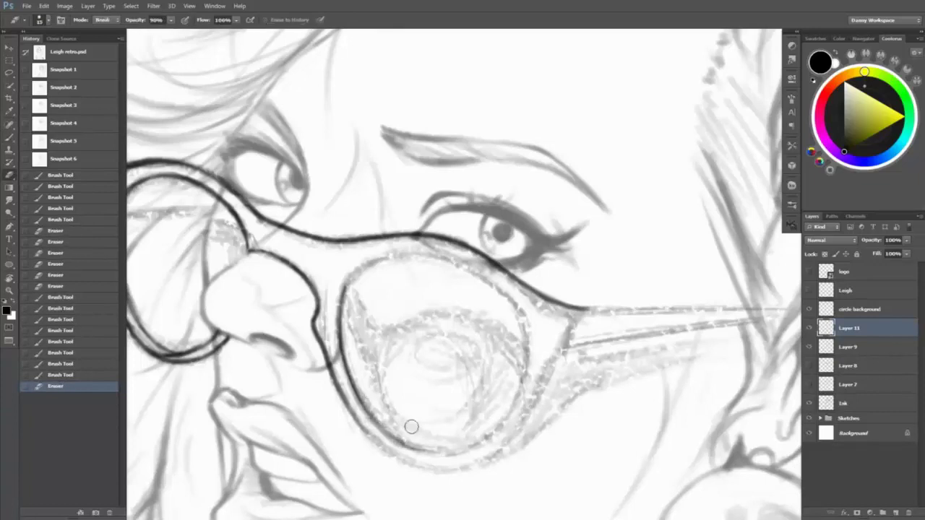
{"action": "left_click_drag", "start_coordinate": [350, 407], "coordinate": [402, 433]}
{"action": "key", "text": "e"}
{"action": "left_click_drag", "start_coordinate": [363, 398], "coordinate": [455, 457]}
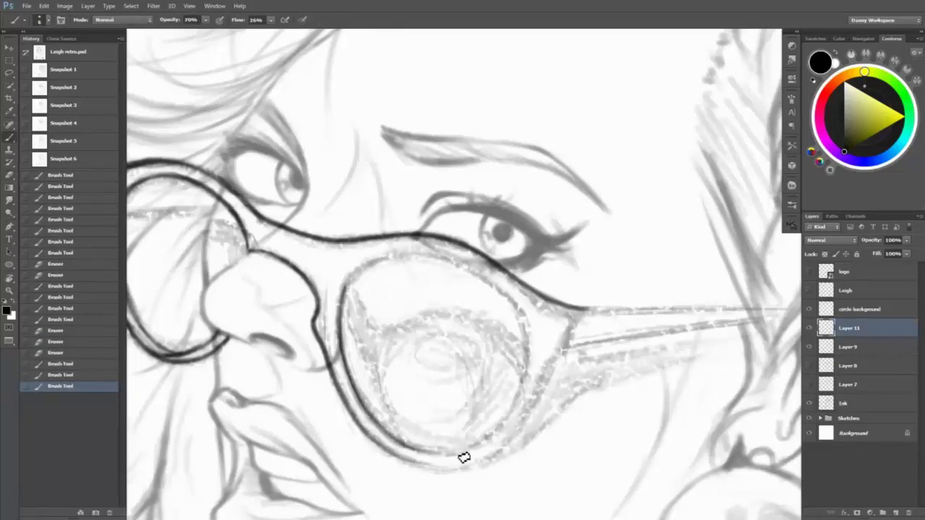
- Ink the rest of the near lens's inner rim over the top and around the outer side
{"action": "key", "text": "r"}
{"action": "left_click_drag", "start_coordinate": [372, 289], "coordinate": [300, 278]}
{"action": "key", "text": "b"}
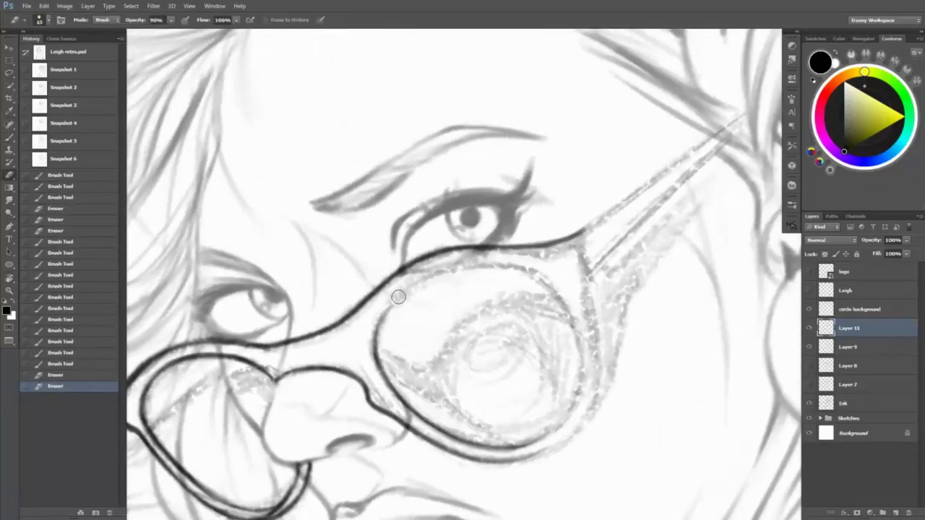
{"action": "left_click_drag", "start_coordinate": [390, 322], "coordinate": [378, 379]}
{"action": "left_click_drag", "start_coordinate": [409, 304], "coordinate": [394, 316]}
{"action": "key", "text": "r"}
{"action": "mouse_move", "coordinate": [423, 289]}
{"action": "left_mouse_down"}
{"action": "mouse_move", "coordinate": [460, 278]}
{"action": "mouse_move", "coordinate": [469, 248]}
{"action": "mouse_move", "coordinate": [517, 192]}
{"action": "mouse_move", "coordinate": [457, 307]}
{"action": "left_mouse_up"}
{"action": "key", "text": "b"}
- Ink the near frame's pointed outer corner and its outer edge down to the bottom of the lens
{"action": "key", "text": "r"}
{"action": "left_click_drag", "start_coordinate": [481, 225], "coordinate": [549, 238]}
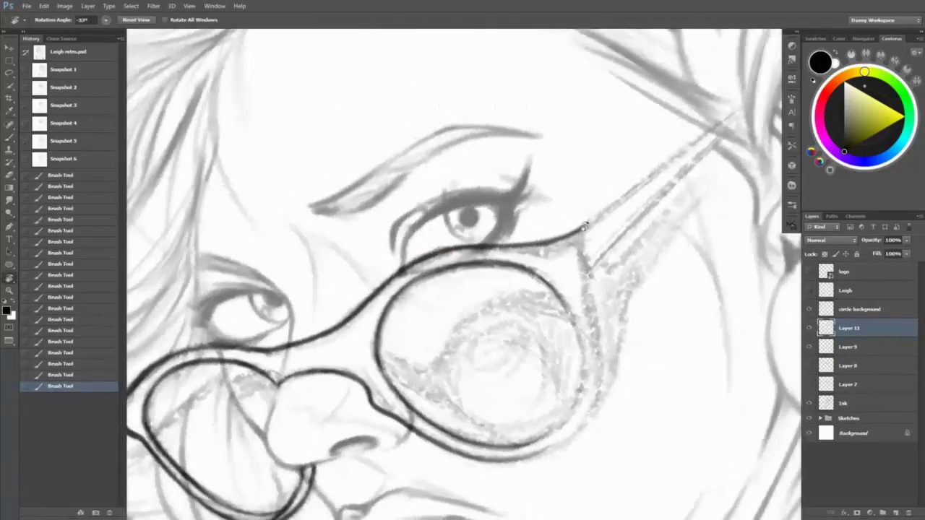
{"action": "key", "text": "b"}
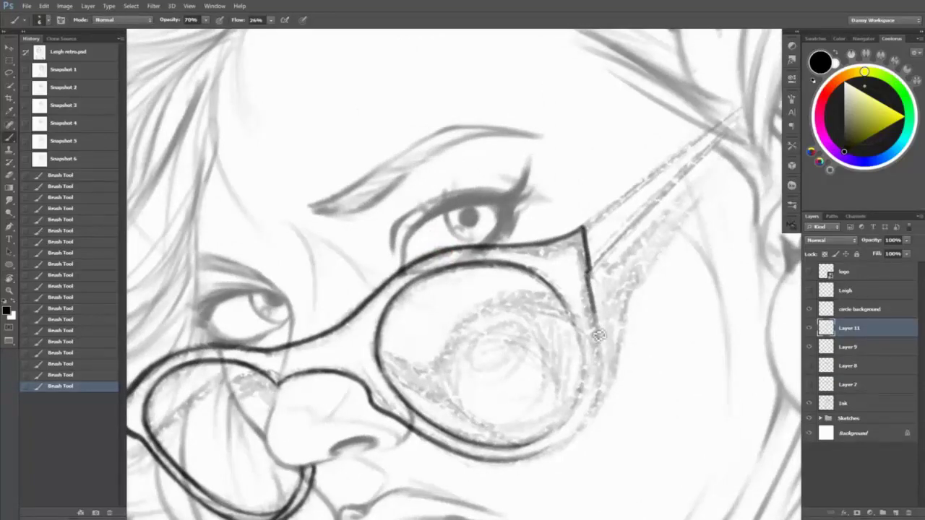
{"action": "left_click_drag", "start_coordinate": [598, 335], "coordinate": [600, 403]}
{"action": "mouse_move", "coordinate": [576, 432]}
{"action": "left_mouse_down"}
{"action": "mouse_move", "coordinate": [656, 288]}
{"action": "mouse_move", "coordinate": [644, 346]}
{"action": "left_mouse_up"}
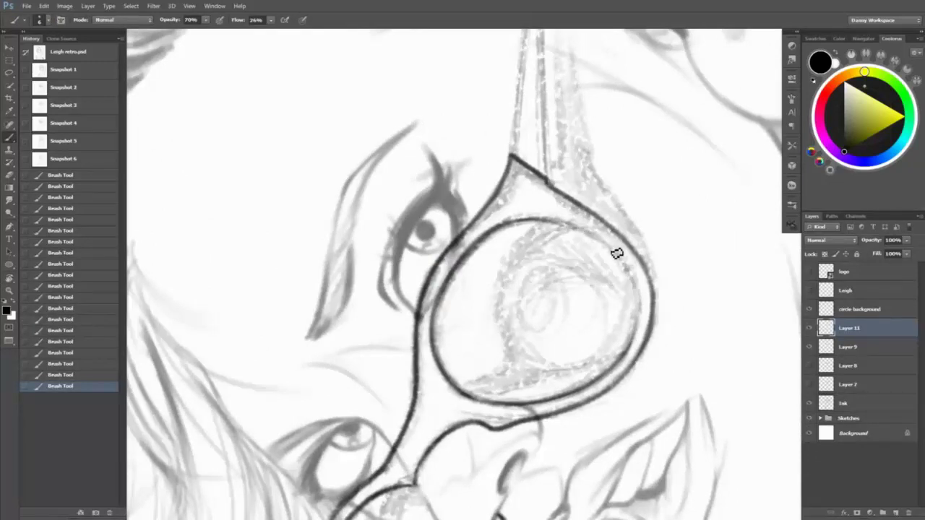
{"action": "mouse_move", "coordinate": [587, 239]}
{"action": "left_mouse_down"}
{"action": "mouse_move", "coordinate": [646, 327]}
{"action": "mouse_move", "coordinate": [636, 337]}
{"action": "mouse_move", "coordinate": [643, 330]}
{"action": "mouse_move", "coordinate": [522, 340]}
{"action": "mouse_move", "coordinate": [546, 216]}
{"action": "left_mouse_up"}
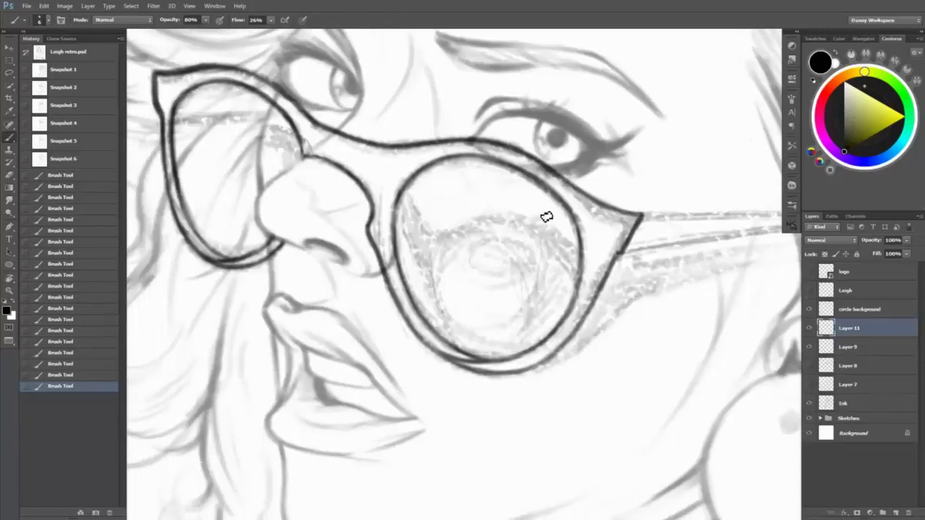
- Add a new layer, save a history snapshot and ink a short curve inside the near lens's nose-side upper edge
{"action": "key", "text": "ctrl+shift+alt+n"}
{"action": "left_click", "coordinate": [96, 513]}
{"action": "mouse_move", "coordinate": [410, 187]}
{"action": "left_mouse_down"}
{"action": "mouse_move", "coordinate": [431, 232]}
{"action": "mouse_move", "coordinate": [425, 226]}
{"action": "left_mouse_up"}
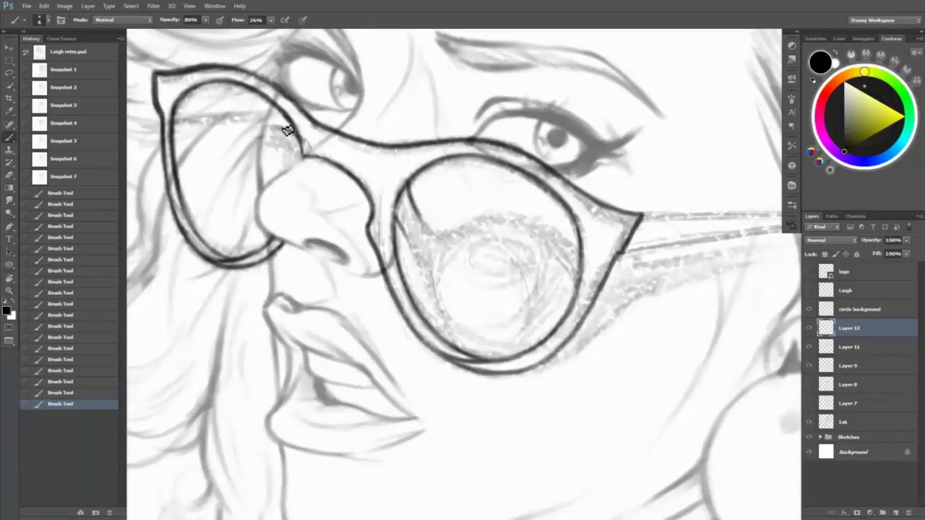
- Ink the upper and lower edges of the glasses' temple arm from the frame corner to the hair
{"action": "left_click_drag", "start_coordinate": [543, 346], "coordinate": [434, 290]}
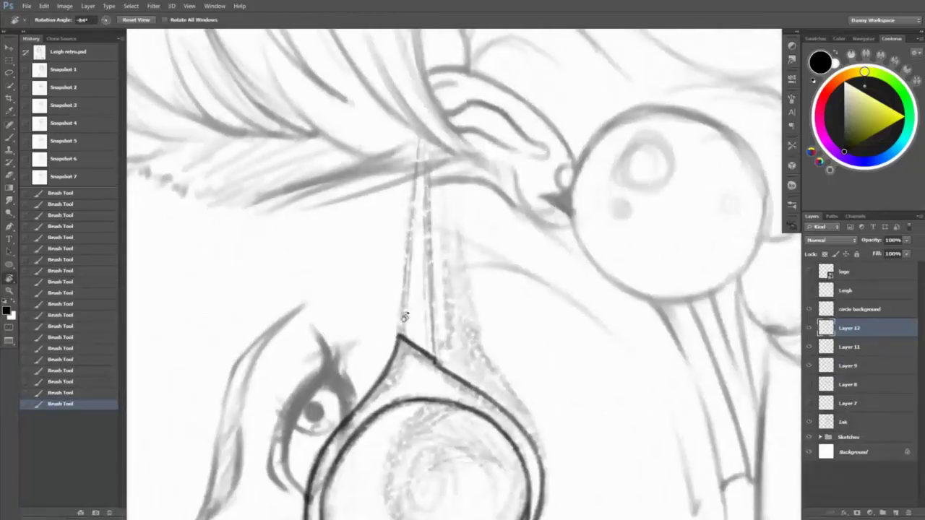
{"action": "left_click_drag", "start_coordinate": [403, 342], "coordinate": [410, 203]}
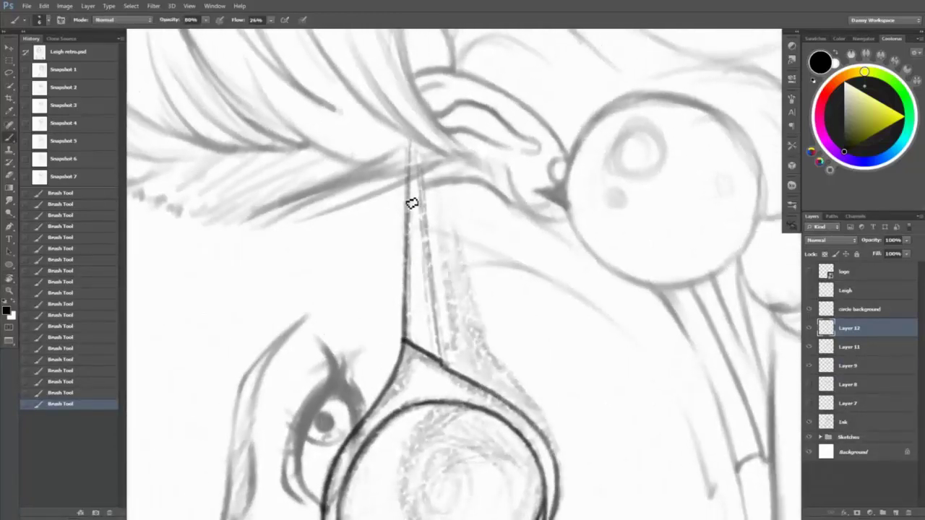
{"action": "left_click_drag", "start_coordinate": [423, 144], "coordinate": [428, 304]}
{"action": "key", "text": "e"}
{"action": "key", "text": "b"}
{"action": "mouse_move", "coordinate": [425, 260]}
{"action": "left_mouse_down"}
{"action": "mouse_move", "coordinate": [426, 213]}
{"action": "mouse_move", "coordinate": [440, 321]}
{"action": "mouse_move", "coordinate": [434, 330]}
{"action": "mouse_move", "coordinate": [422, 324]}
{"action": "mouse_move", "coordinate": [428, 338]}
{"action": "left_mouse_up"}
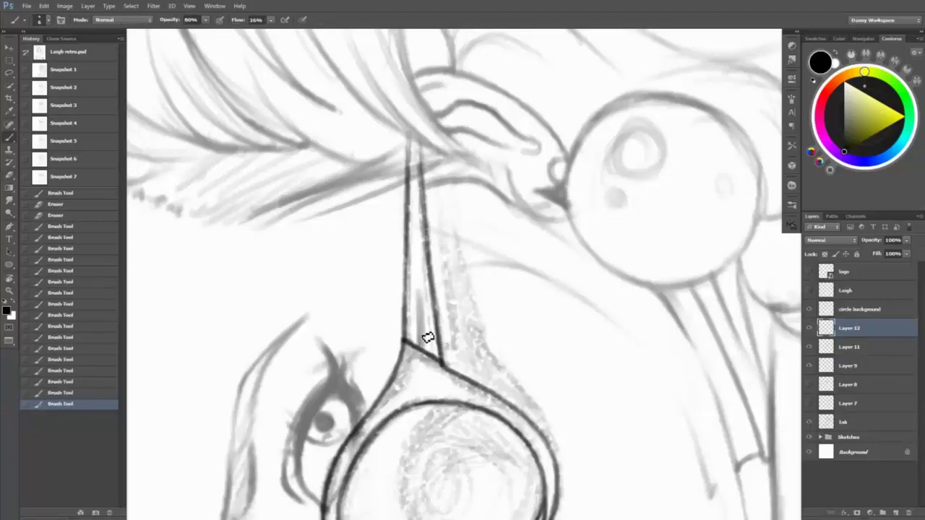
- Ink the groove line along the temple arm, close its end at the hair and clean the lines with the eraser
{"action": "left_click_drag", "start_coordinate": [413, 152], "coordinate": [427, 345]}
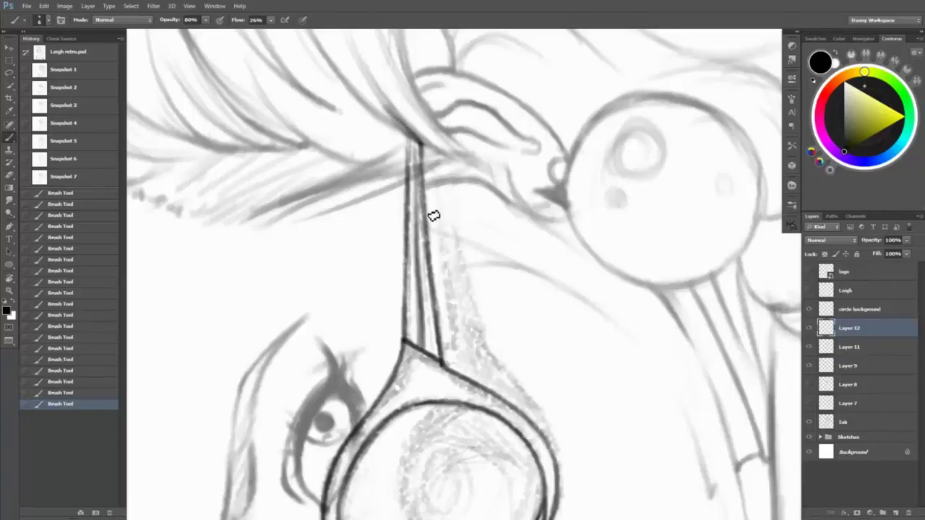
{"action": "mouse_move", "coordinate": [433, 215]}
{"action": "left_mouse_down"}
{"action": "mouse_move", "coordinate": [427, 171]}
{"action": "mouse_move", "coordinate": [427, 351]}
{"action": "left_mouse_up"}
{"action": "key", "text": "e"}
{"action": "right_click", "coordinate": [428, 352]}
{"action": "mouse_move", "coordinate": [415, 235]}
{"action": "left_mouse_down"}
{"action": "mouse_move", "coordinate": [431, 319]}
{"action": "mouse_move", "coordinate": [417, 217]}
{"action": "left_mouse_up"}
{"action": "key", "text": "b"}
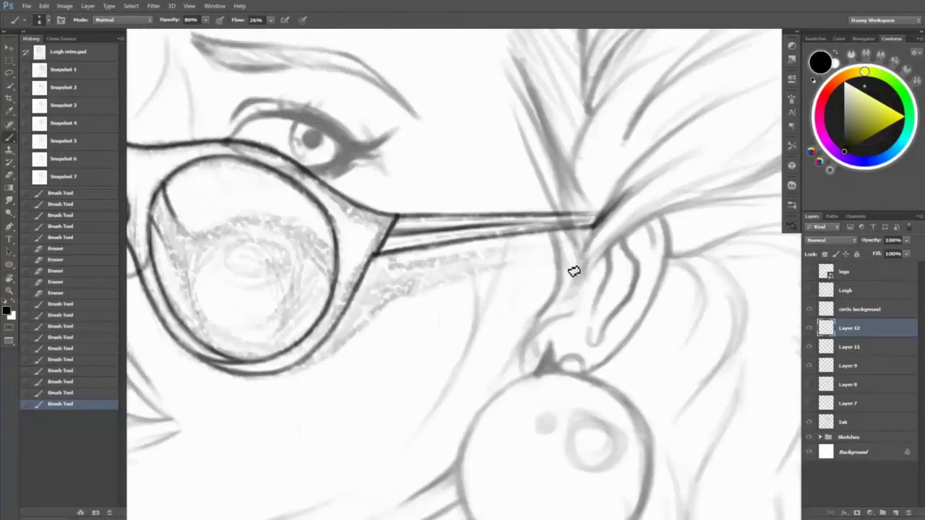
- Draw two hinge rivets on the near frame's outer corner and a thickness line along the lens's outer rim
{"action": "left_click", "coordinate": [357, 227]}
{"action": "left_click", "coordinate": [362, 235]}
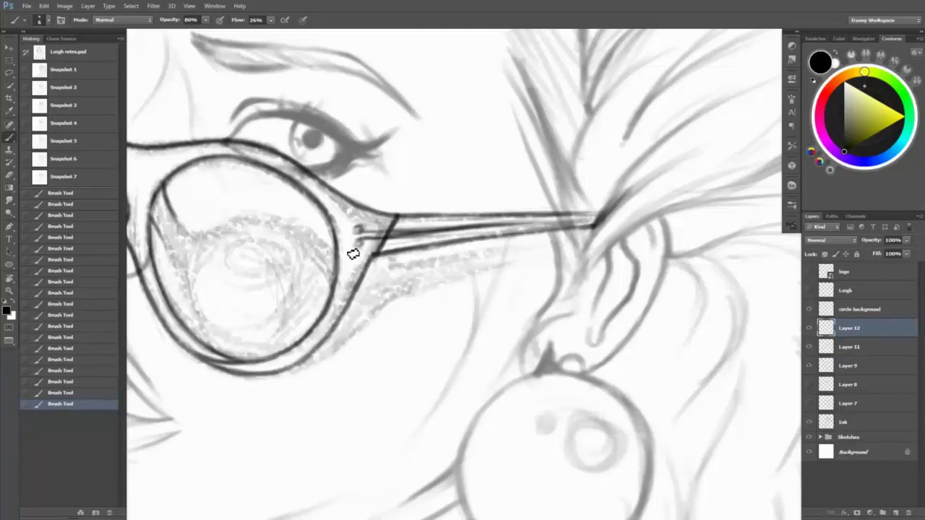
{"action": "left_click_drag", "start_coordinate": [345, 209], "coordinate": [347, 246]}
{"action": "left_click_drag", "start_coordinate": [334, 216], "coordinate": [354, 264]}
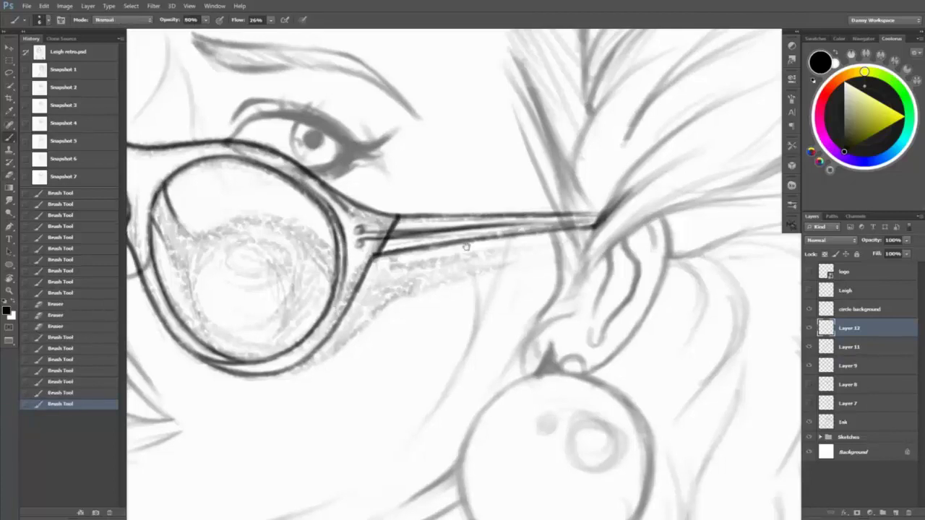
- Outline the glasses' cast shadow on the cheek below the near lens and temple arm, trimming it with the eraser
{"action": "left_click_drag", "start_coordinate": [420, 296], "coordinate": [472, 286]}
{"action": "left_click_drag", "start_coordinate": [425, 248], "coordinate": [397, 292]}
{"action": "left_click_drag", "start_coordinate": [380, 342], "coordinate": [355, 361]}
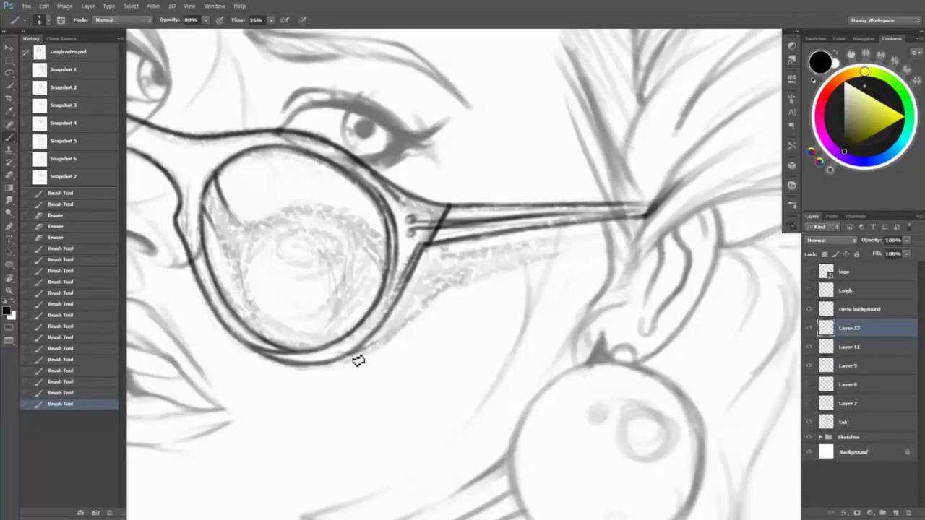
{"action": "mouse_move", "coordinate": [405, 324]}
{"action": "left_mouse_down"}
{"action": "mouse_move", "coordinate": [471, 270]}
{"action": "mouse_move", "coordinate": [541, 263]}
{"action": "left_mouse_up"}
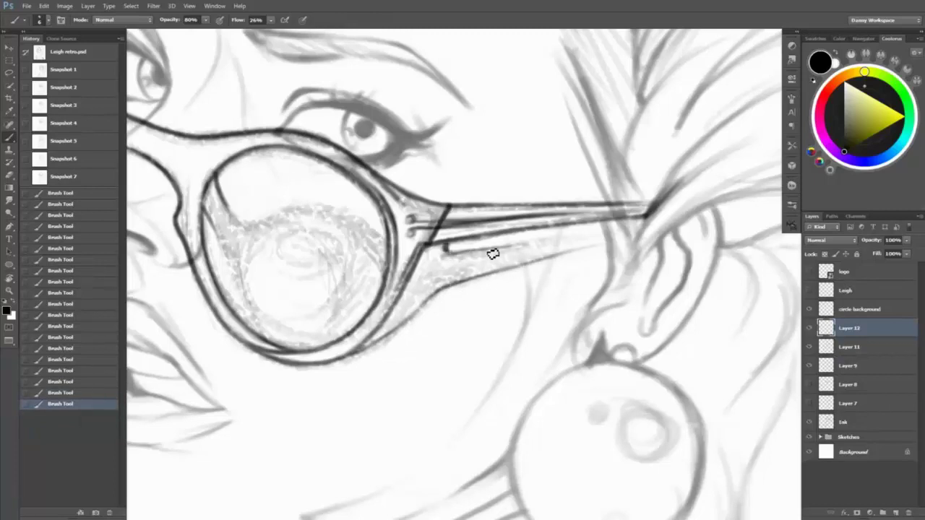
{"action": "left_click_drag", "start_coordinate": [451, 253], "coordinate": [547, 248]}
{"action": "key", "text": "e"}
{"action": "left_click_drag", "start_coordinate": [481, 260], "coordinate": [542, 242]}
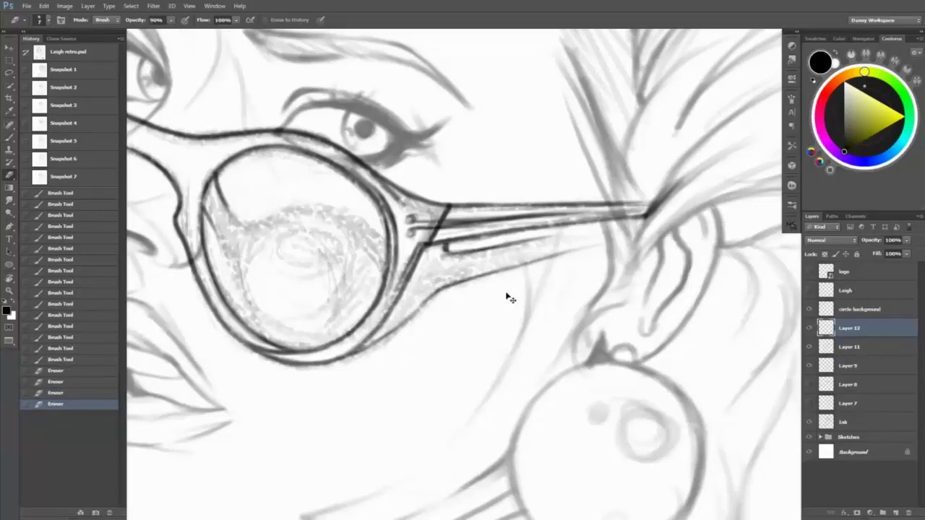
- Save a history snapshot and temporarily hide the Layer 9 sketch to check the inked glasses
{"action": "key", "text": "z"}
{"action": "left_click", "coordinate": [589, 276], "text": "alt"}
{"action": "left_click", "coordinate": [96, 512]}
{"action": "left_click", "coordinate": [810, 347]}
{"action": "left_click", "coordinate": [810, 366]}
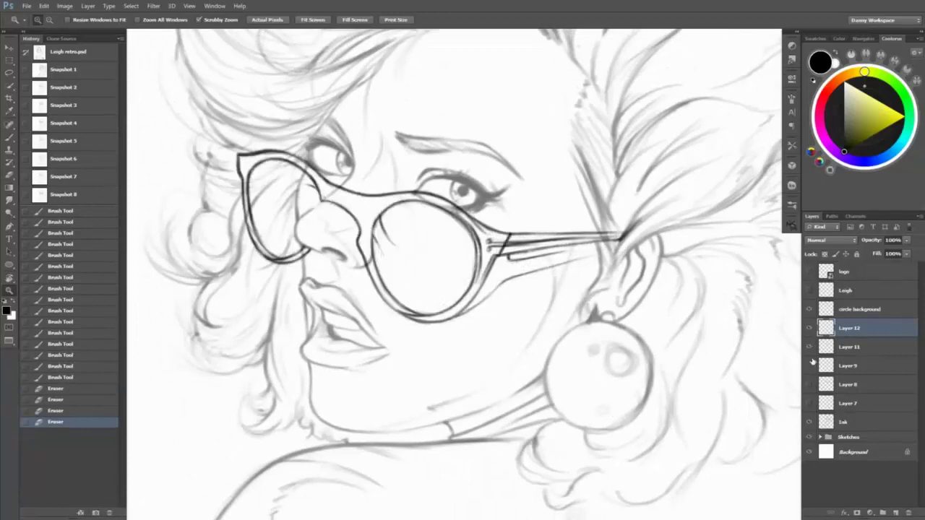
{"action": "left_click", "coordinate": [810, 349]}
{"action": "left_click", "coordinate": [810, 366]}
- Add a new layer and ink curved reflection lines inside the near lens
{"action": "left_click_drag", "start_coordinate": [409, 192], "coordinate": [414, 190]}
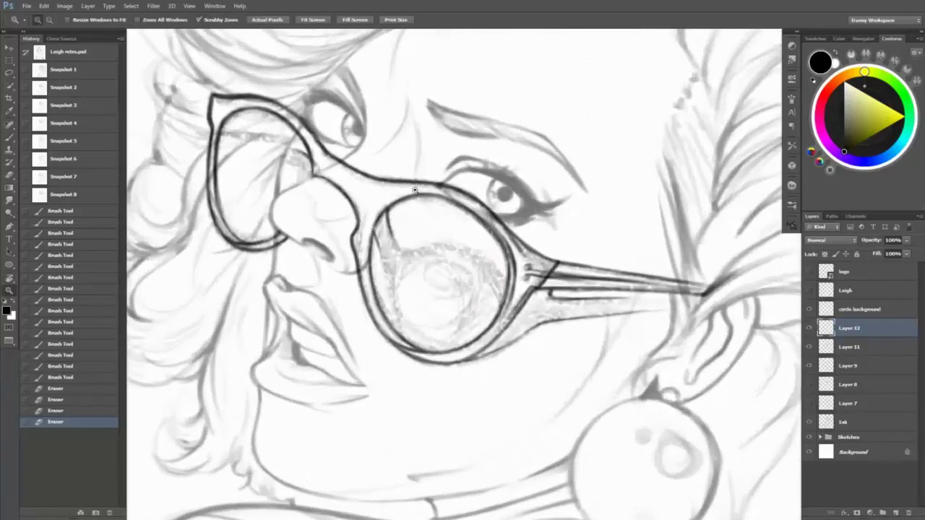
{"action": "key", "text": "b"}
{"action": "left_click", "coordinate": [431, 247]}
{"action": "key", "text": "ctrl+shift+alt+n"}
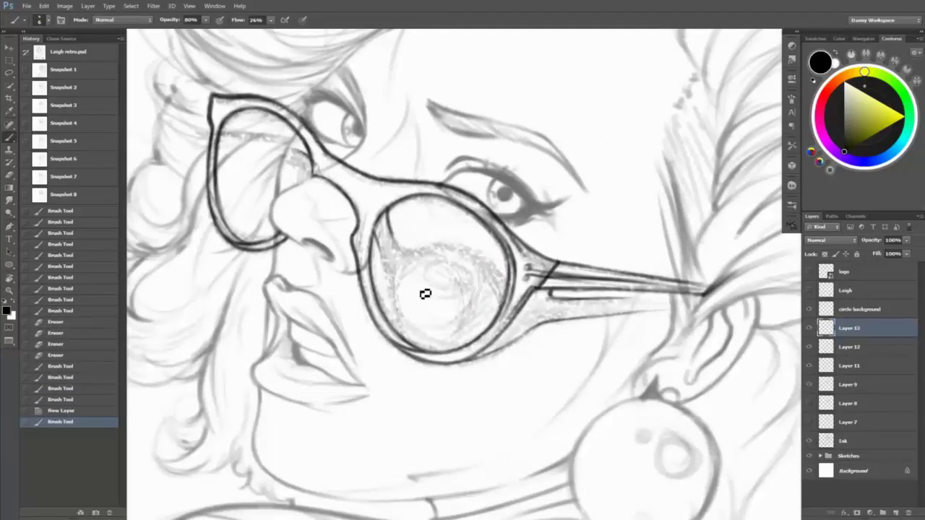
{"action": "mouse_move", "coordinate": [396, 242]}
{"action": "left_mouse_down"}
{"action": "mouse_move", "coordinate": [486, 324]}
{"action": "mouse_move", "coordinate": [515, 299]}
{"action": "mouse_move", "coordinate": [429, 293]}
{"action": "mouse_move", "coordinate": [401, 272]}
{"action": "mouse_move", "coordinate": [455, 328]}
{"action": "mouse_move", "coordinate": [391, 279]}
{"action": "left_mouse_up"}
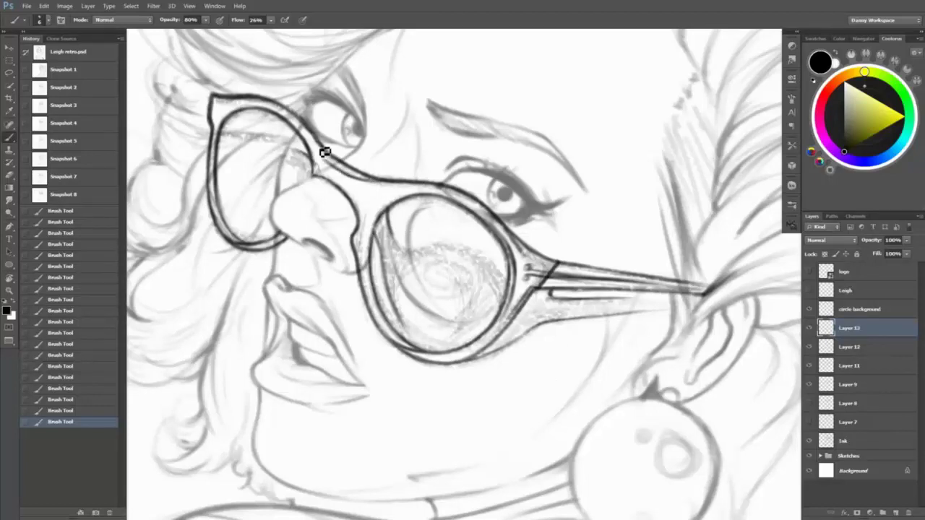
- Refine the lines where the frame's bridge meets the nose using the eraser and brush
{"action": "key", "text": "e"}
{"action": "left_click_drag", "start_coordinate": [317, 147], "coordinate": [329, 170]}
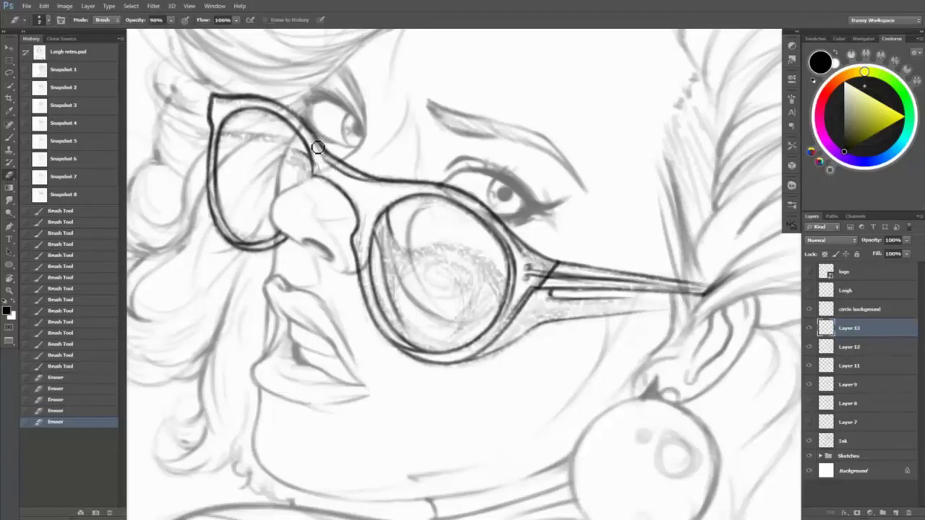
{"action": "left_click_drag", "start_coordinate": [312, 137], "coordinate": [336, 166]}
{"action": "key", "text": "b"}
{"action": "mouse_move", "coordinate": [367, 193]}
{"action": "left_mouse_down"}
{"action": "mouse_move", "coordinate": [320, 155]}
{"action": "mouse_move", "coordinate": [373, 190]}
{"action": "mouse_move", "coordinate": [328, 164]}
{"action": "mouse_move", "coordinate": [378, 212]}
{"action": "mouse_move", "coordinate": [363, 238]}
{"action": "left_mouse_up"}
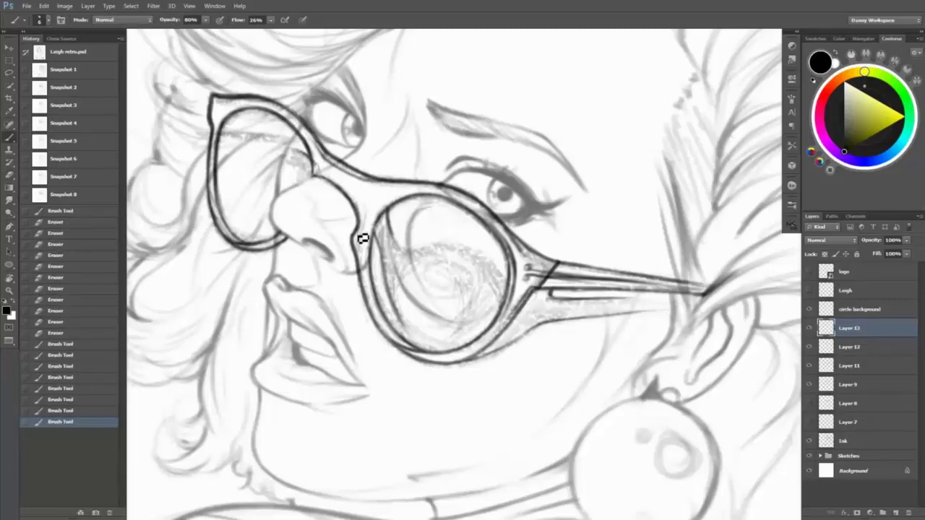
{"action": "left_click_drag", "start_coordinate": [331, 163], "coordinate": [313, 127]}
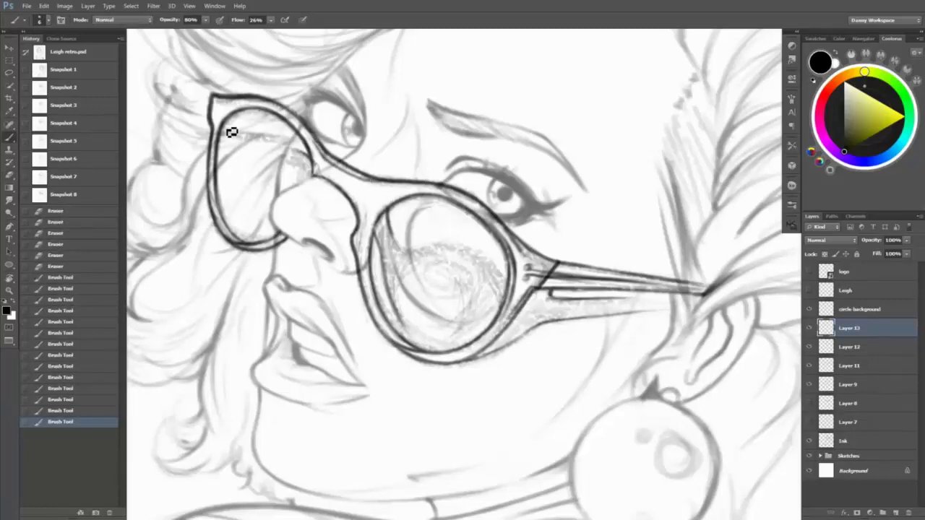
- Ink a straight line across the upper part of the far lens and clean it with the eraser
{"action": "key", "text": "r"}
{"action": "left_click_drag", "start_coordinate": [257, 165], "coordinate": [495, 42]}
{"action": "left_click_drag", "start_coordinate": [396, 184], "coordinate": [417, 248]}
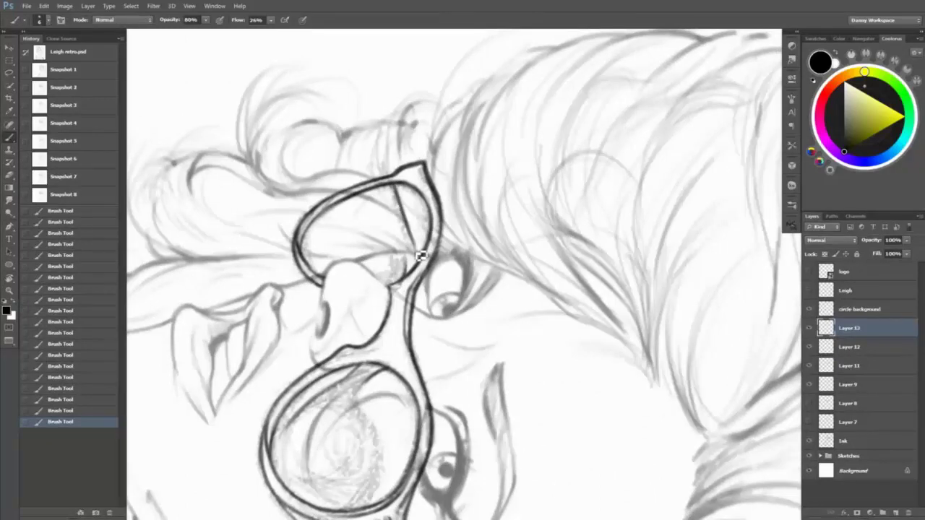
{"action": "key", "text": "e"}
{"action": "left_click_drag", "start_coordinate": [398, 201], "coordinate": [407, 227]}
{"action": "key", "text": "r"}
{"action": "key", "text": "Escape"}
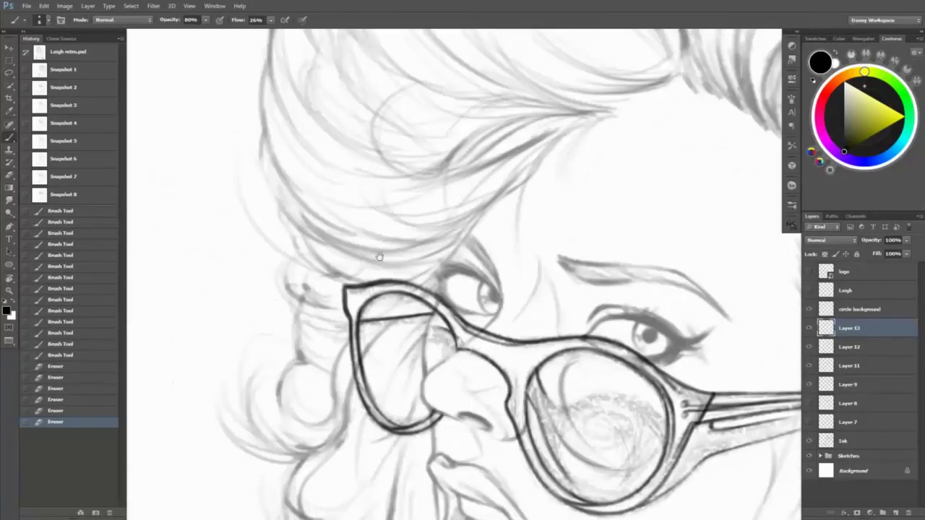
- Ink curved reflection lines inside the far lens below the straight line, thinning them with the eraser
{"action": "key", "text": "e"}
{"action": "key", "text": "b"}
{"action": "mouse_move", "coordinate": [333, 214]}
{"action": "left_mouse_down"}
{"action": "mouse_move", "coordinate": [348, 275]}
{"action": "mouse_move", "coordinate": [335, 234]}
{"action": "mouse_move", "coordinate": [391, 310]}
{"action": "mouse_move", "coordinate": [358, 295]}
{"action": "mouse_move", "coordinate": [349, 228]}
{"action": "mouse_move", "coordinate": [398, 268]}
{"action": "left_mouse_up"}
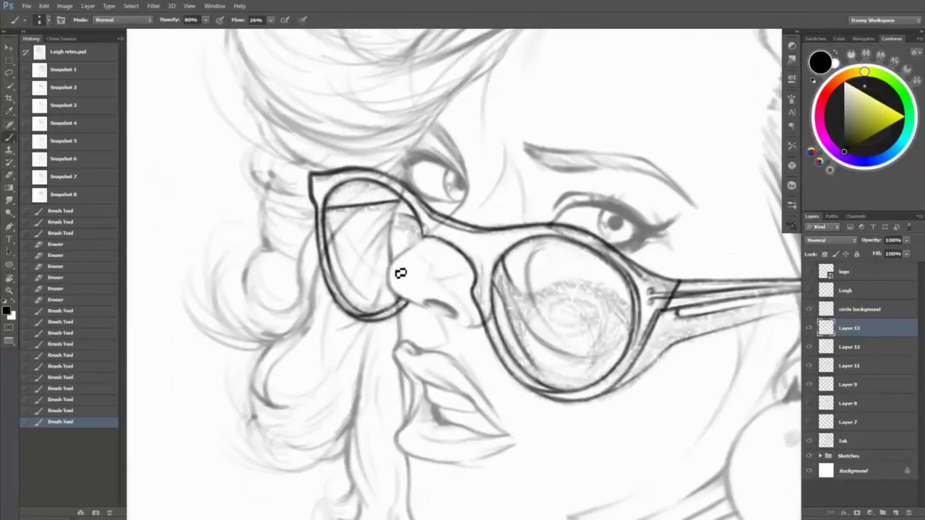
{"action": "left_click_drag", "start_coordinate": [340, 230], "coordinate": [390, 269]}
{"action": "left_click_drag", "start_coordinate": [347, 211], "coordinate": [388, 270]}
{"action": "key", "text": "e"}
{"action": "mouse_move", "coordinate": [340, 237]}
{"action": "left_mouse_down"}
{"action": "mouse_move", "coordinate": [373, 298]}
{"action": "mouse_move", "coordinate": [343, 271]}
{"action": "mouse_move", "coordinate": [335, 235]}
{"action": "mouse_move", "coordinate": [359, 293]}
{"action": "mouse_move", "coordinate": [392, 302]}
{"action": "left_mouse_up"}
{"action": "key", "text": "b"}
{"action": "left_click_drag", "start_coordinate": [370, 210], "coordinate": [355, 249]}
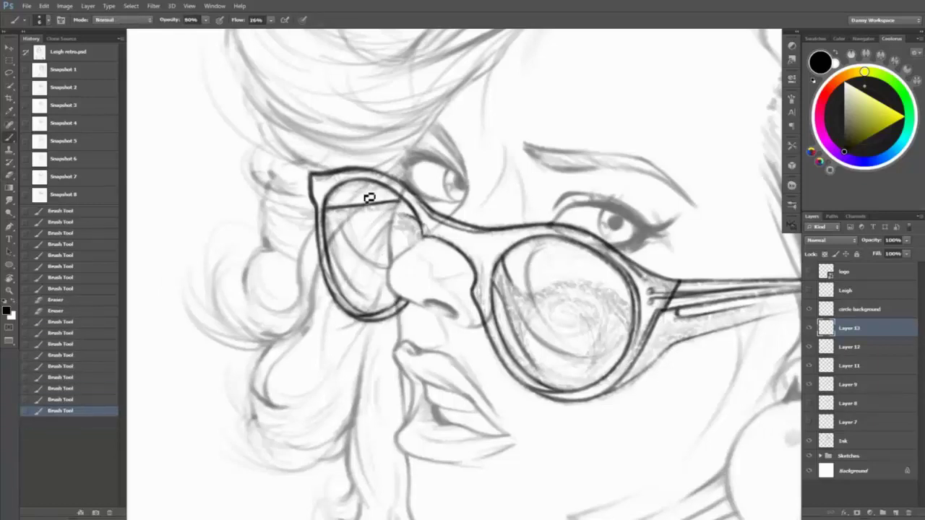
{"action": "key", "text": "ctrl+z"}
- Add further reflection curves in the lower near lens and the far lens, erasing stray marks near the nose
{"action": "mouse_move", "coordinate": [572, 292]}
{"action": "left_mouse_down"}
{"action": "mouse_move", "coordinate": [578, 340]}
{"action": "mouse_move", "coordinate": [607, 337]}
{"action": "left_mouse_up"}
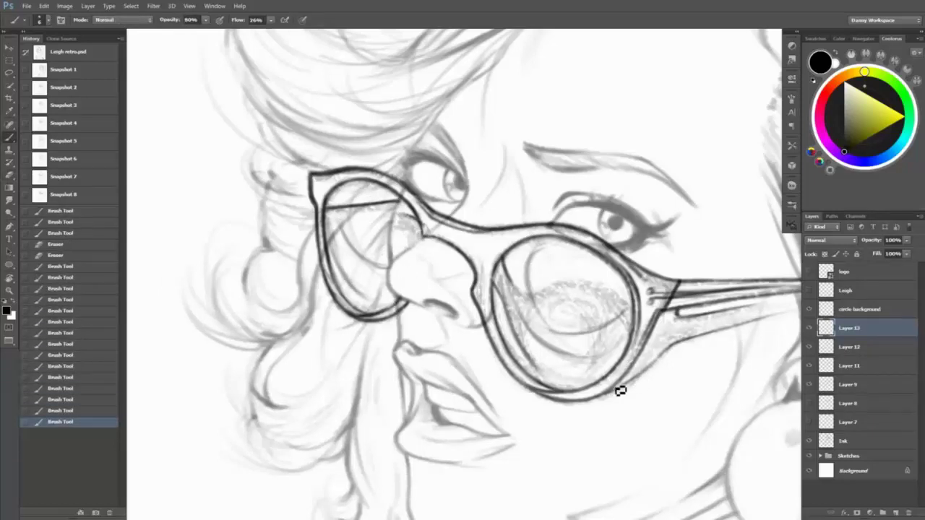
{"action": "left_click_drag", "start_coordinate": [340, 201], "coordinate": [365, 274]}
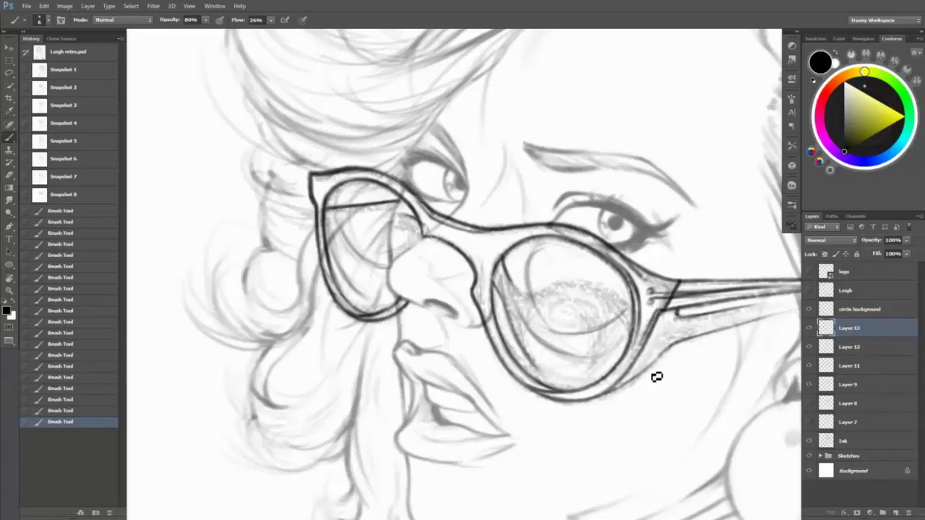
{"action": "left_click_drag", "start_coordinate": [657, 376], "coordinate": [612, 341]}
{"action": "key", "text": "e"}
{"action": "left_click_drag", "start_coordinate": [365, 266], "coordinate": [404, 278]}
{"action": "key", "text": "v"}
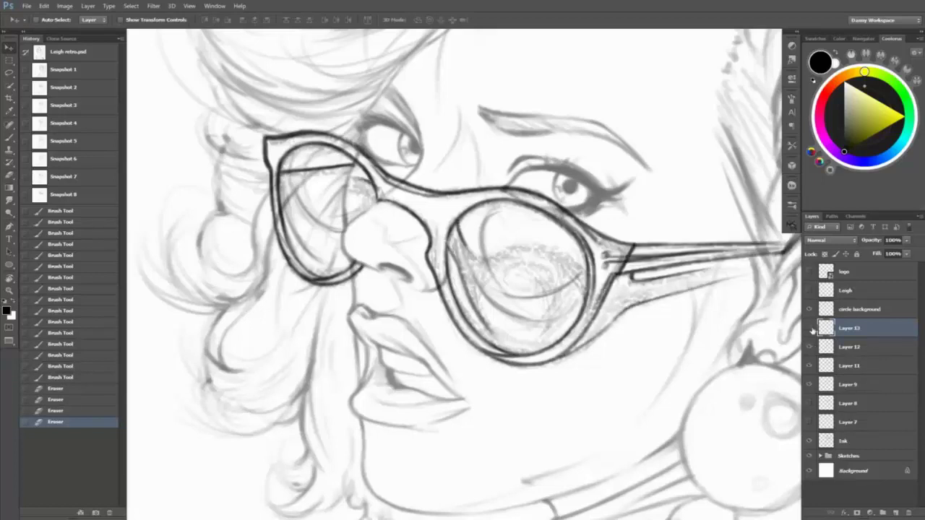
- Merge Layer 13 into Layer 12 and strengthen the ink line along the near lens's lower rim
{"action": "key", "text": "ctrl+e"}
{"action": "key", "text": "b"}
{"action": "left_click_drag", "start_coordinate": [465, 331], "coordinate": [495, 354]}
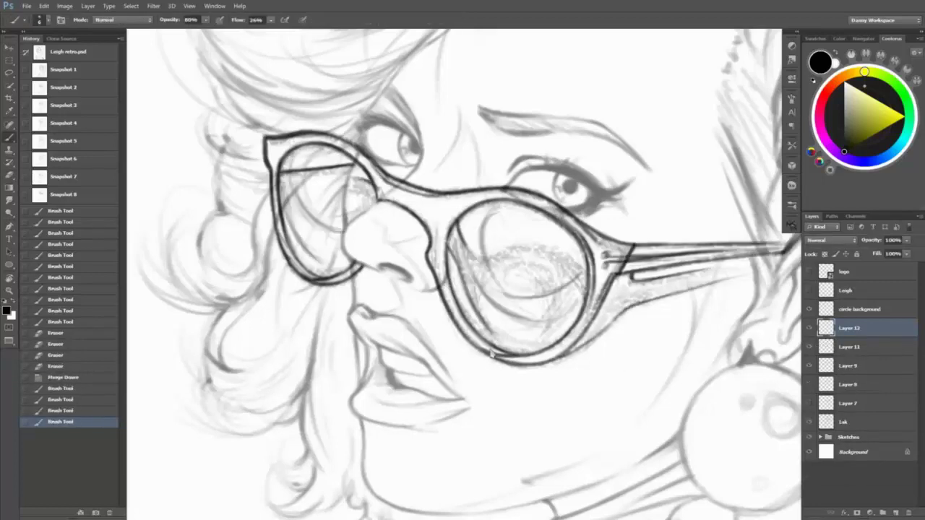
- Merge Layer 12 down into Layer 11 to combine the inked glasses on one layer
{"action": "key", "text": "z"}
{"action": "left_click", "coordinate": [676, 346], "text": "alt"}
{"action": "left_click", "coordinate": [677, 346], "text": "alt"}
{"action": "left_click_drag", "start_coordinate": [677, 346], "coordinate": [532, 330]}
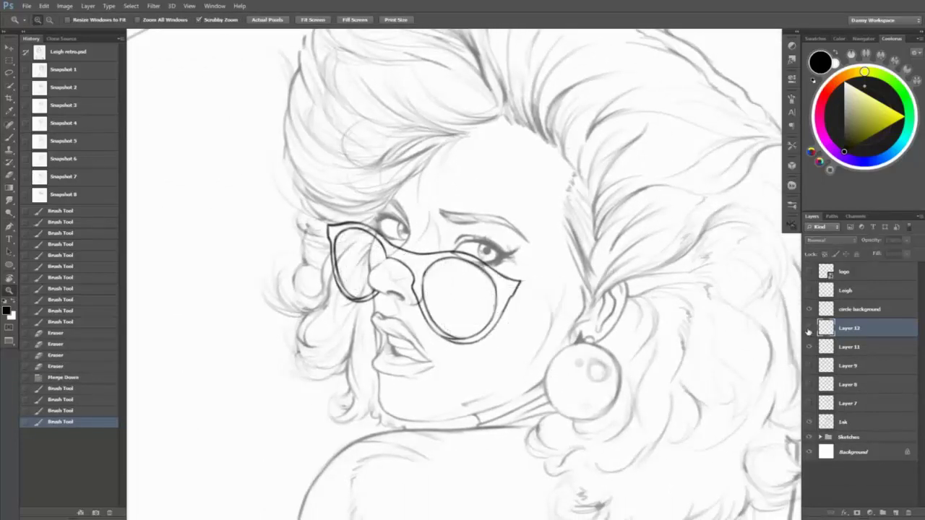
{"action": "key", "text": "ctrl+e"}
- Save a history snapshot and refine the frame's upper edge between the bridge and the far lens with eraser and brush
{"action": "left_click", "coordinate": [401, 233]}
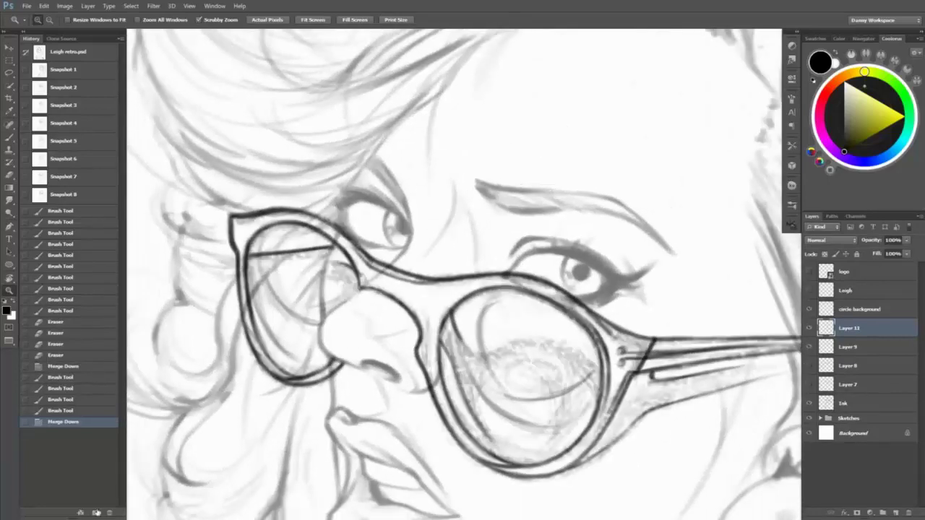
{"action": "key", "text": "e"}
{"action": "right_click", "coordinate": [275, 207]}
{"action": "key", "text": "Escape"}
{"action": "mouse_move", "coordinate": [318, 217]}
{"action": "left_mouse_down"}
{"action": "mouse_move", "coordinate": [361, 245]}
{"action": "mouse_move", "coordinate": [306, 213]}
{"action": "mouse_move", "coordinate": [275, 217]}
{"action": "left_mouse_up"}
{"action": "key", "text": "b"}
{"action": "key", "text": "r"}
{"action": "mouse_move", "coordinate": [304, 217]}
{"action": "left_mouse_down"}
{"action": "mouse_move", "coordinate": [405, 181]}
{"action": "mouse_move", "coordinate": [448, 188]}
{"action": "left_mouse_up"}
{"action": "left_click_drag", "start_coordinate": [443, 69], "coordinate": [463, 112]}
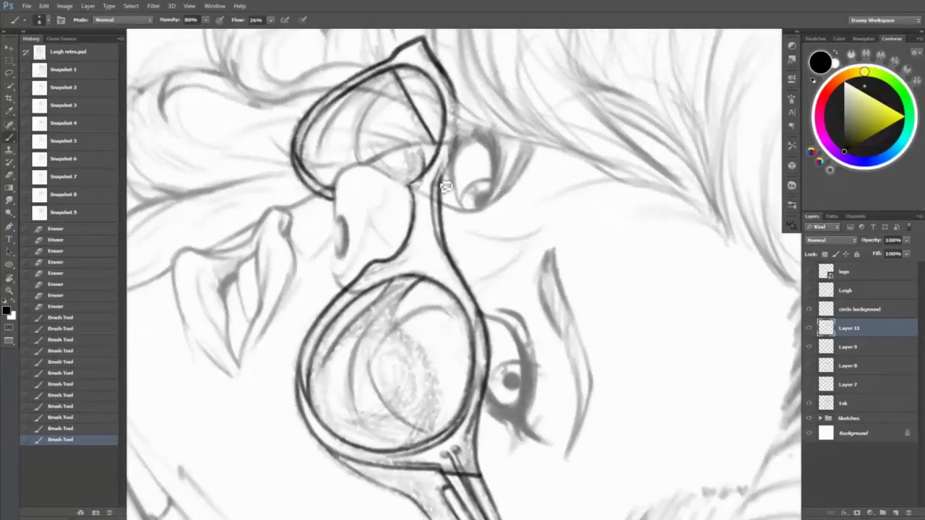
{"action": "left_click_drag", "start_coordinate": [442, 185], "coordinate": [450, 152]}
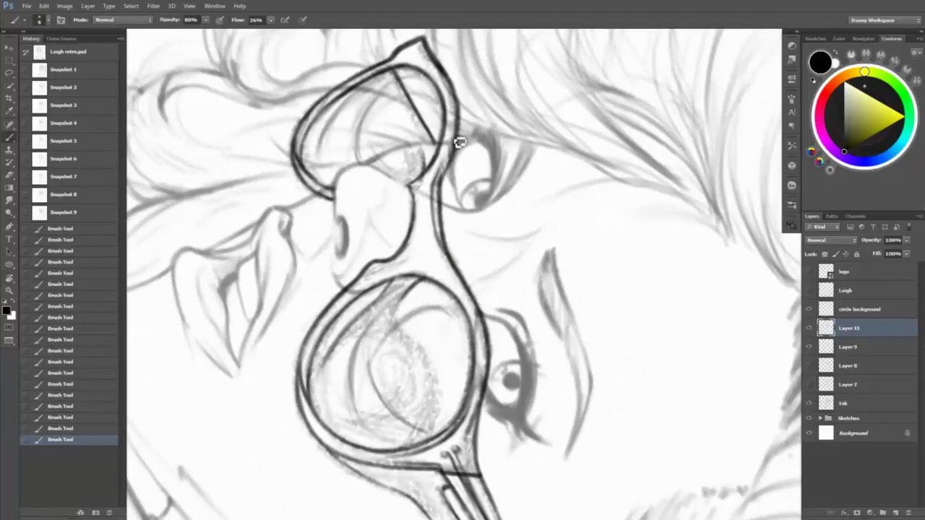
- Clean up and re-ink the frame's top edge and outer corner around the far lens
{"action": "right_click", "coordinate": [463, 114]}
{"action": "key", "text": "Escape"}
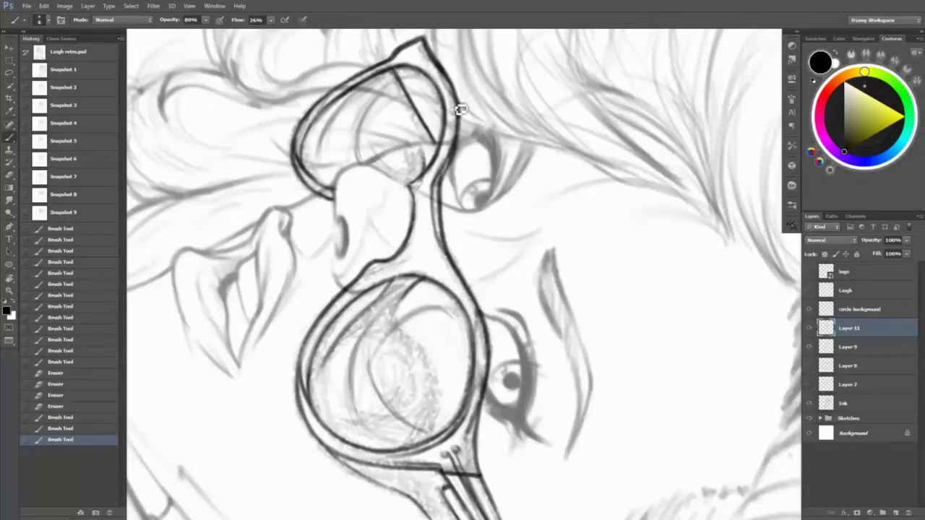
{"action": "left_click_drag", "start_coordinate": [496, 222], "coordinate": [458, 229]}
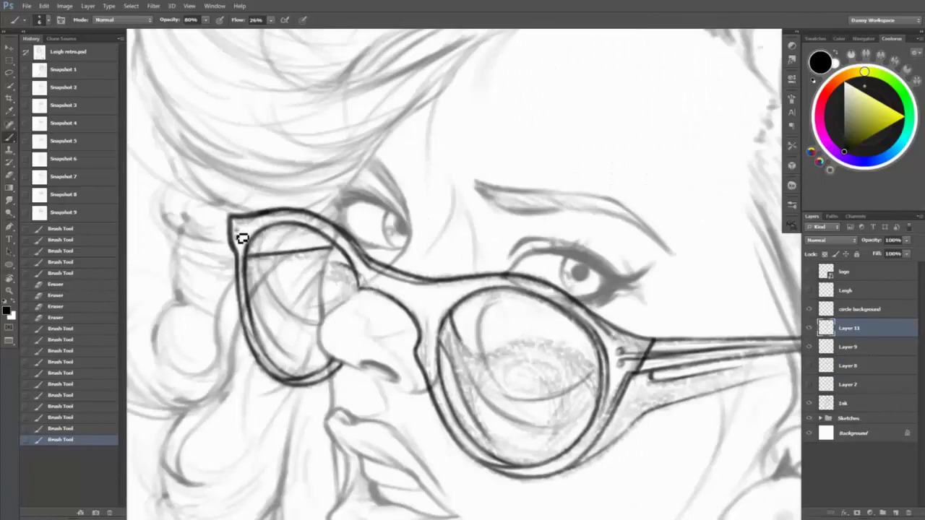
{"action": "left_click_drag", "start_coordinate": [243, 238], "coordinate": [282, 205]}
- Hide Layer 9 and save a new history snapshot of the inked glasses
{"action": "key", "text": "z"}
{"action": "key", "text": "ctrl+minus"}
{"action": "key", "text": "ctrl+minus"}
{"action": "left_click", "coordinate": [608, 285]}
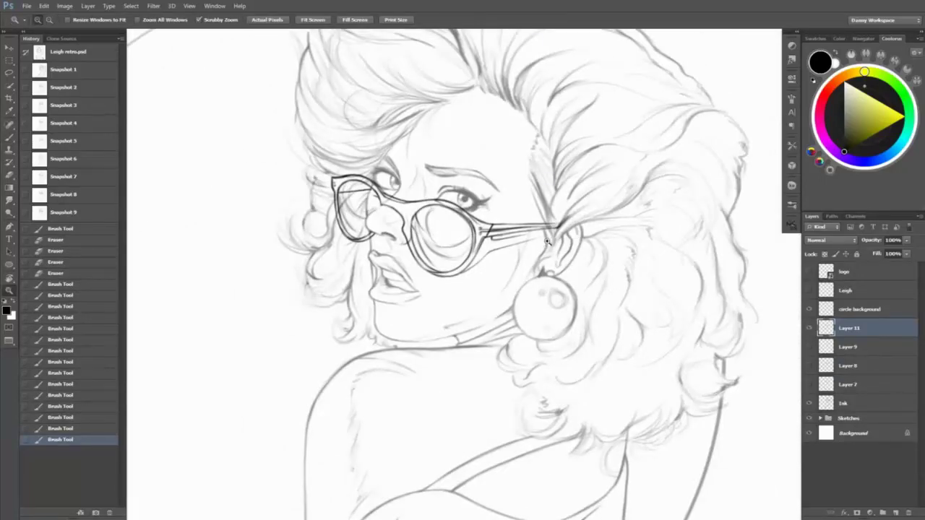
{"action": "left_click", "coordinate": [550, 264]}
{"action": "left_click", "coordinate": [96, 512]}
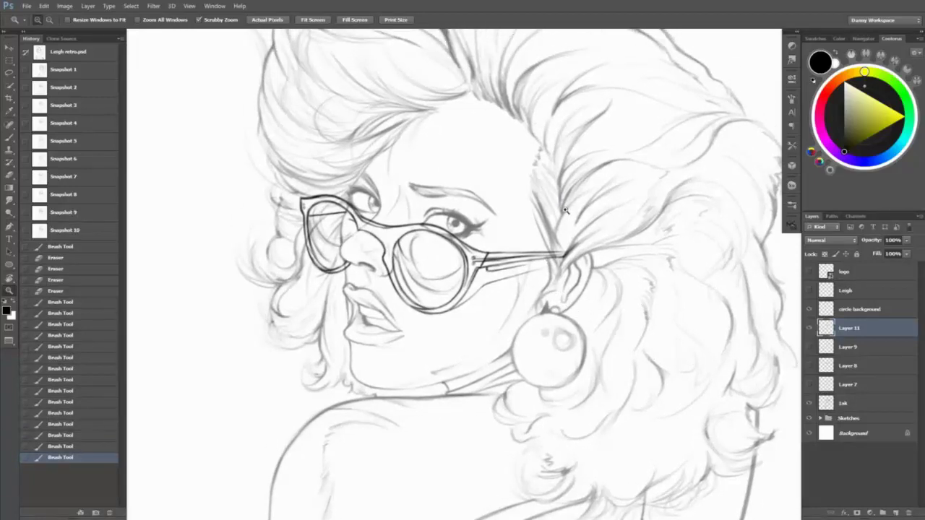
- Set the Ink layer's opacity to 100% and duplicate the layer
{"action": "left_click", "coordinate": [838, 402]}
{"action": "key", "text": "v"}
{"action": "key", "text": "0"}
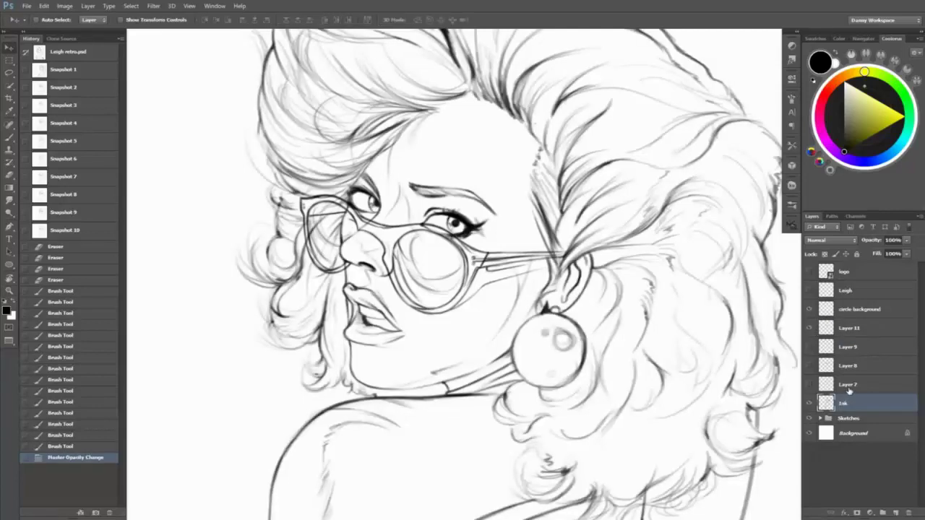
{"action": "key", "text": "ctrl+j"}
- Erase portrait ink lines showing through the far lens's frame on the Ink copy layer
{"action": "key", "text": "e"}
{"action": "right_click", "coordinate": [435, 239]}
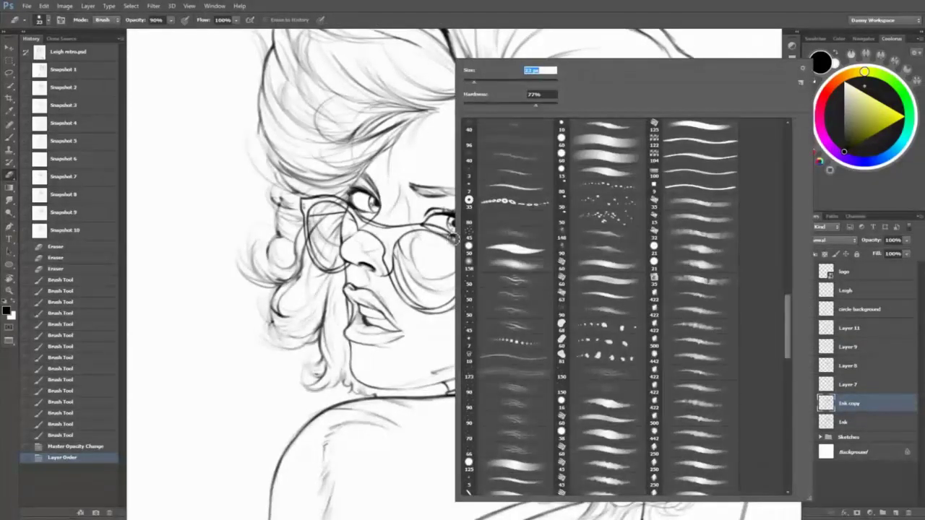
{"action": "key", "text": "Return"}
{"action": "key", "text": "ctrl+alt+z"}
{"action": "key", "text": "ctrl+alt+z"}
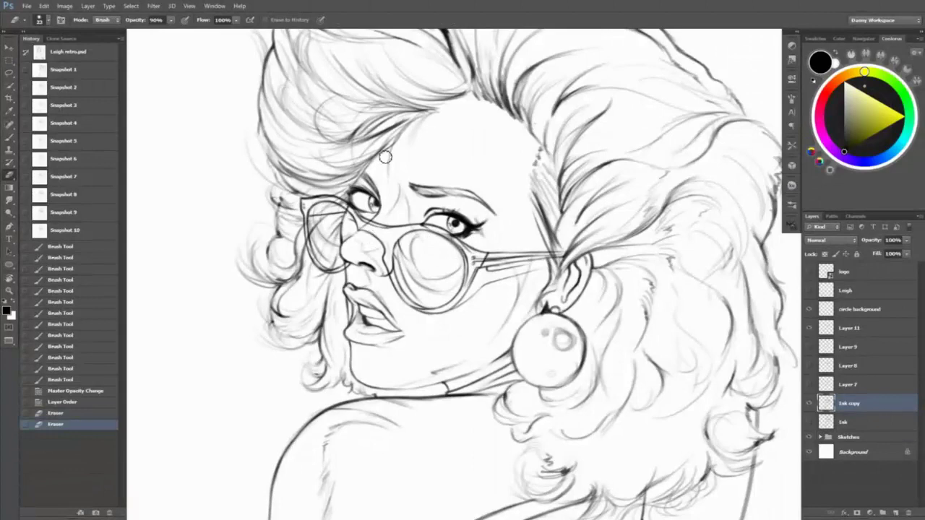
{"action": "scroll", "coordinate": [404, 212], "scroll_direction": "up", "scroll_amount": 2}
{"action": "right_click", "coordinate": [404, 212]}
{"action": "key", "text": "Return"}
{"action": "left_click_drag", "start_coordinate": [310, 216], "coordinate": [315, 214]}
{"action": "left_click_drag", "start_coordinate": [317, 214], "coordinate": [325, 239]}
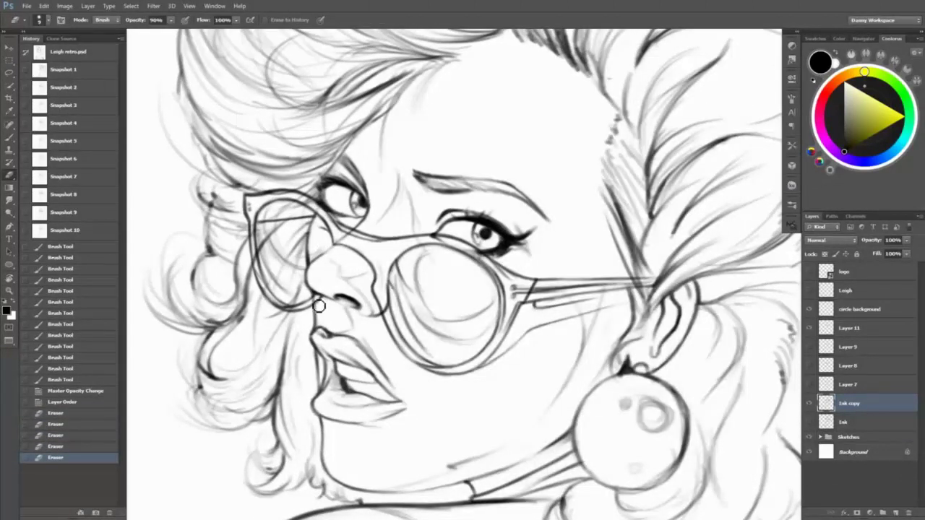
- Erase the portrait ink lines overlapping the frame beside the nose, around the near lens and below the hinge
{"action": "left_click_drag", "start_coordinate": [319, 305], "coordinate": [323, 302]}
{"action": "left_click_drag", "start_coordinate": [388, 302], "coordinate": [392, 310]}
{"action": "left_click_drag", "start_coordinate": [440, 245], "coordinate": [444, 247]}
{"action": "left_click_drag", "start_coordinate": [533, 314], "coordinate": [537, 316]}
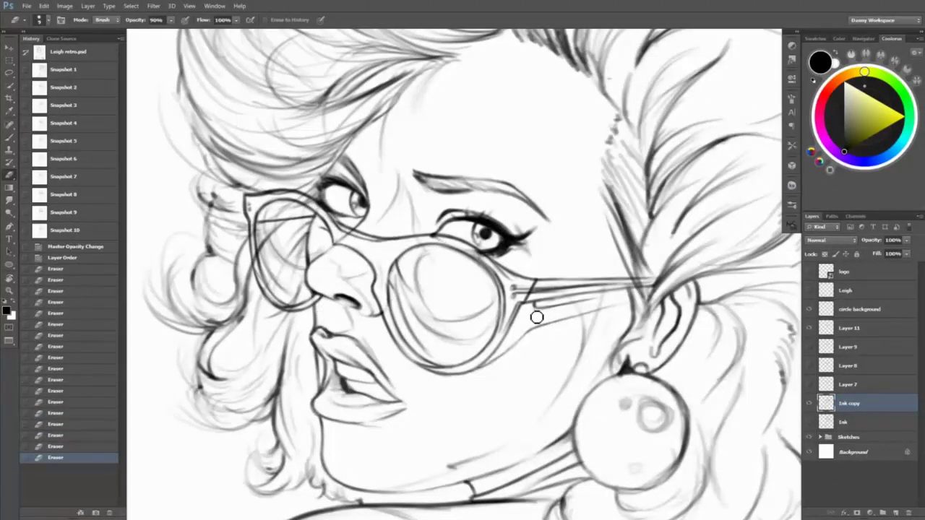
{"action": "left_click_drag", "start_coordinate": [316, 228], "coordinate": [317, 282]}
{"action": "key", "text": "ctrl+alt+z"}
{"action": "key", "text": "ctrl+alt+z"}
{"action": "key", "text": "ctrl+alt+z"}
{"action": "key", "text": "ctrl+alt+z"}
{"action": "key", "text": "ctrl+alt+z"}
{"action": "key", "text": "ctrl+alt+z"}
{"action": "key", "text": "ctrl+alt+z"}
{"action": "key", "text": "ctrl+alt+z"}
{"action": "key", "text": "ctrl+alt+z"}
{"action": "key", "text": "ctrl+alt+z"}
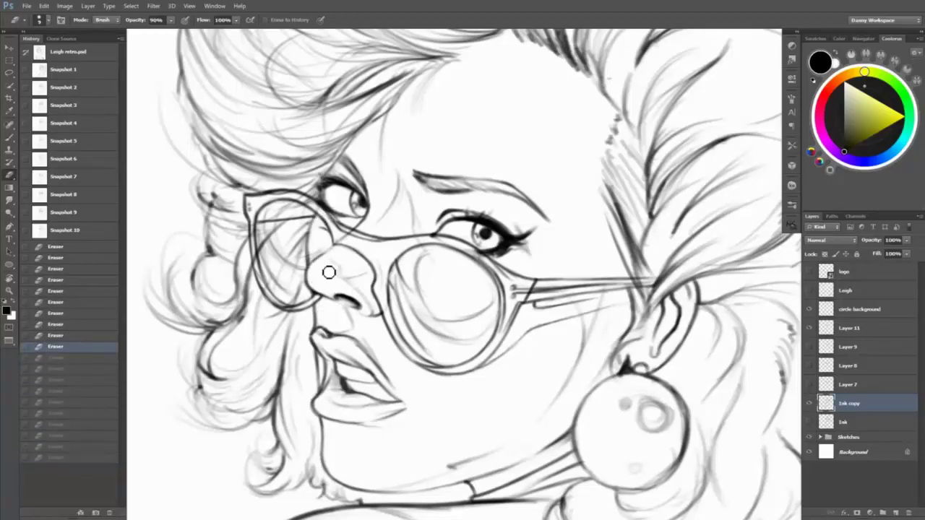
- Create a new layer directly above Layer 9 and ready a larger brush for filling the glasses
{"action": "key", "text": "z"}
{"action": "left_click", "coordinate": [537, 355], "text": "alt"}
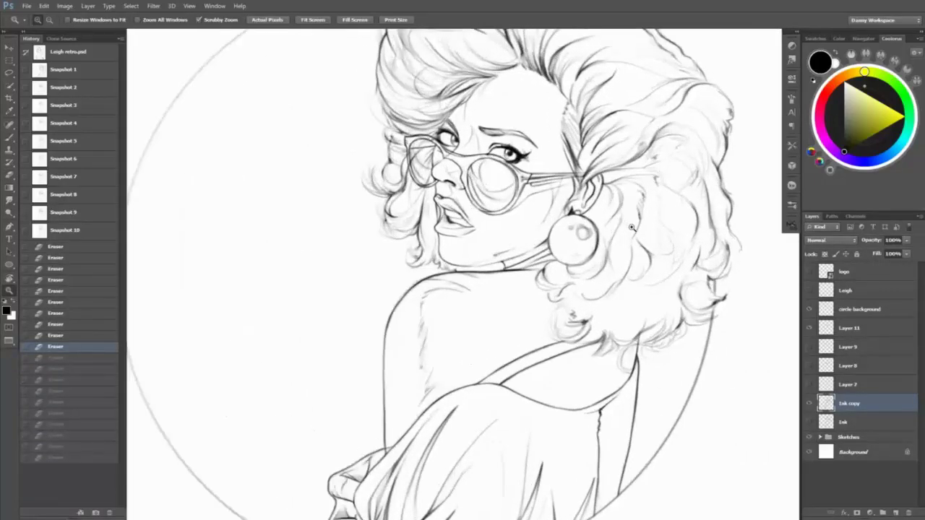
{"action": "left_click", "coordinate": [631, 228]}
{"action": "left_click", "coordinate": [848, 347]}
{"action": "left_click", "coordinate": [895, 513]}
{"action": "key", "text": "b"}
{"action": "right_click", "coordinate": [503, 61]}
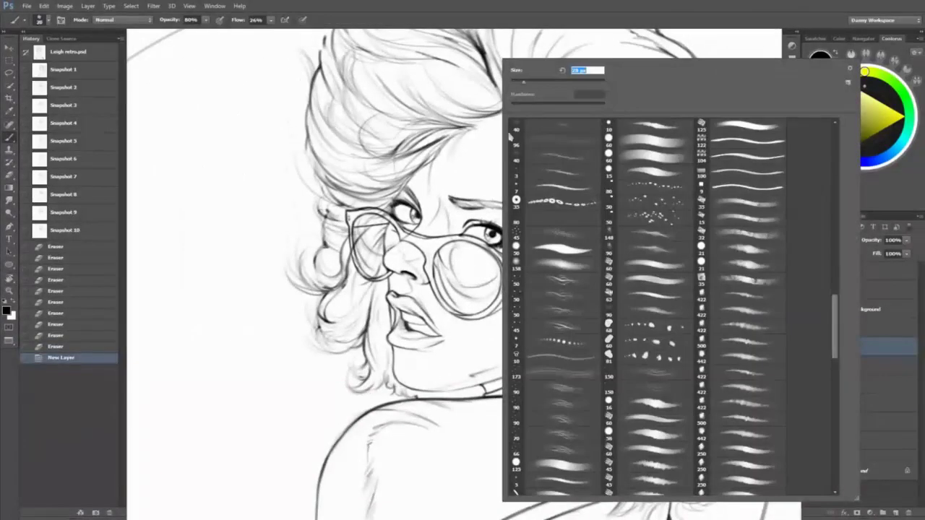
{"action": "key", "text": "Escape"}
- Paint the lower part of the glasses' arm solid black from the ear down to the near lens's lower rim
{"action": "left_click", "coordinate": [593, 253]}
{"action": "mouse_move", "coordinate": [455, 285]}
{"action": "left_mouse_down"}
{"action": "mouse_move", "coordinate": [433, 325]}
{"action": "mouse_move", "coordinate": [437, 316]}
{"action": "mouse_move", "coordinate": [405, 347]}
{"action": "mouse_move", "coordinate": [506, 288]}
{"action": "mouse_move", "coordinate": [462, 298]}
{"action": "mouse_move", "coordinate": [568, 276]}
{"action": "left_mouse_up"}
{"action": "mouse_move", "coordinate": [506, 283]}
{"action": "left_mouse_down"}
{"action": "mouse_move", "coordinate": [452, 312]}
{"action": "mouse_move", "coordinate": [500, 289]}
{"action": "mouse_move", "coordinate": [586, 273]}
{"action": "left_mouse_up"}
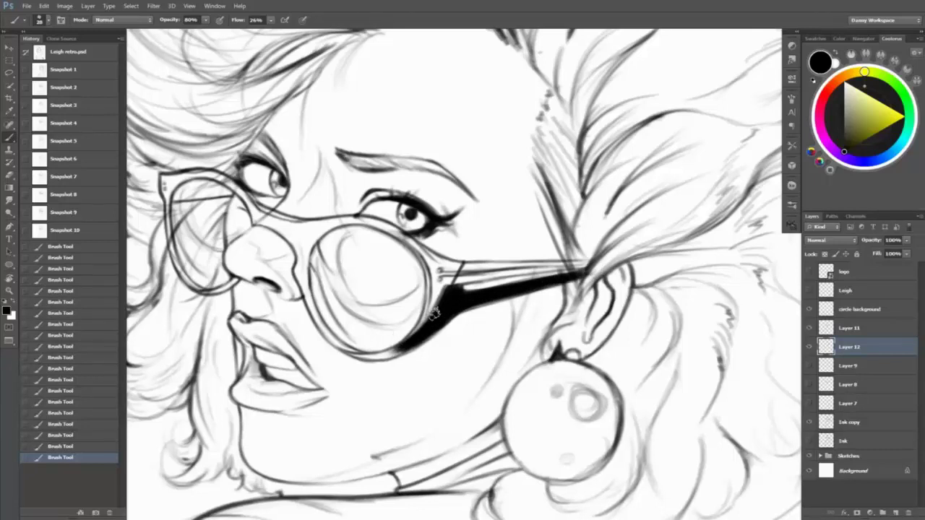
{"action": "left_click_drag", "start_coordinate": [433, 312], "coordinate": [387, 352]}
{"action": "mouse_move", "coordinate": [186, 198]}
{"action": "left_mouse_down"}
{"action": "mouse_move", "coordinate": [179, 268]}
{"action": "mouse_move", "coordinate": [232, 283]}
{"action": "mouse_move", "coordinate": [228, 249]}
{"action": "mouse_move", "coordinate": [189, 206]}
{"action": "mouse_move", "coordinate": [240, 194]}
{"action": "mouse_move", "coordinate": [208, 225]}
{"action": "mouse_move", "coordinate": [217, 206]}
{"action": "mouse_move", "coordinate": [244, 225]}
{"action": "mouse_move", "coordinate": [242, 206]}
{"action": "mouse_move", "coordinate": [221, 199]}
{"action": "left_mouse_up"}
{"action": "key", "text": "ctrl+alt+z"}
{"action": "key", "text": "ctrl+alt+z"}
{"action": "key", "text": "ctrl+alt+z"}
{"action": "key", "text": "ctrl+alt+z"}
{"action": "key", "text": "ctrl+alt+z"}
{"action": "key", "text": "ctrl+alt+z"}
- Shade the far lens with dark grey tones, keeping its lower reflection area lighter
{"action": "key", "text": "x"}
{"action": "mouse_move", "coordinate": [213, 238]}
{"action": "left_mouse_down"}
{"action": "mouse_move", "coordinate": [223, 189]}
{"action": "mouse_move", "coordinate": [194, 217]}
{"action": "mouse_move", "coordinate": [206, 275]}
{"action": "mouse_move", "coordinate": [184, 238]}
{"action": "left_mouse_up"}
{"action": "key", "text": "x"}
{"action": "key", "text": "x"}
{"action": "key", "text": "x"}
{"action": "left_click_drag", "start_coordinate": [177, 192], "coordinate": [227, 195]}
{"action": "mouse_move", "coordinate": [206, 232]}
{"action": "left_mouse_down"}
{"action": "mouse_move", "coordinate": [241, 211]}
{"action": "mouse_move", "coordinate": [220, 213]}
{"action": "left_mouse_up"}
{"action": "key", "text": "x"}
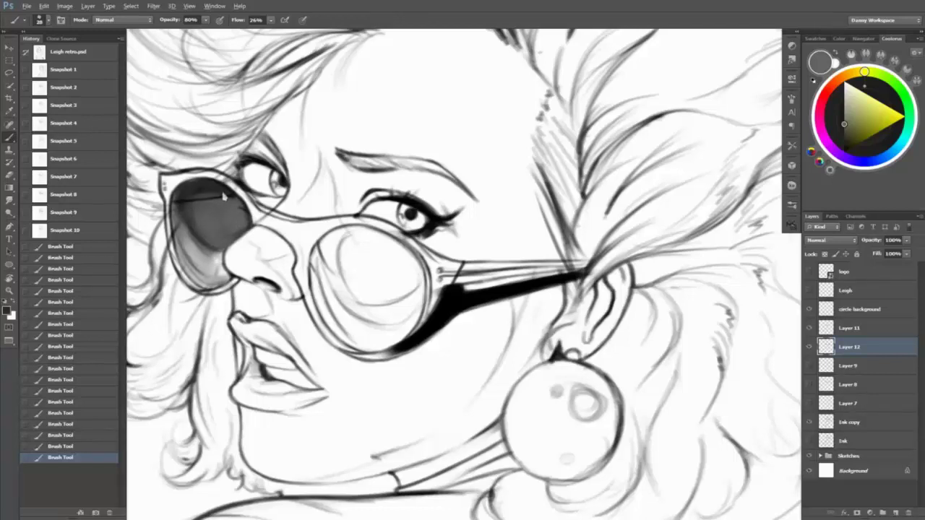
- Darken the far lens above its straight reflection line and blend greys into the area below
{"action": "key", "text": "x"}
{"action": "key", "text": "x"}
{"action": "key", "text": "x"}
{"action": "mouse_move", "coordinate": [235, 245]}
{"action": "left_mouse_down"}
{"action": "mouse_move", "coordinate": [196, 224]}
{"action": "mouse_move", "coordinate": [191, 268]}
{"action": "left_mouse_up"}
{"action": "key", "text": "x"}
{"action": "key", "text": "x"}
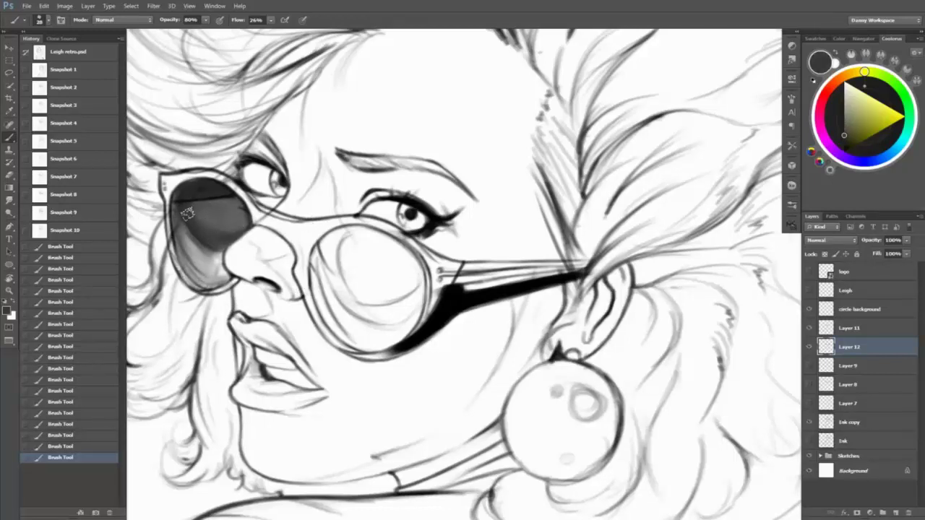
- Shade the frame around the far lens grey and darken the lens's lower reflection area
{"action": "mouse_move", "coordinate": [164, 210]}
{"action": "left_mouse_down"}
{"action": "mouse_move", "coordinate": [179, 186]}
{"action": "mouse_move", "coordinate": [242, 185]}
{"action": "left_mouse_up"}
{"action": "mouse_move", "coordinate": [194, 282]}
{"action": "left_mouse_down"}
{"action": "mouse_move", "coordinate": [174, 209]}
{"action": "mouse_move", "coordinate": [220, 286]}
{"action": "left_mouse_up"}
{"action": "key", "text": "x"}
{"action": "key", "text": "x"}
{"action": "mouse_move", "coordinate": [182, 195]}
{"action": "left_mouse_down"}
{"action": "mouse_move", "coordinate": [203, 231]}
{"action": "mouse_move", "coordinate": [245, 219]}
{"action": "left_mouse_up"}
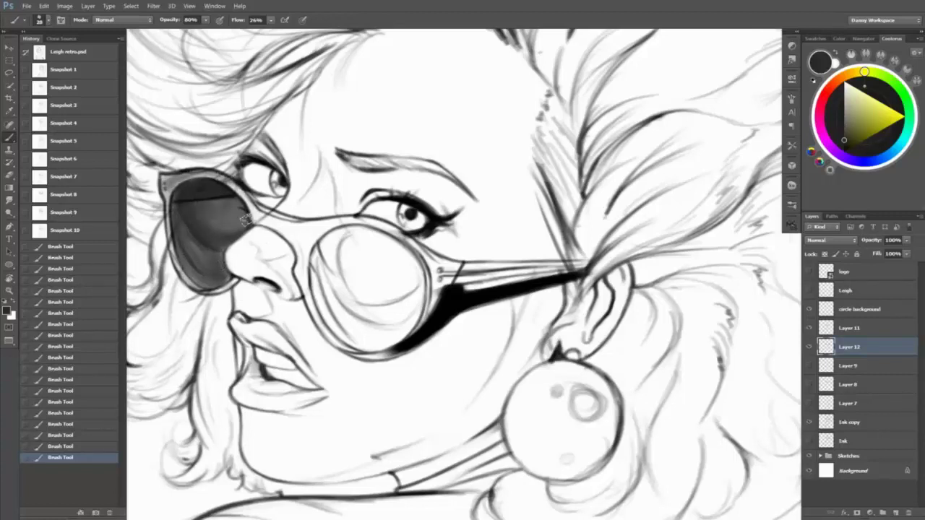
- Fill the near lens with dark grey tones, leaving a white highlight across its upper part
{"action": "mouse_move", "coordinate": [426, 305]}
{"action": "left_mouse_down"}
{"action": "mouse_move", "coordinate": [322, 289]}
{"action": "mouse_move", "coordinate": [355, 269]}
{"action": "mouse_move", "coordinate": [405, 304]}
{"action": "mouse_move", "coordinate": [391, 335]}
{"action": "mouse_move", "coordinate": [358, 342]}
{"action": "mouse_move", "coordinate": [325, 302]}
{"action": "mouse_move", "coordinate": [323, 271]}
{"action": "mouse_move", "coordinate": [361, 347]}
{"action": "mouse_move", "coordinate": [319, 286]}
{"action": "mouse_move", "coordinate": [325, 318]}
{"action": "left_mouse_up"}
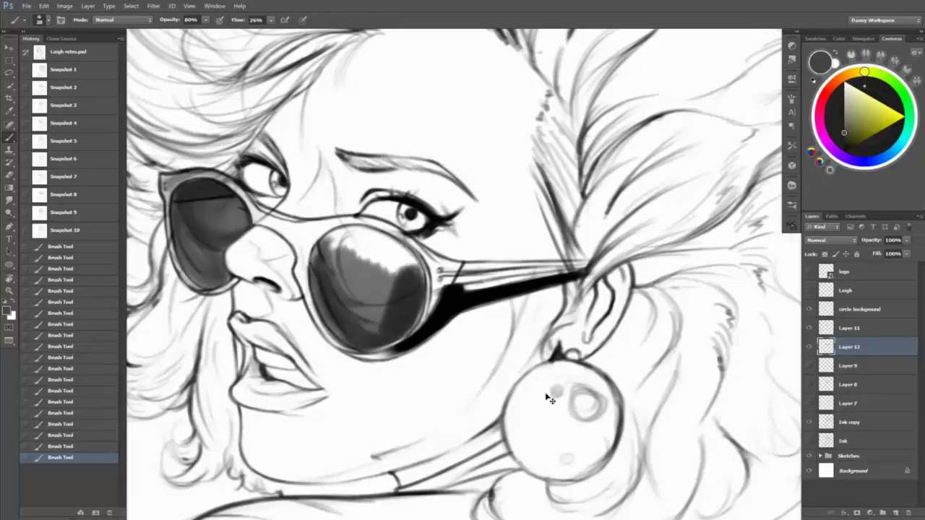
{"action": "key", "text": "z"}
{"action": "left_click", "coordinate": [560, 354], "text": "alt"}
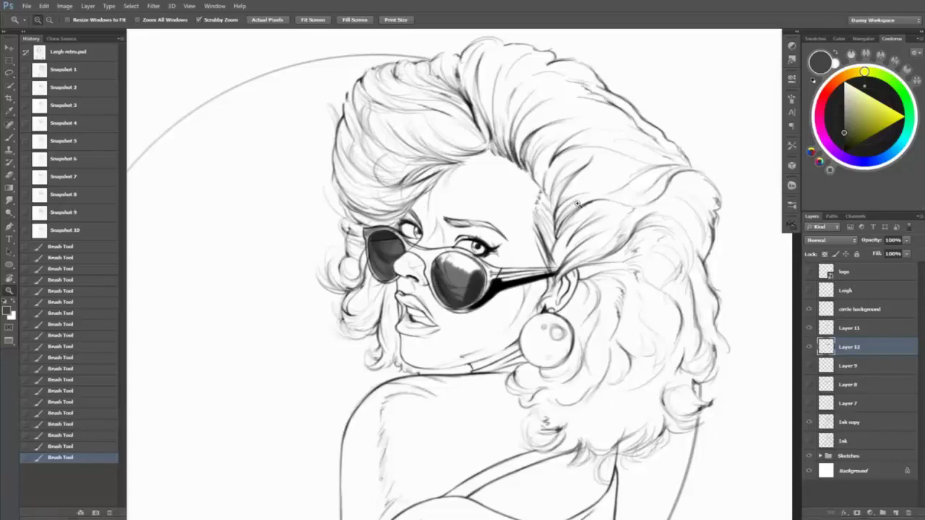
- Blend darker greys into the lower part and nose-side edge of the near lens
{"action": "left_click_drag", "start_coordinate": [496, 222], "coordinate": [549, 222]}
{"action": "key", "text": "b"}
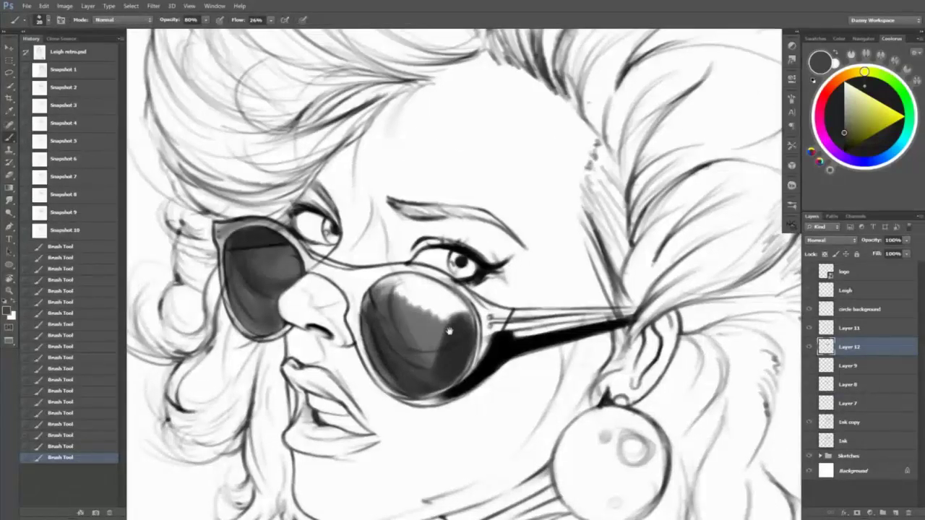
{"action": "key", "text": "e"}
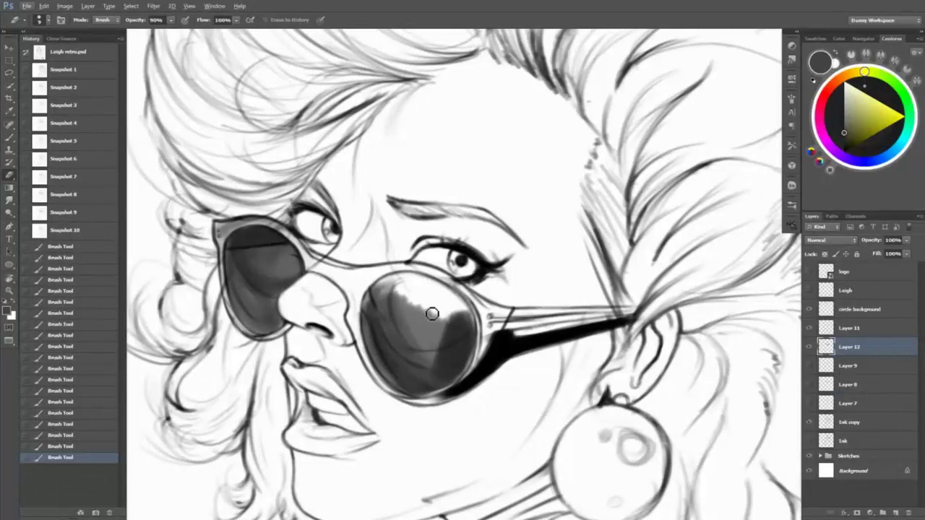
{"action": "key", "text": "b"}
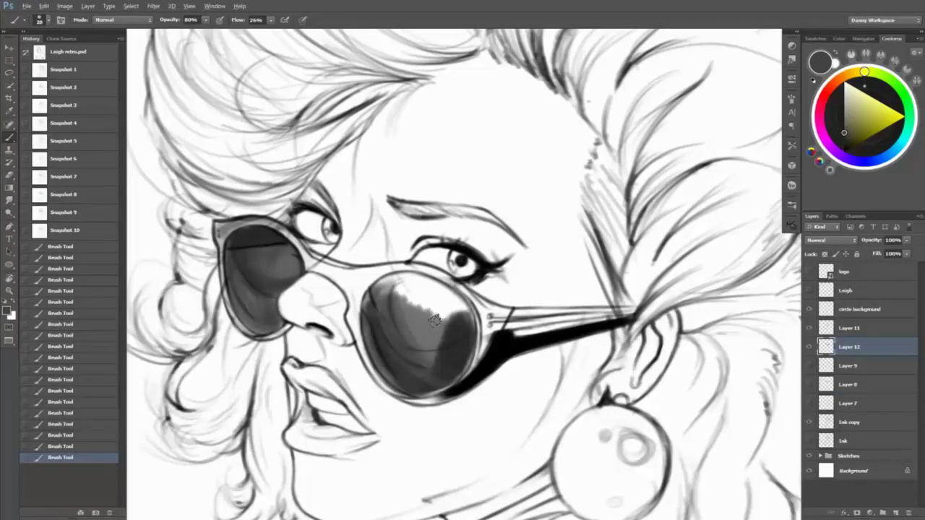
{"action": "left_click", "coordinate": [418, 314], "text": "alt"}
{"action": "key", "text": "x"}
{"action": "left_click_drag", "start_coordinate": [442, 339], "coordinate": [434, 373]}
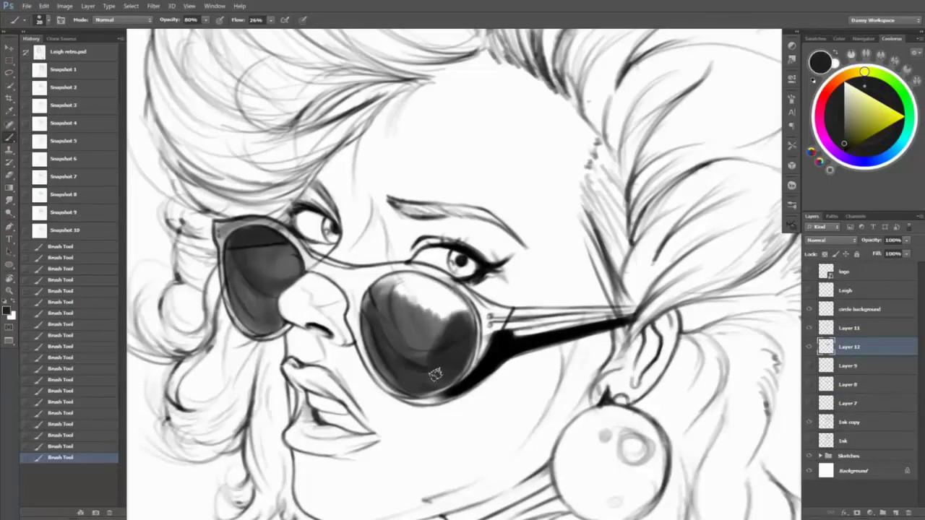
{"action": "mouse_move", "coordinate": [365, 307]}
{"action": "left_mouse_down"}
{"action": "mouse_move", "coordinate": [384, 342]}
{"action": "mouse_move", "coordinate": [369, 304]}
{"action": "mouse_move", "coordinate": [412, 278]}
{"action": "mouse_move", "coordinate": [365, 340]}
{"action": "left_mouse_up"}
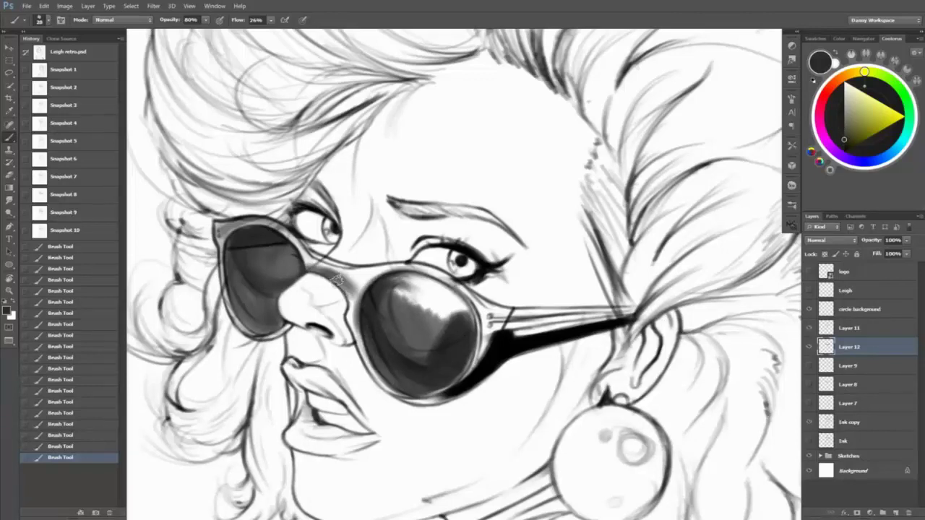
- Paint the frame's bridge, nose-side rim and far lens top rim in sampled dark greys
{"action": "mouse_move", "coordinate": [337, 282]}
{"action": "left_mouse_down"}
{"action": "mouse_move", "coordinate": [354, 289]}
{"action": "mouse_move", "coordinate": [369, 349]}
{"action": "left_mouse_up"}
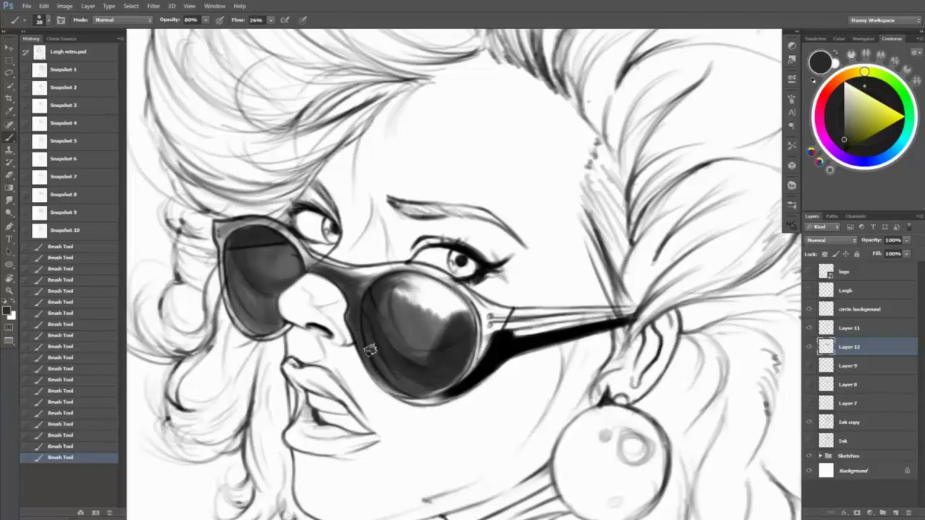
{"action": "left_click", "coordinate": [346, 284], "text": "alt"}
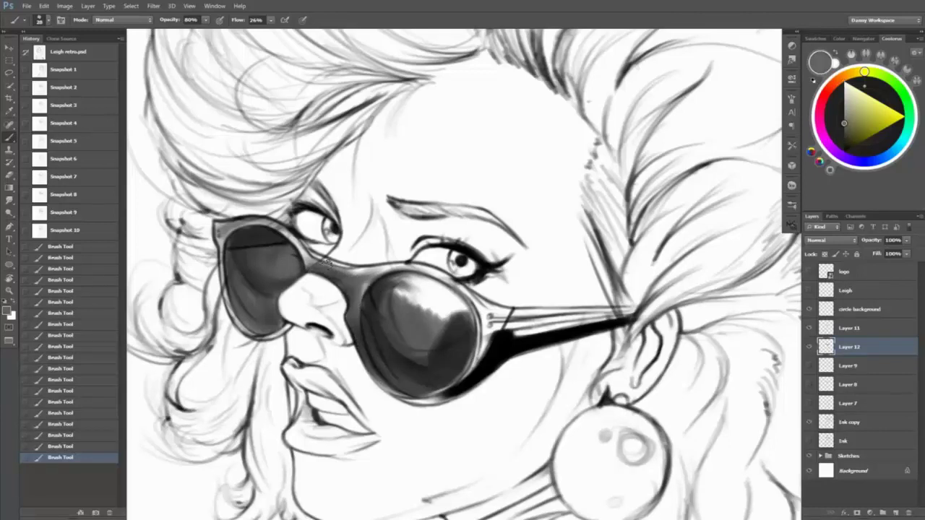
{"action": "left_click", "coordinate": [290, 249], "text": "alt"}
{"action": "left_click_drag", "start_coordinate": [289, 249], "coordinate": [246, 224]}
{"action": "left_click", "coordinate": [327, 266], "text": "alt"}
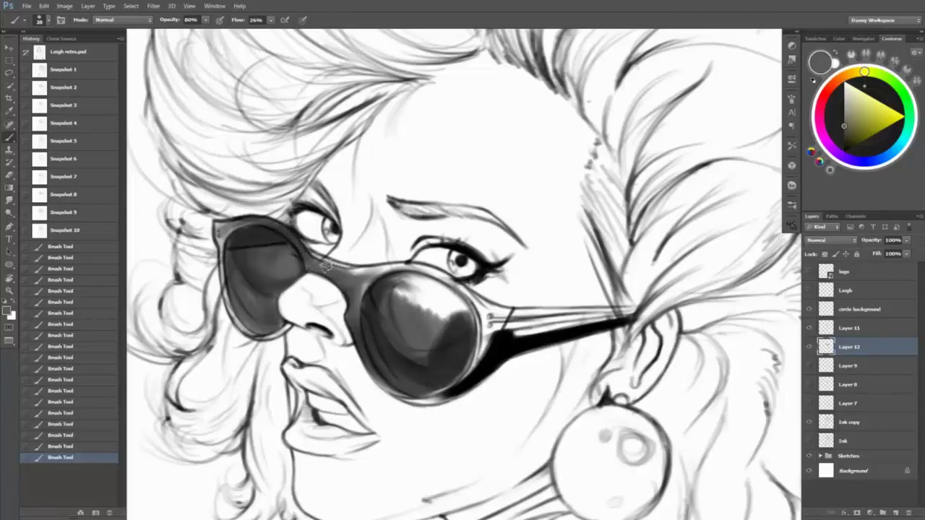
- Shade the frame above the near lens and cover the lens's white highlight with dark grey
{"action": "mouse_move", "coordinate": [327, 266]}
{"action": "left_mouse_down"}
{"action": "mouse_move", "coordinate": [461, 298]}
{"action": "mouse_move", "coordinate": [438, 314]}
{"action": "mouse_move", "coordinate": [430, 307]}
{"action": "mouse_move", "coordinate": [416, 333]}
{"action": "mouse_move", "coordinate": [426, 302]}
{"action": "mouse_move", "coordinate": [446, 326]}
{"action": "left_mouse_up"}
{"action": "left_click", "coordinate": [461, 299], "text": "alt"}
{"action": "left_click", "coordinate": [461, 300], "text": "alt"}
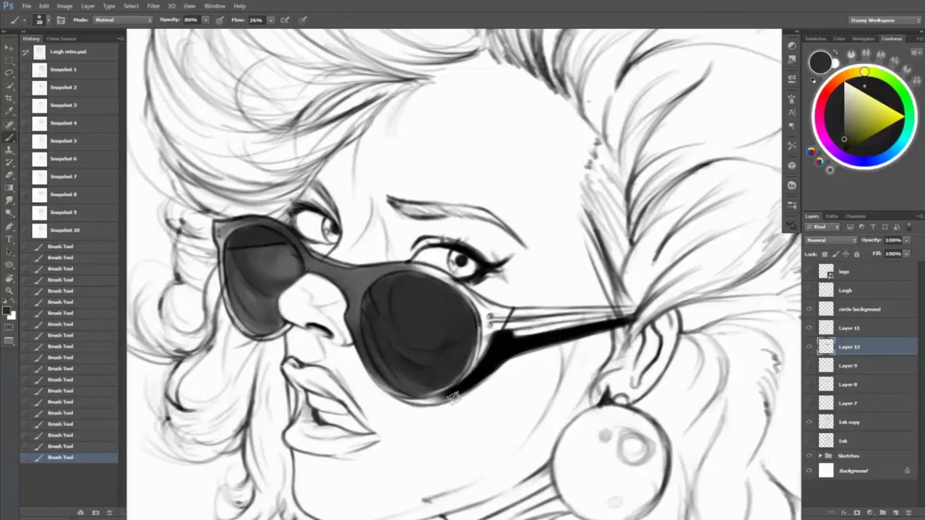
- Paint dark grey over the black lower arm, the near lens's outer rim and the hinge area
{"action": "mouse_move", "coordinate": [453, 398]}
{"action": "left_mouse_down"}
{"action": "mouse_move", "coordinate": [484, 318]}
{"action": "mouse_move", "coordinate": [454, 368]}
{"action": "mouse_move", "coordinate": [491, 320]}
{"action": "mouse_move", "coordinate": [492, 357]}
{"action": "mouse_move", "coordinate": [629, 319]}
{"action": "left_mouse_up"}
{"action": "left_click", "coordinate": [448, 368], "text": "alt"}
{"action": "left_click", "coordinate": [491, 320], "text": "alt"}
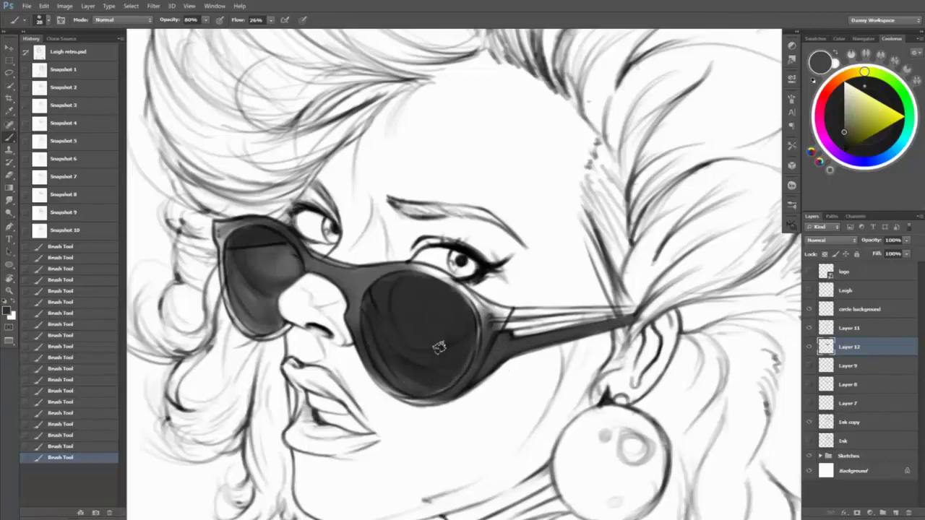
- Blend soft grey reflections into the lower part of the near lens using sampled tones
{"action": "left_click", "coordinate": [439, 347], "text": "alt"}
{"action": "mouse_move", "coordinate": [439, 347]}
{"action": "left_mouse_down"}
{"action": "mouse_move", "coordinate": [383, 339]}
{"action": "mouse_move", "coordinate": [404, 363]}
{"action": "mouse_move", "coordinate": [412, 316]}
{"action": "mouse_move", "coordinate": [392, 312]}
{"action": "mouse_move", "coordinate": [422, 369]}
{"action": "left_mouse_up"}
{"action": "left_click", "coordinate": [403, 351], "text": "alt"}
{"action": "left_click", "coordinate": [393, 371], "text": "alt"}
- Blend soft grey reflections into the near lens's upper area and the far lens's nose side using sampled tones
{"action": "mouse_move", "coordinate": [396, 282]}
{"action": "left_mouse_down"}
{"action": "mouse_move", "coordinate": [409, 339]}
{"action": "mouse_move", "coordinate": [434, 357]}
{"action": "mouse_move", "coordinate": [405, 307]}
{"action": "mouse_move", "coordinate": [576, 318]}
{"action": "mouse_move", "coordinate": [502, 311]}
{"action": "mouse_move", "coordinate": [650, 311]}
{"action": "mouse_move", "coordinate": [492, 313]}
{"action": "left_mouse_up"}
{"action": "left_click", "coordinate": [401, 287], "text": "alt"}
{"action": "left_click", "coordinate": [409, 270], "text": "alt"}
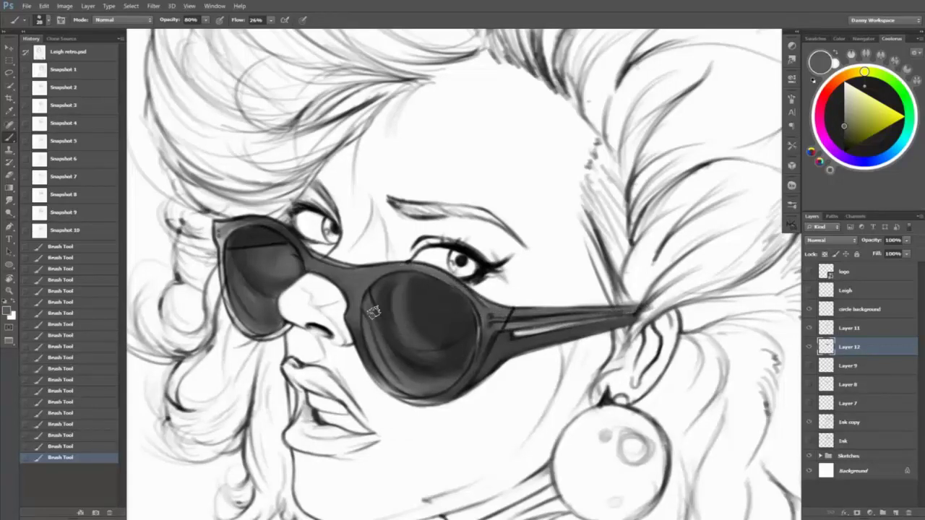
{"action": "left_click", "coordinate": [291, 260], "text": "alt"}
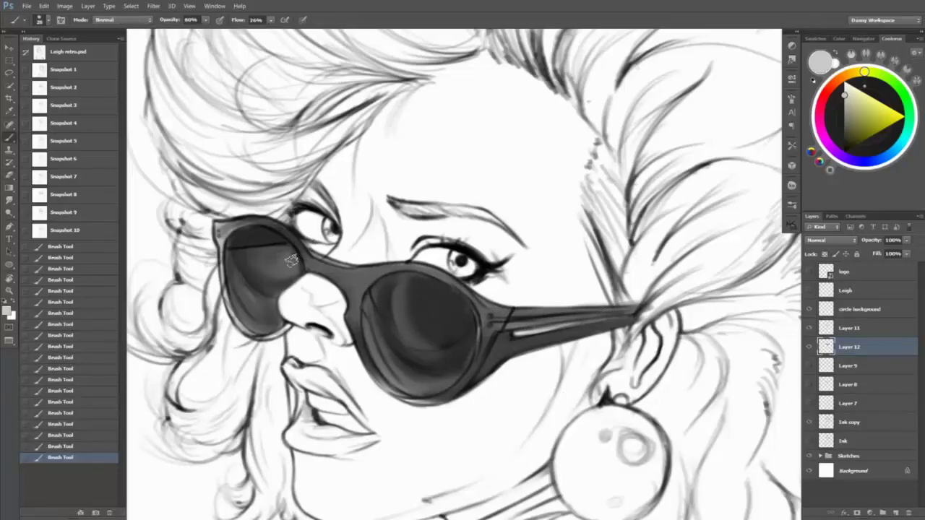
{"action": "left_click", "coordinate": [290, 279], "text": "alt"}
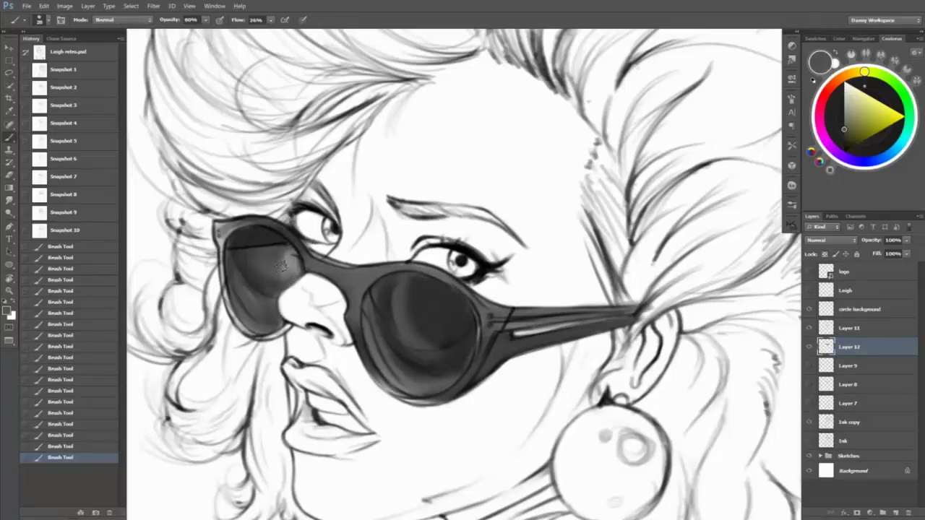
{"action": "left_click", "coordinate": [300, 283], "text": "alt"}
- Darken the lower arm, the hinge underside and the far lens's top and rim with a near-black brush
{"action": "right_click", "coordinate": [268, 237]}
{"action": "key", "text": "Return"}
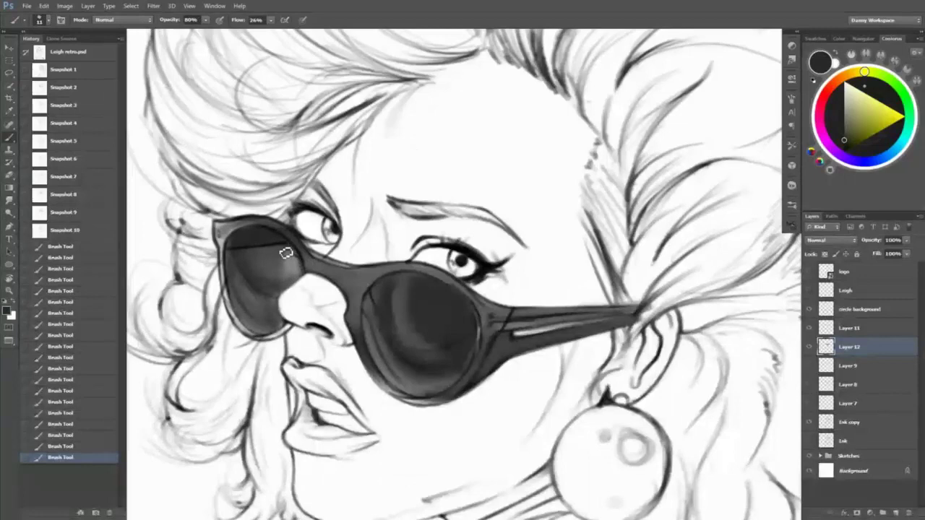
{"action": "right_click", "coordinate": [522, 350]}
{"action": "key", "text": "Return"}
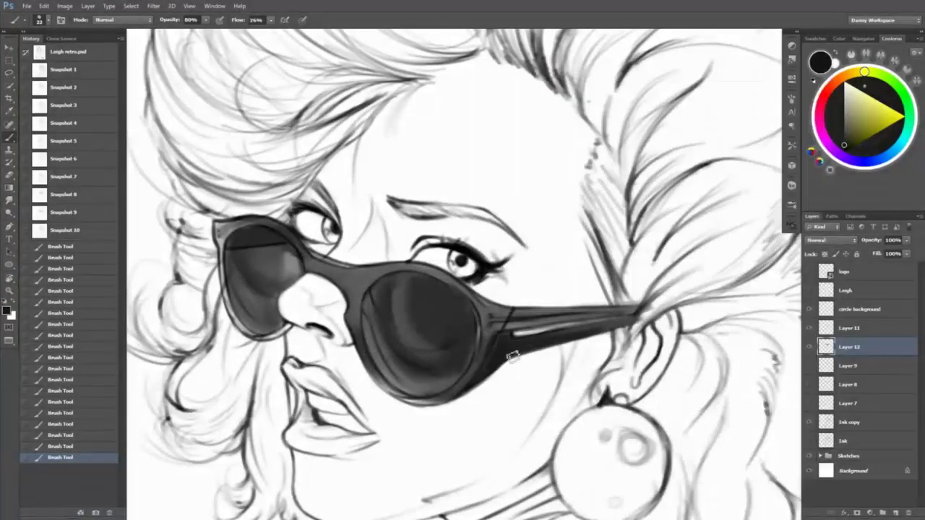
{"action": "mouse_move", "coordinate": [286, 245]}
{"action": "left_mouse_down"}
{"action": "mouse_move", "coordinate": [222, 233]}
{"action": "mouse_move", "coordinate": [242, 331]}
{"action": "mouse_move", "coordinate": [293, 337]}
{"action": "mouse_move", "coordinate": [282, 331]}
{"action": "left_mouse_up"}
- Blend sampled greys over the far lens's highlight and along the frame's bridge
{"action": "key", "text": "x"}
{"action": "left_click", "coordinate": [293, 260], "text": "alt"}
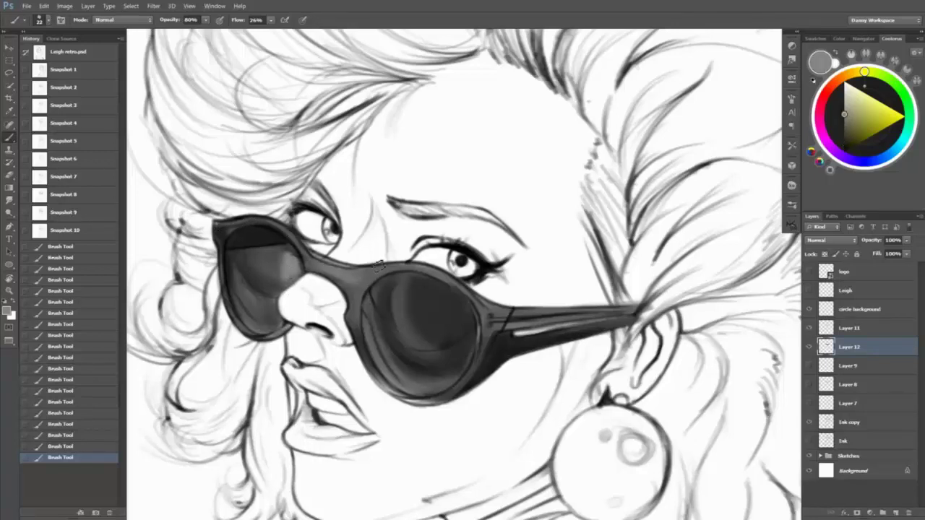
{"action": "left_click", "coordinate": [358, 281], "text": "alt"}
{"action": "key", "text": "x"}
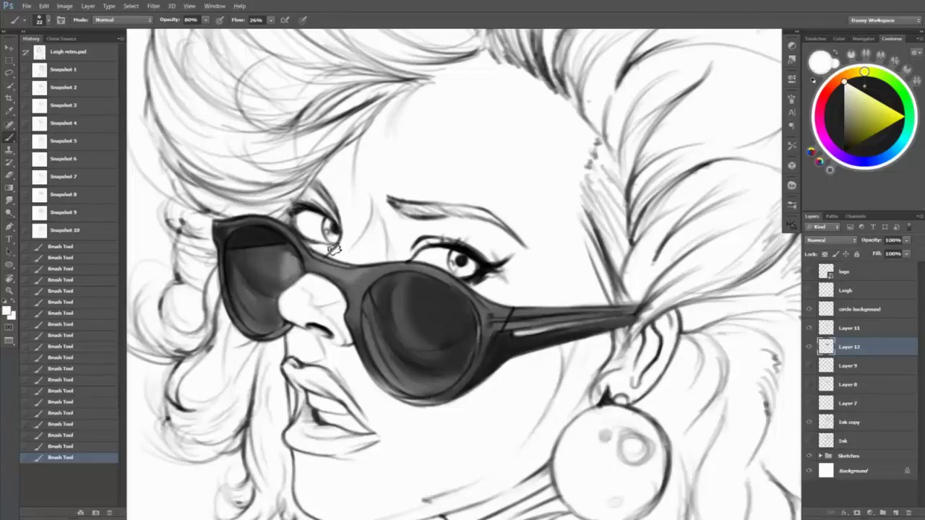
{"action": "left_click", "coordinate": [326, 265], "text": "alt"}
{"action": "left_click", "coordinate": [289, 237], "text": "alt"}
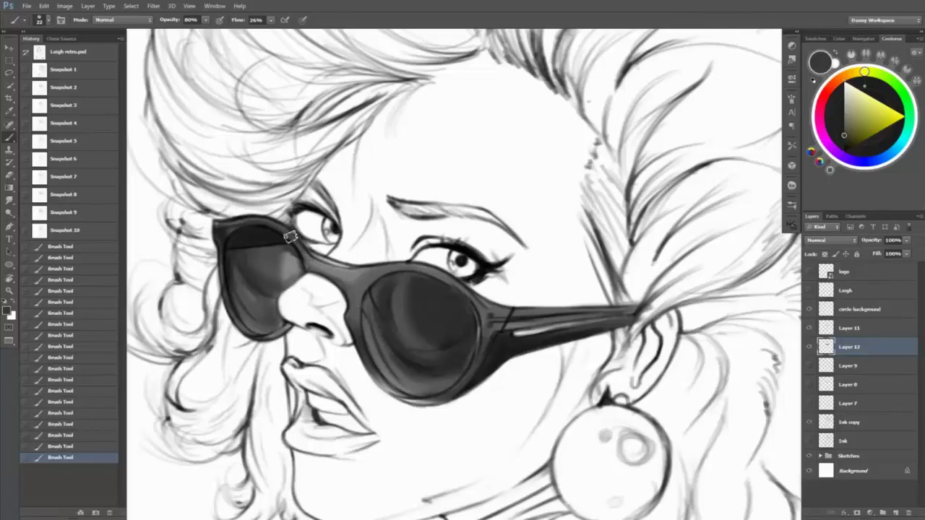
- Lower the opacity of glasses shading Layer 12 to 55% and save a history snapshot
{"action": "key", "text": "v"}
{"action": "key", "text": "3"}
{"action": "key", "text": "3"}
{"action": "key", "text": "5"}
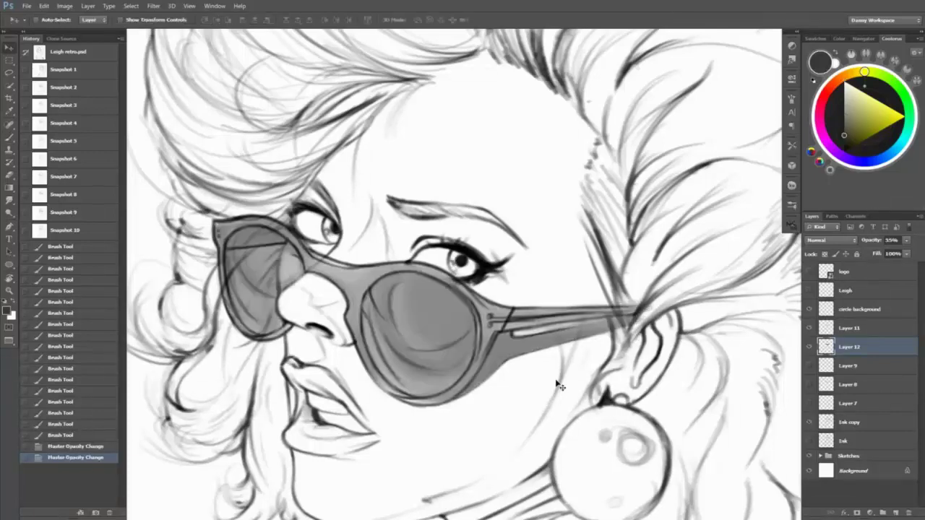
{"action": "key", "text": "ctrl+0"}
{"action": "key", "text": "5"}
{"action": "key", "text": "5"}
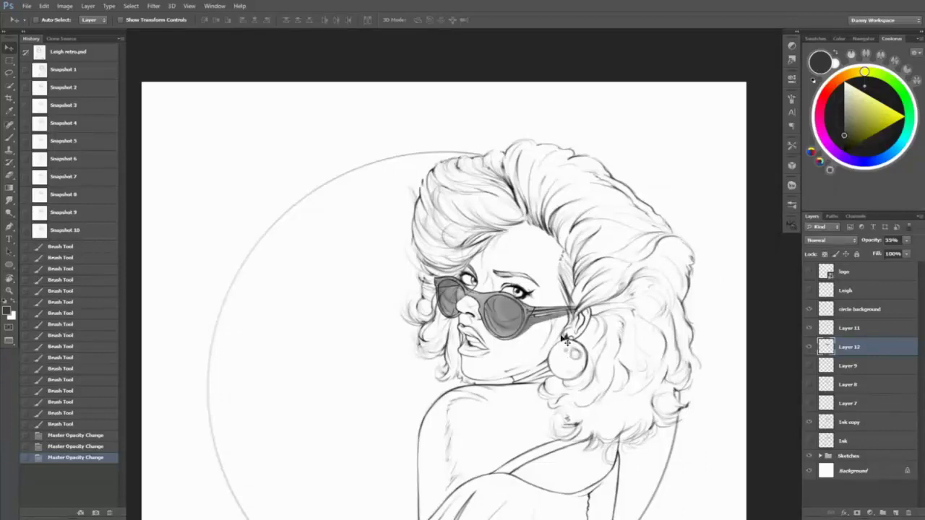
{"action": "key", "text": "z"}
{"action": "left_click", "coordinate": [567, 355]}
{"action": "left_click", "coordinate": [96, 511]}
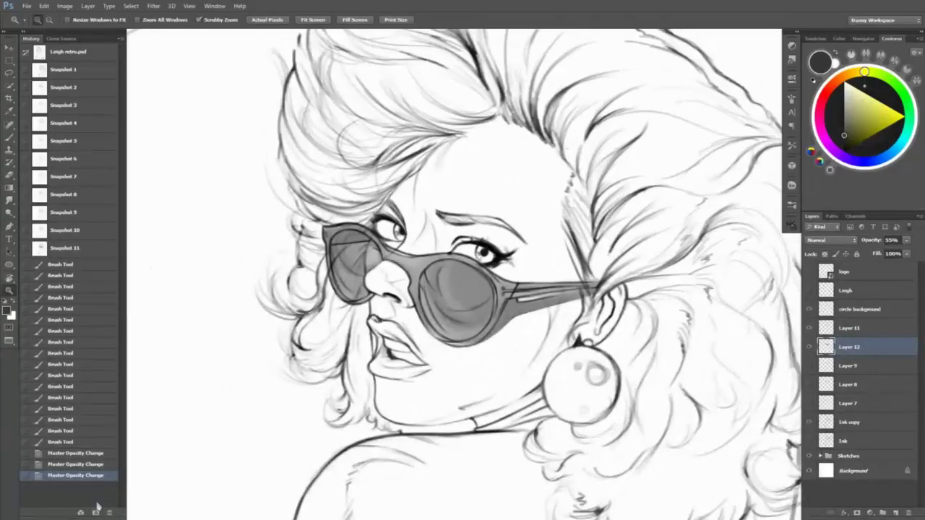
- Erase stray ink lines around the glasses and face on the Ink copy layer with the Eraser at 90% opacity
{"action": "key", "text": "ctrl+0"}
{"action": "left_click", "coordinate": [655, 350]}
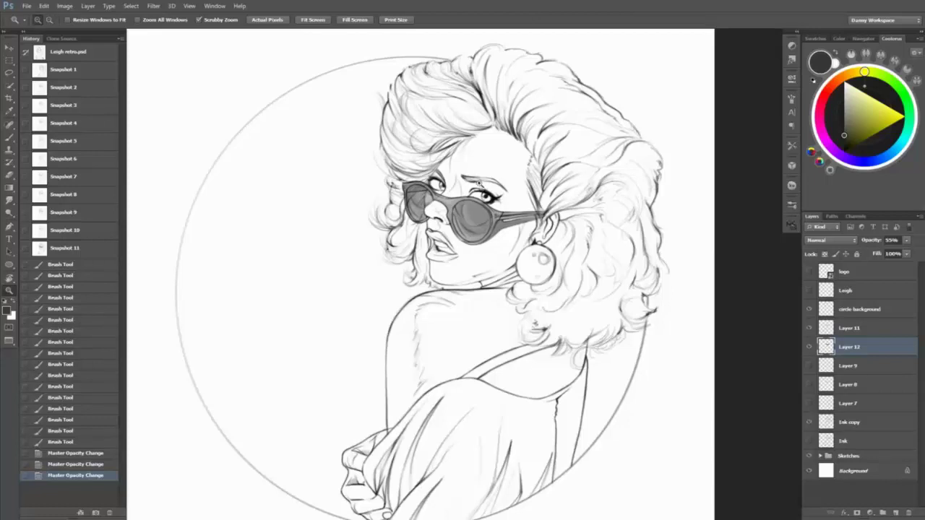
{"action": "left_click_drag", "start_coordinate": [540, 217], "coordinate": [541, 217]}
{"action": "left_click", "coordinate": [849, 423]}
{"action": "key", "text": "e"}
{"action": "left_click_drag", "start_coordinate": [365, 189], "coordinate": [373, 199]}
{"action": "mouse_move", "coordinate": [423, 216]}
{"action": "left_mouse_down"}
{"action": "mouse_move", "coordinate": [558, 368]}
{"action": "mouse_move", "coordinate": [420, 205]}
{"action": "mouse_move", "coordinate": [532, 365]}
{"action": "left_mouse_up"}
{"action": "right_click", "coordinate": [368, 195]}
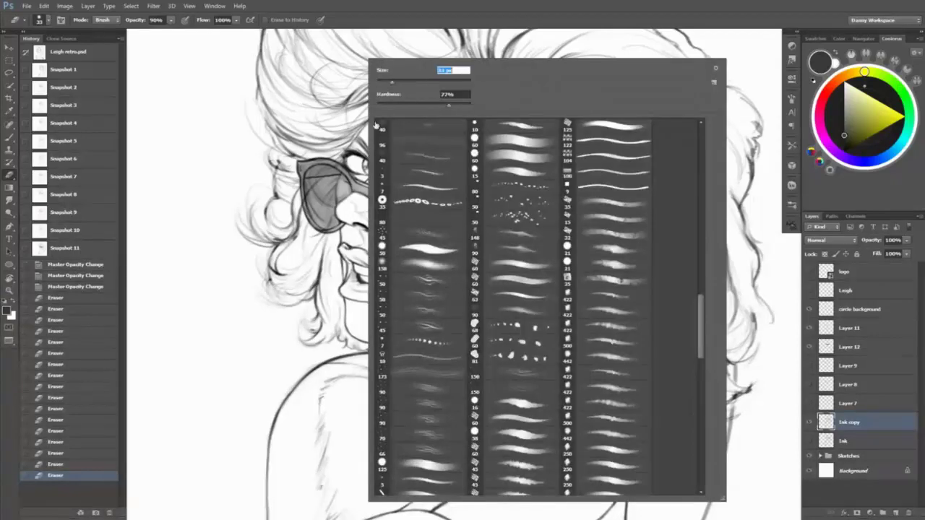
{"action": "left_click", "coordinate": [327, 218]}
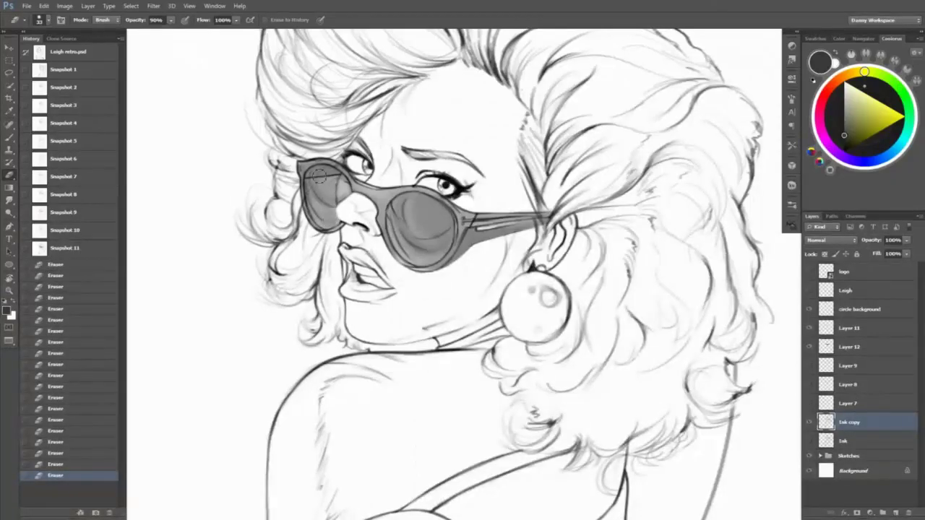
- Create a new layer above Layer 12 and set up a smaller white brush over the glasses
{"action": "key", "text": "v"}
{"action": "left_click", "coordinate": [835, 348]}
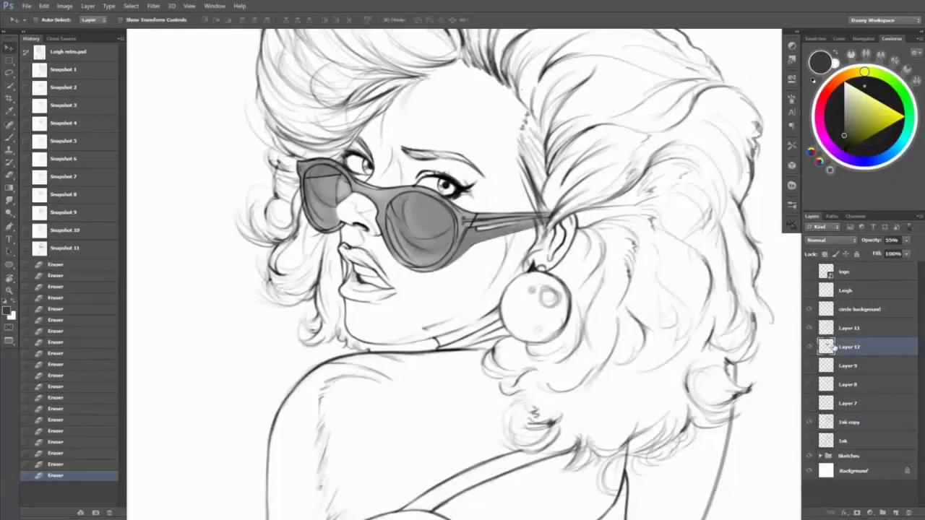
{"action": "key", "text": "ctrl+shift+alt+n"}
{"action": "key", "text": "z"}
{"action": "left_click", "coordinate": [383, 144]}
{"action": "key", "text": "b"}
{"action": "key", "text": "x"}
{"action": "key", "text": "bracketleft"}
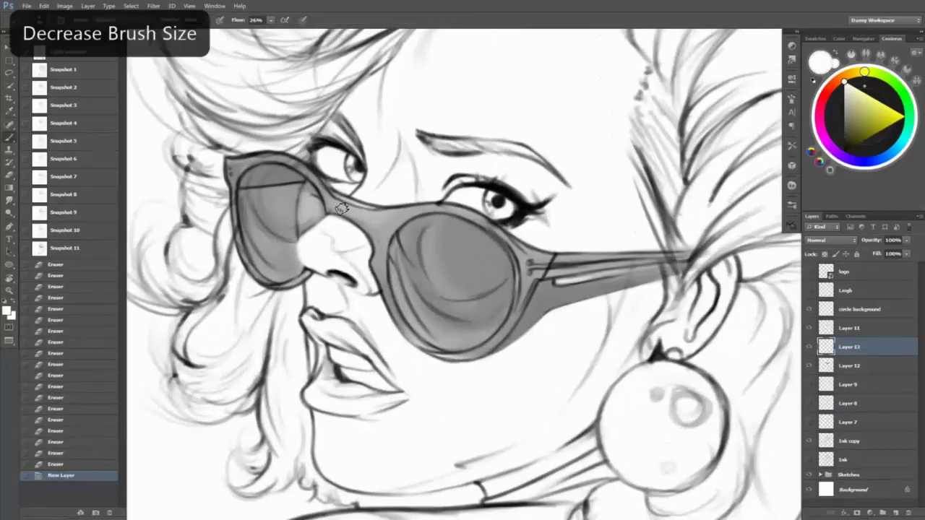
- Paint soft white reflections along the lower curves of both lenses on Layer 13
{"action": "right_click", "coordinate": [269, 229]}
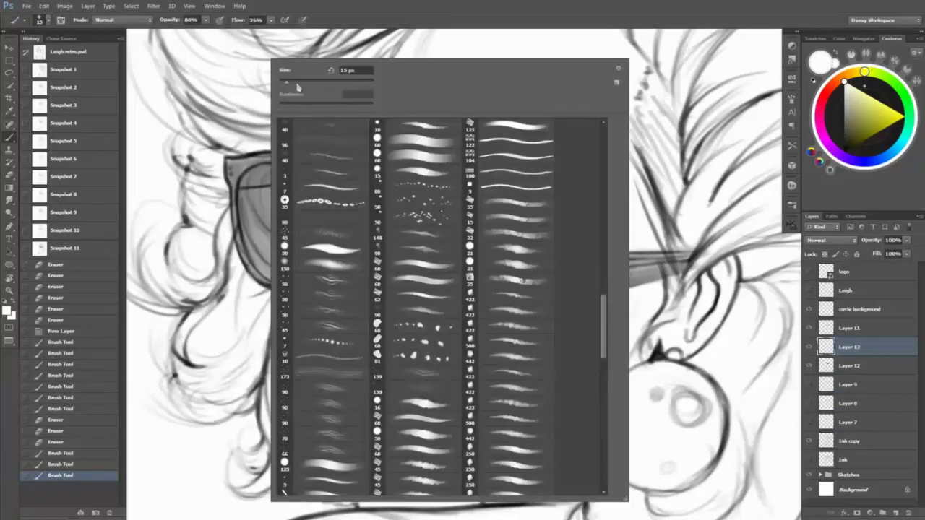
{"action": "left_click", "coordinate": [251, 221]}
{"action": "left_click_drag", "start_coordinate": [282, 273], "coordinate": [245, 209]}
{"action": "left_click_drag", "start_coordinate": [249, 162], "coordinate": [261, 202]}
{"action": "mouse_move", "coordinate": [455, 325]}
{"action": "left_mouse_down"}
{"action": "mouse_move", "coordinate": [405, 275]}
{"action": "mouse_move", "coordinate": [434, 339]}
{"action": "left_mouse_up"}
{"action": "mouse_move", "coordinate": [419, 304]}
{"action": "left_mouse_down"}
{"action": "mouse_move", "coordinate": [437, 281]}
{"action": "mouse_move", "coordinate": [423, 307]}
{"action": "left_mouse_up"}
{"action": "mouse_move", "coordinate": [489, 328]}
{"action": "left_mouse_down"}
{"action": "mouse_move", "coordinate": [439, 308]}
{"action": "mouse_move", "coordinate": [484, 334]}
{"action": "mouse_move", "coordinate": [460, 339]}
{"action": "left_mouse_up"}
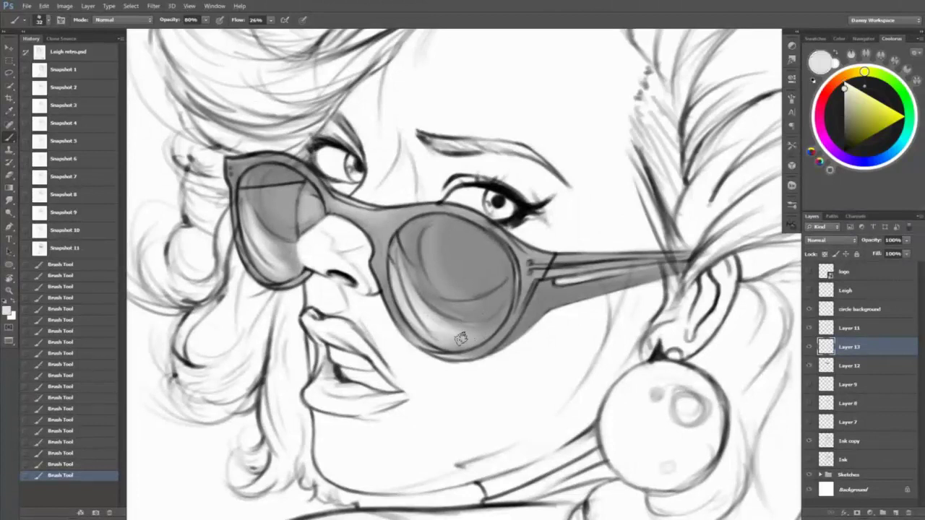
- Paint curved dark grey bands above the white reflections in both lenses
{"action": "key", "text": "x"}
{"action": "left_click_drag", "start_coordinate": [505, 293], "coordinate": [430, 318]}
{"action": "left_click_drag", "start_coordinate": [484, 260], "coordinate": [404, 304]}
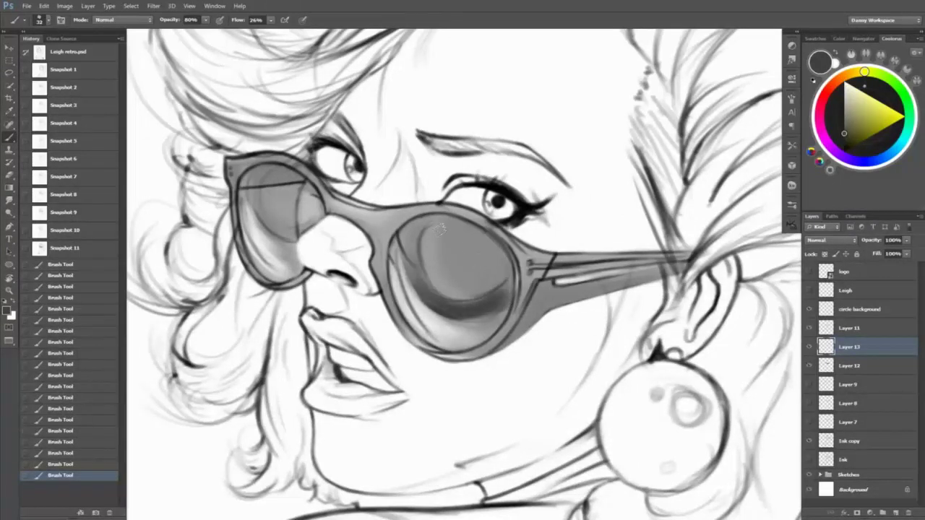
{"action": "left_click_drag", "start_coordinate": [419, 246], "coordinate": [402, 293]}
{"action": "mouse_move", "coordinate": [295, 230]}
{"action": "left_mouse_down"}
{"action": "mouse_move", "coordinate": [288, 190]}
{"action": "mouse_move", "coordinate": [299, 223]}
{"action": "mouse_move", "coordinate": [264, 194]}
{"action": "mouse_move", "coordinate": [249, 196]}
{"action": "mouse_move", "coordinate": [265, 225]}
{"action": "mouse_move", "coordinate": [301, 211]}
{"action": "mouse_move", "coordinate": [253, 191]}
{"action": "left_mouse_up"}
{"action": "key", "text": "ctrl+z"}
{"action": "left_click", "coordinate": [300, 204], "text": "alt"}
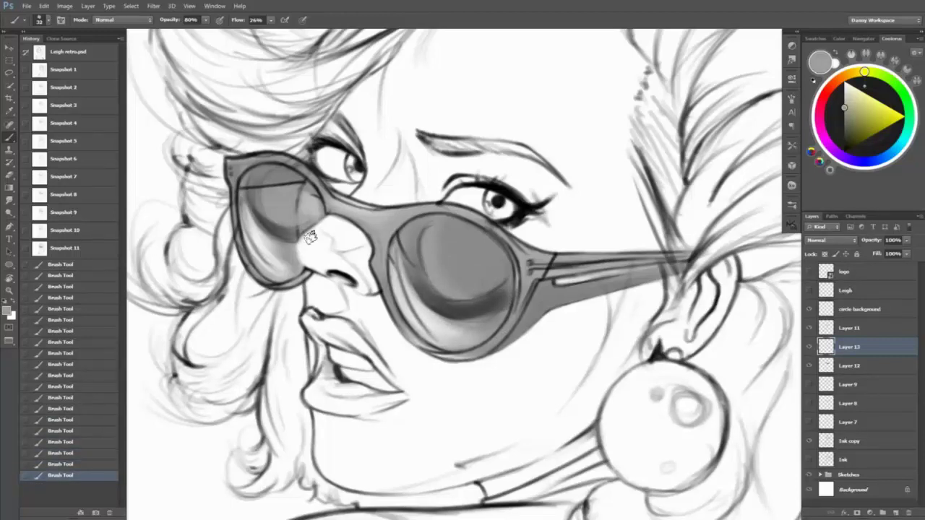
- Deepen the near lens's lower outer area with dark grey and brush a light grey highlight through its centre
{"action": "left_click", "coordinate": [472, 306], "text": "alt"}
{"action": "mouse_move", "coordinate": [506, 289]}
{"action": "left_mouse_down"}
{"action": "mouse_move", "coordinate": [481, 318]}
{"action": "mouse_move", "coordinate": [438, 340]}
{"action": "left_mouse_up"}
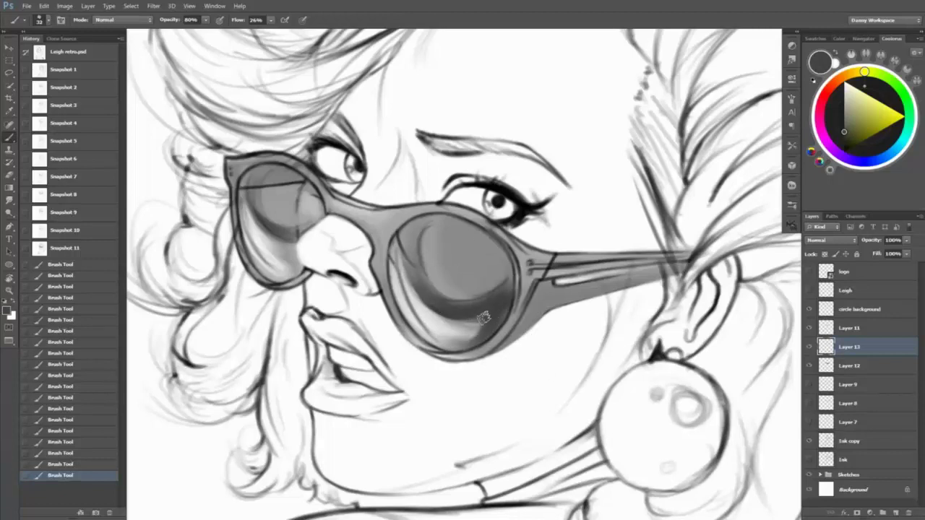
{"action": "key", "text": "ctrl+z"}
{"action": "left_click_drag", "start_coordinate": [473, 307], "coordinate": [430, 339]}
{"action": "left_click", "coordinate": [482, 277], "text": "alt"}
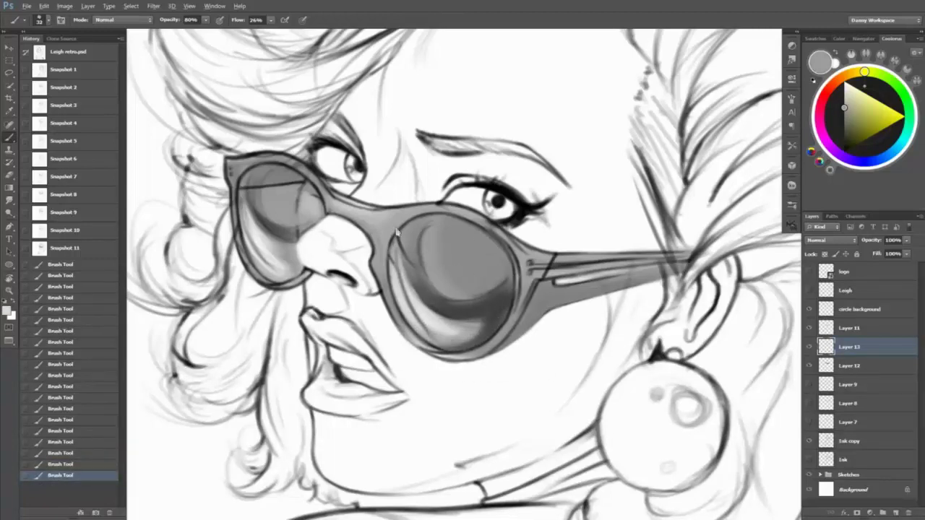
{"action": "left_click", "coordinate": [444, 263], "text": "alt"}
{"action": "left_click_drag", "start_coordinate": [455, 249], "coordinate": [428, 286]}
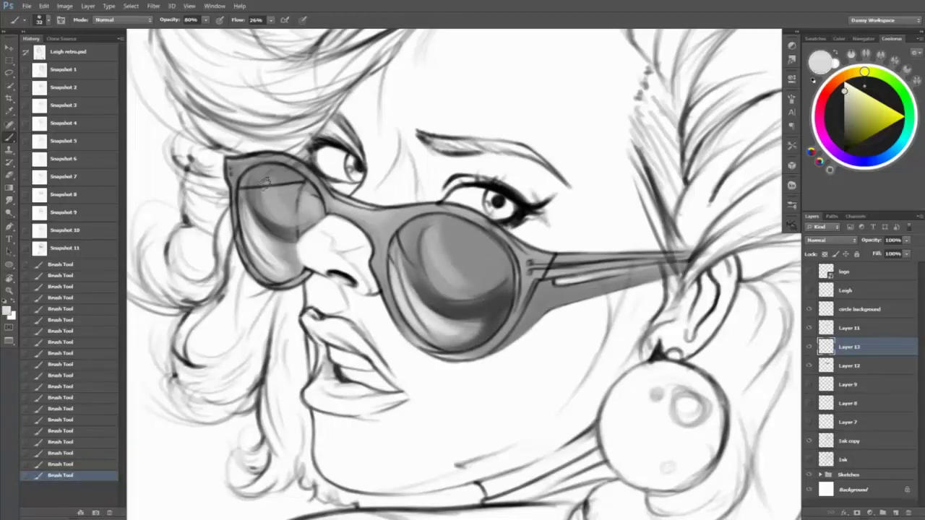
- Set Layer 12's opacity to 70%
{"action": "key", "text": "v"}
{"action": "key", "text": "7"}
{"action": "left_click", "coordinate": [847, 367]}
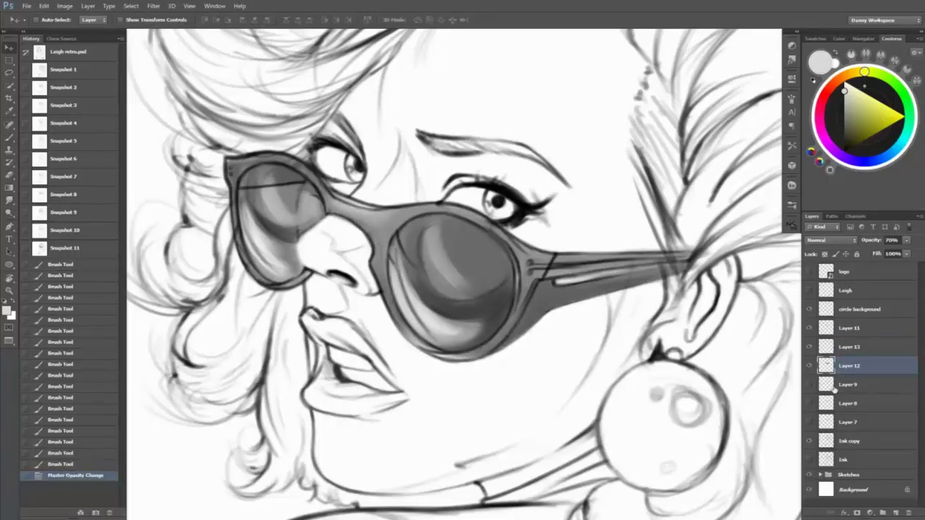
- Fade the lower arm and hinge area on Layer 12 with a large 30% opacity Eraser, undoing the last two strokes
{"action": "key", "text": "b"}
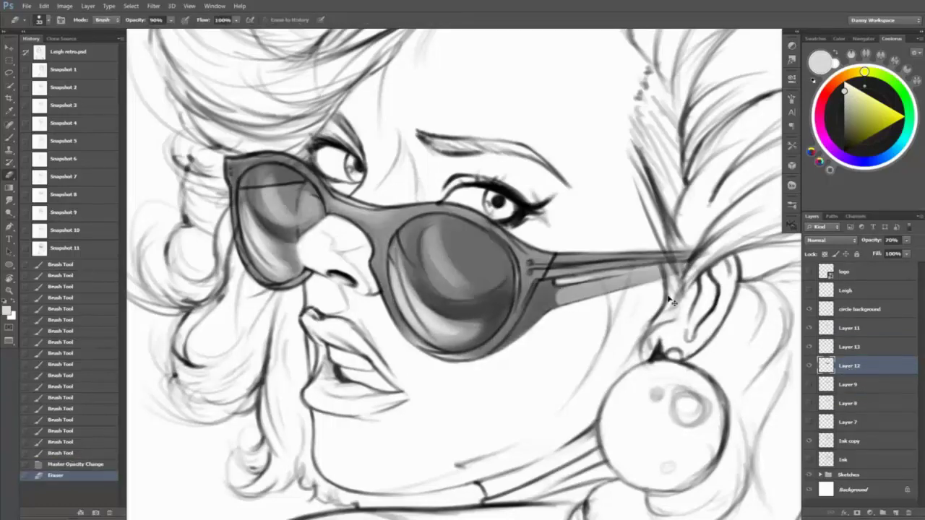
{"action": "right_click", "coordinate": [567, 285]}
{"action": "key", "text": "Return"}
{"action": "key", "text": "3"}
{"action": "left_click_drag", "start_coordinate": [571, 303], "coordinate": [679, 260]}
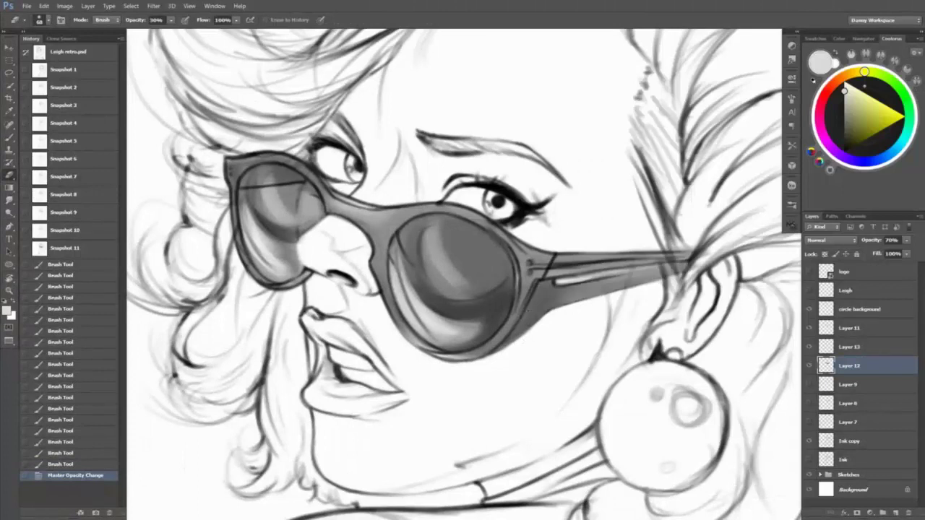
{"action": "left_click_drag", "start_coordinate": [506, 340], "coordinate": [571, 289]}
{"action": "left_click_drag", "start_coordinate": [549, 308], "coordinate": [658, 264]}
{"action": "left_click_drag", "start_coordinate": [492, 347], "coordinate": [571, 292]}
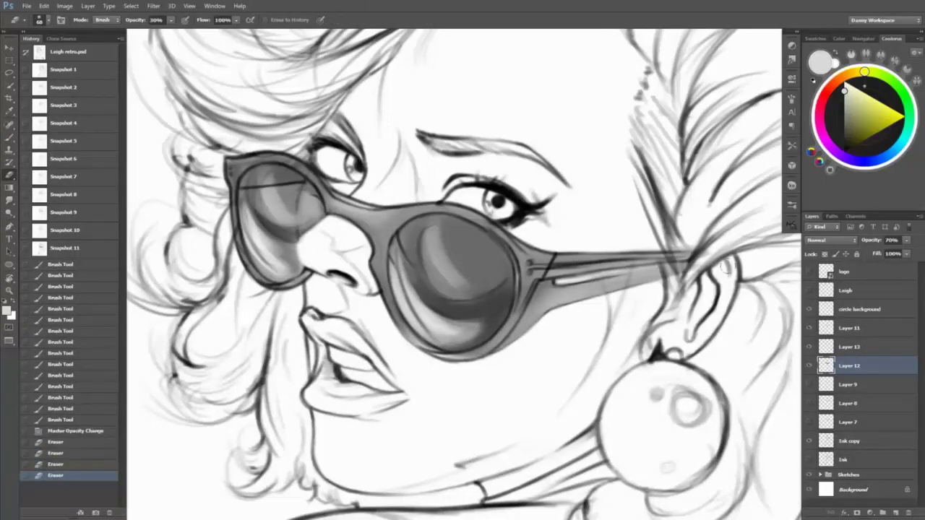
{"action": "key", "text": "ctrl+alt+z"}
{"action": "key", "text": "ctrl+alt+z"}
- Save a history snapshot and merge Layer 13 down into Layer 12
{"action": "key", "text": "v"}
{"action": "left_click", "coordinate": [850, 347]}
{"action": "left_click", "coordinate": [95, 513]}
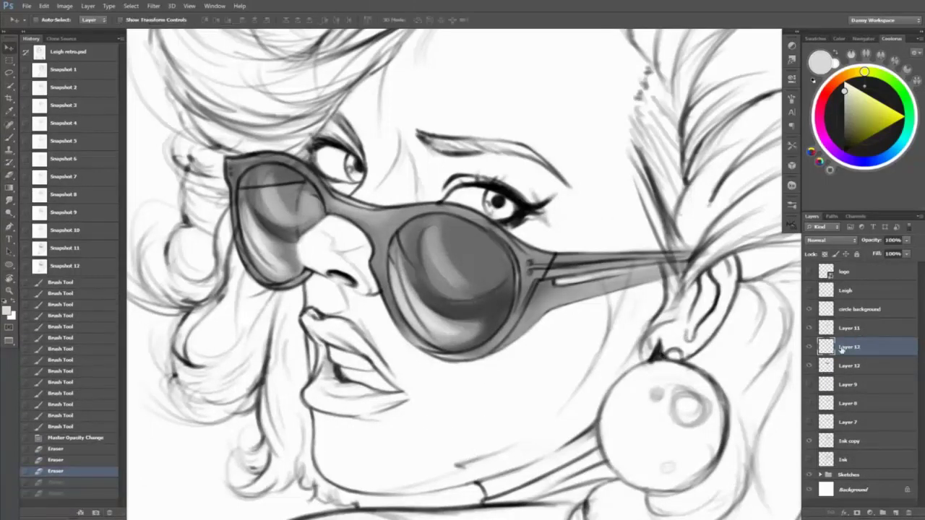
{"action": "key", "text": "ctrl+e"}
{"action": "key", "text": "z"}
{"action": "left_click_drag", "start_coordinate": [636, 278], "coordinate": [376, 274]}
{"action": "left_click_drag", "start_coordinate": [741, 373], "coordinate": [629, 337]}
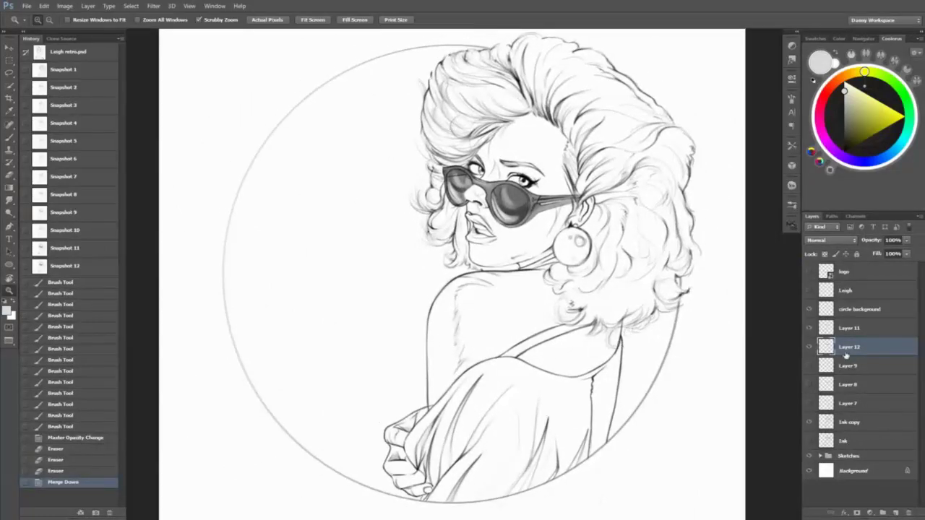
- Set the merged glasses layer's opacity to 55%
{"action": "key", "text": "v"}
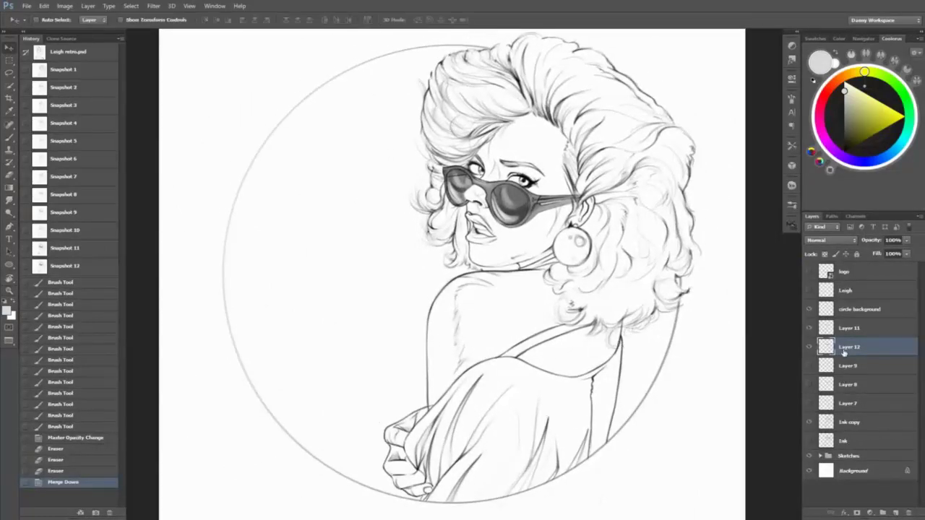
{"action": "key", "text": "5"}
{"action": "key", "text": "5"}
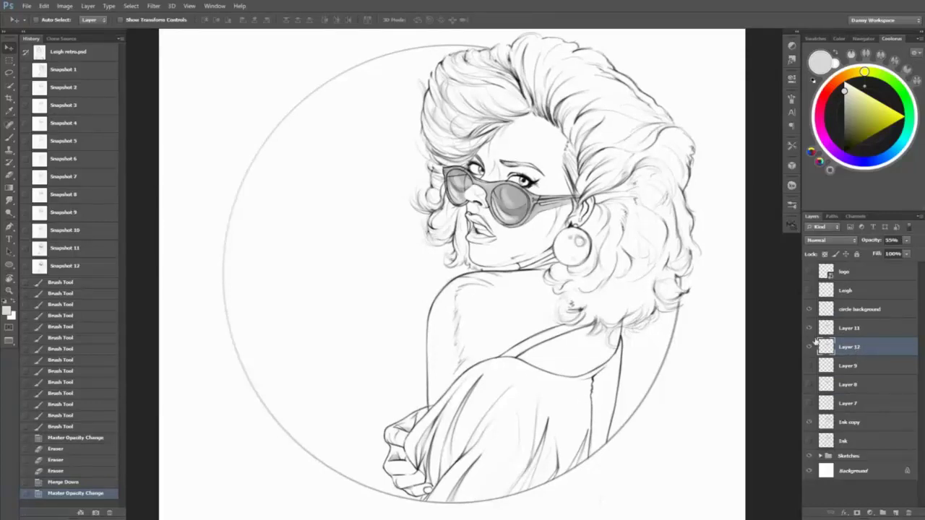
- Try Layer 11 at 50% opacity and restore it to 100%
{"action": "key", "text": "5"}
{"action": "key", "text": "ctrl+bracketright"}
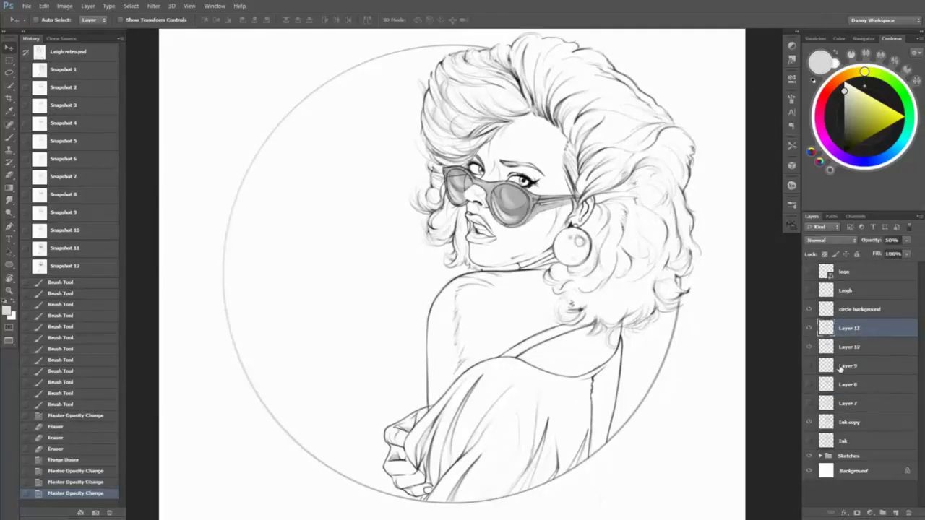
{"action": "key", "text": "0"}
- Select the circle background layer, save a history snapshot and ready the Brush with default black
{"action": "key", "text": "z"}
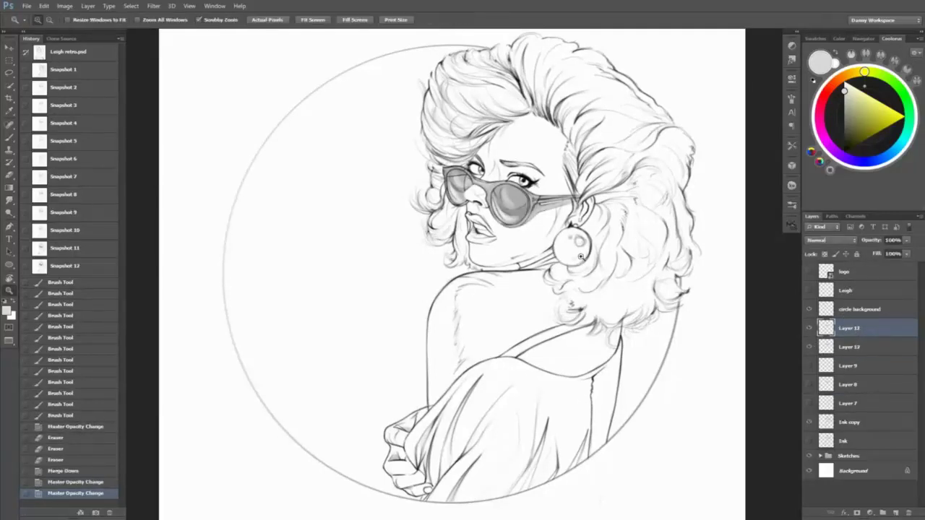
{"action": "left_click_drag", "start_coordinate": [673, 318], "coordinate": [664, 342]}
{"action": "key", "text": "alt+bracketleft"}
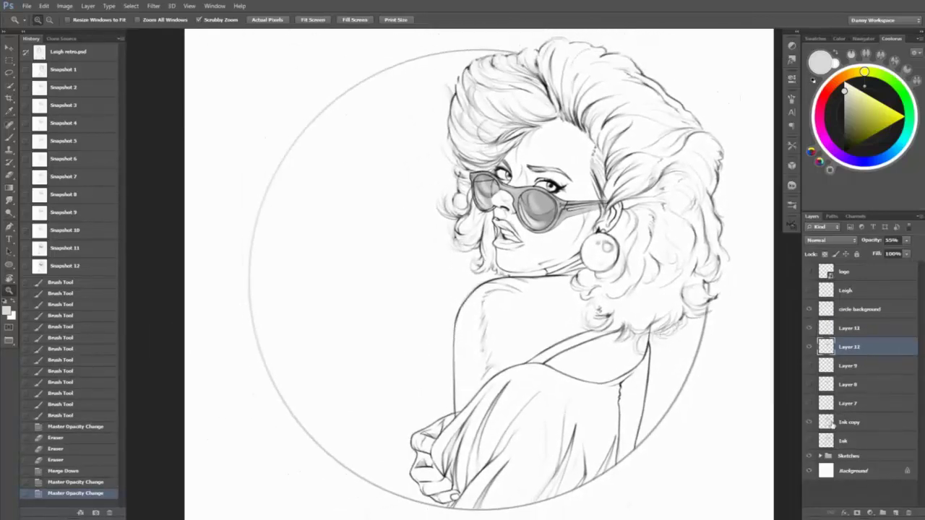
{"action": "left_click", "coordinate": [831, 425]}
{"action": "left_click", "coordinate": [856, 314]}
{"action": "left_click", "coordinate": [96, 513]}
{"action": "key", "text": "d"}
{"action": "key", "text": "b"}
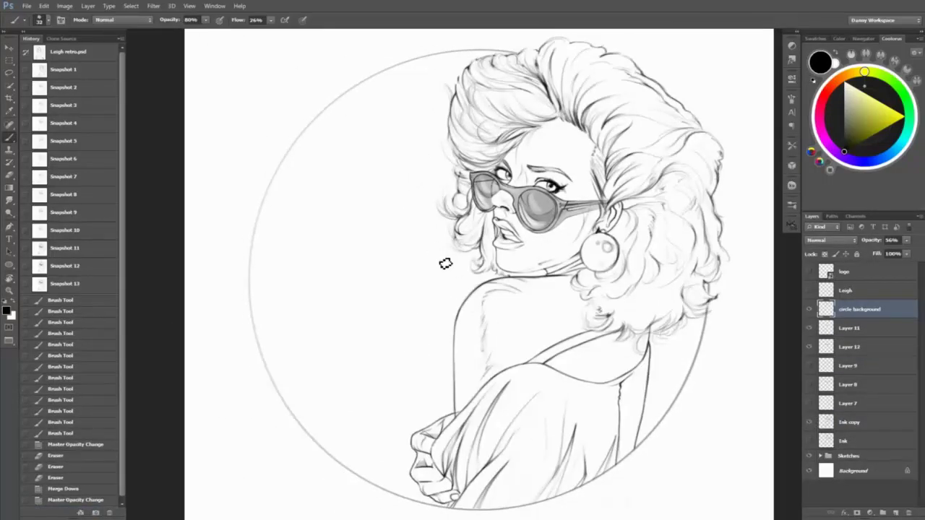
- Choose a 10 px brush and add a new layer above the circle background
{"action": "right_click", "coordinate": [446, 264]}
{"action": "key", "text": "Escape"}
{"action": "right_click", "coordinate": [468, 381]}
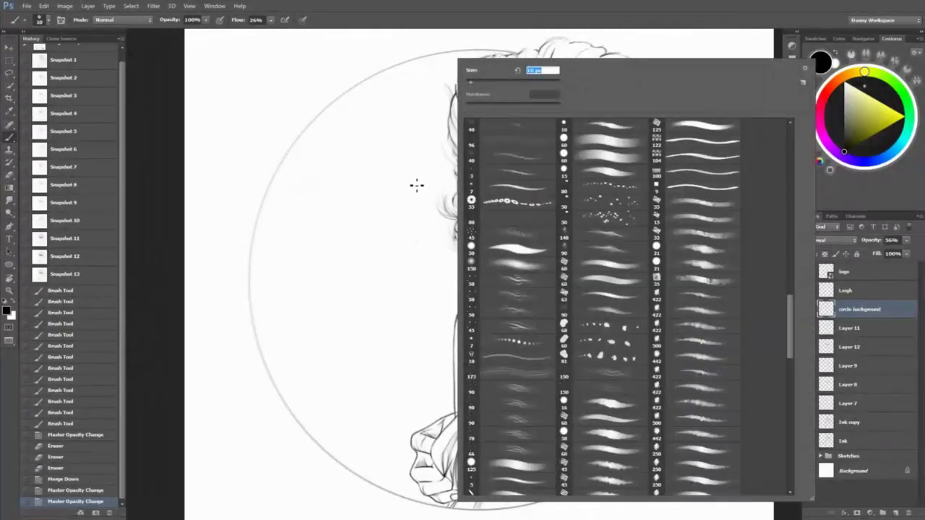
{"action": "key", "text": "Escape"}
{"action": "key", "text": "ctrl+shift+alt+n"}
{"action": "left_click_drag", "start_coordinate": [383, 253], "coordinate": [397, 329]}
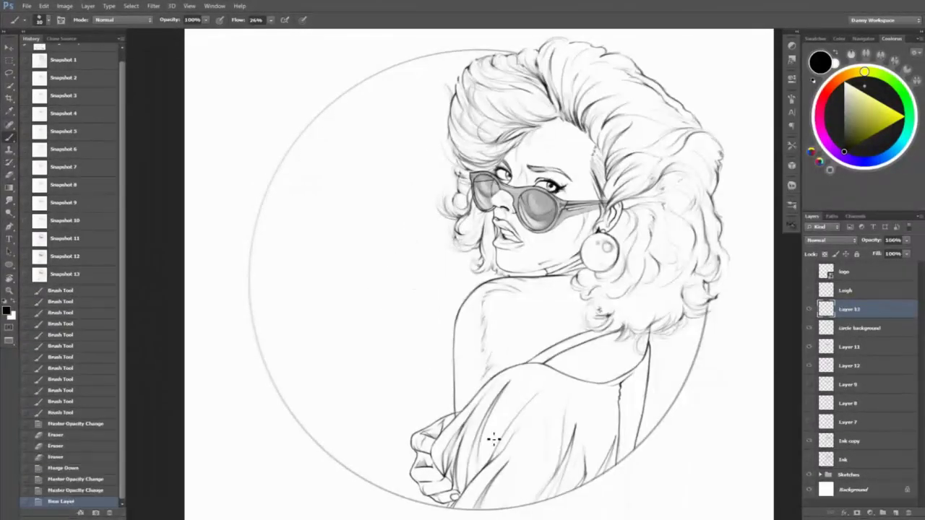
- Draw a long, thin horizontal rectangle path across the lower part of the circle with the Rectangle tool
{"action": "key", "text": "p"}
{"action": "key", "text": "u"}
{"action": "right_click", "coordinate": [9, 264]}
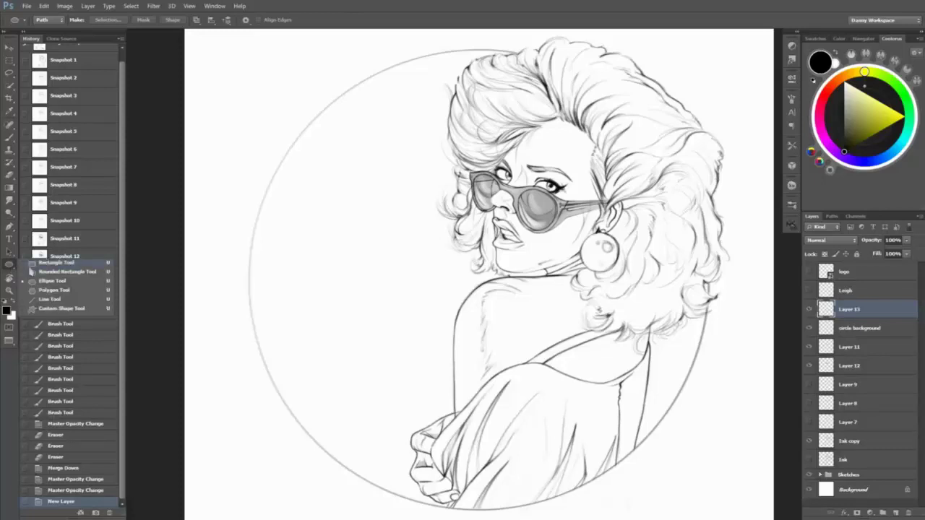
{"action": "left_click", "coordinate": [51, 260]}
{"action": "left_click_drag", "start_coordinate": [715, 365], "coordinate": [318, 372]}
{"action": "key", "text": "v"}
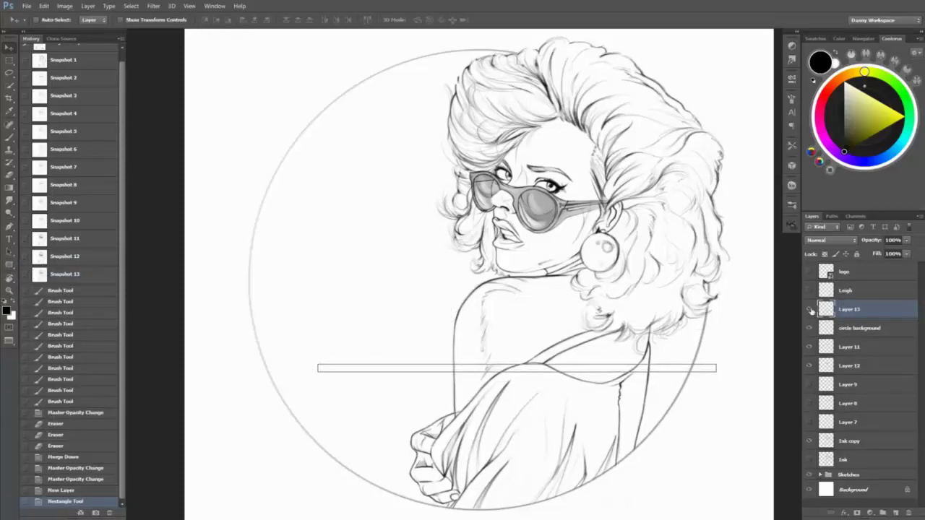
- Move the thin rectangle path to the right and stretch its left end back out to widen it
{"action": "key", "text": "ctrl+t"}
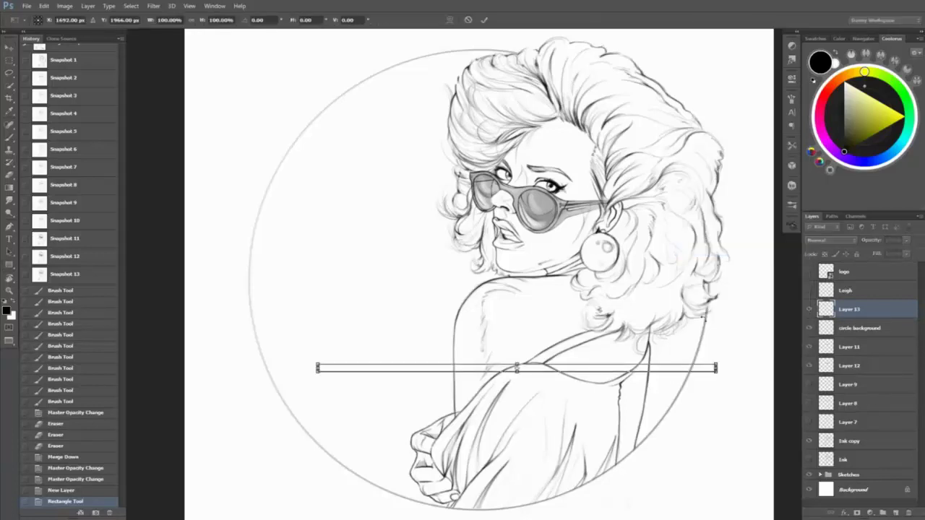
{"action": "left_click_drag", "start_coordinate": [690, 370], "coordinate": [711, 368]}
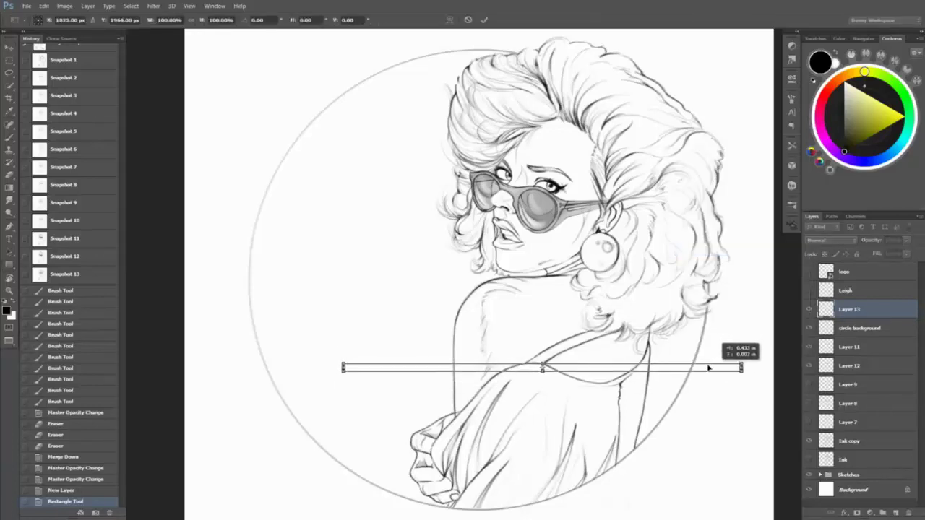
{"action": "left_click_drag", "start_coordinate": [340, 369], "coordinate": [315, 367]}
{"action": "key", "text": "Return"}
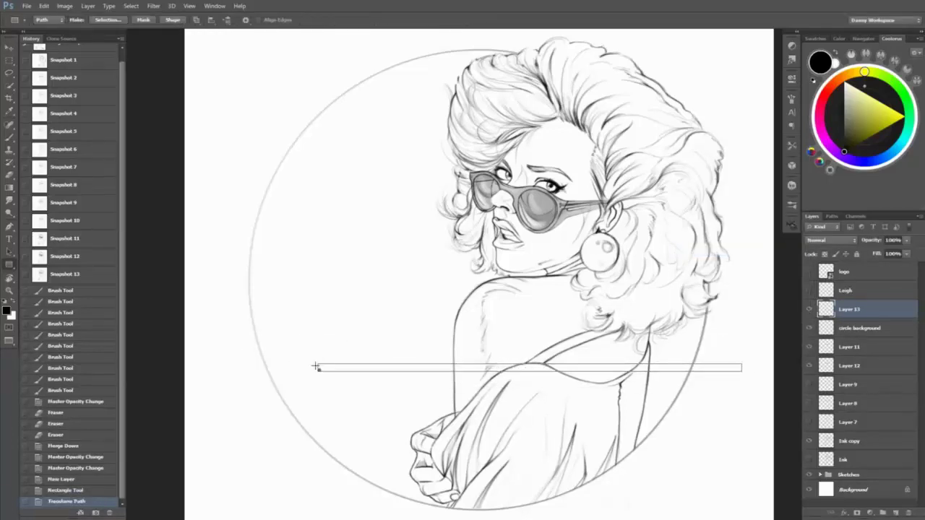
- Duplicate the thin rectangle path downward repeatedly, building an evenly spaced stack of stripes to the bottom of the circle
{"action": "right_click", "coordinate": [576, 369]}
{"action": "left_click", "coordinate": [614, 250]}
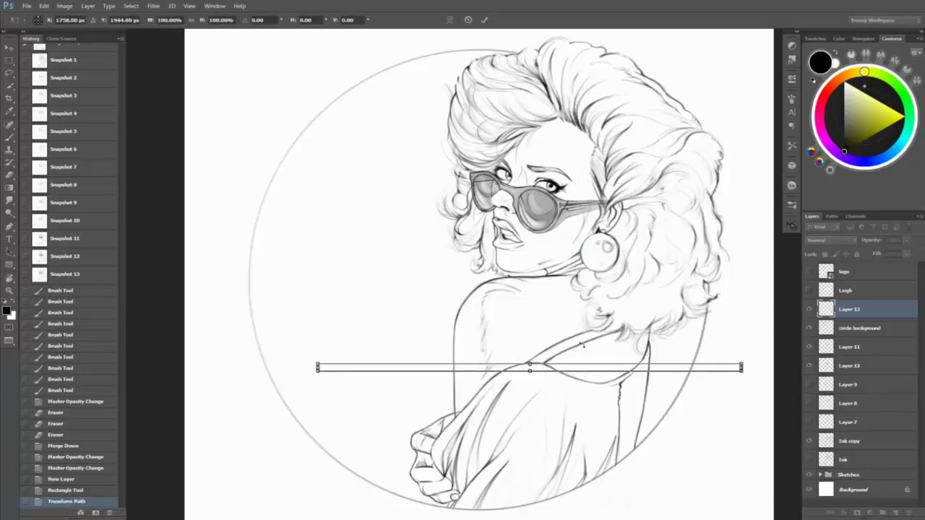
{"action": "left_click_drag", "start_coordinate": [603, 371], "coordinate": [603, 376]}
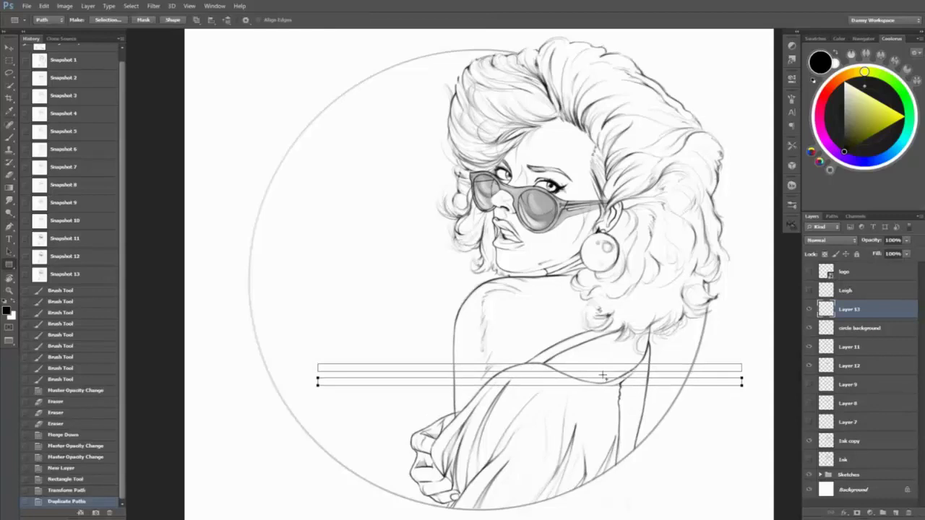
{"action": "key", "text": "alt+shift+Down"}
{"action": "key", "text": "alt+shift+Down"}
{"action": "key", "text": "alt+shift+Down"}
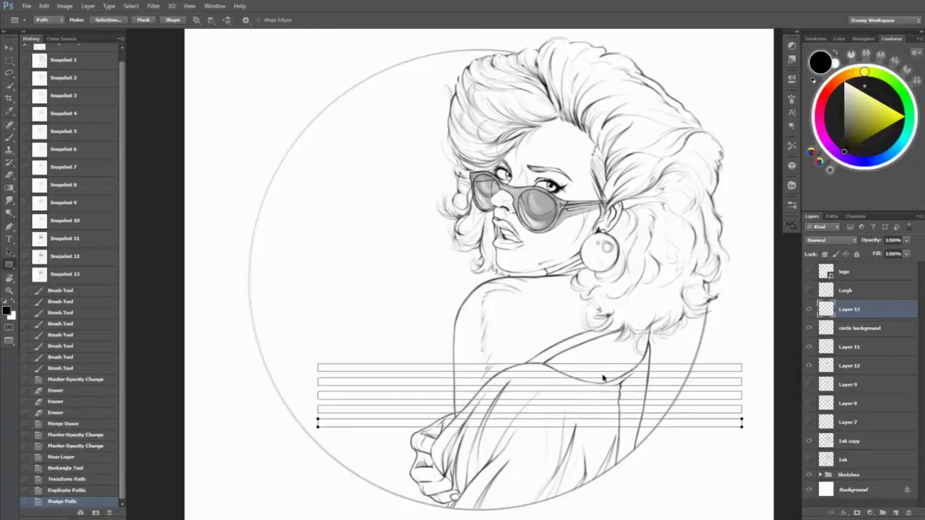
{"action": "key", "text": "alt+shift+Down"}
{"action": "key", "text": "alt+shift+Down"}
{"action": "key", "text": "alt+shift+Down"}
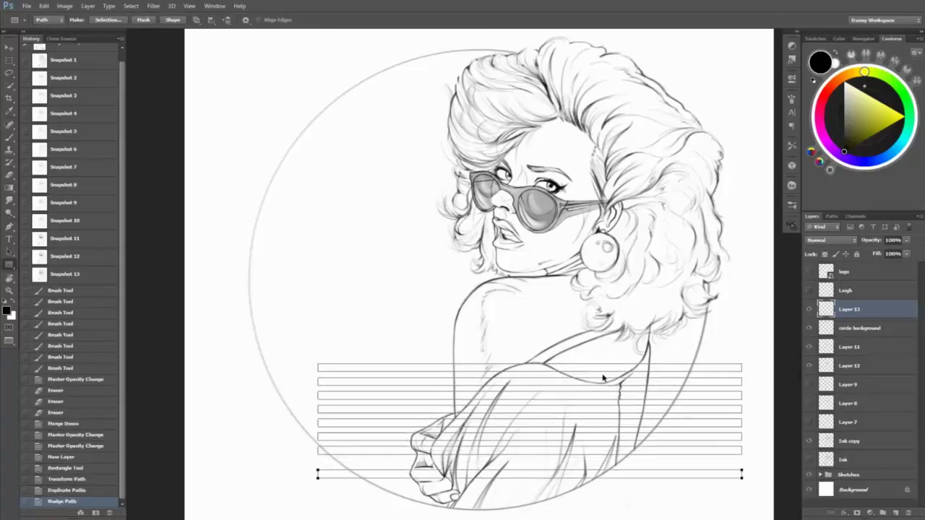
{"action": "key", "text": "alt+shift+Down"}
{"action": "key", "text": "alt+shift+Down"}
{"action": "key", "text": "alt+shift+Down"}
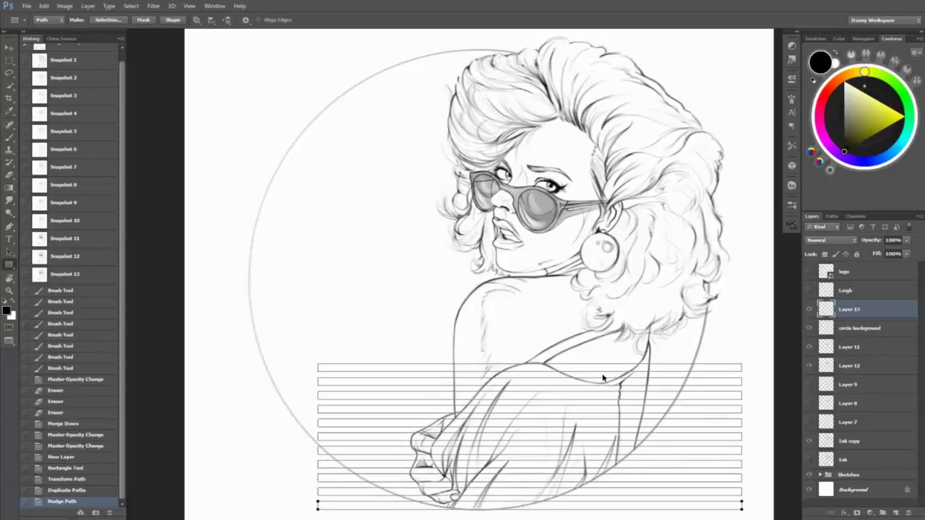
- Move the whole stack of stripe paths slightly down with Free Transform Path
{"action": "right_click", "coordinate": [629, 402]}
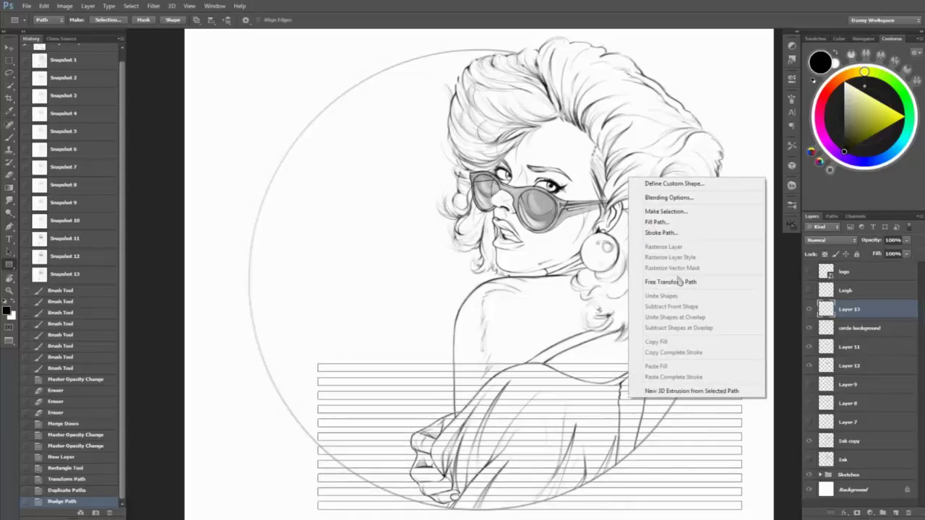
{"action": "left_click", "coordinate": [680, 277]}
{"action": "left_click_drag", "start_coordinate": [640, 382], "coordinate": [642, 409]}
{"action": "key", "text": "Return"}
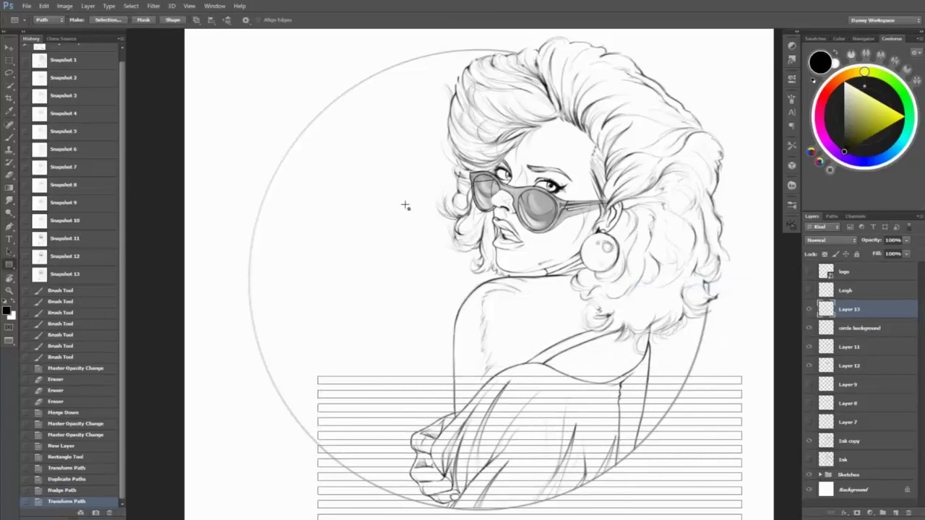
- Set the Pen tool's path operation to Subtract Front Shape
{"action": "scroll", "coordinate": [405, 206], "scroll_direction": "down", "scroll_amount": 1}
{"action": "key", "text": "p"}
{"action": "scroll", "coordinate": [482, 329], "scroll_direction": "down", "scroll_amount": 1}
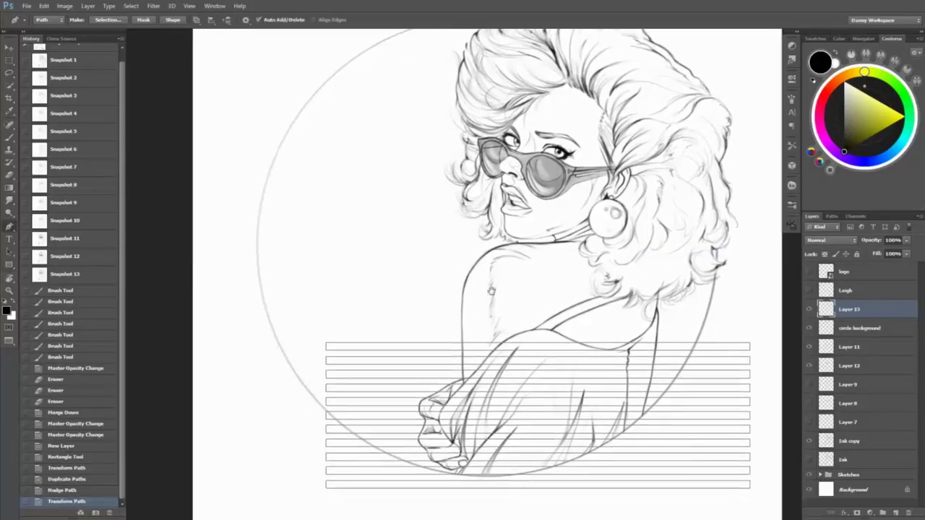
{"action": "left_click", "coordinate": [195, 19]}
{"action": "left_click", "coordinate": [228, 52]}
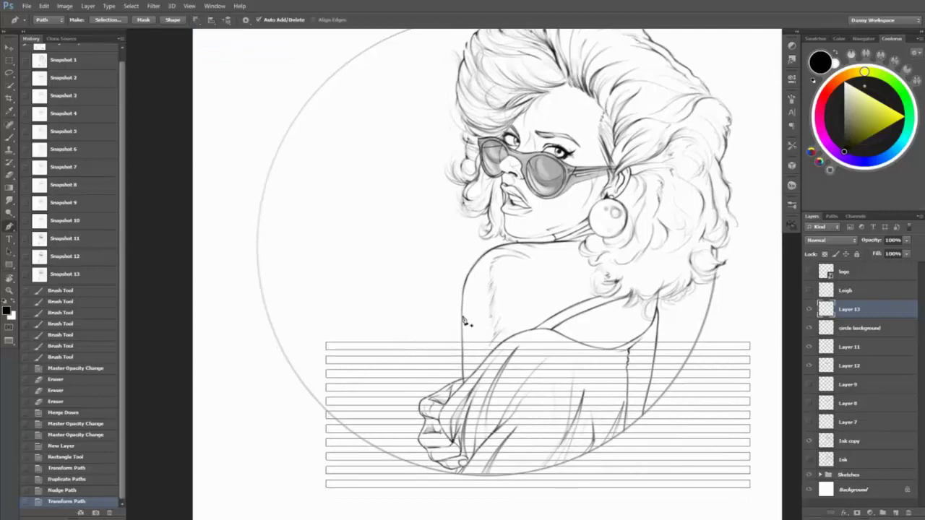
- Stretch the stripe paths leftward so they extend past the circle's left edge
{"action": "scroll", "coordinate": [454, 303], "scroll_direction": "down", "scroll_amount": 1}
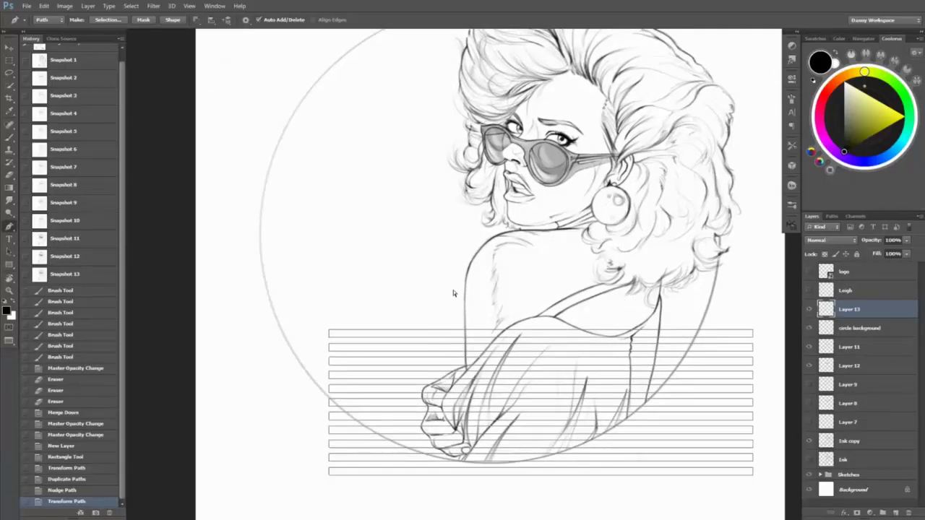
{"action": "key", "text": "ctrl+t"}
{"action": "left_click_drag", "start_coordinate": [329, 403], "coordinate": [212, 365]}
{"action": "key", "text": "Return"}
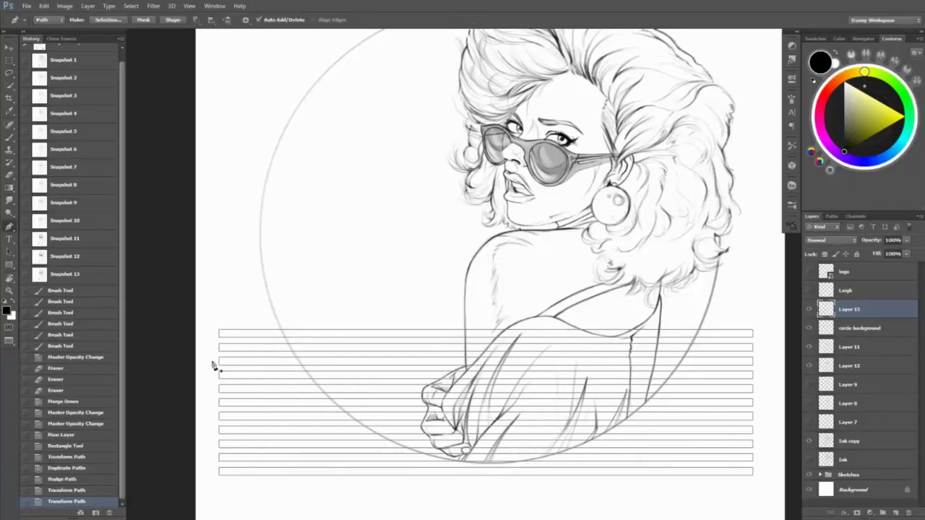
{"action": "scroll", "coordinate": [727, 386], "scroll_direction": "down", "scroll_amount": 1}
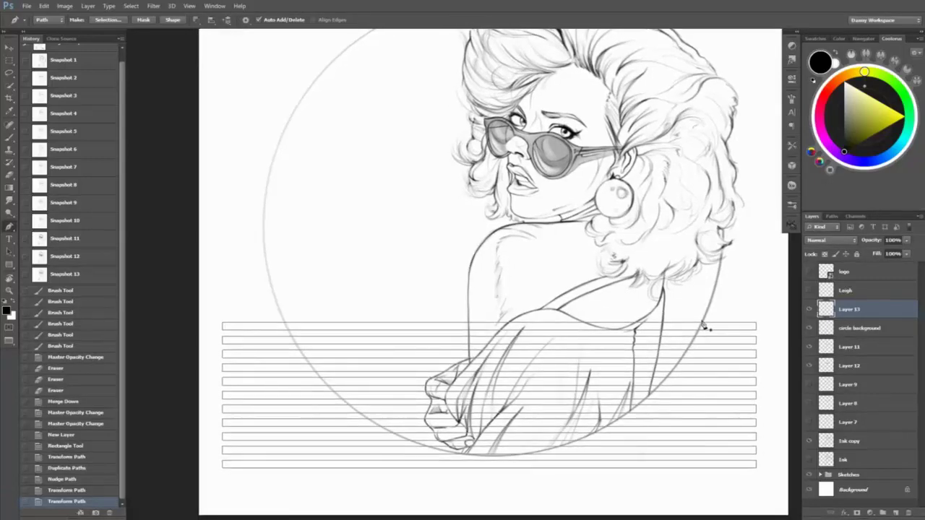
- Try to outline the area outside the circle's lower arc with a subtracting Pen path
{"action": "scroll", "coordinate": [703, 327], "scroll_direction": "up", "scroll_amount": 1}
{"action": "left_click", "coordinate": [702, 331]}
{"action": "scroll", "coordinate": [526, 446], "scroll_direction": "down", "scroll_amount": 1}
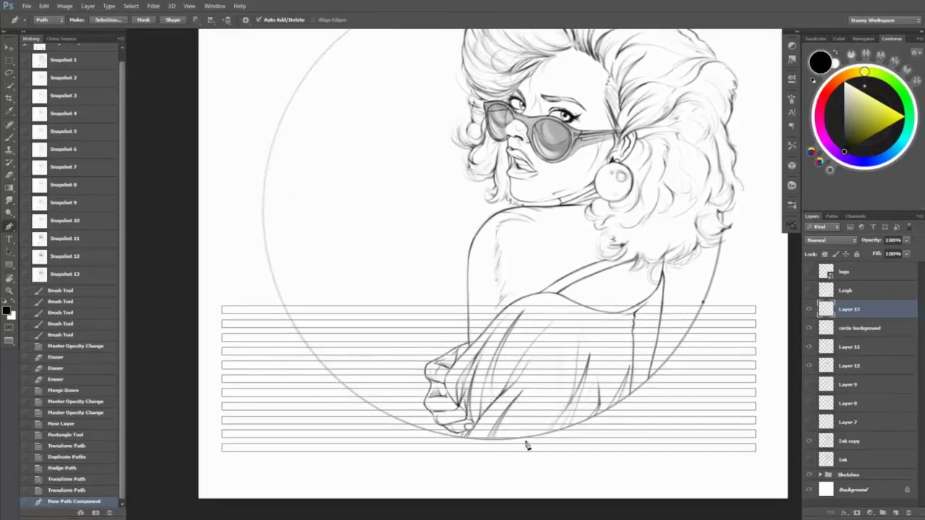
{"action": "left_click_drag", "start_coordinate": [510, 439], "coordinate": [372, 450]}
{"action": "left_click_drag", "start_coordinate": [281, 295], "coordinate": [215, 137]}
{"action": "left_click", "coordinate": [281, 295], "text": "alt"}
{"action": "left_click", "coordinate": [209, 295]}
{"action": "left_click", "coordinate": [213, 490]}
{"action": "left_click", "coordinate": [464, 499]}
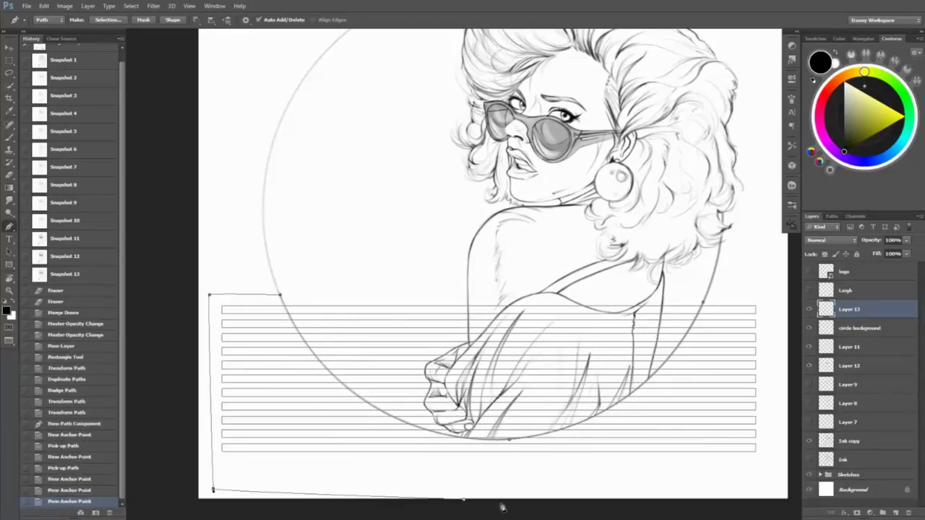
- Undo the Pen path drawn around the circle's lower arc, back to the widened stripes
{"action": "key", "text": "ctrl+alt+z"}
{"action": "key", "text": "ctrl+alt+z"}
{"action": "key", "text": "ctrl+alt+z"}
{"action": "key", "text": "ctrl+alt+z"}
{"action": "key", "text": "ctrl+alt+z"}
{"action": "key", "text": "ctrl+alt+z"}
{"action": "key", "text": "ctrl+alt+z"}
{"action": "key", "text": "ctrl+alt+z"}
- Try a Subtract Front Shape path around the area outside the circle's lower-left arc
{"action": "left_click", "coordinate": [196, 20]}
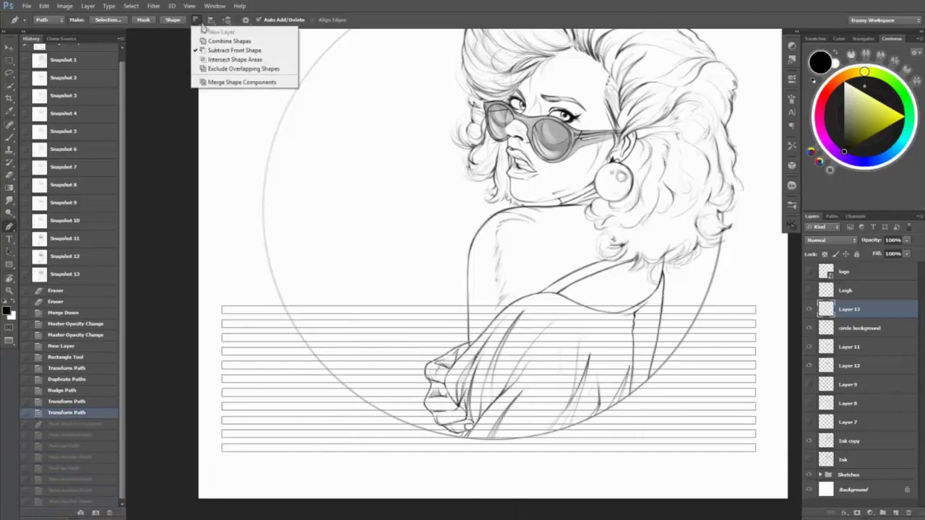
{"action": "left_click", "coordinate": [220, 51]}
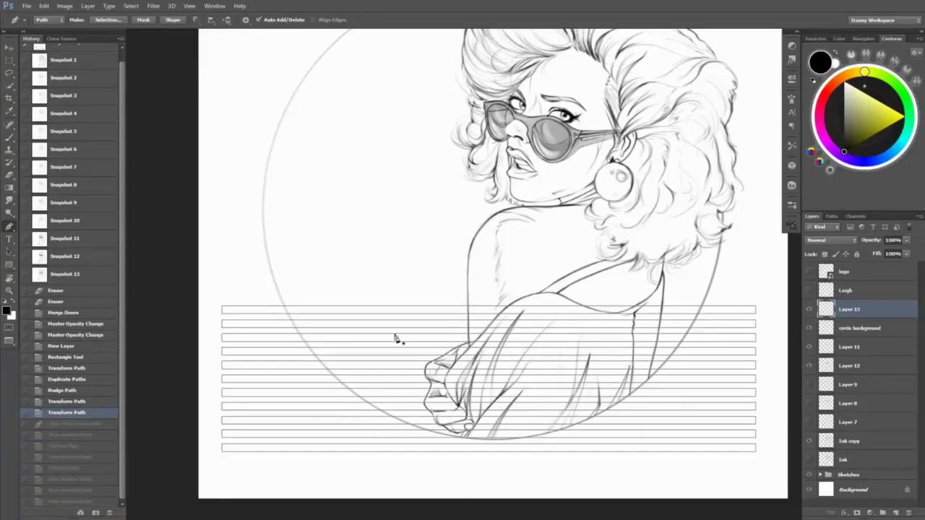
{"action": "left_click", "coordinate": [279, 294]}
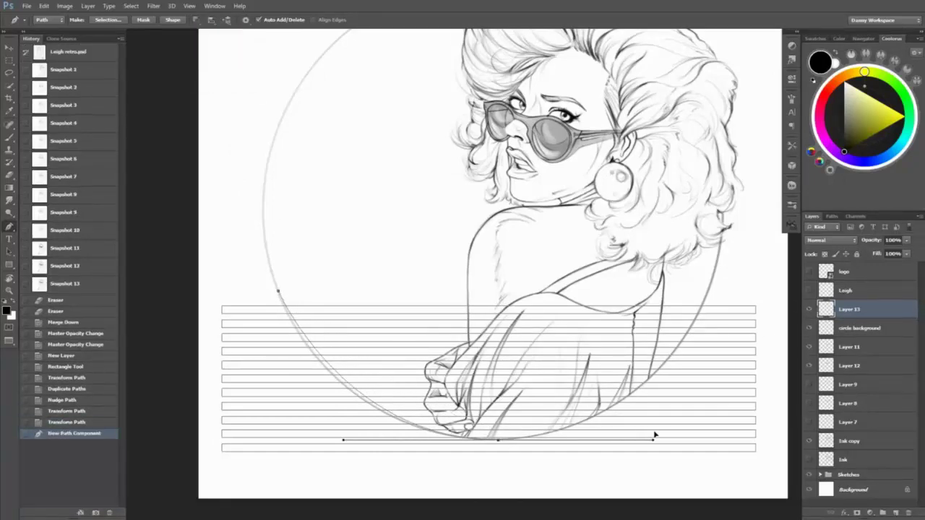
{"action": "left_click", "coordinate": [498, 438]}
{"action": "left_click", "coordinate": [498, 439]}
{"action": "left_click", "coordinate": [498, 463]}
{"action": "left_click", "coordinate": [212, 463]}
{"action": "left_click", "coordinate": [212, 269]}
{"action": "left_click", "coordinate": [280, 294]}
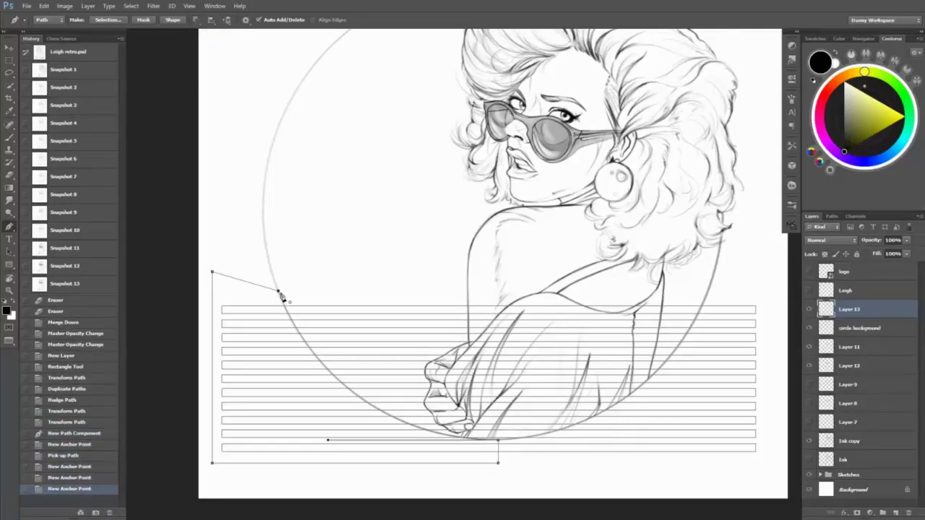
- Undo the subtracting path outside the circle's lower-left arc
{"action": "key", "text": "ctrl+alt+z"}
{"action": "key", "text": "ctrl+alt+z"}
{"action": "key", "text": "ctrl+alt+z"}
{"action": "key", "text": "ctrl+alt+z"}
{"action": "key", "text": "ctrl+alt+z"}
{"action": "key", "text": "ctrl+alt+z"}
{"action": "key", "text": "ctrl+alt+z"}
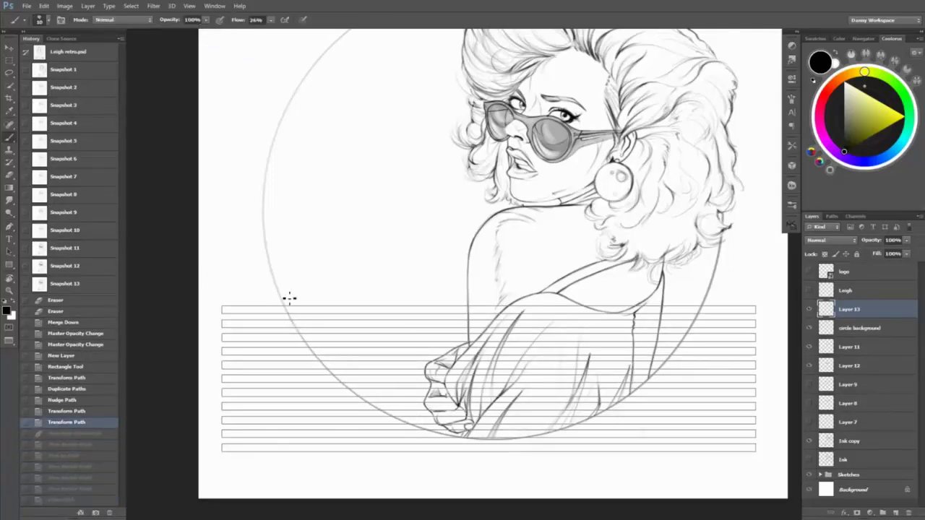
- Stroke the stripe paths with the brush on the new layer
{"action": "right_click", "coordinate": [514, 101]}
{"action": "left_click", "coordinate": [556, 172]}
{"action": "key", "text": "Return"}
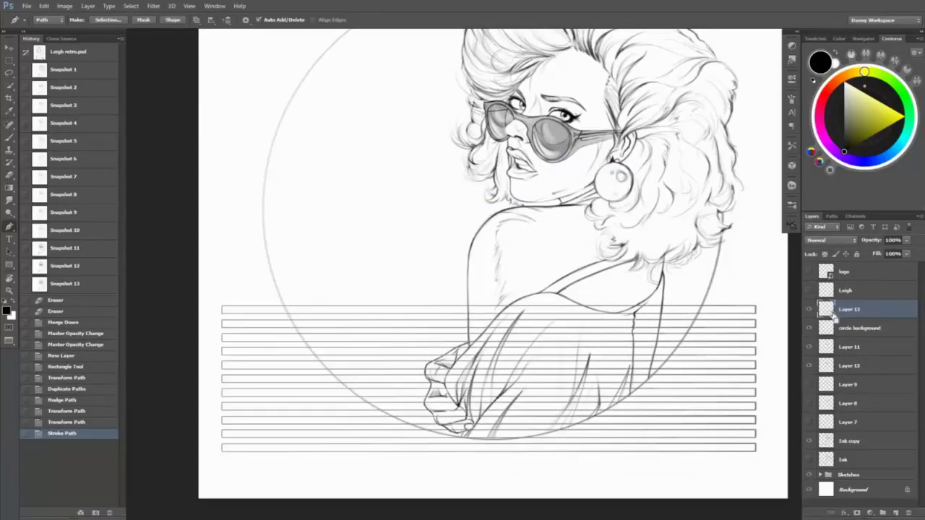
- Transform the stripe paths slightly, stroke them again with the brush, and delete the path
{"action": "key", "text": "ctrl+t"}
{"action": "left_click_drag", "start_coordinate": [834, 317], "coordinate": [361, 441]}
{"action": "key", "text": "Return"}
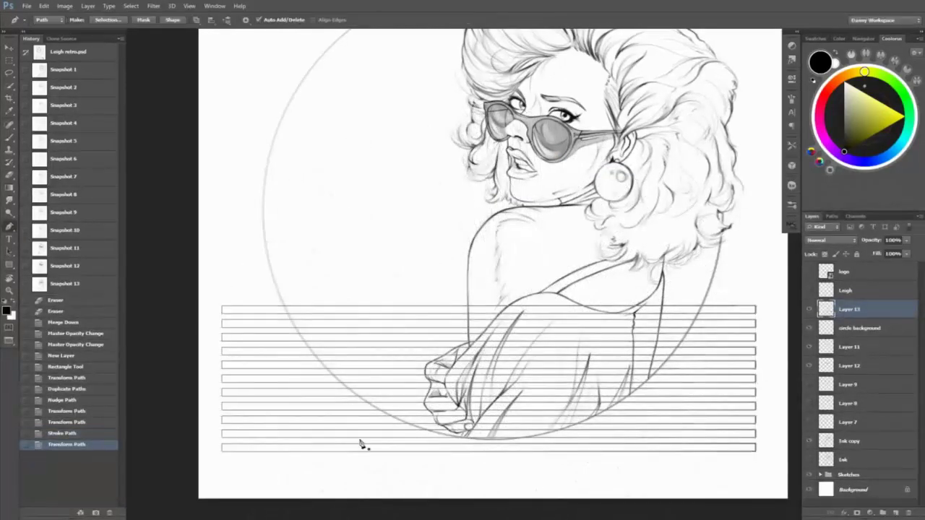
{"action": "right_click", "coordinate": [489, 358]}
{"action": "left_click", "coordinate": [544, 210]}
{"action": "key", "text": "Return"}
{"action": "key", "text": "Delete"}
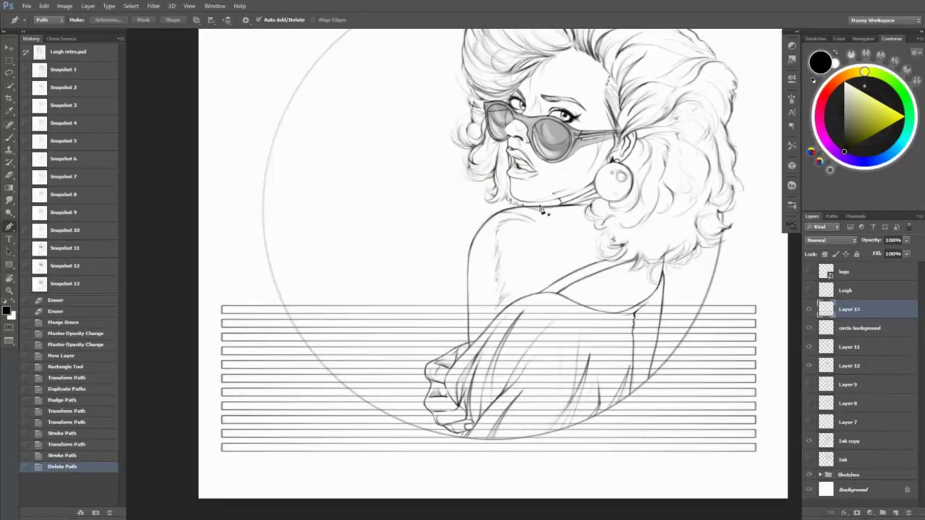
- Trace the circle's lower arc with a Pen path from its right side around to the lower left, adjusting the curve handles
{"action": "left_click_drag", "start_coordinate": [499, 439], "coordinate": [340, 444]}
{"action": "left_click", "coordinate": [499, 440]}
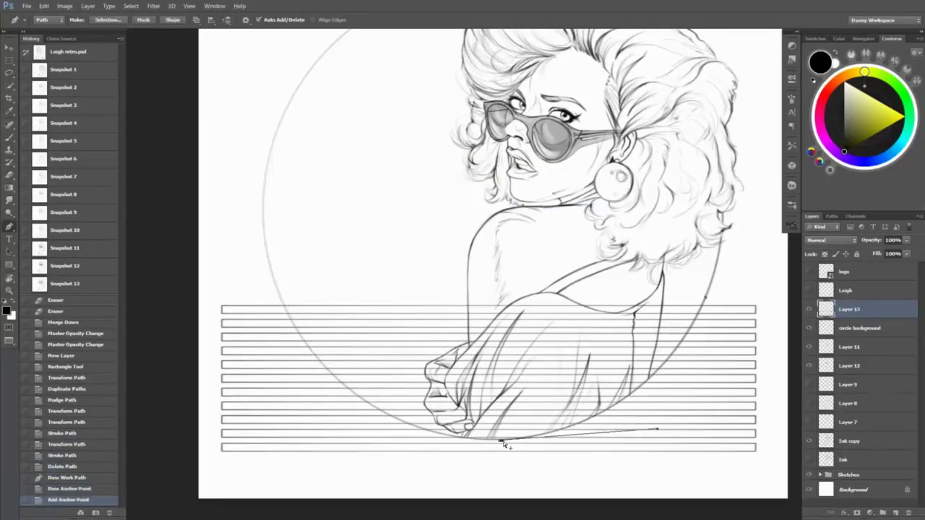
{"action": "left_click_drag", "start_coordinate": [281, 296], "coordinate": [214, 141]}
{"action": "left_click_drag", "start_coordinate": [339, 380], "coordinate": [402, 444]}
{"action": "left_click_drag", "start_coordinate": [337, 380], "coordinate": [265, 310]}
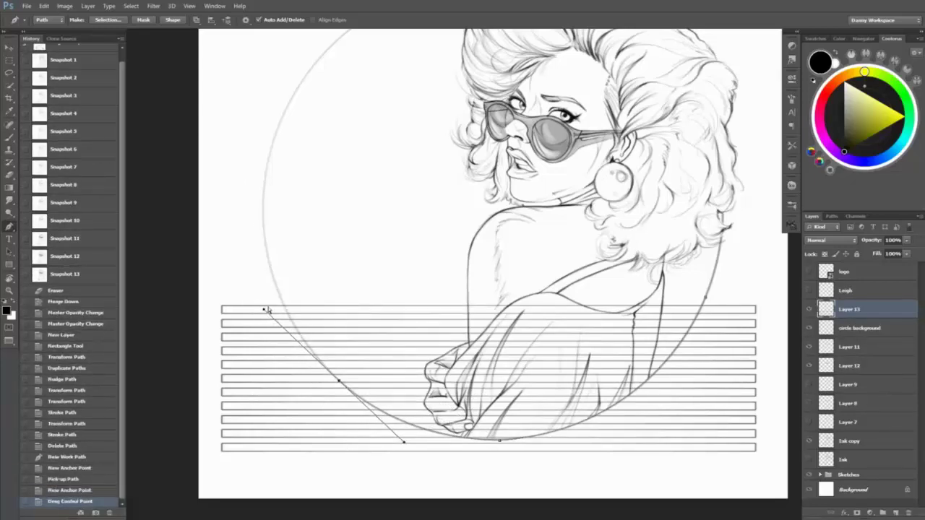
- Continue the path up the circle's left edge and close it around the stripe ends outside the circle
{"action": "left_click_drag", "start_coordinate": [271, 274], "coordinate": [250, 207]}
{"action": "left_click", "coordinate": [272, 274], "text": "alt"}
{"action": "left_click", "coordinate": [193, 275]}
{"action": "left_click", "coordinate": [204, 493]}
{"action": "left_click", "coordinate": [757, 493]}
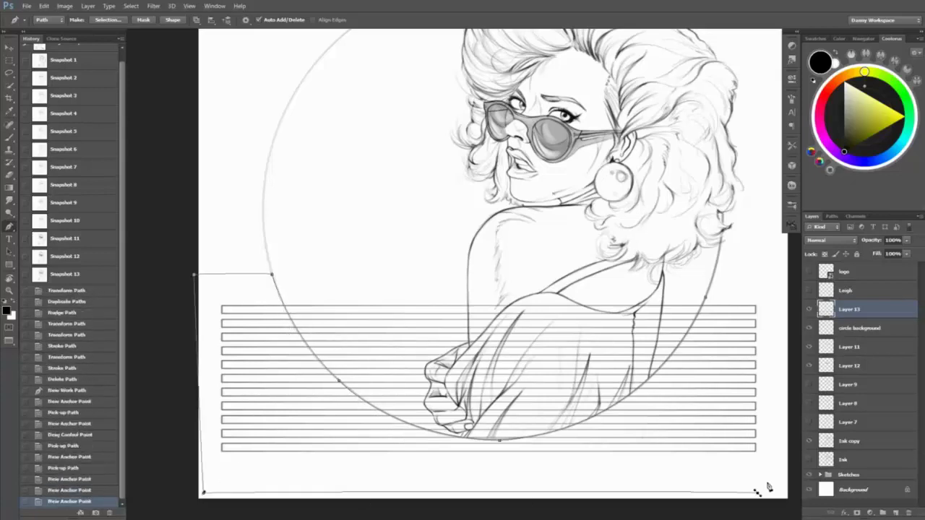
{"action": "left_click", "coordinate": [777, 468]}
{"action": "left_click_drag", "start_coordinate": [752, 257], "coordinate": [719, 270]}
{"action": "left_click", "coordinate": [710, 305]}
- Convert the closed path to a selection, delete the stripes outside the circle, and deselect
{"action": "key", "text": "ctrl+Return"}
{"action": "key", "text": "Delete"}
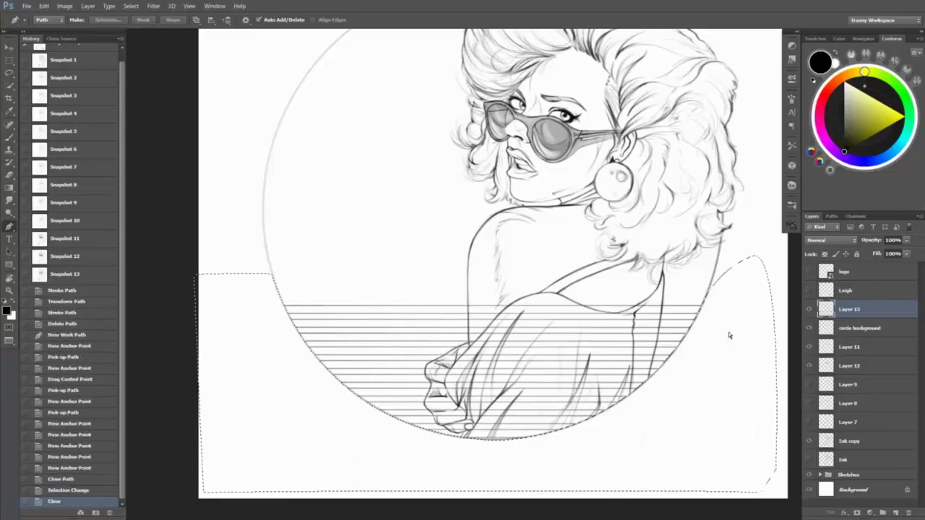
{"action": "key", "text": "ctrl+d"}
- Duplicate the Ink copy layer and record a history snapshot
{"action": "left_click_drag", "start_coordinate": [599, 283], "coordinate": [562, 307]}
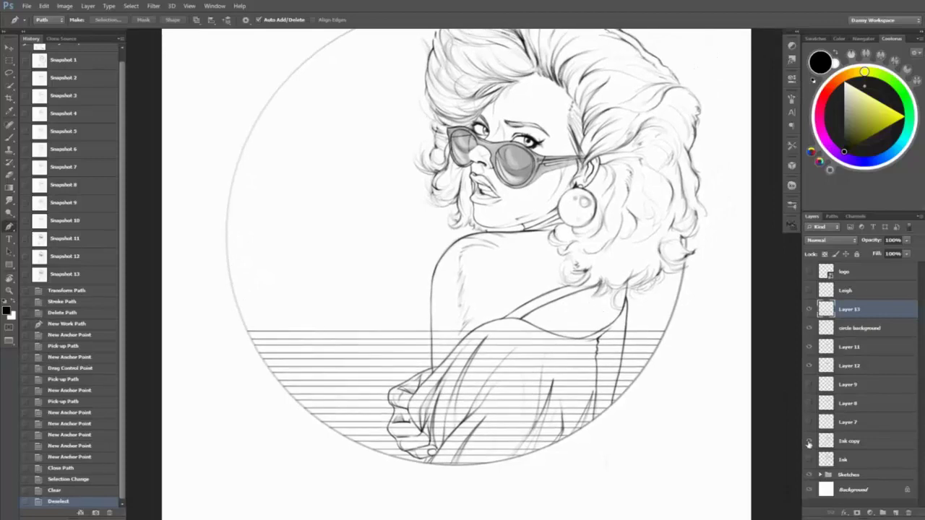
{"action": "left_click", "coordinate": [844, 441]}
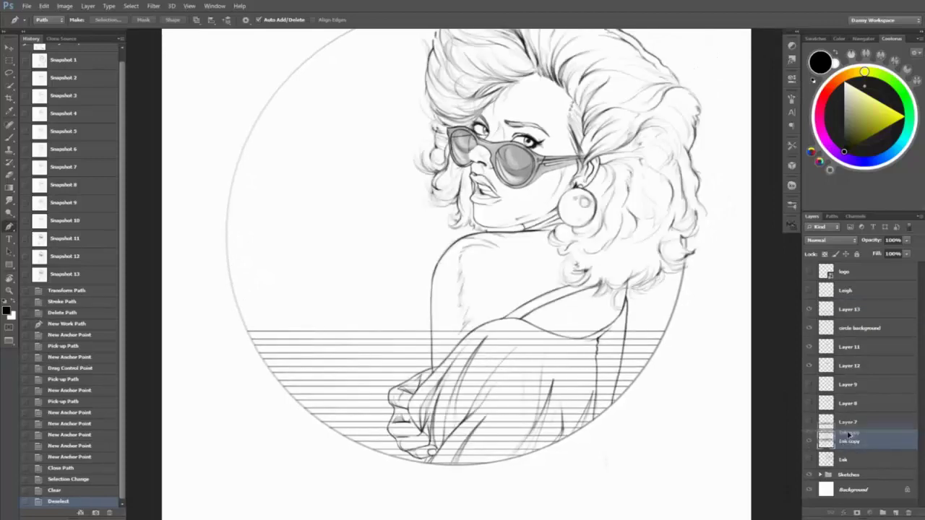
{"action": "key", "text": "ctrl+j"}
{"action": "left_click", "coordinate": [95, 514]}
{"action": "key", "text": "r"}
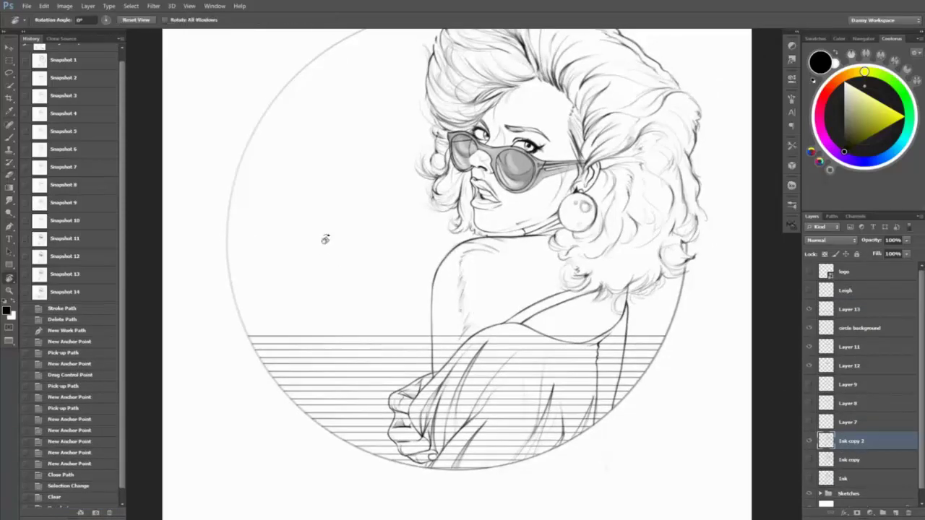
{"action": "left_click_drag", "start_coordinate": [324, 238], "coordinate": [473, 122]}
{"action": "key", "text": "v"}
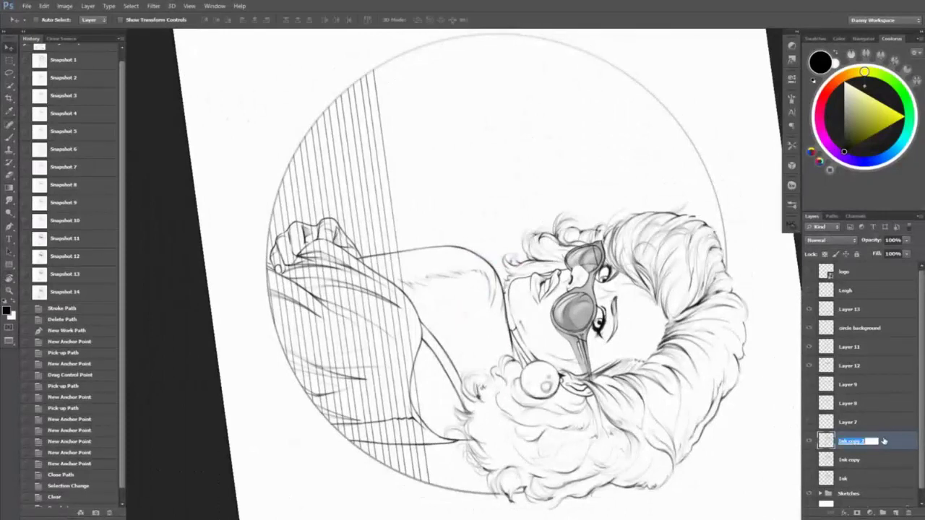
{"action": "key", "text": "Return"}
- Set the opacity of the stripes layer, Layer 13, to 60%
{"action": "left_click", "coordinate": [850, 310]}
{"action": "key", "text": "3"}
{"action": "key", "text": "0"}
{"action": "key", "text": "7"}
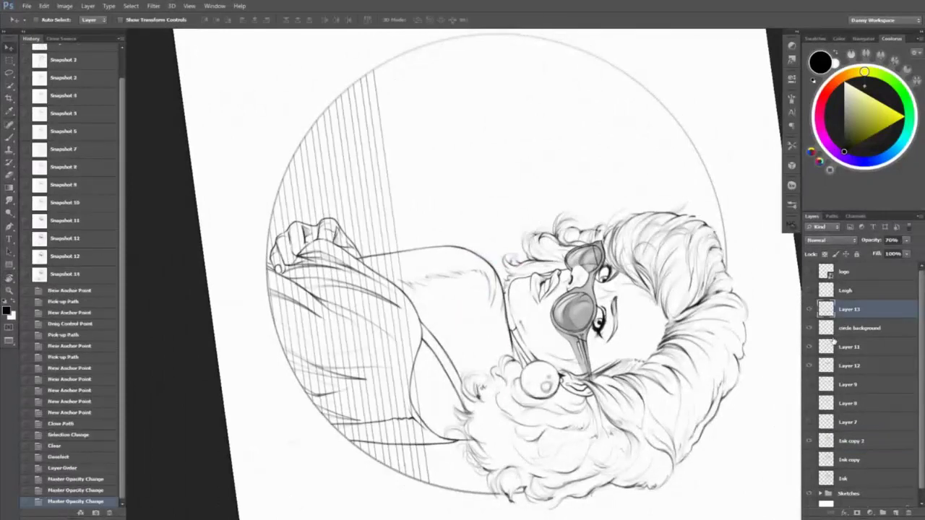
- Record a snapshot and try to erase the ink lines on Ink copy 2 in alternate stripe bands across the hand and dress with a smaller eraser
{"action": "left_click", "coordinate": [850, 441]}
{"action": "left_click", "coordinate": [95, 513]}
{"action": "key", "text": "e"}
{"action": "key", "text": "bracketleft"}
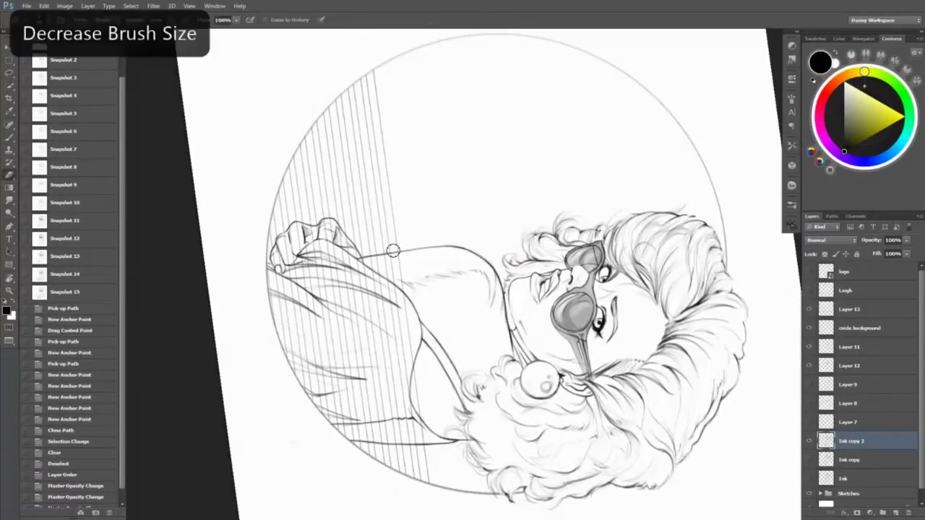
{"action": "key", "text": "bracketleft"}
{"action": "left_click_drag", "start_coordinate": [268, 244], "coordinate": [277, 325]}
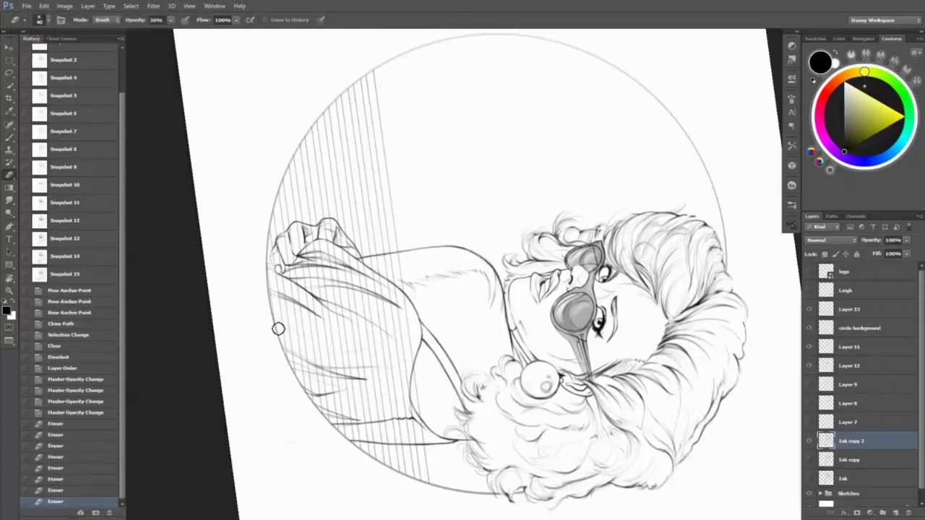
{"action": "right_click", "coordinate": [267, 259]}
{"action": "key", "text": "Escape"}
{"action": "left_click_drag", "start_coordinate": [267, 259], "coordinate": [272, 276]}
{"action": "key", "text": "bracketleft"}
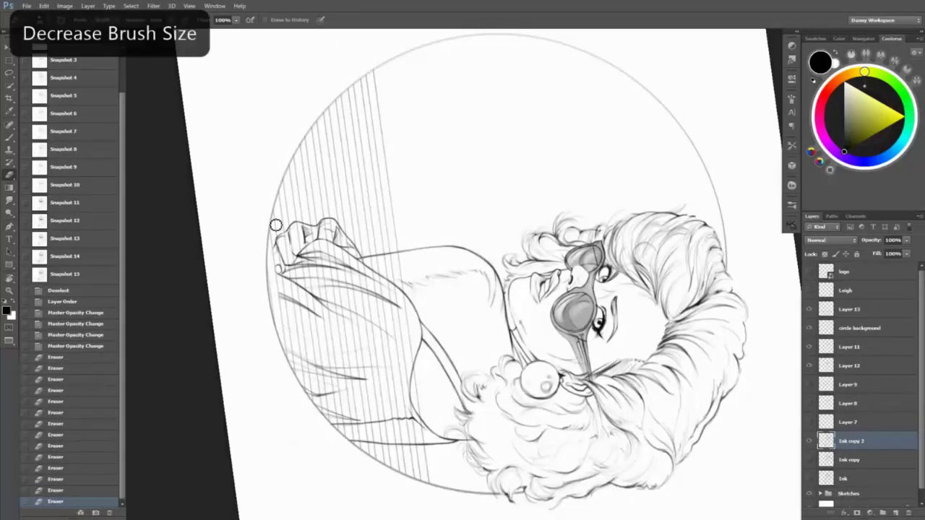
{"action": "left_click_drag", "start_coordinate": [275, 224], "coordinate": [282, 207]}
{"action": "left_click_drag", "start_coordinate": [279, 243], "coordinate": [286, 249]}
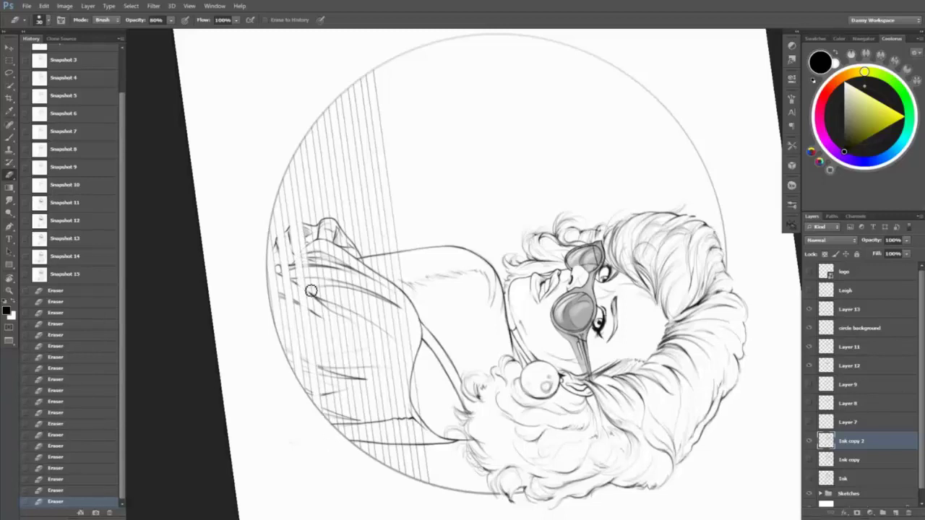
- Undo the erasures on the duplicated ink layer by reverting to Snapshot 15
{"action": "key", "text": "ctrl+alt+z"}
{"action": "key", "text": "ctrl+alt+z"}
{"action": "key", "text": "ctrl+alt+z"}
{"action": "key", "text": "ctrl+alt+z"}
{"action": "key", "text": "ctrl+alt+z"}
{"action": "key", "text": "ctrl+alt+z"}
{"action": "key", "text": "ctrl+alt+z"}
{"action": "key", "text": "ctrl+alt+z"}
{"action": "key", "text": "ctrl+alt+z"}
{"action": "key", "text": "ctrl+alt+z"}
{"action": "key", "text": "ctrl+alt+z"}
{"action": "key", "text": "ctrl+alt+z"}
{"action": "key", "text": "ctrl+alt+z"}
{"action": "key", "text": "ctrl+alt+z"}
{"action": "key", "text": "ctrl+alt+z"}
{"action": "key", "text": "ctrl+alt+z"}
{"action": "key", "text": "ctrl+alt+z"}
{"action": "key", "text": "ctrl+alt+z"}
{"action": "key", "text": "ctrl+alt+z"}
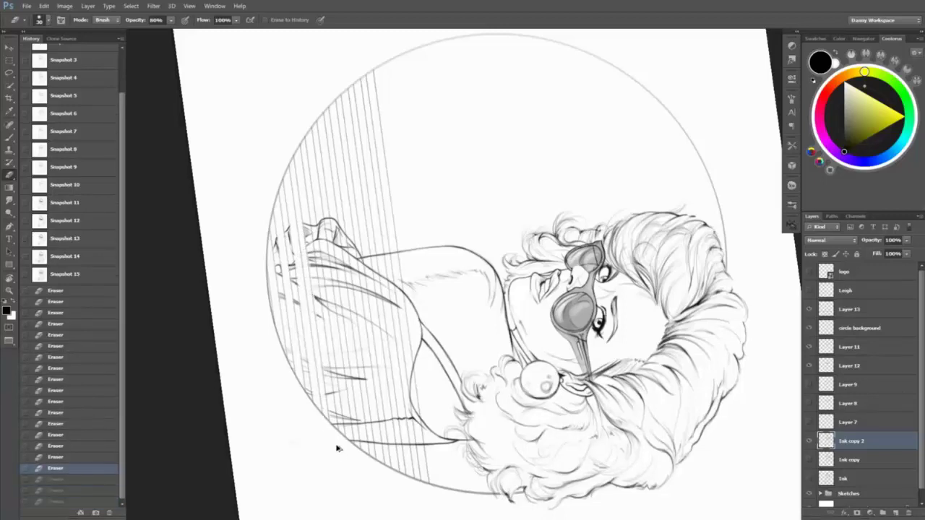
{"action": "left_click", "coordinate": [76, 278]}
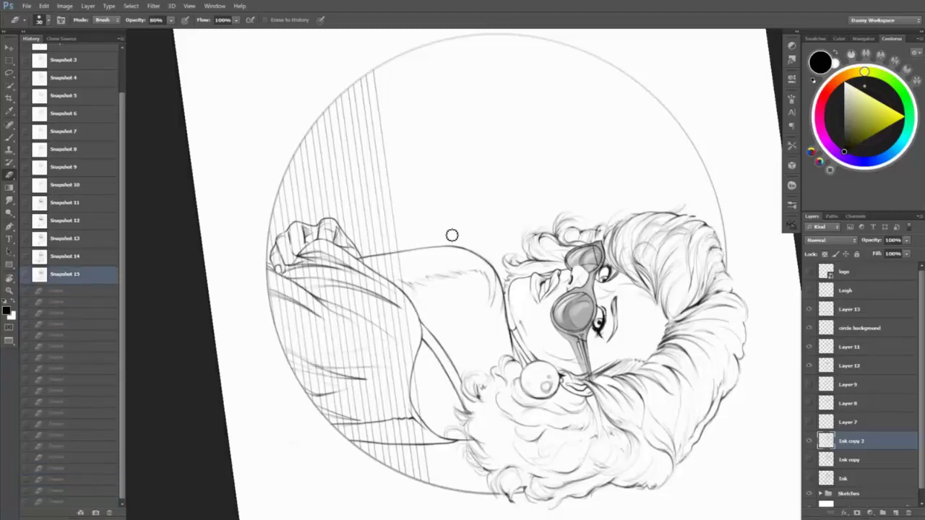
- Reset the rotated view and delete the Ink copy 2 layer
{"action": "key", "text": "Escape"}
{"action": "right_click", "coordinate": [480, 334]}
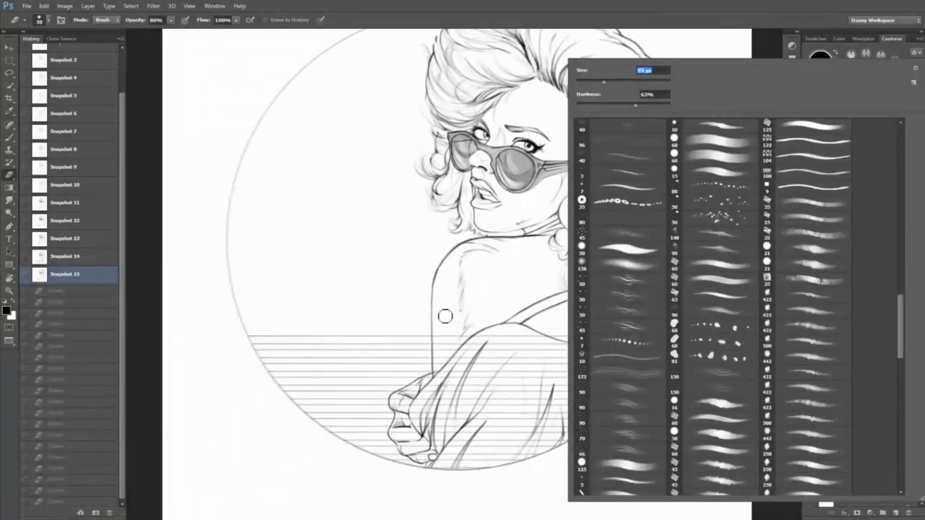
{"action": "key", "text": "Escape"}
{"action": "key", "text": "Delete"}
- On Layer 13, erase the stripes that run across the woman's arm and hands
{"action": "left_click", "coordinate": [847, 309]}
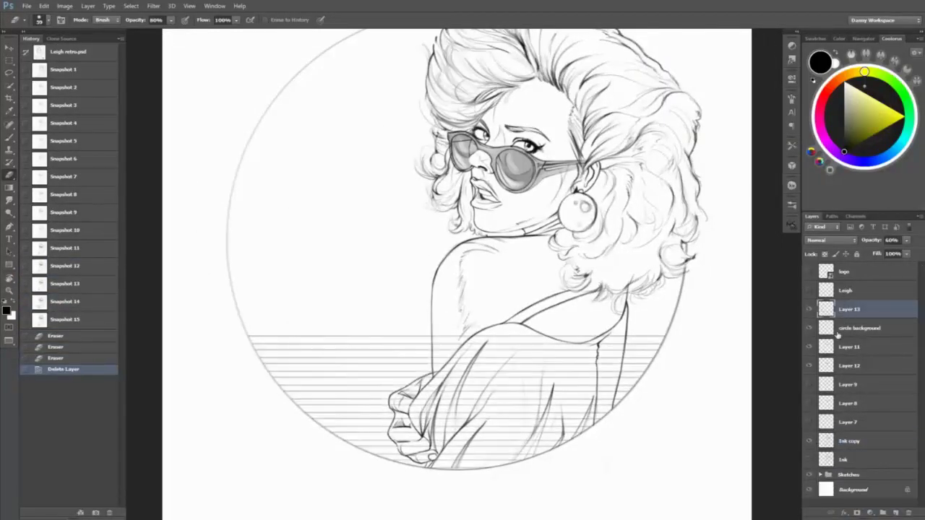
{"action": "left_click_drag", "start_coordinate": [659, 339], "coordinate": [635, 382]}
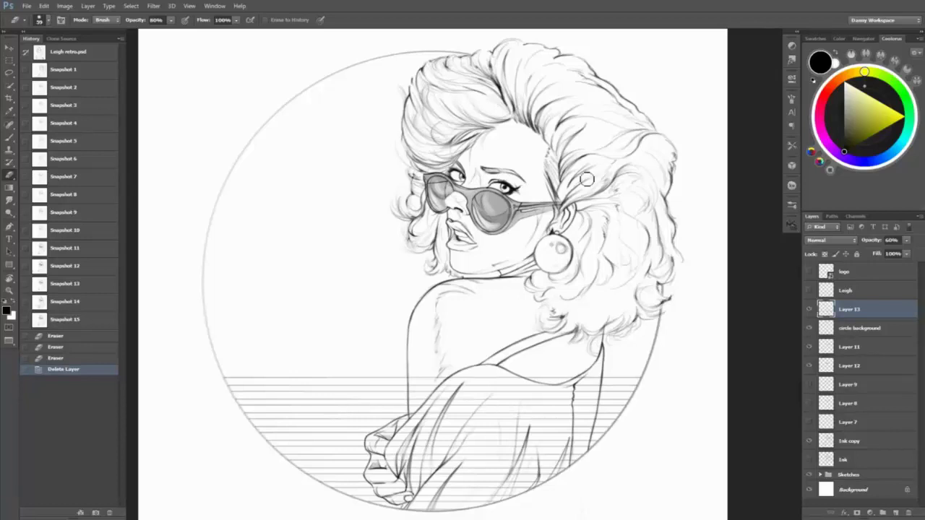
{"action": "scroll", "coordinate": [587, 179], "scroll_direction": "down", "scroll_amount": 2}
{"action": "left_click_drag", "start_coordinate": [423, 330], "coordinate": [431, 372]}
{"action": "key", "text": "z"}
{"action": "left_click", "coordinate": [437, 335]}
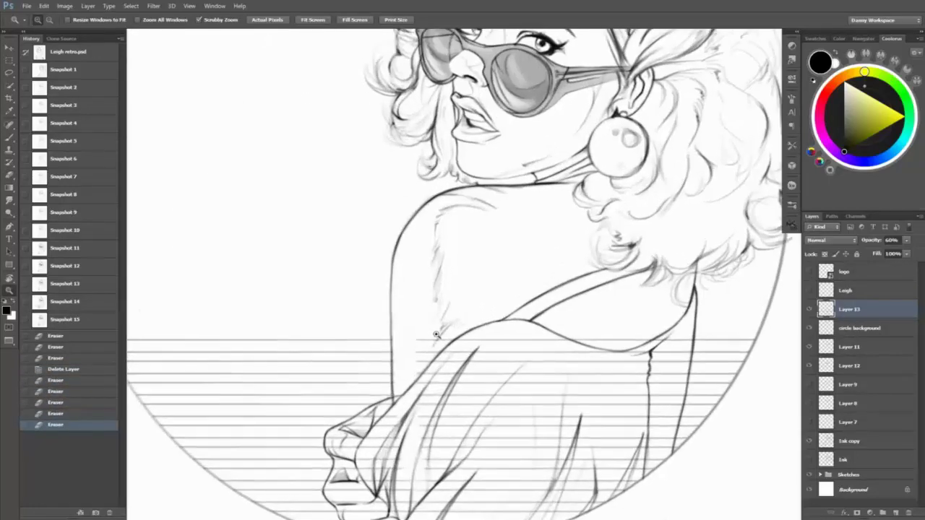
{"action": "key", "text": "e"}
{"action": "left_click_drag", "start_coordinate": [423, 456], "coordinate": [438, 467]}
{"action": "scroll", "coordinate": [431, 463], "scroll_direction": "down", "scroll_amount": 3}
{"action": "mouse_move", "coordinate": [361, 455]}
{"action": "left_mouse_down"}
{"action": "mouse_move", "coordinate": [366, 463]}
{"action": "mouse_move", "coordinate": [459, 416]}
{"action": "mouse_move", "coordinate": [394, 410]}
{"action": "mouse_move", "coordinate": [342, 389]}
{"action": "mouse_move", "coordinate": [388, 385]}
{"action": "left_mouse_up"}
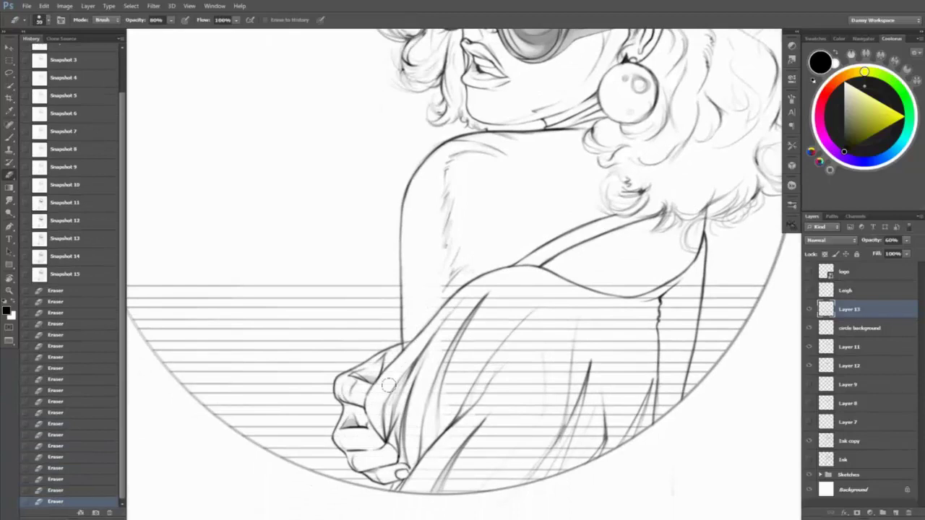
- Enlarge the eraser and remove the stripes running across the dress and back
{"action": "right_click", "coordinate": [531, 368]}
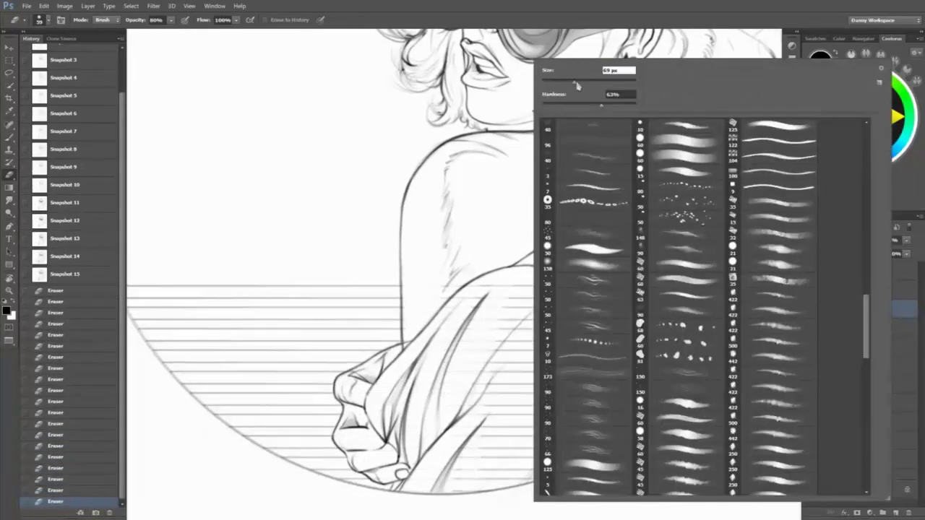
{"action": "key", "text": "Return"}
{"action": "mouse_move", "coordinate": [506, 398]}
{"action": "left_mouse_down"}
{"action": "mouse_move", "coordinate": [564, 304]}
{"action": "mouse_move", "coordinate": [622, 311]}
{"action": "mouse_move", "coordinate": [576, 365]}
{"action": "mouse_move", "coordinate": [669, 362]}
{"action": "mouse_move", "coordinate": [615, 423]}
{"action": "mouse_move", "coordinate": [647, 370]}
{"action": "left_mouse_up"}
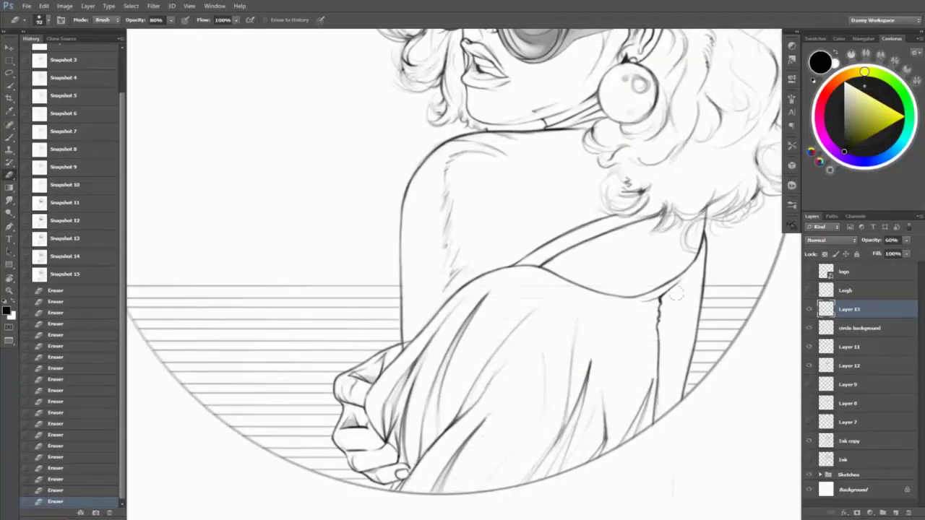
- On the Ink copy layer, clean up the stray ink at the dress edge beside the wrist with a small eraser
{"action": "left_click", "coordinate": [849, 441]}
{"action": "right_click", "coordinate": [457, 343]}
{"action": "key", "text": "Return"}
{"action": "scroll", "coordinate": [409, 349], "scroll_direction": "up", "scroll_amount": 3}
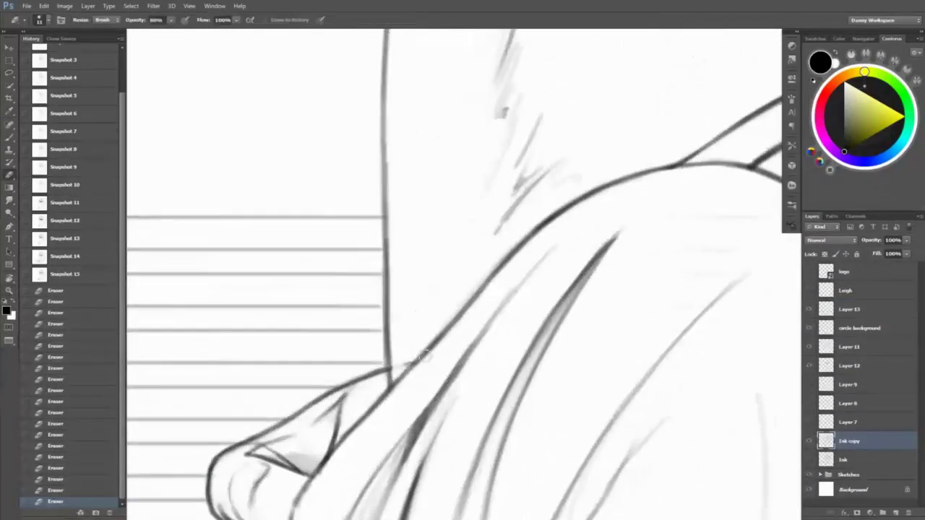
{"action": "key", "text": "z"}
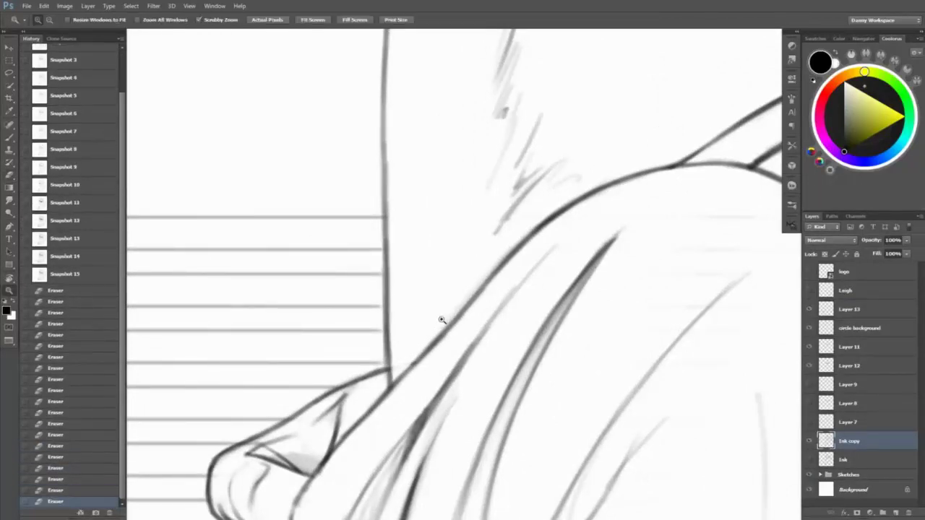
{"action": "left_click_drag", "start_coordinate": [441, 321], "coordinate": [553, 342]}
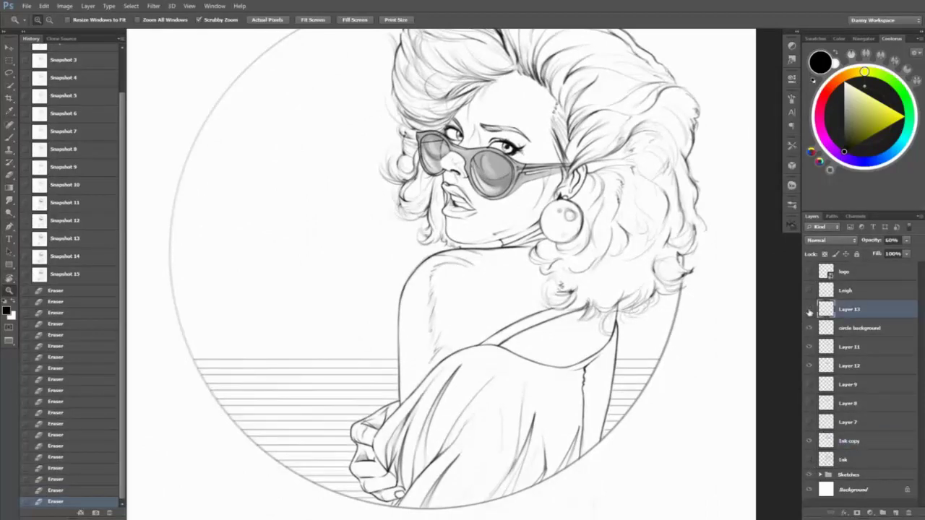
- On the circle background layer, start erasing gaps in the lower-left outline between alternate stripes, undoing misplaced strokes
{"action": "left_click", "coordinate": [849, 310]}
{"action": "left_click", "coordinate": [853, 328]}
{"action": "key", "text": "r"}
{"action": "mouse_move", "coordinate": [312, 256]}
{"action": "left_mouse_down"}
{"action": "mouse_move", "coordinate": [318, 229]}
{"action": "mouse_move", "coordinate": [299, 335]}
{"action": "mouse_move", "coordinate": [275, 292]}
{"action": "left_mouse_up"}
{"action": "key", "text": "b"}
{"action": "right_click", "coordinate": [299, 335]}
{"action": "key", "text": "Escape"}
{"action": "key", "text": "ctrl+alt+z"}
{"action": "key", "text": "ctrl+alt+z"}
{"action": "key", "text": "ctrl+alt+z"}
{"action": "key", "text": "ctrl+alt+z"}
{"action": "key", "text": "ctrl+alt+z"}
{"action": "key", "text": "ctrl+alt+z"}
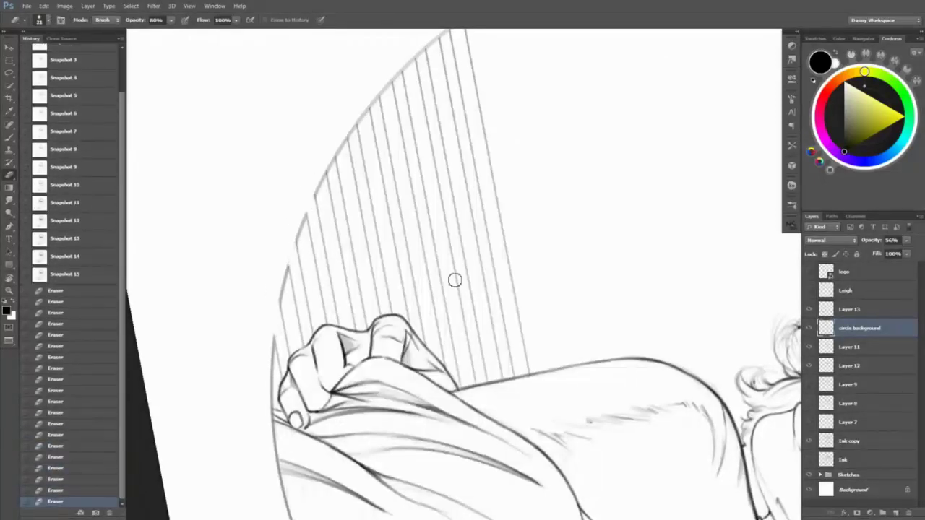
- Erase the remaining gaps in the circle's left outline between alternate stripe pairs, up to the top stripe
{"action": "left_click_drag", "start_coordinate": [335, 180], "coordinate": [332, 156]}
{"action": "mouse_move", "coordinate": [330, 203]}
{"action": "left_mouse_down"}
{"action": "mouse_move", "coordinate": [355, 114]}
{"action": "mouse_move", "coordinate": [378, 112]}
{"action": "mouse_move", "coordinate": [401, 68]}
{"action": "mouse_move", "coordinate": [421, 82]}
{"action": "mouse_move", "coordinate": [434, 37]}
{"action": "mouse_move", "coordinate": [427, 77]}
{"action": "left_mouse_up"}
{"action": "scroll", "coordinate": [434, 109], "scroll_direction": "up", "scroll_amount": 3}
{"action": "key", "text": "Escape"}
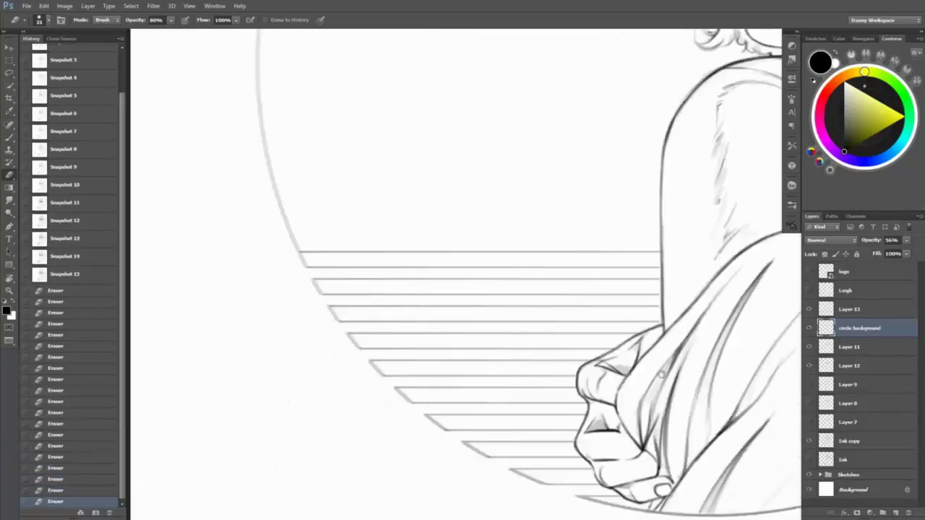
{"action": "key", "text": "z"}
{"action": "left_click", "coordinate": [375, 353], "text": "alt"}
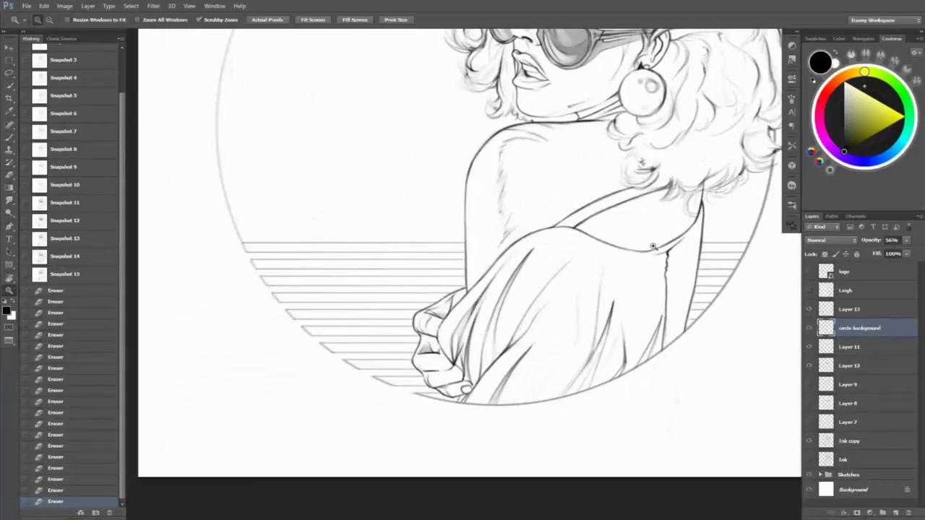
- Erase matching gaps in the circle's right outline between alternate stripe pairs, down to the dress
{"action": "key", "text": "e"}
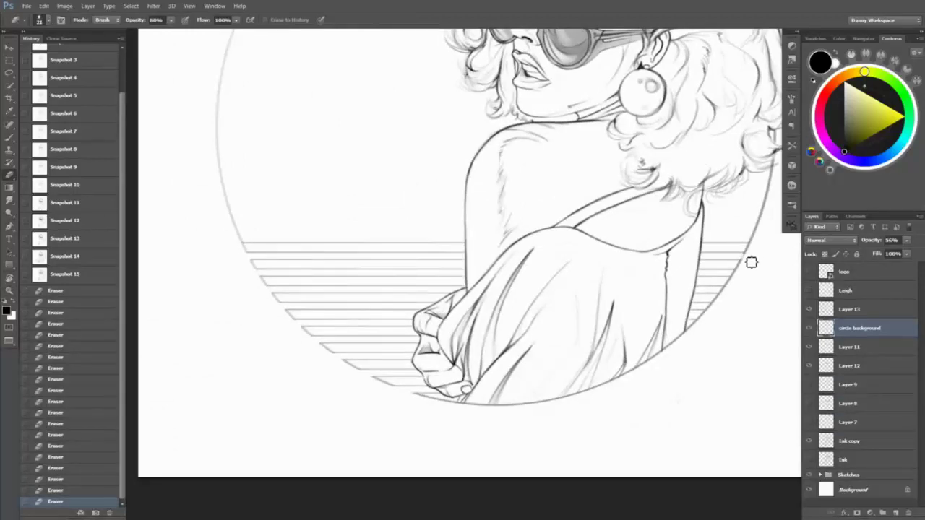
{"action": "scroll", "coordinate": [748, 262], "scroll_direction": "up", "scroll_amount": 2}
{"action": "left_click", "coordinate": [555, 384]}
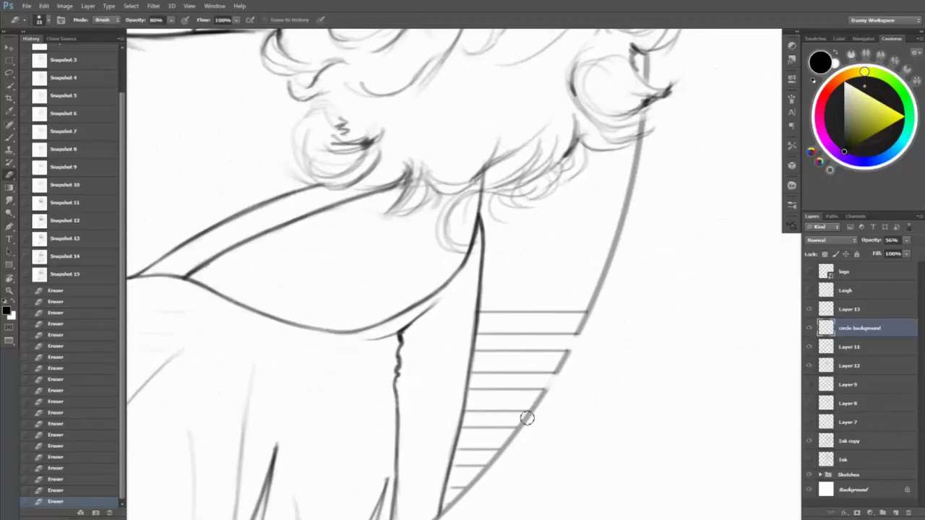
{"action": "left_click", "coordinate": [527, 419]}
{"action": "left_click", "coordinate": [506, 456]}
{"action": "key", "text": "r"}
{"action": "mouse_move", "coordinate": [585, 475]}
{"action": "left_mouse_down"}
{"action": "mouse_move", "coordinate": [506, 434]}
{"action": "mouse_move", "coordinate": [315, 383]}
{"action": "mouse_move", "coordinate": [324, 402]}
{"action": "left_mouse_up"}
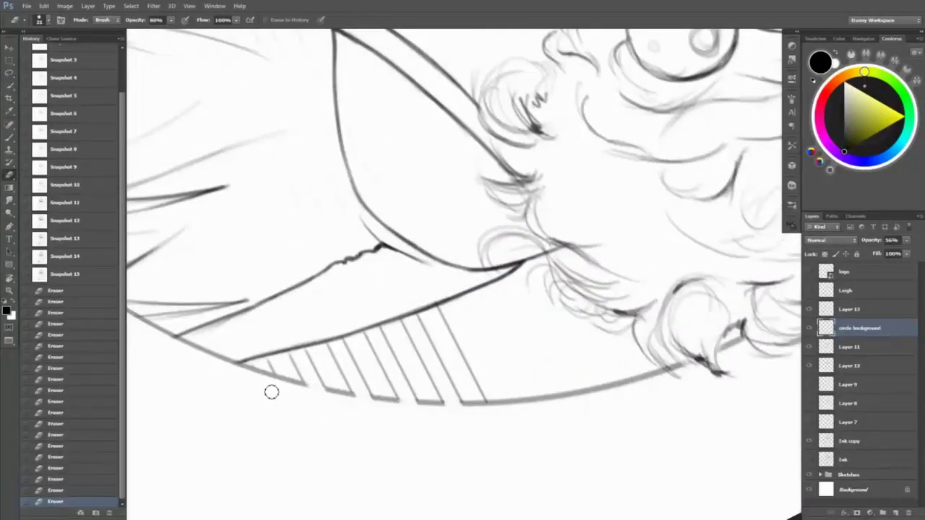
{"action": "left_click_drag", "start_coordinate": [271, 391], "coordinate": [293, 417]}
- On Layer 13, lighten the top stripe with the eraser near the circle's left edge
{"action": "left_click", "coordinate": [850, 310]}
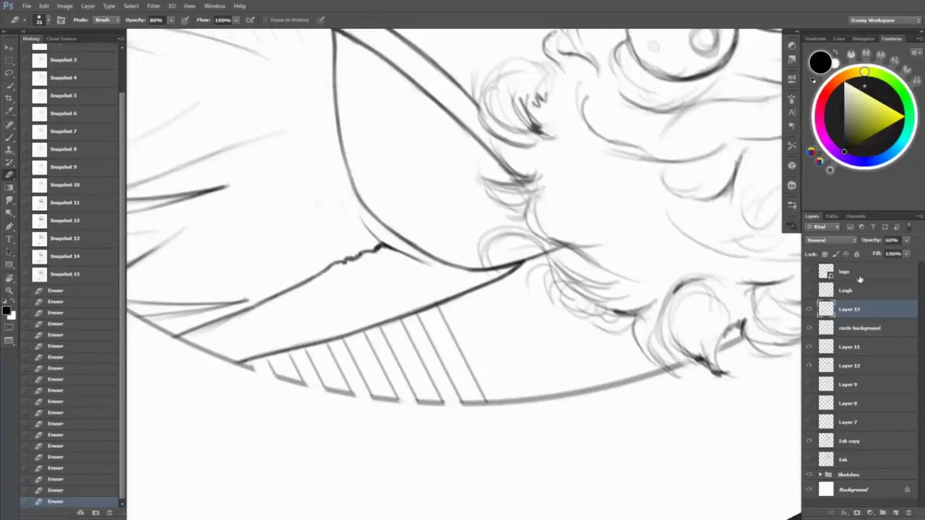
{"action": "left_click_drag", "start_coordinate": [483, 396], "coordinate": [444, 307]}
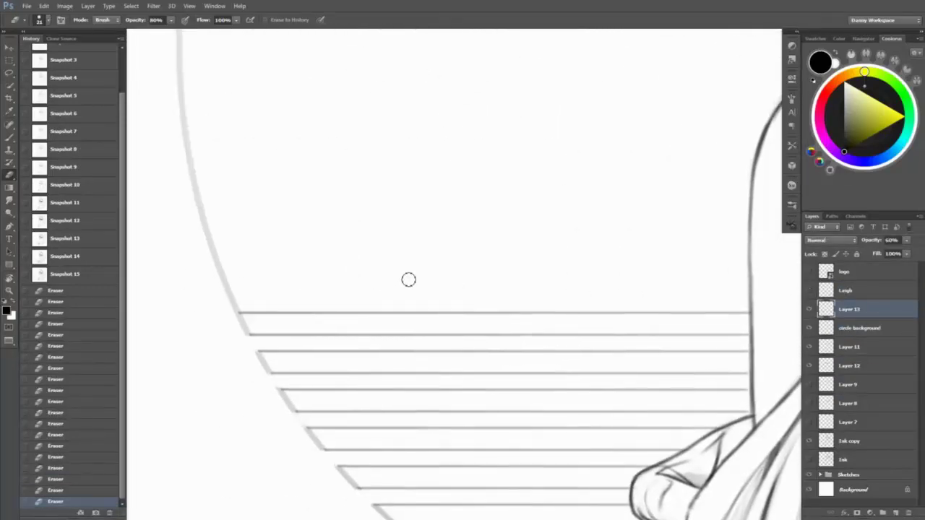
{"action": "key", "text": "z"}
{"action": "left_click", "coordinate": [394, 224]}
{"action": "key", "text": "r"}
{"action": "mouse_move", "coordinate": [398, 158]}
{"action": "left_mouse_down"}
{"action": "mouse_move", "coordinate": [446, 134]}
{"action": "mouse_move", "coordinate": [427, 102]}
{"action": "left_mouse_up"}
{"action": "key", "text": "e"}
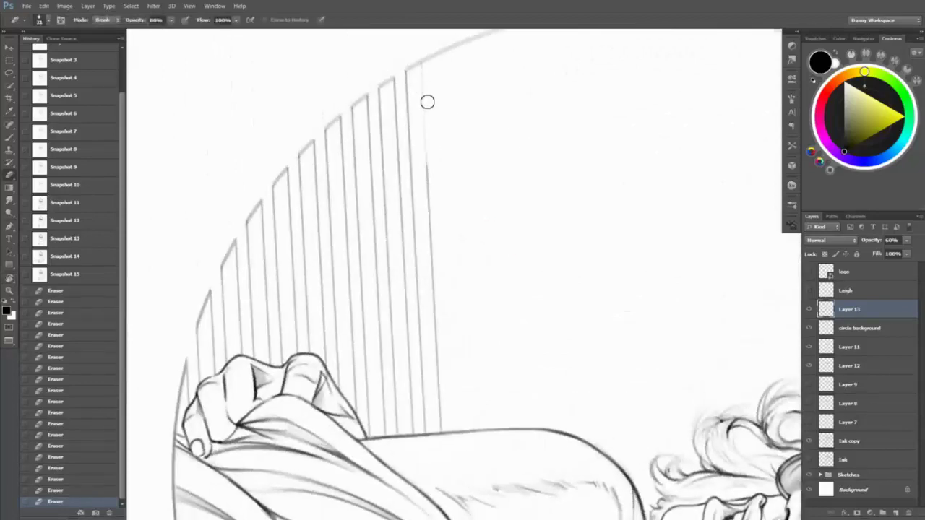
{"action": "key", "text": "z"}
{"action": "key", "text": "ctrl+0"}
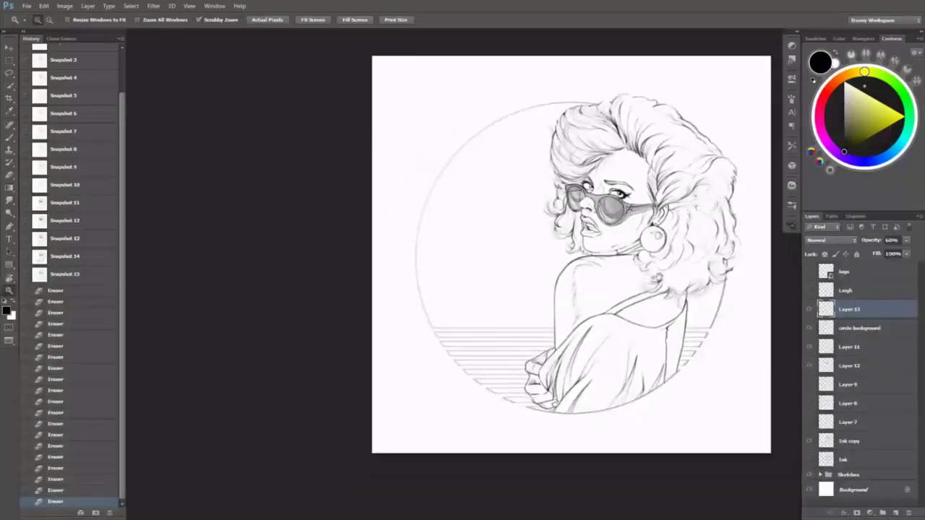
{"action": "mouse_move", "coordinate": [658, 278]}
{"action": "left_mouse_down"}
{"action": "mouse_move", "coordinate": [759, 280]}
{"action": "mouse_move", "coordinate": [665, 285]}
{"action": "left_mouse_up"}
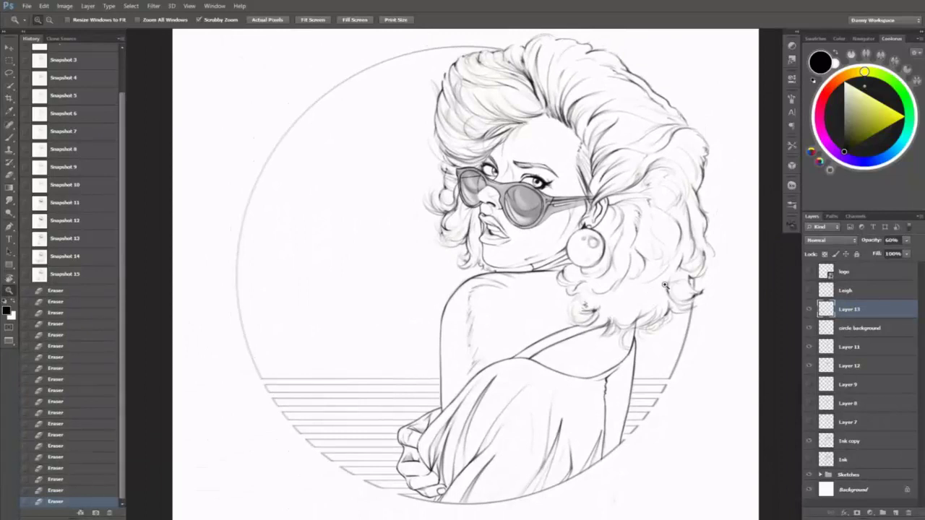
- Record a history snapshot and merge Layer 13 down into the circle background layer
{"action": "left_click", "coordinate": [95, 513]}
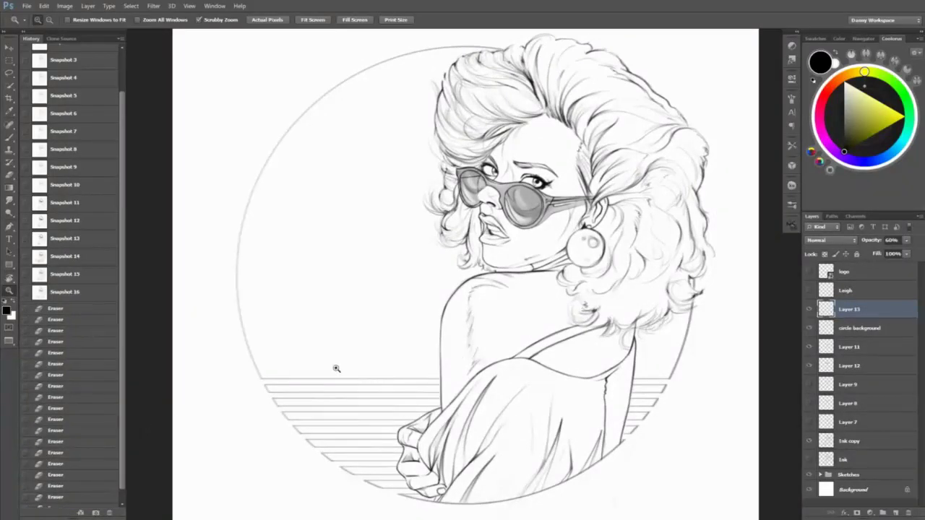
{"action": "left_click_drag", "start_coordinate": [371, 357], "coordinate": [385, 334]}
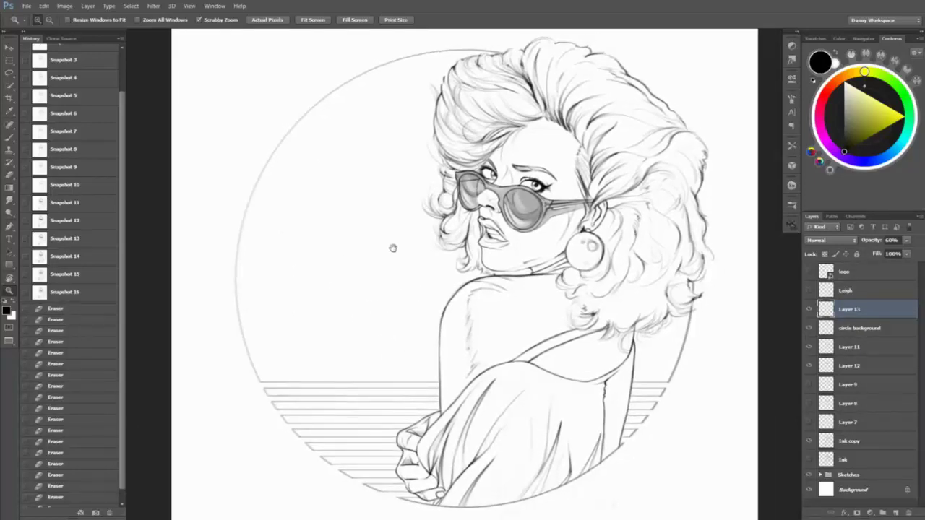
{"action": "key", "text": "ctrl+e"}
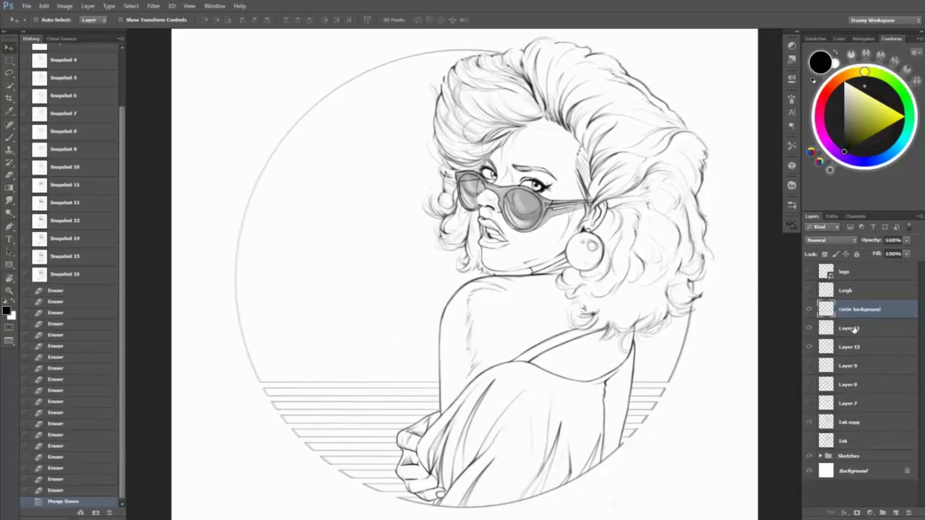
- Toggle Layer 12's visibility to check its sunglasses shading, and rename the layer "shades"
{"action": "left_click", "coordinate": [831, 330]}
{"action": "left_click", "coordinate": [810, 347]}
{"action": "left_click", "coordinate": [810, 347]}
{"action": "left_click", "coordinate": [810, 347]}
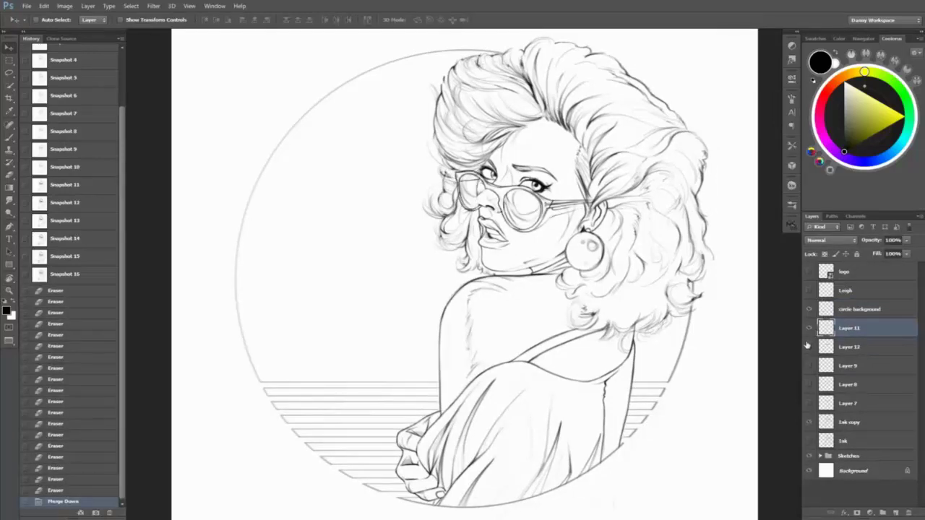
{"action": "left_click", "coordinate": [810, 347]}
{"action": "left_click", "coordinate": [810, 347]}
{"action": "double_click", "coordinate": [850, 347]}
{"action": "type", "text": "shades"}
{"action": "key", "text": "Return"}
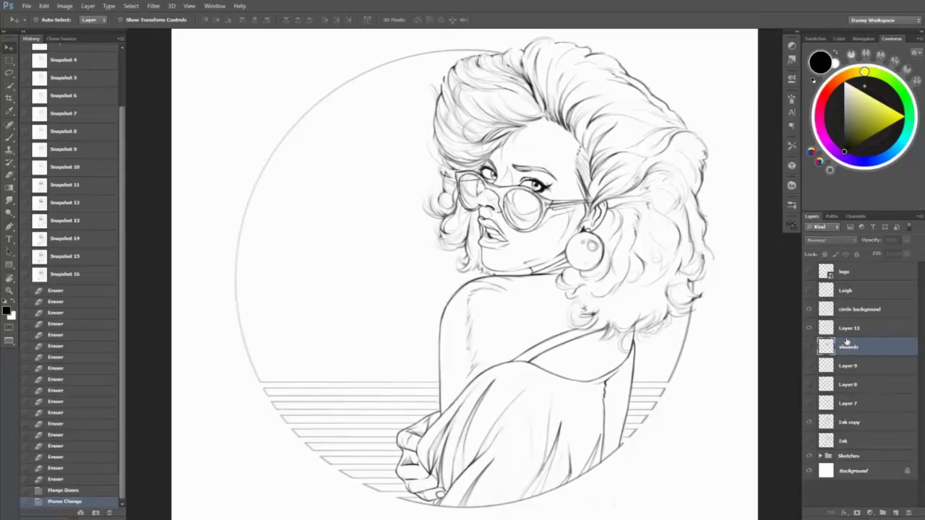
{"action": "double_click", "coordinate": [849, 353]}
{"action": "type", "text": "shades"}
{"action": "key", "text": "Return"}
- On the circle background layer, erase the stray stripe and outline bits where the circle meets the dress's lower right edge
{"action": "left_click_drag", "start_coordinate": [671, 353], "coordinate": [663, 357]}
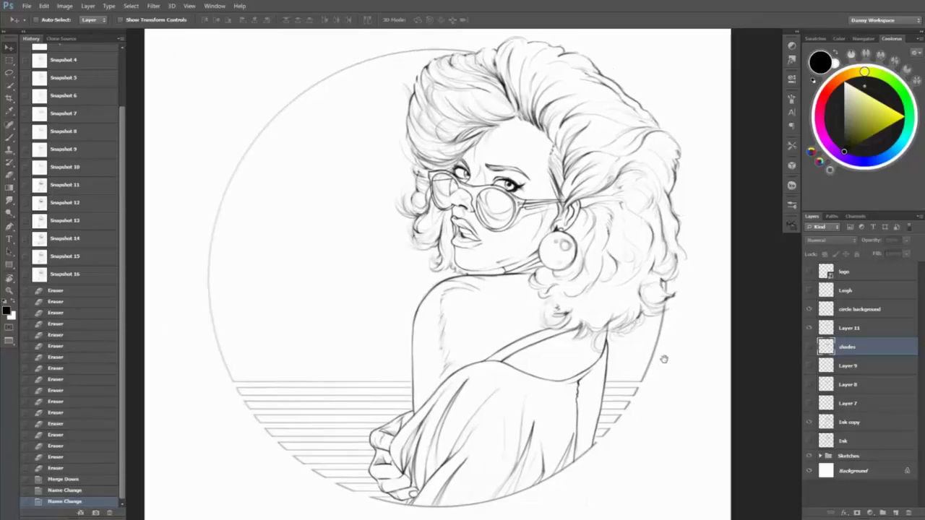
{"action": "scroll", "coordinate": [669, 371], "scroll_direction": "up", "scroll_amount": 3}
{"action": "key", "text": "alt+]"}
{"action": "key", "text": "alt+]"}
{"action": "key", "text": "e"}
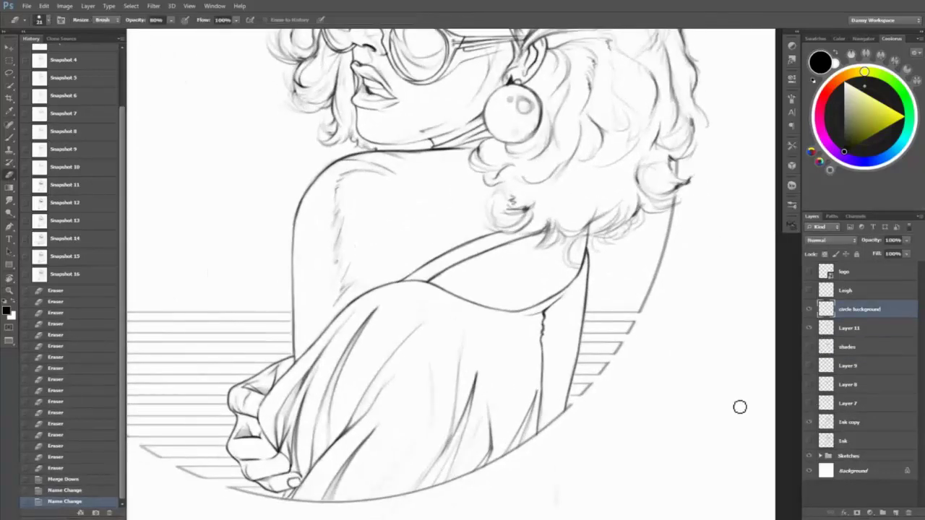
{"action": "left_click_drag", "start_coordinate": [574, 412], "coordinate": [573, 422]}
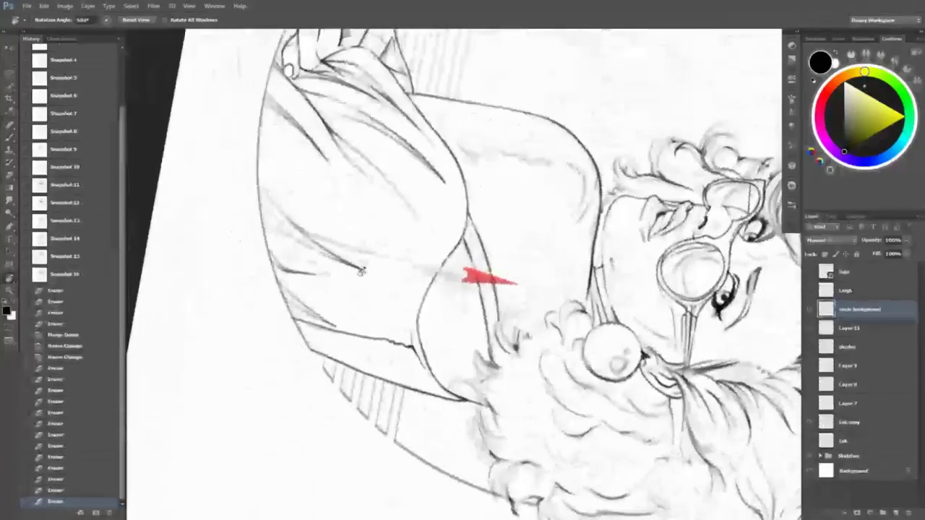
- Redraw the ends of the lowest right-hand stripes with the brush up to the dress edge and erase the overlap inside the dress
{"action": "mouse_move", "coordinate": [448, 303]}
{"action": "left_mouse_down"}
{"action": "mouse_move", "coordinate": [338, 462]}
{"action": "mouse_move", "coordinate": [320, 443]}
{"action": "mouse_move", "coordinate": [321, 414]}
{"action": "left_mouse_up"}
{"action": "key", "text": "bracketleft"}
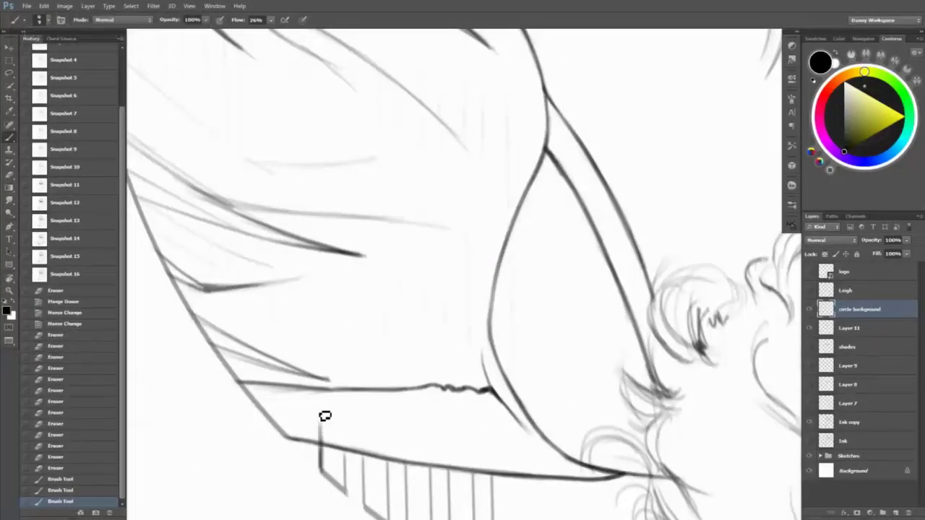
{"action": "left_click_drag", "start_coordinate": [345, 490], "coordinate": [345, 452]}
{"action": "scroll", "coordinate": [369, 500], "scroll_direction": "down", "scroll_amount": 1}
{"action": "key", "text": "e"}
{"action": "left_click_drag", "start_coordinate": [361, 407], "coordinate": [324, 419]}
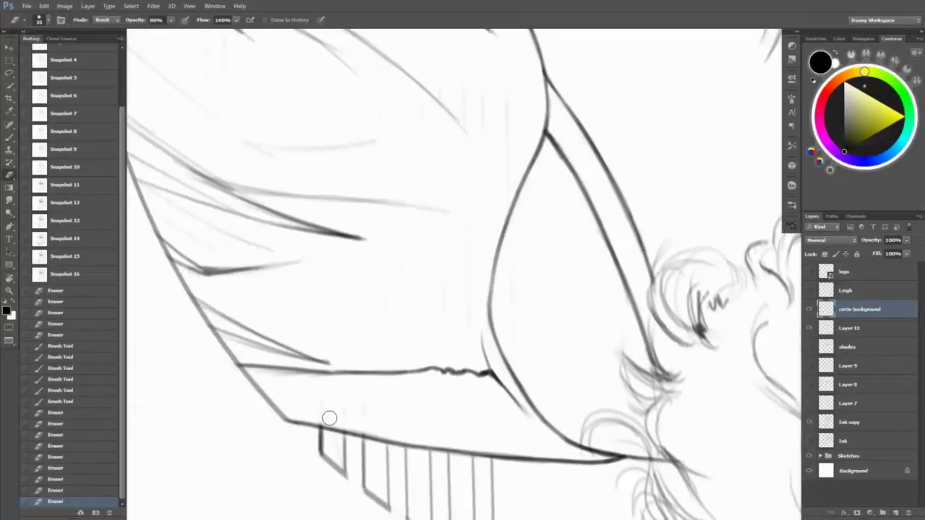
{"action": "key", "text": "z"}
{"action": "mouse_move", "coordinate": [503, 443]}
{"action": "left_mouse_down"}
{"action": "mouse_move", "coordinate": [511, 382]}
{"action": "mouse_move", "coordinate": [694, 405]}
{"action": "mouse_move", "coordinate": [619, 378]}
{"action": "mouse_move", "coordinate": [627, 344]}
{"action": "mouse_move", "coordinate": [550, 362]}
{"action": "mouse_move", "coordinate": [694, 398]}
{"action": "mouse_move", "coordinate": [750, 288]}
{"action": "left_mouse_up"}
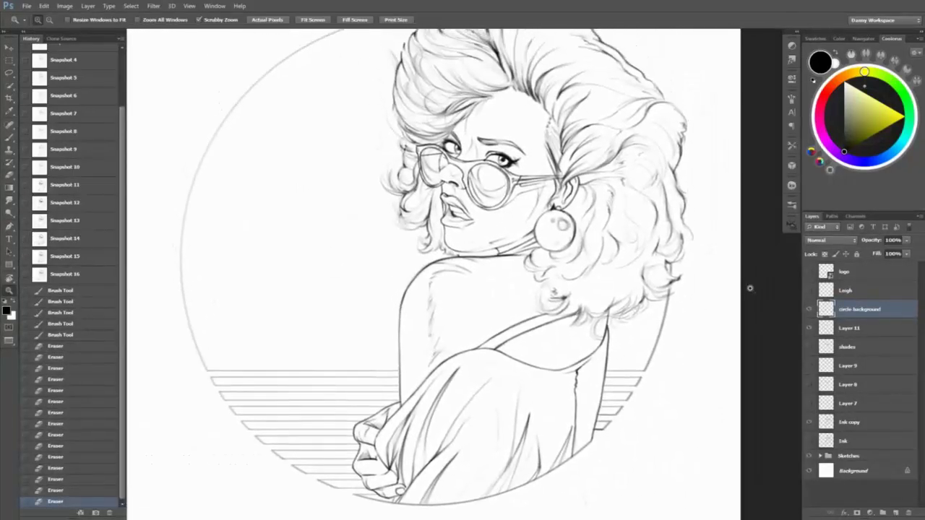
{"action": "left_click_drag", "start_coordinate": [614, 365], "coordinate": [675, 352]}
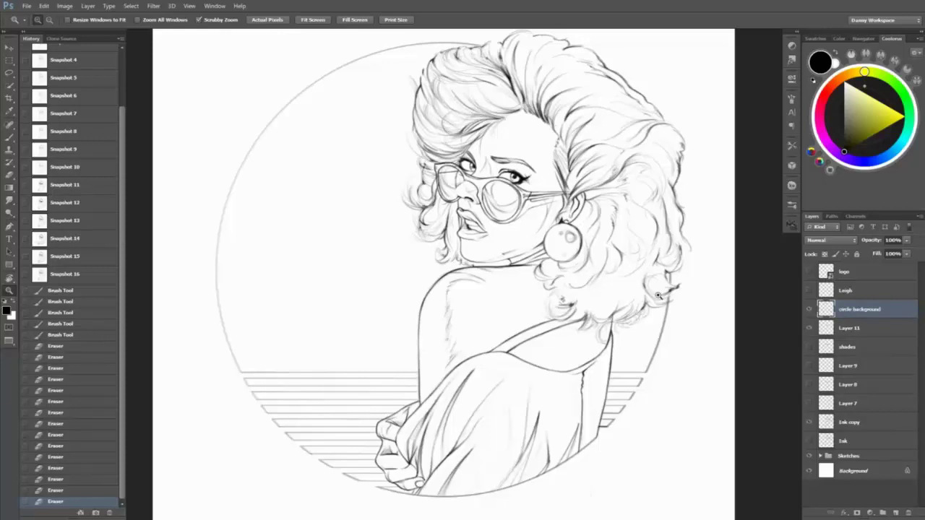
- Show the logo and signature layers and record a new history snapshot of the drawing
{"action": "key", "text": "b"}
{"action": "left_click_drag", "start_coordinate": [660, 295], "coordinate": [640, 320]}
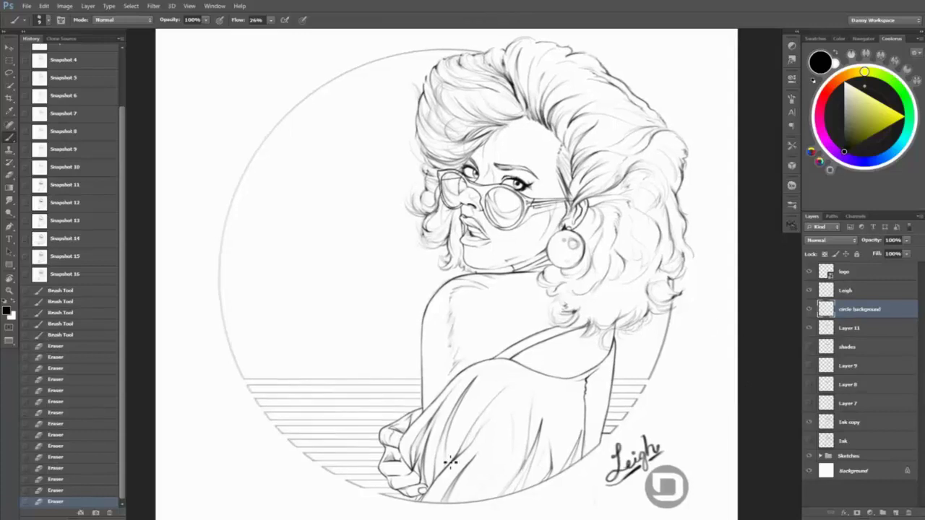
{"action": "left_click", "coordinate": [96, 513]}
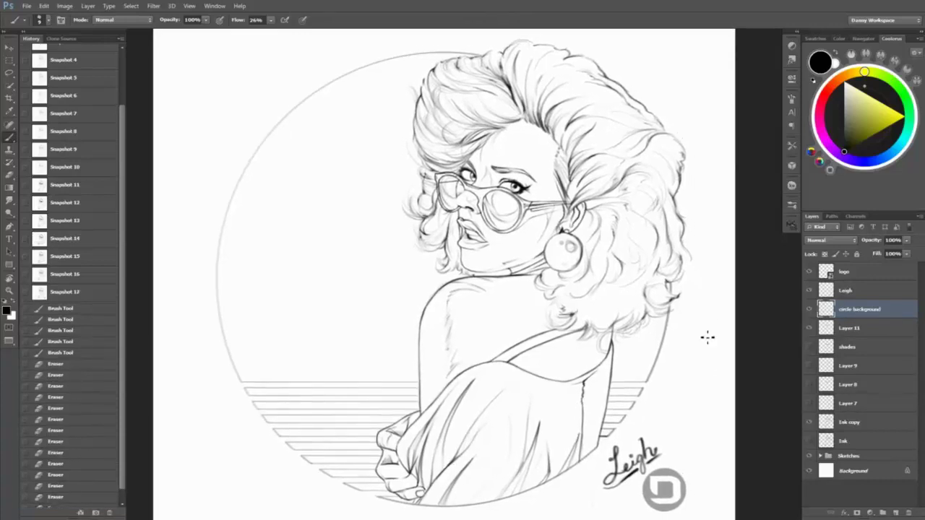
{"action": "mouse_move", "coordinate": [706, 334]}
{"action": "left_mouse_down"}
{"action": "mouse_move", "coordinate": [704, 325]}
{"action": "mouse_move", "coordinate": [704, 346]}
{"action": "left_mouse_up"}
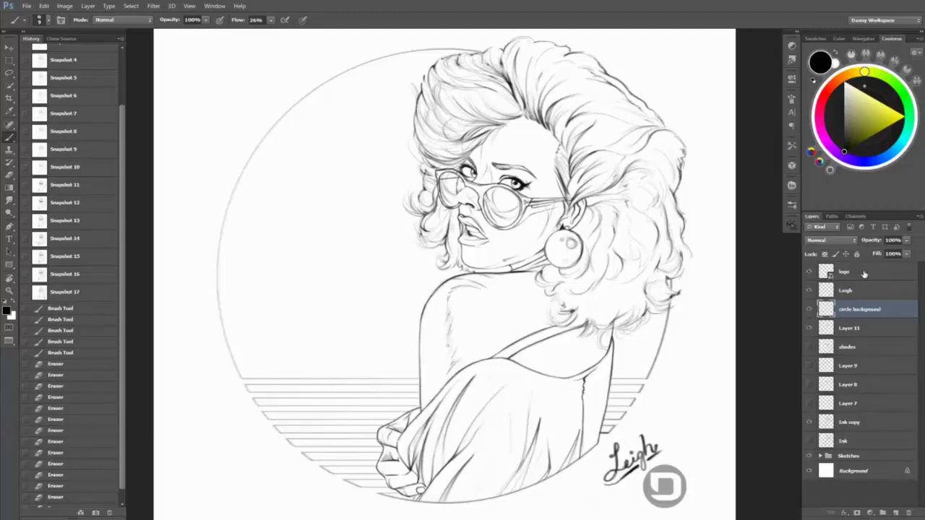
{"action": "left_click_drag", "start_coordinate": [744, 373], "coordinate": [734, 379]}
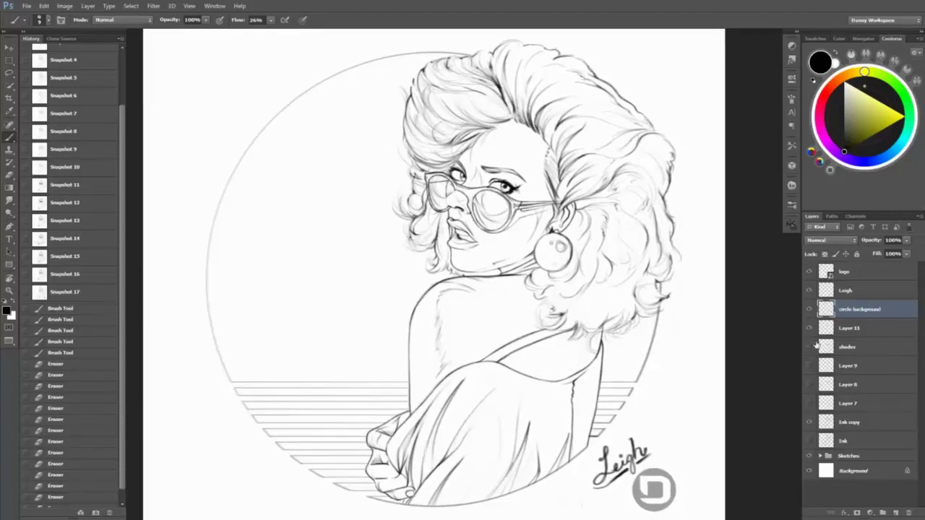
- Rename Layer 11 "Hipster Sunglasses", group it with the shades layer, and name the group "Hipster Sunglasses"
{"action": "double_click", "coordinate": [860, 329]}
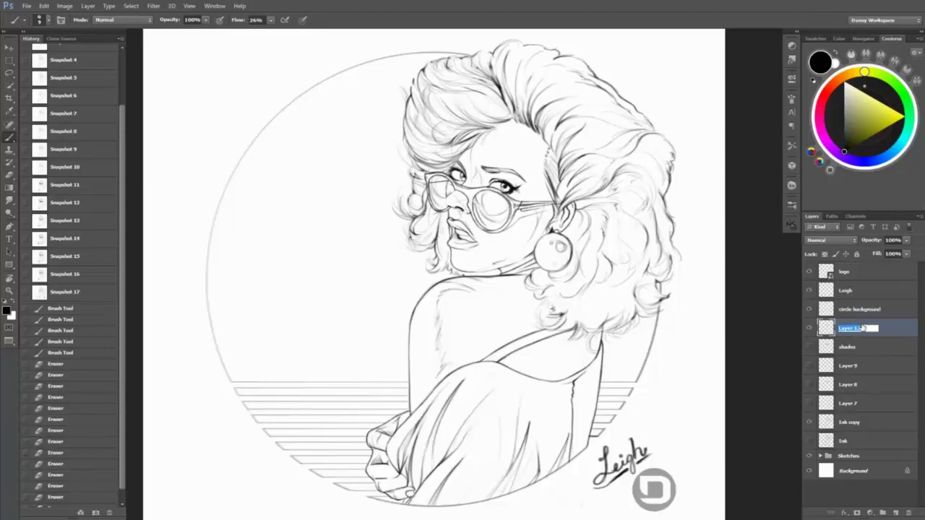
{"action": "type", "text": "Hipster Sunglasses"}
{"action": "key", "text": "Return"}
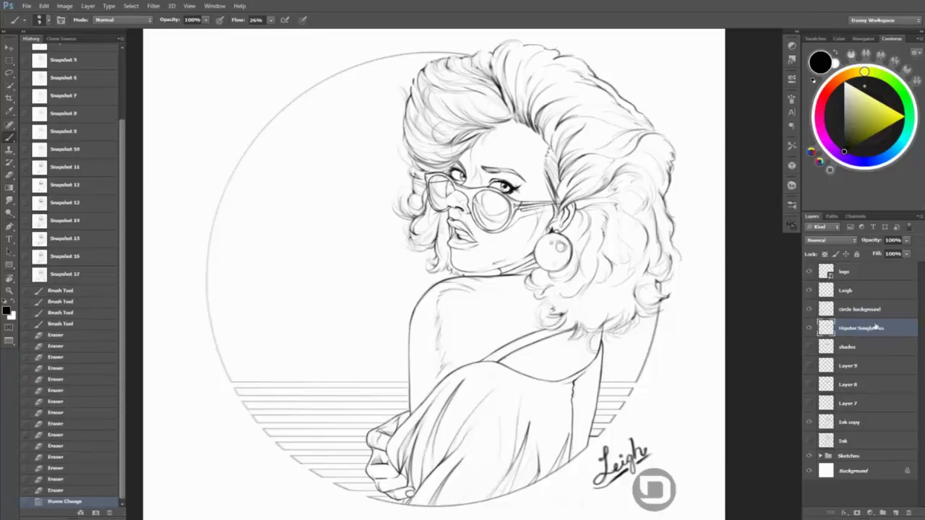
{"action": "left_click", "coordinate": [846, 347], "text": "shift"}
{"action": "key", "text": "ctrl+g"}
{"action": "double_click", "coordinate": [860, 325]}
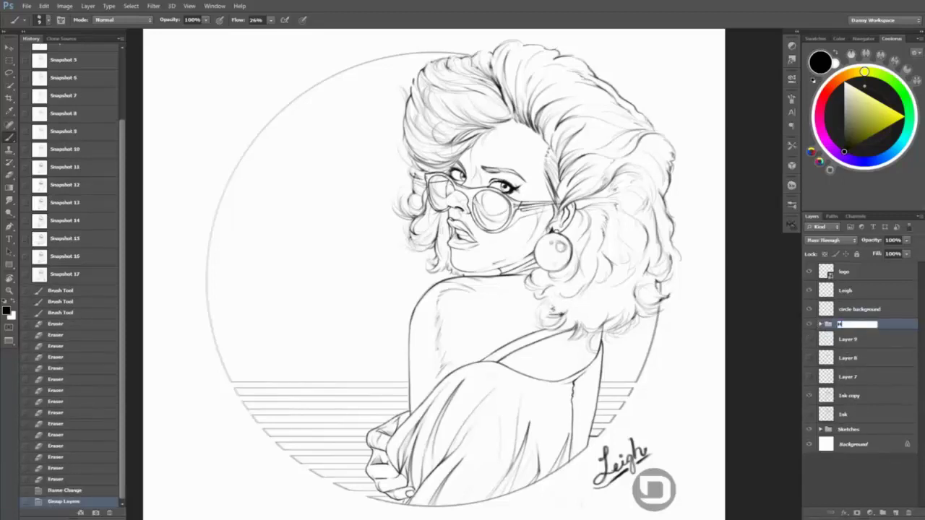
{"action": "type", "text": "Hipster Sunglasses"}
{"action": "key", "text": "Return"}
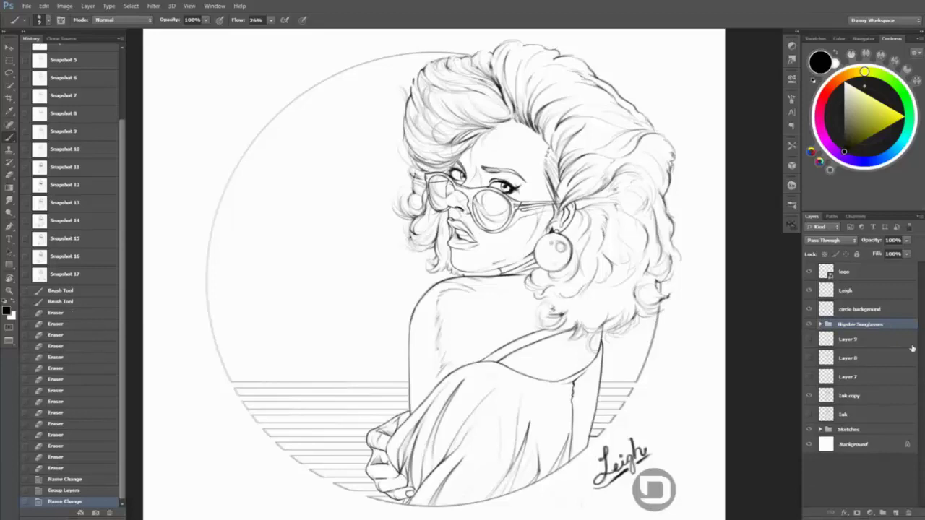
- Delete the old sunglasses sketch layers, Layer 9, Layer 8 and Layer 7, checking them with the Hipster Sunglasses group temporarily hidden
{"action": "left_click", "coordinate": [809, 324]}
{"action": "left_click", "coordinate": [811, 339]}
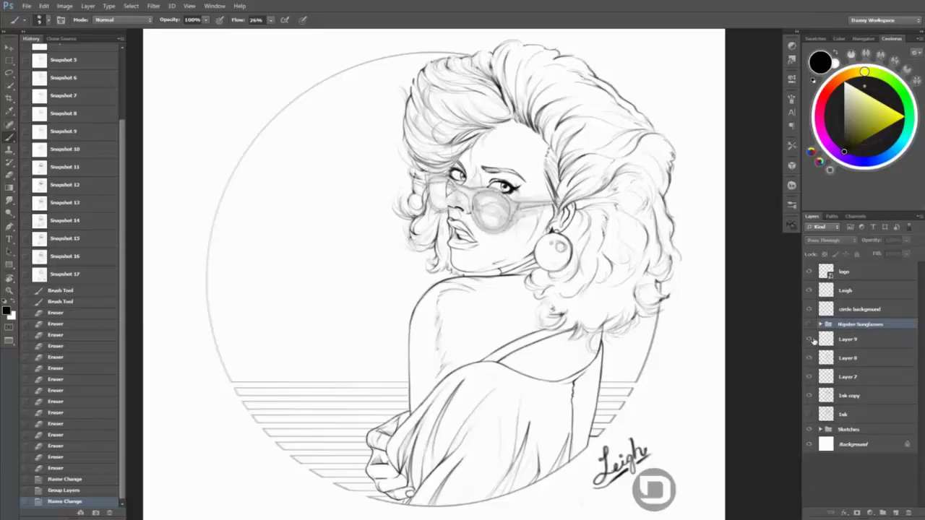
{"action": "left_click", "coordinate": [847, 339]}
{"action": "left_click", "coordinate": [849, 358], "text": "shift"}
{"action": "left_click", "coordinate": [830, 377], "text": "shift"}
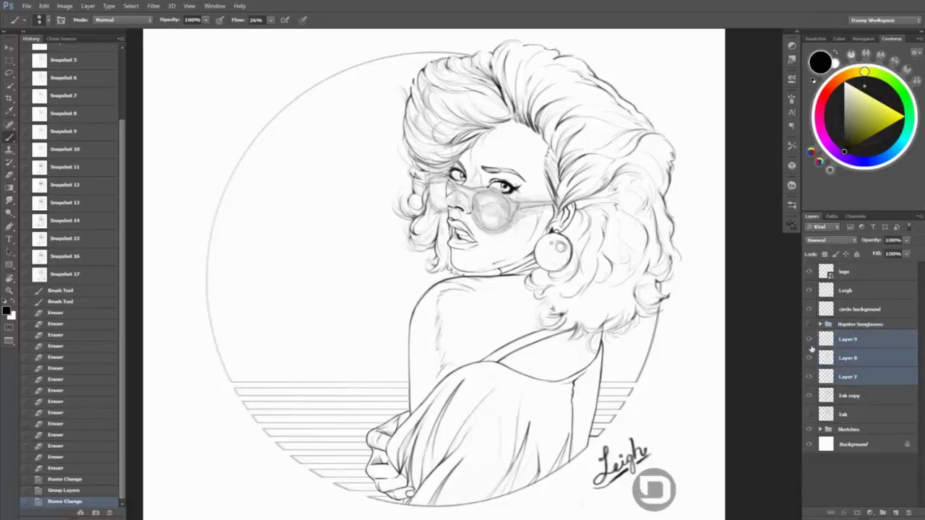
{"action": "key", "text": "Delete"}
{"action": "left_click", "coordinate": [810, 325]}
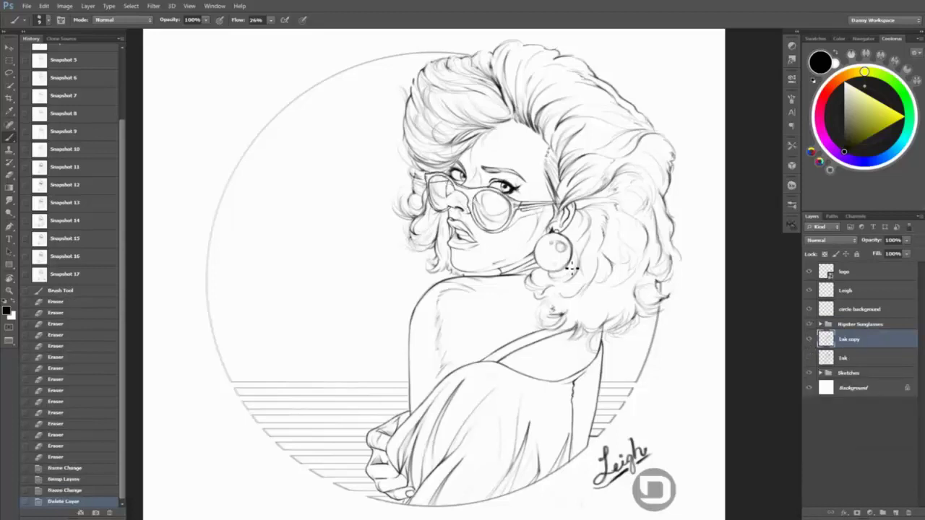
- Compare the Ink copy layer with Ink by toggling visibility, and rename Ink copy to "Ink cuts"
{"action": "left_click", "coordinate": [810, 339]}
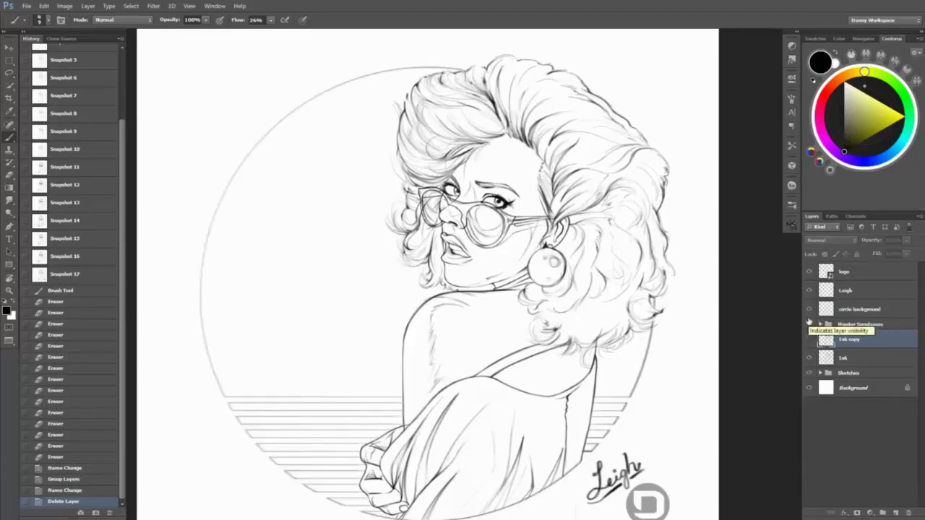
{"action": "left_click", "coordinate": [809, 325]}
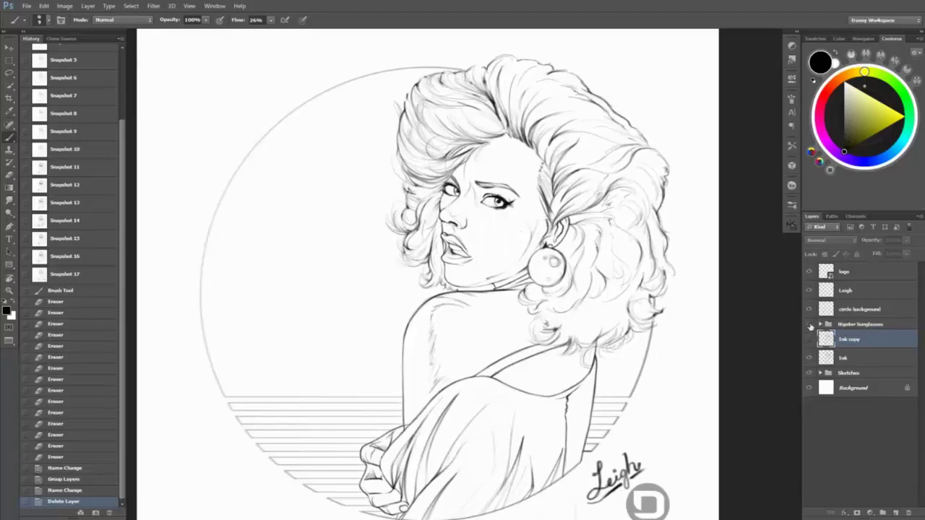
{"action": "left_click", "coordinate": [810, 326]}
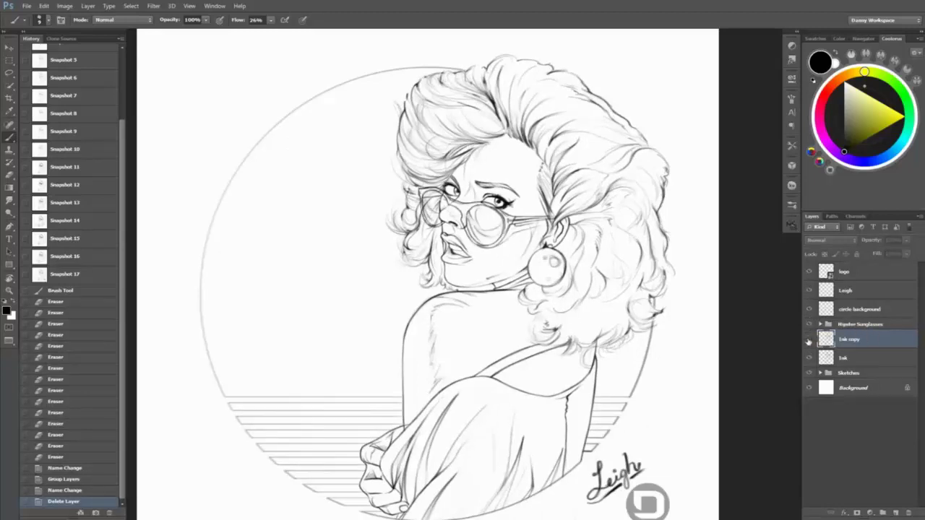
{"action": "left_click", "coordinate": [810, 339]}
{"action": "left_click", "coordinate": [810, 339]}
{"action": "double_click", "coordinate": [849, 340]}
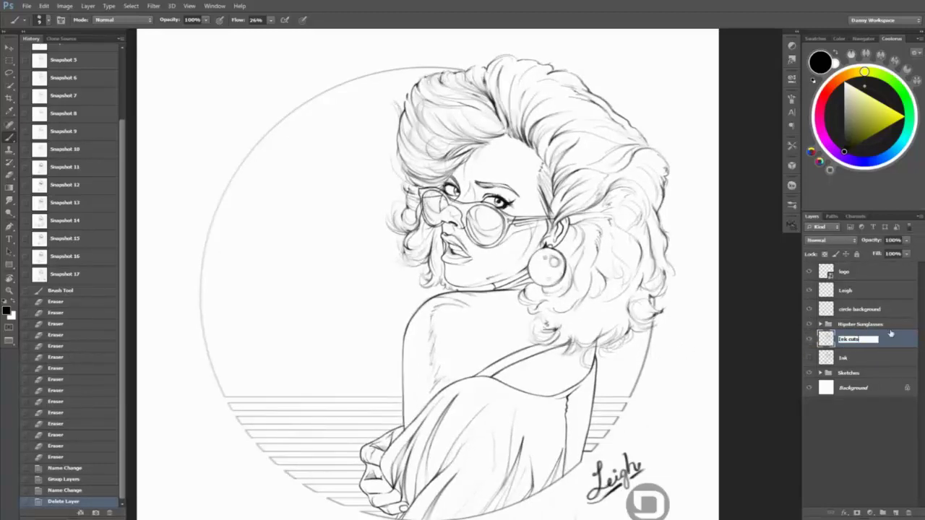
{"action": "key", "text": "Return"}
{"action": "left_click", "coordinate": [840, 292]}
{"action": "scroll", "coordinate": [646, 318], "scroll_direction": "down", "scroll_amount": 1}
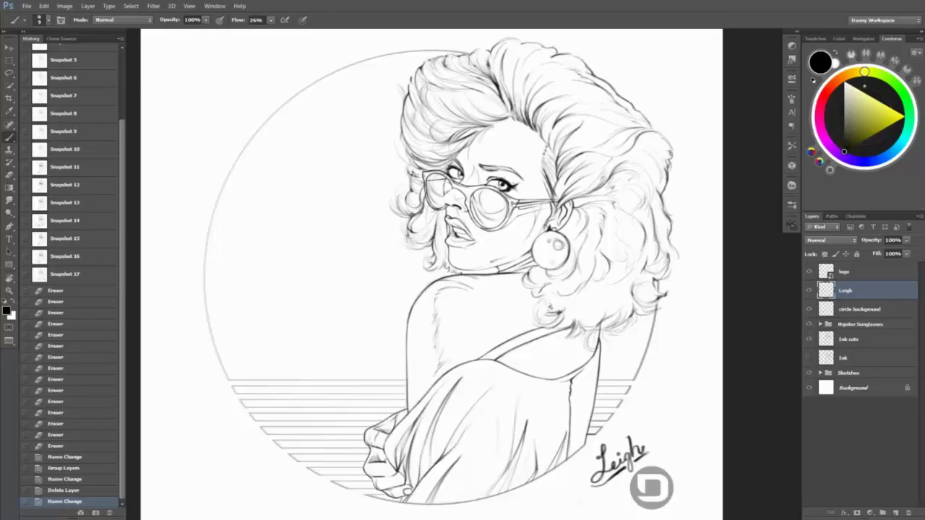
{"action": "key", "text": "f"}
{"action": "key", "text": "f"}
{"action": "key", "text": "f"}
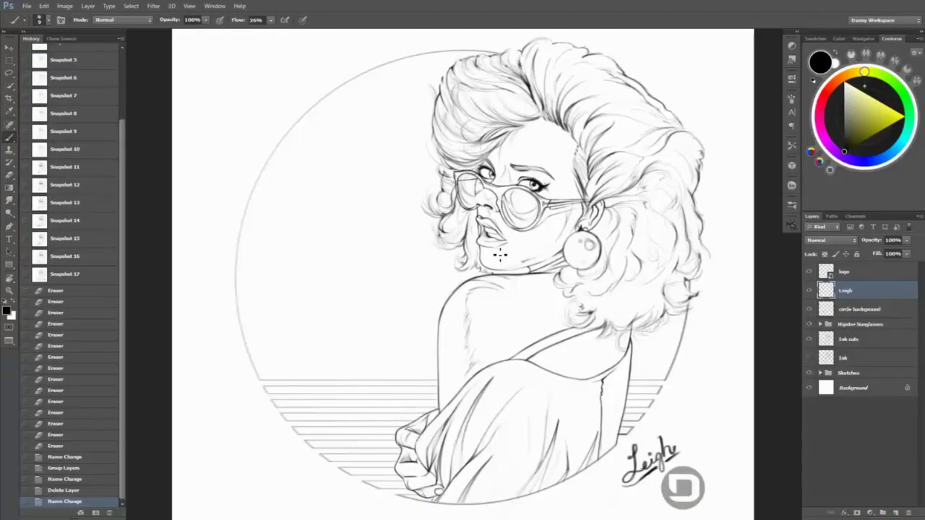
- Open the ferrari-365-gts4 reference photo, and return to the portrait document with the Ink cuts layer selected
{"action": "key", "text": "ctrl+o"}
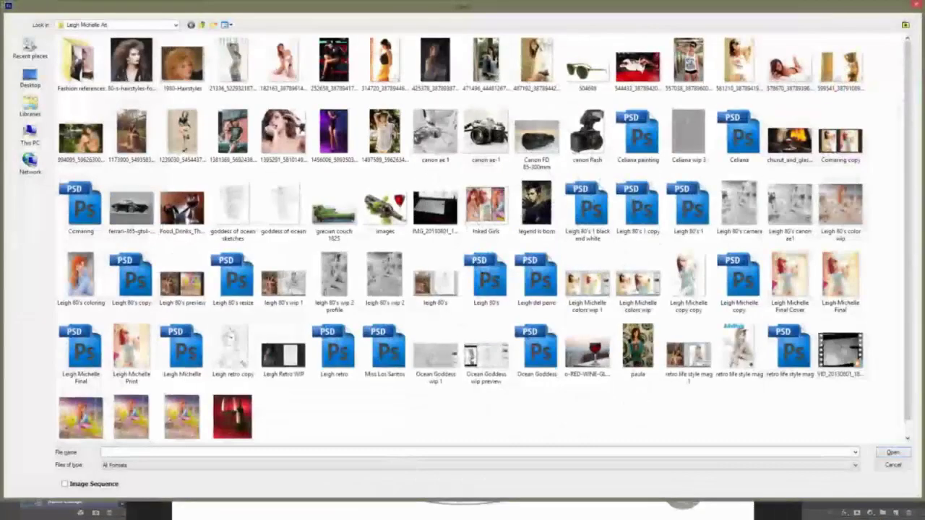
{"action": "double_click", "coordinate": [281, 350]}
{"action": "key", "text": "v"}
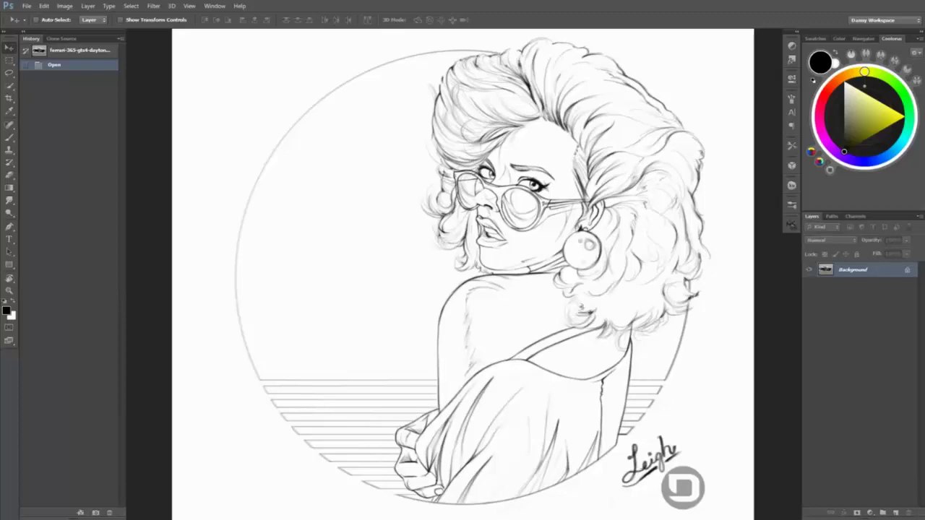
{"action": "key", "text": "z"}
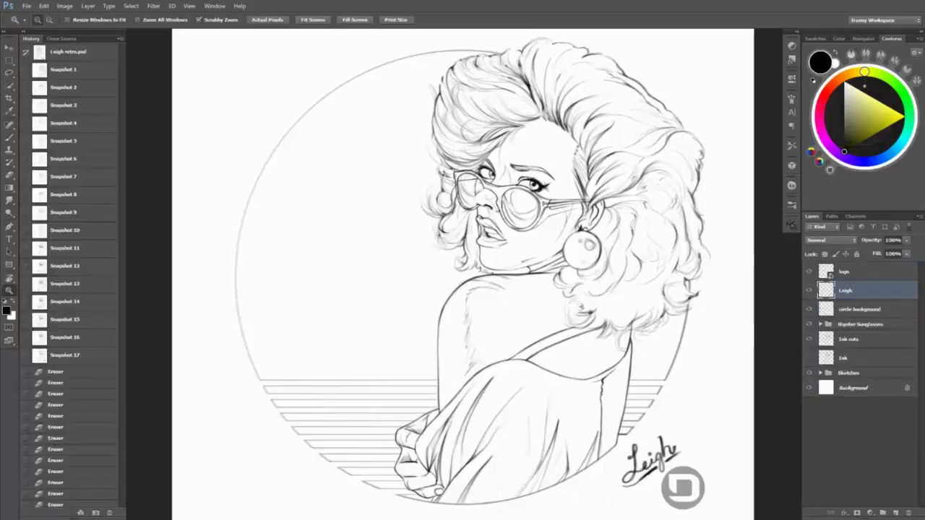
{"action": "left_click", "coordinate": [860, 339]}
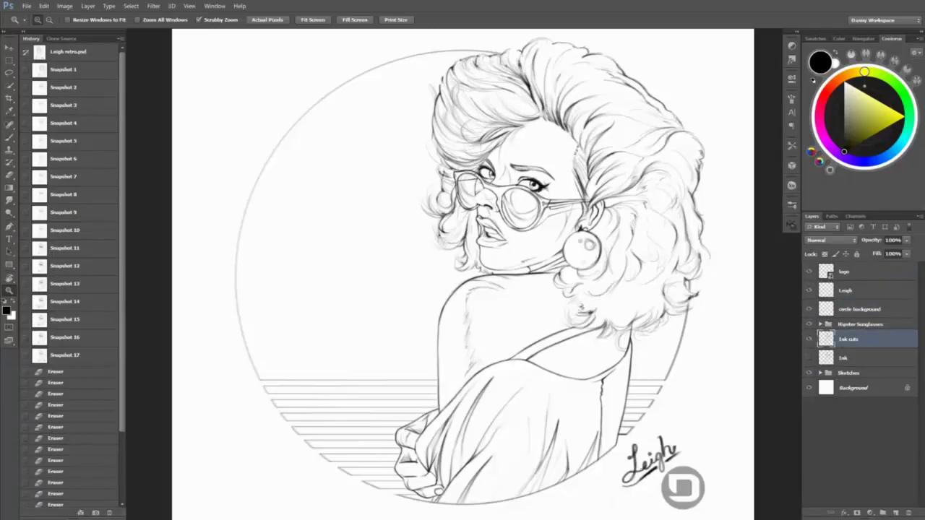
- Choose a textured sketching brush preset for the Brush tool and set it to 30 px size and 30% opacity
{"action": "key", "text": "alt"}
{"action": "key", "text": "b"}
{"action": "right_click", "coordinate": [571, 69]}
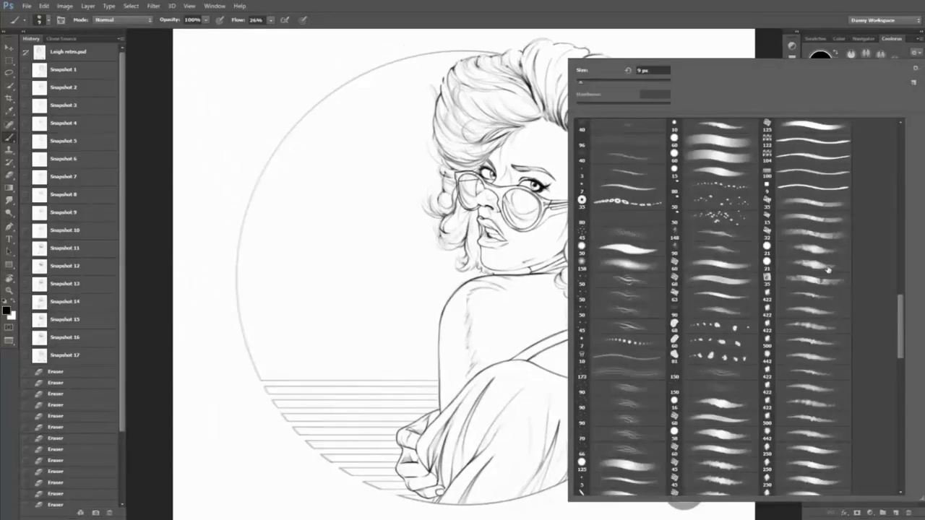
{"action": "scroll", "coordinate": [890, 472], "scroll_direction": "down", "scroll_amount": 2}
{"action": "double_click", "coordinate": [815, 337]}
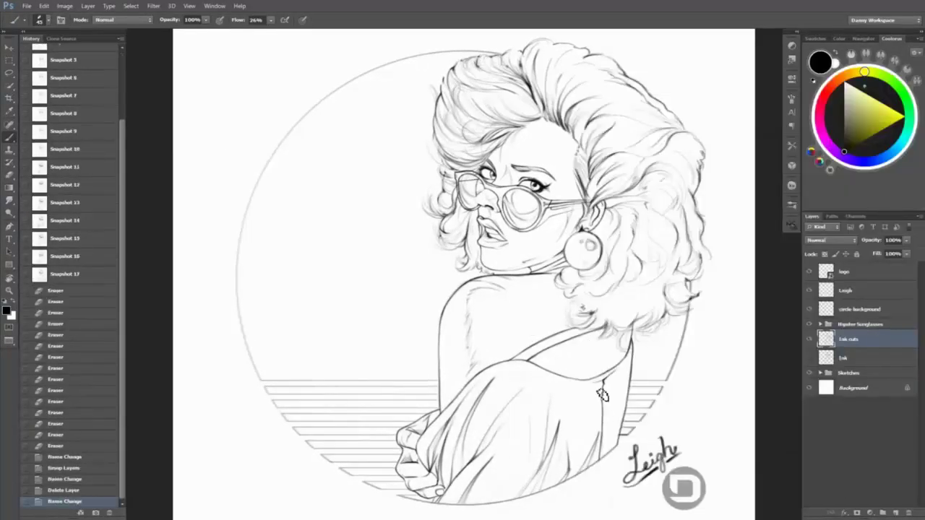
{"action": "left_click_drag", "start_coordinate": [574, 334], "coordinate": [591, 311]}
{"action": "key", "text": "ctrl+plus"}
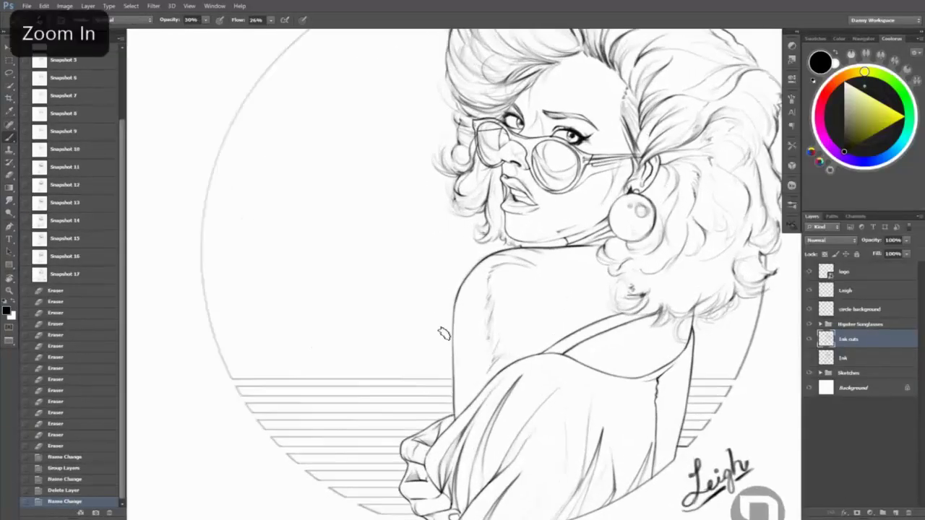
{"action": "key", "text": "bracketleft"}
{"action": "key", "text": "3"}
{"action": "left_click_drag", "start_coordinate": [155, 323], "coordinate": [462, 296]}
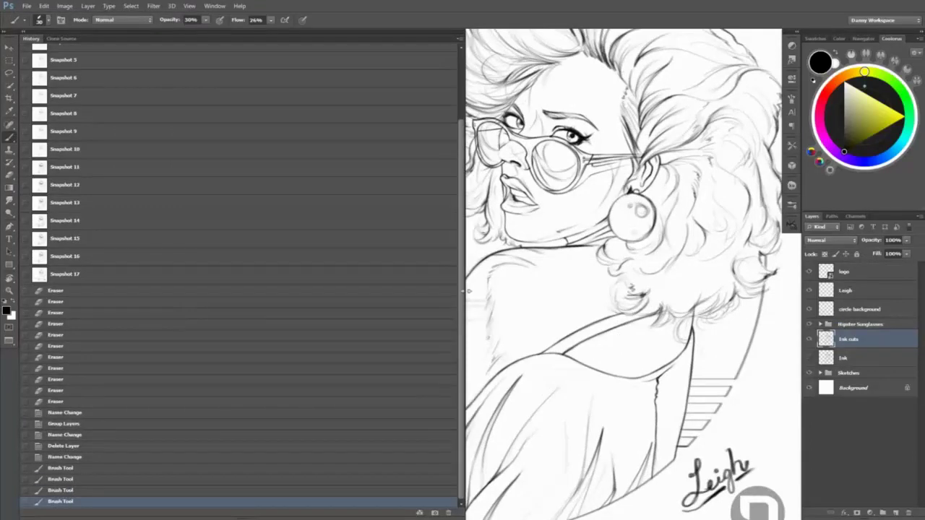
{"action": "key", "text": "ctrl+alt+z"}
{"action": "key", "text": "ctrl+alt+z"}
{"action": "key", "text": "ctrl+alt+z"}
{"action": "key", "text": "ctrl+alt+z"}
{"action": "key", "text": "ctrl+alt+z"}
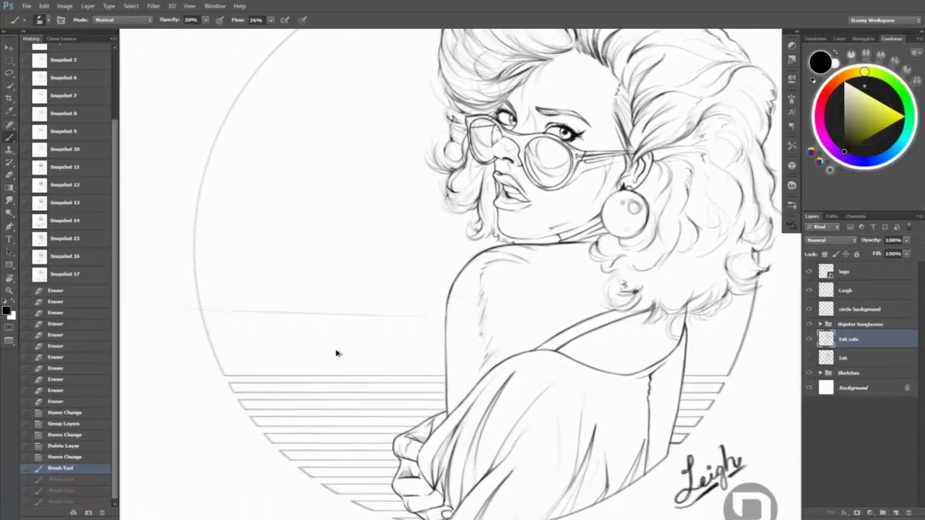
- Add a new layer above the circle background and rough in a long horizontal box over the circle's horizon, beside the woman's arm
{"action": "key", "text": "ctrl+shift+alt+n"}
{"action": "left_click_drag", "start_coordinate": [849, 339], "coordinate": [857, 308]}
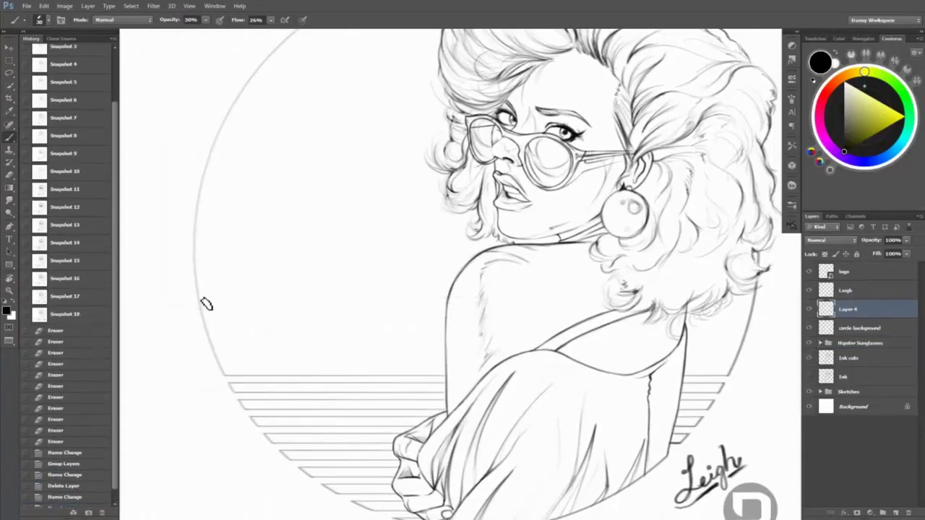
{"action": "left_click_drag", "start_coordinate": [467, 313], "coordinate": [181, 313]}
{"action": "left_click_drag", "start_coordinate": [471, 299], "coordinate": [156, 305]}
{"action": "mouse_move", "coordinate": [230, 314]}
{"action": "left_mouse_down"}
{"action": "mouse_move", "coordinate": [441, 315]}
{"action": "mouse_move", "coordinate": [459, 320]}
{"action": "mouse_move", "coordinate": [472, 374]}
{"action": "left_mouse_up"}
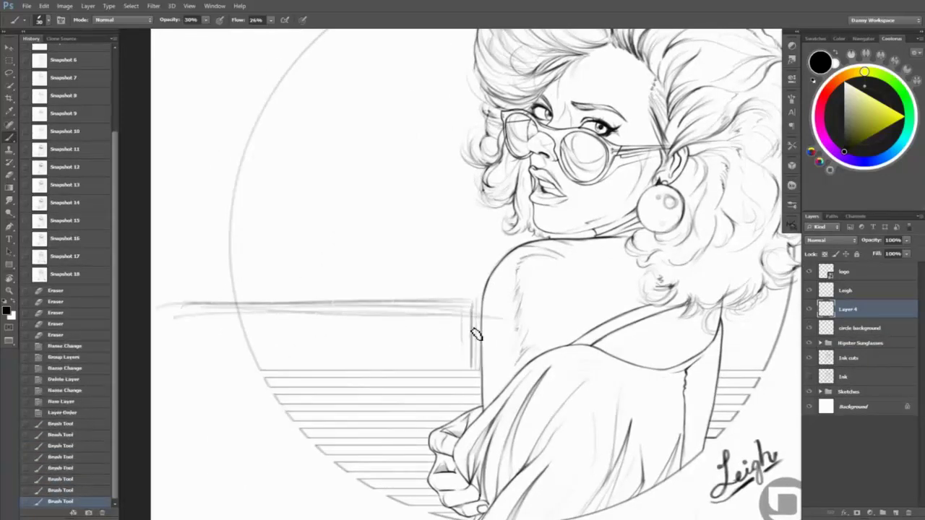
{"action": "mouse_move", "coordinate": [174, 309]}
{"action": "left_mouse_down"}
{"action": "mouse_move", "coordinate": [174, 365]}
{"action": "mouse_move", "coordinate": [474, 372]}
{"action": "left_mouse_up"}
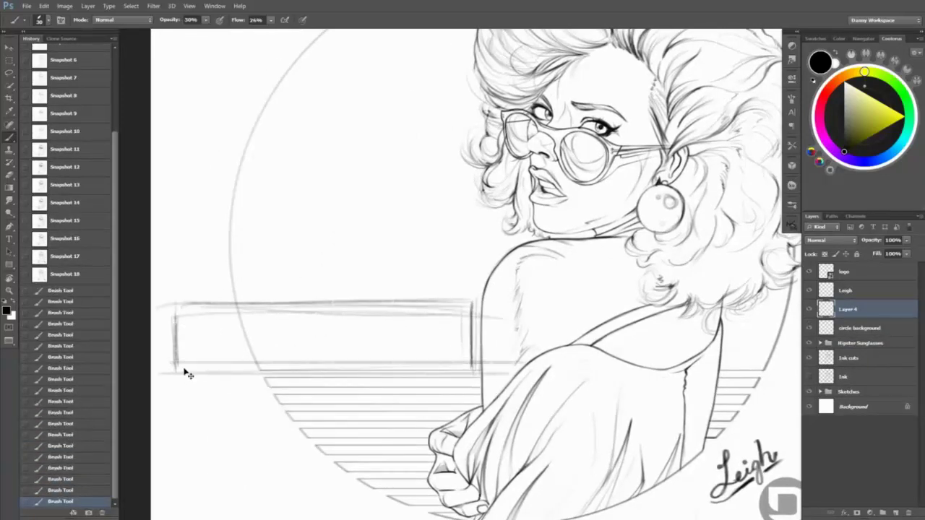
{"action": "left_click_drag", "start_coordinate": [183, 371], "coordinate": [477, 368]}
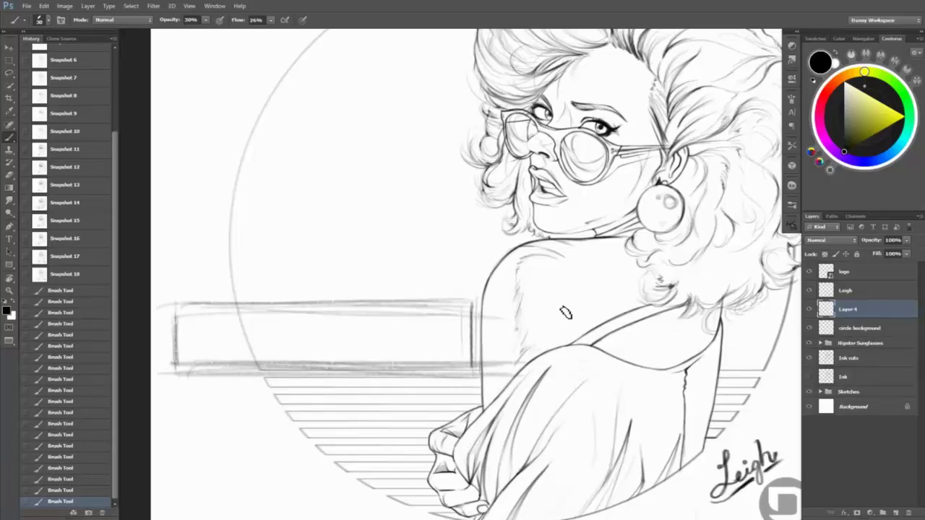
- Extend the box across the woman's shoulder with vertical divider strokes and rough in an elliptical wheel near its outer end
{"action": "mouse_move", "coordinate": [390, 303]}
{"action": "left_mouse_down"}
{"action": "mouse_move", "coordinate": [600, 301]}
{"action": "mouse_move", "coordinate": [573, 371]}
{"action": "left_mouse_up"}
{"action": "mouse_move", "coordinate": [427, 301]}
{"action": "left_mouse_down"}
{"action": "mouse_move", "coordinate": [599, 300]}
{"action": "mouse_move", "coordinate": [429, 372]}
{"action": "left_mouse_up"}
{"action": "left_click_drag", "start_coordinate": [426, 365], "coordinate": [626, 362]}
{"action": "left_click_drag", "start_coordinate": [170, 307], "coordinate": [169, 366]}
{"action": "mouse_move", "coordinate": [221, 354]}
{"action": "left_mouse_down"}
{"action": "mouse_move", "coordinate": [263, 369]}
{"action": "mouse_move", "coordinate": [231, 341]}
{"action": "mouse_move", "coordinate": [219, 391]}
{"action": "mouse_move", "coordinate": [247, 314]}
{"action": "mouse_move", "coordinate": [251, 377]}
{"action": "left_mouse_up"}
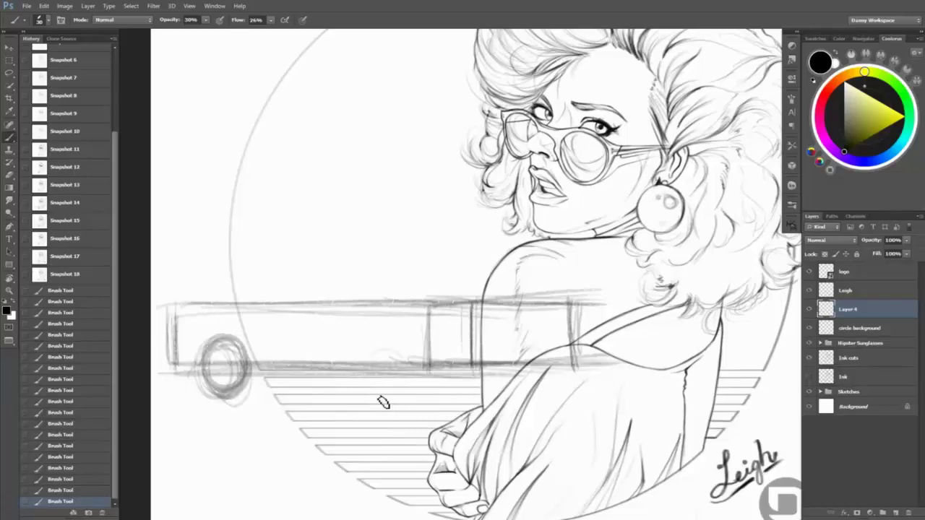
{"action": "mouse_move", "coordinate": [448, 304]}
{"action": "left_mouse_down"}
{"action": "mouse_move", "coordinate": [449, 374]}
{"action": "mouse_move", "coordinate": [457, 374]}
{"action": "left_mouse_up"}
{"action": "left_click_drag", "start_coordinate": [506, 303], "coordinate": [571, 301]}
{"action": "mouse_move", "coordinate": [597, 361]}
{"action": "left_mouse_down"}
{"action": "mouse_move", "coordinate": [604, 302]}
{"action": "mouse_move", "coordinate": [604, 363]}
{"action": "left_mouse_up"}
{"action": "left_click_drag", "start_coordinate": [477, 299], "coordinate": [477, 370]}
- Close the far end of the box, darken the outer wheel, and sketch trial wheel circles along the lower edge
{"action": "mouse_move", "coordinate": [417, 376]}
{"action": "left_mouse_down"}
{"action": "mouse_move", "coordinate": [469, 373]}
{"action": "mouse_move", "coordinate": [430, 402]}
{"action": "mouse_move", "coordinate": [460, 383]}
{"action": "mouse_move", "coordinate": [414, 366]}
{"action": "mouse_move", "coordinate": [437, 398]}
{"action": "mouse_move", "coordinate": [462, 355]}
{"action": "left_mouse_up"}
{"action": "left_click_drag", "start_coordinate": [605, 303], "coordinate": [604, 365]}
{"action": "mouse_move", "coordinate": [416, 362]}
{"action": "left_mouse_down"}
{"action": "mouse_move", "coordinate": [451, 329]}
{"action": "mouse_move", "coordinate": [434, 390]}
{"action": "left_mouse_up"}
{"action": "mouse_move", "coordinate": [207, 351]}
{"action": "left_mouse_down"}
{"action": "mouse_move", "coordinate": [210, 384]}
{"action": "mouse_move", "coordinate": [231, 397]}
{"action": "mouse_move", "coordinate": [204, 364]}
{"action": "mouse_move", "coordinate": [217, 387]}
{"action": "mouse_move", "coordinate": [207, 351]}
{"action": "mouse_move", "coordinate": [257, 382]}
{"action": "left_mouse_up"}
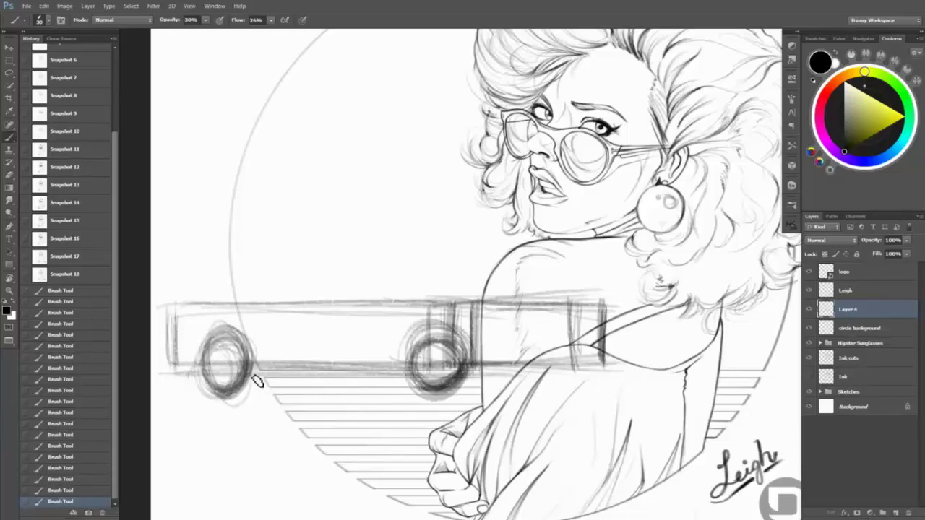
{"action": "left_click_drag", "start_coordinate": [224, 334], "coordinate": [231, 394]}
{"action": "left_click_drag", "start_coordinate": [433, 331], "coordinate": [437, 394]}
{"action": "left_click_drag", "start_coordinate": [535, 339], "coordinate": [571, 383]}
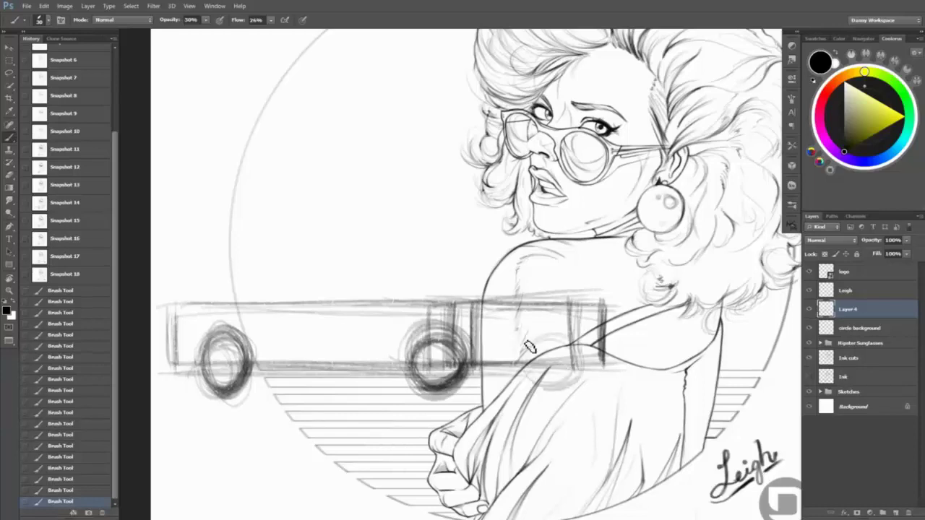
{"action": "mouse_move", "coordinate": [571, 332]}
{"action": "left_mouse_down"}
{"action": "mouse_move", "coordinate": [550, 388]}
{"action": "mouse_move", "coordinate": [557, 334]}
{"action": "mouse_move", "coordinate": [535, 380]}
{"action": "mouse_move", "coordinate": [567, 354]}
{"action": "left_mouse_up"}
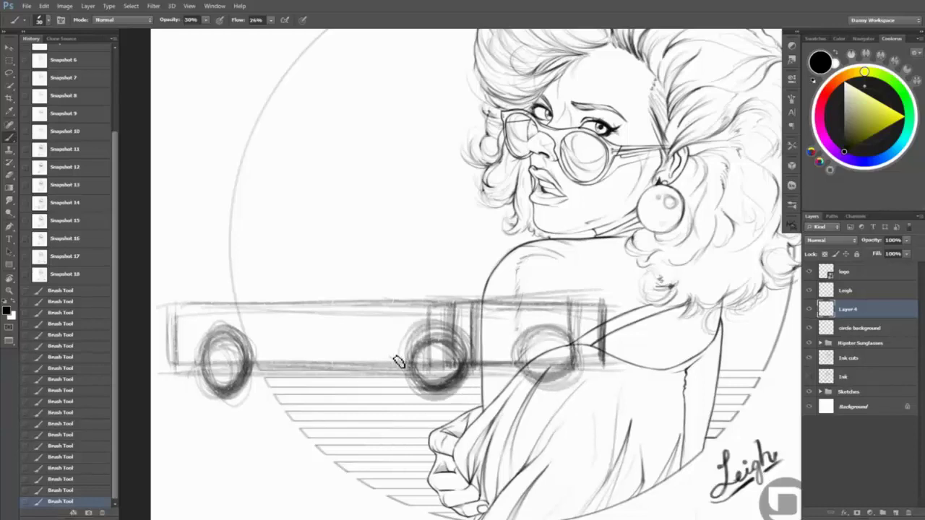
{"action": "mouse_move", "coordinate": [399, 362]}
{"action": "left_mouse_down"}
{"action": "mouse_move", "coordinate": [360, 355]}
{"action": "mouse_move", "coordinate": [376, 390]}
{"action": "mouse_move", "coordinate": [370, 352]}
{"action": "mouse_move", "coordinate": [402, 373]}
{"action": "mouse_move", "coordinate": [370, 343]}
{"action": "mouse_move", "coordinate": [387, 369]}
{"action": "left_mouse_up"}
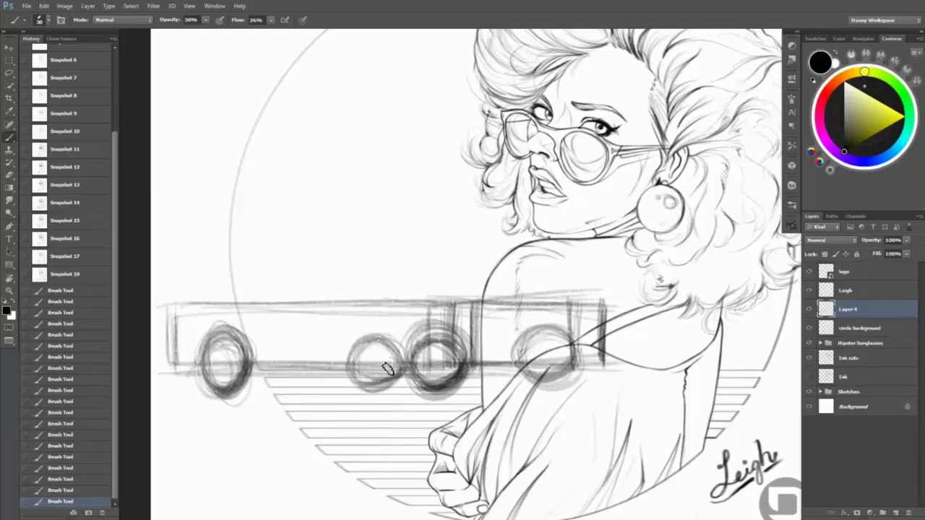
- Reinforce the box's outline with extra strokes along the end and lower edges, undoing one stray stroke
{"action": "mouse_move", "coordinate": [173, 370]}
{"action": "left_mouse_down"}
{"action": "mouse_move", "coordinate": [179, 309]}
{"action": "mouse_move", "coordinate": [190, 306]}
{"action": "mouse_move", "coordinate": [549, 307]}
{"action": "left_mouse_up"}
{"action": "left_click_drag", "start_coordinate": [541, 369], "coordinate": [347, 375]}
{"action": "mouse_move", "coordinate": [181, 368]}
{"action": "left_mouse_down"}
{"action": "mouse_move", "coordinate": [493, 366]}
{"action": "mouse_move", "coordinate": [564, 370]}
{"action": "left_mouse_up"}
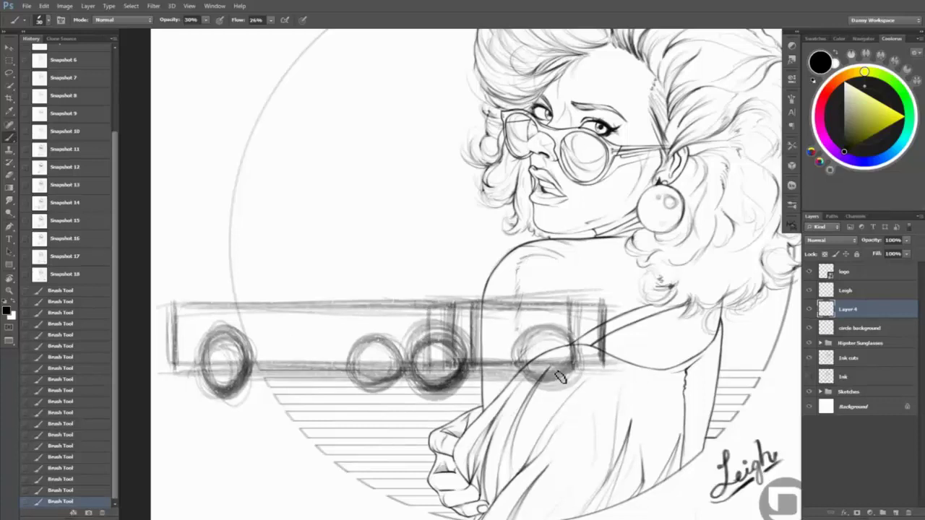
{"action": "key", "text": "ctrl+z"}
{"action": "left_click_drag", "start_coordinate": [182, 365], "coordinate": [362, 381]}
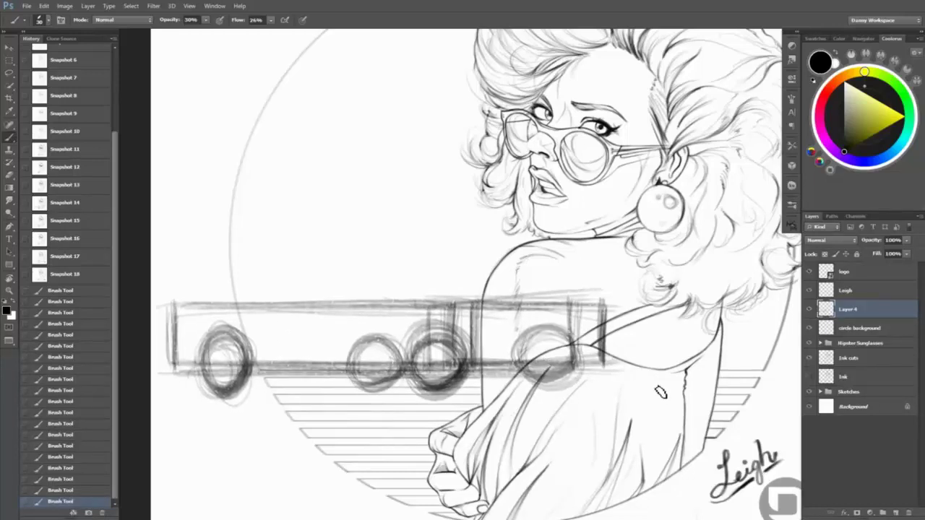
- Nudge the box sketch slightly upward, touch up its lower edge, and reduce the layer's opacity to 50%
{"action": "left_click_drag", "start_coordinate": [673, 340], "coordinate": [689, 344]}
{"action": "key", "text": "v"}
{"action": "left_click_drag", "start_coordinate": [600, 372], "coordinate": [600, 360]}
{"action": "key", "text": "b"}
{"action": "mouse_move", "coordinate": [542, 368]}
{"action": "left_mouse_down"}
{"action": "mouse_move", "coordinate": [593, 354]}
{"action": "mouse_move", "coordinate": [594, 367]}
{"action": "left_mouse_up"}
{"action": "key", "text": "v"}
{"action": "key", "text": "5"}
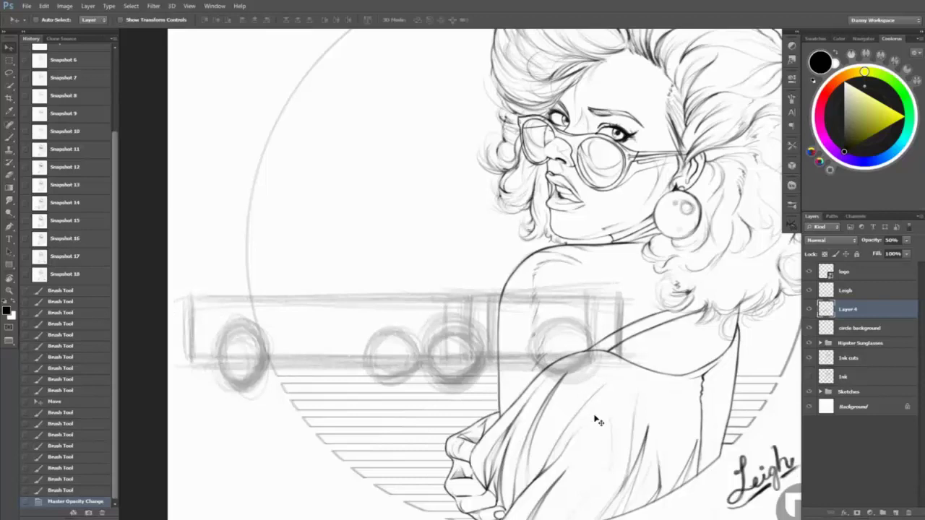
- On a new layer, draw the car's rounded outer end, wheel arch, and long upper and lower body lines over the faded box
{"action": "key", "text": "ctrl+shift+alt+n"}
{"action": "key", "text": "b"}
{"action": "mouse_move", "coordinate": [201, 305]}
{"action": "left_mouse_down"}
{"action": "mouse_move", "coordinate": [263, 287]}
{"action": "mouse_move", "coordinate": [247, 326]}
{"action": "left_mouse_up"}
{"action": "mouse_move", "coordinate": [257, 283]}
{"action": "left_mouse_down"}
{"action": "mouse_move", "coordinate": [249, 338]}
{"action": "mouse_move", "coordinate": [281, 341]}
{"action": "left_mouse_up"}
{"action": "left_click_drag", "start_coordinate": [300, 300], "coordinate": [324, 336]}
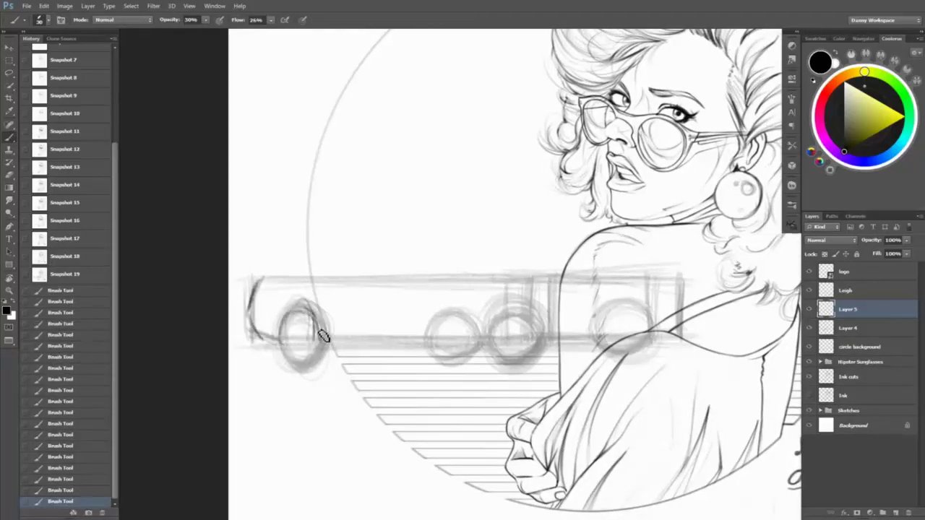
{"action": "mouse_move", "coordinate": [256, 283]}
{"action": "left_mouse_down"}
{"action": "mouse_move", "coordinate": [450, 281]}
{"action": "mouse_move", "coordinate": [442, 172]}
{"action": "mouse_move", "coordinate": [460, 272]}
{"action": "left_mouse_up"}
{"action": "key", "text": "ctrl+alt+z"}
{"action": "key", "text": "ctrl+alt+z"}
{"action": "key", "text": "r"}
{"action": "mouse_move", "coordinate": [369, 141]}
{"action": "left_mouse_down"}
{"action": "mouse_move", "coordinate": [402, 311]}
{"action": "mouse_move", "coordinate": [386, 266]}
{"action": "mouse_move", "coordinate": [393, 298]}
{"action": "left_mouse_up"}
{"action": "key", "text": "Escape"}
- On another new layer, handwrite the note "Ferrari 360 Modena Spyder 1980" at a slant above the car sketch
{"action": "key", "text": "ctrl+shift+alt+n"}
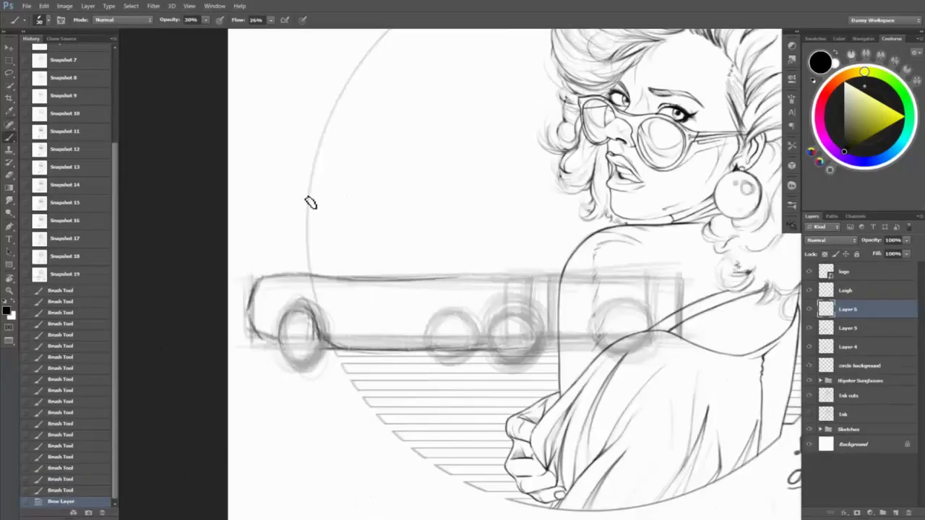
{"action": "mouse_move", "coordinate": [264, 169]}
{"action": "left_mouse_down"}
{"action": "mouse_move", "coordinate": [353, 120]}
{"action": "mouse_move", "coordinate": [352, 138]}
{"action": "left_mouse_up"}
{"action": "left_click", "coordinate": [355, 115]}
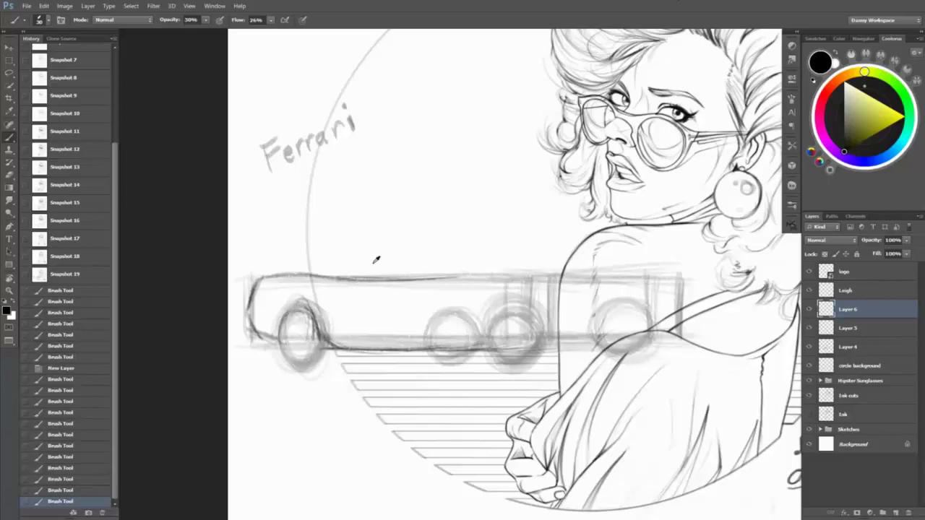
{"action": "left_click_drag", "start_coordinate": [373, 101], "coordinate": [378, 123]}
{"action": "left_click_drag", "start_coordinate": [398, 94], "coordinate": [392, 109]}
{"action": "mouse_move", "coordinate": [409, 93]}
{"action": "left_mouse_down"}
{"action": "mouse_move", "coordinate": [450, 84]}
{"action": "mouse_move", "coordinate": [441, 82]}
{"action": "mouse_move", "coordinate": [506, 72]}
{"action": "left_mouse_up"}
{"action": "left_click_drag", "start_coordinate": [516, 65], "coordinate": [518, 72]}
{"action": "key", "text": "alt"}
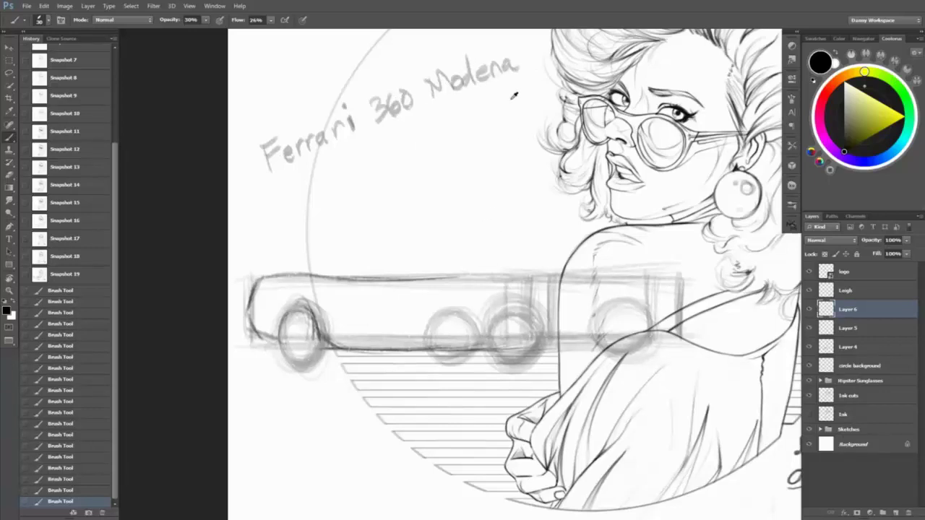
{"action": "mouse_move", "coordinate": [385, 142]}
{"action": "left_mouse_down"}
{"action": "mouse_move", "coordinate": [361, 155]}
{"action": "mouse_move", "coordinate": [427, 138]}
{"action": "left_mouse_up"}
{"action": "mouse_move", "coordinate": [431, 124]}
{"action": "left_mouse_down"}
{"action": "mouse_move", "coordinate": [443, 127]}
{"action": "mouse_move", "coordinate": [467, 110]}
{"action": "left_mouse_up"}
{"action": "mouse_move", "coordinate": [477, 108]}
{"action": "left_mouse_down"}
{"action": "mouse_move", "coordinate": [488, 115]}
{"action": "mouse_move", "coordinate": [500, 98]}
{"action": "left_mouse_up"}
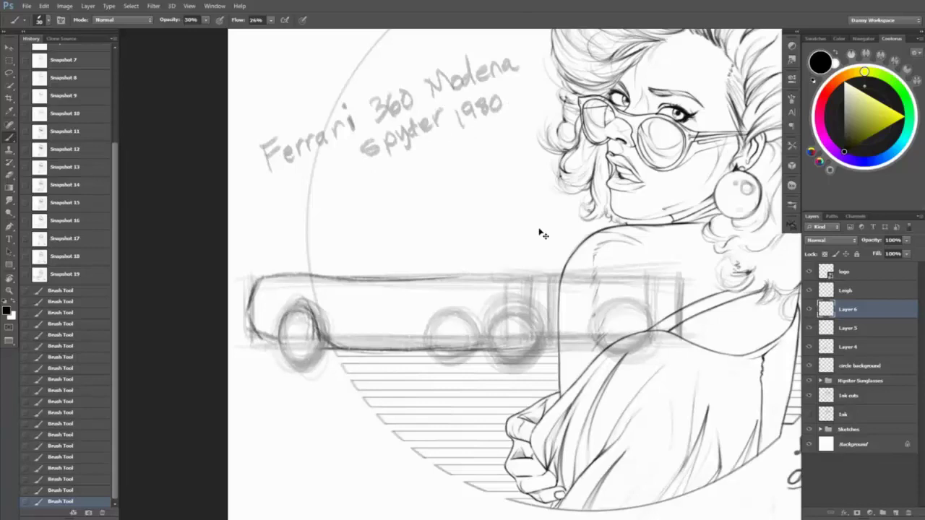
- Return to Layer 5, save a history snapshot, and refine the car's upper contour, door line, lower edge and outer wheel
{"action": "left_click", "coordinate": [853, 328]}
{"action": "left_click", "coordinate": [88, 512]}
{"action": "mouse_move", "coordinate": [590, 305]}
{"action": "left_mouse_down"}
{"action": "mouse_move", "coordinate": [669, 315]}
{"action": "mouse_move", "coordinate": [697, 310]}
{"action": "left_mouse_up"}
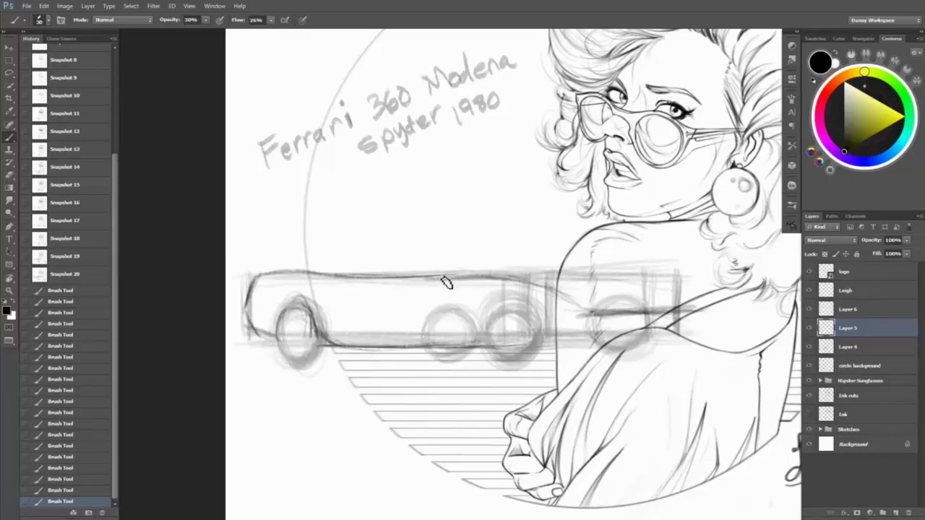
{"action": "mouse_move", "coordinate": [446, 282]}
{"action": "left_mouse_down"}
{"action": "mouse_move", "coordinate": [539, 272]}
{"action": "mouse_move", "coordinate": [480, 270]}
{"action": "mouse_move", "coordinate": [619, 281]}
{"action": "mouse_move", "coordinate": [653, 301]}
{"action": "left_mouse_up"}
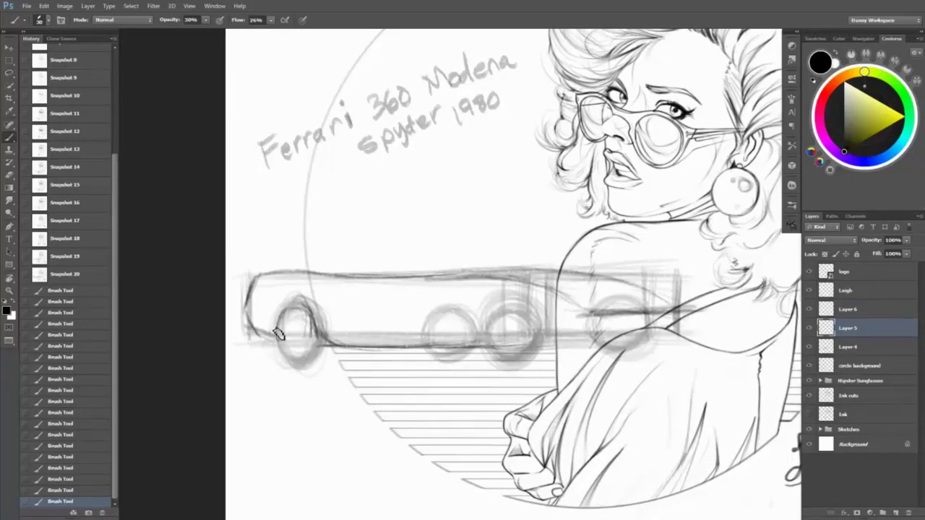
{"action": "mouse_move", "coordinate": [278, 334]}
{"action": "left_mouse_down"}
{"action": "mouse_move", "coordinate": [334, 322]}
{"action": "mouse_move", "coordinate": [338, 279]}
{"action": "mouse_move", "coordinate": [371, 357]}
{"action": "mouse_move", "coordinate": [323, 352]}
{"action": "mouse_move", "coordinate": [331, 364]}
{"action": "mouse_move", "coordinate": [321, 367]}
{"action": "left_mouse_up"}
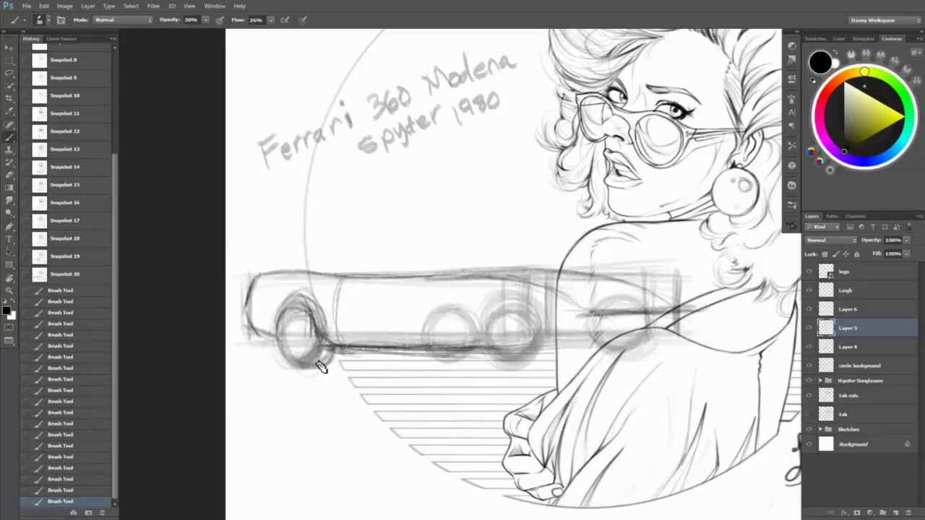
- Draw a horizontal crease line along the car body and define the second wheel with its arch near the woman's arm
{"action": "left_click_drag", "start_coordinate": [709, 340], "coordinate": [651, 366]}
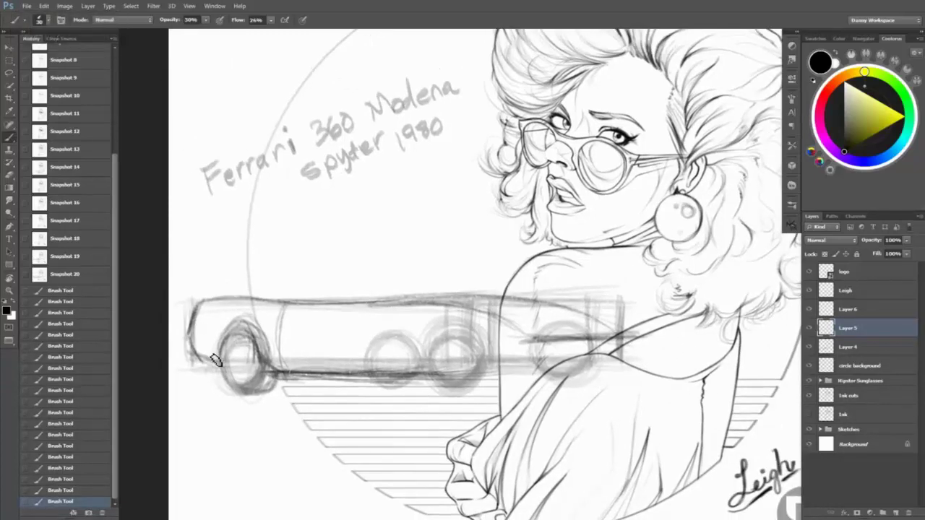
{"action": "left_click_drag", "start_coordinate": [190, 336], "coordinate": [527, 335]}
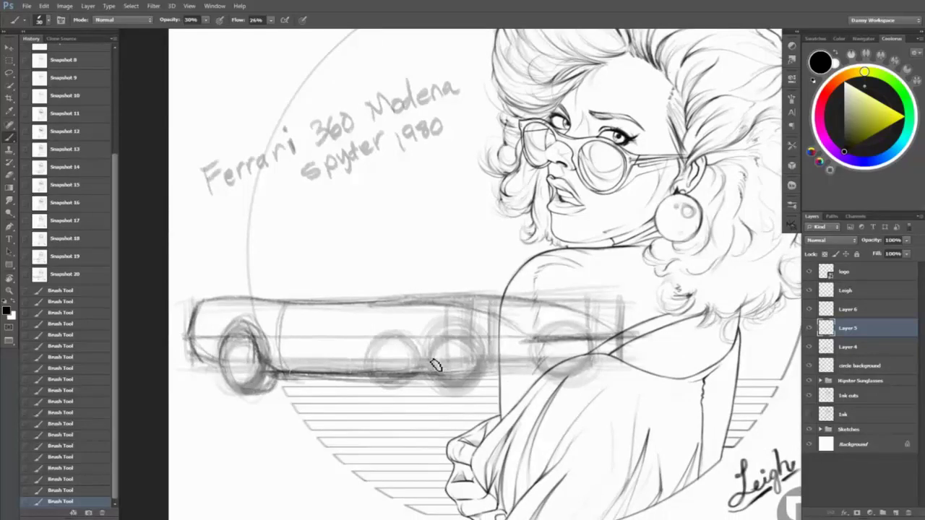
{"action": "mouse_move", "coordinate": [436, 365]}
{"action": "left_mouse_down"}
{"action": "mouse_move", "coordinate": [448, 326]}
{"action": "mouse_move", "coordinate": [462, 380]}
{"action": "left_mouse_up"}
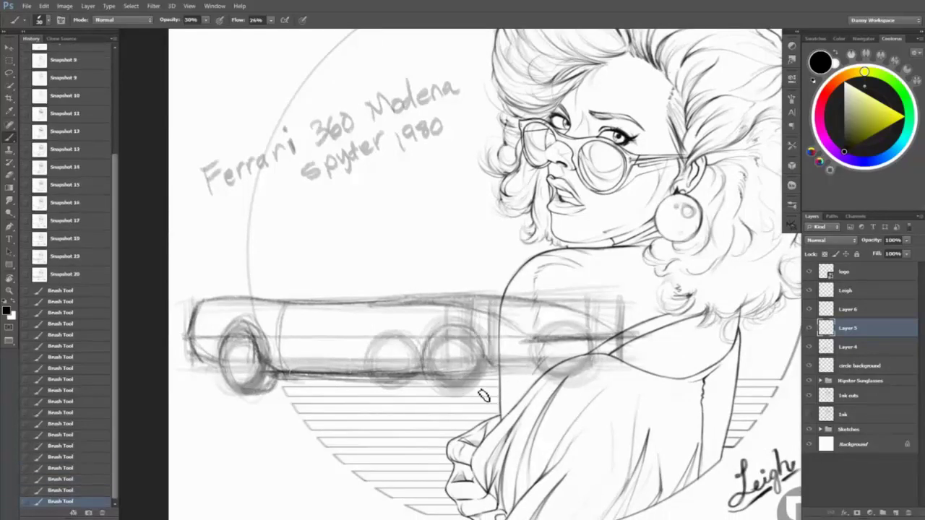
- Make Layer 5 the only active layer and sketch the lower contour of the car end that overlaps the woman's shoulder
{"action": "left_click", "coordinate": [561, 290], "text": "ctrl+shift"}
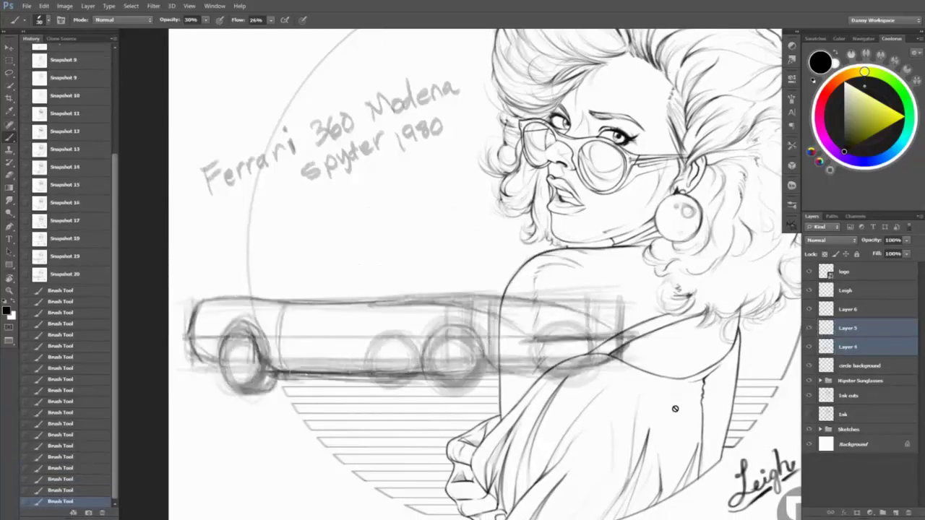
{"action": "mouse_move", "coordinate": [675, 409]}
{"action": "left_mouse_down"}
{"action": "mouse_move", "coordinate": [611, 322]}
{"action": "mouse_move", "coordinate": [675, 409]}
{"action": "left_mouse_up"}
{"action": "left_click_drag", "start_coordinate": [629, 381], "coordinate": [643, 346]}
{"action": "left_click", "coordinate": [853, 329], "text": "ctrl"}
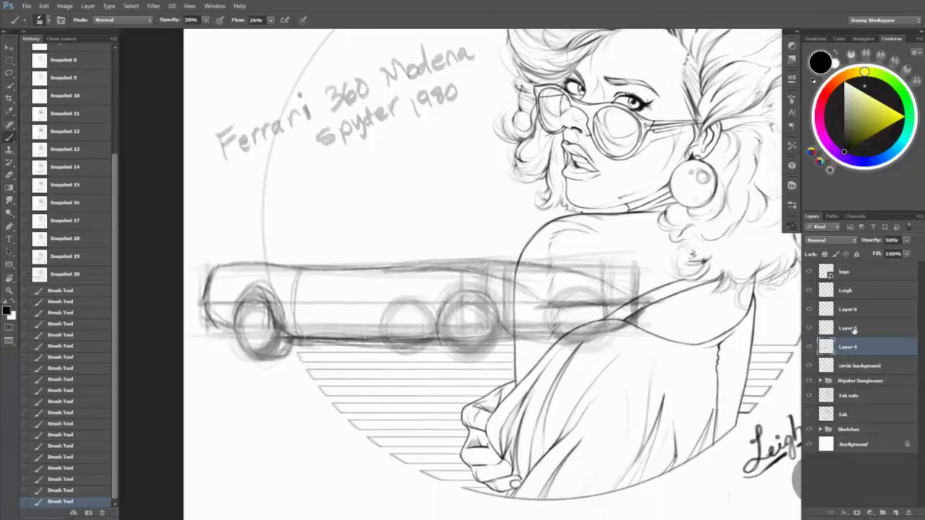
{"action": "left_click", "coordinate": [853, 329]}
{"action": "left_click_drag", "start_coordinate": [633, 309], "coordinate": [512, 340]}
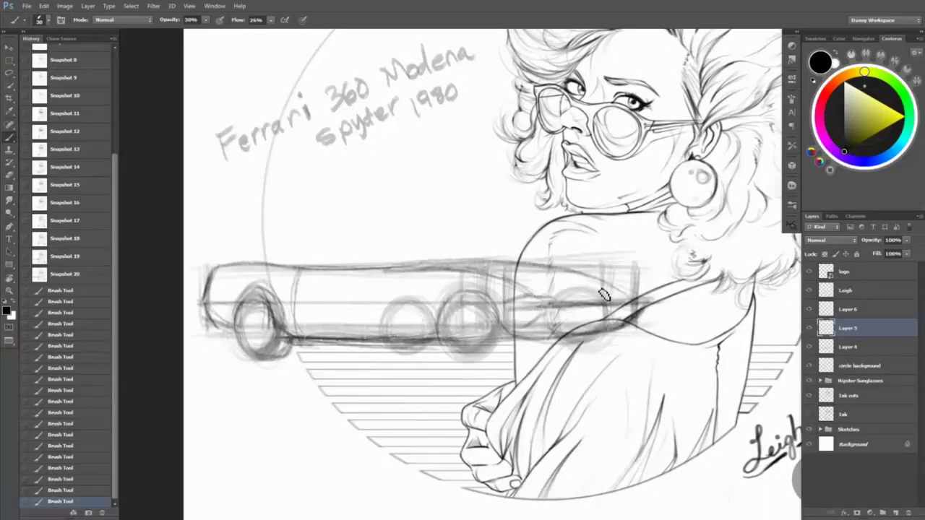
- Sketch the car's roofline and slanted window pillars above the body, then strengthen the upper edge of the outer body section
{"action": "left_click_drag", "start_coordinate": [387, 216], "coordinate": [387, 293]}
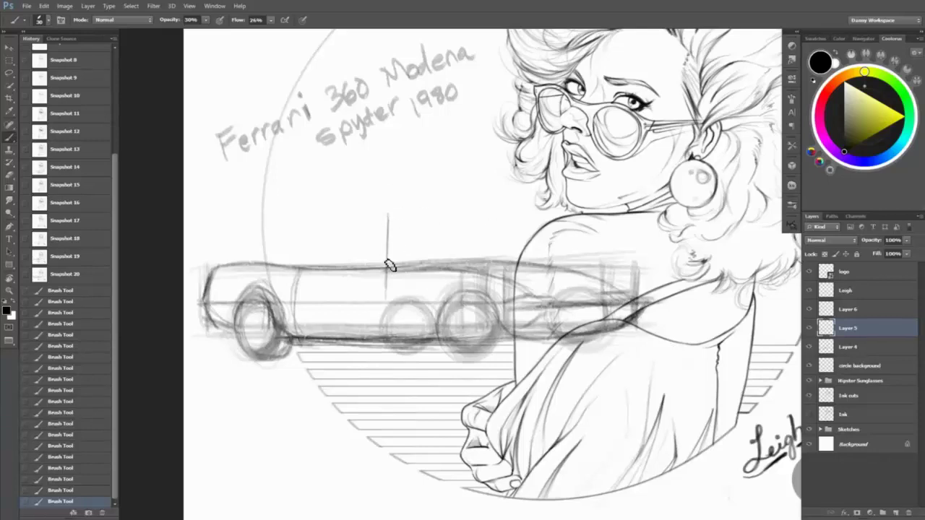
{"action": "mouse_move", "coordinate": [377, 248]}
{"action": "left_mouse_down"}
{"action": "mouse_move", "coordinate": [462, 231]}
{"action": "mouse_move", "coordinate": [508, 248]}
{"action": "left_mouse_up"}
{"action": "left_click_drag", "start_coordinate": [377, 245], "coordinate": [509, 246]}
{"action": "left_click_drag", "start_coordinate": [388, 230], "coordinate": [414, 265]}
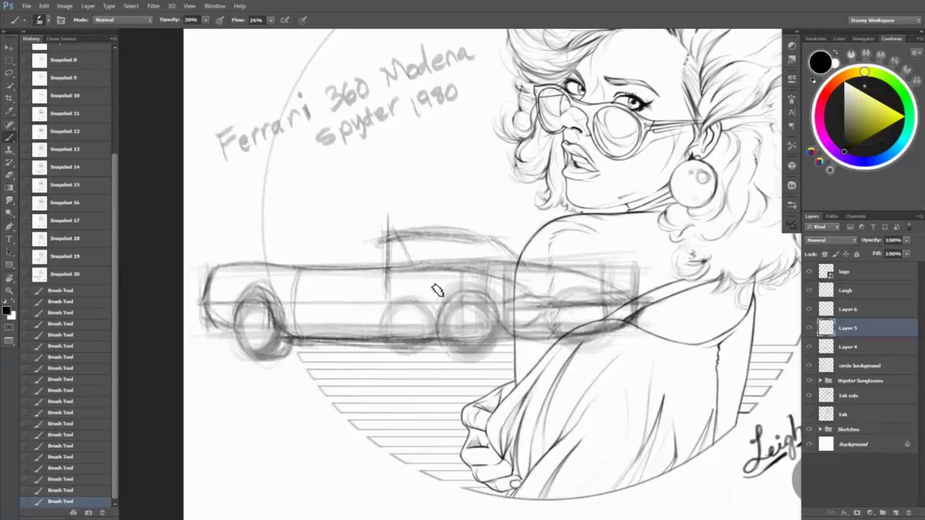
{"action": "mouse_move", "coordinate": [438, 229]}
{"action": "left_mouse_down"}
{"action": "mouse_move", "coordinate": [499, 250]}
{"action": "mouse_move", "coordinate": [513, 273]}
{"action": "left_mouse_up"}
{"action": "key", "text": "ctrl+z"}
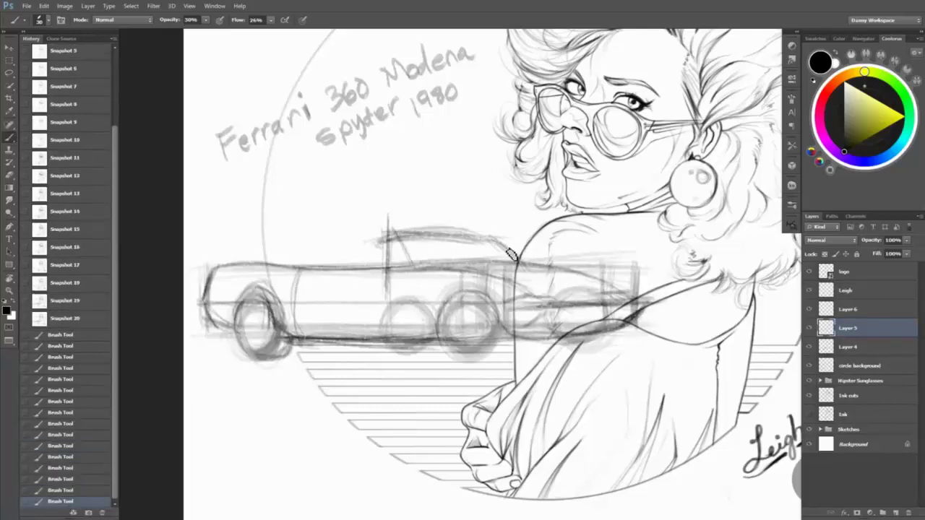
{"action": "left_click_drag", "start_coordinate": [275, 266], "coordinate": [380, 260]}
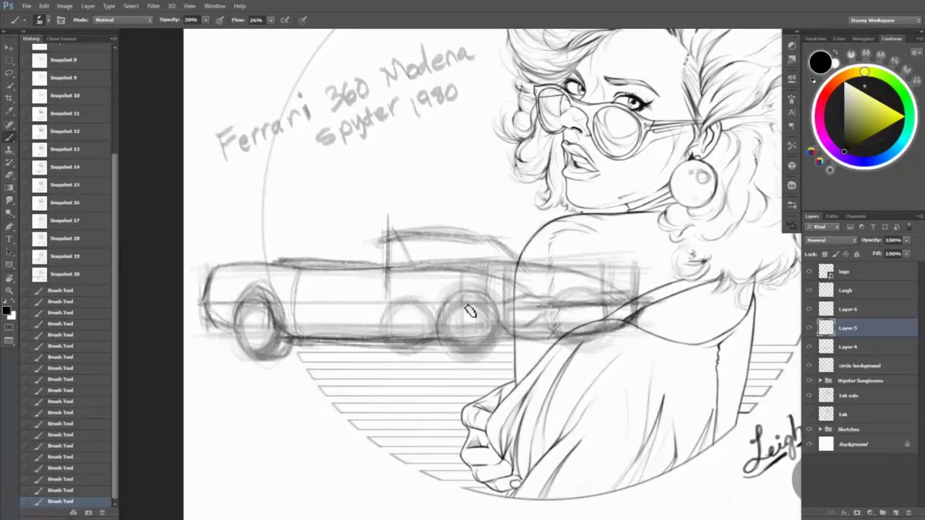
- Shift the car sketch slightly away from the woman and define the tires, arches and hubs of both near-side wheels
{"action": "mouse_move", "coordinate": [448, 322]}
{"action": "left_mouse_down"}
{"action": "mouse_move", "coordinate": [464, 302]}
{"action": "mouse_move", "coordinate": [494, 320]}
{"action": "mouse_move", "coordinate": [467, 299]}
{"action": "mouse_move", "coordinate": [481, 335]}
{"action": "mouse_move", "coordinate": [456, 318]}
{"action": "mouse_move", "coordinate": [510, 346]}
{"action": "mouse_move", "coordinate": [405, 356]}
{"action": "mouse_move", "coordinate": [398, 343]}
{"action": "mouse_move", "coordinate": [442, 340]}
{"action": "left_mouse_up"}
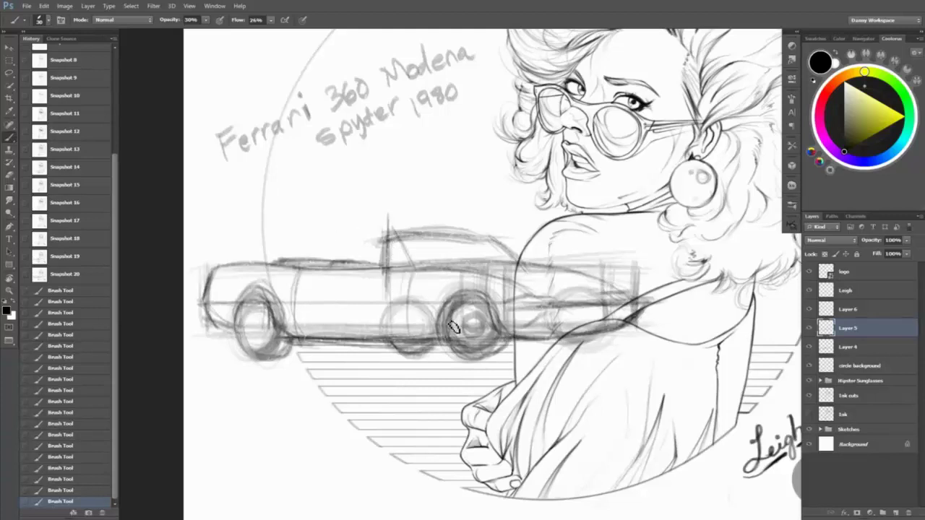
{"action": "mouse_move", "coordinate": [654, 367]}
{"action": "left_mouse_down"}
{"action": "mouse_move", "coordinate": [517, 365]}
{"action": "mouse_move", "coordinate": [599, 386]}
{"action": "mouse_move", "coordinate": [615, 376]}
{"action": "left_mouse_up"}
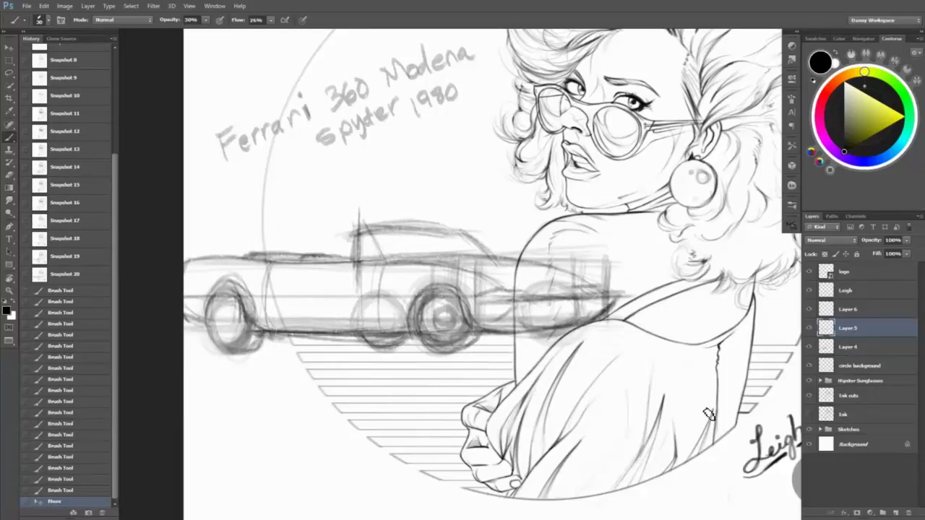
{"action": "left_click_drag", "start_coordinate": [400, 351], "coordinate": [470, 350]}
{"action": "left_click_drag", "start_coordinate": [442, 311], "coordinate": [454, 341]}
{"action": "mouse_move", "coordinate": [235, 293]}
{"action": "left_mouse_down"}
{"action": "mouse_move", "coordinate": [237, 330]}
{"action": "mouse_move", "coordinate": [220, 287]}
{"action": "left_mouse_up"}
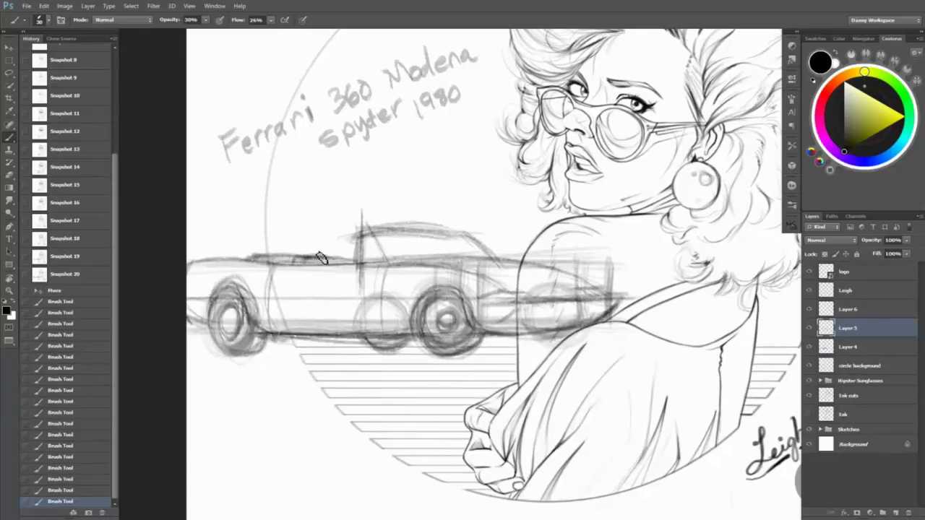
- Strengthen the car's cockpit edge, windshield frame, roofline and hood contour, and darken the arch around the front wheel
{"action": "mouse_move", "coordinate": [345, 269]}
{"action": "left_mouse_down"}
{"action": "mouse_move", "coordinate": [349, 225]}
{"action": "mouse_move", "coordinate": [384, 262]}
{"action": "left_mouse_up"}
{"action": "left_click_drag", "start_coordinate": [358, 221], "coordinate": [462, 232]}
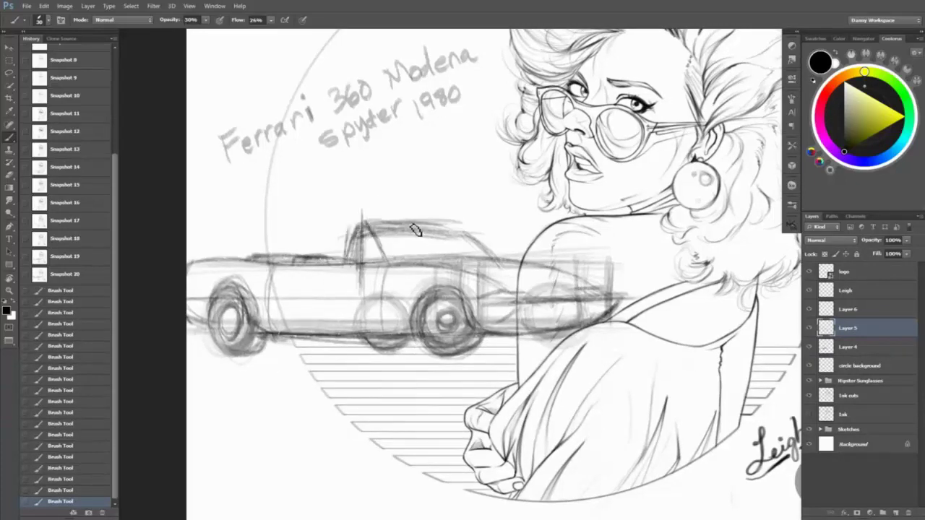
{"action": "mouse_move", "coordinate": [394, 227]}
{"action": "left_mouse_down"}
{"action": "mouse_move", "coordinate": [492, 250]}
{"action": "mouse_move", "coordinate": [494, 261]}
{"action": "mouse_move", "coordinate": [421, 266]}
{"action": "mouse_move", "coordinate": [436, 276]}
{"action": "mouse_move", "coordinate": [537, 274]}
{"action": "mouse_move", "coordinate": [592, 288]}
{"action": "left_mouse_up"}
{"action": "mouse_move", "coordinate": [410, 343]}
{"action": "left_mouse_down"}
{"action": "mouse_move", "coordinate": [426, 286]}
{"action": "mouse_move", "coordinate": [467, 311]}
{"action": "mouse_move", "coordinate": [434, 350]}
{"action": "mouse_move", "coordinate": [445, 325]}
{"action": "mouse_move", "coordinate": [479, 309]}
{"action": "left_mouse_up"}
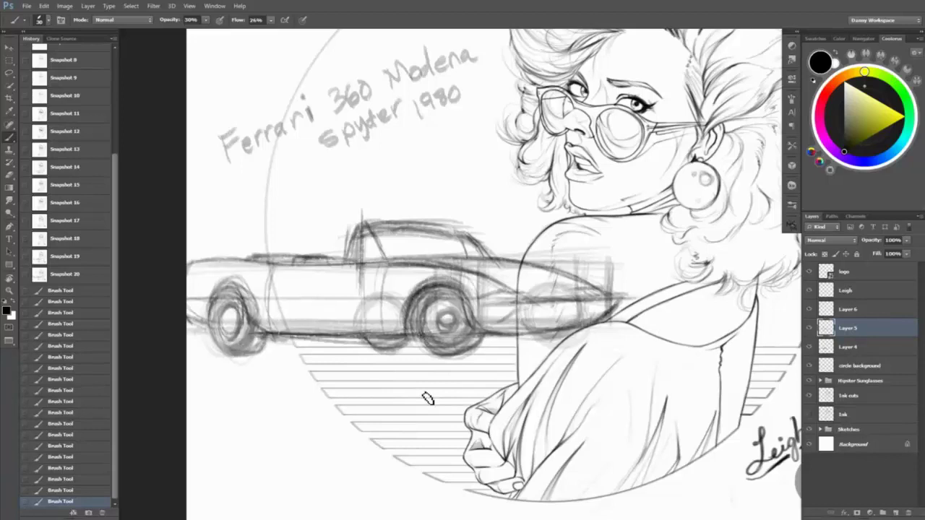
- Define the side crease and lower edge of the car's front end and darken the underside around the front wheel
{"action": "mouse_move", "coordinate": [483, 269]}
{"action": "left_mouse_down"}
{"action": "mouse_move", "coordinate": [419, 262]}
{"action": "mouse_move", "coordinate": [569, 307]}
{"action": "left_mouse_up"}
{"action": "mouse_move", "coordinate": [514, 323]}
{"action": "left_mouse_down"}
{"action": "mouse_move", "coordinate": [566, 305]}
{"action": "mouse_move", "coordinate": [529, 318]}
{"action": "mouse_move", "coordinate": [626, 308]}
{"action": "left_mouse_up"}
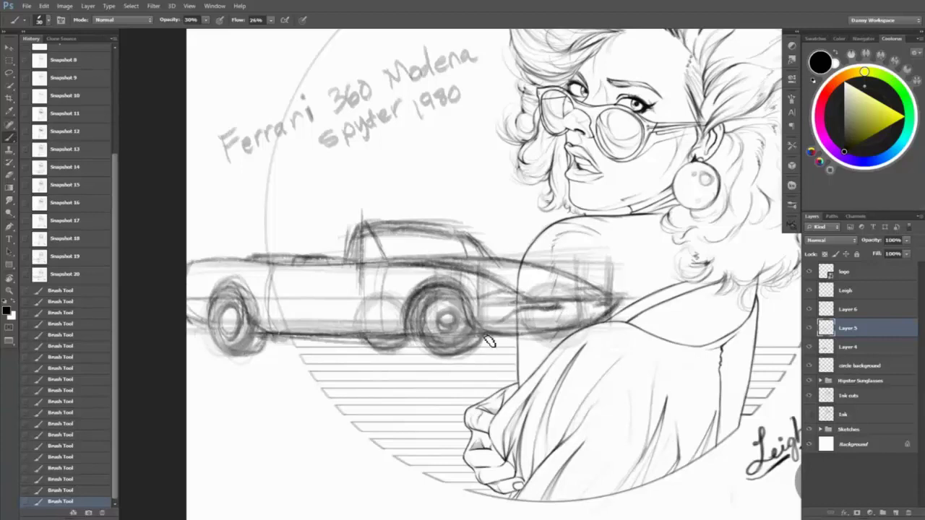
{"action": "mouse_move", "coordinate": [470, 332]}
{"action": "left_mouse_down"}
{"action": "mouse_move", "coordinate": [454, 288]}
{"action": "mouse_move", "coordinate": [427, 310]}
{"action": "mouse_move", "coordinate": [416, 337]}
{"action": "left_mouse_up"}
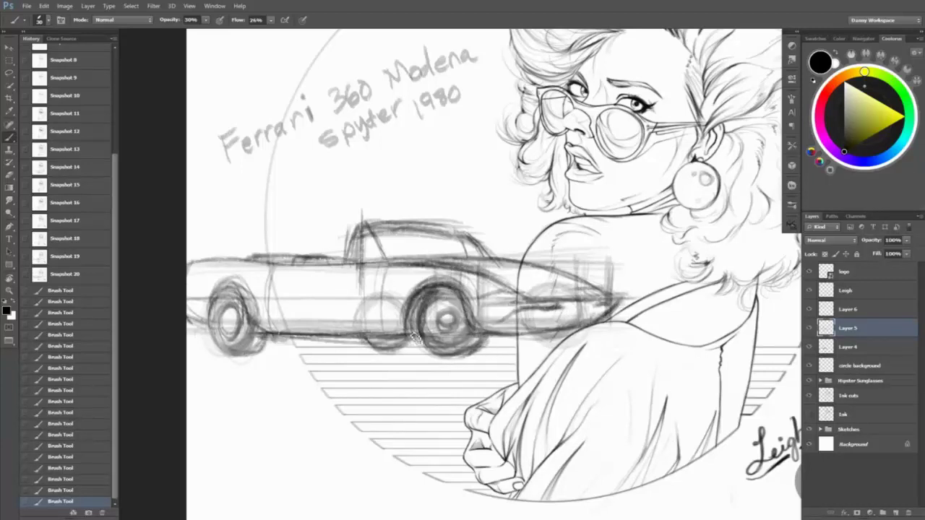
- Draw the door's two vertical seams and lower edge, then darken the upper contour of the pointed front end
{"action": "left_click_drag", "start_coordinate": [381, 263], "coordinate": [383, 324]}
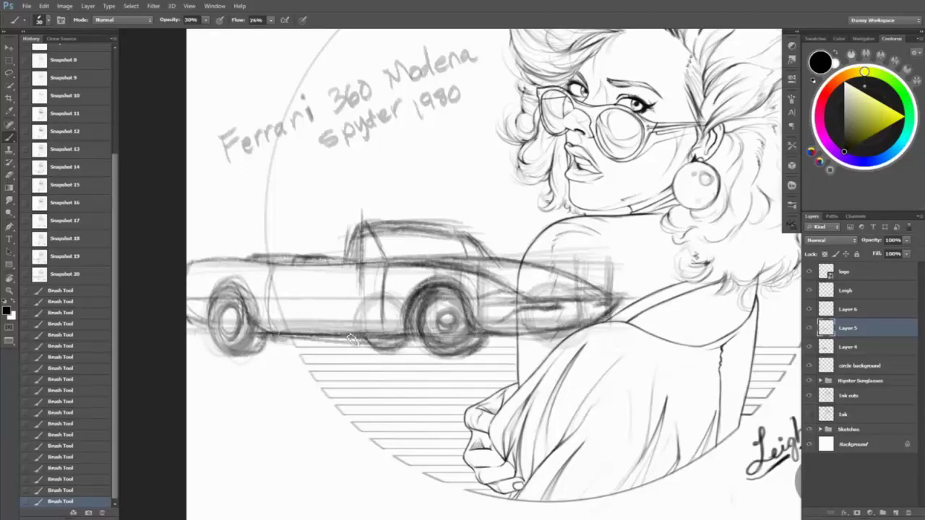
{"action": "mouse_move", "coordinate": [274, 313]}
{"action": "left_mouse_down"}
{"action": "mouse_move", "coordinate": [396, 325]}
{"action": "mouse_move", "coordinate": [321, 340]}
{"action": "left_mouse_up"}
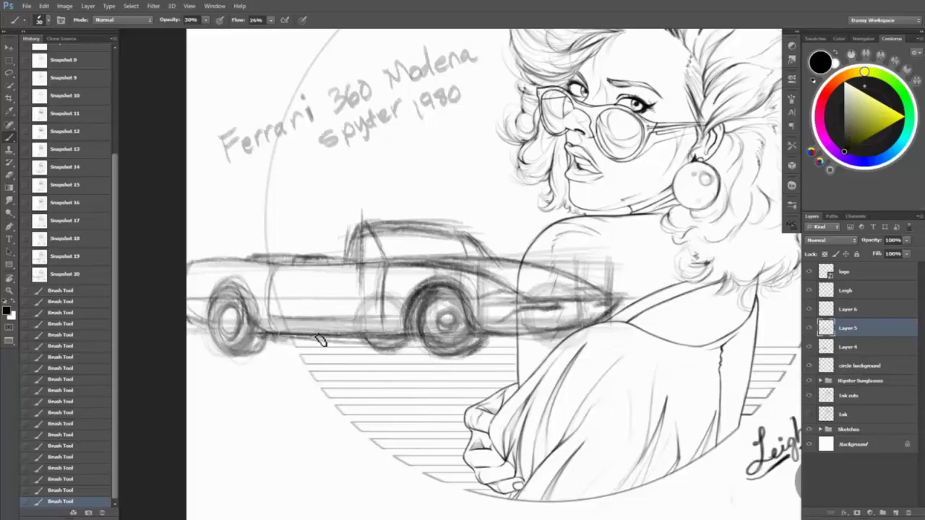
{"action": "mouse_move", "coordinate": [273, 267]}
{"action": "left_mouse_down"}
{"action": "mouse_move", "coordinate": [275, 329]}
{"action": "mouse_move", "coordinate": [275, 309]}
{"action": "left_mouse_up"}
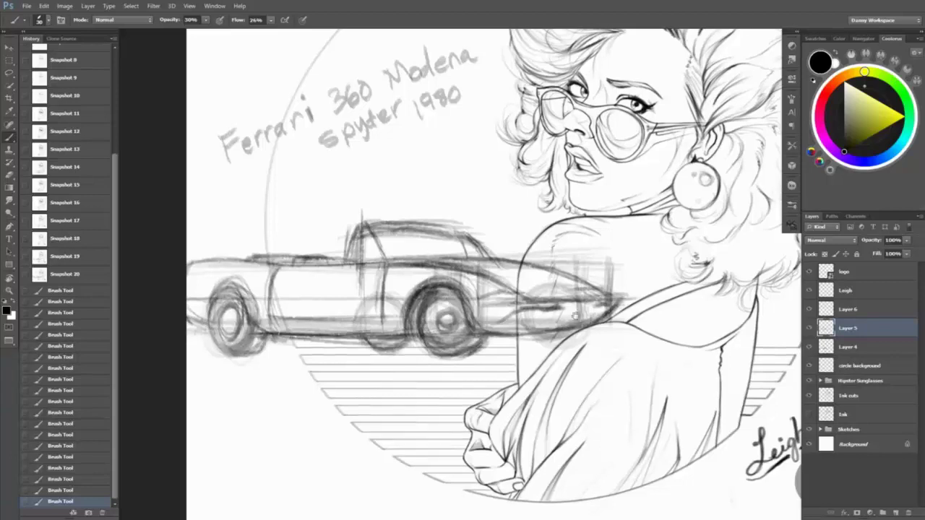
{"action": "left_click_drag", "start_coordinate": [547, 272], "coordinate": [605, 288]}
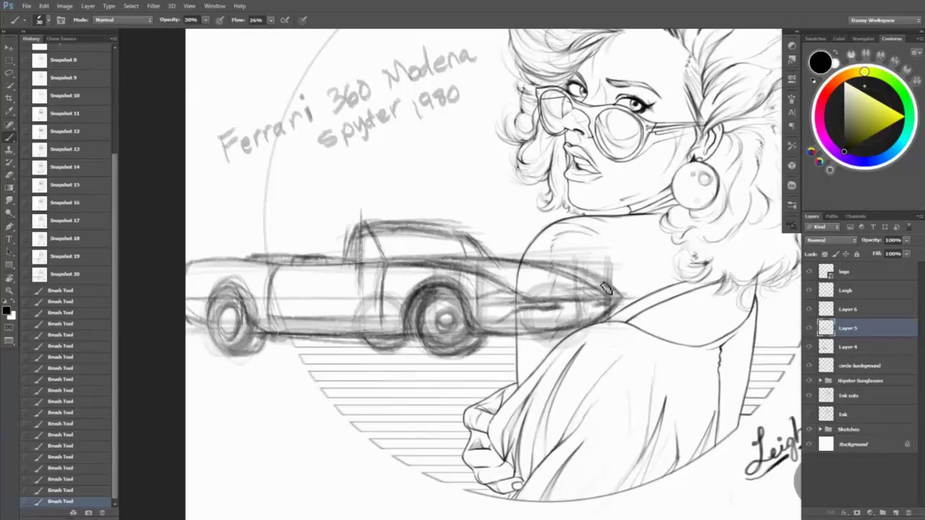
{"action": "left_click_drag", "start_coordinate": [483, 275], "coordinate": [564, 290]}
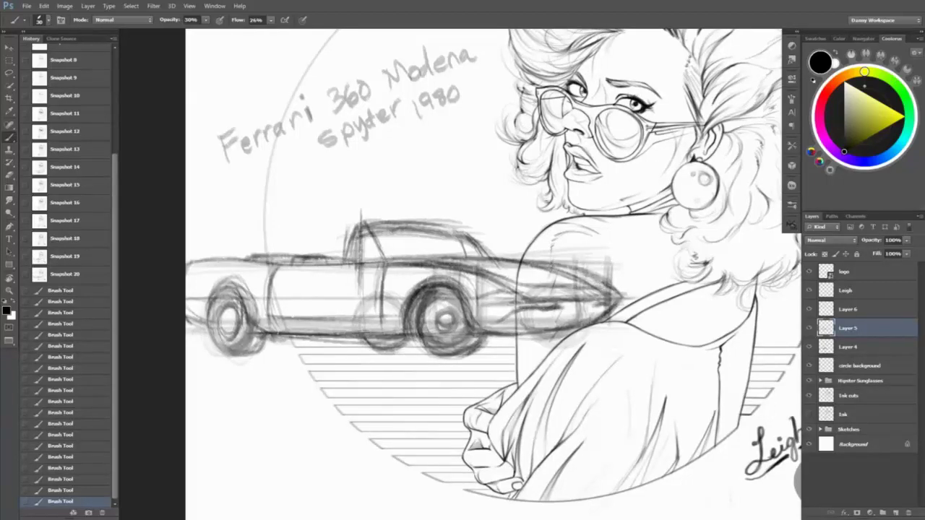
- Erase stray strokes around the windshield and redraw the slanted pillar and the door's vertical seams
{"action": "key", "text": "e"}
{"action": "mouse_move", "coordinate": [472, 261]}
{"action": "left_mouse_down"}
{"action": "mouse_move", "coordinate": [494, 261]}
{"action": "mouse_move", "coordinate": [450, 236]}
{"action": "left_mouse_up"}
{"action": "key", "text": "b"}
{"action": "mouse_move", "coordinate": [394, 266]}
{"action": "left_mouse_down"}
{"action": "mouse_move", "coordinate": [369, 231]}
{"action": "mouse_move", "coordinate": [386, 315]}
{"action": "mouse_move", "coordinate": [393, 294]}
{"action": "mouse_move", "coordinate": [379, 300]}
{"action": "mouse_move", "coordinate": [383, 330]}
{"action": "left_mouse_up"}
{"action": "left_click_drag", "start_coordinate": [274, 264], "coordinate": [277, 323]}
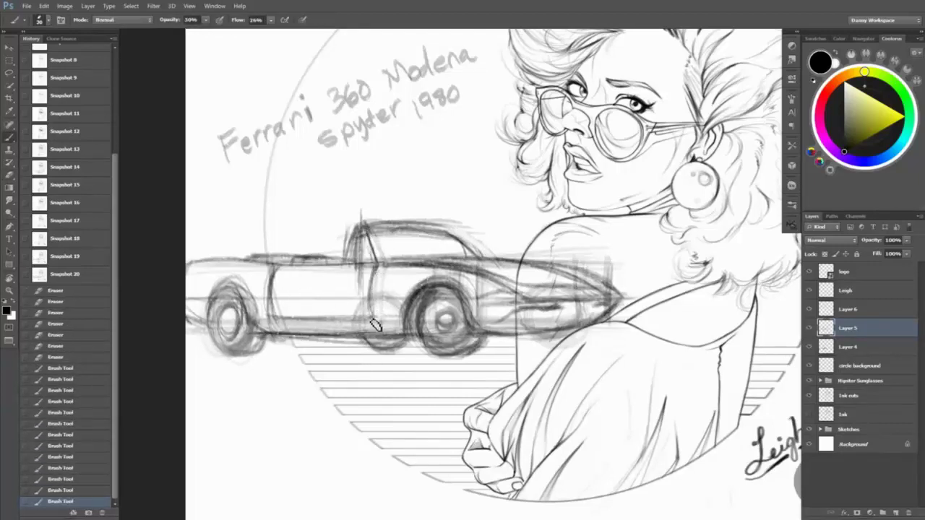
{"action": "left_click_drag", "start_coordinate": [377, 328], "coordinate": [352, 348]}
- Move Layer 5 and Layer 4 together to bring the car closer to the woman, and make Layer 5 active again
{"action": "key", "text": "v"}
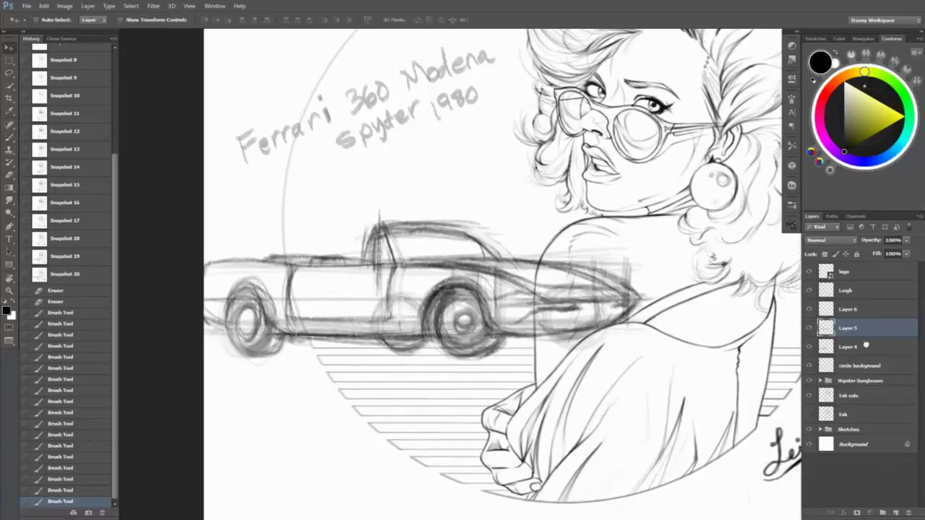
{"action": "left_click", "coordinate": [516, 371], "text": "shift"}
{"action": "left_click_drag", "start_coordinate": [620, 368], "coordinate": [640, 375]}
{"action": "left_click", "coordinate": [847, 329]}
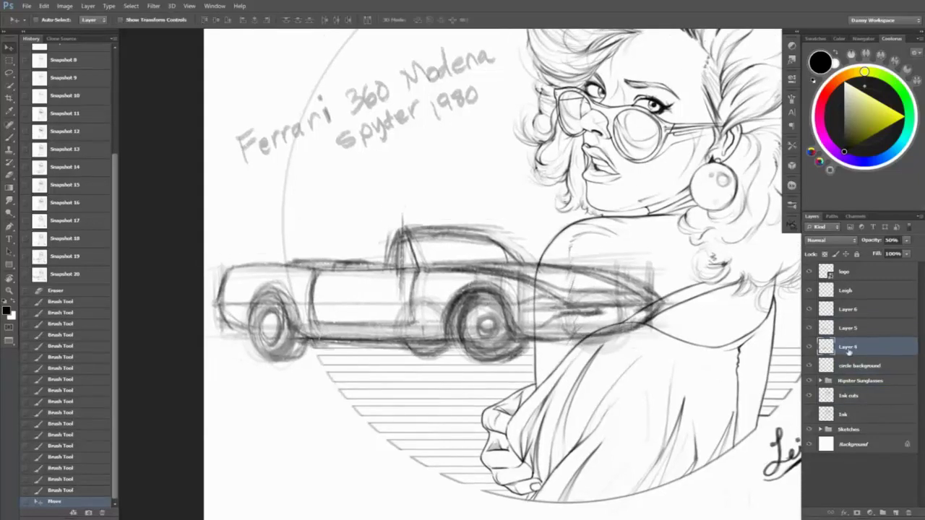
- Refine the rear wheel's tire, rim and arch and strengthen the lower contour of the car's rear end
{"action": "key", "text": "b"}
{"action": "left_click_drag", "start_coordinate": [261, 293], "coordinate": [284, 330]}
{"action": "left_click_drag", "start_coordinate": [221, 304], "coordinate": [256, 330]}
{"action": "mouse_move", "coordinate": [318, 317]}
{"action": "left_mouse_down"}
{"action": "mouse_move", "coordinate": [277, 330]}
{"action": "mouse_move", "coordinate": [264, 355]}
{"action": "left_mouse_up"}
{"action": "mouse_move", "coordinate": [260, 292]}
{"action": "left_mouse_down"}
{"action": "mouse_move", "coordinate": [296, 318]}
{"action": "mouse_move", "coordinate": [298, 353]}
{"action": "left_mouse_up"}
{"action": "left_click_drag", "start_coordinate": [261, 347], "coordinate": [324, 325]}
{"action": "mouse_move", "coordinate": [273, 310]}
{"action": "left_mouse_down"}
{"action": "mouse_move", "coordinate": [269, 339]}
{"action": "mouse_move", "coordinate": [282, 340]}
{"action": "mouse_move", "coordinate": [269, 341]}
{"action": "left_mouse_up"}
{"action": "left_click_drag", "start_coordinate": [253, 282], "coordinate": [293, 304]}
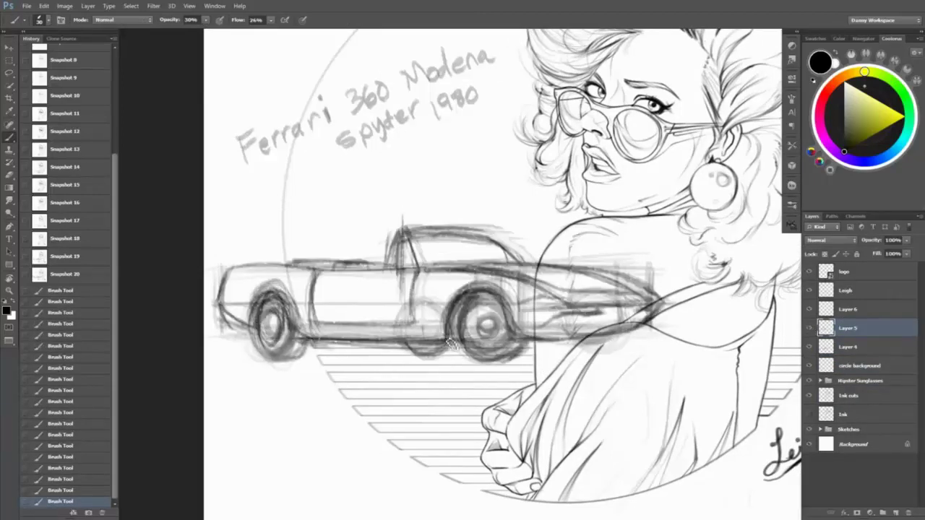
- Darken the undersides of the two far-side wheels showing below the car body
{"action": "left_click_drag", "start_coordinate": [449, 342], "coordinate": [406, 352]}
{"action": "left_click_drag", "start_coordinate": [409, 352], "coordinate": [453, 344]}
{"action": "mouse_move", "coordinate": [613, 337]}
{"action": "left_mouse_down"}
{"action": "mouse_move", "coordinate": [601, 356]}
{"action": "mouse_move", "coordinate": [590, 342]}
{"action": "mouse_move", "coordinate": [594, 348]}
{"action": "mouse_move", "coordinate": [570, 354]}
{"action": "left_mouse_up"}
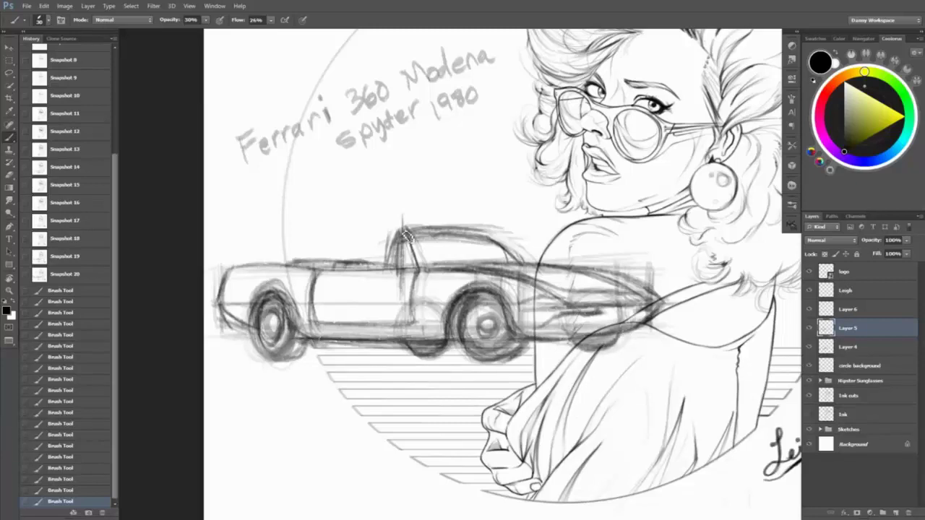
- Save a history snapshot and lighten the front wheel's heavy strokes with the Eraser
{"action": "key", "text": "e"}
{"action": "right_click", "coordinate": [505, 91]}
{"action": "double_click", "coordinate": [508, 295]}
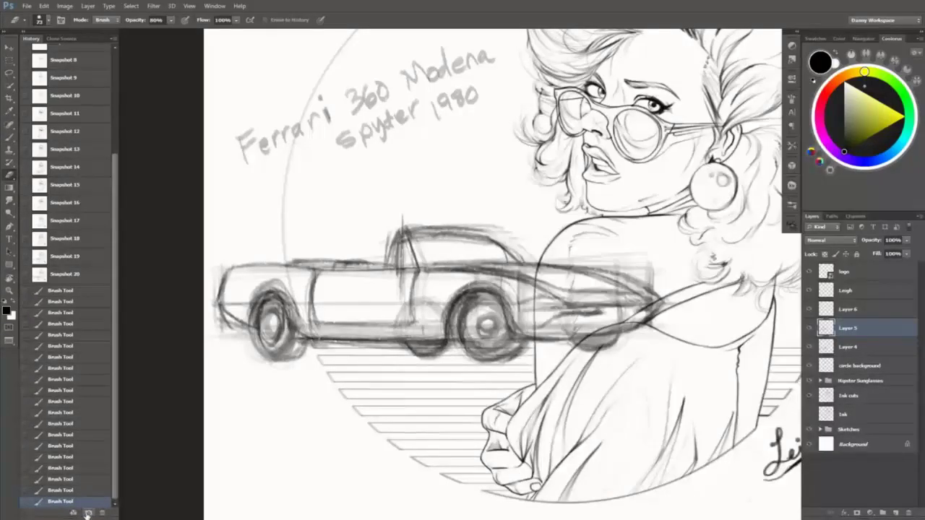
{"action": "left_click_drag", "start_coordinate": [506, 303], "coordinate": [477, 332]}
{"action": "left_click_drag", "start_coordinate": [455, 304], "coordinate": [499, 361]}
{"action": "left_click_drag", "start_coordinate": [470, 318], "coordinate": [506, 369]}
{"action": "left_click_drag", "start_coordinate": [452, 296], "coordinate": [484, 340]}
{"action": "left_click_drag", "start_coordinate": [449, 297], "coordinate": [496, 334]}
- Redraw the front wheel with a rounder tire, inner rim and hub under its arch
{"action": "key", "text": "b"}
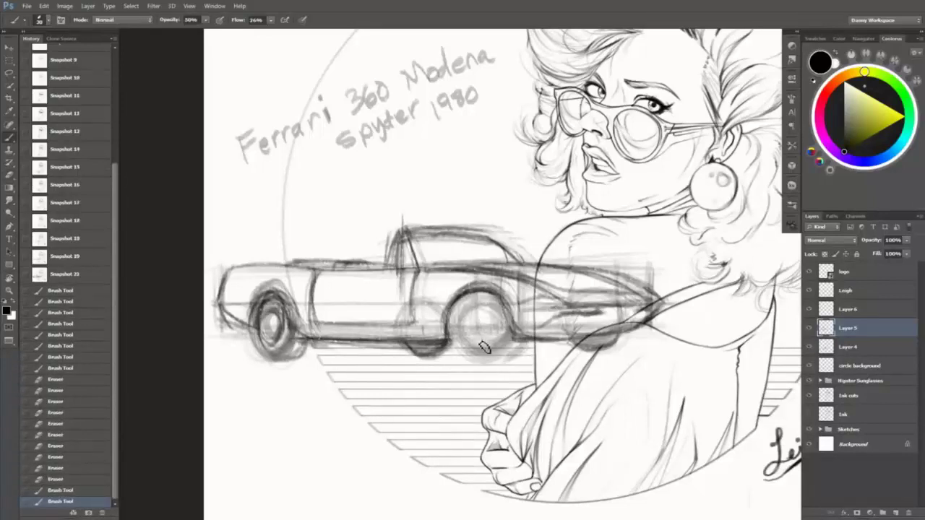
{"action": "left_click_drag", "start_coordinate": [506, 297], "coordinate": [463, 355]}
{"action": "mouse_move", "coordinate": [470, 297]}
{"action": "left_mouse_down"}
{"action": "mouse_move", "coordinate": [517, 358]}
{"action": "mouse_move", "coordinate": [515, 318]}
{"action": "mouse_move", "coordinate": [451, 311]}
{"action": "mouse_move", "coordinate": [492, 319]}
{"action": "mouse_move", "coordinate": [502, 339]}
{"action": "mouse_move", "coordinate": [466, 307]}
{"action": "left_mouse_up"}
{"action": "mouse_move", "coordinate": [463, 300]}
{"action": "left_mouse_down"}
{"action": "mouse_move", "coordinate": [499, 343]}
{"action": "mouse_move", "coordinate": [488, 329]}
{"action": "left_mouse_up"}
{"action": "left_click_drag", "start_coordinate": [455, 300], "coordinate": [484, 327]}
- Lighten the rear wheel with the Eraser and redraw its tire outline and arch
{"action": "key", "text": "e"}
{"action": "mouse_move", "coordinate": [273, 324]}
{"action": "left_mouse_down"}
{"action": "mouse_move", "coordinate": [261, 286]}
{"action": "mouse_move", "coordinate": [293, 358]}
{"action": "left_mouse_up"}
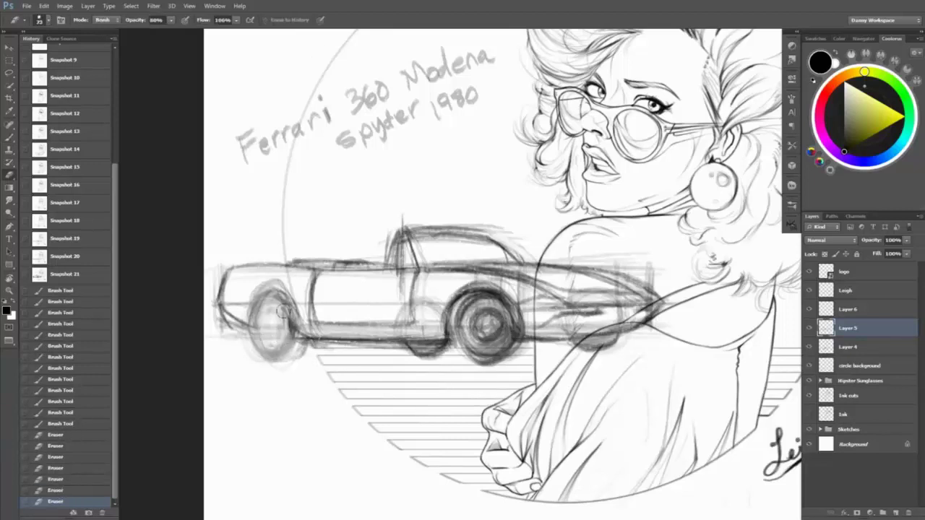
{"action": "key", "text": "b"}
{"action": "left_click_drag", "start_coordinate": [285, 289], "coordinate": [264, 329]}
{"action": "left_click_drag", "start_coordinate": [253, 296], "coordinate": [286, 329]}
{"action": "mouse_move", "coordinate": [260, 321]}
{"action": "left_mouse_down"}
{"action": "mouse_move", "coordinate": [275, 305]}
{"action": "mouse_move", "coordinate": [238, 337]}
{"action": "mouse_move", "coordinate": [278, 307]}
{"action": "mouse_move", "coordinate": [310, 360]}
{"action": "left_mouse_up"}
- Trim the far-side wheel behind the front wheel and reinforce the car's lower sill between the wheels
{"action": "key", "text": "e"}
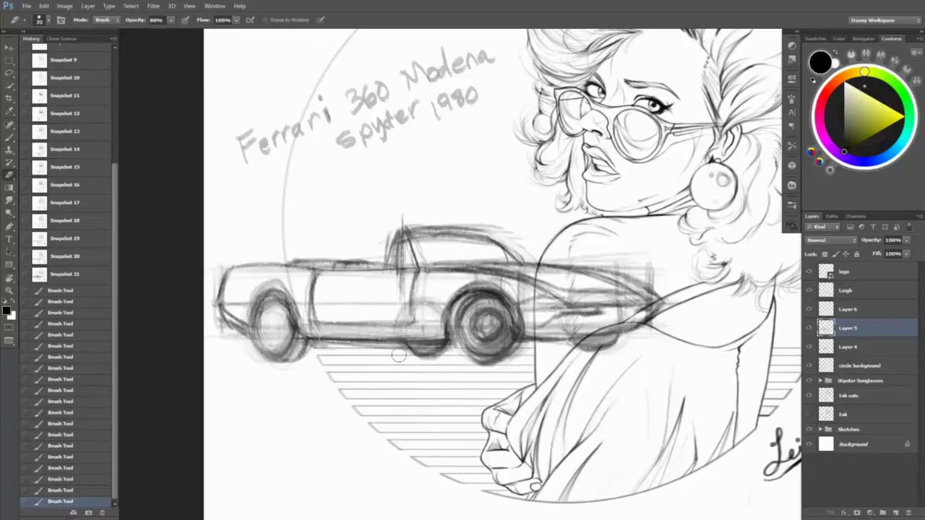
{"action": "left_click_drag", "start_coordinate": [404, 353], "coordinate": [449, 355]}
{"action": "left_click_drag", "start_coordinate": [394, 358], "coordinate": [434, 354]}
{"action": "key", "text": "b"}
{"action": "left_click_drag", "start_coordinate": [325, 346], "coordinate": [376, 348]}
{"action": "left_click_drag", "start_coordinate": [376, 347], "coordinate": [416, 359]}
{"action": "mouse_move", "coordinate": [318, 347]}
{"action": "left_mouse_down"}
{"action": "mouse_move", "coordinate": [452, 355]}
{"action": "mouse_move", "coordinate": [444, 360]}
{"action": "mouse_move", "coordinate": [444, 340]}
{"action": "mouse_move", "coordinate": [502, 314]}
{"action": "mouse_move", "coordinate": [463, 329]}
{"action": "mouse_move", "coordinate": [502, 371]}
{"action": "left_mouse_up"}
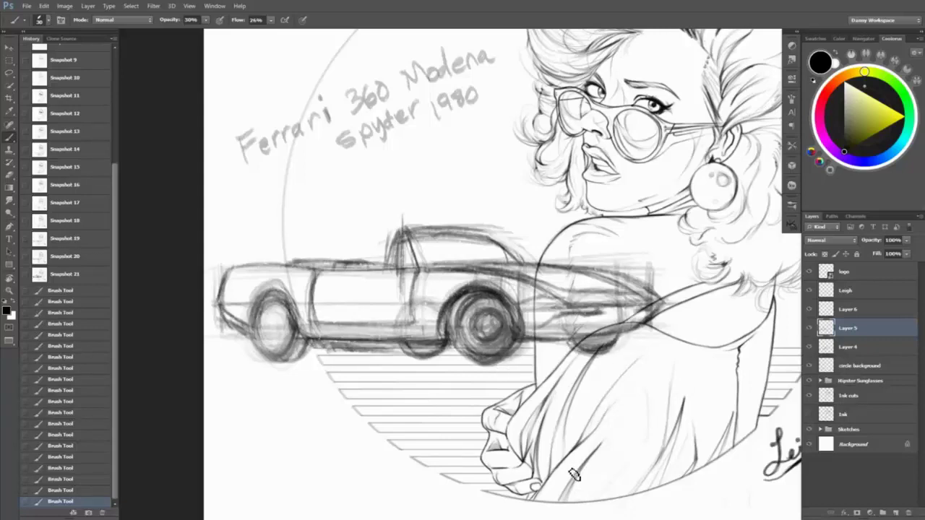
- Sketch a rear-view mirror inside the windshield and darken the raised edge behind the cockpit
{"action": "key", "text": "r"}
{"action": "left_click_drag", "start_coordinate": [356, 335], "coordinate": [475, 258]}
{"action": "mouse_move", "coordinate": [347, 94]}
{"action": "left_mouse_down"}
{"action": "mouse_move", "coordinate": [426, 206]}
{"action": "mouse_move", "coordinate": [388, 141]}
{"action": "left_mouse_up"}
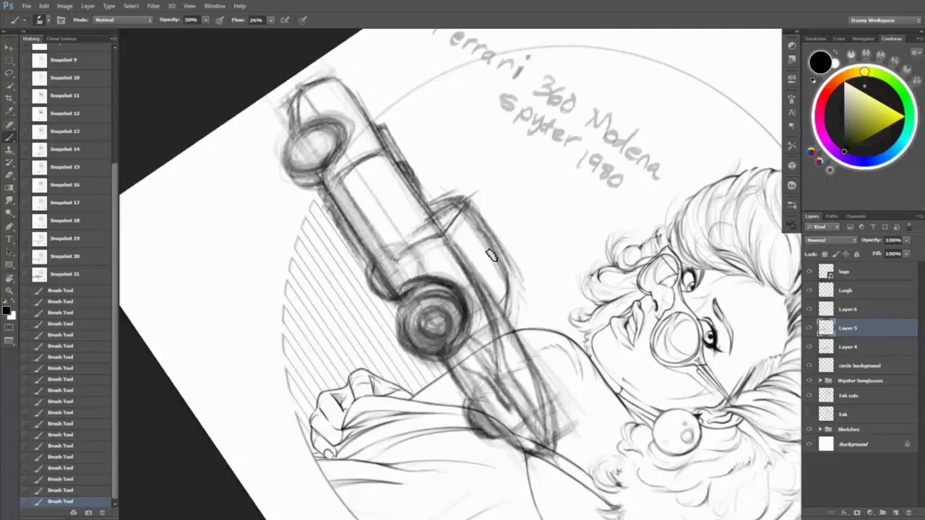
{"action": "left_click_drag", "start_coordinate": [491, 255], "coordinate": [456, 244]}
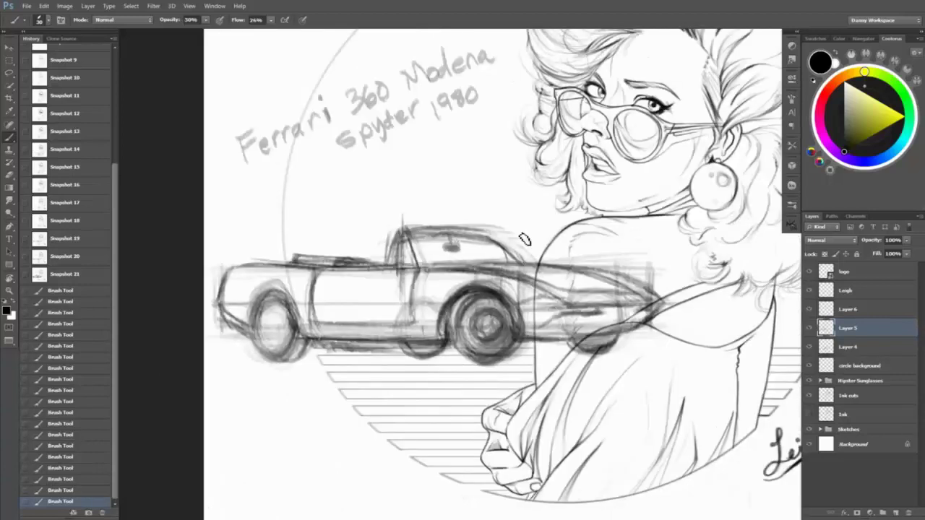
- Erase the rough strokes at the windshield's side pillar and redraw the windshield frame with darker lines
{"action": "key", "text": "e"}
{"action": "left_click_drag", "start_coordinate": [405, 230], "coordinate": [401, 271]}
{"action": "key", "text": "b"}
{"action": "mouse_move", "coordinate": [390, 231]}
{"action": "left_mouse_down"}
{"action": "mouse_move", "coordinate": [409, 271]}
{"action": "mouse_move", "coordinate": [485, 238]}
{"action": "left_mouse_up"}
{"action": "left_click_drag", "start_coordinate": [429, 232], "coordinate": [510, 250]}
{"action": "mouse_move", "coordinate": [464, 232]}
{"action": "left_mouse_down"}
{"action": "mouse_move", "coordinate": [513, 269]}
{"action": "mouse_move", "coordinate": [504, 250]}
{"action": "left_mouse_up"}
- Clean up the door's front seam, then redraw the seam, the horizontal body crease and the door's lower edge
{"action": "key", "text": "e"}
{"action": "left_click_drag", "start_coordinate": [423, 339], "coordinate": [416, 322]}
{"action": "key", "text": "b"}
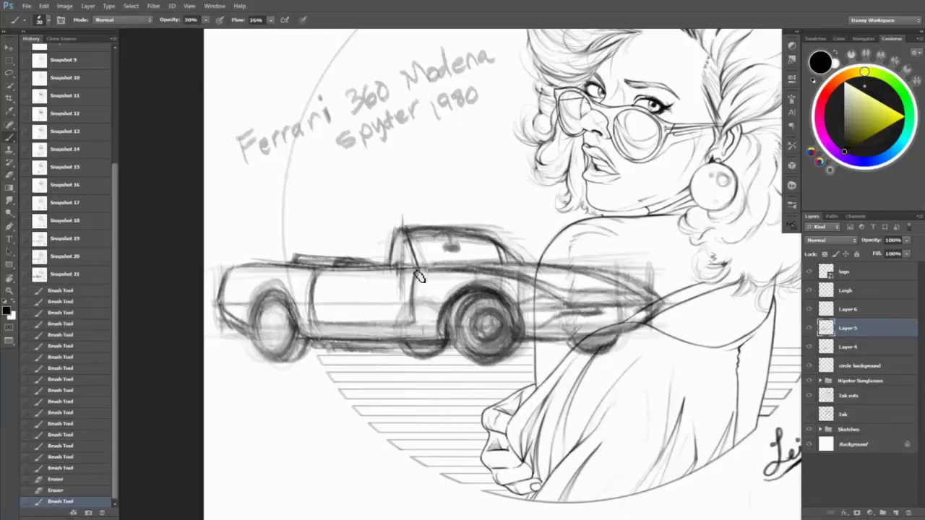
{"action": "mouse_move", "coordinate": [416, 268]}
{"action": "left_mouse_down"}
{"action": "mouse_move", "coordinate": [419, 323]}
{"action": "mouse_move", "coordinate": [418, 308]}
{"action": "mouse_move", "coordinate": [470, 304]}
{"action": "left_mouse_up"}
{"action": "mouse_move", "coordinate": [399, 307]}
{"action": "left_mouse_down"}
{"action": "mouse_move", "coordinate": [449, 304]}
{"action": "mouse_move", "coordinate": [302, 310]}
{"action": "left_mouse_up"}
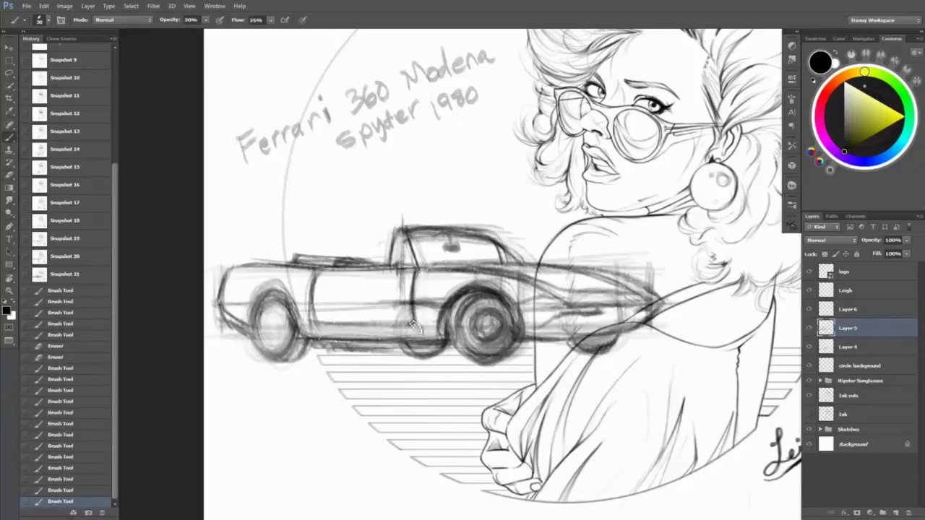
{"action": "mouse_move", "coordinate": [409, 327]}
{"action": "left_mouse_down"}
{"action": "mouse_move", "coordinate": [348, 314]}
{"action": "mouse_move", "coordinate": [327, 338]}
{"action": "mouse_move", "coordinate": [311, 295]}
{"action": "mouse_move", "coordinate": [341, 261]}
{"action": "left_mouse_up"}
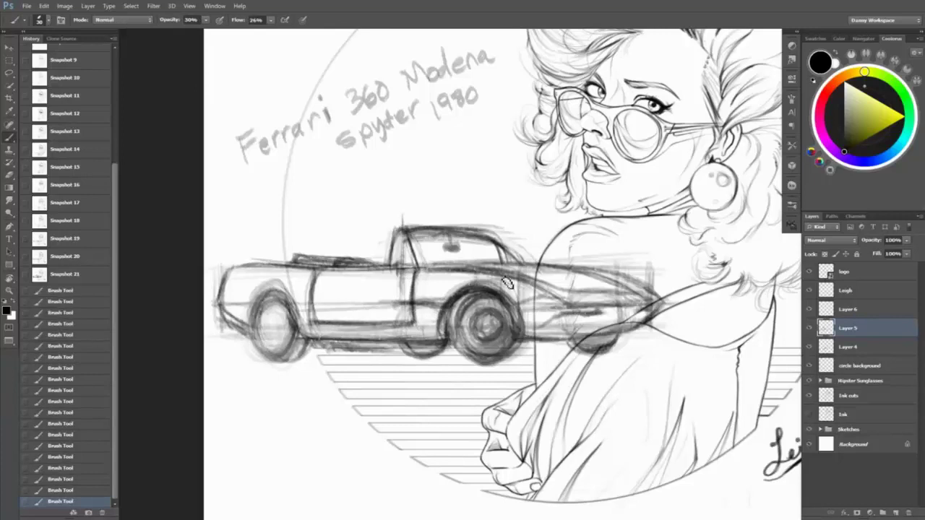
- Draw the rear wheel's inner rim and hub and darken its arch
{"action": "left_click_drag", "start_coordinate": [275, 327], "coordinate": [277, 348]}
{"action": "left_click_drag", "start_coordinate": [264, 311], "coordinate": [288, 344]}
{"action": "mouse_move", "coordinate": [253, 290]}
{"action": "left_mouse_down"}
{"action": "mouse_move", "coordinate": [277, 330]}
{"action": "mouse_move", "coordinate": [254, 307]}
{"action": "mouse_move", "coordinate": [306, 298]}
{"action": "left_mouse_up"}
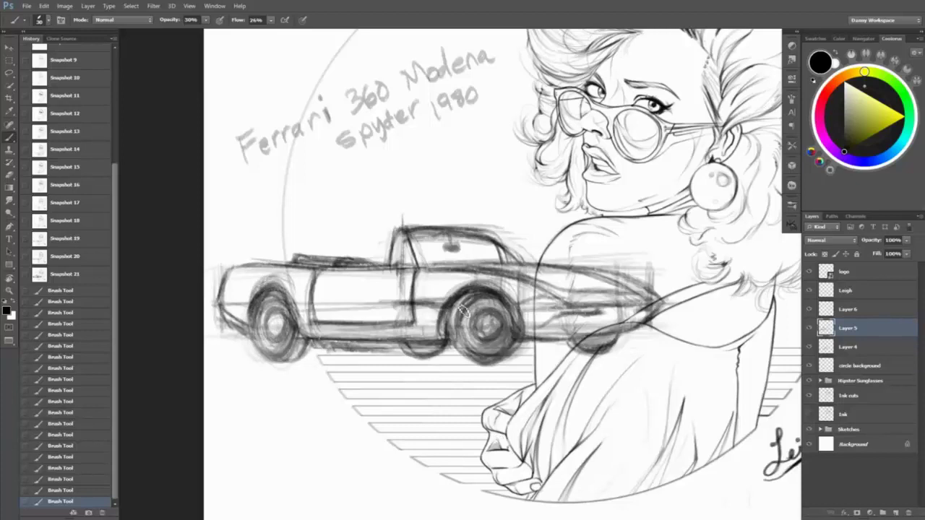
- Rework the front wheel's tire and rim, lightening the inner area and darkening the arch above it
{"action": "left_click_drag", "start_coordinate": [478, 298], "coordinate": [444, 339]}
{"action": "mouse_move", "coordinate": [442, 298]}
{"action": "left_mouse_down"}
{"action": "mouse_move", "coordinate": [468, 341]}
{"action": "mouse_move", "coordinate": [500, 299]}
{"action": "mouse_move", "coordinate": [496, 337]}
{"action": "left_mouse_up"}
{"action": "key", "text": "e"}
{"action": "mouse_move", "coordinate": [462, 298]}
{"action": "left_mouse_down"}
{"action": "mouse_move", "coordinate": [469, 333]}
{"action": "mouse_move", "coordinate": [495, 324]}
{"action": "left_mouse_up"}
{"action": "key", "text": "b"}
{"action": "mouse_move", "coordinate": [444, 282]}
{"action": "left_mouse_down"}
{"action": "mouse_move", "coordinate": [484, 307]}
{"action": "mouse_move", "coordinate": [517, 302]}
{"action": "mouse_move", "coordinate": [516, 329]}
{"action": "left_mouse_up"}
- Erase stray lines ahead of the front wheel and sketch the headlight and bumper lines along the car's nose
{"action": "key", "text": "e"}
{"action": "left_click_drag", "start_coordinate": [506, 286], "coordinate": [524, 335]}
{"action": "mouse_move", "coordinate": [506, 288]}
{"action": "left_mouse_down"}
{"action": "mouse_move", "coordinate": [520, 323]}
{"action": "mouse_move", "coordinate": [515, 337]}
{"action": "mouse_move", "coordinate": [530, 306]}
{"action": "mouse_move", "coordinate": [571, 311]}
{"action": "mouse_move", "coordinate": [570, 293]}
{"action": "mouse_move", "coordinate": [596, 316]}
{"action": "mouse_move", "coordinate": [636, 291]}
{"action": "left_mouse_up"}
{"action": "key", "text": "b"}
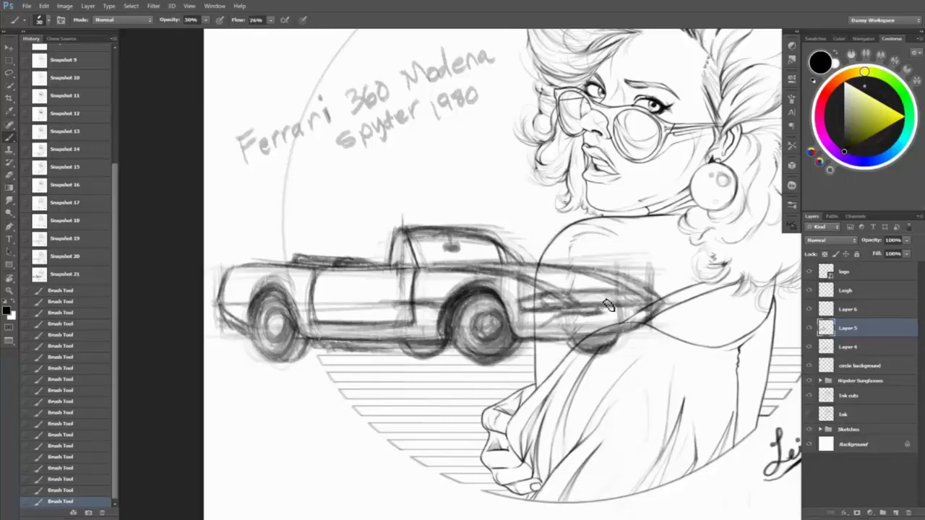
{"action": "mouse_move", "coordinate": [538, 302]}
{"action": "left_mouse_down"}
{"action": "mouse_move", "coordinate": [629, 286]}
{"action": "mouse_move", "coordinate": [578, 319]}
{"action": "mouse_move", "coordinate": [647, 309]}
{"action": "left_mouse_up"}
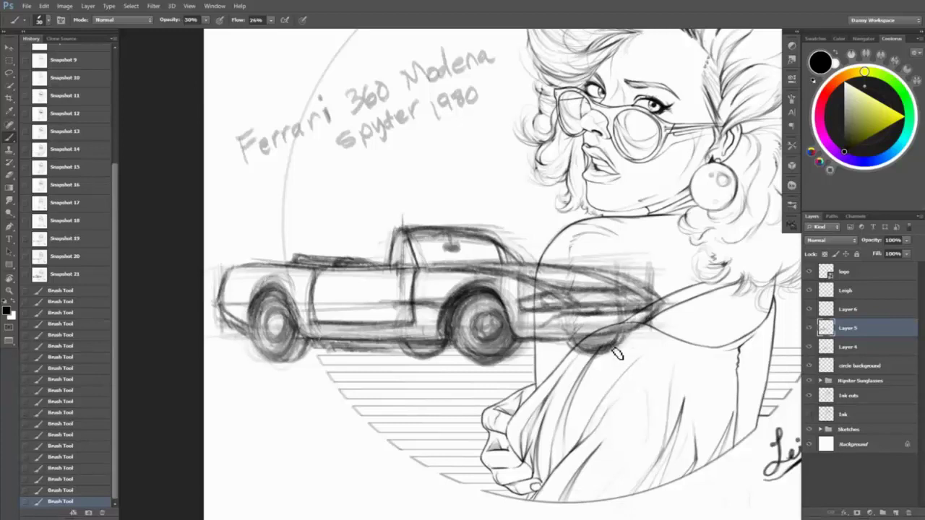
- Hide Layer 4, erase the stray strokes above the roofline and redraw the windshield's top edge and side pillar
{"action": "left_click", "coordinate": [809, 347]}
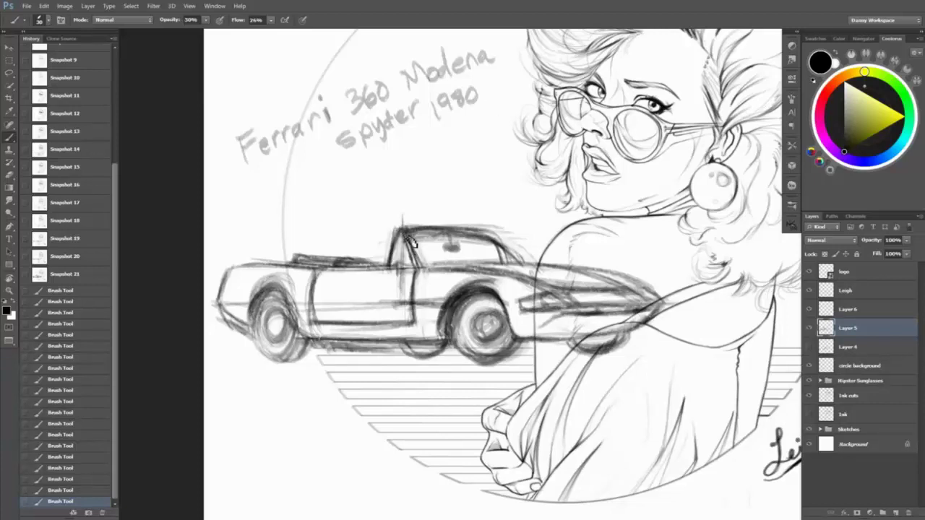
{"action": "mouse_move", "coordinate": [410, 242]}
{"action": "left_mouse_down"}
{"action": "mouse_move", "coordinate": [445, 226]}
{"action": "mouse_move", "coordinate": [499, 239]}
{"action": "left_mouse_up"}
{"action": "key", "text": "e"}
{"action": "left_click_drag", "start_coordinate": [402, 217], "coordinate": [491, 220]}
{"action": "key", "text": "b"}
{"action": "left_click_drag", "start_coordinate": [406, 229], "coordinate": [394, 254]}
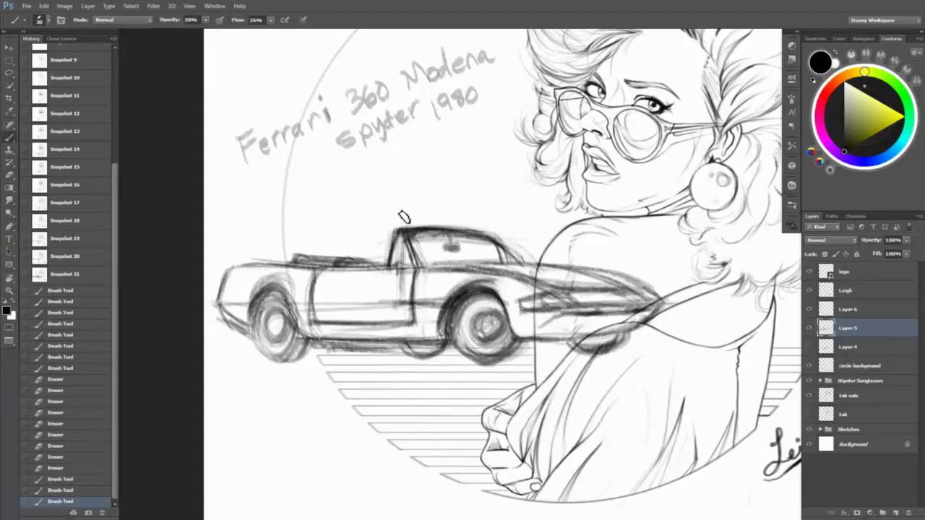
- Clean up the windshield's upper corner, then darken the cockpit's rear edge and the slanted windshield pillars
{"action": "key", "text": "e"}
{"action": "left_click_drag", "start_coordinate": [399, 214], "coordinate": [409, 219]}
{"action": "key", "text": "b"}
{"action": "mouse_move", "coordinate": [346, 260]}
{"action": "left_mouse_down"}
{"action": "mouse_move", "coordinate": [386, 263]}
{"action": "mouse_move", "coordinate": [394, 239]}
{"action": "mouse_move", "coordinate": [390, 261]}
{"action": "left_mouse_up"}
{"action": "key", "text": "e"}
{"action": "key", "text": "b"}
{"action": "left_click_drag", "start_coordinate": [397, 230], "coordinate": [433, 227]}
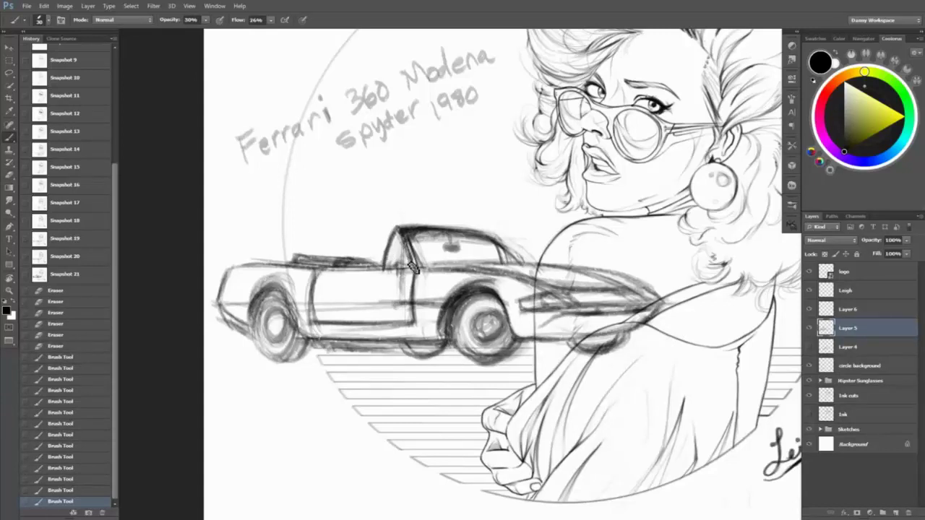
{"action": "mouse_move", "coordinate": [412, 268]}
{"action": "left_mouse_down"}
{"action": "mouse_move", "coordinate": [419, 230]}
{"action": "mouse_move", "coordinate": [387, 282]}
{"action": "mouse_move", "coordinate": [388, 212]}
{"action": "mouse_move", "coordinate": [381, 256]}
{"action": "mouse_move", "coordinate": [346, 269]}
{"action": "mouse_move", "coordinate": [418, 262]}
{"action": "left_mouse_up"}
- Refine the folded-top edge behind the cockpit and clean up the rear deck's upper contour
{"action": "key", "text": "e"}
{"action": "key", "text": "b"}
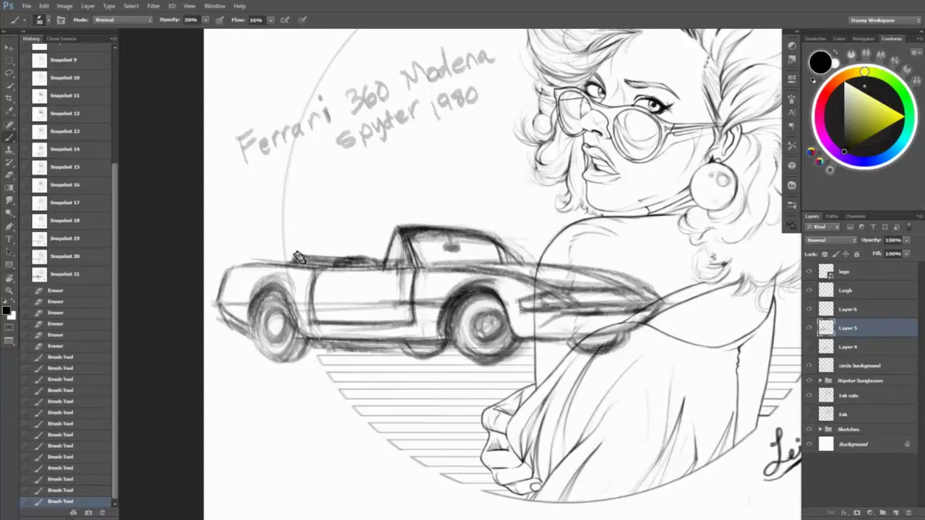
{"action": "mouse_move", "coordinate": [290, 258]}
{"action": "left_mouse_down"}
{"action": "mouse_move", "coordinate": [346, 261]}
{"action": "mouse_move", "coordinate": [293, 254]}
{"action": "mouse_move", "coordinate": [318, 242]}
{"action": "mouse_move", "coordinate": [346, 257]}
{"action": "mouse_move", "coordinate": [242, 264]}
{"action": "mouse_move", "coordinate": [224, 278]}
{"action": "mouse_move", "coordinate": [289, 266]}
{"action": "left_mouse_up"}
{"action": "key", "text": "e"}
{"action": "key", "text": "b"}
{"action": "key", "text": "e"}
{"action": "key", "text": "b"}
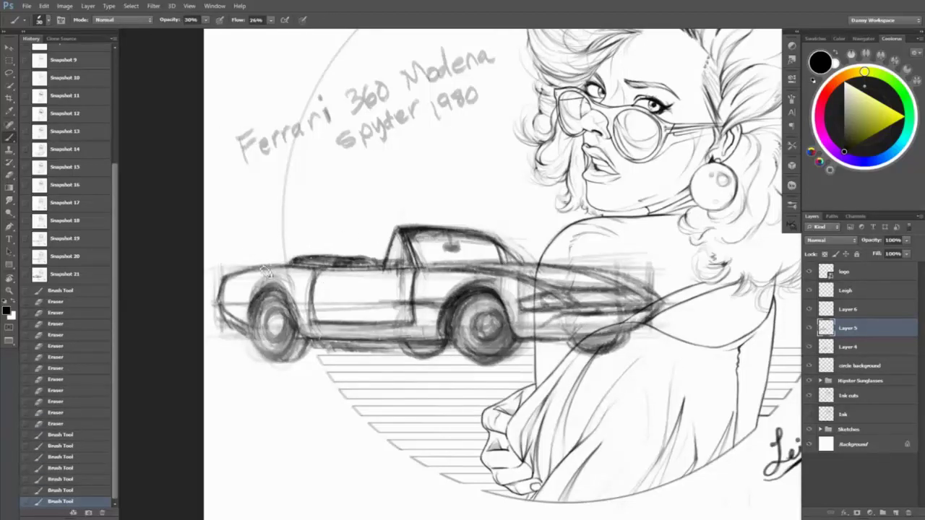
- Touch up the rear deck's contour, then fade sketch Layer 5 to 40% opacity beneath a new layer
{"action": "left_click_drag", "start_coordinate": [224, 275], "coordinate": [271, 268]}
{"action": "key", "text": "v"}
{"action": "key", "text": "3"}
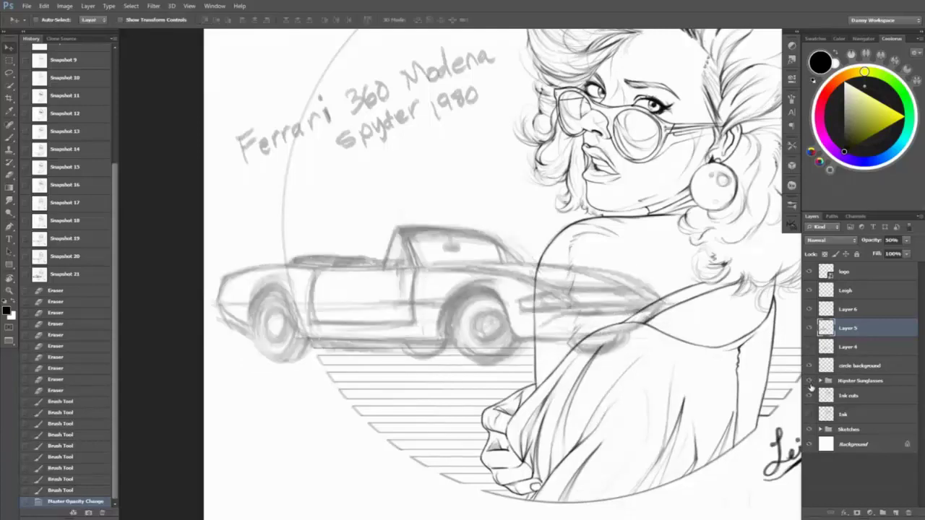
{"action": "key", "text": "4"}
{"action": "key", "text": "ctrl+shift+alt+n"}
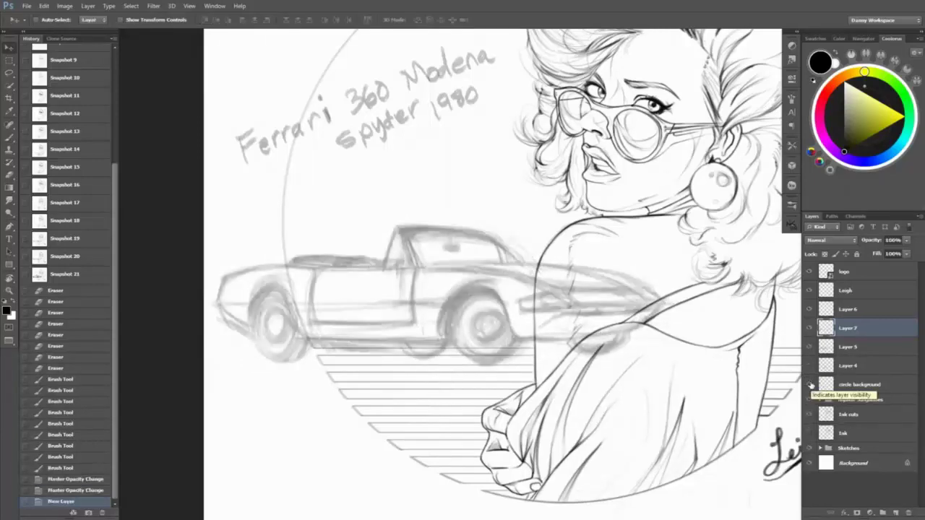
- With a smaller brush, ink the triangular side window and start the near windshield pillar on the new layer
{"action": "key", "text": "b"}
{"action": "scroll", "coordinate": [425, 289], "scroll_direction": "up", "scroll_amount": 2}
{"action": "key", "text": "bracketleft"}
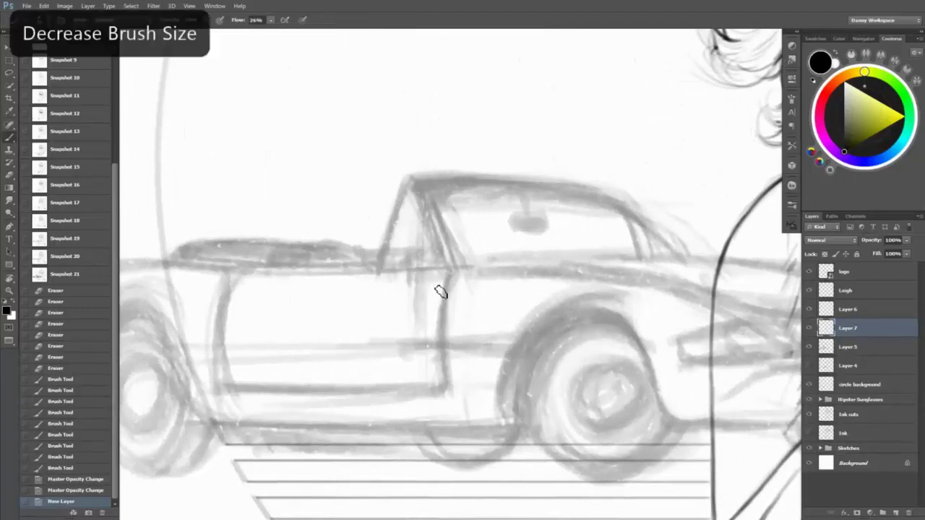
{"action": "key", "text": "bracketleft"}
{"action": "mouse_move", "coordinate": [406, 191]}
{"action": "left_mouse_down"}
{"action": "mouse_move", "coordinate": [384, 266]}
{"action": "mouse_move", "coordinate": [408, 193]}
{"action": "mouse_move", "coordinate": [390, 246]}
{"action": "mouse_move", "coordinate": [446, 268]}
{"action": "left_mouse_up"}
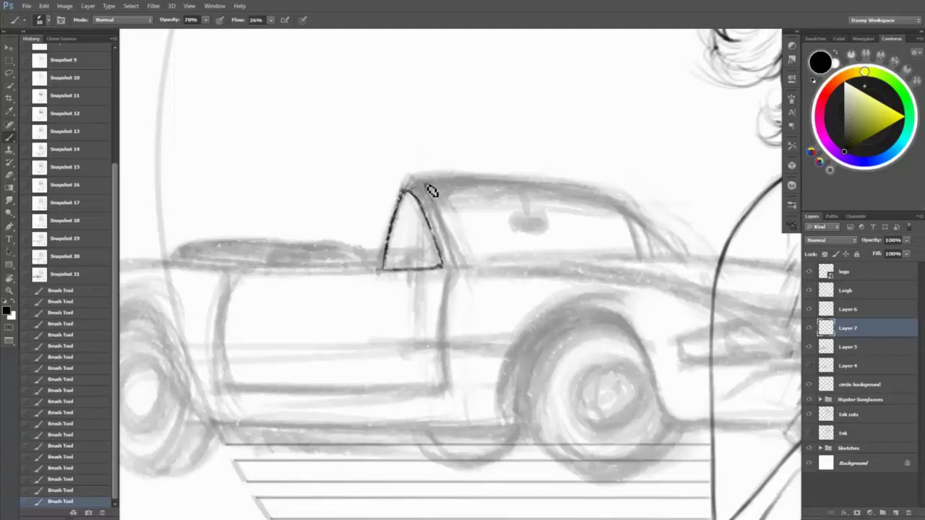
{"action": "left_click_drag", "start_coordinate": [432, 190], "coordinate": [462, 260]}
- Ink the near windshield pillar and trace the frame's top edge around to the far corner
{"action": "key", "text": "r"}
{"action": "left_click_drag", "start_coordinate": [463, 225], "coordinate": [441, 260]}
{"action": "scroll", "coordinate": [441, 260], "scroll_direction": "up", "scroll_amount": 2}
{"action": "left_click_drag", "start_coordinate": [365, 296], "coordinate": [422, 145]}
{"action": "left_click_drag", "start_coordinate": [361, 267], "coordinate": [436, 131]}
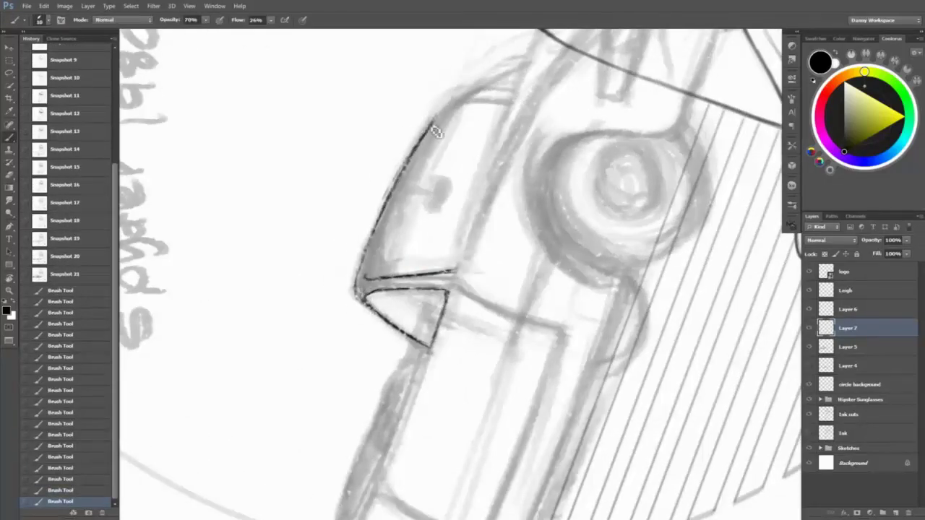
{"action": "mouse_move", "coordinate": [372, 235]}
{"action": "left_mouse_down"}
{"action": "mouse_move", "coordinate": [455, 115]}
{"action": "mouse_move", "coordinate": [531, 77]}
{"action": "left_mouse_up"}
{"action": "mouse_move", "coordinate": [460, 109]}
{"action": "left_mouse_down"}
{"action": "mouse_move", "coordinate": [499, 106]}
{"action": "mouse_move", "coordinate": [457, 121]}
{"action": "left_mouse_up"}
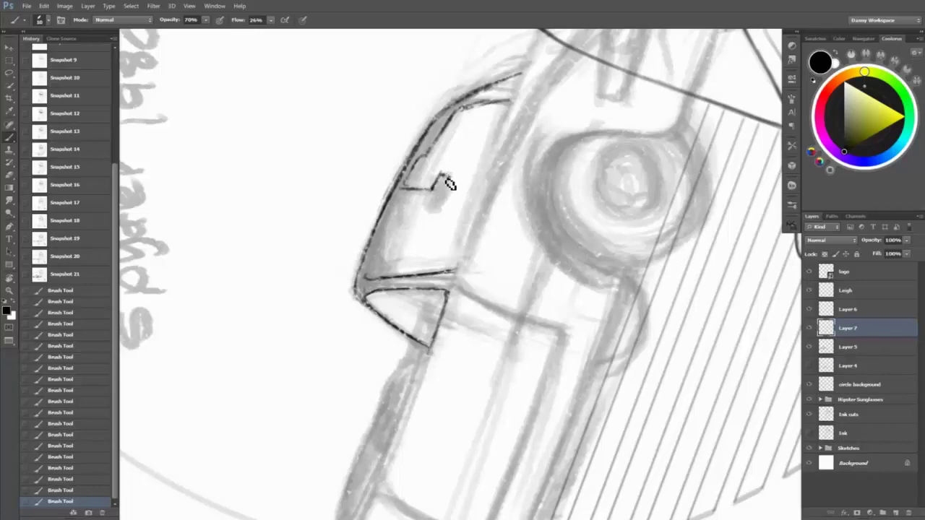
- Outline the rearview mirror and its stem, then ink the inner edge of the windshield frame
{"action": "right_click", "coordinate": [420, 215]}
{"action": "key", "text": "Escape"}
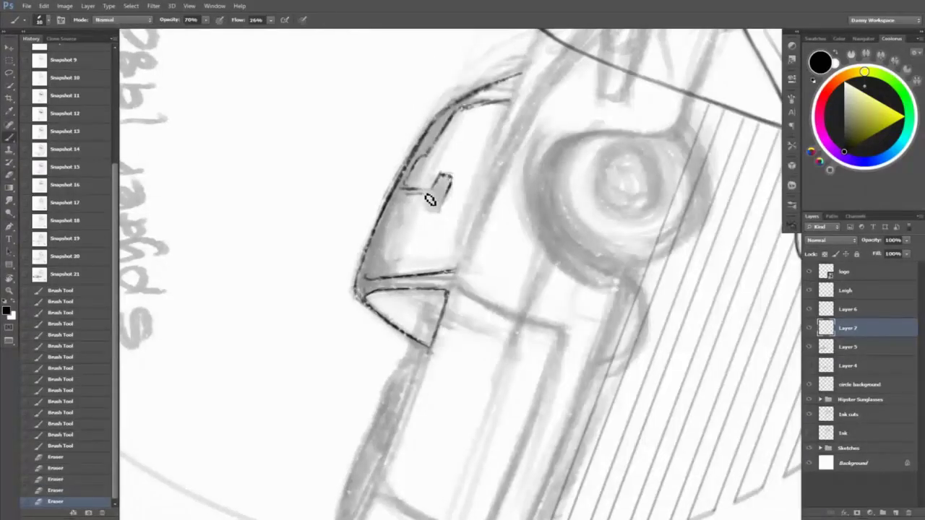
{"action": "mouse_move", "coordinate": [442, 195]}
{"action": "left_mouse_down"}
{"action": "mouse_move", "coordinate": [430, 218]}
{"action": "mouse_move", "coordinate": [448, 196]}
{"action": "mouse_move", "coordinate": [442, 185]}
{"action": "mouse_move", "coordinate": [406, 195]}
{"action": "mouse_move", "coordinate": [389, 230]}
{"action": "mouse_move", "coordinate": [403, 209]}
{"action": "left_mouse_up"}
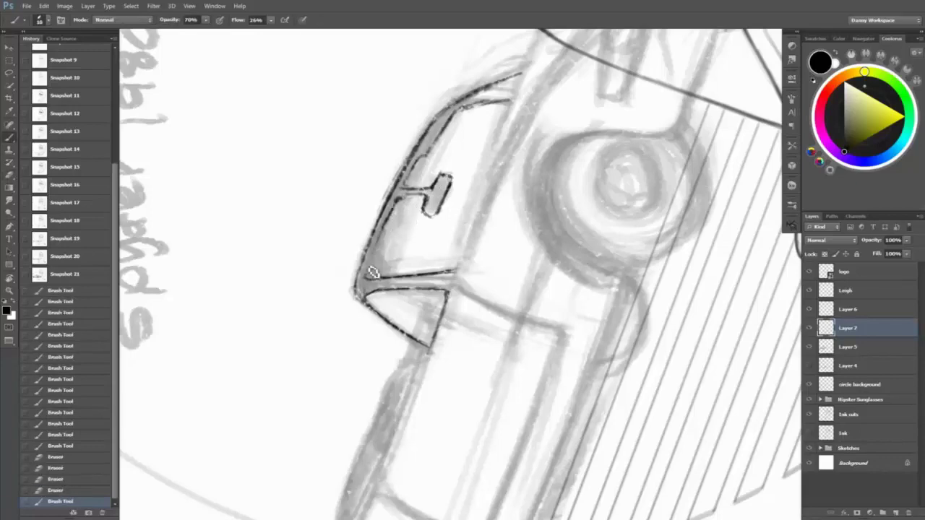
{"action": "left_click_drag", "start_coordinate": [370, 271], "coordinate": [413, 196]}
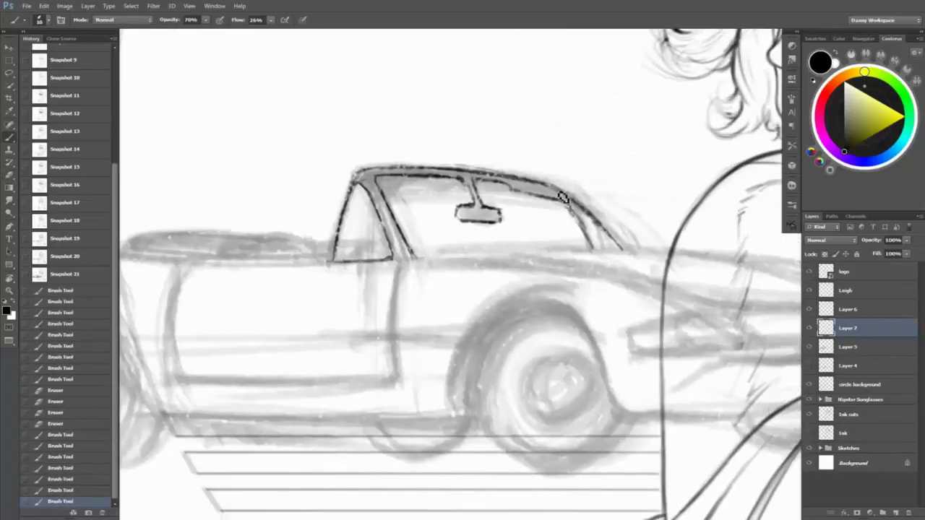
{"action": "left_click_drag", "start_coordinate": [569, 207], "coordinate": [598, 239]}
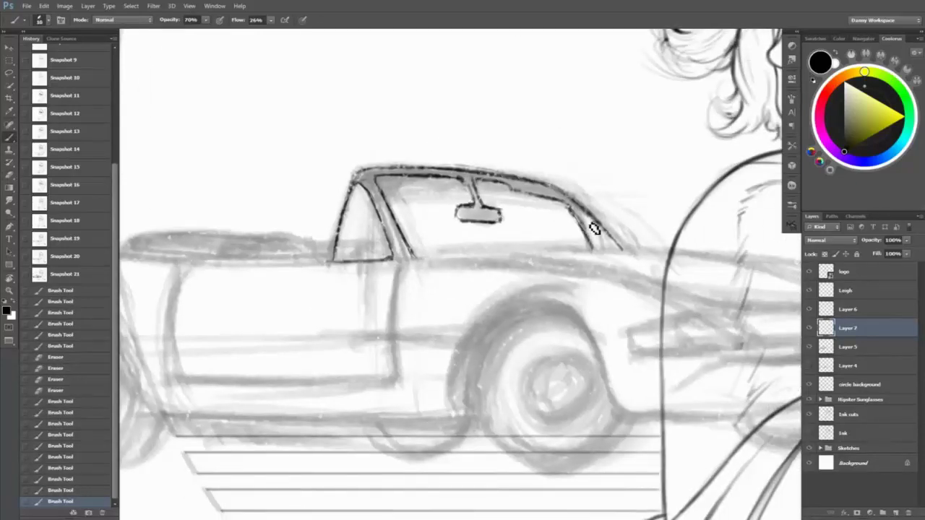
- Ink the base of the windshield and the long hood and near-fender lines running toward the nose
{"action": "key", "text": "r"}
{"action": "mouse_move", "coordinate": [618, 359]}
{"action": "left_mouse_down"}
{"action": "mouse_move", "coordinate": [459, 340]}
{"action": "mouse_move", "coordinate": [513, 316]}
{"action": "mouse_move", "coordinate": [529, 336]}
{"action": "left_mouse_up"}
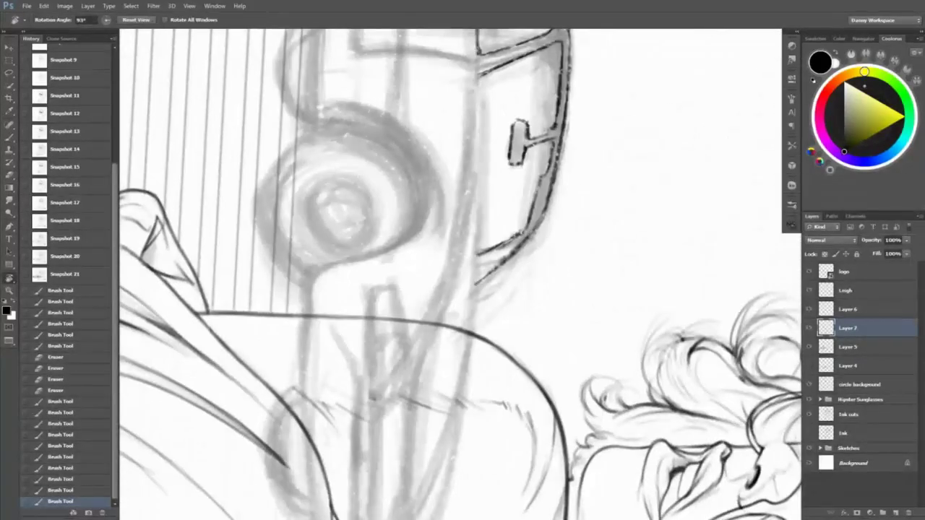
{"action": "key", "text": "b"}
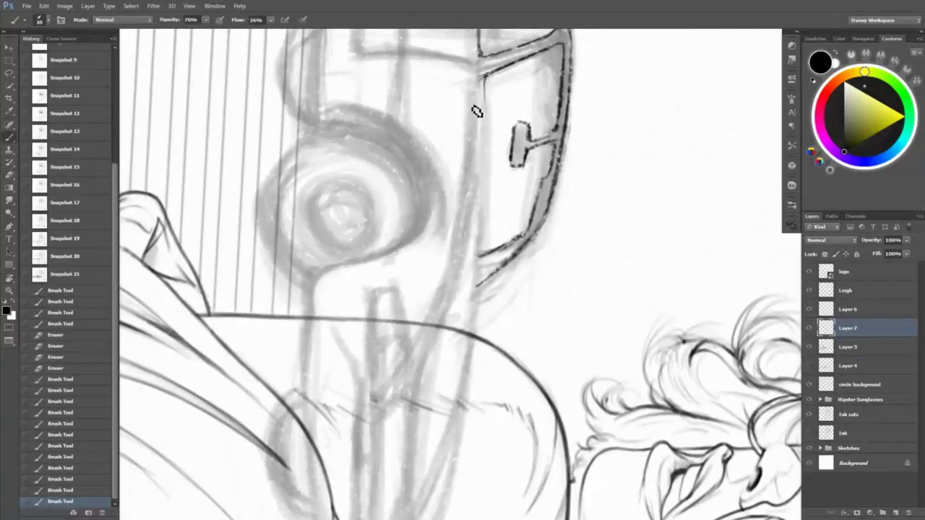
{"action": "left_click_drag", "start_coordinate": [483, 72], "coordinate": [480, 220]}
{"action": "left_click_drag", "start_coordinate": [488, 100], "coordinate": [467, 382]}
{"action": "left_click_drag", "start_coordinate": [480, 184], "coordinate": [435, 353]}
{"action": "mouse_move", "coordinate": [408, 401]}
{"action": "left_mouse_down"}
{"action": "mouse_move", "coordinate": [373, 431]}
{"action": "mouse_move", "coordinate": [371, 454]}
{"action": "mouse_move", "coordinate": [420, 396]}
{"action": "left_mouse_up"}
- Clean up the hood and fender lines with the eraser and redraw the tapering details at the windshield base
{"action": "key", "text": "e"}
{"action": "mouse_move", "coordinate": [438, 327]}
{"action": "left_mouse_down"}
{"action": "mouse_move", "coordinate": [485, 180]}
{"action": "mouse_move", "coordinate": [451, 299]}
{"action": "left_mouse_up"}
{"action": "key", "text": "b"}
{"action": "left_click_drag", "start_coordinate": [481, 93], "coordinate": [471, 230]}
{"action": "left_click_drag", "start_coordinate": [482, 89], "coordinate": [457, 278]}
{"action": "key", "text": "e"}
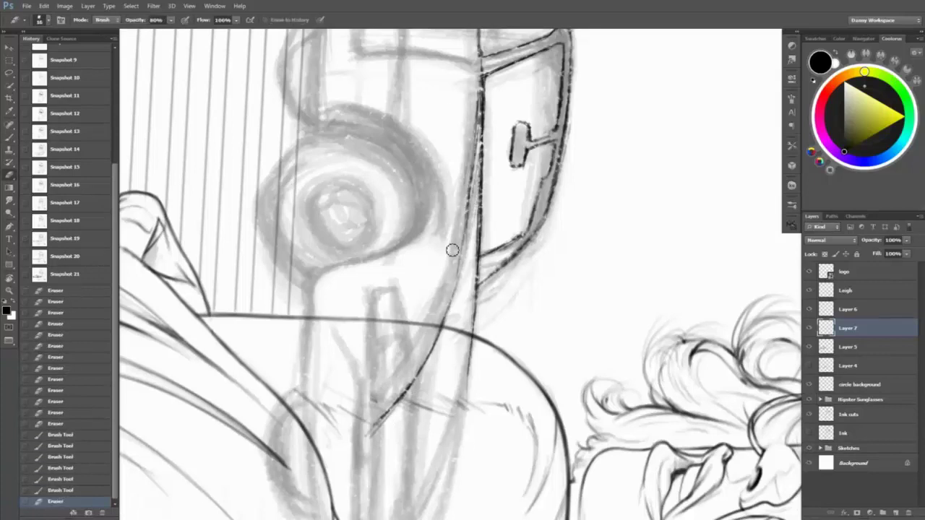
{"action": "mouse_move", "coordinate": [468, 241]}
{"action": "left_mouse_down"}
{"action": "mouse_move", "coordinate": [483, 107]}
{"action": "mouse_move", "coordinate": [496, 170]}
{"action": "mouse_move", "coordinate": [479, 269]}
{"action": "left_mouse_up"}
{"action": "key", "text": "b"}
{"action": "mouse_move", "coordinate": [494, 214]}
{"action": "left_mouse_down"}
{"action": "mouse_move", "coordinate": [481, 276]}
{"action": "mouse_move", "coordinate": [478, 202]}
{"action": "mouse_move", "coordinate": [482, 223]}
{"action": "mouse_move", "coordinate": [462, 293]}
{"action": "left_mouse_up"}
{"action": "left_click_drag", "start_coordinate": [473, 235], "coordinate": [438, 347]}
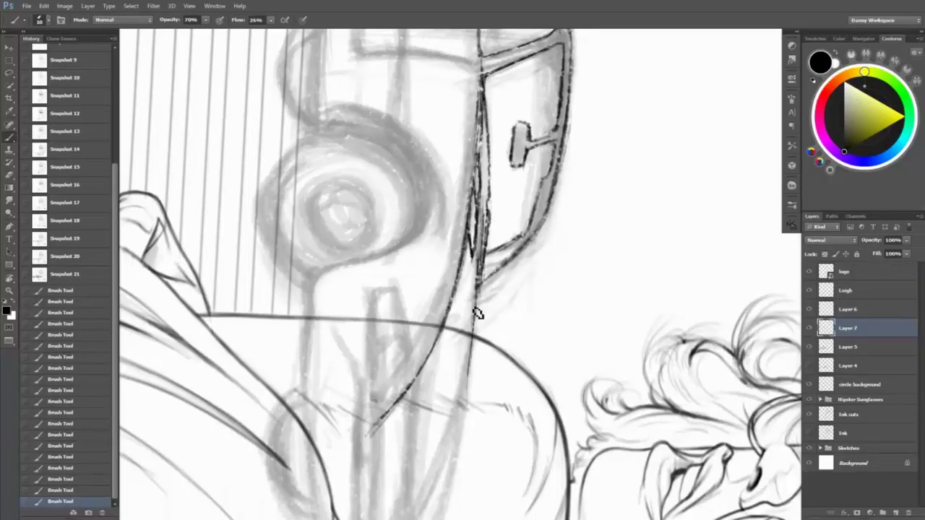
- Clean up and darken the far windshield corner and pillar, then reinforce the near pillar's line
{"action": "key", "text": "Escape"}
{"action": "left_click_drag", "start_coordinate": [367, 206], "coordinate": [438, 249]}
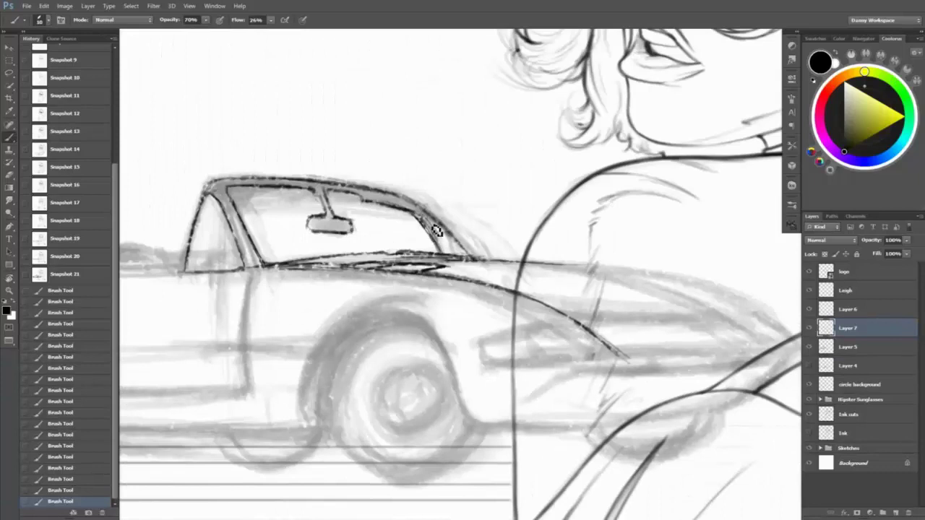
{"action": "key", "text": "e"}
{"action": "left_click_drag", "start_coordinate": [376, 190], "coordinate": [454, 220]}
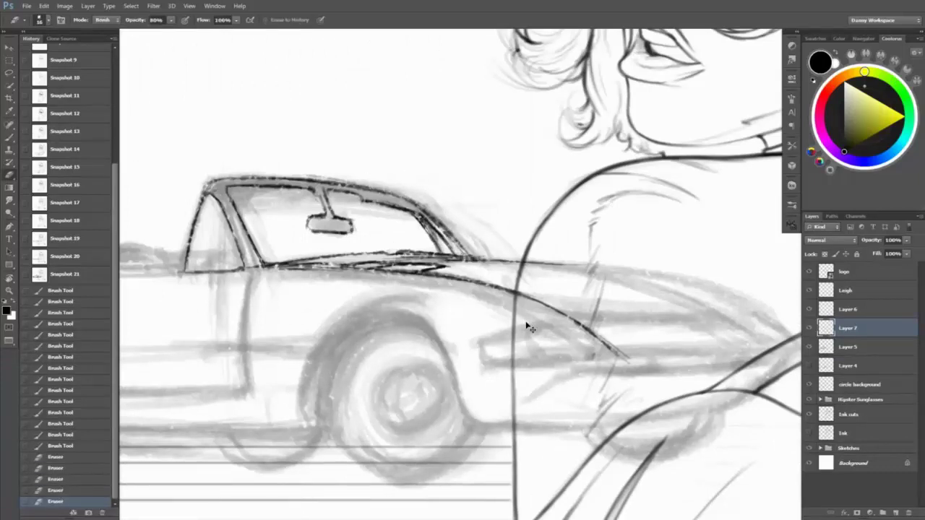
{"action": "key", "text": "b"}
{"action": "left_click_drag", "start_coordinate": [394, 194], "coordinate": [426, 209]}
{"action": "left_click_drag", "start_coordinate": [412, 202], "coordinate": [442, 228]}
{"action": "left_click_drag", "start_coordinate": [355, 199], "coordinate": [394, 195]}
{"action": "left_click_drag", "start_coordinate": [425, 212], "coordinate": [439, 226]}
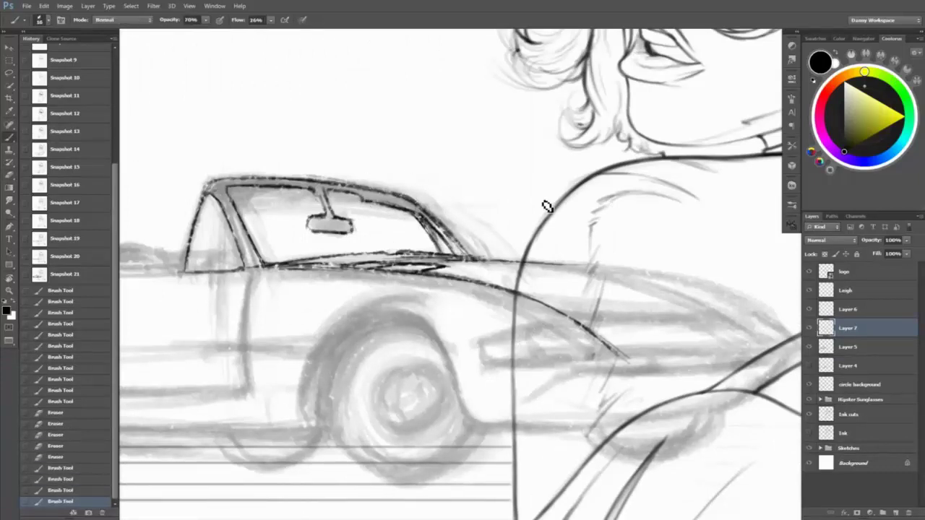
{"action": "left_click_drag", "start_coordinate": [222, 185], "coordinate": [239, 217]}
{"action": "left_click_drag", "start_coordinate": [223, 184], "coordinate": [254, 253]}
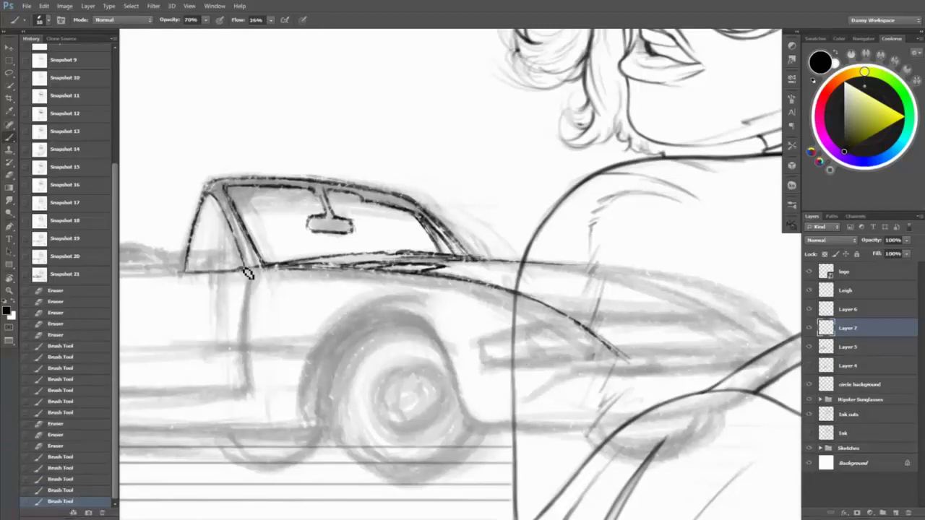
- Ink the front wheel arch from the door sill over the tire and down its front side
{"action": "scroll", "coordinate": [501, 355], "scroll_direction": "down", "scroll_amount": 1}
{"action": "mouse_move", "coordinate": [318, 430]}
{"action": "left_mouse_down"}
{"action": "mouse_move", "coordinate": [320, 378]}
{"action": "mouse_move", "coordinate": [343, 334]}
{"action": "mouse_move", "coordinate": [390, 311]}
{"action": "left_mouse_up"}
{"action": "left_click_drag", "start_coordinate": [324, 355], "coordinate": [452, 359]}
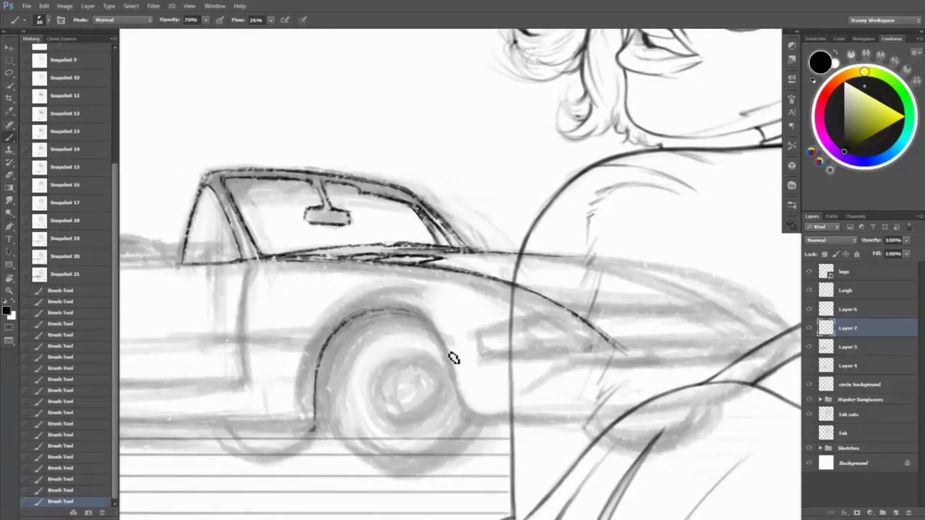
{"action": "left_click_drag", "start_coordinate": [425, 318], "coordinate": [462, 401]}
- Erase the outer ink line along the windshield frame's top edge
{"action": "key", "text": "z"}
{"action": "mouse_move", "coordinate": [561, 340]}
{"action": "left_mouse_down"}
{"action": "mouse_move", "coordinate": [506, 340]}
{"action": "mouse_move", "coordinate": [575, 338]}
{"action": "left_mouse_up"}
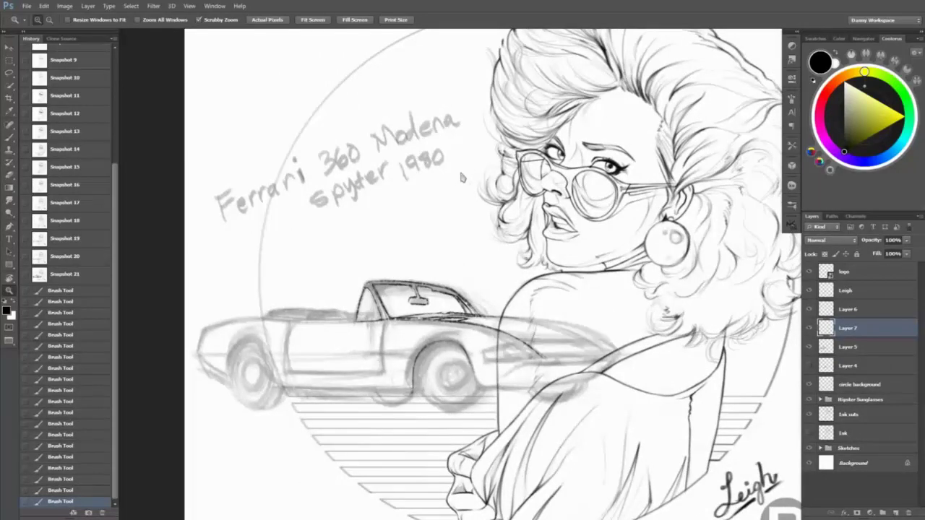
{"action": "left_click", "coordinate": [414, 200]}
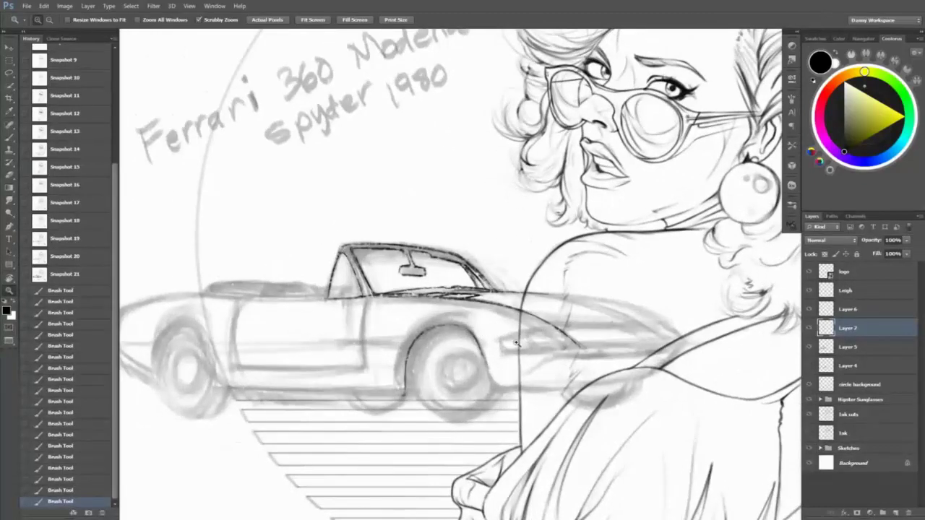
{"action": "key", "text": "b"}
{"action": "right_click", "coordinate": [453, 246]}
{"action": "key", "text": "e"}
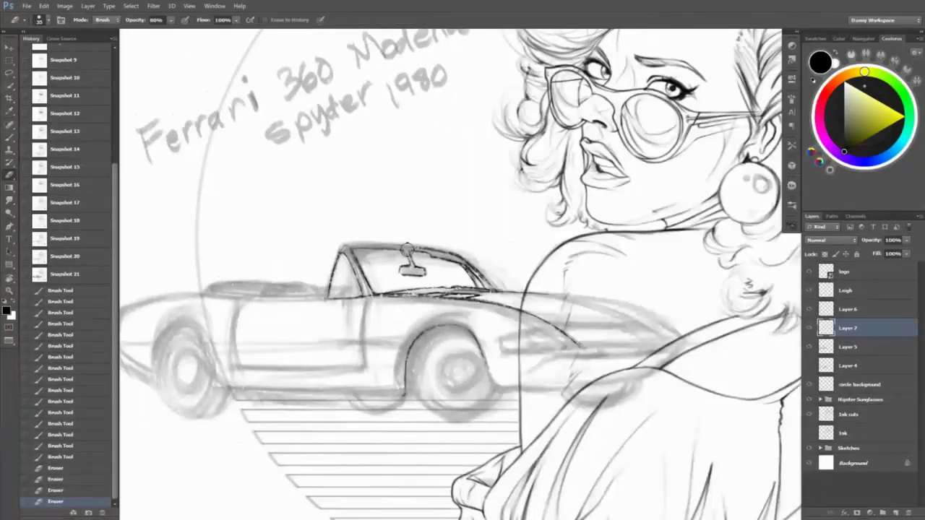
{"action": "mouse_move", "coordinate": [334, 246]}
{"action": "left_mouse_down"}
{"action": "mouse_move", "coordinate": [465, 248]}
{"action": "mouse_move", "coordinate": [430, 219]}
{"action": "mouse_move", "coordinate": [471, 274]}
{"action": "mouse_move", "coordinate": [522, 378]}
{"action": "left_mouse_up"}
- Redraw the windshield frame's top edge as cleaner parallel outer and inner lines
{"action": "key", "text": "r"}
{"action": "mouse_move", "coordinate": [436, 226]}
{"action": "left_mouse_down"}
{"action": "mouse_move", "coordinate": [499, 334]}
{"action": "mouse_move", "coordinate": [526, 404]}
{"action": "mouse_move", "coordinate": [457, 249]}
{"action": "mouse_move", "coordinate": [497, 338]}
{"action": "left_mouse_up"}
{"action": "key", "text": "e"}
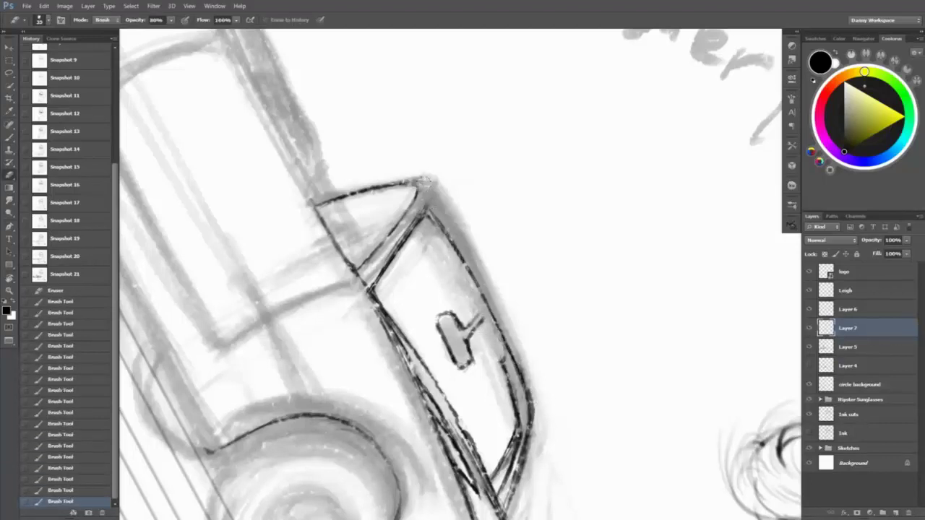
{"action": "key", "text": "b"}
{"action": "mouse_move", "coordinate": [423, 181]}
{"action": "left_mouse_down"}
{"action": "mouse_move", "coordinate": [405, 190]}
{"action": "mouse_move", "coordinate": [447, 221]}
{"action": "left_mouse_up"}
{"action": "left_click_drag", "start_coordinate": [484, 272], "coordinate": [537, 405]}
{"action": "left_click_drag", "start_coordinate": [420, 218], "coordinate": [467, 282]}
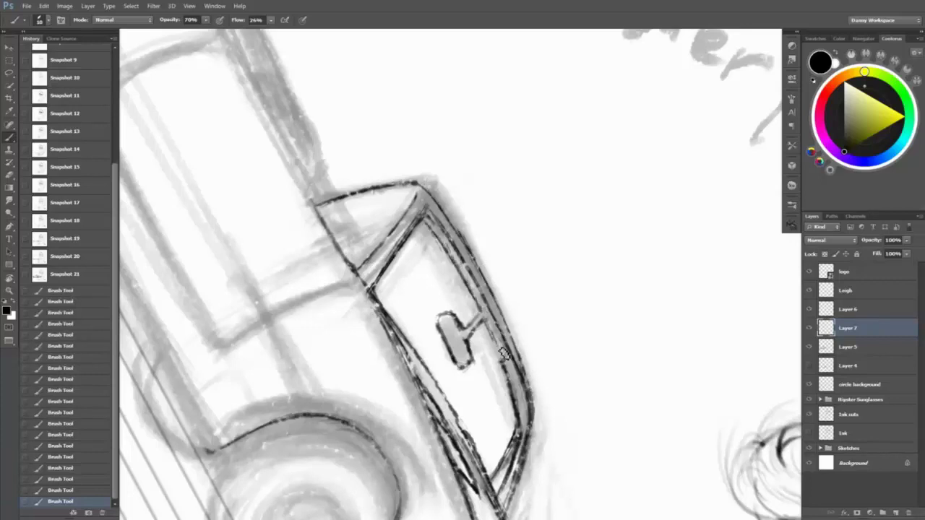
- Reinforce the side window's rear edge and ink the body's upper edge running back along the cockpit
{"action": "key", "text": "Escape"}
{"action": "left_click_drag", "start_coordinate": [361, 273], "coordinate": [347, 369]}
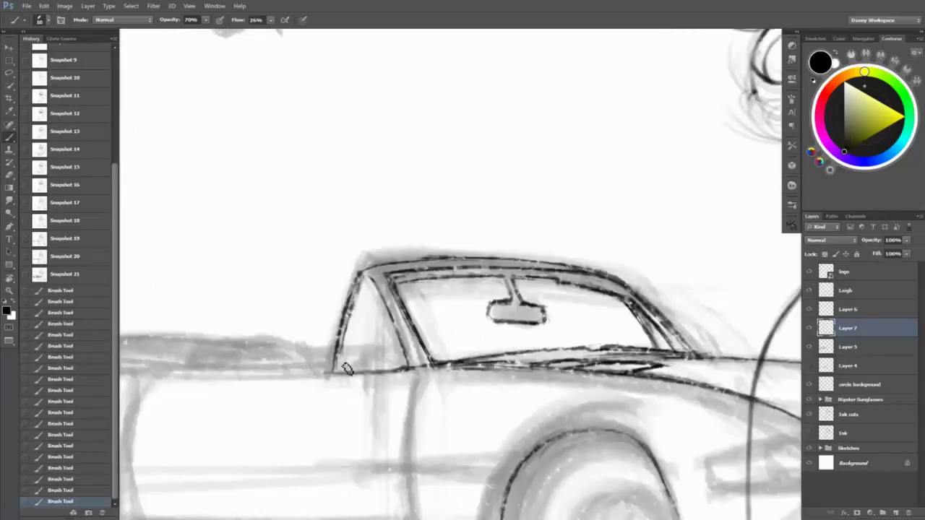
{"action": "left_click_drag", "start_coordinate": [462, 433], "coordinate": [502, 248]}
{"action": "left_click_drag", "start_coordinate": [435, 285], "coordinate": [456, 191]}
{"action": "left_click_drag", "start_coordinate": [408, 115], "coordinate": [488, 269]}
- Erase rough spots along the body's upper edge and retouch the lines at the side window and windshield base
{"action": "key", "text": "e"}
{"action": "mouse_move", "coordinate": [428, 159]}
{"action": "left_mouse_down"}
{"action": "mouse_move", "coordinate": [499, 282]}
{"action": "mouse_move", "coordinate": [477, 257]}
{"action": "left_mouse_up"}
{"action": "key", "text": "b"}
{"action": "left_click_drag", "start_coordinate": [448, 189], "coordinate": [463, 205]}
{"action": "mouse_move", "coordinate": [573, 368]}
{"action": "left_mouse_down"}
{"action": "mouse_move", "coordinate": [571, 337]}
{"action": "mouse_move", "coordinate": [535, 267]}
{"action": "left_mouse_up"}
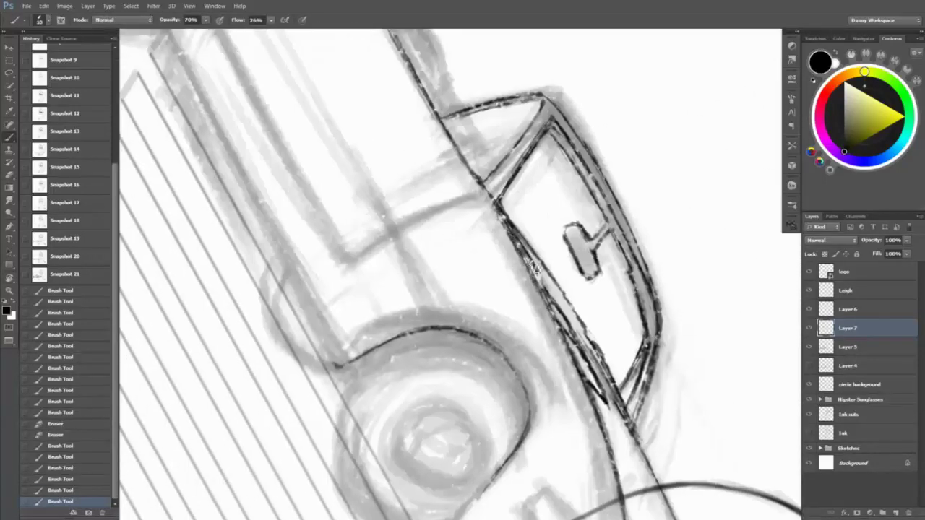
{"action": "key", "text": "Escape"}
{"action": "mouse_move", "coordinate": [415, 204]}
{"action": "left_mouse_down"}
{"action": "mouse_move", "coordinate": [470, 202]}
{"action": "mouse_move", "coordinate": [466, 210]}
{"action": "left_mouse_up"}
{"action": "left_click_drag", "start_coordinate": [437, 161], "coordinate": [442, 187]}
- Compare the ink with the Layer 5 sketch hidden and shown, then ink the hood's far contour toward the nose
{"action": "key", "text": "z"}
{"action": "left_click_drag", "start_coordinate": [710, 361], "coordinate": [637, 367]}
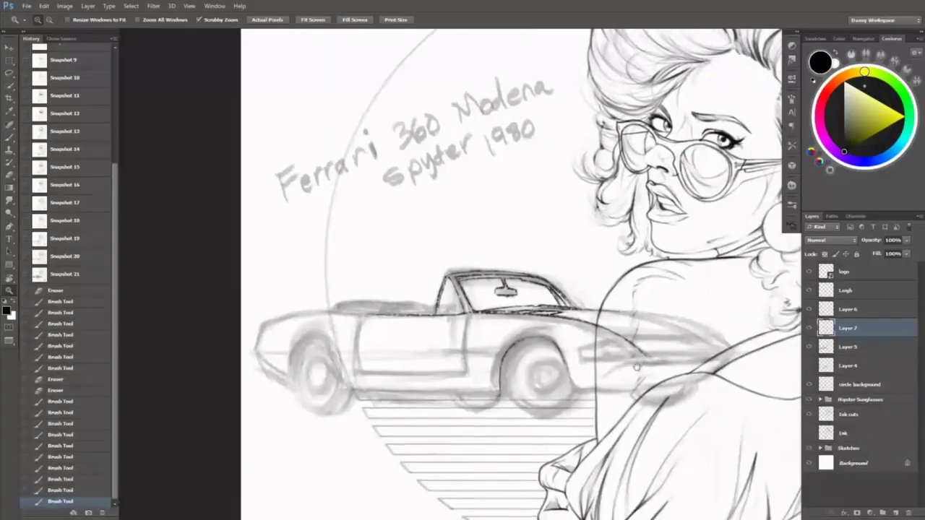
{"action": "left_click", "coordinate": [809, 347]}
{"action": "left_click", "coordinate": [809, 346]}
{"action": "left_click_drag", "start_coordinate": [705, 358], "coordinate": [766, 357]}
{"action": "key", "text": "e"}
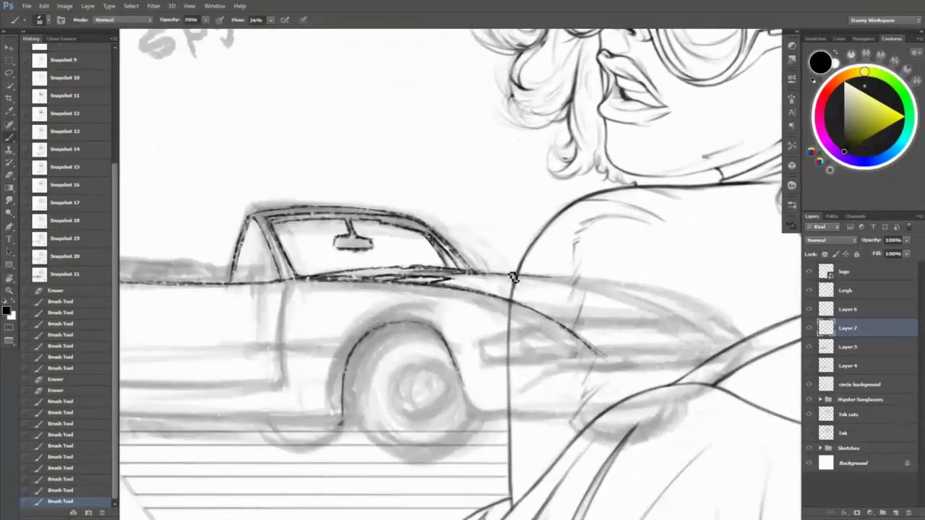
{"action": "key", "text": "b"}
{"action": "mouse_move", "coordinate": [518, 276]}
{"action": "left_mouse_down"}
{"action": "mouse_move", "coordinate": [578, 282]}
{"action": "mouse_move", "coordinate": [687, 325]}
{"action": "left_mouse_up"}
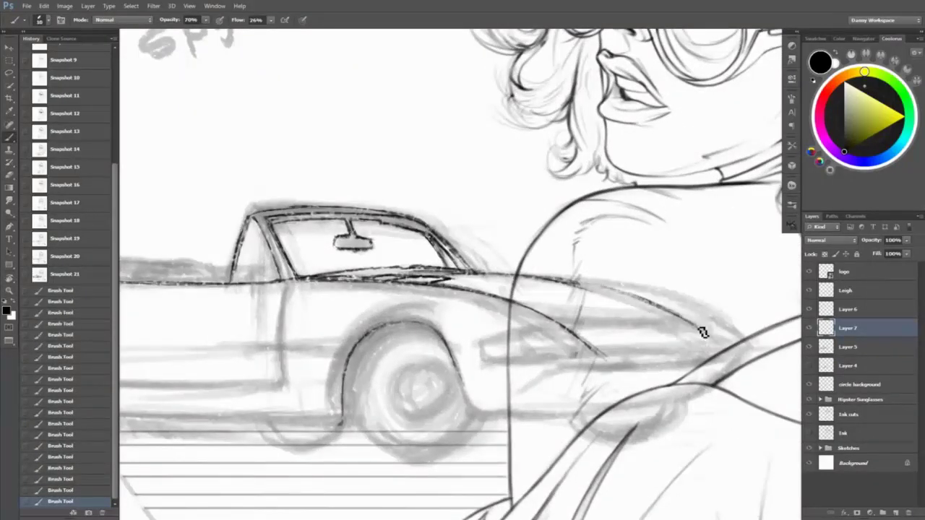
{"action": "mouse_move", "coordinate": [620, 289]}
{"action": "left_mouse_down"}
{"action": "mouse_move", "coordinate": [724, 325]}
{"action": "mouse_move", "coordinate": [673, 301]}
{"action": "mouse_move", "coordinate": [733, 334]}
{"action": "left_mouse_up"}
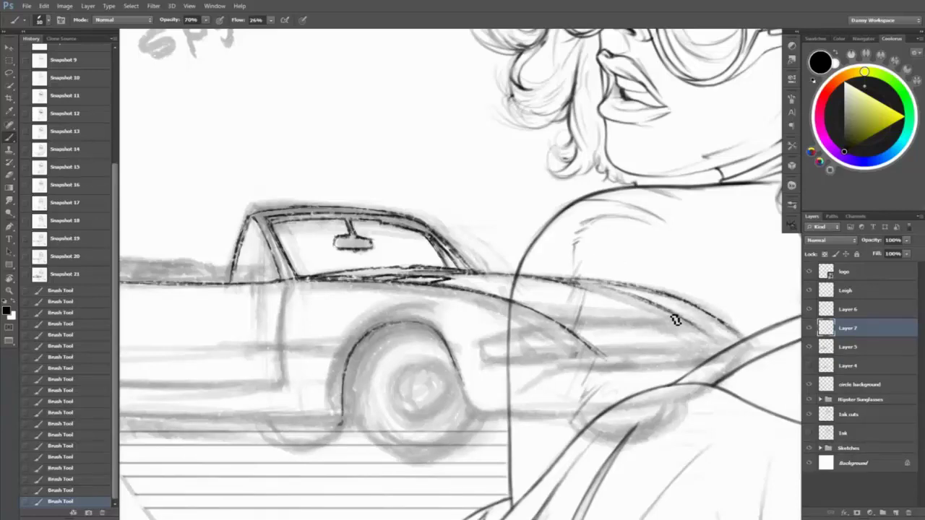
- Ink the line across the hood's front and a second crease curving down the near fender
{"action": "key", "text": "r"}
{"action": "mouse_move", "coordinate": [623, 324]}
{"action": "left_mouse_down"}
{"action": "mouse_move", "coordinate": [580, 159]}
{"action": "mouse_move", "coordinate": [506, 65]}
{"action": "mouse_move", "coordinate": [508, 163]}
{"action": "left_mouse_up"}
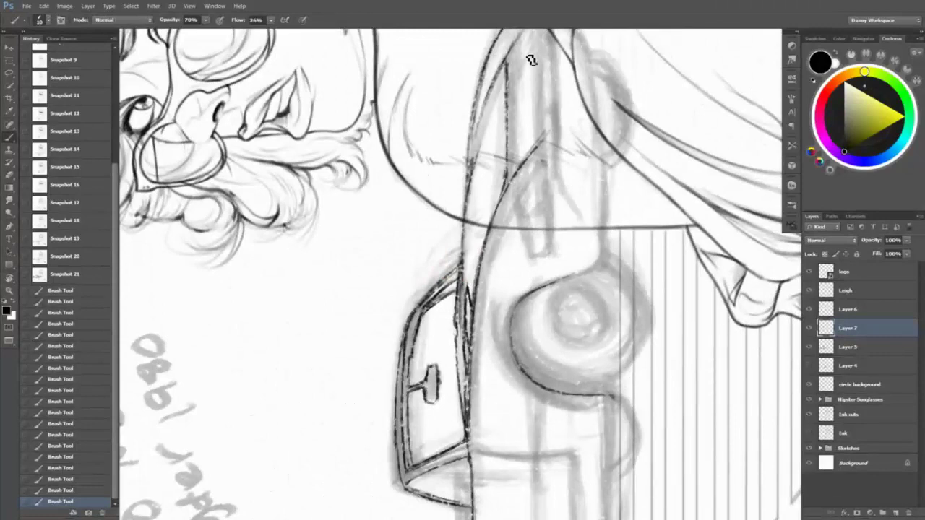
{"action": "key", "text": "Escape"}
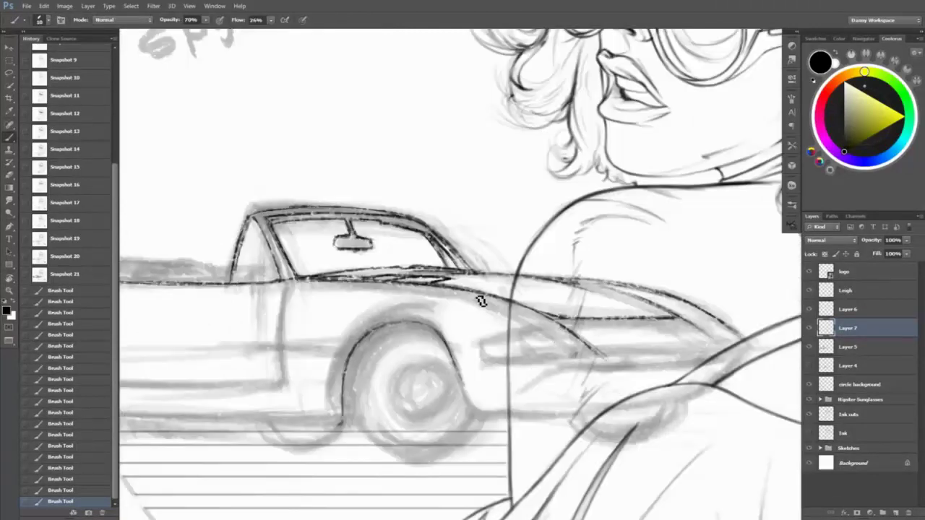
{"action": "left_click_drag", "start_coordinate": [480, 296], "coordinate": [557, 346]}
{"action": "key", "text": "e"}
{"action": "key", "text": "b"}
{"action": "left_click_drag", "start_coordinate": [498, 299], "coordinate": [567, 354]}
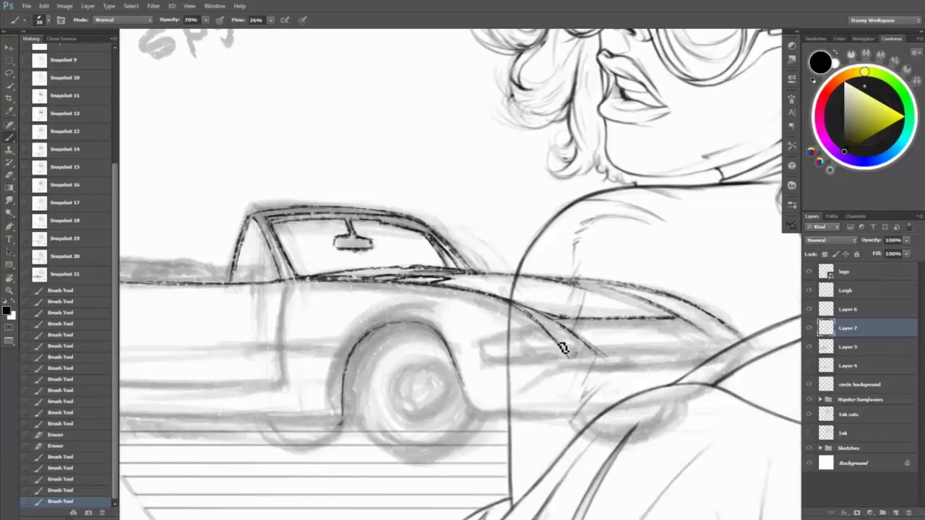
- Check the ink against the Layer 5 sketch, then erase and redraw the front wheel arch's upper curve
{"action": "left_click_drag", "start_coordinate": [756, 353], "coordinate": [785, 355]}
{"action": "left_click", "coordinate": [809, 347]}
{"action": "left_click", "coordinate": [809, 346]}
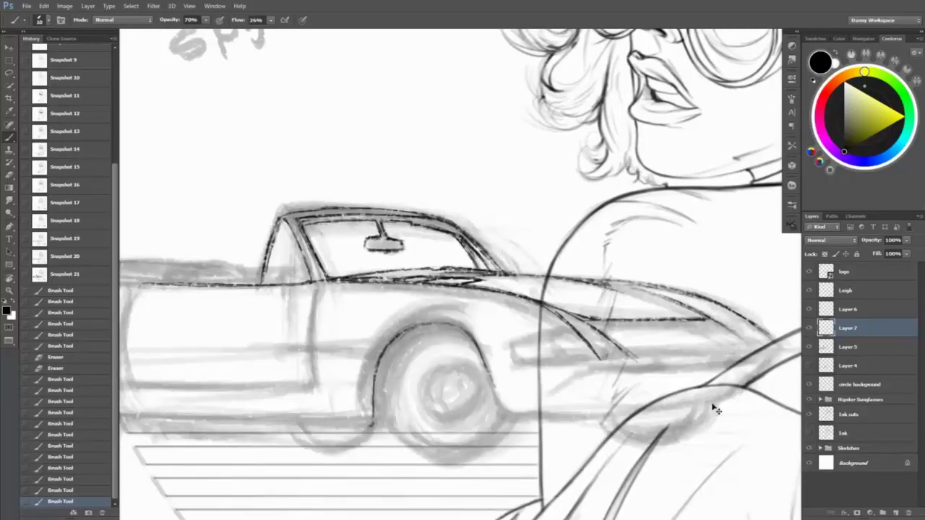
{"action": "key", "text": "e"}
{"action": "left_click", "coordinate": [455, 320]}
{"action": "key", "text": "b"}
{"action": "left_click_drag", "start_coordinate": [456, 320], "coordinate": [486, 363]}
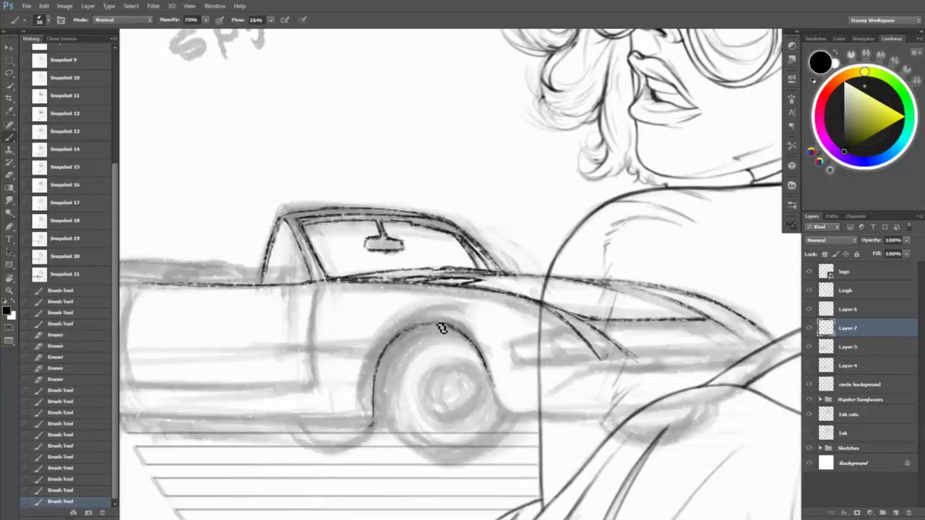
- Ink a second contour around the front wheel arch and outline the angular headlight on the near fender
{"action": "mouse_move", "coordinate": [371, 367]}
{"action": "left_mouse_down"}
{"action": "mouse_move", "coordinate": [411, 320]}
{"action": "mouse_move", "coordinate": [388, 350]}
{"action": "mouse_move", "coordinate": [427, 336]}
{"action": "mouse_move", "coordinate": [389, 352]}
{"action": "left_mouse_up"}
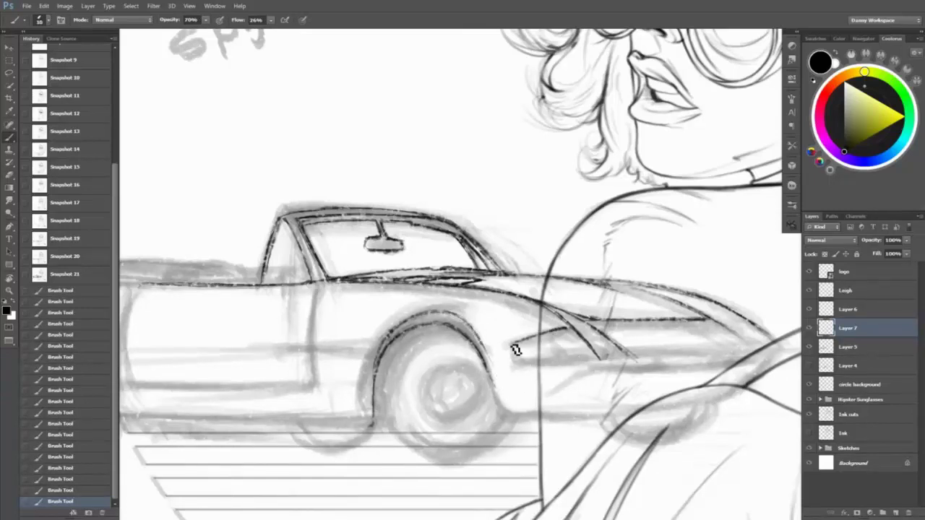
{"action": "key", "text": "e"}
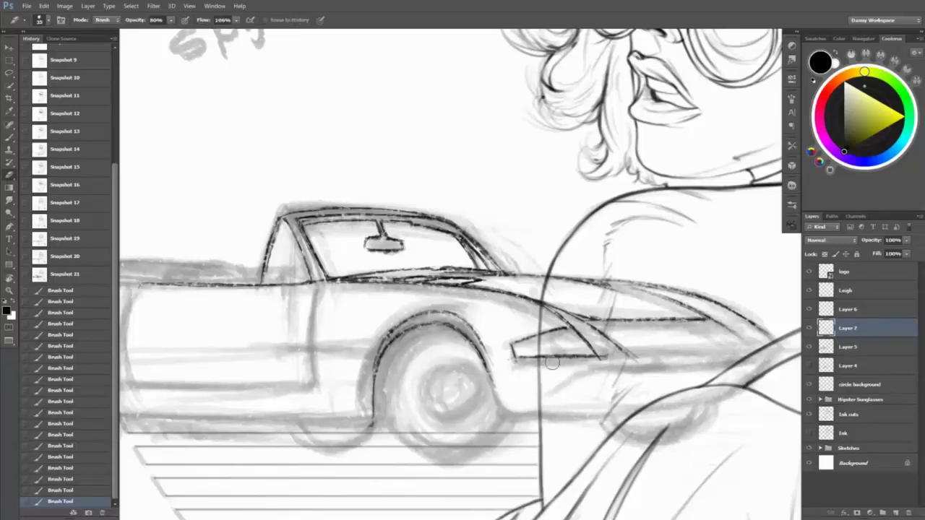
{"action": "key", "text": "b"}
{"action": "mouse_move", "coordinate": [593, 362]}
{"action": "left_mouse_down"}
{"action": "mouse_move", "coordinate": [528, 358]}
{"action": "mouse_move", "coordinate": [598, 356]}
{"action": "mouse_move", "coordinate": [587, 344]}
{"action": "mouse_move", "coordinate": [614, 364]}
{"action": "left_mouse_up"}
{"action": "mouse_move", "coordinate": [590, 333]}
{"action": "left_mouse_down"}
{"action": "mouse_move", "coordinate": [618, 365]}
{"action": "mouse_move", "coordinate": [549, 317]}
{"action": "left_mouse_up"}
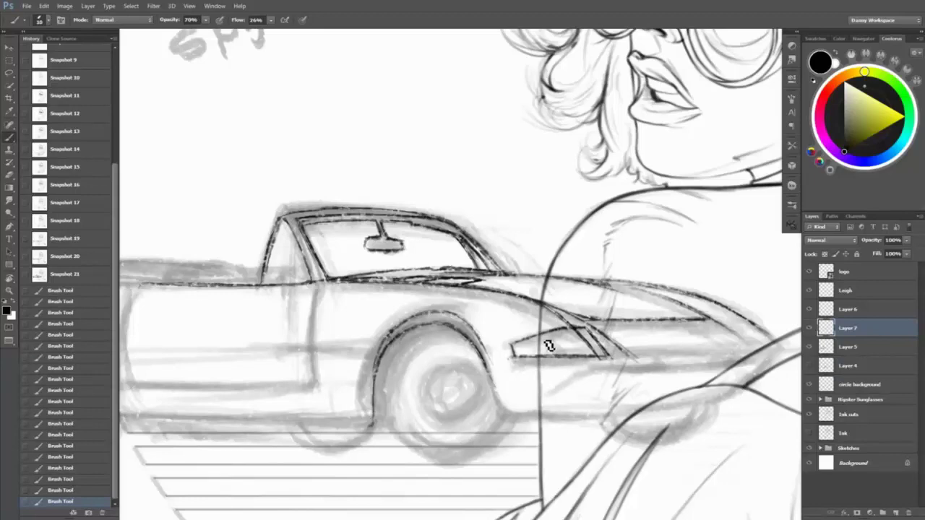
- Check the ink with the Layer 5 sketch hidden, then ink the front wheel arch's curve down into the lower bumper edge
{"action": "left_click", "coordinate": [810, 347]}
{"action": "key", "text": "z"}
{"action": "mouse_move", "coordinate": [650, 390]}
{"action": "left_mouse_down"}
{"action": "mouse_move", "coordinate": [578, 390]}
{"action": "mouse_move", "coordinate": [643, 392]}
{"action": "left_mouse_up"}
{"action": "left_click_drag", "start_coordinate": [331, 217], "coordinate": [309, 217]}
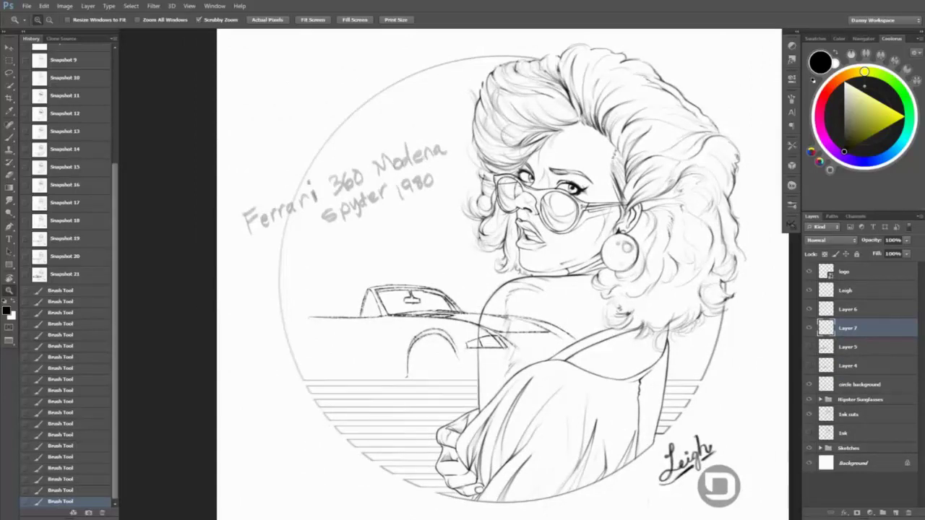
{"action": "left_click", "coordinate": [516, 287]}
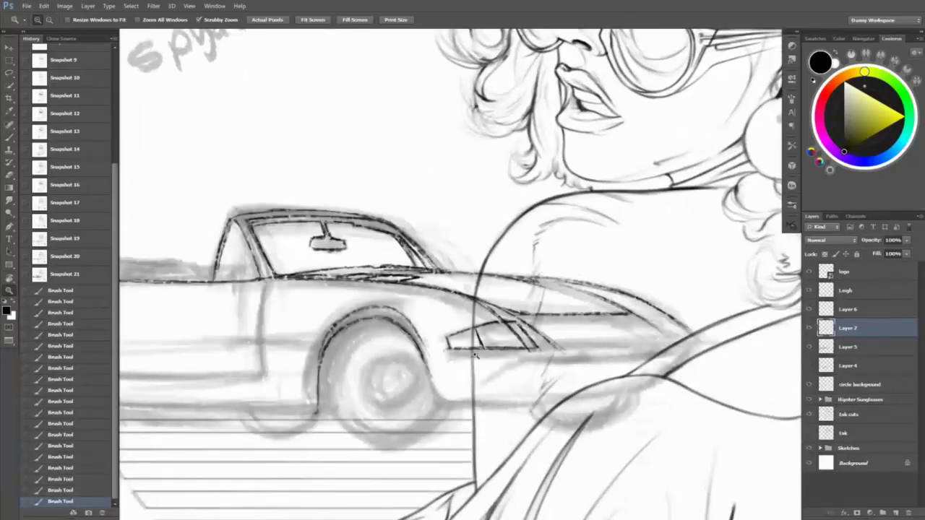
{"action": "key", "text": "b"}
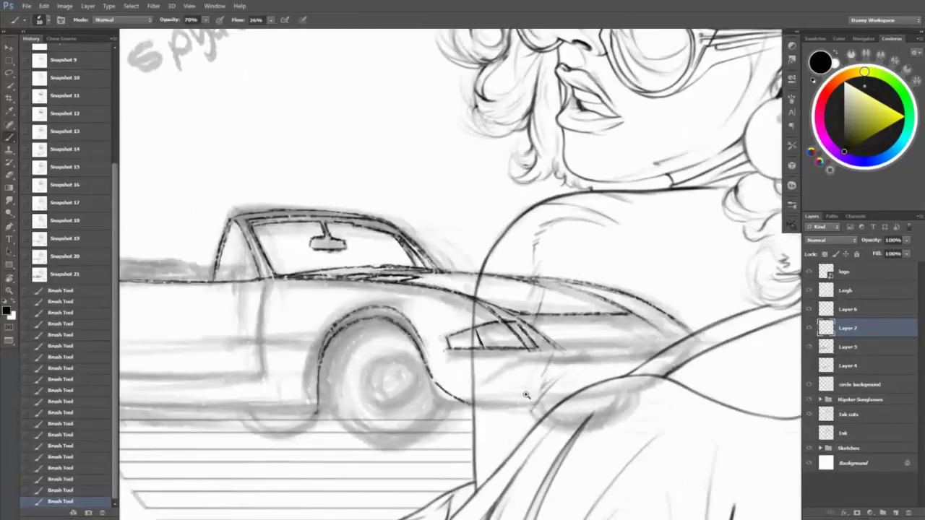
- Ink the front wheel arch's inner lip with repeated strokes and touch up its front side, erasing rough spots
{"action": "left_click", "coordinate": [526, 395], "text": "alt"}
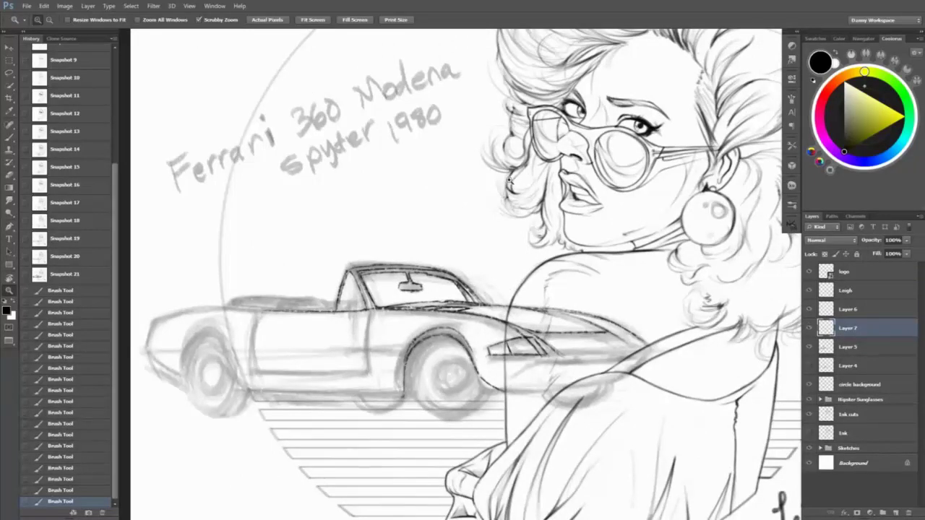
{"action": "left_click", "coordinate": [582, 344]}
{"action": "key", "text": "b"}
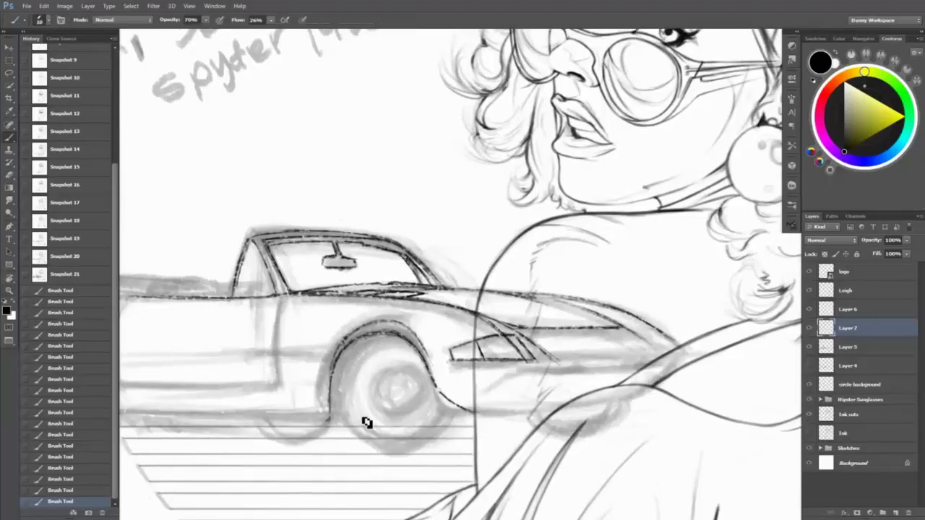
{"action": "mouse_move", "coordinate": [356, 380]}
{"action": "left_mouse_down"}
{"action": "mouse_move", "coordinate": [380, 342]}
{"action": "mouse_move", "coordinate": [355, 397]}
{"action": "mouse_move", "coordinate": [402, 341]}
{"action": "mouse_move", "coordinate": [366, 355]}
{"action": "left_mouse_up"}
{"action": "key", "text": "e"}
{"action": "key", "text": "b"}
{"action": "mouse_move", "coordinate": [436, 337]}
{"action": "left_mouse_down"}
{"action": "mouse_move", "coordinate": [399, 343]}
{"action": "mouse_move", "coordinate": [404, 328]}
{"action": "left_mouse_up"}
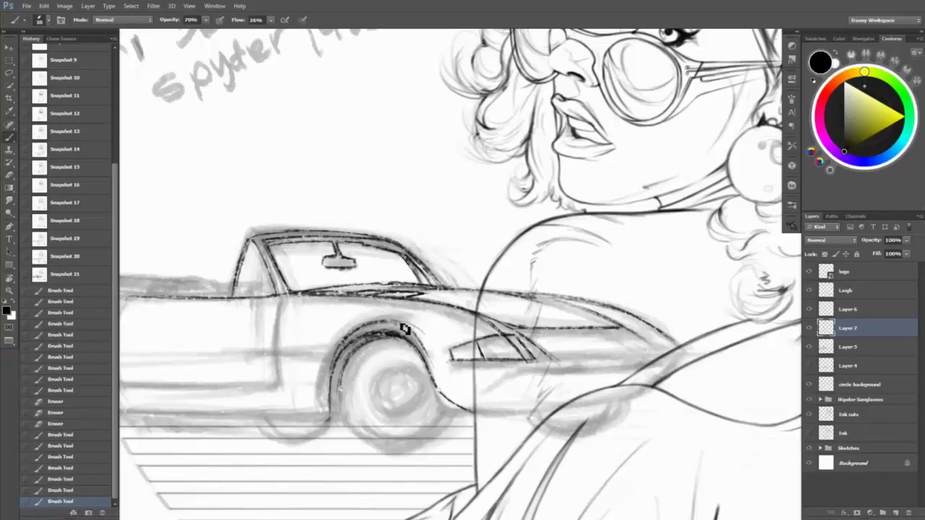
{"action": "left_click_drag", "start_coordinate": [442, 387], "coordinate": [446, 396]}
{"action": "left_click_drag", "start_coordinate": [429, 346], "coordinate": [427, 338]}
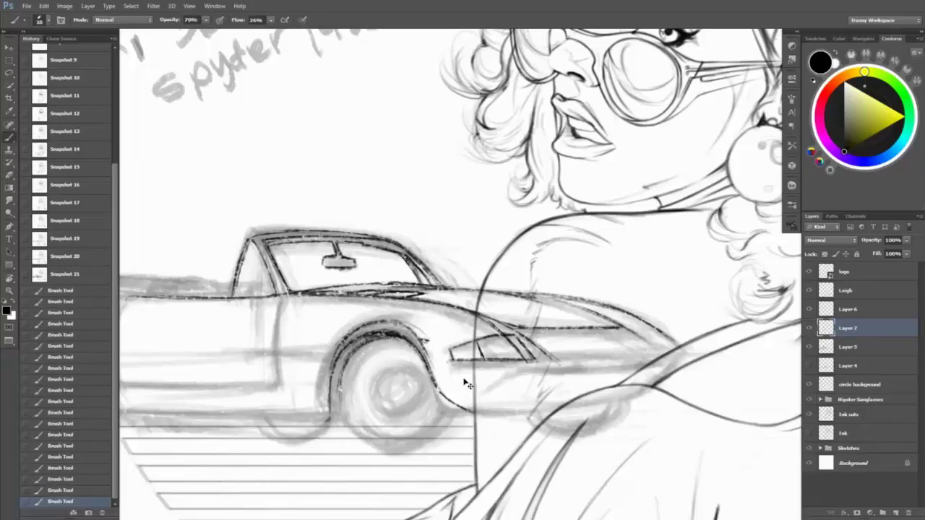
- Rotate the canvas and ink the long grille and bumper lines and the lower front edge toward the nose
{"action": "left_click_drag", "start_coordinate": [557, 373], "coordinate": [558, 213]}
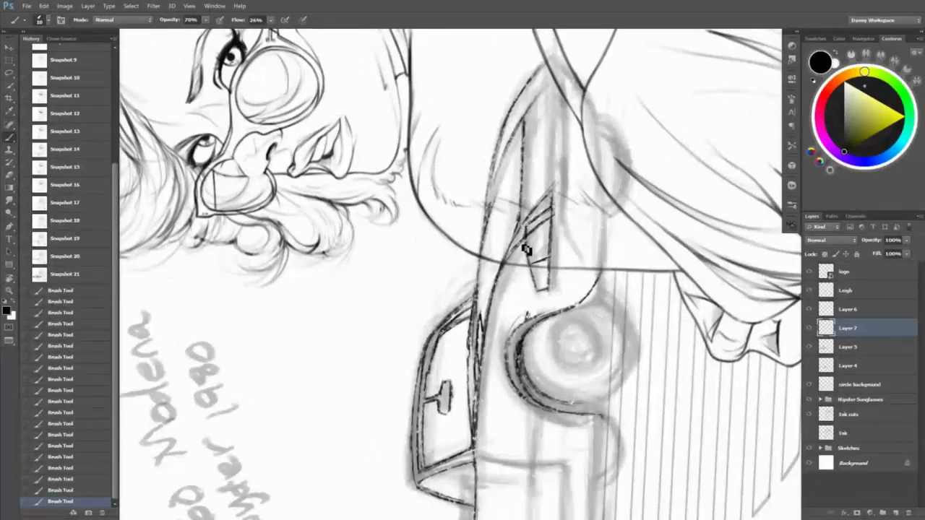
{"action": "left_click_drag", "start_coordinate": [559, 87], "coordinate": [555, 205]}
{"action": "mouse_move", "coordinate": [537, 164]}
{"action": "left_mouse_down"}
{"action": "mouse_move", "coordinate": [537, 131]}
{"action": "mouse_move", "coordinate": [535, 215]}
{"action": "left_mouse_up"}
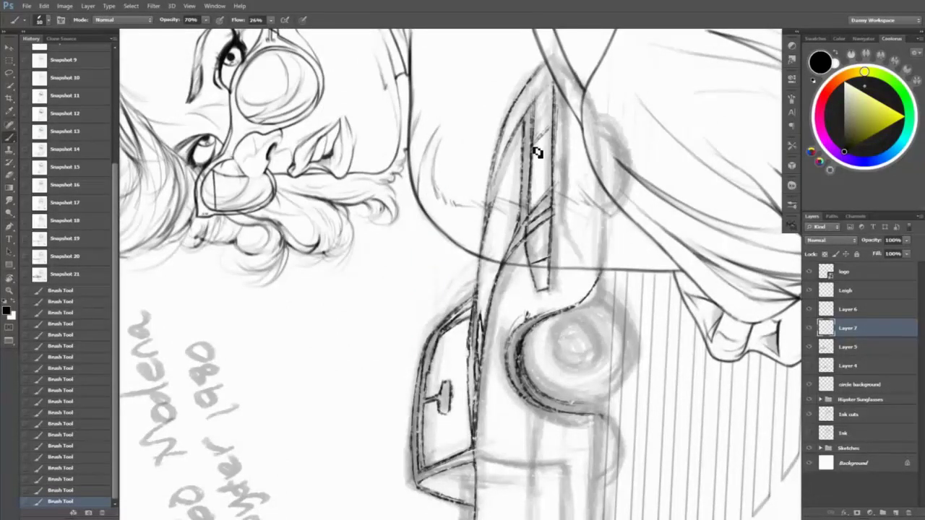
{"action": "left_click_drag", "start_coordinate": [570, 105], "coordinate": [569, 213]}
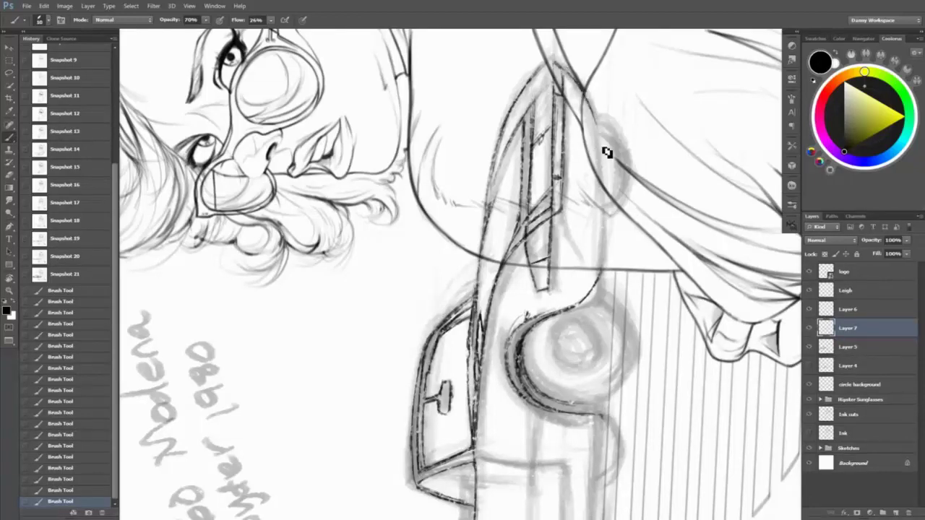
{"action": "mouse_move", "coordinate": [607, 153]}
{"action": "left_mouse_down"}
{"action": "mouse_move", "coordinate": [607, 262]}
{"action": "mouse_move", "coordinate": [606, 250]}
{"action": "left_mouse_up"}
{"action": "key", "text": "Escape"}
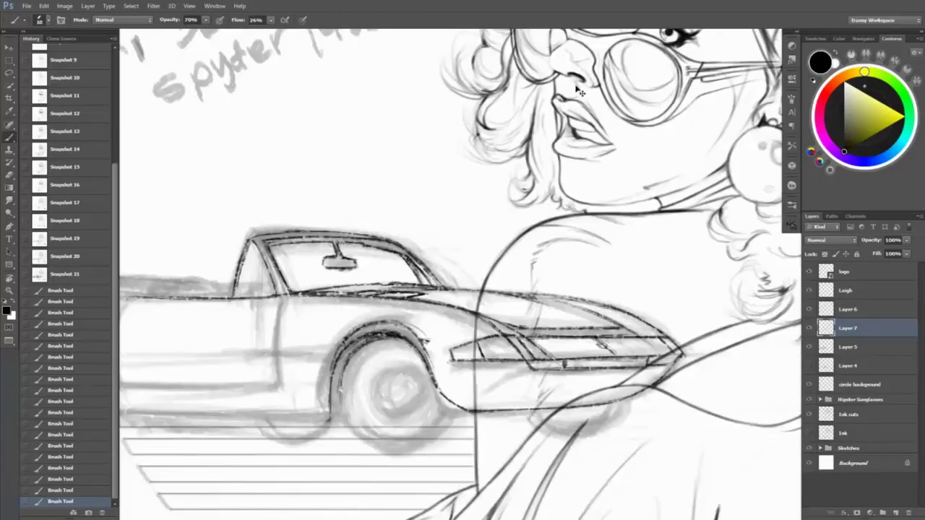
- Erase rough ink near the front wheel and ink the front tyre's outer outline inside the arch
{"action": "key", "text": "z"}
{"action": "mouse_move", "coordinate": [733, 363]}
{"action": "left_mouse_down"}
{"action": "mouse_move", "coordinate": [714, 383]}
{"action": "mouse_move", "coordinate": [742, 369]}
{"action": "left_mouse_up"}
{"action": "left_click", "coordinate": [810, 329]}
{"action": "mouse_move", "coordinate": [463, 318]}
{"action": "left_mouse_down"}
{"action": "mouse_move", "coordinate": [489, 321]}
{"action": "mouse_move", "coordinate": [500, 335]}
{"action": "left_mouse_up"}
{"action": "key", "text": "b"}
{"action": "key", "text": "z"}
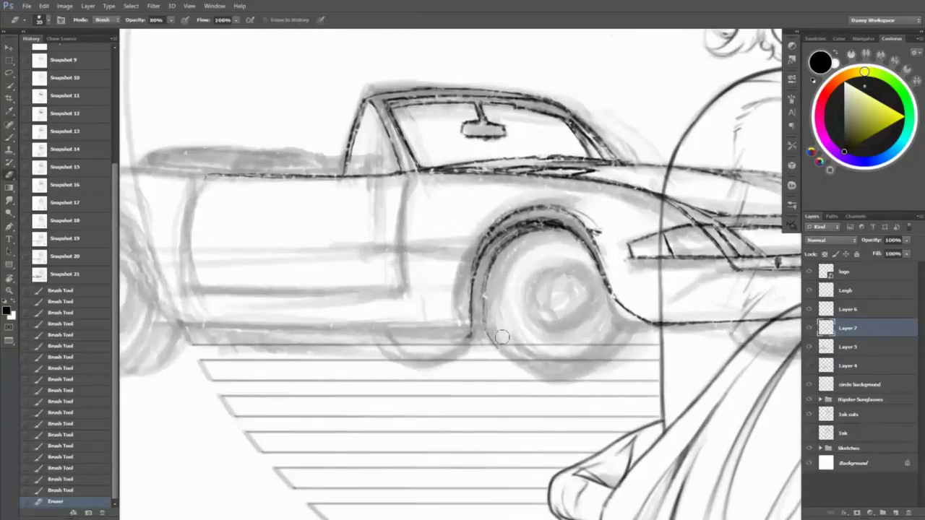
{"action": "key", "text": "b"}
{"action": "mouse_move", "coordinate": [481, 274]}
{"action": "left_mouse_down"}
{"action": "mouse_move", "coordinate": [497, 326]}
{"action": "mouse_move", "coordinate": [502, 291]}
{"action": "mouse_move", "coordinate": [496, 301]}
{"action": "left_mouse_up"}
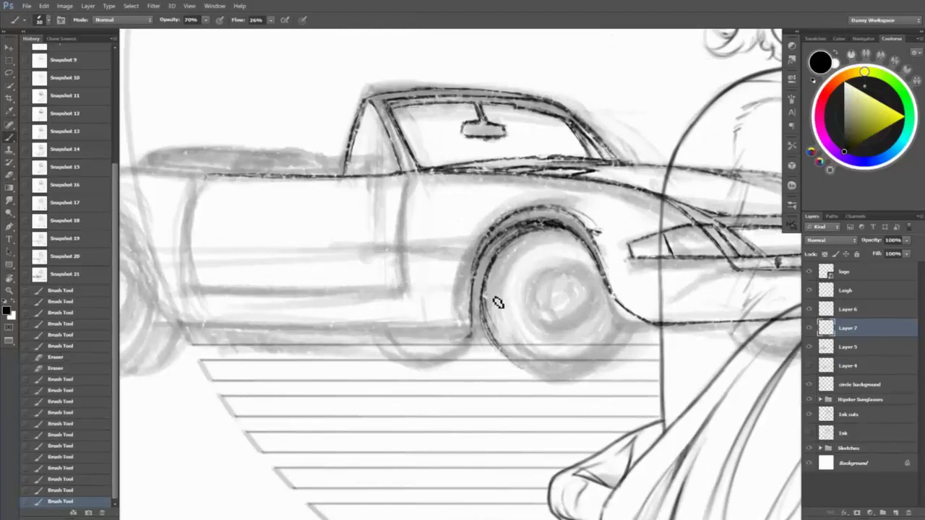
{"action": "mouse_move", "coordinate": [613, 312]}
{"action": "left_mouse_down"}
{"action": "mouse_move", "coordinate": [617, 325]}
{"action": "mouse_move", "coordinate": [590, 367]}
{"action": "mouse_move", "coordinate": [594, 356]}
{"action": "mouse_move", "coordinate": [538, 380]}
{"action": "left_mouse_up"}
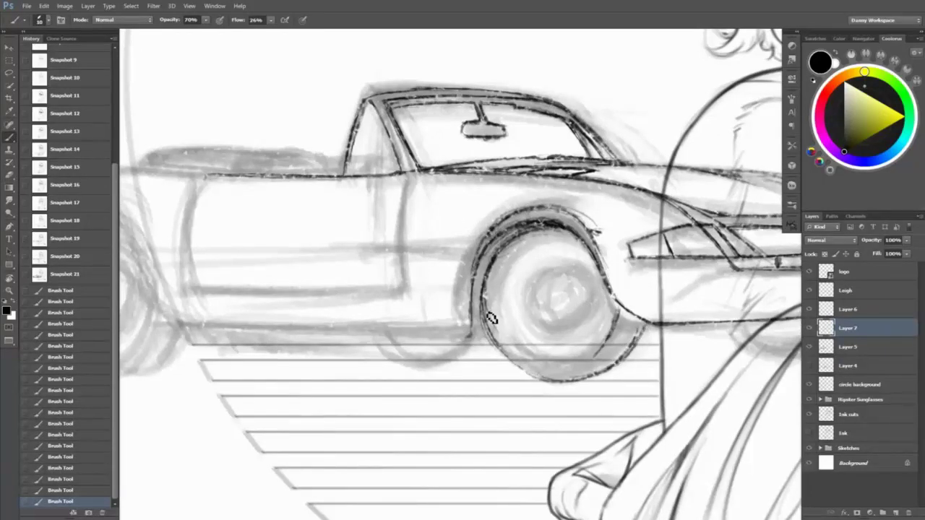
- Refine the front tyre's edge and ink the curved underside of the far front wheel, erasing overlaps
{"action": "mouse_move", "coordinate": [491, 319]}
{"action": "left_mouse_down"}
{"action": "mouse_move", "coordinate": [559, 380]}
{"action": "mouse_move", "coordinate": [488, 296]}
{"action": "mouse_move", "coordinate": [478, 329]}
{"action": "mouse_move", "coordinate": [482, 347]}
{"action": "mouse_move", "coordinate": [451, 371]}
{"action": "mouse_move", "coordinate": [464, 365]}
{"action": "mouse_move", "coordinate": [388, 343]}
{"action": "mouse_move", "coordinate": [430, 367]}
{"action": "mouse_move", "coordinate": [400, 363]}
{"action": "mouse_move", "coordinate": [427, 374]}
{"action": "mouse_move", "coordinate": [498, 347]}
{"action": "left_mouse_up"}
{"action": "key", "text": "e"}
{"action": "key", "text": "b"}
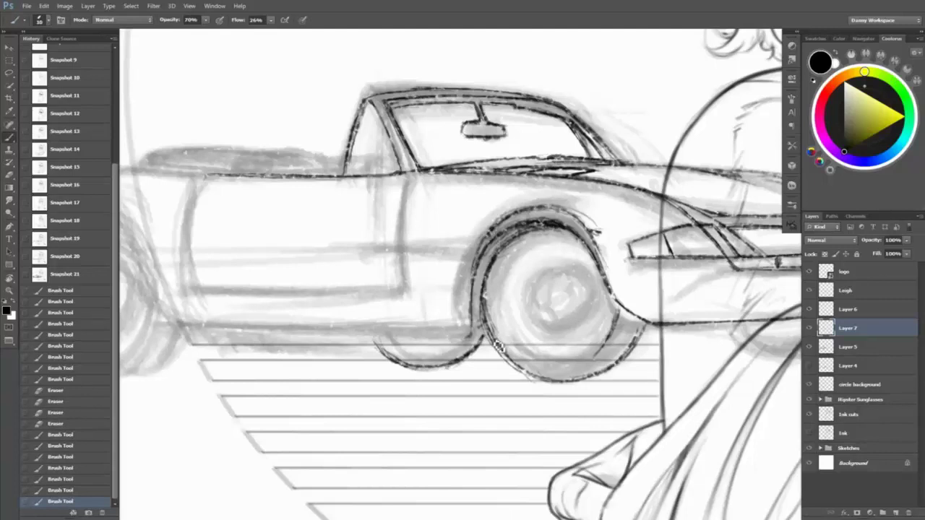
{"action": "mouse_move", "coordinate": [618, 284]}
{"action": "left_mouse_down"}
{"action": "mouse_move", "coordinate": [554, 341]}
{"action": "mouse_move", "coordinate": [539, 256]}
{"action": "mouse_move", "coordinate": [578, 260]}
{"action": "left_mouse_up"}
{"action": "key", "text": "e"}
{"action": "mouse_move", "coordinate": [524, 242]}
{"action": "left_mouse_down"}
{"action": "mouse_move", "coordinate": [543, 258]}
{"action": "mouse_move", "coordinate": [571, 249]}
{"action": "mouse_move", "coordinate": [533, 290]}
{"action": "mouse_move", "coordinate": [553, 288]}
{"action": "left_mouse_up"}
{"action": "key", "text": "b"}
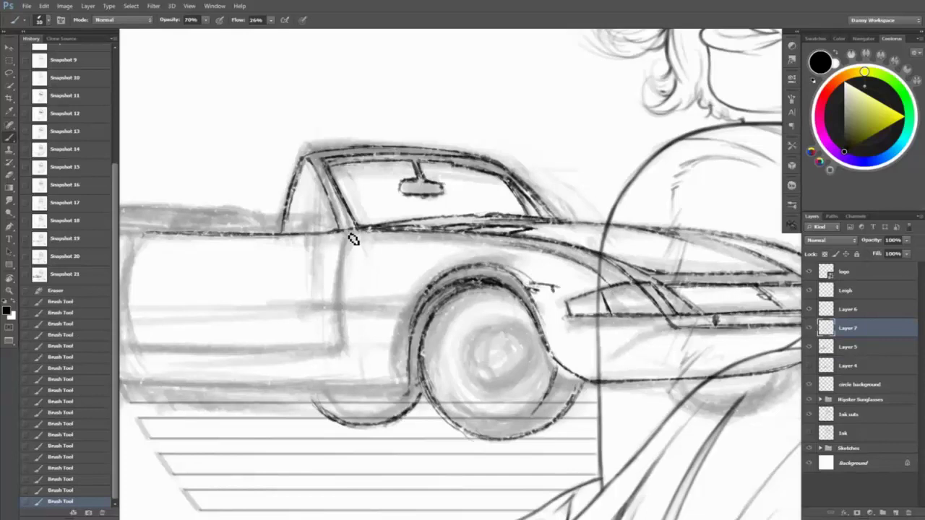
- Clean up the body's upper edge near the windshield base and ink the door's front and bottom edges
{"action": "key", "text": "e"}
{"action": "left_click_drag", "start_coordinate": [353, 239], "coordinate": [426, 275]}
{"action": "mouse_move", "coordinate": [340, 275]}
{"action": "left_mouse_down"}
{"action": "mouse_move", "coordinate": [434, 273]}
{"action": "mouse_move", "coordinate": [364, 277]}
{"action": "left_mouse_up"}
{"action": "key", "text": "b"}
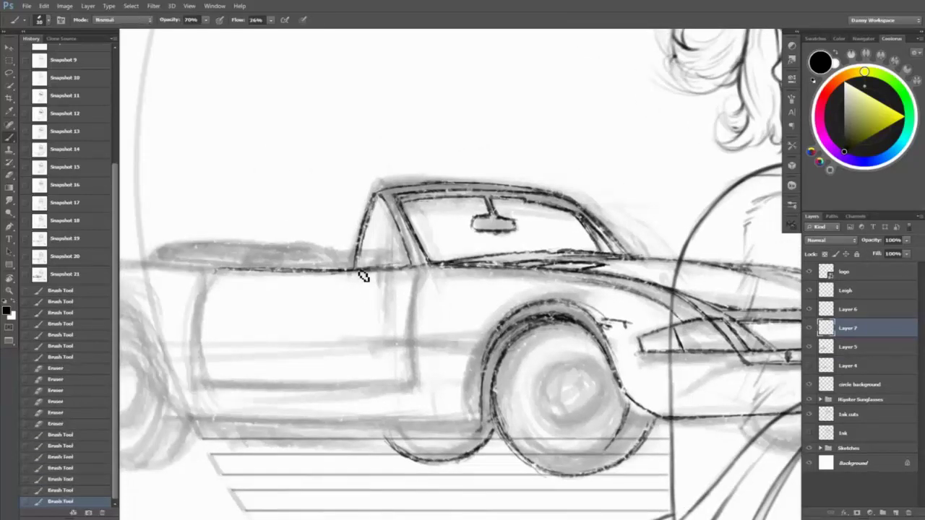
{"action": "left_click_drag", "start_coordinate": [418, 269], "coordinate": [419, 382]}
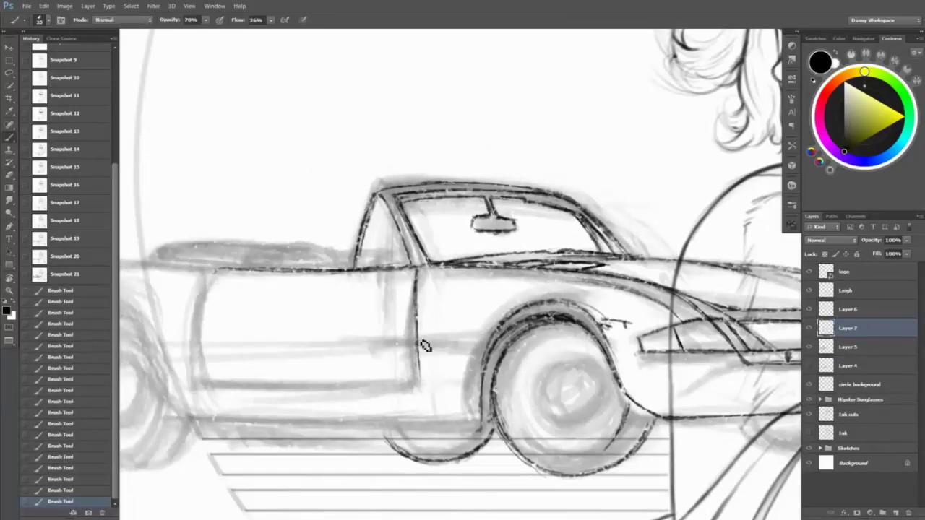
{"action": "left_click_drag", "start_coordinate": [419, 268], "coordinate": [421, 368]}
{"action": "mouse_move", "coordinate": [415, 329]}
{"action": "left_mouse_down"}
{"action": "mouse_move", "coordinate": [415, 385]}
{"action": "mouse_move", "coordinate": [223, 393]}
{"action": "mouse_move", "coordinate": [201, 304]}
{"action": "left_mouse_up"}
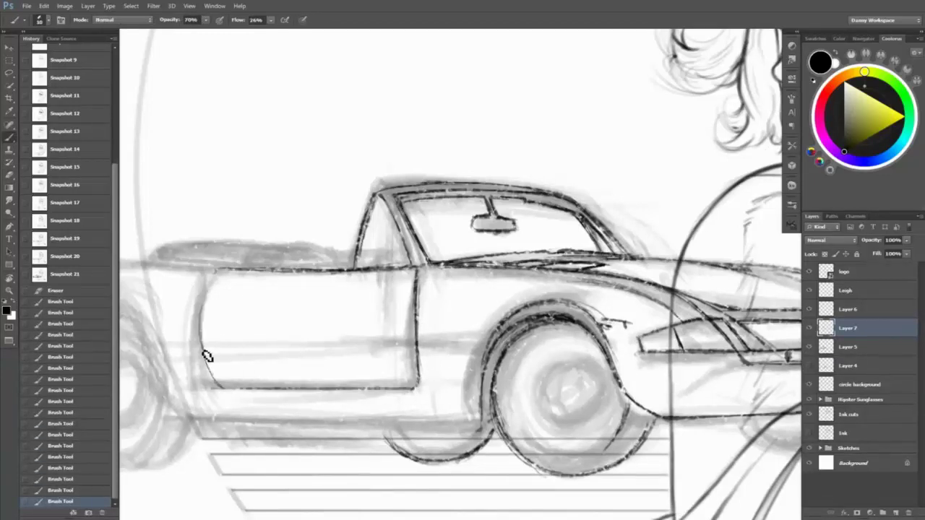
- Erase and redraw the door's curved rear edge, then reinforce the door's top and front lines
{"action": "key", "text": "e"}
{"action": "left_click_drag", "start_coordinate": [210, 340], "coordinate": [219, 378]}
{"action": "key", "text": "b"}
{"action": "left_click_drag", "start_coordinate": [224, 273], "coordinate": [217, 330]}
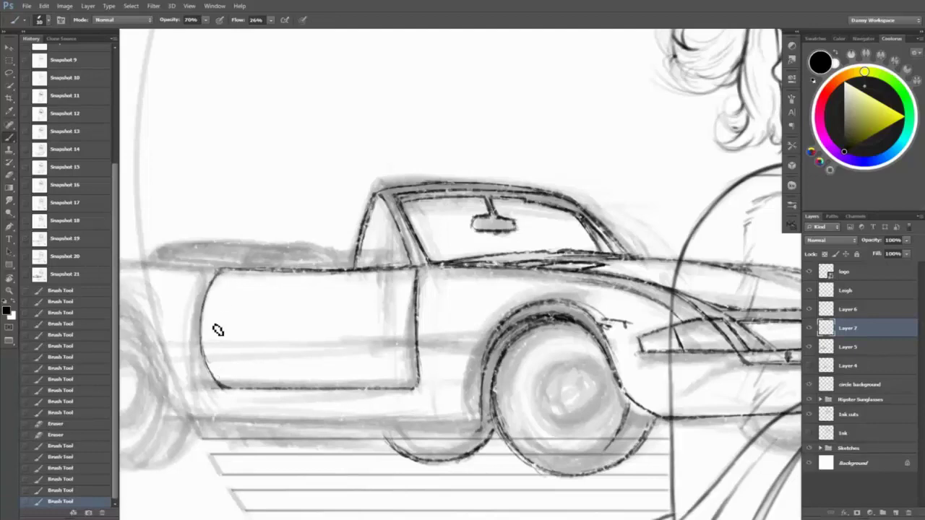
{"action": "mouse_move", "coordinate": [246, 269]}
{"action": "left_mouse_down"}
{"action": "mouse_move", "coordinate": [227, 264]}
{"action": "mouse_move", "coordinate": [321, 272]}
{"action": "left_mouse_up"}
{"action": "left_click_drag", "start_coordinate": [425, 274], "coordinate": [419, 288]}
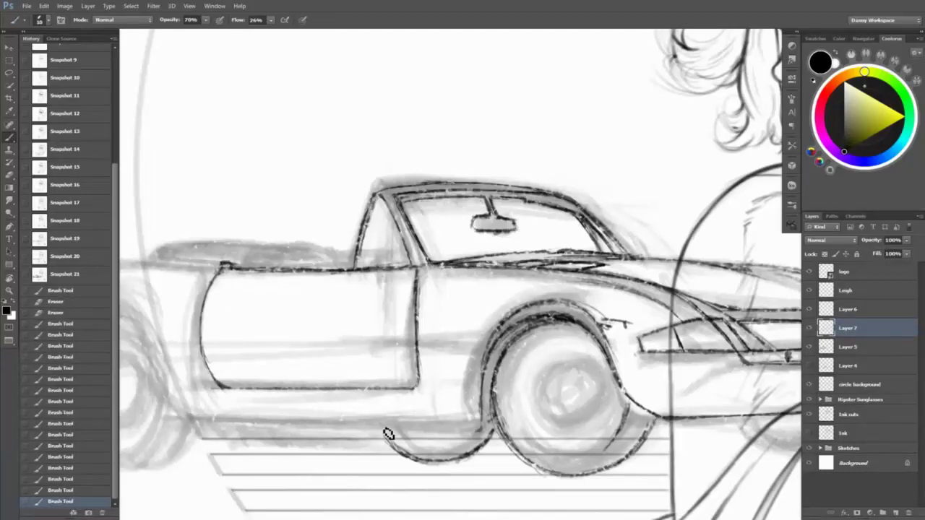
- Ink the sill line beneath the door on a rotated canvas, then compare the ink with the Layer 5 sketch hidden and shown
{"action": "key", "text": "r"}
{"action": "left_click_drag", "start_coordinate": [389, 434], "coordinate": [413, 207]}
{"action": "left_click_drag", "start_coordinate": [261, 178], "coordinate": [354, 341]}
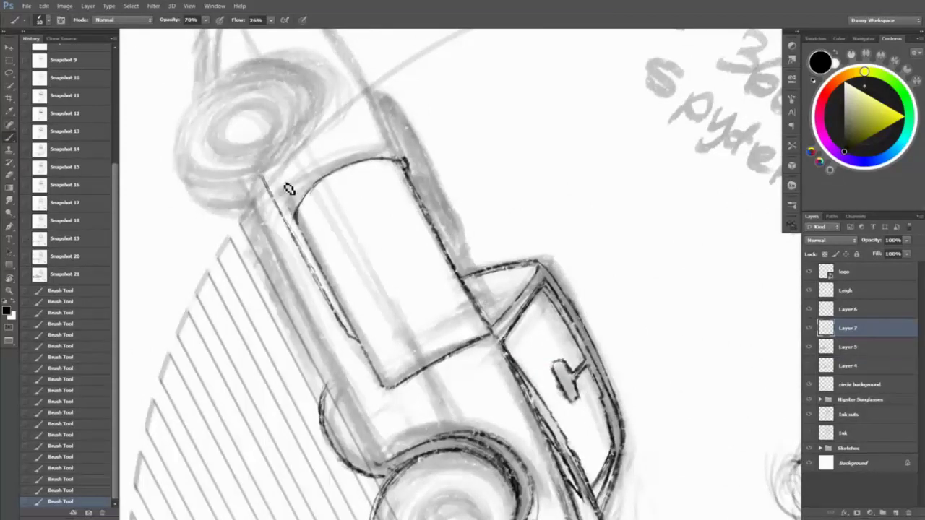
{"action": "left_click_drag", "start_coordinate": [269, 174], "coordinate": [343, 306]}
{"action": "key", "text": "Escape"}
{"action": "key", "text": "z"}
{"action": "key", "text": "ctrl+0"}
{"action": "key", "text": "ctrl+plus"}
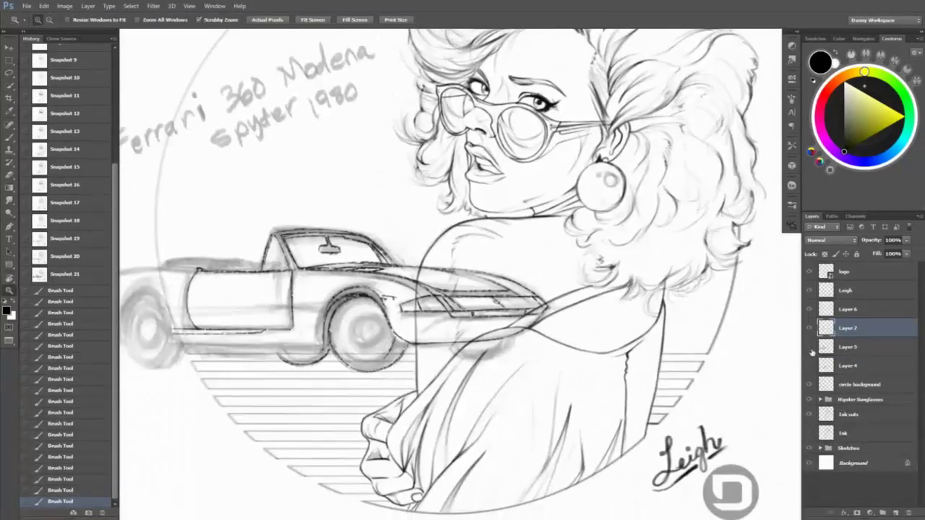
{"action": "left_click", "coordinate": [809, 348]}
{"action": "left_click", "coordinate": [810, 347]}
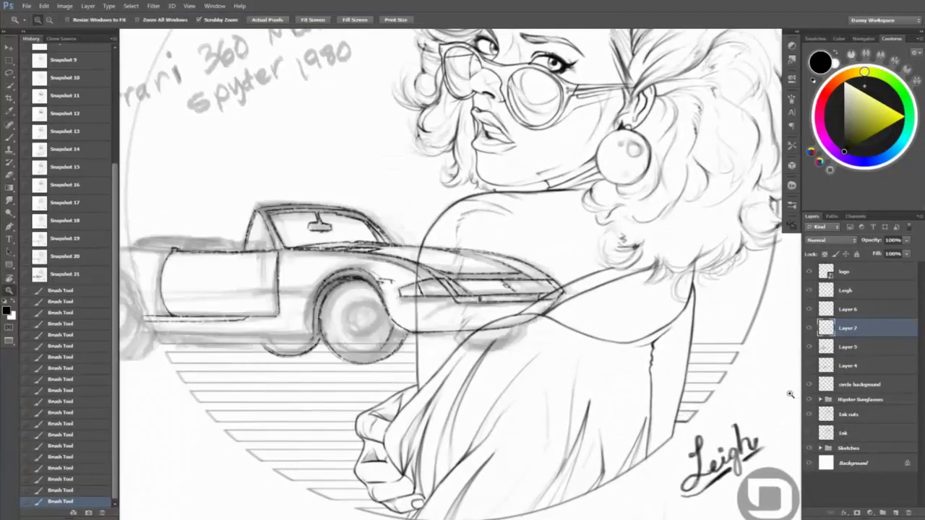
{"action": "left_click_drag", "start_coordinate": [275, 307], "coordinate": [442, 304]}
{"action": "key", "text": "b"}
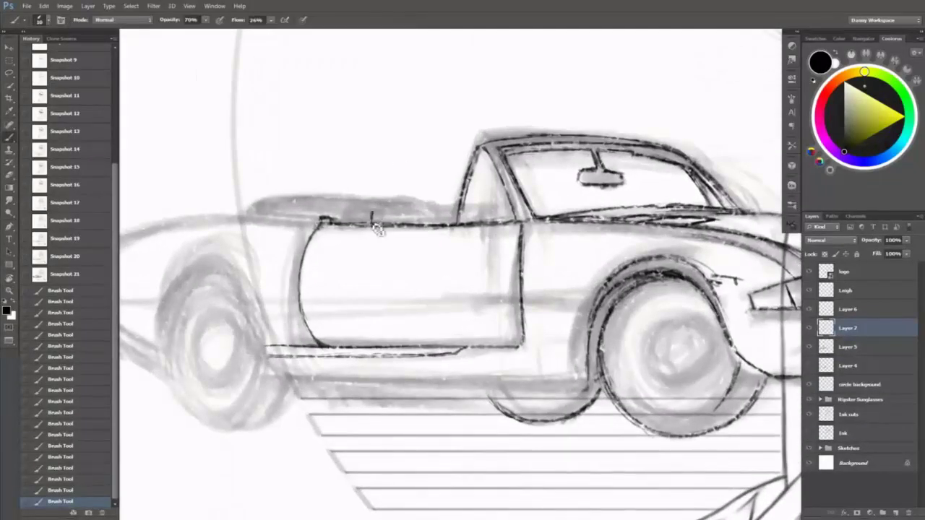
{"action": "left_click_drag", "start_coordinate": [386, 207], "coordinate": [412, 211]}
{"action": "key", "text": "ctrl+alt+z"}
{"action": "key", "text": "ctrl+alt+z"}
{"action": "key", "text": "ctrl+alt+z"}
{"action": "key", "text": "ctrl+alt+z"}
{"action": "key", "text": "ctrl+alt+z"}
{"action": "key", "text": "ctrl+alt+z"}
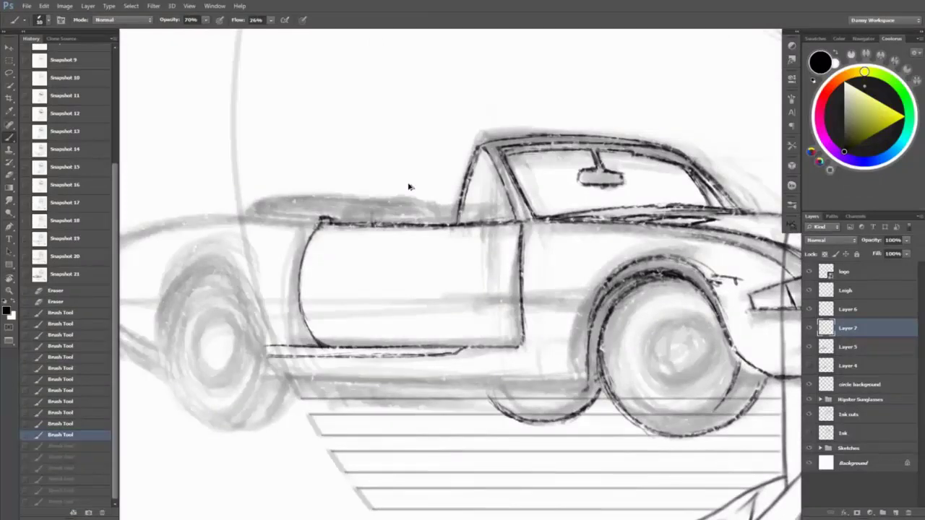
{"action": "key", "text": "ctrl+alt+z"}
{"action": "key", "text": "ctrl+alt+z"}
{"action": "key", "text": "ctrl+alt+z"}
{"action": "key", "text": "ctrl+alt+z"}
{"action": "key", "text": "ctrl+alt+z"}
{"action": "key", "text": "ctrl+alt+z"}
{"action": "key", "text": "ctrl+alt+z"}
{"action": "key", "text": "ctrl+alt+z"}
{"action": "key", "text": "ctrl+alt+z"}
{"action": "key", "text": "ctrl+alt+z"}
{"action": "key", "text": "ctrl+alt+z"}
{"action": "key", "text": "ctrl+alt+z"}
- Ink the seat back and the cockpit's far edge above the door
{"action": "key", "text": "z"}
{"action": "left_click", "coordinate": [641, 361], "text": "alt"}
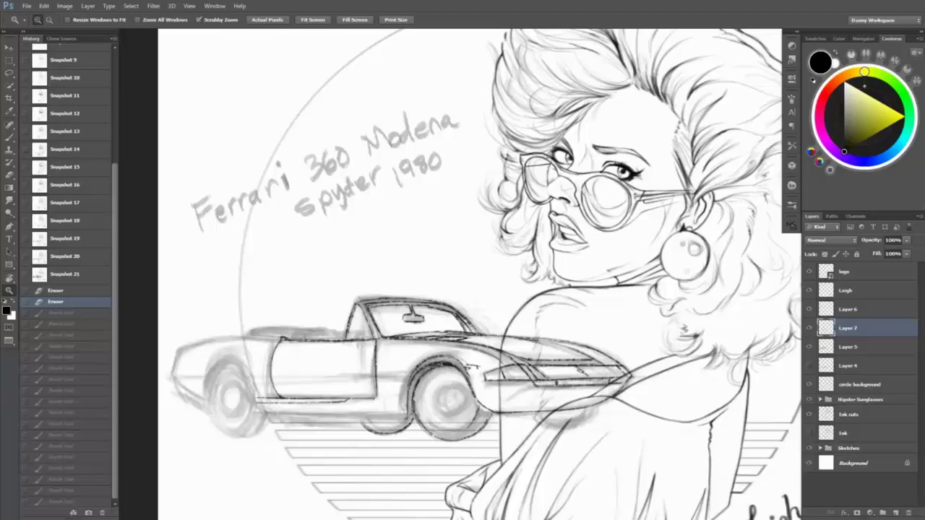
{"action": "left_click_drag", "start_coordinate": [256, 383], "coordinate": [304, 383]}
{"action": "key", "text": "b"}
{"action": "mouse_move", "coordinate": [390, 253]}
{"action": "left_mouse_down"}
{"action": "mouse_move", "coordinate": [444, 248]}
{"action": "mouse_move", "coordinate": [414, 254]}
{"action": "mouse_move", "coordinate": [463, 278]}
{"action": "mouse_move", "coordinate": [521, 254]}
{"action": "mouse_move", "coordinate": [643, 266]}
{"action": "left_mouse_up"}
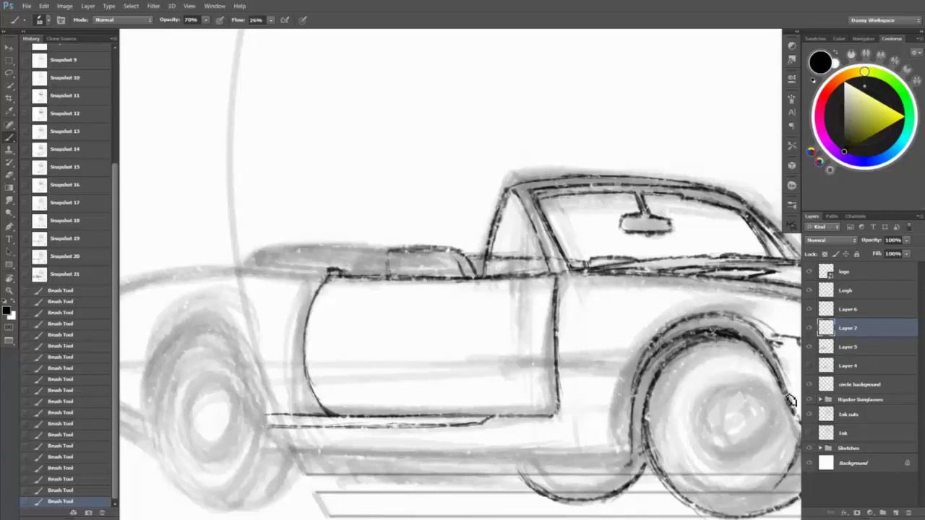
- Ink the folded soft top behind the seats and the rear fender's upper contour down to the tail, erasing stray marks
{"action": "mouse_move", "coordinate": [367, 222]}
{"action": "left_mouse_down"}
{"action": "mouse_move", "coordinate": [372, 170]}
{"action": "mouse_move", "coordinate": [403, 203]}
{"action": "left_mouse_up"}
{"action": "mouse_move", "coordinate": [345, 124]}
{"action": "left_mouse_down"}
{"action": "mouse_move", "coordinate": [409, 187]}
{"action": "mouse_move", "coordinate": [336, 122]}
{"action": "mouse_move", "coordinate": [372, 189]}
{"action": "left_mouse_up"}
{"action": "mouse_move", "coordinate": [308, 142]}
{"action": "left_mouse_down"}
{"action": "mouse_move", "coordinate": [253, 209]}
{"action": "mouse_move", "coordinate": [264, 289]}
{"action": "mouse_move", "coordinate": [248, 358]}
{"action": "left_mouse_up"}
{"action": "left_click_drag", "start_coordinate": [266, 292], "coordinate": [467, 259]}
{"action": "key", "text": "e"}
{"action": "left_click_drag", "start_coordinate": [332, 275], "coordinate": [442, 259]}
{"action": "key", "text": "b"}
- Compare the car's ink on Layer 7 with the Layer 5 sketch by toggling both layers' visibility
{"action": "left_click", "coordinate": [811, 347]}
{"action": "key", "text": "ctrl+minus"}
{"action": "key", "text": "ctrl+minus"}
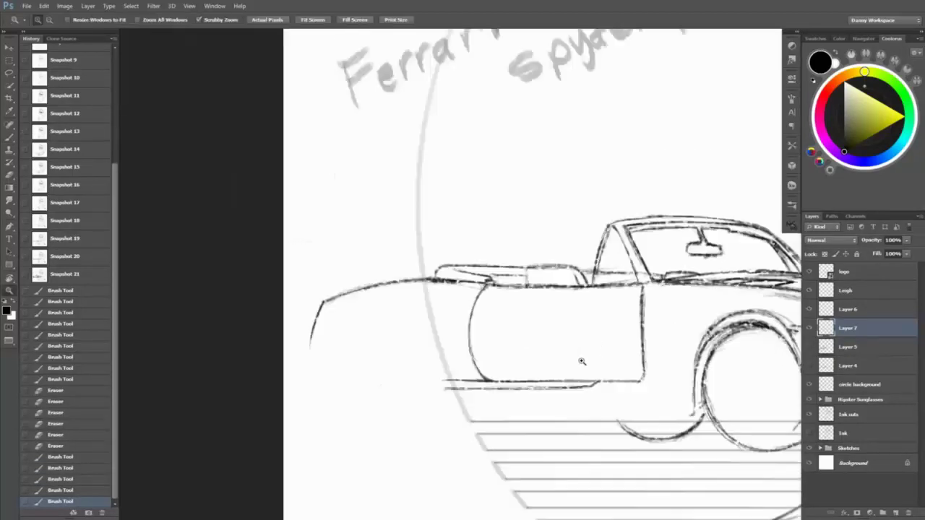
{"action": "key", "text": "ctrl+plus"}
{"action": "key", "text": "ctrl+plus"}
{"action": "left_click", "coordinate": [810, 348]}
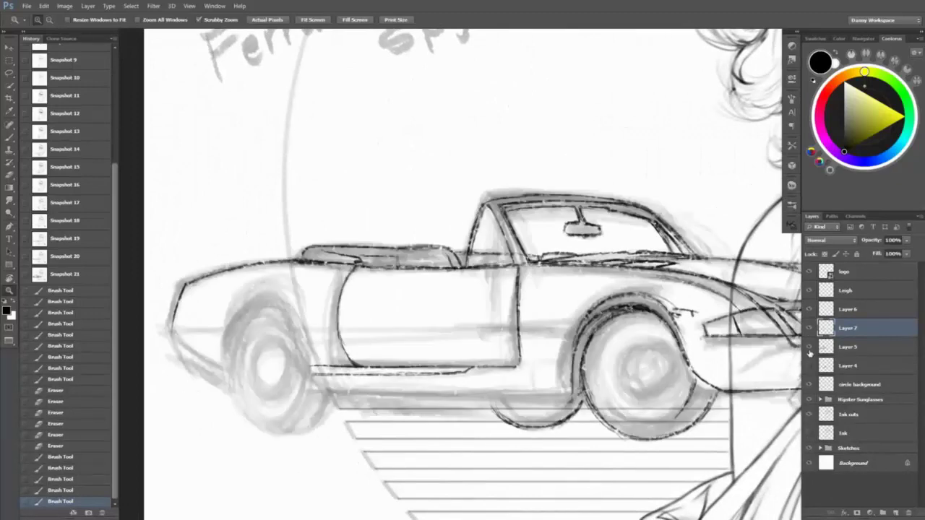
{"action": "left_click", "coordinate": [811, 348]}
{"action": "left_click", "coordinate": [811, 328]}
{"action": "left_click", "coordinate": [810, 348]}
{"action": "left_click", "coordinate": [809, 360]}
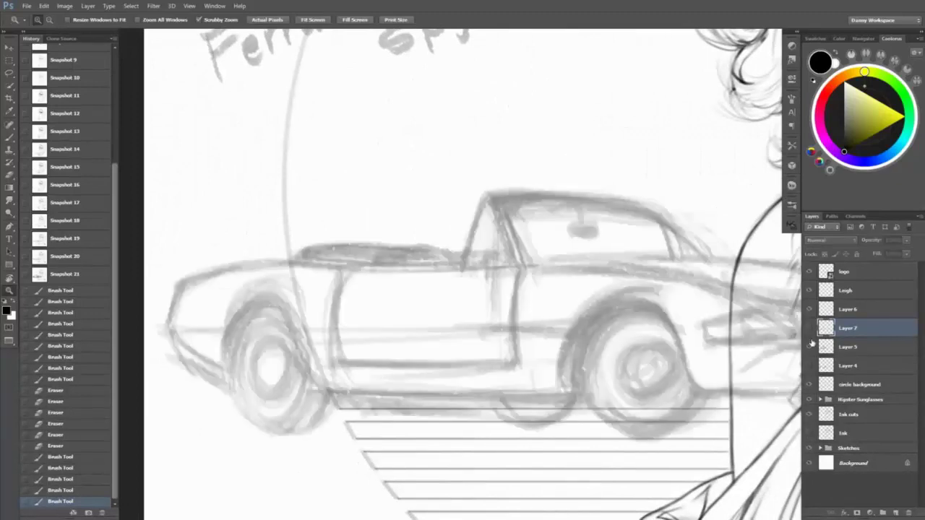
{"action": "left_click", "coordinate": [809, 359]}
{"action": "left_click", "coordinate": [809, 359]}
- Ink the rear wheel arch's inner contour from the tail around to the sill, erasing stray marks along the curve
{"action": "key", "text": "b"}
{"action": "mouse_move", "coordinate": [238, 391]}
{"action": "left_mouse_down"}
{"action": "mouse_move", "coordinate": [227, 353]}
{"action": "mouse_move", "coordinate": [266, 302]}
{"action": "mouse_move", "coordinate": [320, 374]}
{"action": "left_mouse_up"}
{"action": "left_click", "coordinate": [266, 304], "text": "ctrl"}
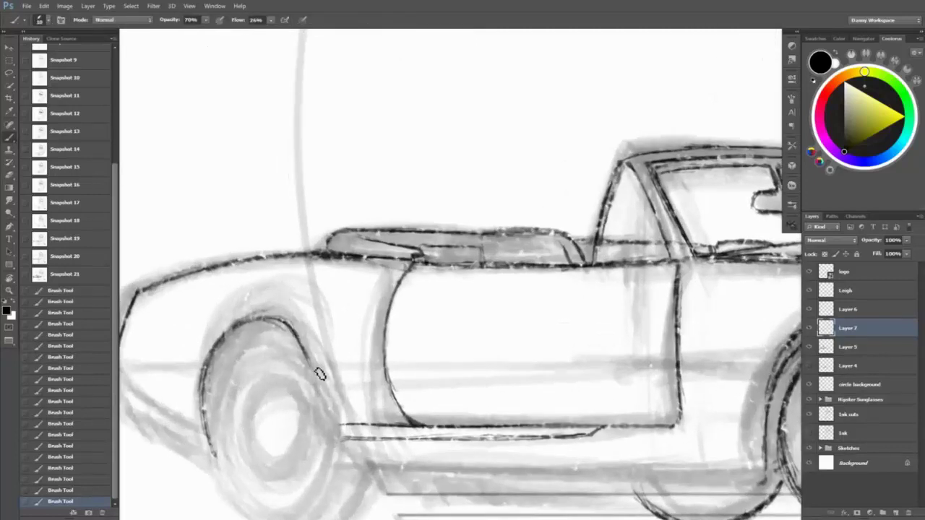
{"action": "key", "text": "e"}
{"action": "mouse_move", "coordinate": [296, 333]}
{"action": "left_mouse_down"}
{"action": "mouse_move", "coordinate": [318, 390]}
{"action": "mouse_move", "coordinate": [314, 367]}
{"action": "left_mouse_up"}
{"action": "key", "text": "b"}
{"action": "left_click_drag", "start_coordinate": [275, 322], "coordinate": [379, 470]}
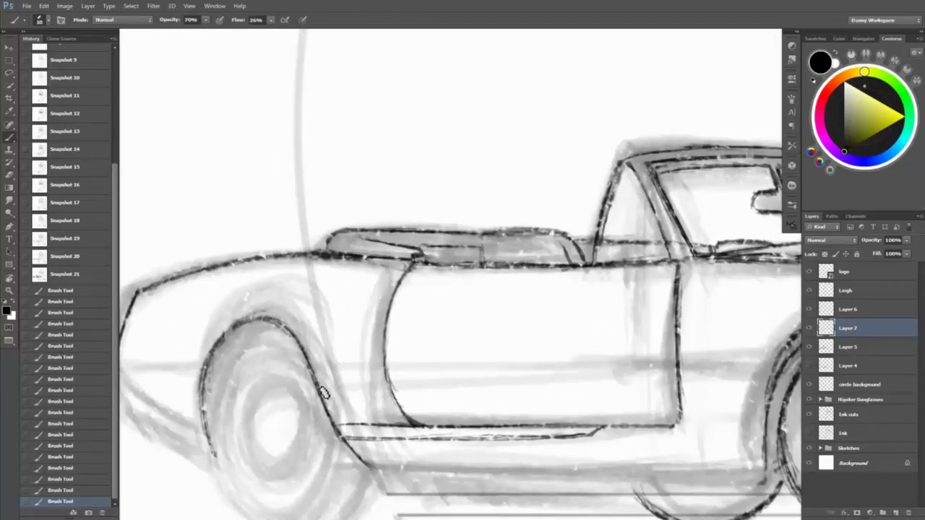
{"action": "key", "text": "e"}
{"action": "mouse_move", "coordinate": [253, 327]}
{"action": "left_mouse_down"}
{"action": "mouse_move", "coordinate": [268, 340]}
{"action": "mouse_move", "coordinate": [245, 338]}
{"action": "left_mouse_up"}
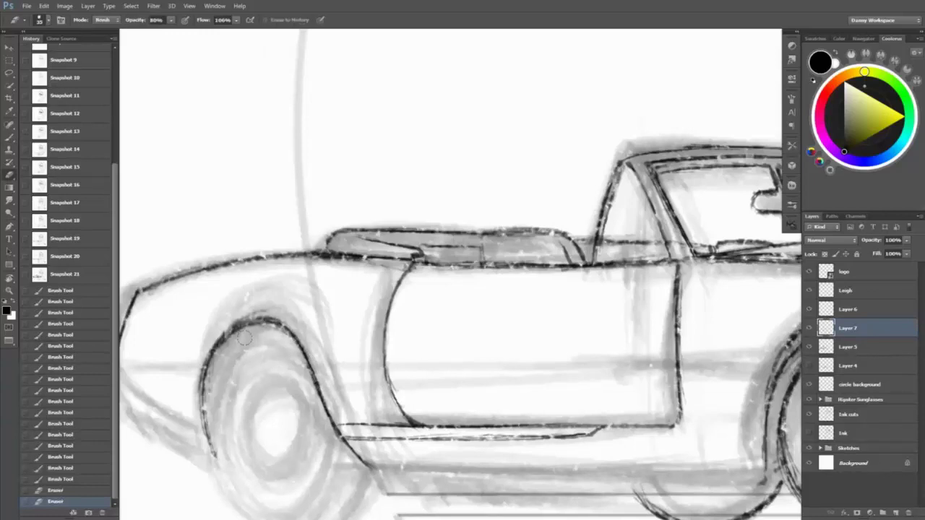
- Thicken the rear wheel arch line and ink a second, outer contour above it
{"action": "key", "text": "b"}
{"action": "mouse_move", "coordinate": [209, 373]}
{"action": "left_mouse_down"}
{"action": "mouse_move", "coordinate": [220, 318]}
{"action": "mouse_move", "coordinate": [279, 302]}
{"action": "mouse_move", "coordinate": [333, 409]}
{"action": "left_mouse_up"}
{"action": "left_click_drag", "start_coordinate": [274, 306], "coordinate": [310, 356]}
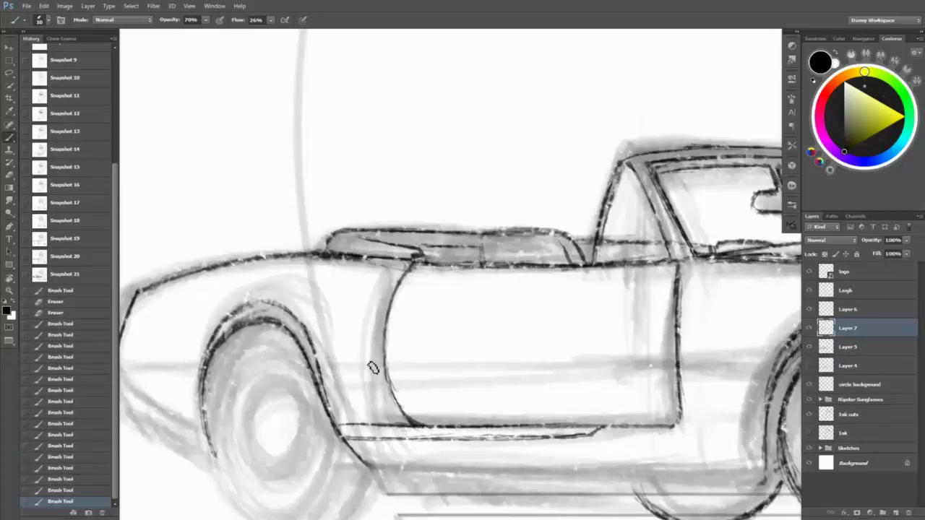
{"action": "left_click_drag", "start_coordinate": [635, 343], "coordinate": [640, 336]}
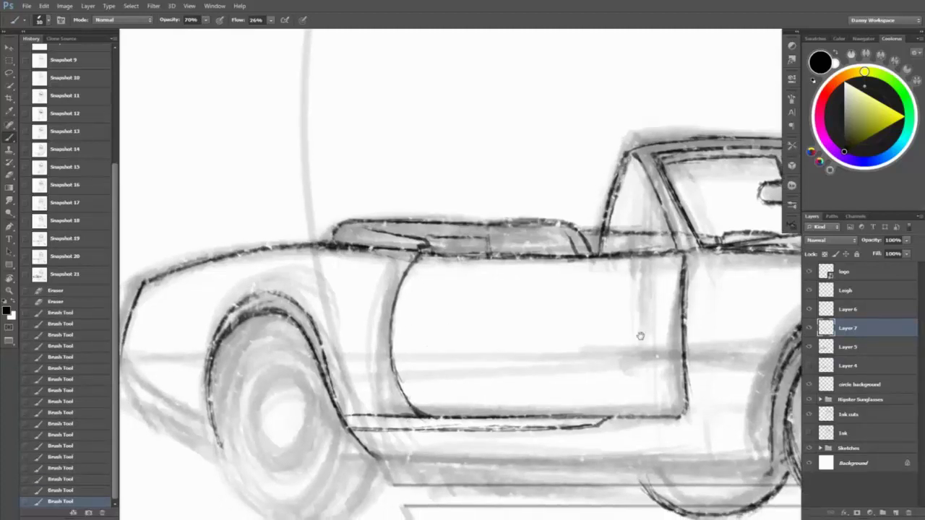
{"action": "left_click_drag", "start_coordinate": [657, 415], "coordinate": [648, 396]}
{"action": "key", "text": "p"}
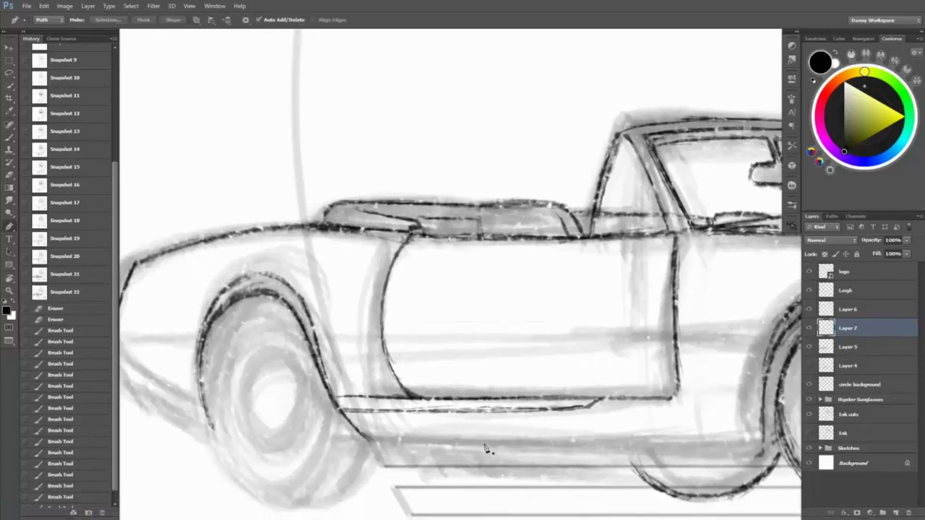
{"action": "left_click", "coordinate": [196, 446]}
{"action": "left_click_drag", "start_coordinate": [227, 249], "coordinate": [331, 238]}
{"action": "left_click", "coordinate": [406, 403]}
- Lasso the inked rear wheel arch, cut and paste it onto its own layer, and move it closer to the door
{"action": "key", "text": "l"}
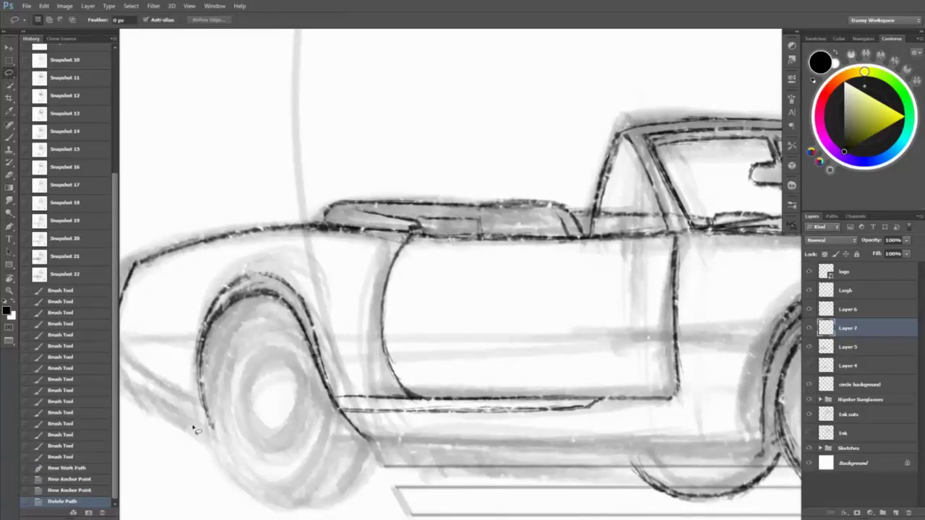
{"action": "mouse_move", "coordinate": [188, 445]}
{"action": "left_mouse_down"}
{"action": "mouse_move", "coordinate": [313, 266]}
{"action": "mouse_move", "coordinate": [367, 293]}
{"action": "left_mouse_up"}
{"action": "left_click_drag", "start_coordinate": [377, 446], "coordinate": [209, 469]}
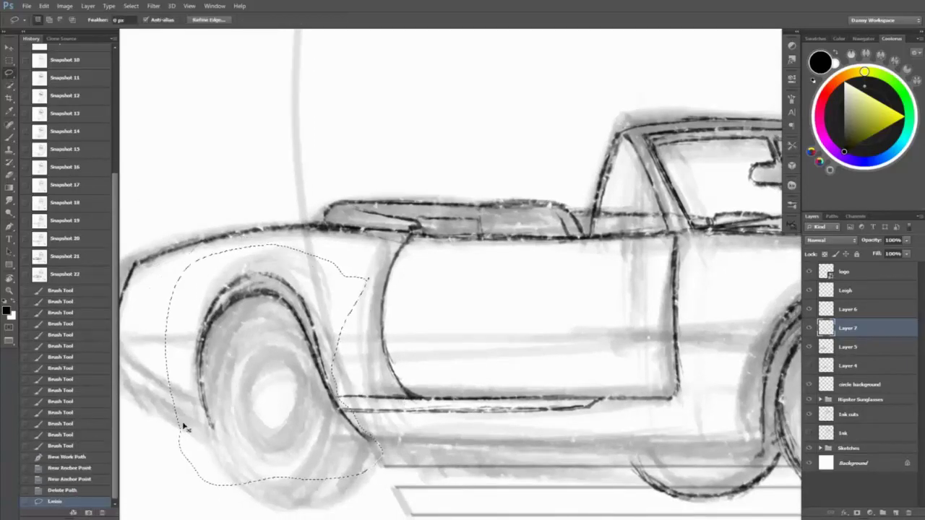
{"action": "key", "text": "ctrl+x"}
{"action": "key", "text": "ctrl+v"}
{"action": "key", "text": "v"}
{"action": "mouse_move", "coordinate": [590, 310]}
{"action": "left_mouse_down"}
{"action": "mouse_move", "coordinate": [455, 385]}
{"action": "mouse_move", "coordinate": [458, 404]}
{"action": "left_mouse_up"}
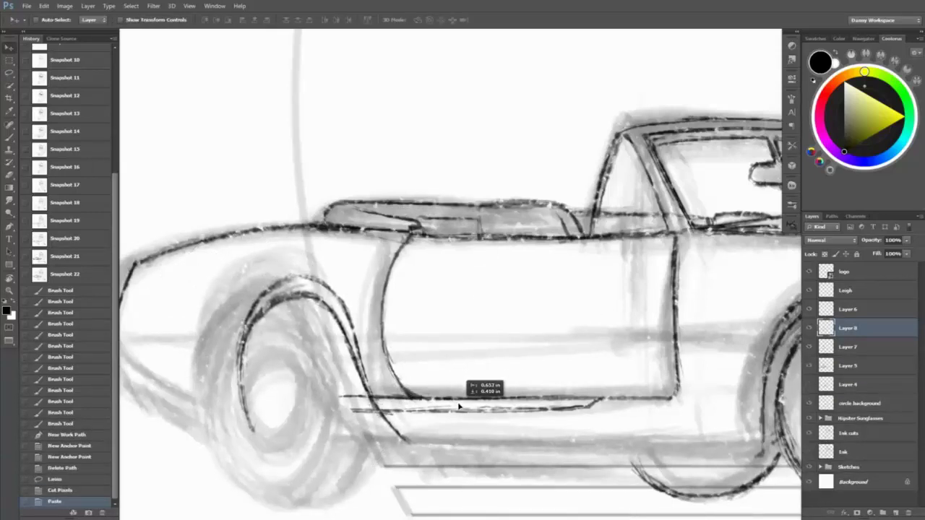
- Erase the car's old tail ink on Layer 7 and re-ink the tail and rear bumper contours closer to the wheel arch
{"action": "scroll", "coordinate": [657, 405], "scroll_direction": "left", "scroll_amount": 3}
{"action": "left_click", "coordinate": [843, 346]}
{"action": "key", "text": "e"}
{"action": "left_click_drag", "start_coordinate": [217, 239], "coordinate": [202, 318]}
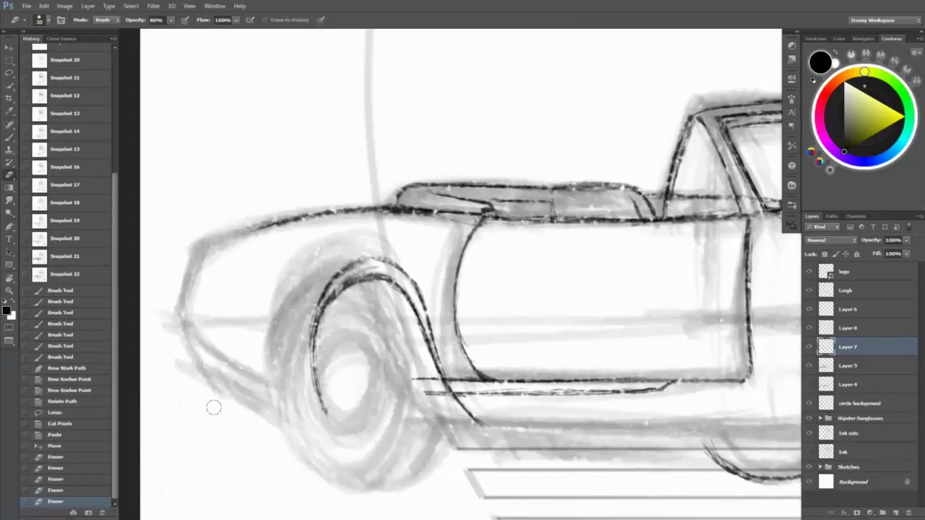
{"action": "key", "text": "b"}
{"action": "left_click_drag", "start_coordinate": [296, 221], "coordinate": [224, 244]}
{"action": "left_click_drag", "start_coordinate": [221, 250], "coordinate": [205, 317]}
{"action": "mouse_move", "coordinate": [205, 323]}
{"action": "left_mouse_down"}
{"action": "mouse_move", "coordinate": [303, 360]}
{"action": "mouse_move", "coordinate": [320, 412]}
{"action": "left_mouse_up"}
{"action": "mouse_move", "coordinate": [217, 355]}
{"action": "left_mouse_down"}
{"action": "mouse_move", "coordinate": [326, 412]}
{"action": "mouse_move", "coordinate": [318, 409]}
{"action": "left_mouse_up"}
- Compare the shortened rear body ink with the Layer 5 sketch hidden and shown
{"action": "key", "text": "z"}
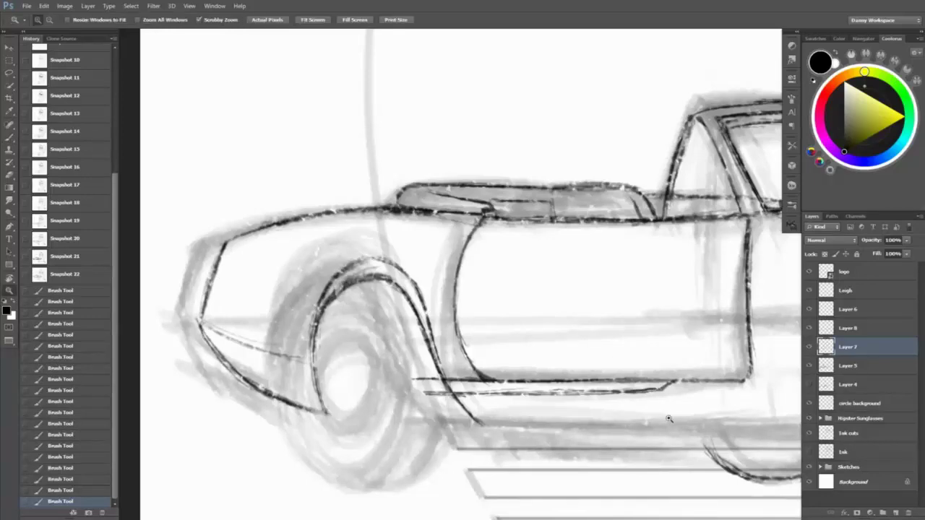
{"action": "left_click", "coordinate": [506, 344], "text": "alt"}
{"action": "left_click_drag", "start_coordinate": [651, 394], "coordinate": [751, 391]}
{"action": "left_click", "coordinate": [847, 366]}
{"action": "left_click", "coordinate": [810, 366]}
{"action": "left_click", "coordinate": [810, 367]}
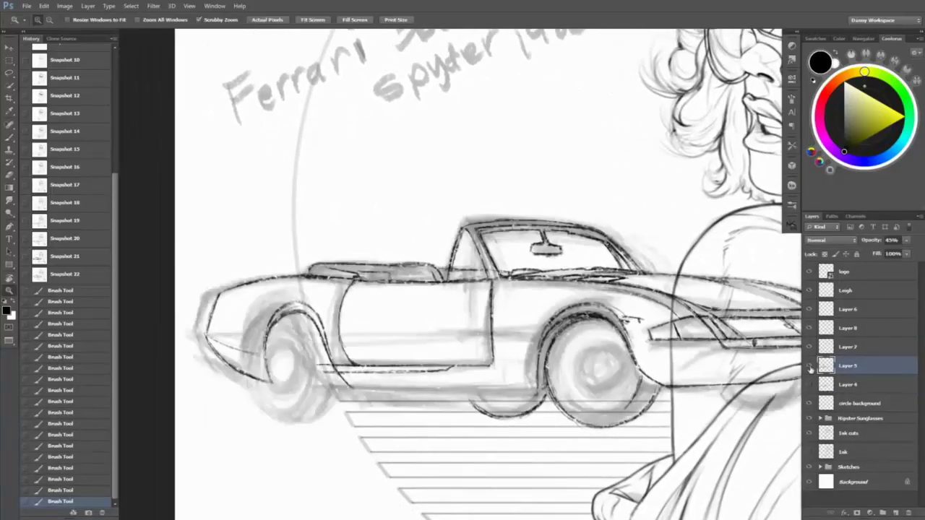
- Take a history snapshot, then cut the rear wheel sketch from Layer 5, paste it as a new layer and move it under the inked arch
{"action": "left_click", "coordinate": [86, 512]}
{"action": "key", "text": "p"}
{"action": "left_click", "coordinate": [8, 74]}
{"action": "mouse_move", "coordinate": [234, 397]}
{"action": "left_mouse_down"}
{"action": "mouse_move", "coordinate": [318, 296]}
{"action": "mouse_move", "coordinate": [341, 417]}
{"action": "left_mouse_up"}
{"action": "key", "text": "ctrl+x"}
{"action": "key", "text": "v"}
{"action": "key", "text": "ctrl+v"}
{"action": "mouse_move", "coordinate": [529, 324]}
{"action": "left_mouse_down"}
{"action": "mouse_move", "coordinate": [365, 409]}
{"action": "mouse_move", "coordinate": [378, 408]}
{"action": "left_mouse_up"}
- Set the moved wheel sketch layer's opacity to 45% and merge it down into Layer 5
{"action": "left_click", "coordinate": [845, 386]}
{"action": "left_click", "coordinate": [853, 367]}
{"action": "key", "text": "0"}
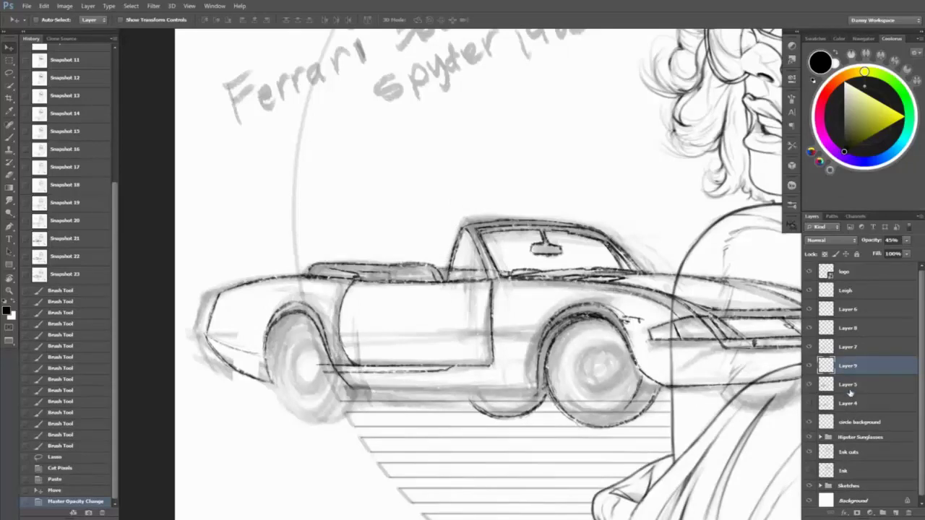
{"action": "key", "text": "ctrl+e"}
- Merge the moved wheel arch layer down into Layer 7, toggling Layer 7's visibility to check the ink against the sketch
{"action": "left_click", "coordinate": [809, 348]}
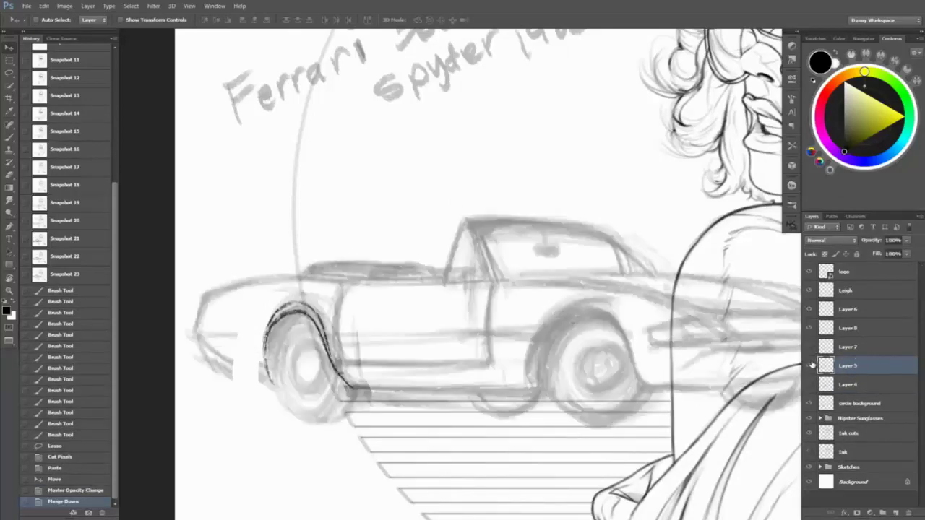
{"action": "left_click", "coordinate": [809, 348]}
{"action": "left_click", "coordinate": [841, 331]}
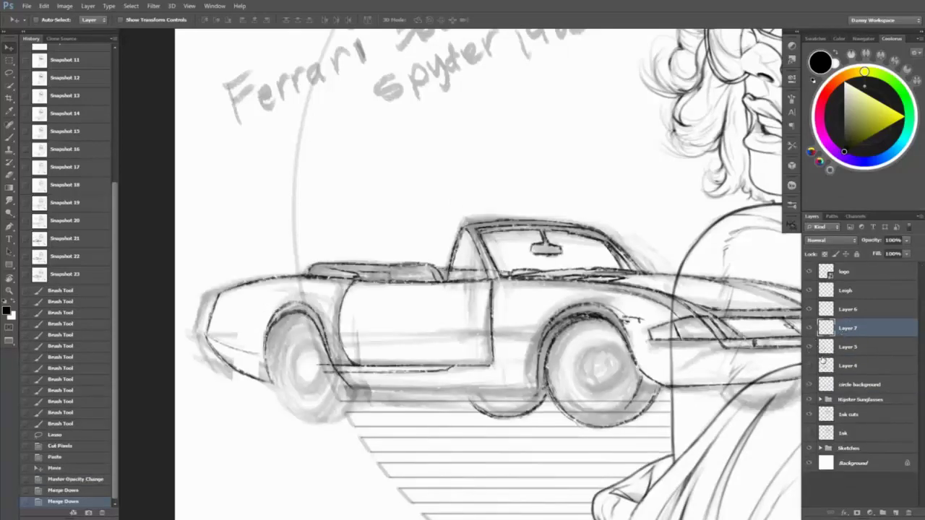
{"action": "key", "text": "ctrl+e"}
{"action": "key", "text": "b"}
{"action": "left_click", "coordinate": [809, 328]}
{"action": "left_click", "coordinate": [809, 328]}
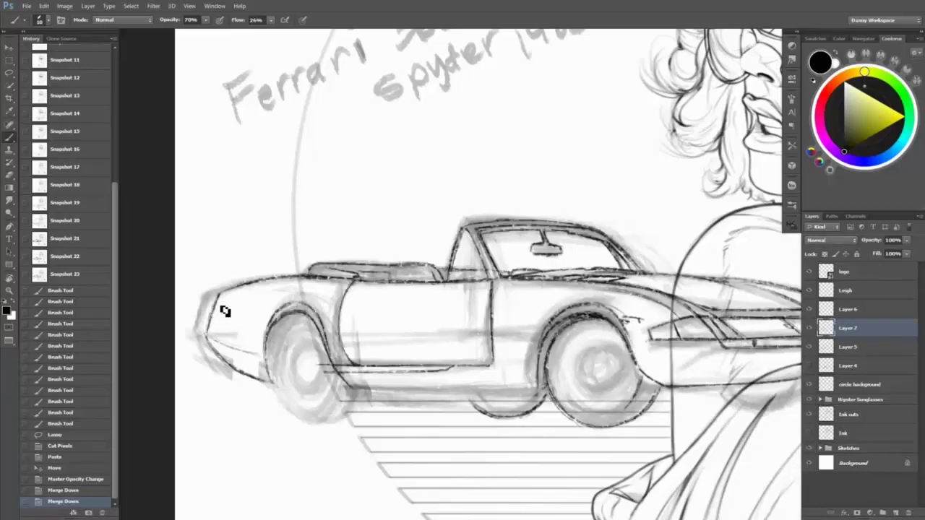
- Clean up the marks around the tail and rear wheel arch, then refine the arch contour and ink short guide strokes behind the door
{"action": "key", "text": "e"}
{"action": "mouse_move", "coordinate": [210, 297]}
{"action": "left_mouse_down"}
{"action": "mouse_move", "coordinate": [227, 262]}
{"action": "mouse_move", "coordinate": [214, 340]}
{"action": "mouse_move", "coordinate": [284, 381]}
{"action": "left_mouse_up"}
{"action": "key", "text": "b"}
{"action": "key", "text": "z"}
{"action": "left_click", "coordinate": [378, 320]}
{"action": "key", "text": "b"}
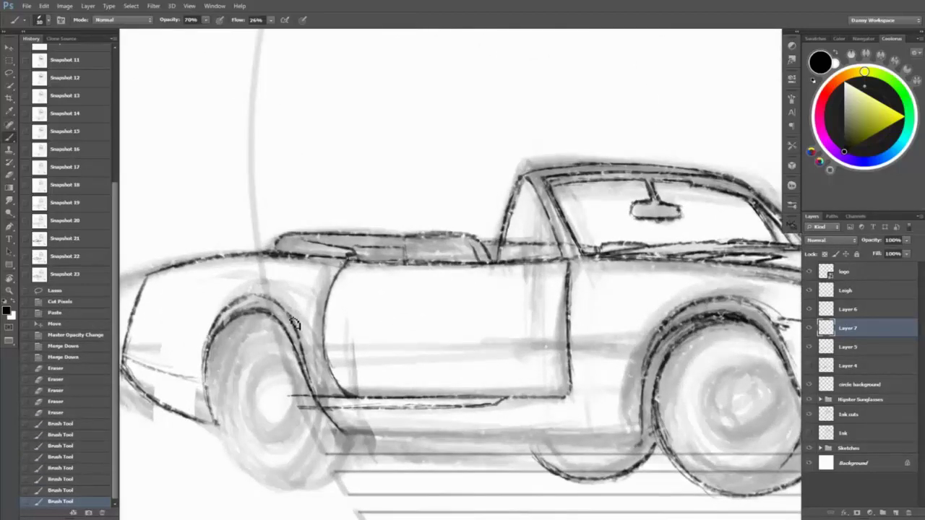
{"action": "left_click_drag", "start_coordinate": [300, 339], "coordinate": [350, 340]}
- Add a new layer above Layer 7 and ink the rear tyre's outline inside the wheel arch
{"action": "key", "text": "z"}
{"action": "left_click", "coordinate": [323, 340], "text": "alt"}
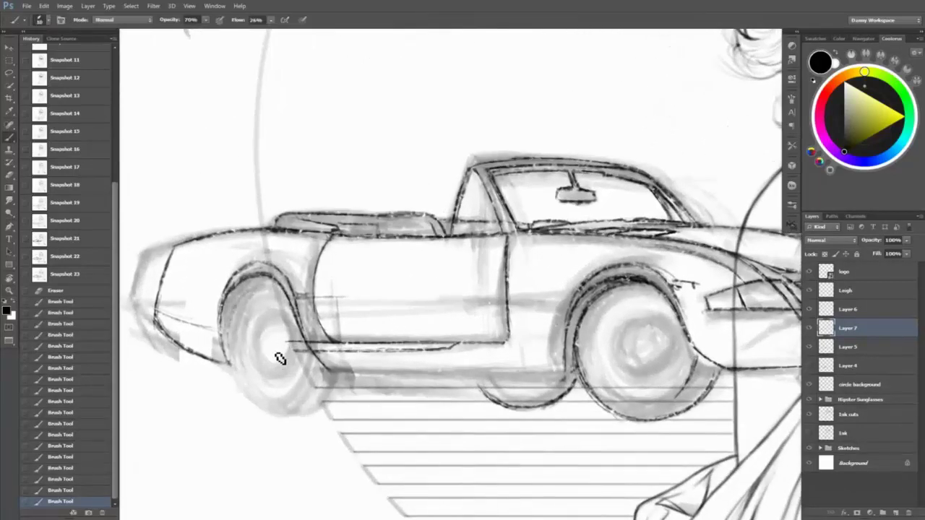
{"action": "key", "text": "ctrl+shift+alt+n"}
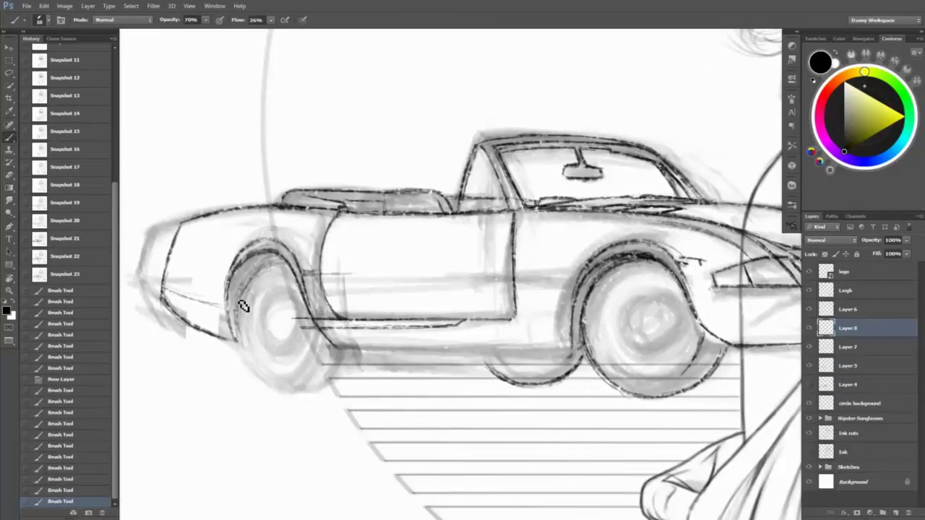
{"action": "mouse_move", "coordinate": [243, 306]}
{"action": "left_mouse_down"}
{"action": "mouse_move", "coordinate": [268, 269]}
{"action": "mouse_move", "coordinate": [238, 337]}
{"action": "left_mouse_up"}
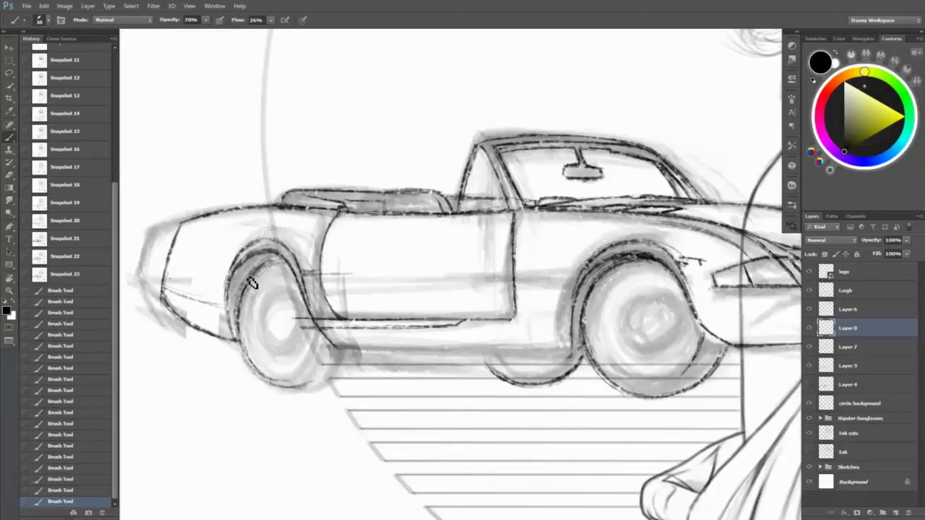
- Ink the double side trim line from the tail across the door to the front wheel arch
{"action": "left_click_drag", "start_coordinate": [252, 283], "coordinate": [165, 282]}
{"action": "left_click_drag", "start_coordinate": [292, 281], "coordinate": [581, 284]}
{"action": "left_click_drag", "start_coordinate": [324, 294], "coordinate": [560, 294]}
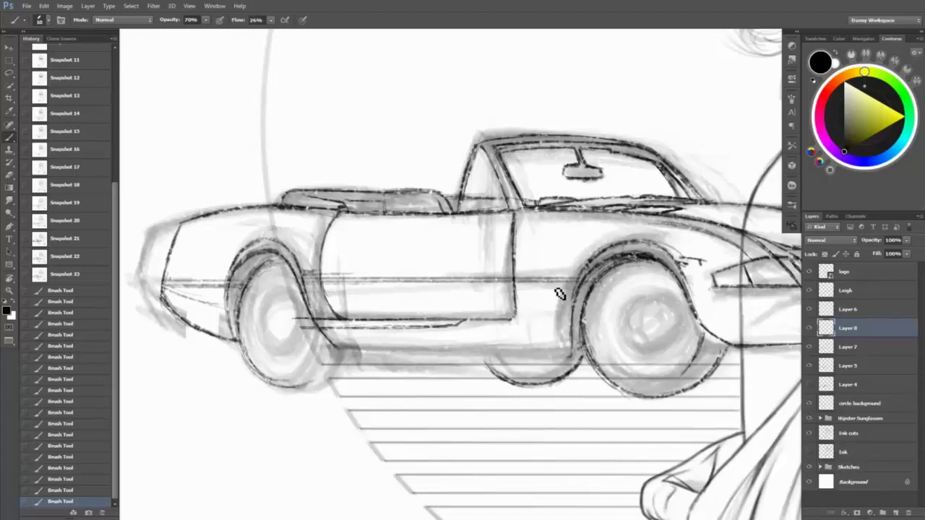
{"action": "left_click_drag", "start_coordinate": [312, 283], "coordinate": [581, 284]}
{"action": "left_click_drag", "start_coordinate": [349, 292], "coordinate": [585, 294]}
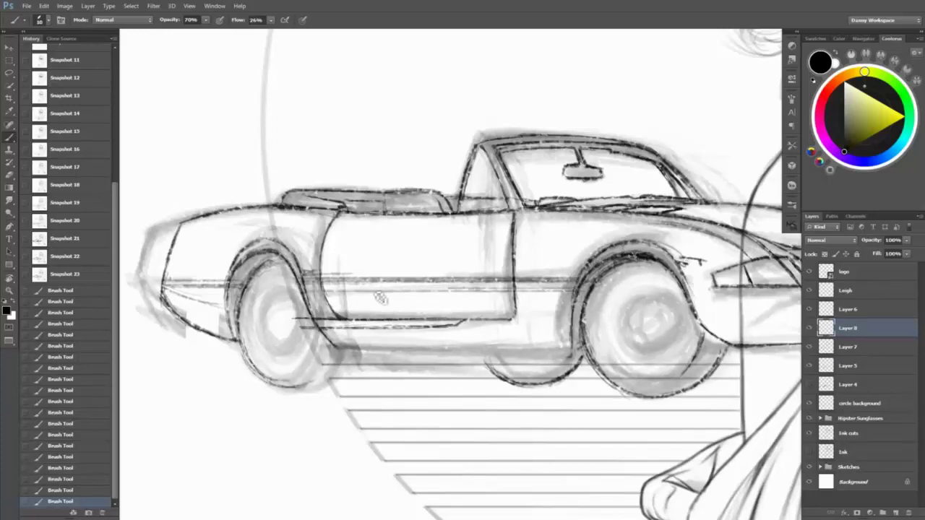
{"action": "left_click_drag", "start_coordinate": [381, 298], "coordinate": [229, 285]}
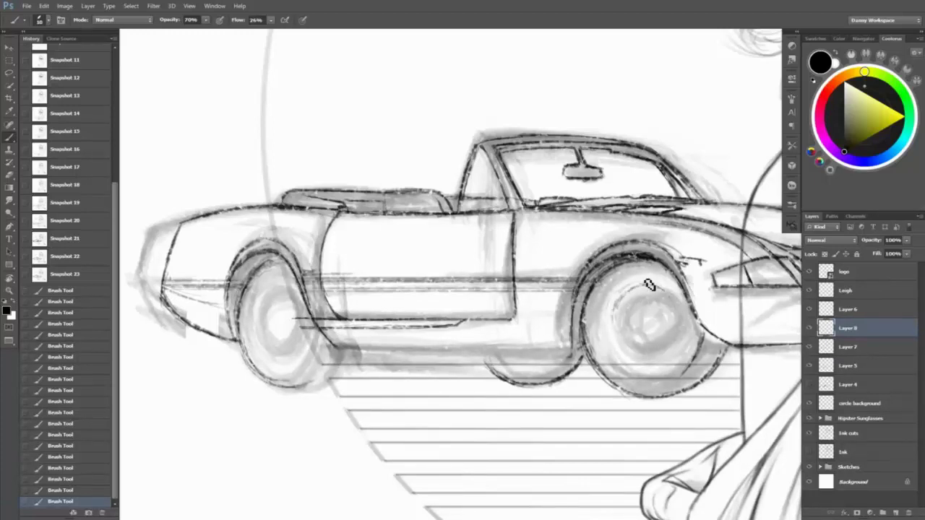
- Ink the front wheel's hub and concentric rim rings, erasing stray marks and toggling the Layer 5 sketch to check them
{"action": "mouse_move", "coordinate": [649, 285]}
{"action": "left_mouse_down"}
{"action": "mouse_move", "coordinate": [647, 365]}
{"action": "mouse_move", "coordinate": [657, 357]}
{"action": "mouse_move", "coordinate": [648, 291]}
{"action": "mouse_move", "coordinate": [655, 298]}
{"action": "mouse_move", "coordinate": [626, 305]}
{"action": "mouse_move", "coordinate": [638, 363]}
{"action": "mouse_move", "coordinate": [618, 321]}
{"action": "mouse_move", "coordinate": [644, 295]}
{"action": "mouse_move", "coordinate": [652, 360]}
{"action": "mouse_move", "coordinate": [632, 302]}
{"action": "mouse_move", "coordinate": [680, 317]}
{"action": "mouse_move", "coordinate": [685, 336]}
{"action": "mouse_move", "coordinate": [649, 353]}
{"action": "mouse_move", "coordinate": [638, 339]}
{"action": "mouse_move", "coordinate": [621, 340]}
{"action": "mouse_move", "coordinate": [625, 309]}
{"action": "mouse_move", "coordinate": [653, 367]}
{"action": "left_mouse_up"}
{"action": "key", "text": "e"}
{"action": "key", "text": "b"}
{"action": "mouse_move", "coordinate": [630, 318]}
{"action": "left_mouse_down"}
{"action": "mouse_move", "coordinate": [677, 345]}
{"action": "mouse_move", "coordinate": [660, 335]}
{"action": "mouse_move", "coordinate": [640, 344]}
{"action": "mouse_move", "coordinate": [654, 322]}
{"action": "mouse_move", "coordinate": [618, 334]}
{"action": "mouse_move", "coordinate": [653, 281]}
{"action": "mouse_move", "coordinate": [620, 330]}
{"action": "mouse_move", "coordinate": [654, 287]}
{"action": "mouse_move", "coordinate": [611, 305]}
{"action": "left_mouse_up"}
{"action": "key", "text": "e"}
{"action": "key", "text": "b"}
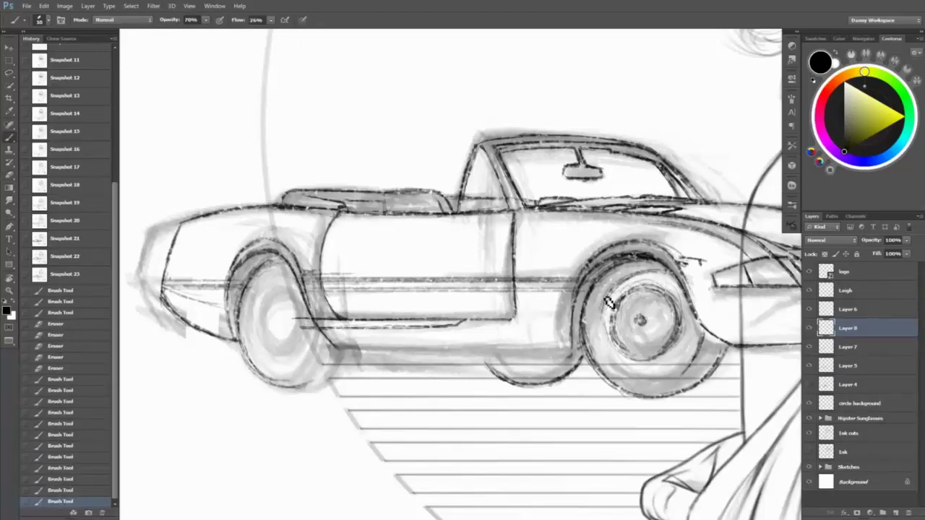
{"action": "left_click", "coordinate": [809, 365]}
{"action": "left_click", "coordinate": [810, 365]}
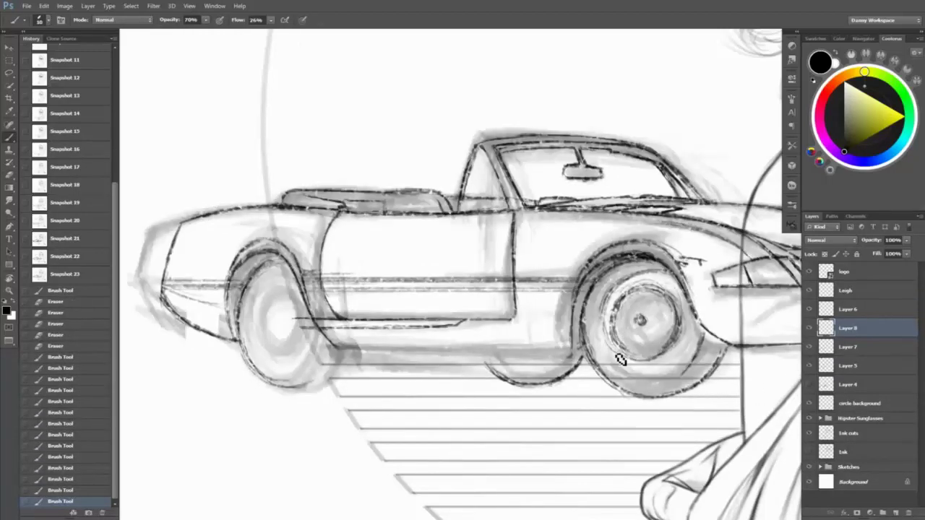
{"action": "mouse_move", "coordinate": [620, 359]}
{"action": "left_mouse_down"}
{"action": "mouse_move", "coordinate": [659, 371]}
{"action": "mouse_move", "coordinate": [659, 349]}
{"action": "mouse_move", "coordinate": [633, 369]}
{"action": "left_mouse_up"}
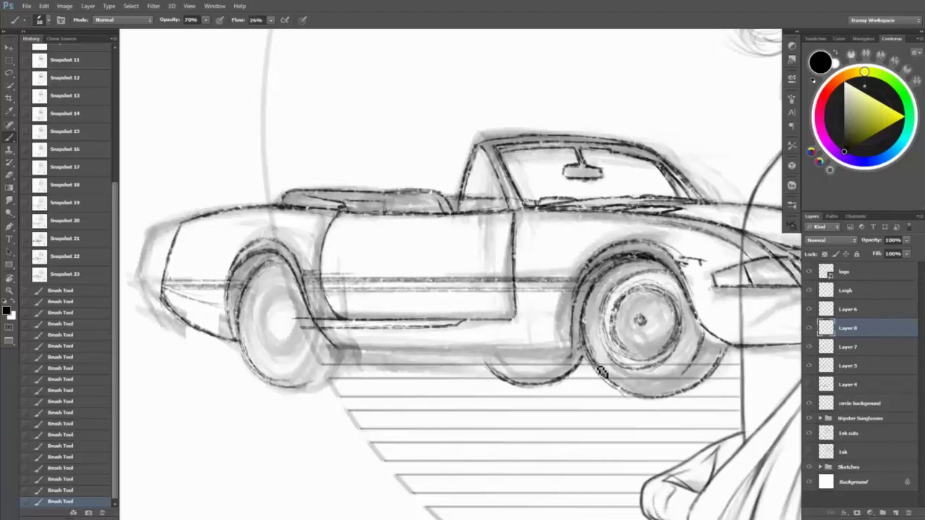
- Darken the front wheel well and ink the curved front bumper line, then check the ink with the sketch and Layer 7 hidden
{"action": "left_click_drag", "start_coordinate": [673, 312], "coordinate": [563, 323]}
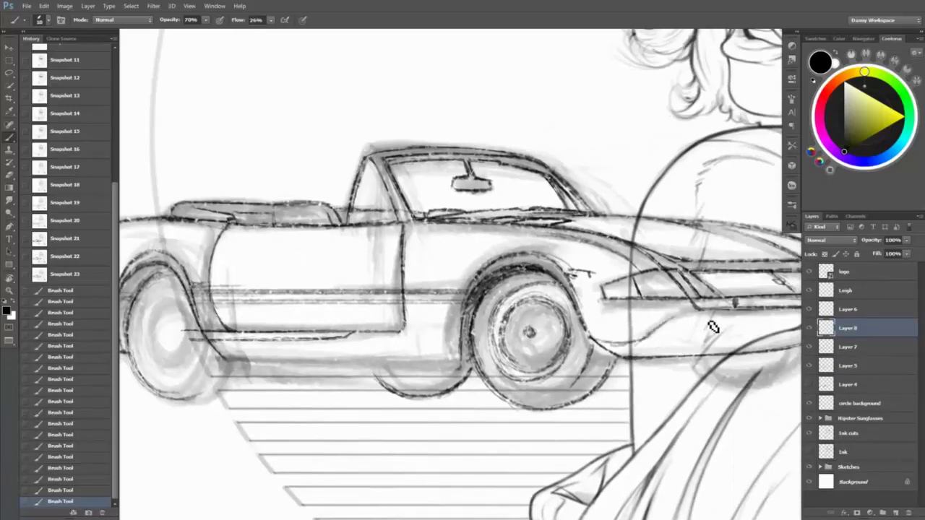
{"action": "left_click_drag", "start_coordinate": [712, 327], "coordinate": [691, 344]}
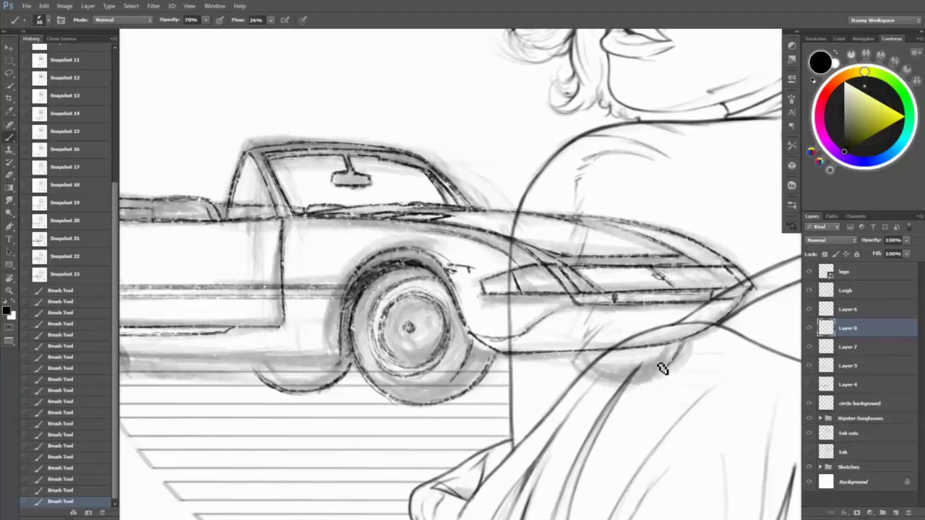
{"action": "left_click", "coordinate": [568, 294], "text": "alt"}
{"action": "left_click", "coordinate": [568, 294], "text": "alt"}
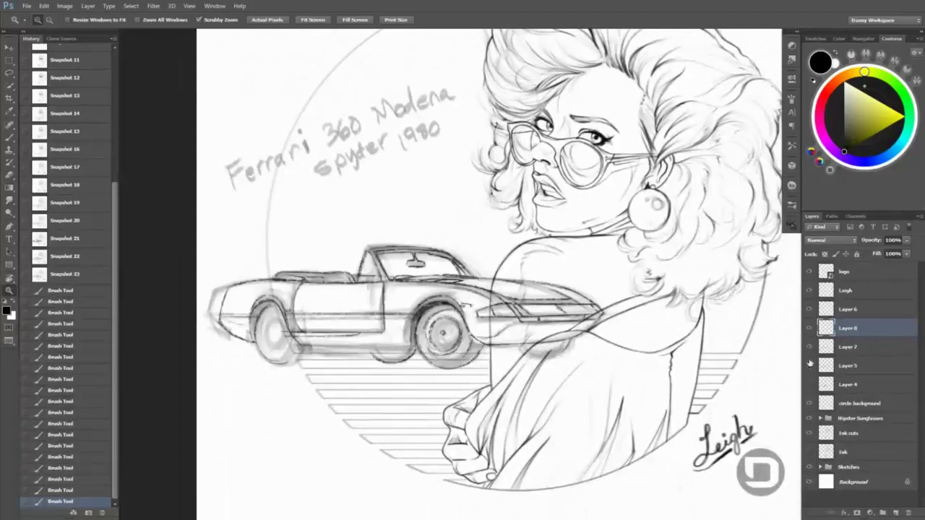
{"action": "left_click", "coordinate": [550, 311]}
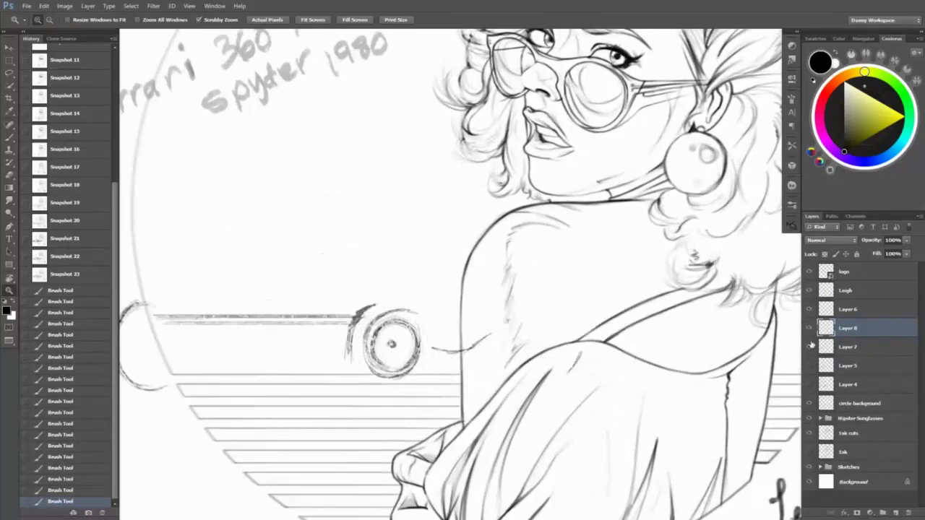
{"action": "left_click", "coordinate": [610, 360]}
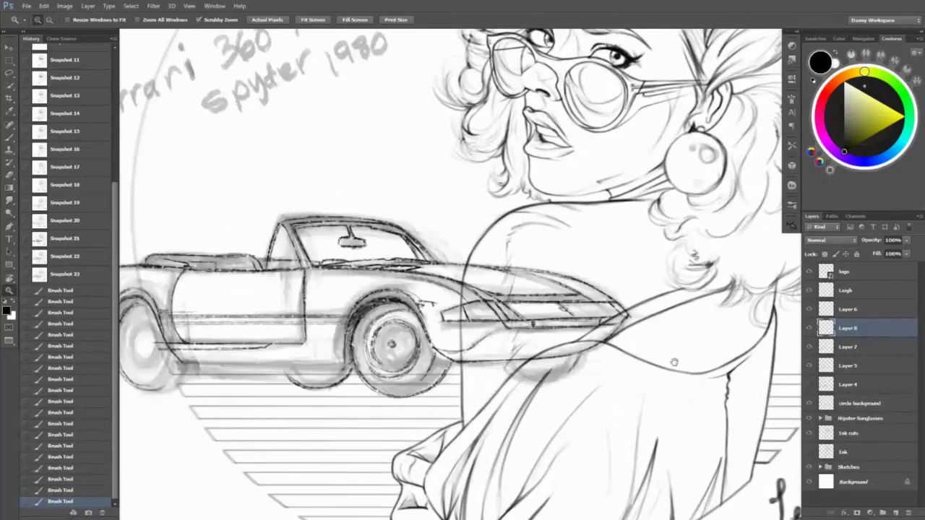
- Ink the far front wheel showing beneath the bumper and erase its stray marks
{"action": "key", "text": "b"}
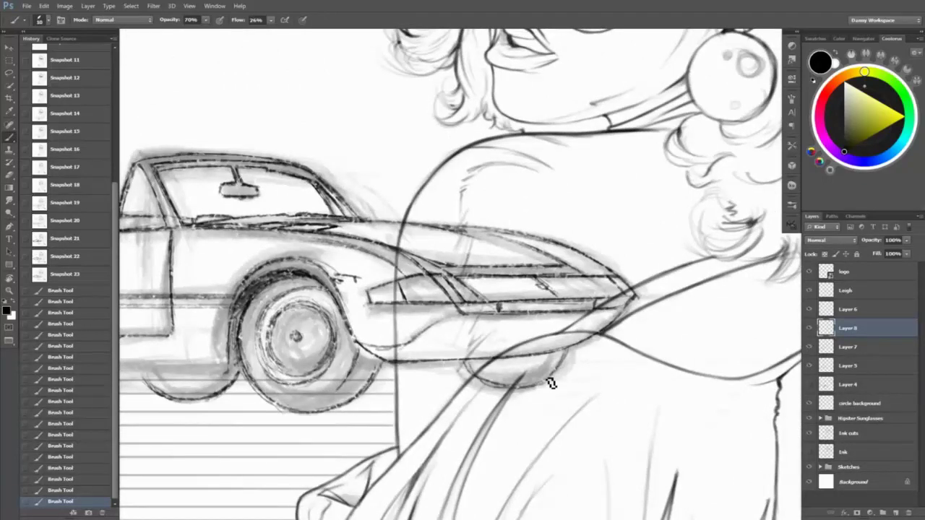
{"action": "key", "text": "e"}
{"action": "left_click_drag", "start_coordinate": [534, 372], "coordinate": [574, 382]}
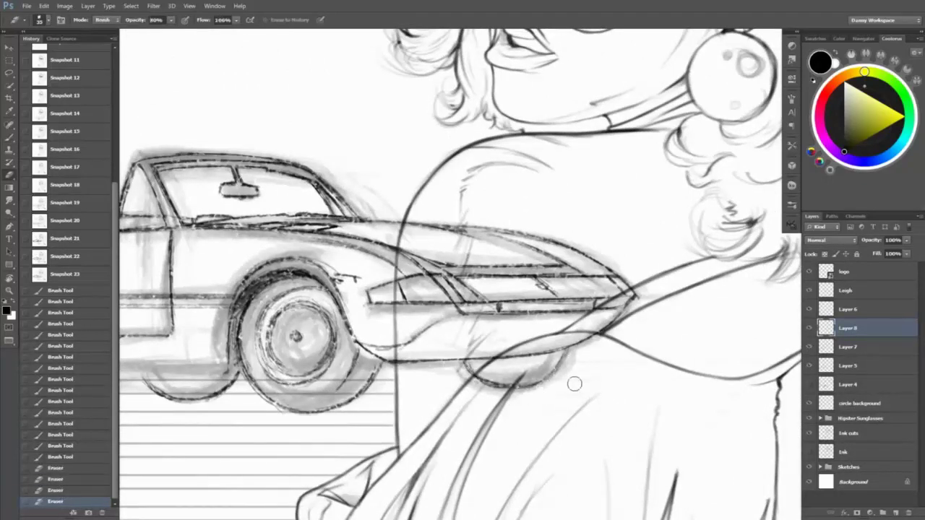
- Ink the lower body edge between the two wheels and thicken the rear arch line where it meets that edge
{"action": "key", "text": "b"}
{"action": "mouse_move", "coordinate": [498, 386]}
{"action": "left_mouse_down"}
{"action": "mouse_move", "coordinate": [550, 404]}
{"action": "mouse_move", "coordinate": [615, 404]}
{"action": "left_mouse_up"}
{"action": "left_click_drag", "start_coordinate": [313, 318], "coordinate": [319, 386]}
{"action": "mouse_move", "coordinate": [349, 326]}
{"action": "left_mouse_down"}
{"action": "mouse_move", "coordinate": [420, 321]}
{"action": "mouse_move", "coordinate": [515, 331]}
{"action": "left_mouse_up"}
{"action": "left_click_drag", "start_coordinate": [469, 379], "coordinate": [216, 370]}
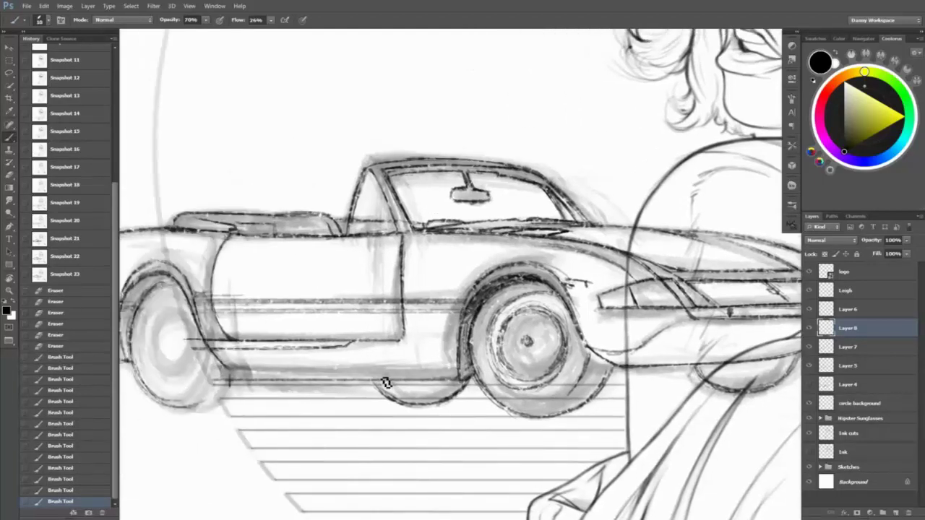
{"action": "mouse_move", "coordinate": [455, 378]}
{"action": "left_mouse_down"}
{"action": "mouse_move", "coordinate": [215, 378]}
{"action": "mouse_move", "coordinate": [247, 377]}
{"action": "left_mouse_up"}
{"action": "mouse_move", "coordinate": [211, 350]}
{"action": "left_mouse_down"}
{"action": "mouse_move", "coordinate": [230, 377]}
{"action": "mouse_move", "coordinate": [366, 374]}
{"action": "mouse_move", "coordinate": [250, 361]}
{"action": "left_mouse_up"}
{"action": "key", "text": "ctrl+z"}
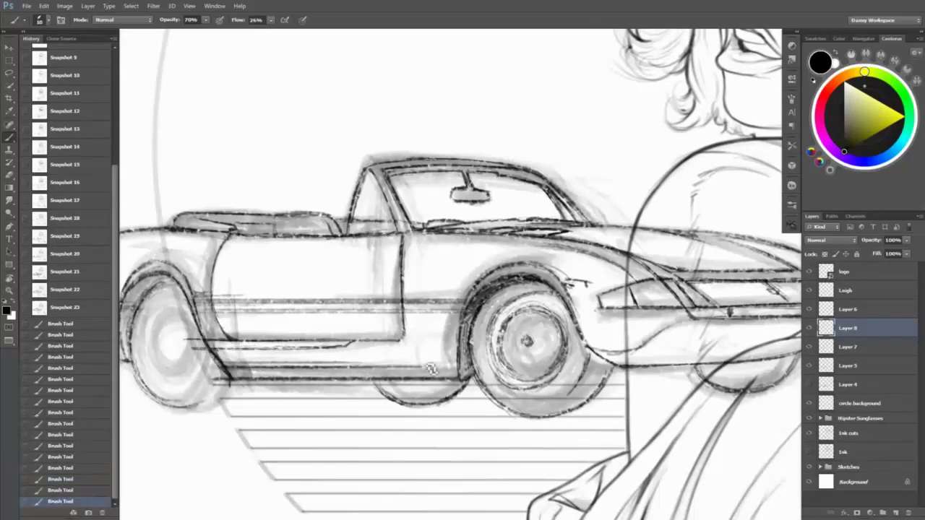
- Ink the sill's lower edge and erase the stray line ends overlapping the rear wheel on Layer 8
{"action": "left_click_drag", "start_coordinate": [460, 378], "coordinate": [238, 371]}
{"action": "left_click_drag", "start_coordinate": [413, 291], "coordinate": [441, 303]}
{"action": "key", "text": "e"}
{"action": "left_click_drag", "start_coordinate": [207, 344], "coordinate": [266, 416]}
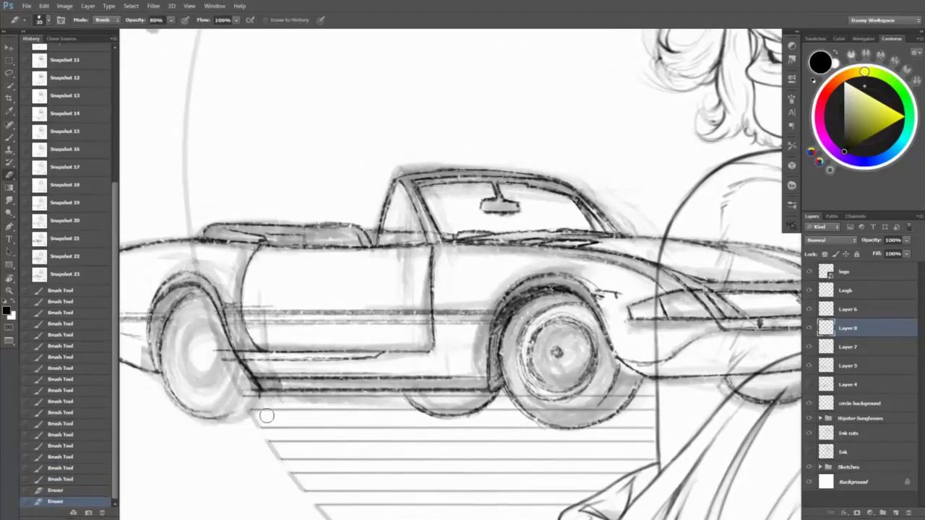
{"action": "key", "text": "alt+bracketleft"}
{"action": "left_click_drag", "start_coordinate": [236, 376], "coordinate": [228, 361]}
{"action": "left_click", "coordinate": [847, 328]}
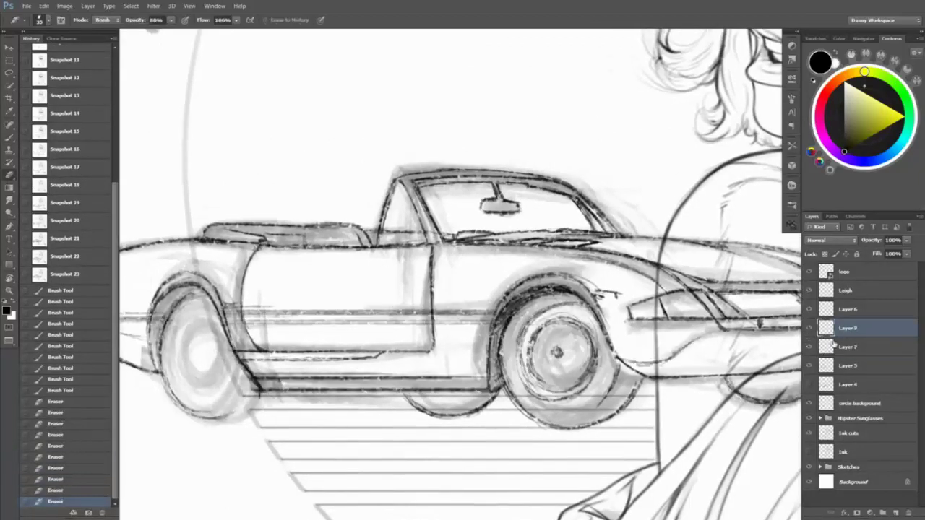
- Ink the car's tail outline, rear bumper and lower edge behind the rear wheel
{"action": "key", "text": "b"}
{"action": "mouse_move", "coordinate": [185, 337]}
{"action": "left_mouse_down"}
{"action": "mouse_move", "coordinate": [217, 299]}
{"action": "mouse_move", "coordinate": [227, 357]}
{"action": "mouse_move", "coordinate": [365, 348]}
{"action": "left_mouse_up"}
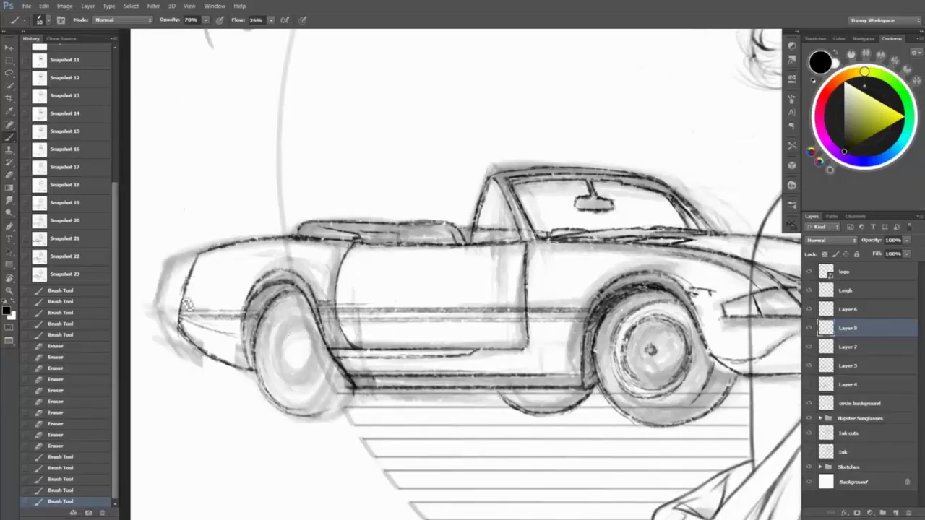
{"action": "mouse_move", "coordinate": [180, 279]}
{"action": "left_mouse_down"}
{"action": "mouse_move", "coordinate": [206, 310]}
{"action": "mouse_move", "coordinate": [178, 315]}
{"action": "mouse_move", "coordinate": [205, 319]}
{"action": "left_mouse_up"}
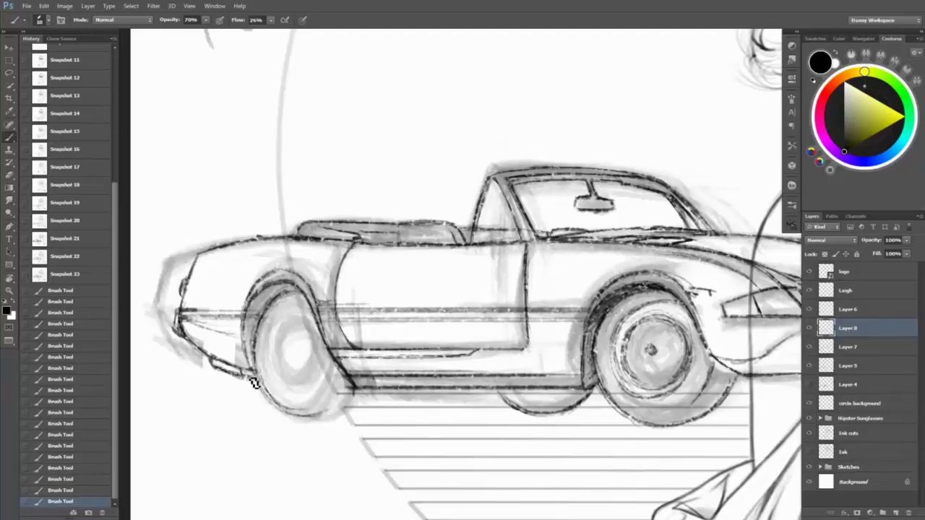
{"action": "left_click_drag", "start_coordinate": [378, 347], "coordinate": [396, 331]}
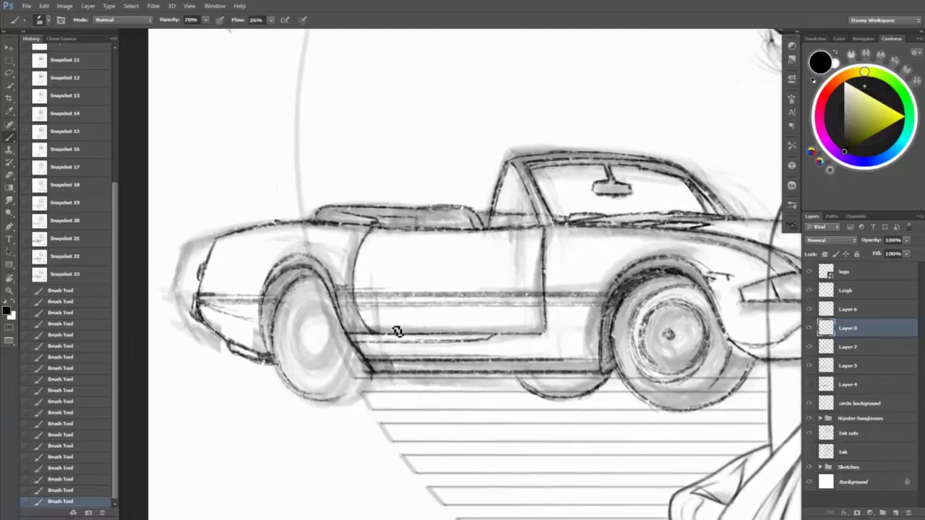
- Ink the underbody edge below the sill and the rear tyre's base, erase stray marks, and check the ink with the Layer 5 sketch hidden
{"action": "mouse_move", "coordinate": [368, 401]}
{"action": "left_mouse_down"}
{"action": "mouse_move", "coordinate": [409, 386]}
{"action": "mouse_move", "coordinate": [429, 411]}
{"action": "mouse_move", "coordinate": [385, 387]}
{"action": "mouse_move", "coordinate": [411, 391]}
{"action": "mouse_move", "coordinate": [398, 379]}
{"action": "mouse_move", "coordinate": [418, 393]}
{"action": "mouse_move", "coordinate": [562, 392]}
{"action": "mouse_move", "coordinate": [511, 379]}
{"action": "mouse_move", "coordinate": [536, 388]}
{"action": "left_mouse_up"}
{"action": "key", "text": "e"}
{"action": "key", "text": "b"}
{"action": "key", "text": "e"}
{"action": "key", "text": "b"}
{"action": "key", "text": "z"}
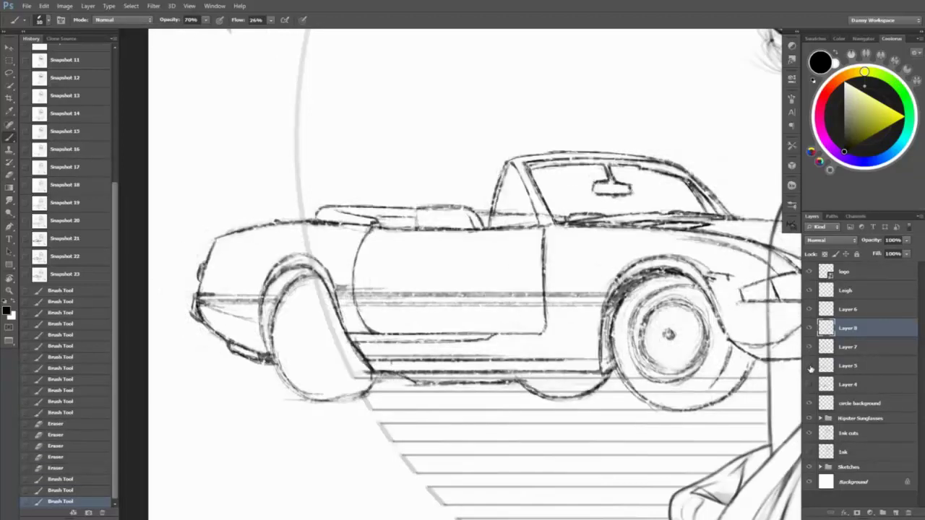
{"action": "left_click_drag", "start_coordinate": [723, 417], "coordinate": [677, 416]}
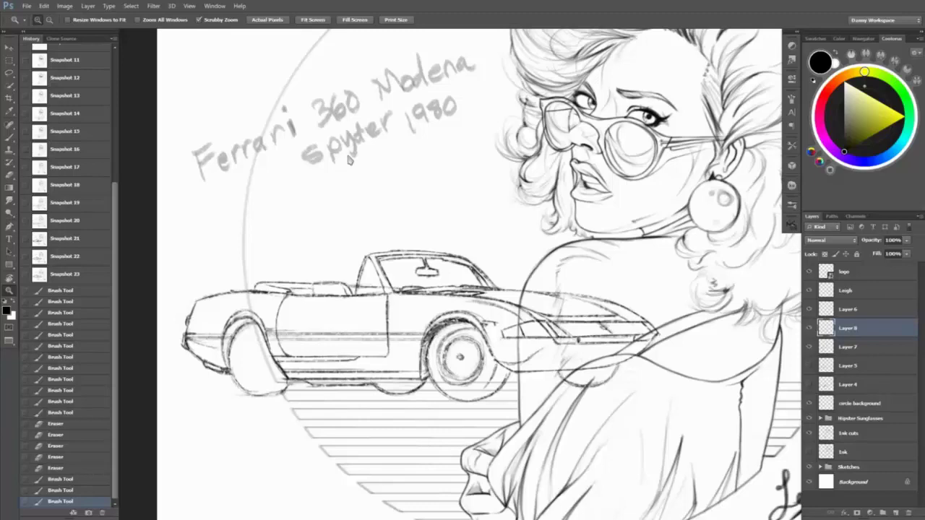
- Ink the rear wheel's oval rim rings and center hub over the Layer 5 sketch
{"action": "left_click_drag", "start_coordinate": [182, 354], "coordinate": [443, 340]}
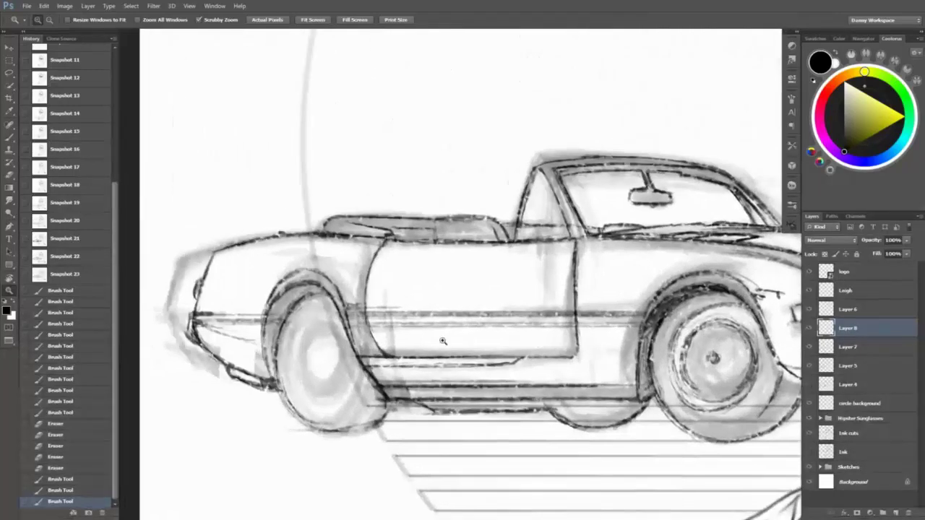
{"action": "key", "text": "b"}
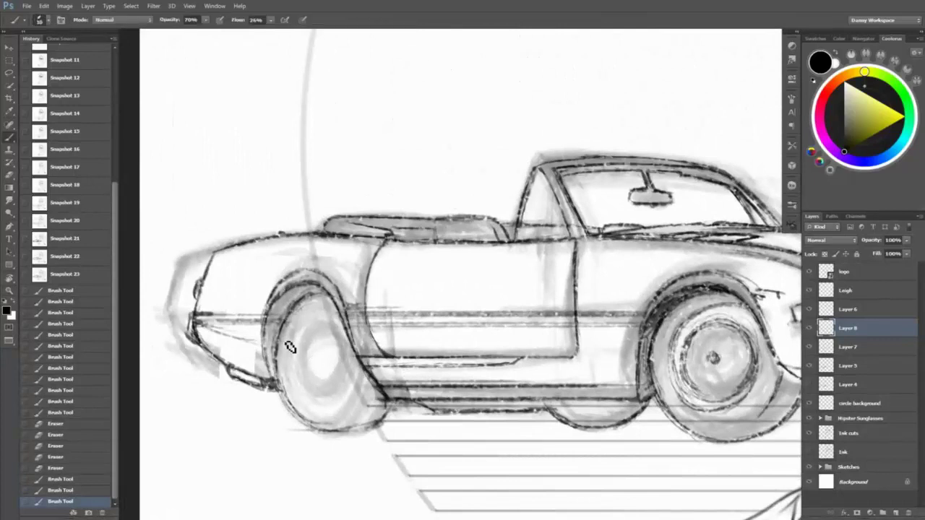
{"action": "mouse_move", "coordinate": [311, 340]}
{"action": "left_mouse_down"}
{"action": "mouse_move", "coordinate": [300, 359]}
{"action": "mouse_move", "coordinate": [315, 390]}
{"action": "mouse_move", "coordinate": [334, 382]}
{"action": "mouse_move", "coordinate": [310, 335]}
{"action": "mouse_move", "coordinate": [306, 348]}
{"action": "mouse_move", "coordinate": [335, 349]}
{"action": "mouse_move", "coordinate": [347, 371]}
{"action": "mouse_move", "coordinate": [314, 340]}
{"action": "mouse_move", "coordinate": [295, 360]}
{"action": "mouse_move", "coordinate": [328, 356]}
{"action": "mouse_move", "coordinate": [329, 323]}
{"action": "mouse_move", "coordinate": [337, 375]}
{"action": "mouse_move", "coordinate": [286, 360]}
{"action": "mouse_move", "coordinate": [331, 303]}
{"action": "mouse_move", "coordinate": [280, 379]}
{"action": "left_mouse_up"}
{"action": "key", "text": "e"}
{"action": "key", "text": "b"}
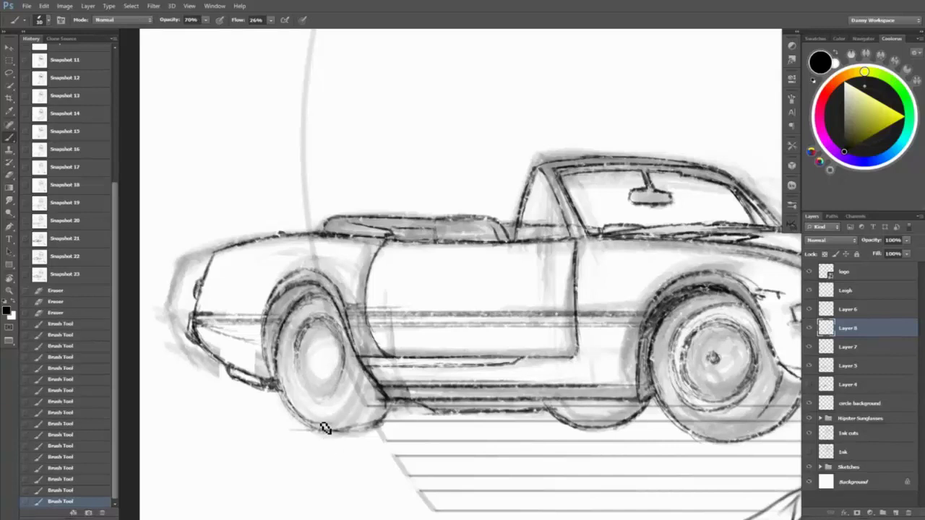
{"action": "mouse_move", "coordinate": [296, 339]}
{"action": "left_mouse_down"}
{"action": "mouse_move", "coordinate": [282, 415]}
{"action": "mouse_move", "coordinate": [340, 362]}
{"action": "mouse_move", "coordinate": [348, 398]}
{"action": "left_mouse_up"}
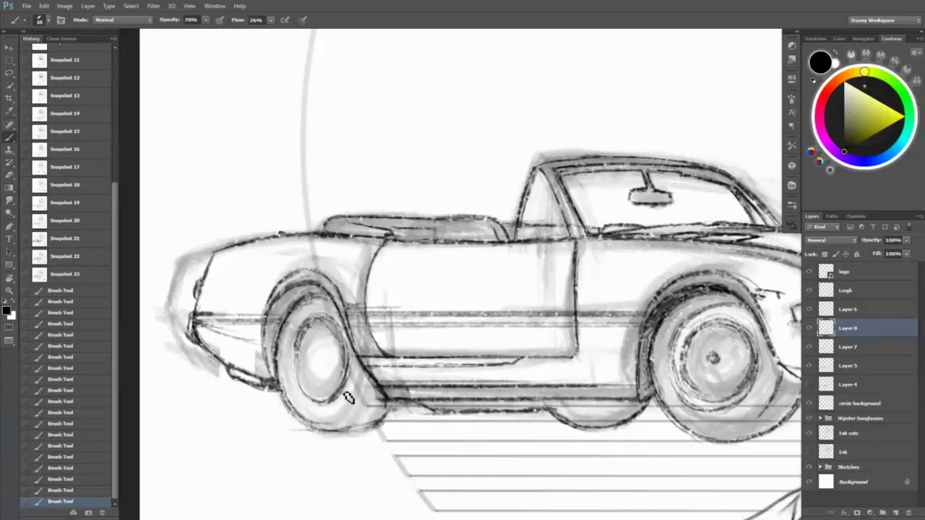
{"action": "mouse_move", "coordinate": [303, 378]}
{"action": "left_mouse_down"}
{"action": "mouse_move", "coordinate": [311, 331]}
{"action": "mouse_move", "coordinate": [326, 395]}
{"action": "left_mouse_up"}
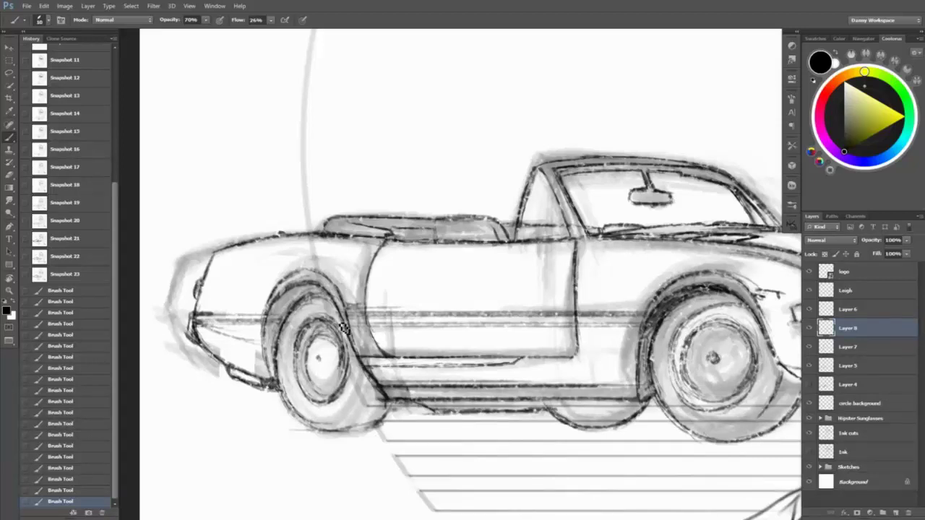
- Erase stray marks at the rear tyre's upper edge and darken the tyre outline, rim rings and base
{"action": "key", "text": "e"}
{"action": "left_click_drag", "start_coordinate": [293, 323], "coordinate": [311, 304]}
{"action": "key", "text": "b"}
{"action": "mouse_move", "coordinate": [275, 340]}
{"action": "left_mouse_down"}
{"action": "mouse_move", "coordinate": [318, 296]}
{"action": "mouse_move", "coordinate": [329, 300]}
{"action": "left_mouse_up"}
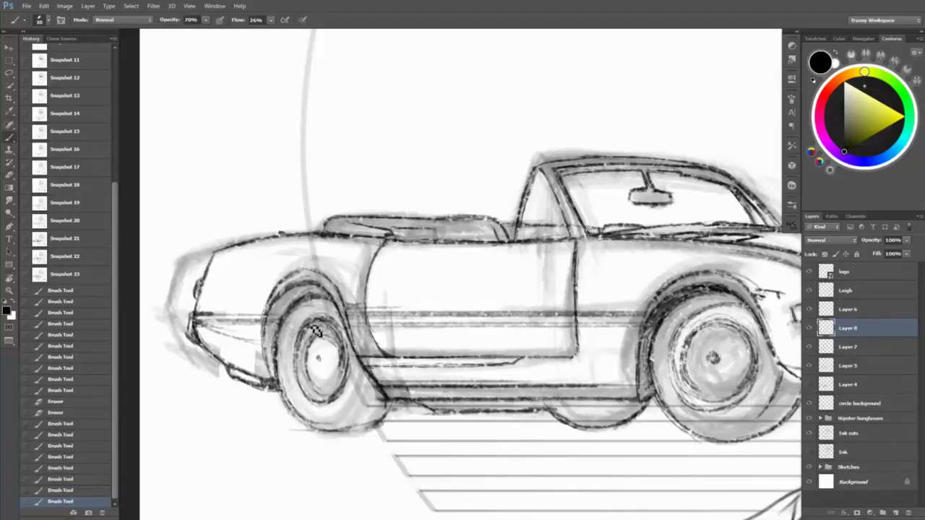
{"action": "mouse_move", "coordinate": [318, 333]}
{"action": "left_mouse_down"}
{"action": "mouse_move", "coordinate": [282, 306]}
{"action": "mouse_move", "coordinate": [272, 348]}
{"action": "mouse_move", "coordinate": [363, 396]}
{"action": "mouse_move", "coordinate": [328, 425]}
{"action": "mouse_move", "coordinate": [303, 333]}
{"action": "mouse_move", "coordinate": [319, 391]}
{"action": "mouse_move", "coordinate": [320, 330]}
{"action": "mouse_move", "coordinate": [320, 362]}
{"action": "mouse_move", "coordinate": [346, 425]}
{"action": "left_mouse_up"}
{"action": "key", "text": "e"}
{"action": "key", "text": "b"}
{"action": "mouse_move", "coordinate": [288, 390]}
{"action": "left_mouse_down"}
{"action": "mouse_move", "coordinate": [320, 418]}
{"action": "mouse_move", "coordinate": [145, 445]}
{"action": "mouse_move", "coordinate": [187, 446]}
{"action": "left_mouse_up"}
- Merge Layer 8 down into Layer 7
{"action": "key", "text": "z"}
{"action": "key", "text": "b"}
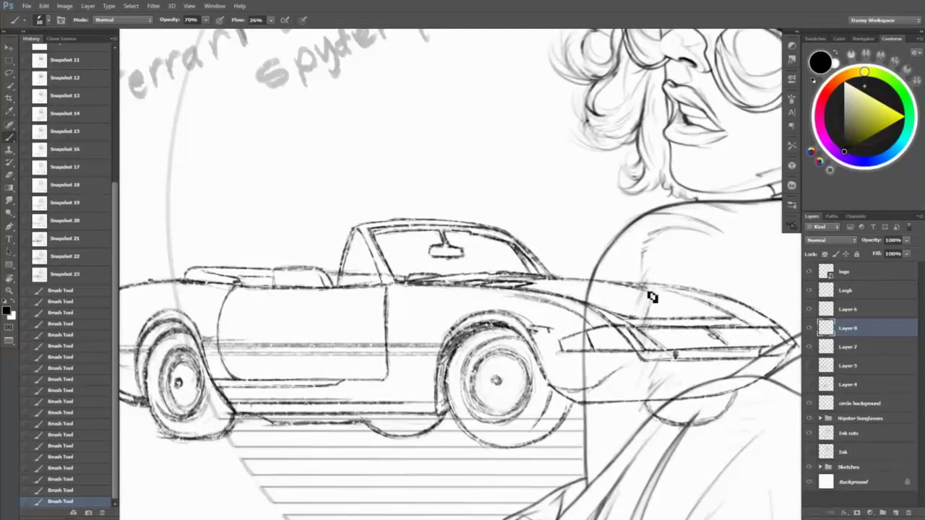
{"action": "key", "text": "z"}
{"action": "mouse_move", "coordinate": [652, 297]}
{"action": "left_mouse_down"}
{"action": "mouse_move", "coordinate": [564, 297]}
{"action": "mouse_move", "coordinate": [637, 300]}
{"action": "left_mouse_up"}
{"action": "key", "text": "ctrl+e"}
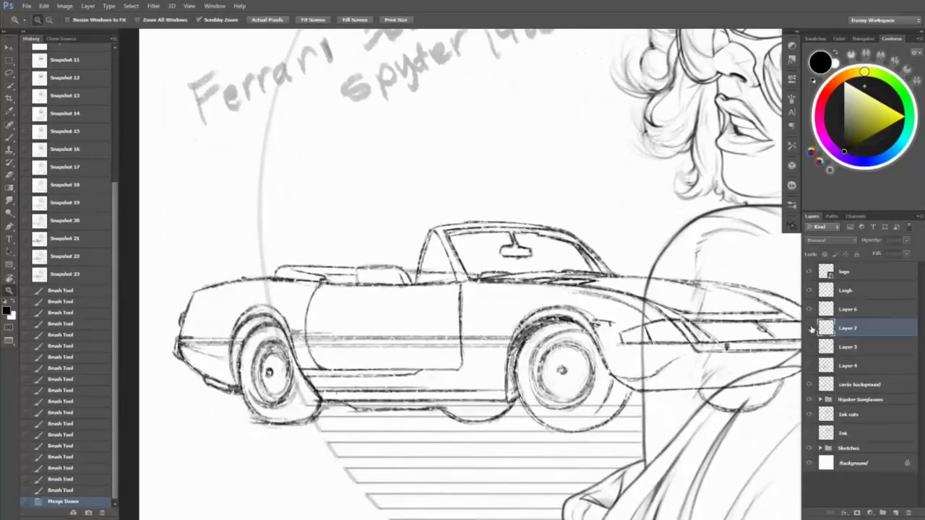
- Ink a light body crease along the door above the side trim and erase its excess strokes
{"action": "key", "text": "b"}
{"action": "mouse_move", "coordinate": [246, 334]}
{"action": "left_mouse_down"}
{"action": "mouse_move", "coordinate": [229, 320]}
{"action": "mouse_move", "coordinate": [185, 334]}
{"action": "mouse_move", "coordinate": [228, 331]}
{"action": "left_mouse_up"}
{"action": "mouse_move", "coordinate": [318, 347]}
{"action": "left_mouse_down"}
{"action": "mouse_move", "coordinate": [292, 322]}
{"action": "mouse_move", "coordinate": [441, 315]}
{"action": "left_mouse_up"}
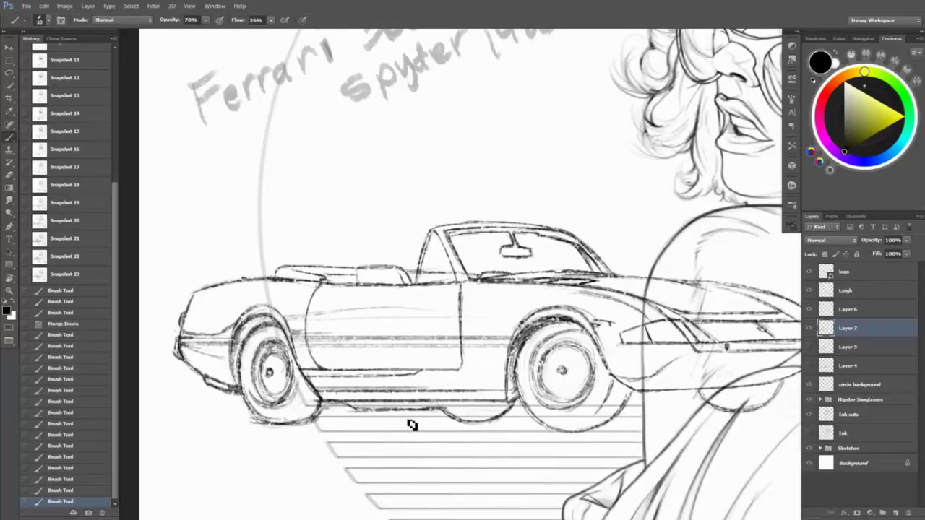
{"action": "key", "text": "e"}
{"action": "mouse_move", "coordinate": [295, 316]}
{"action": "left_mouse_down"}
{"action": "mouse_move", "coordinate": [488, 318]}
{"action": "mouse_move", "coordinate": [459, 309]}
{"action": "mouse_move", "coordinate": [484, 309]}
{"action": "mouse_move", "coordinate": [420, 312]}
{"action": "left_mouse_up"}
{"action": "key", "text": "b"}
{"action": "key", "text": "e"}
- Ink the door's front edge, the door handle, the small side marker behind the front wheel and the crease meeting the front arch
{"action": "key", "text": "b"}
{"action": "left_click_drag", "start_coordinate": [463, 290], "coordinate": [463, 354]}
{"action": "left_click_drag", "start_coordinate": [310, 321], "coordinate": [349, 327]}
{"action": "scroll", "coordinate": [321, 327], "scroll_direction": "up", "scroll_amount": 3}
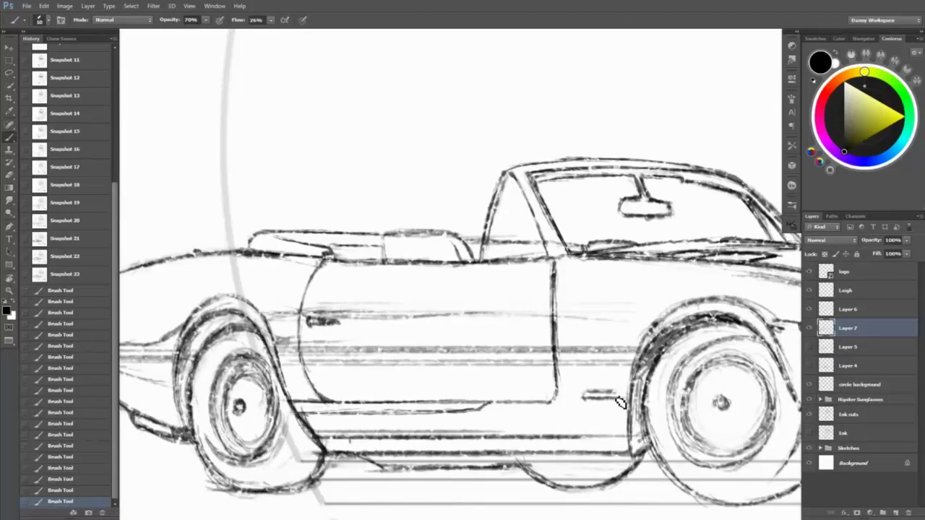
{"action": "left_click_drag", "start_coordinate": [555, 323], "coordinate": [647, 324]}
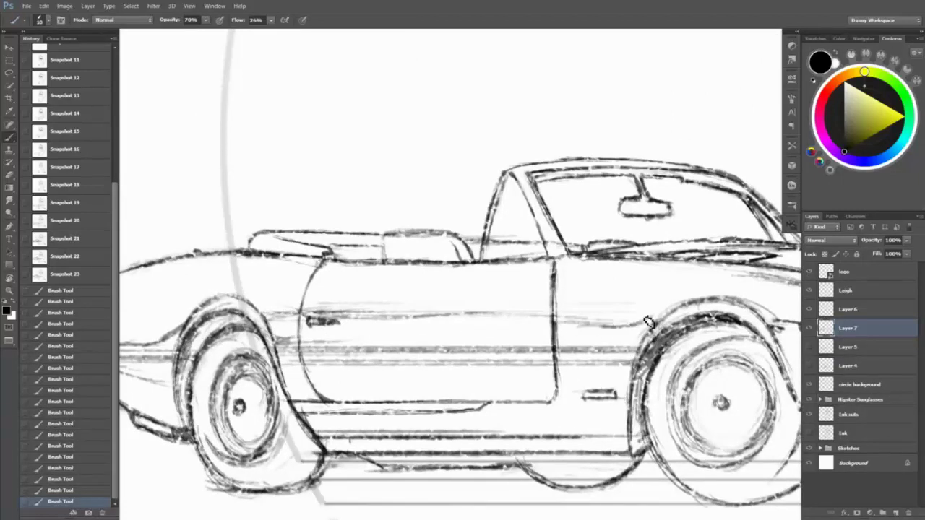
{"action": "left_click_drag", "start_coordinate": [745, 339], "coordinate": [622, 340]}
- Clean up the body crease around the door gap, darken the door's front edge and add a second line to the seat's side
{"action": "key", "text": "e"}
{"action": "mouse_move", "coordinate": [434, 312]}
{"action": "left_mouse_down"}
{"action": "mouse_move", "coordinate": [278, 312]}
{"action": "mouse_move", "coordinate": [459, 312]}
{"action": "left_mouse_up"}
{"action": "key", "text": "b"}
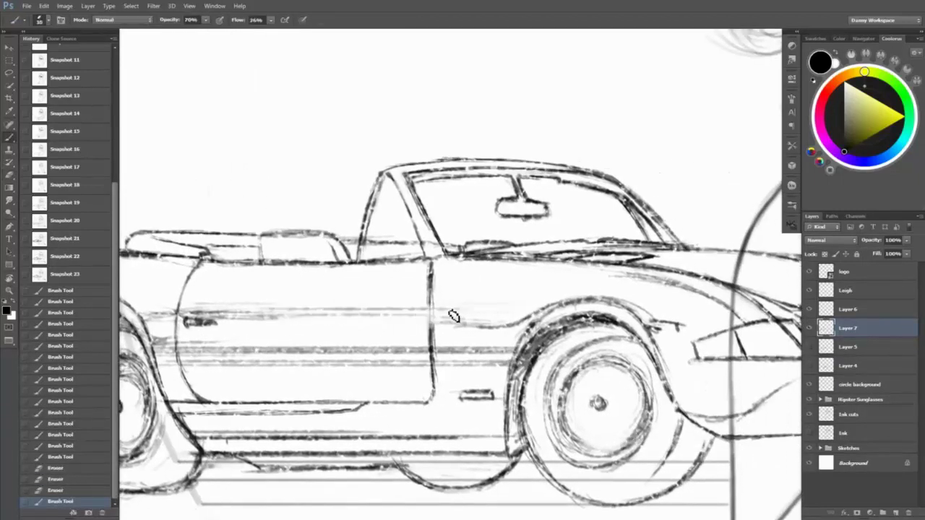
{"action": "left_click_drag", "start_coordinate": [292, 318], "coordinate": [426, 327]}
{"action": "left_click_drag", "start_coordinate": [432, 278], "coordinate": [434, 383]}
{"action": "left_click_drag", "start_coordinate": [269, 236], "coordinate": [268, 262]}
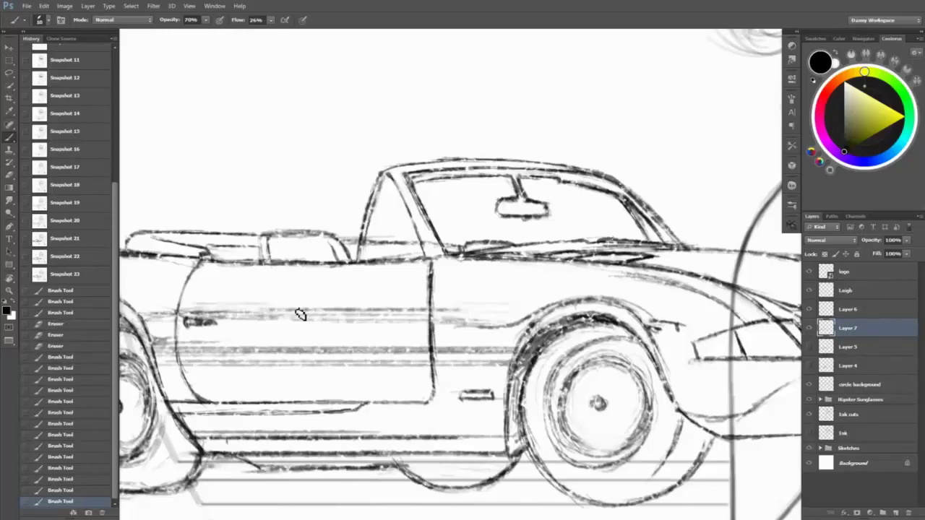
- Ink the front bumper's lower lip across to the far wheel, erase the overlapping marks and add light shading strokes beneath the headlight
{"action": "left_click_drag", "start_coordinate": [636, 427], "coordinate": [392, 310]}
{"action": "mouse_move", "coordinate": [460, 341]}
{"action": "left_mouse_down"}
{"action": "mouse_move", "coordinate": [540, 342]}
{"action": "mouse_move", "coordinate": [535, 351]}
{"action": "mouse_move", "coordinate": [658, 315]}
{"action": "left_mouse_up"}
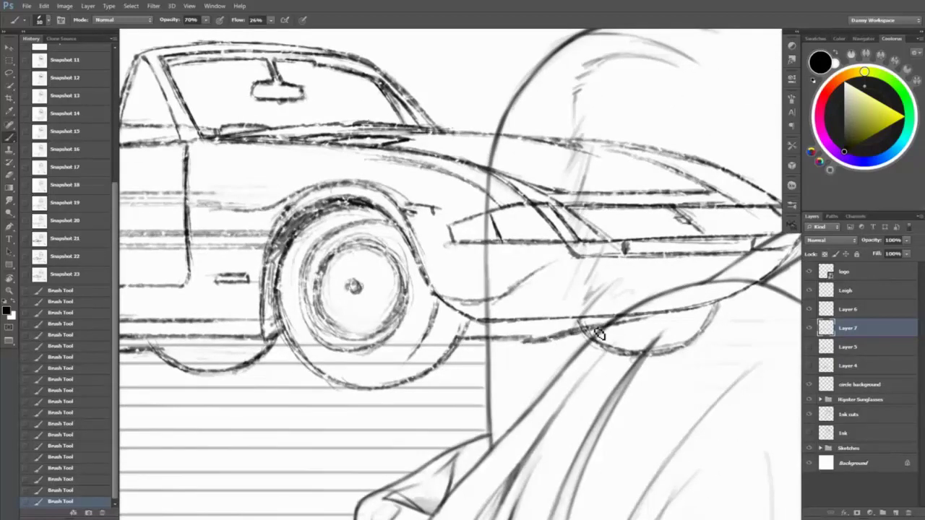
{"action": "key", "text": "e"}
{"action": "right_click", "coordinate": [559, 330]}
{"action": "left_click", "coordinate": [557, 331]}
{"action": "left_click_drag", "start_coordinate": [559, 331], "coordinate": [687, 307]}
{"action": "key", "text": "b"}
{"action": "left_click_drag", "start_coordinate": [578, 319], "coordinate": [677, 307]}
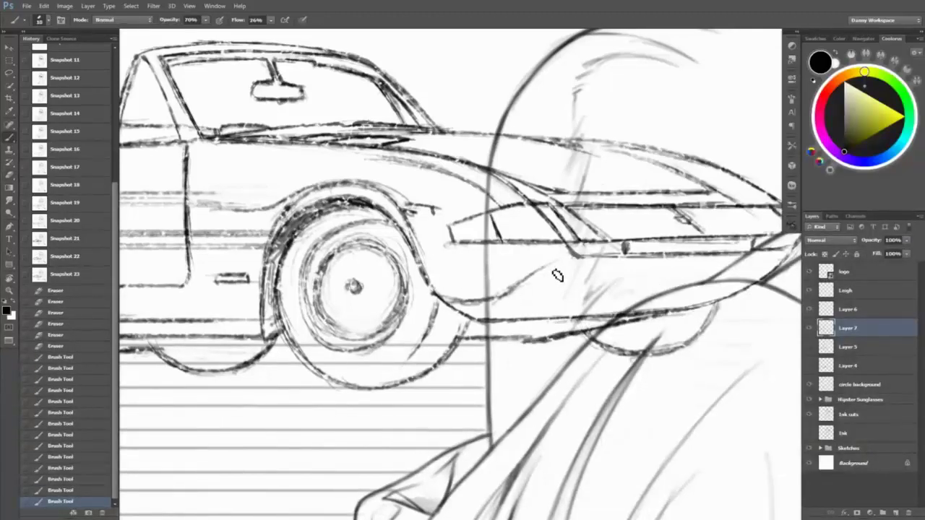
{"action": "left_click_drag", "start_coordinate": [554, 269], "coordinate": [457, 317]}
{"action": "left_click_drag", "start_coordinate": [557, 351], "coordinate": [636, 334]}
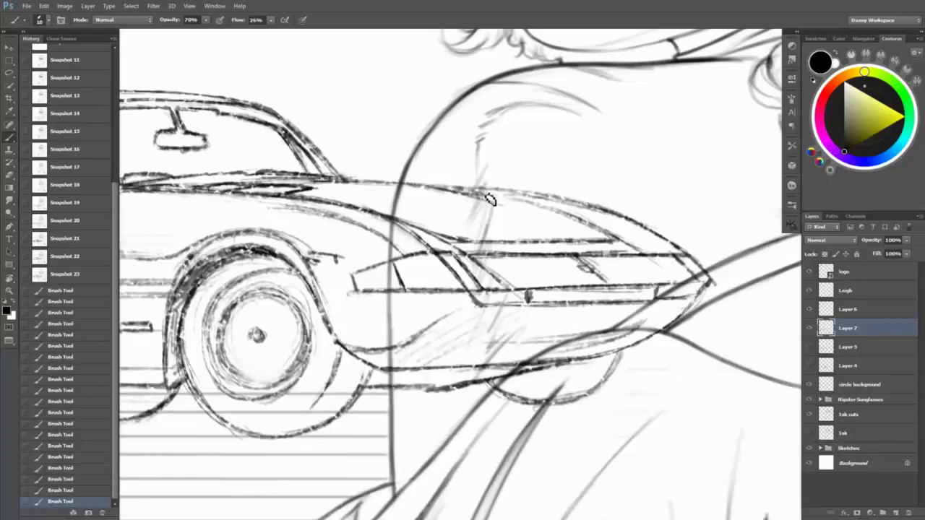
- Darken the hood's upper contour and save the drawing's state as a new history snapshot
{"action": "left_click_drag", "start_coordinate": [442, 185], "coordinate": [571, 196]}
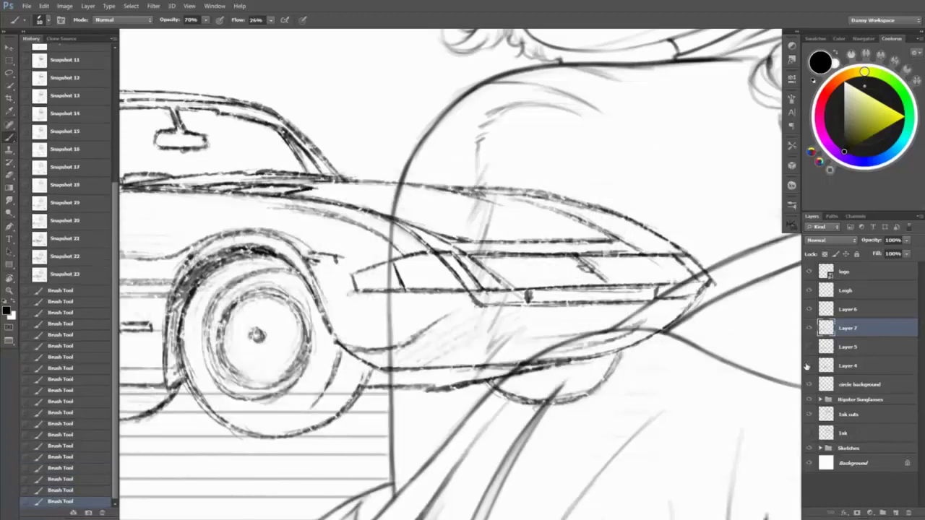
{"action": "key", "text": "z"}
{"action": "key", "text": "ctrl+0"}
{"action": "left_click", "coordinate": [88, 511]}
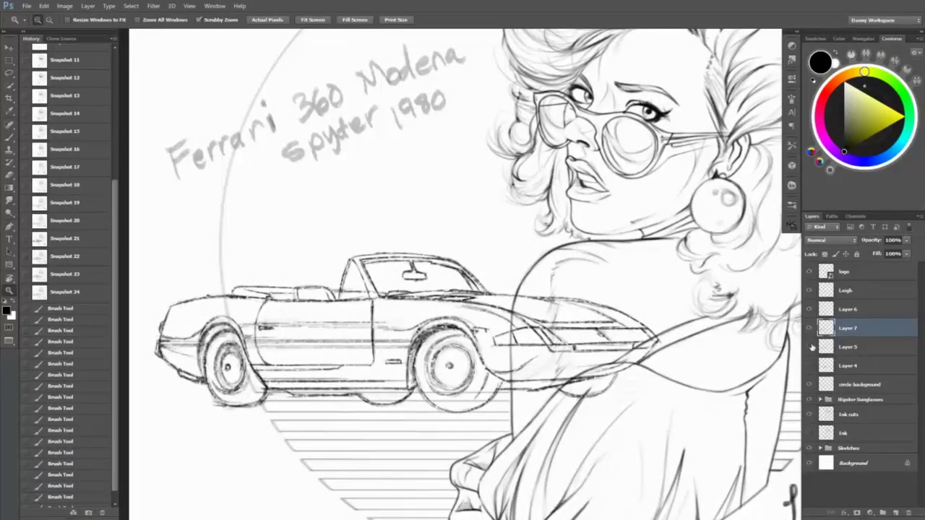
- Compare the line art with the Layer 5 sketch and Layer 4 guide by toggling their visibility, and reselect Layer 7
{"action": "key", "text": "v"}
{"action": "left_click", "coordinate": [810, 347]}
{"action": "left_click", "coordinate": [810, 329]}
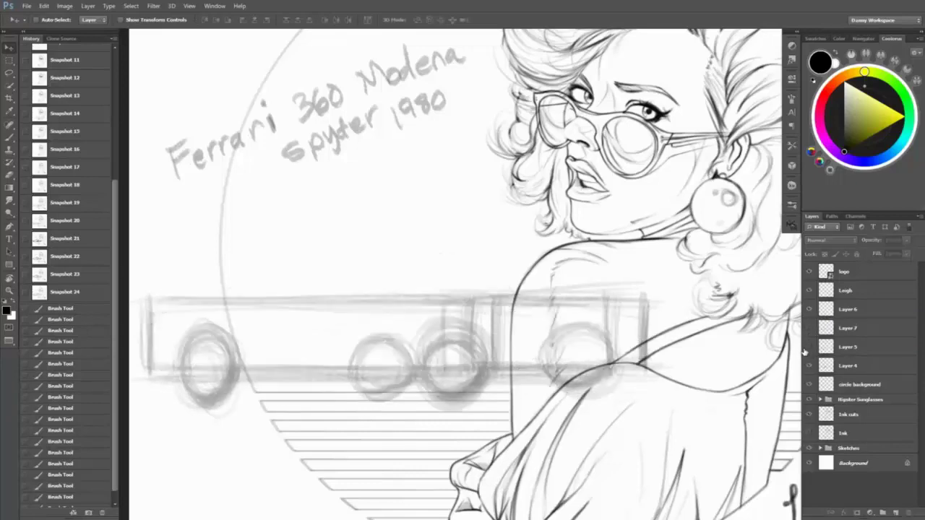
{"action": "left_click", "coordinate": [809, 347]}
{"action": "left_click", "coordinate": [809, 366]}
{"action": "left_click", "coordinate": [809, 328]}
{"action": "left_click", "coordinate": [809, 347]}
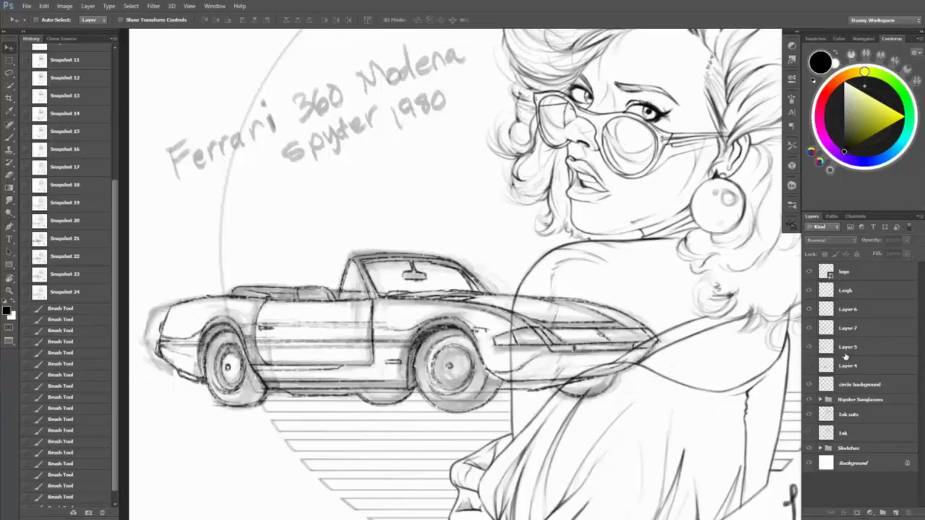
{"action": "left_click", "coordinate": [847, 328]}
- Erase rough edges along the top of the windshield frame, re-ink its line, and check the full illustration with the sketch hidden
{"action": "key", "text": "z"}
{"action": "left_click", "coordinate": [420, 242]}
{"action": "key", "text": "e"}
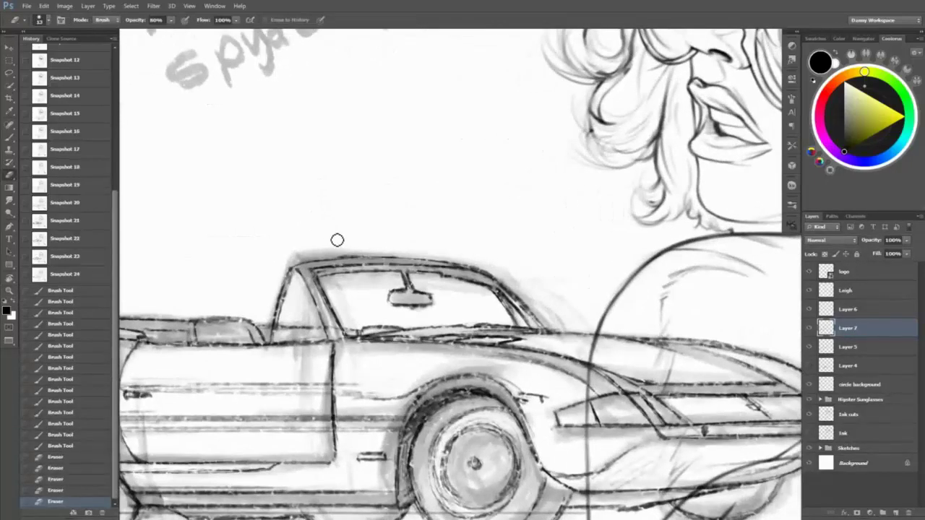
{"action": "left_click_drag", "start_coordinate": [296, 258], "coordinate": [457, 262]}
{"action": "key", "text": "b"}
{"action": "mouse_move", "coordinate": [307, 279]}
{"action": "left_mouse_down"}
{"action": "mouse_move", "coordinate": [313, 319]}
{"action": "mouse_move", "coordinate": [463, 267]}
{"action": "left_mouse_up"}
{"action": "key", "text": "e"}
{"action": "mouse_move", "coordinate": [371, 289]}
{"action": "left_mouse_down"}
{"action": "mouse_move", "coordinate": [418, 270]}
{"action": "mouse_move", "coordinate": [499, 262]}
{"action": "left_mouse_up"}
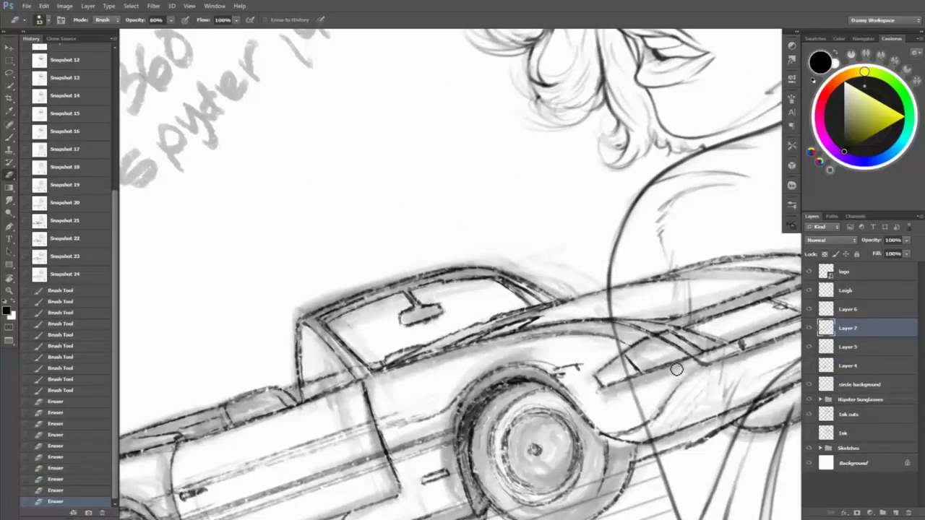
{"action": "key", "text": "z"}
{"action": "key", "text": "ctrl+0"}
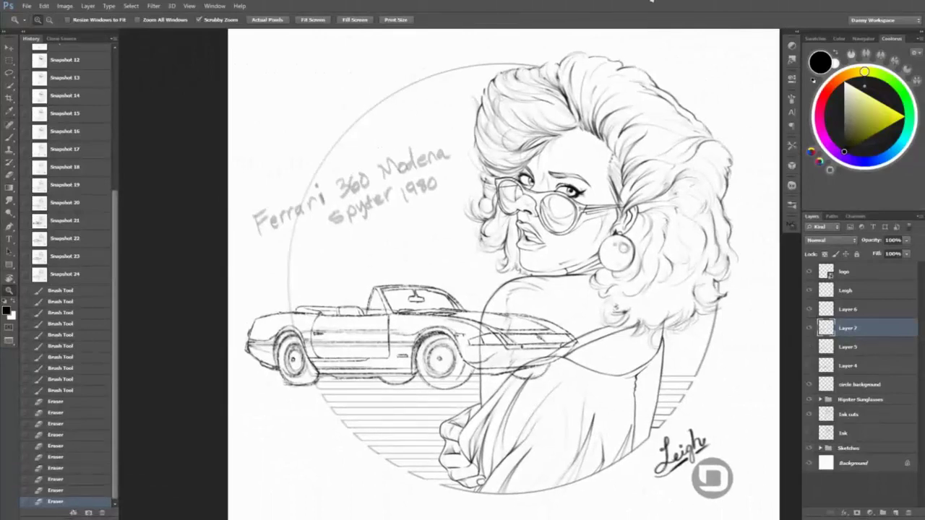
- Darken the front wheel's rim rings and tyre contour, and undo the last two brush strokes
{"action": "left_click_drag", "start_coordinate": [378, 365], "coordinate": [538, 326]}
{"action": "key", "text": "b"}
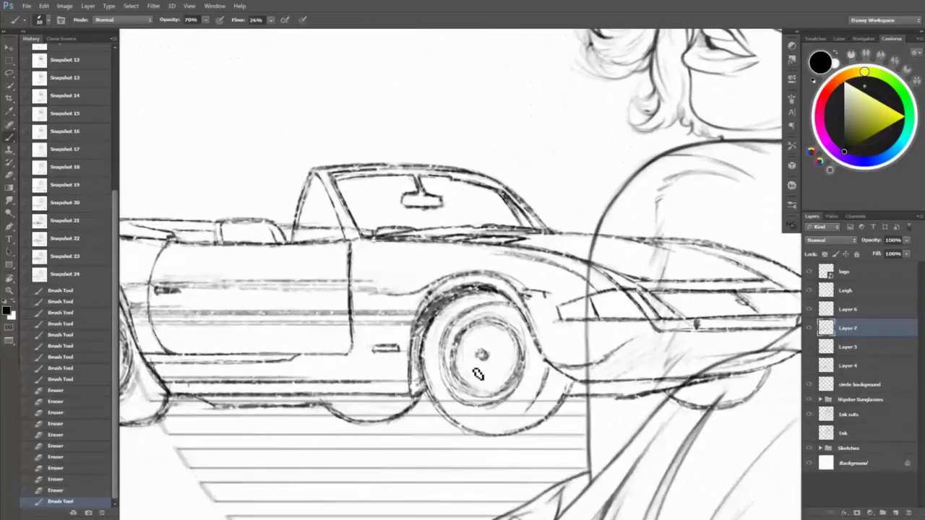
{"action": "left_click_drag", "start_coordinate": [456, 351], "coordinate": [511, 318]}
{"action": "left_click_drag", "start_coordinate": [454, 327], "coordinate": [506, 311]}
{"action": "mouse_move", "coordinate": [522, 318]}
{"action": "left_mouse_down"}
{"action": "mouse_move", "coordinate": [488, 307]}
{"action": "mouse_move", "coordinate": [526, 342]}
{"action": "mouse_move", "coordinate": [522, 369]}
{"action": "left_mouse_up"}
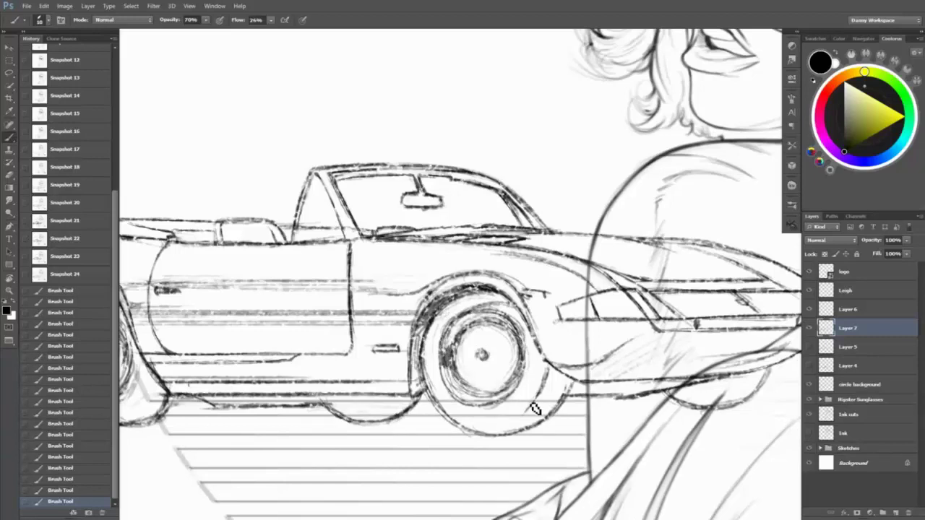
{"action": "key", "text": "ctrl+alt+z"}
{"action": "key", "text": "ctrl+alt+z"}
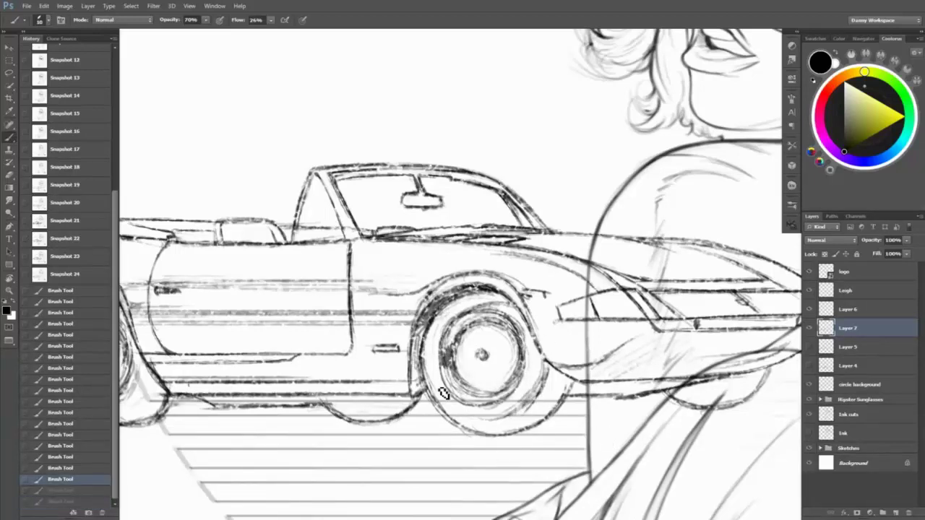
- Erase stray marks around the front tyre and darken the gap between the tyre and its wheel arch
{"action": "key", "text": "e"}
{"action": "mouse_move", "coordinate": [444, 350]}
{"action": "left_mouse_down"}
{"action": "mouse_move", "coordinate": [438, 321]}
{"action": "mouse_move", "coordinate": [470, 293]}
{"action": "left_mouse_up"}
{"action": "left_click_drag", "start_coordinate": [434, 329], "coordinate": [412, 289]}
{"action": "key", "text": "b"}
{"action": "mouse_move", "coordinate": [430, 370]}
{"action": "left_mouse_down"}
{"action": "mouse_move", "coordinate": [425, 332]}
{"action": "mouse_move", "coordinate": [433, 308]}
{"action": "mouse_move", "coordinate": [458, 331]}
{"action": "mouse_move", "coordinate": [466, 285]}
{"action": "left_mouse_up"}
{"action": "mouse_move", "coordinate": [427, 311]}
{"action": "left_mouse_down"}
{"action": "mouse_move", "coordinate": [431, 323]}
{"action": "mouse_move", "coordinate": [443, 293]}
{"action": "left_mouse_up"}
{"action": "key", "text": "e"}
{"action": "left_click_drag", "start_coordinate": [539, 341], "coordinate": [553, 355]}
{"action": "left_click_drag", "start_coordinate": [560, 358], "coordinate": [571, 363]}
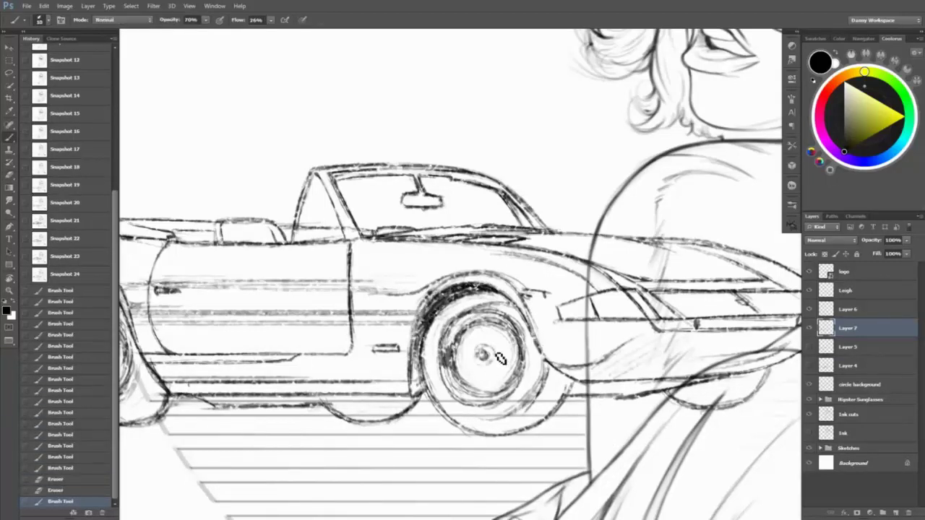
- Ink the front wheel's hub detail and radiating spokes, and add shading strokes along the tyre's edge
{"action": "left_click_drag", "start_coordinate": [480, 355], "coordinate": [486, 349]}
{"action": "left_click_drag", "start_coordinate": [483, 347], "coordinate": [485, 362]}
{"action": "left_click_drag", "start_coordinate": [480, 358], "coordinate": [489, 345]}
{"action": "left_click_drag", "start_coordinate": [482, 347], "coordinate": [488, 351]}
{"action": "left_click_drag", "start_coordinate": [548, 396], "coordinate": [578, 405]}
{"action": "mouse_move", "coordinate": [539, 347]}
{"action": "left_mouse_down"}
{"action": "mouse_move", "coordinate": [545, 366]}
{"action": "mouse_move", "coordinate": [526, 362]}
{"action": "mouse_move", "coordinate": [535, 390]}
{"action": "mouse_move", "coordinate": [524, 403]}
{"action": "mouse_move", "coordinate": [516, 373]}
{"action": "left_mouse_up"}
{"action": "key", "text": "e"}
{"action": "key", "text": "b"}
{"action": "left_click_drag", "start_coordinate": [537, 394], "coordinate": [549, 374]}
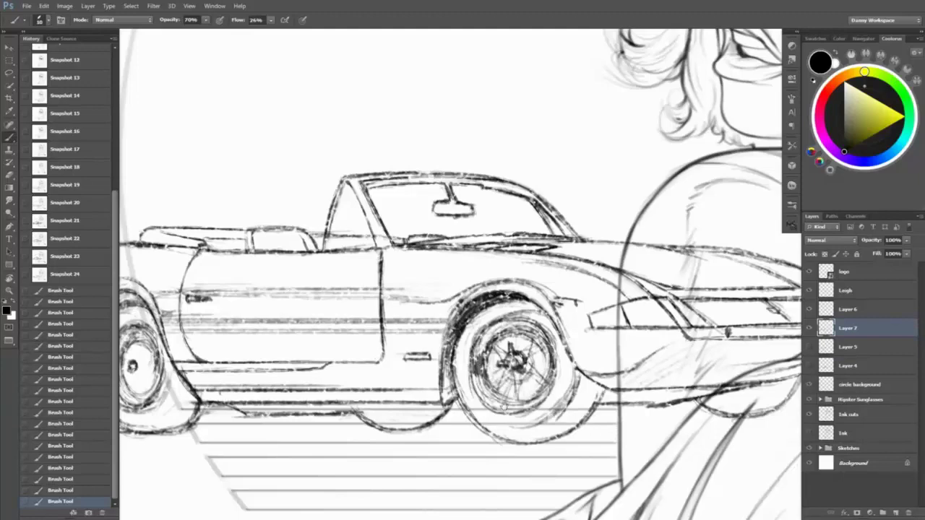
- Clean up the rear wheel's rim with the eraser, and ink its hub, spokes and dark wheel-arch gap
{"action": "left_click_drag", "start_coordinate": [504, 407], "coordinate": [678, 391]}
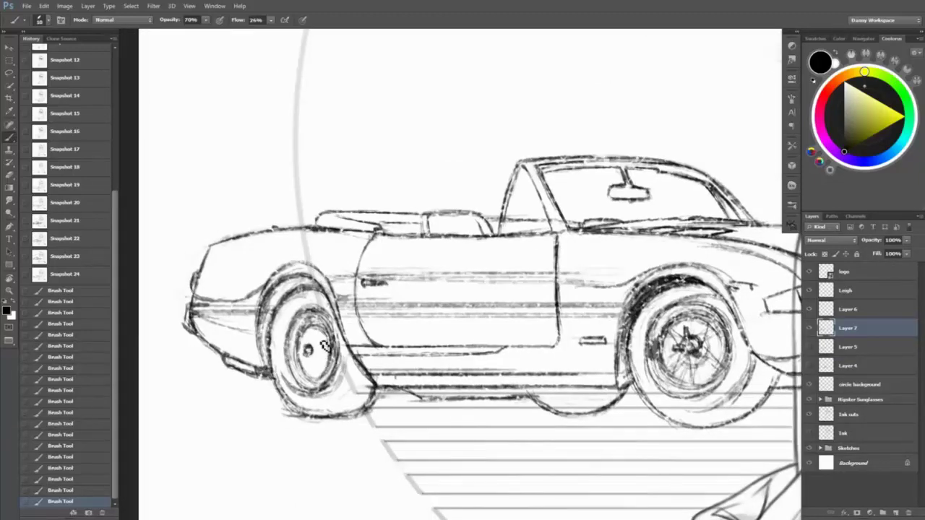
{"action": "key", "text": "e"}
{"action": "mouse_move", "coordinate": [318, 334]}
{"action": "left_mouse_down"}
{"action": "mouse_move", "coordinate": [340, 377]}
{"action": "mouse_move", "coordinate": [311, 390]}
{"action": "left_mouse_up"}
{"action": "left_click_drag", "start_coordinate": [303, 311], "coordinate": [313, 387]}
{"action": "key", "text": "b"}
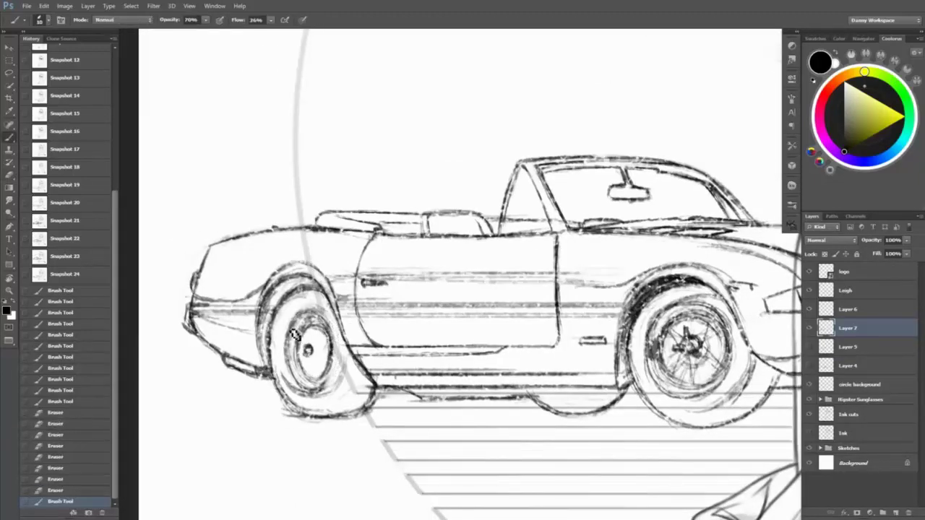
{"action": "mouse_move", "coordinate": [269, 310]}
{"action": "left_mouse_down"}
{"action": "mouse_move", "coordinate": [318, 304]}
{"action": "mouse_move", "coordinate": [289, 362]}
{"action": "left_mouse_up"}
{"action": "mouse_move", "coordinate": [269, 293]}
{"action": "left_mouse_down"}
{"action": "mouse_move", "coordinate": [303, 339]}
{"action": "mouse_move", "coordinate": [318, 337]}
{"action": "mouse_move", "coordinate": [303, 360]}
{"action": "left_mouse_up"}
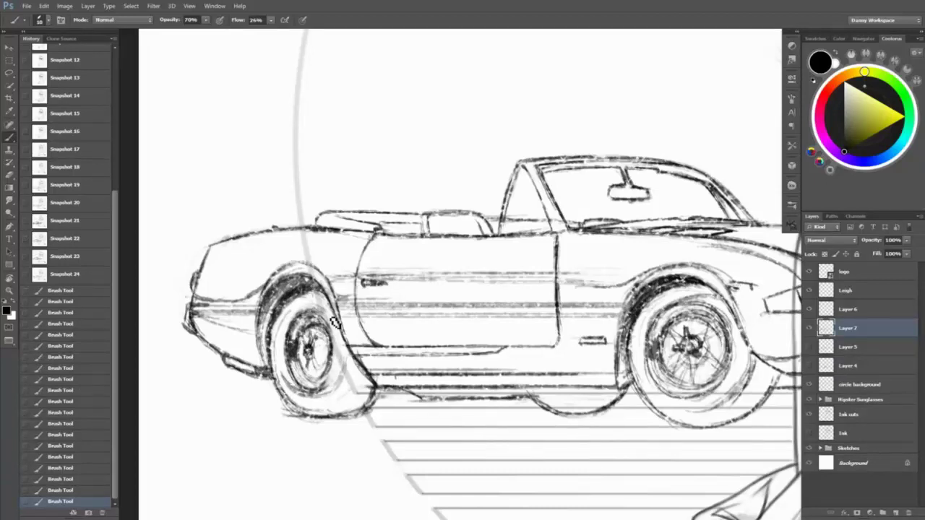
- Toggle the car layer to identify its contents, and delete Layer 6 with the handwritten car model note
{"action": "key", "text": "ctrl+0"}
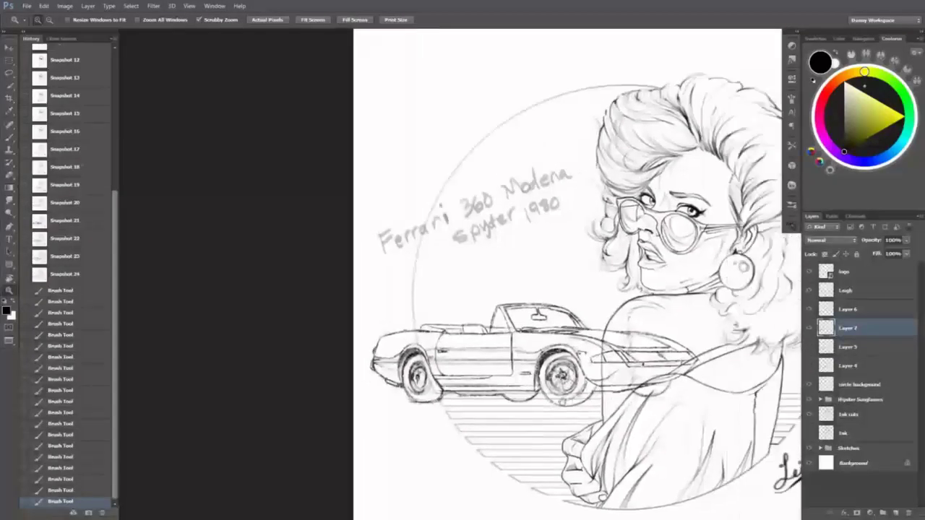
{"action": "scroll", "coordinate": [463, 275], "scroll_direction": "up", "scroll_amount": 5}
{"action": "key", "text": "v"}
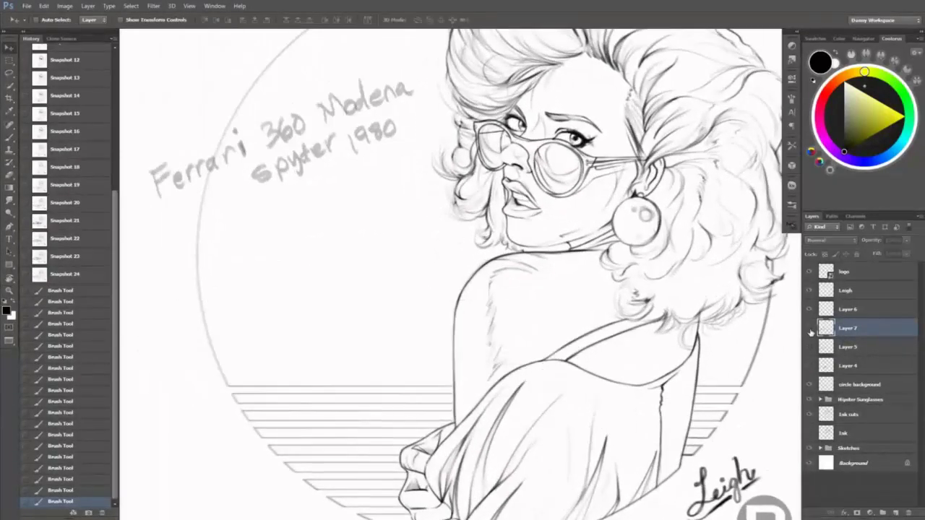
{"action": "left_click", "coordinate": [809, 328]}
{"action": "left_click", "coordinate": [850, 309]}
{"action": "left_click", "coordinate": [902, 509]}
{"action": "left_click", "coordinate": [849, 329]}
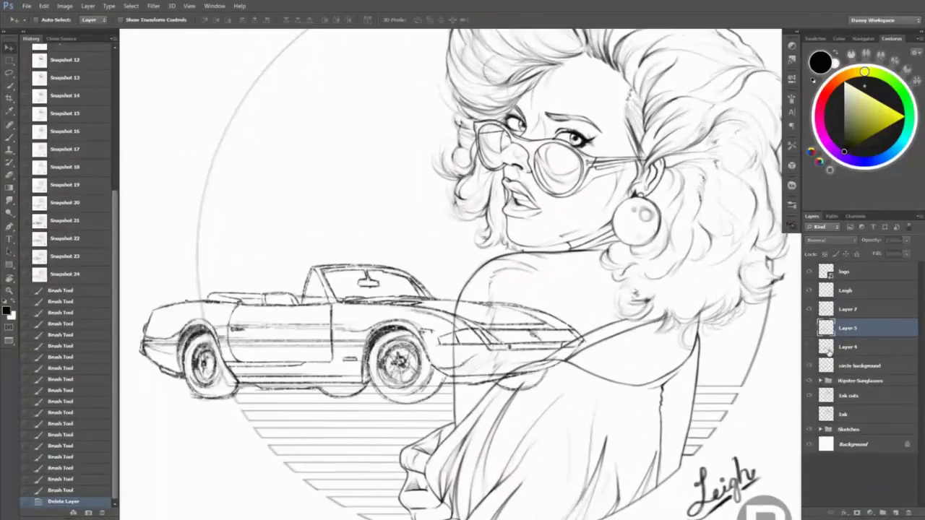
- Compare the older rough car sketch with the inked car by switching their layers' visibility
{"action": "left_click", "coordinate": [810, 347]}
{"action": "left_click", "coordinate": [810, 347]}
{"action": "left_click", "coordinate": [809, 347]}
{"action": "left_click", "coordinate": [809, 347]}
{"action": "left_click", "coordinate": [810, 347]}
{"action": "left_click", "coordinate": [811, 345]}
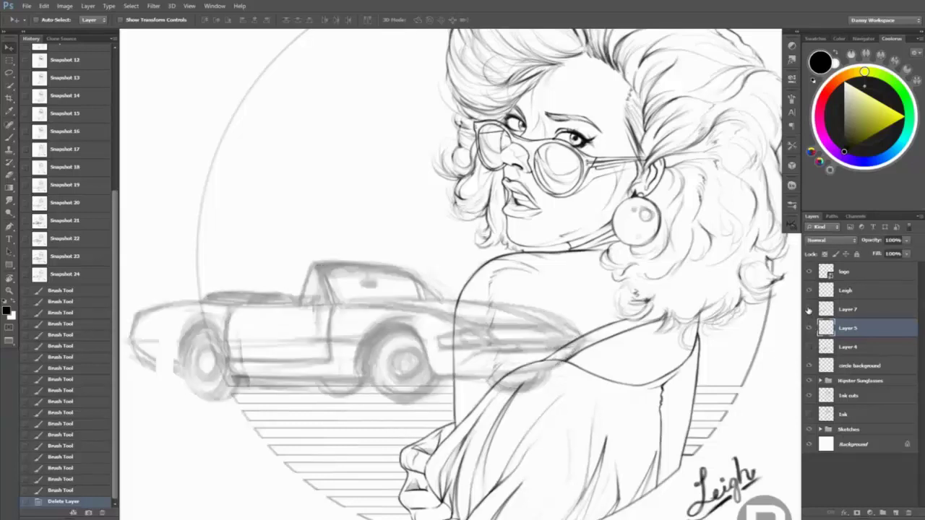
{"action": "left_click", "coordinate": [811, 344]}
{"action": "left_click", "coordinate": [810, 344]}
- Fade Layer 7 with the car drawing to 30% opacity
{"action": "left_click", "coordinate": [849, 310]}
{"action": "key", "text": "3"}
{"action": "key", "text": "0"}
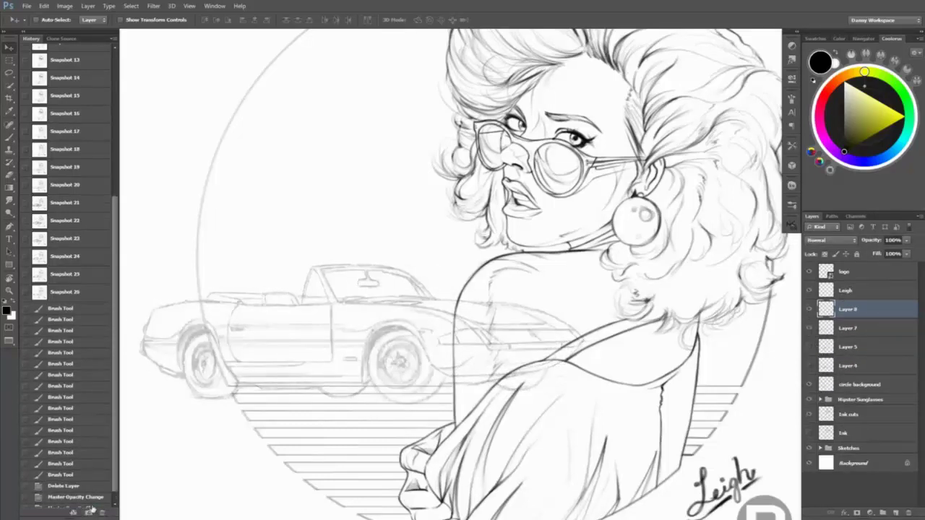
- Add a new layer above the faded car and set up a small ink brush at 90% opacity
{"action": "key", "text": "b"}
{"action": "right_click", "coordinate": [501, 289]}
{"action": "scroll", "coordinate": [813, 243], "scroll_direction": "down", "scroll_amount": 6}
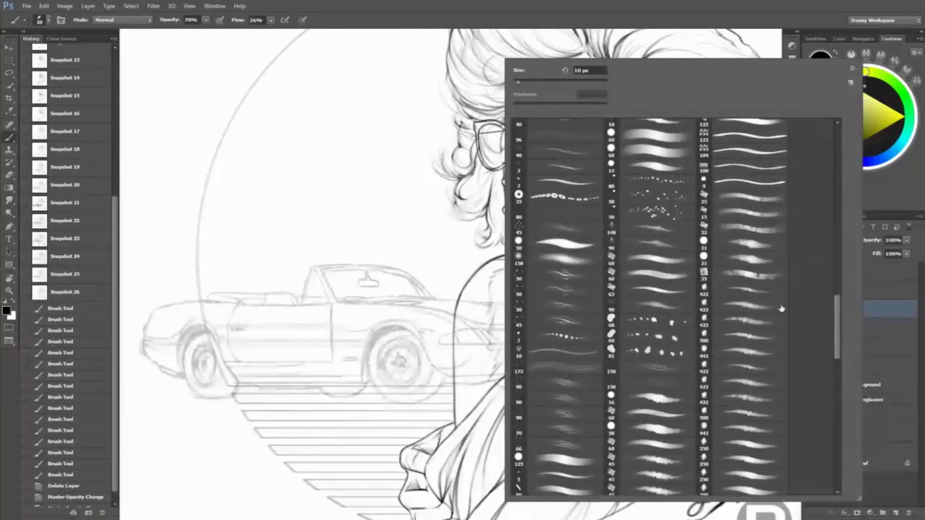
{"action": "double_click", "coordinate": [651, 259]}
{"action": "key", "text": "ctrl+shift+alt+n"}
{"action": "key", "text": "9"}
{"action": "left_click_drag", "start_coordinate": [413, 299], "coordinate": [365, 229]}
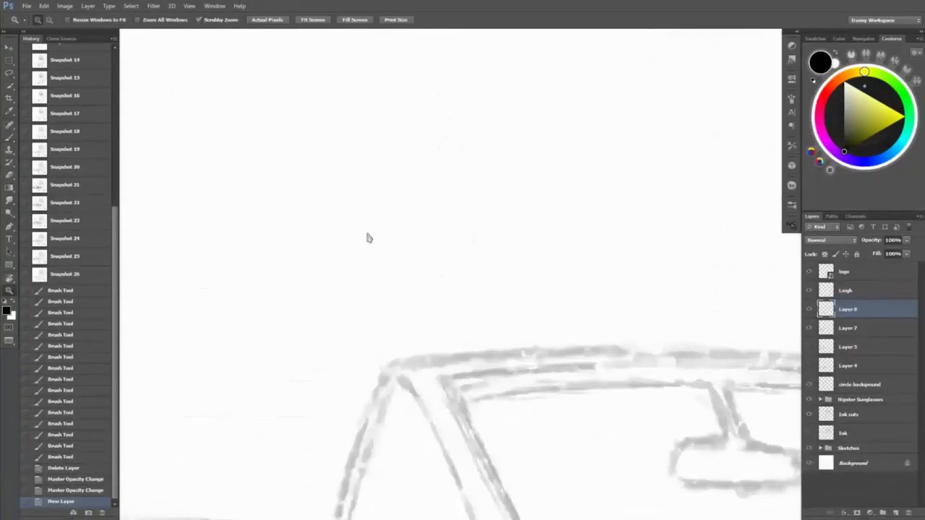
{"action": "right_click", "coordinate": [354, 119]}
{"action": "key", "text": "Return"}
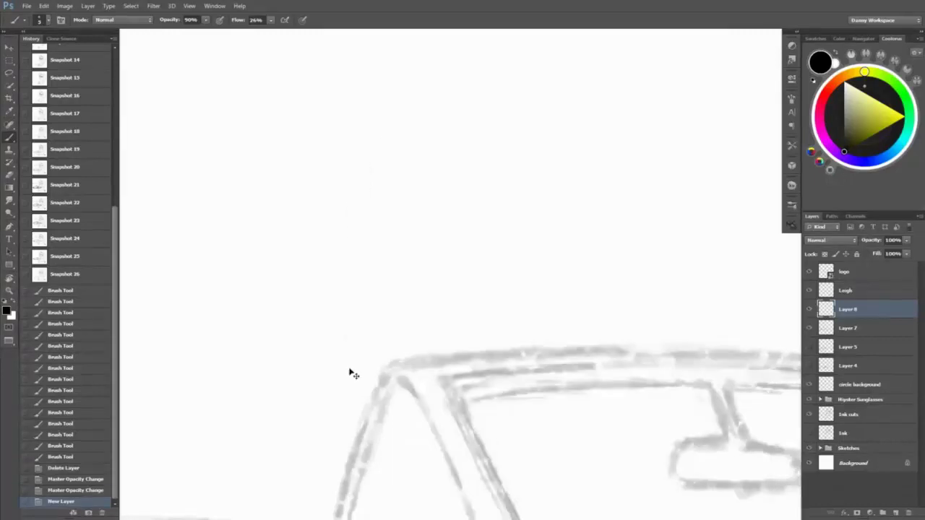
- Ink the front edge of the near windshield pillar and the curved side-window line, redoing unsatisfactory strokes with a smaller brush
{"action": "scroll", "coordinate": [349, 374], "scroll_direction": "down", "scroll_amount": 5}
{"action": "right_click", "coordinate": [459, 130]}
{"action": "key", "text": "Return"}
{"action": "left_click_drag", "start_coordinate": [460, 141], "coordinate": [434, 311]}
{"action": "key", "text": "ctrl+z"}
{"action": "key", "text": "bracketleft"}
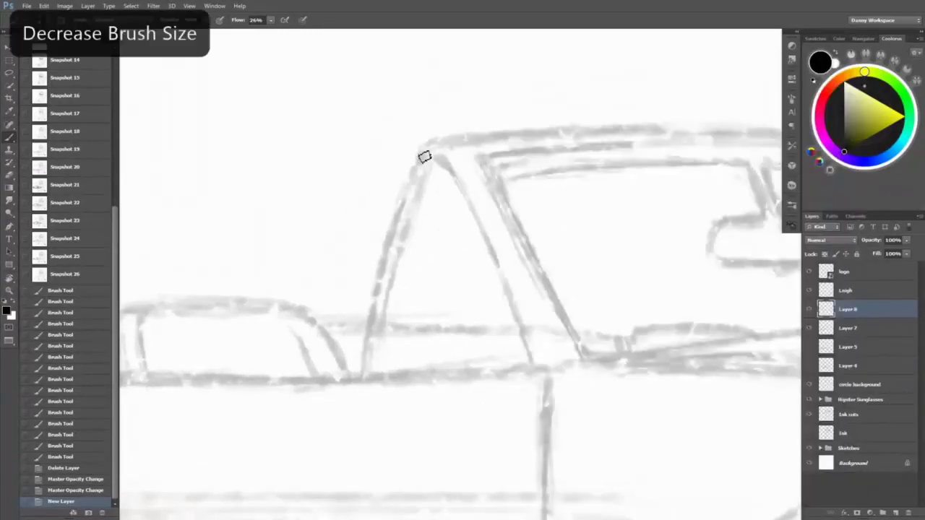
{"action": "left_click_drag", "start_coordinate": [431, 149], "coordinate": [377, 285]}
{"action": "mouse_move", "coordinate": [401, 206]}
{"action": "left_mouse_down"}
{"action": "mouse_move", "coordinate": [452, 136]}
{"action": "mouse_move", "coordinate": [458, 200]}
{"action": "mouse_move", "coordinate": [516, 340]}
{"action": "left_mouse_up"}
{"action": "key", "text": "ctrl+z"}
{"action": "left_click_drag", "start_coordinate": [426, 150], "coordinate": [533, 365]}
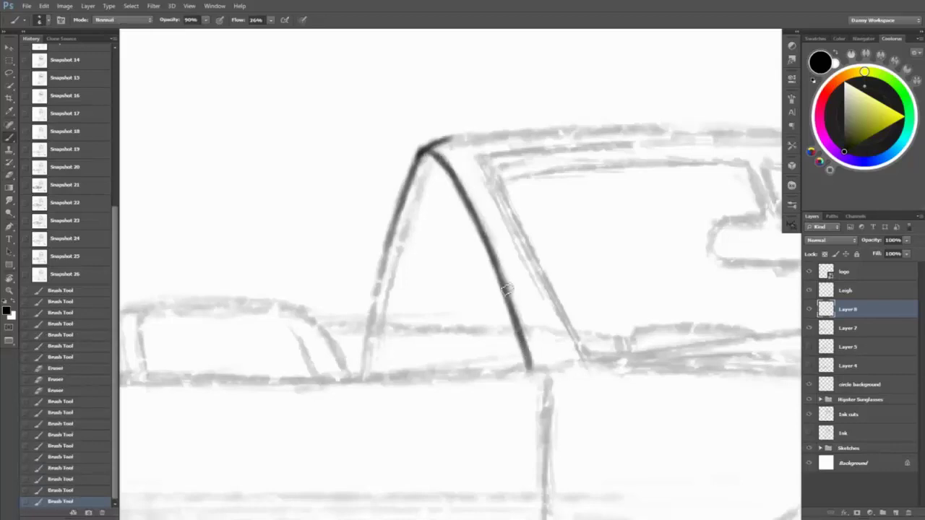
- Clean the pillar line with a finer brush and ink a second parallel line along the near windshield pillar
{"action": "right_click", "coordinate": [538, 67]}
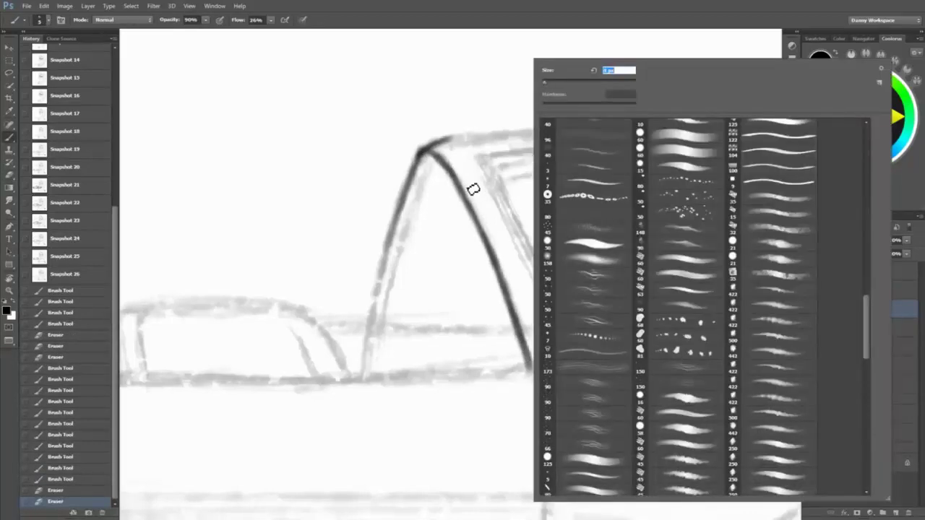
{"action": "left_click", "coordinate": [474, 188]}
{"action": "left_click_drag", "start_coordinate": [437, 148], "coordinate": [502, 247]}
{"action": "left_click_drag", "start_coordinate": [465, 180], "coordinate": [515, 315]}
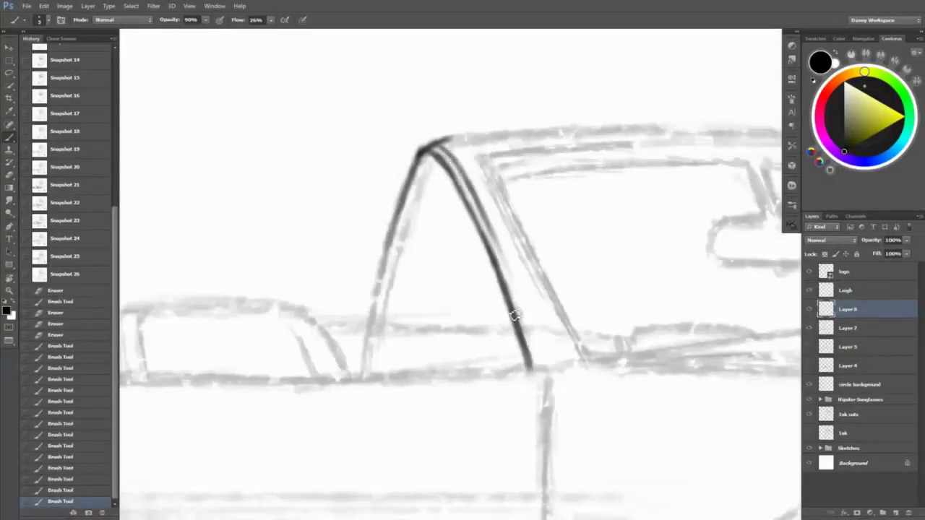
{"action": "key", "text": "ctrl+z"}
{"action": "left_click_drag", "start_coordinate": [495, 268], "coordinate": [527, 320]}
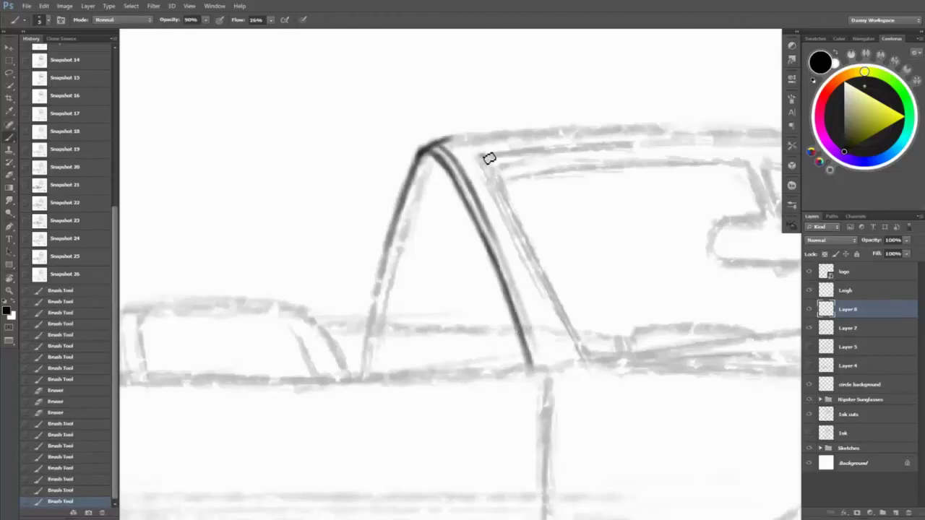
- Ink the windshield opening's near side edge and the start of its upper edge
{"action": "left_click_drag", "start_coordinate": [486, 154], "coordinate": [589, 357]}
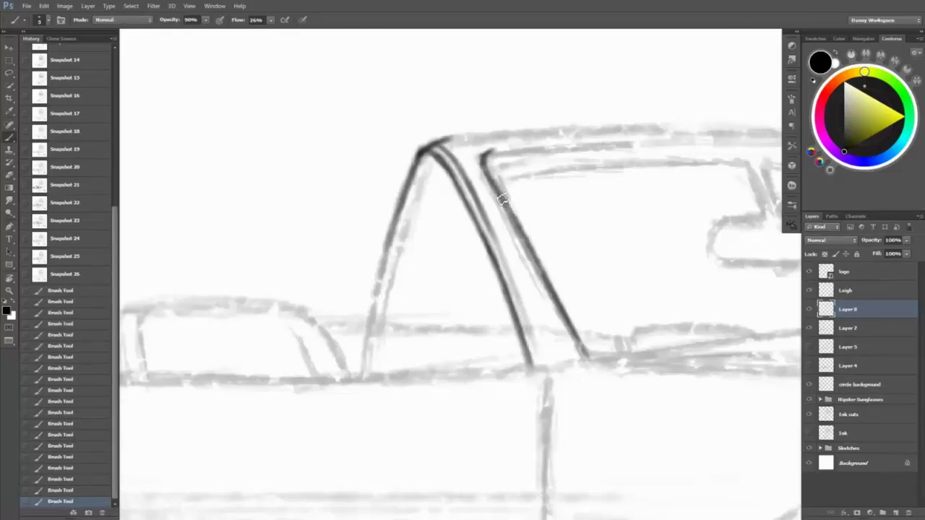
{"action": "key", "text": "ctrl+z"}
{"action": "mouse_move", "coordinate": [487, 155]}
{"action": "left_mouse_down"}
{"action": "mouse_move", "coordinate": [556, 307]}
{"action": "mouse_move", "coordinate": [542, 153]}
{"action": "mouse_move", "coordinate": [578, 154]}
{"action": "left_mouse_up"}
- Rotate the canvas and ink the outer top line of the windshield frame, erasing rough edges along it
{"action": "key", "text": "z"}
{"action": "left_click", "coordinate": [600, 215], "text": "alt"}
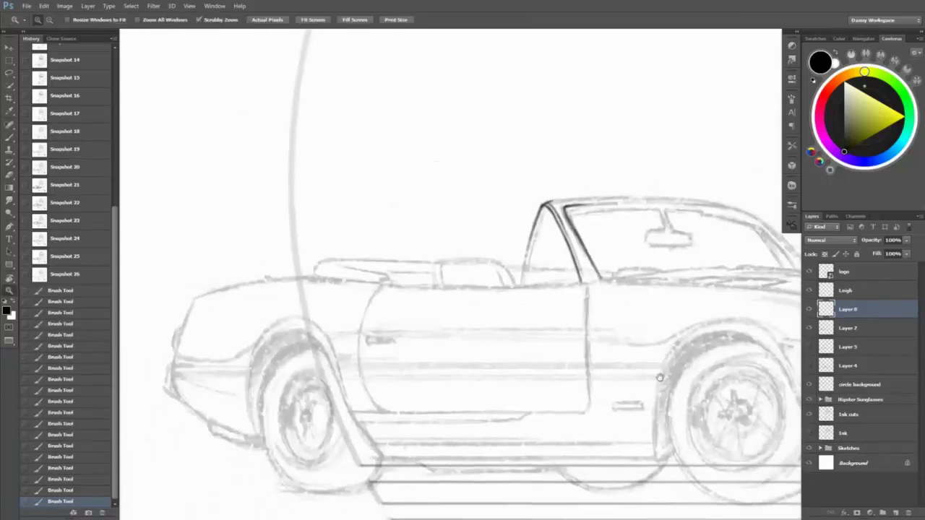
{"action": "left_click_drag", "start_coordinate": [659, 378], "coordinate": [536, 350]}
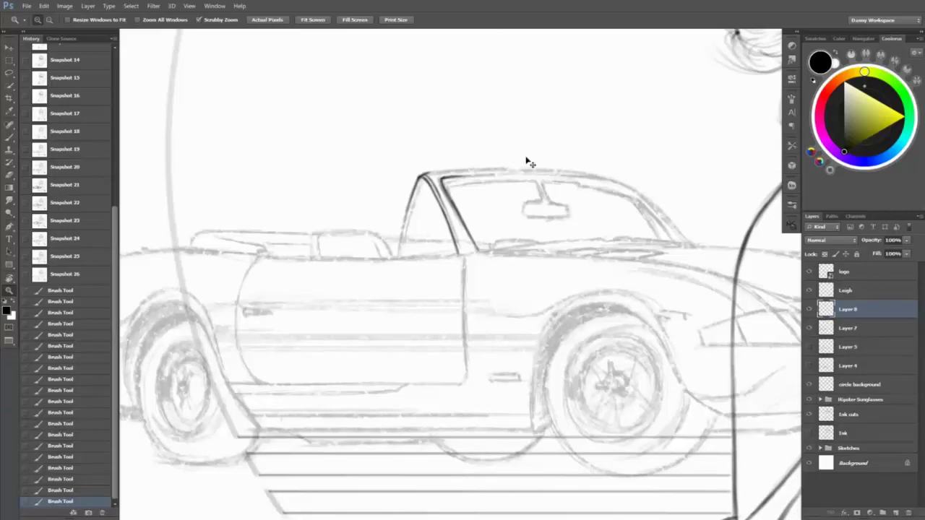
{"action": "mouse_move", "coordinate": [526, 159]}
{"action": "left_mouse_down"}
{"action": "mouse_move", "coordinate": [539, 227]}
{"action": "mouse_move", "coordinate": [548, 216]}
{"action": "mouse_move", "coordinate": [539, 80]}
{"action": "mouse_move", "coordinate": [546, 184]}
{"action": "mouse_move", "coordinate": [553, 132]}
{"action": "mouse_move", "coordinate": [568, 256]}
{"action": "mouse_move", "coordinate": [547, 77]}
{"action": "mouse_move", "coordinate": [564, 207]}
{"action": "left_mouse_up"}
{"action": "key", "text": "r"}
{"action": "key", "text": "b"}
{"action": "key", "text": "e"}
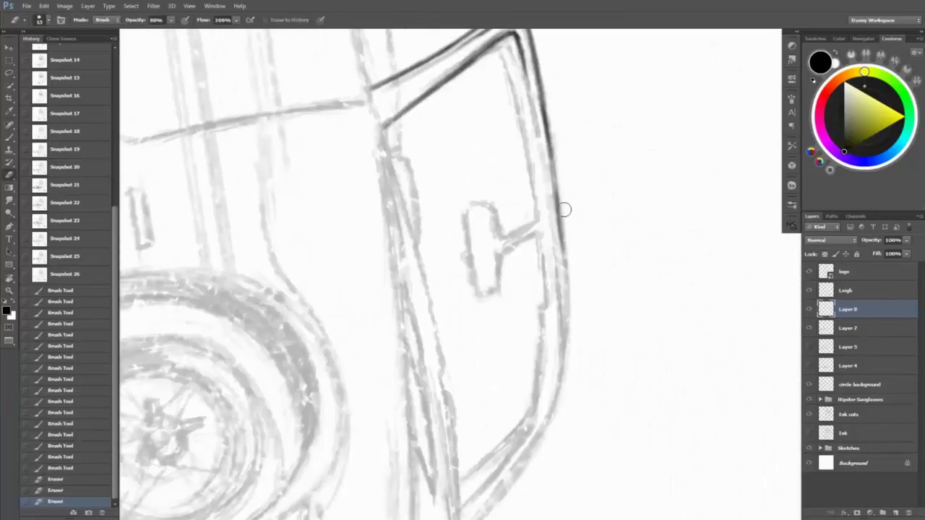
{"action": "key", "text": "b"}
{"action": "mouse_move", "coordinate": [544, 83]}
{"action": "left_mouse_down"}
{"action": "mouse_move", "coordinate": [569, 362]}
{"action": "mouse_move", "coordinate": [572, 248]}
{"action": "mouse_move", "coordinate": [561, 210]}
{"action": "mouse_move", "coordinate": [564, 361]}
{"action": "left_mouse_up"}
{"action": "key", "text": "e"}
{"action": "key", "text": "b"}
{"action": "key", "text": "e"}
{"action": "mouse_move", "coordinate": [543, 204]}
{"action": "left_mouse_down"}
{"action": "mouse_move", "coordinate": [556, 337]}
{"action": "mouse_move", "coordinate": [558, 239]}
{"action": "mouse_move", "coordinate": [532, 159]}
{"action": "mouse_move", "coordinate": [550, 279]}
{"action": "left_mouse_up"}
{"action": "key", "text": "b"}
{"action": "key", "text": "e"}
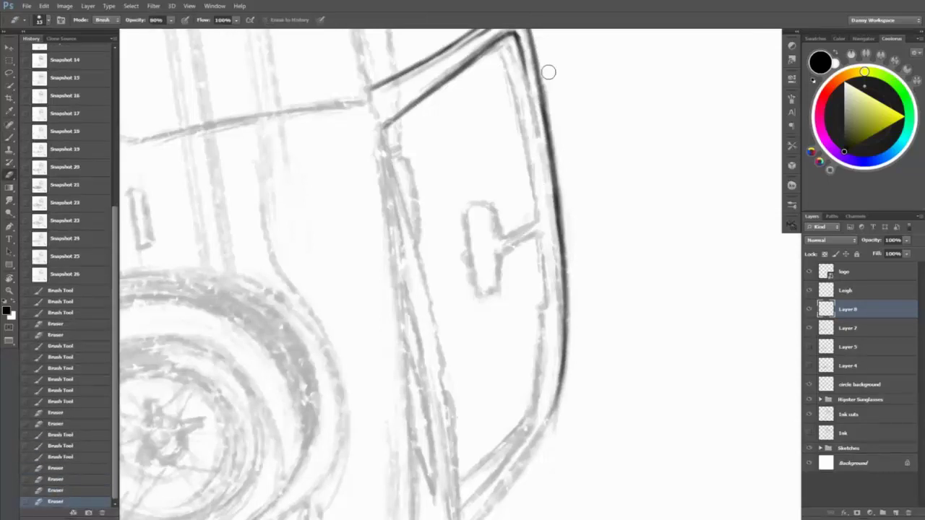
- Ink the inner top line of the windshield up to the mirror, plus one side of the mirror's stem
{"action": "mouse_move", "coordinate": [550, 72]}
{"action": "left_mouse_down"}
{"action": "mouse_move", "coordinate": [562, 219]}
{"action": "mouse_move", "coordinate": [537, 169]}
{"action": "mouse_move", "coordinate": [553, 277]}
{"action": "mouse_move", "coordinate": [526, 148]}
{"action": "left_mouse_up"}
{"action": "key", "text": "b"}
{"action": "key", "text": "e"}
{"action": "key", "text": "b"}
{"action": "scroll", "coordinate": [479, 136], "scroll_direction": "up", "scroll_amount": 2}
{"action": "mouse_move", "coordinate": [510, 116]}
{"action": "left_mouse_down"}
{"action": "mouse_move", "coordinate": [502, 83]}
{"action": "mouse_move", "coordinate": [537, 240]}
{"action": "mouse_move", "coordinate": [531, 108]}
{"action": "left_mouse_up"}
{"action": "key", "text": "e"}
{"action": "key", "text": "b"}
{"action": "key", "text": "e"}
{"action": "left_click_drag", "start_coordinate": [532, 108], "coordinate": [553, 224]}
{"action": "key", "text": "b"}
{"action": "mouse_move", "coordinate": [542, 115]}
{"action": "left_mouse_down"}
{"action": "mouse_move", "coordinate": [551, 226]}
{"action": "mouse_move", "coordinate": [523, 274]}
{"action": "mouse_move", "coordinate": [507, 280]}
{"action": "mouse_move", "coordinate": [506, 265]}
{"action": "left_mouse_up"}
- Check the new windshield lines against the whole car with the faded drawing hidden and shown
{"action": "key", "text": "ctrl+minus"}
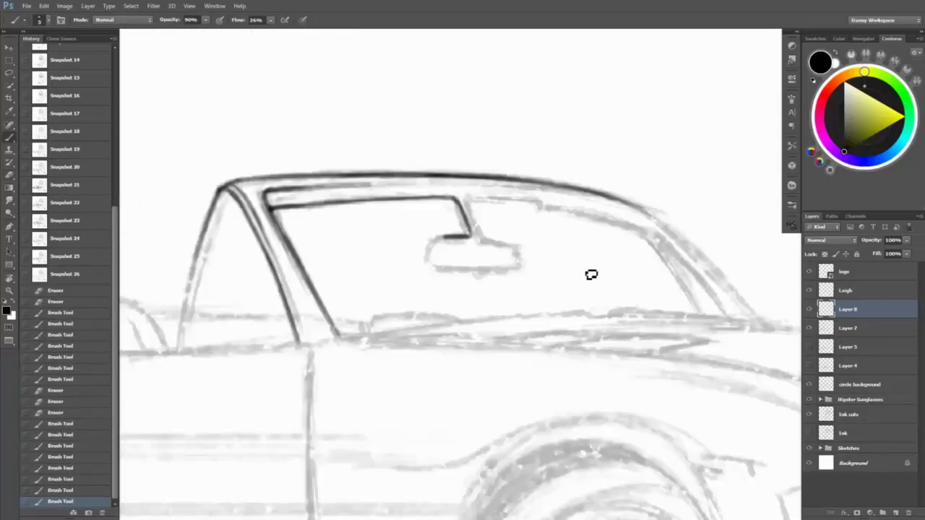
{"action": "key", "text": "z"}
{"action": "left_click", "coordinate": [591, 272], "text": "alt"}
{"action": "left_click", "coordinate": [810, 328]}
{"action": "left_click", "coordinate": [810, 328]}
{"action": "left_click_drag", "start_coordinate": [795, 326], "coordinate": [702, 386]}
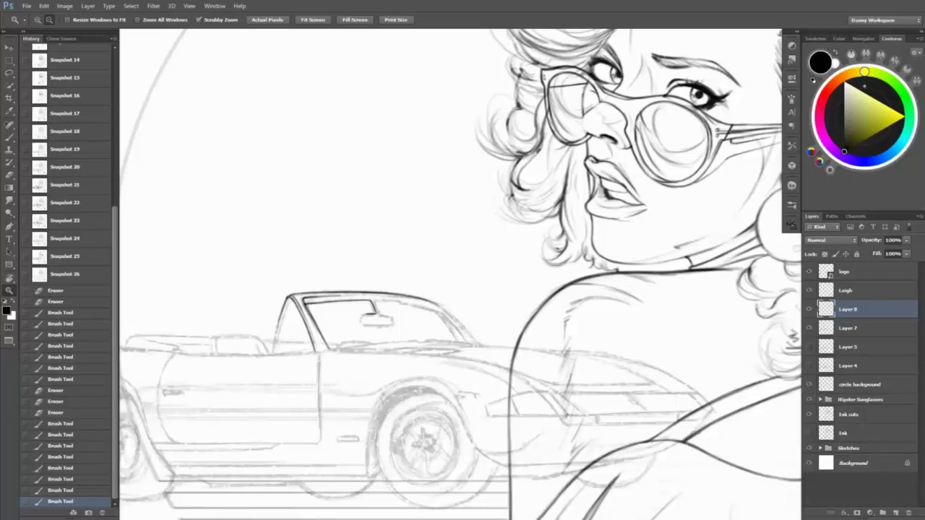
{"action": "left_click_drag", "start_coordinate": [463, 289], "coordinate": [486, 237]}
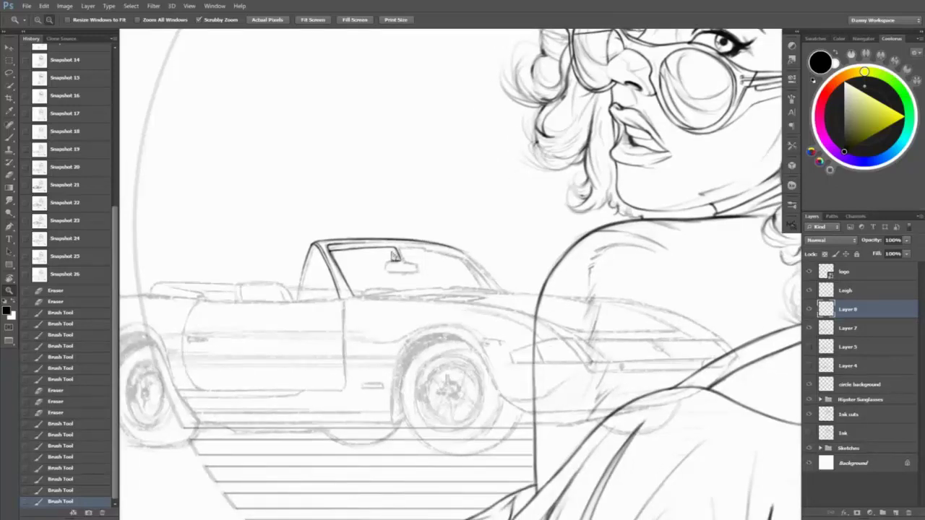
- Ink the windshield frame's far curve and pillar lines, undoing and trimming strokes that miss the shape
{"action": "mouse_move", "coordinate": [452, 247]}
{"action": "left_mouse_down"}
{"action": "mouse_move", "coordinate": [479, 244]}
{"action": "mouse_move", "coordinate": [531, 327]}
{"action": "left_mouse_up"}
{"action": "key", "text": "b"}
{"action": "key", "text": "ctrl+z"}
{"action": "left_click_drag", "start_coordinate": [463, 258], "coordinate": [541, 331]}
{"action": "key", "text": "ctrl+z"}
{"action": "mouse_move", "coordinate": [506, 292]}
{"action": "left_mouse_down"}
{"action": "mouse_move", "coordinate": [494, 231]}
{"action": "mouse_move", "coordinate": [458, 272]}
{"action": "mouse_move", "coordinate": [362, 198]}
{"action": "mouse_move", "coordinate": [459, 284]}
{"action": "mouse_move", "coordinate": [453, 277]}
{"action": "mouse_move", "coordinate": [474, 374]}
{"action": "left_mouse_up"}
{"action": "key", "text": "e"}
{"action": "mouse_move", "coordinate": [467, 301]}
{"action": "left_mouse_down"}
{"action": "mouse_move", "coordinate": [471, 370]}
{"action": "mouse_move", "coordinate": [485, 382]}
{"action": "mouse_move", "coordinate": [469, 306]}
{"action": "mouse_move", "coordinate": [463, 344]}
{"action": "mouse_move", "coordinate": [483, 340]}
{"action": "left_mouse_up"}
{"action": "key", "text": "e"}
{"action": "left_click_drag", "start_coordinate": [466, 296], "coordinate": [477, 329]}
{"action": "key", "text": "ctrl+z"}
- Reduce the eraser size and trim the overlapping lines where the far pillar meets the frame
{"action": "right_click", "coordinate": [475, 329]}
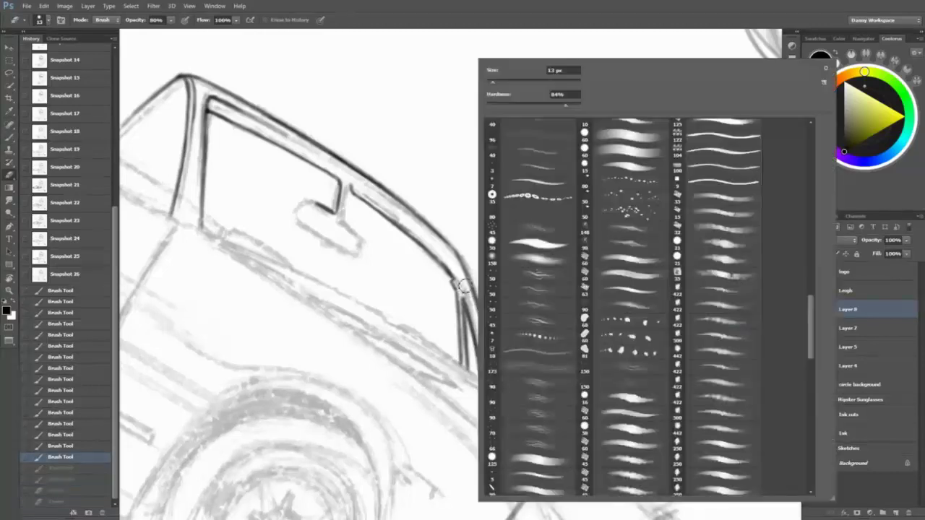
{"action": "key", "text": "Return"}
{"action": "left_click_drag", "start_coordinate": [461, 134], "coordinate": [406, 276]}
{"action": "left_click_drag", "start_coordinate": [467, 293], "coordinate": [469, 318]}
{"action": "left_click_drag", "start_coordinate": [466, 303], "coordinate": [473, 330]}
{"action": "right_click", "coordinate": [476, 328]}
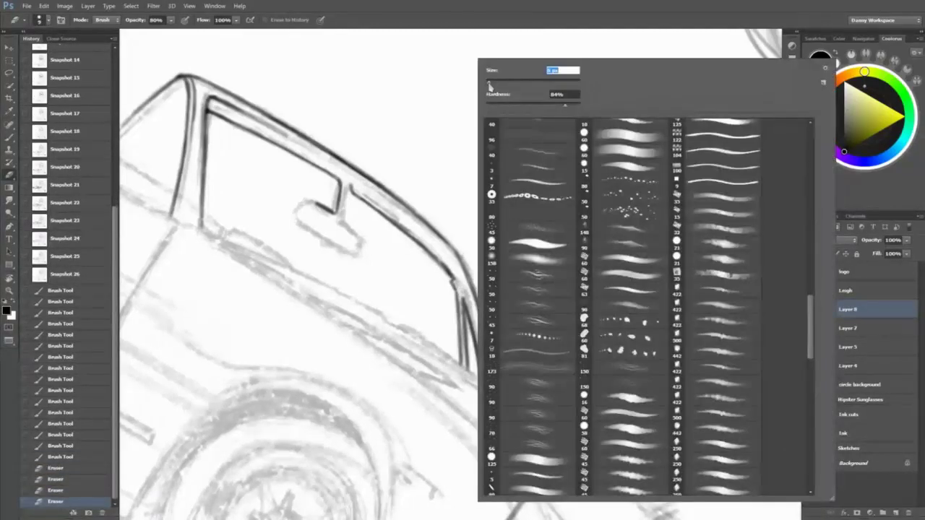
{"action": "key", "text": "Return"}
- Ink the far pillar's inner and outer lines down to the hood and clean their edges
{"action": "key", "text": "b"}
{"action": "left_click_drag", "start_coordinate": [456, 293], "coordinate": [477, 365]}
{"action": "key", "text": "e"}
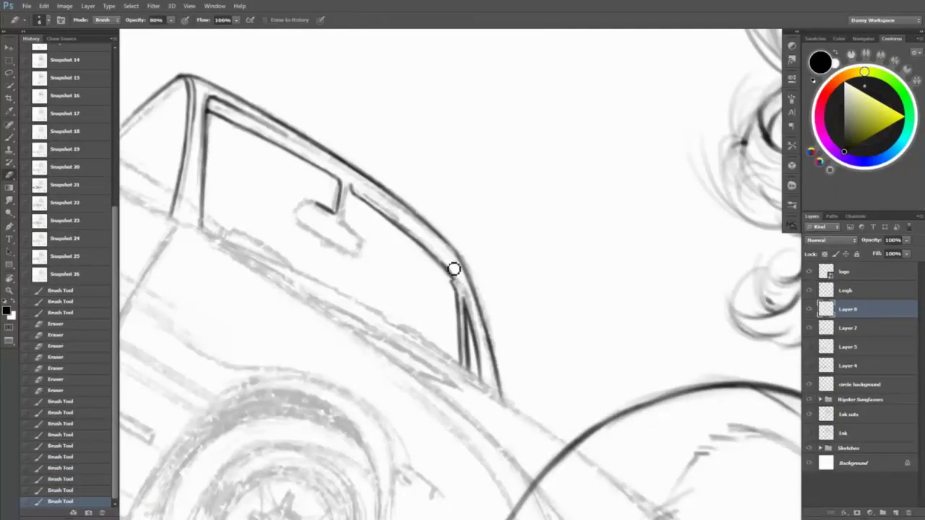
{"action": "mouse_move", "coordinate": [455, 269]}
{"action": "left_mouse_down"}
{"action": "mouse_move", "coordinate": [474, 368]}
{"action": "mouse_move", "coordinate": [514, 413]}
{"action": "left_mouse_up"}
{"action": "key", "text": "b"}
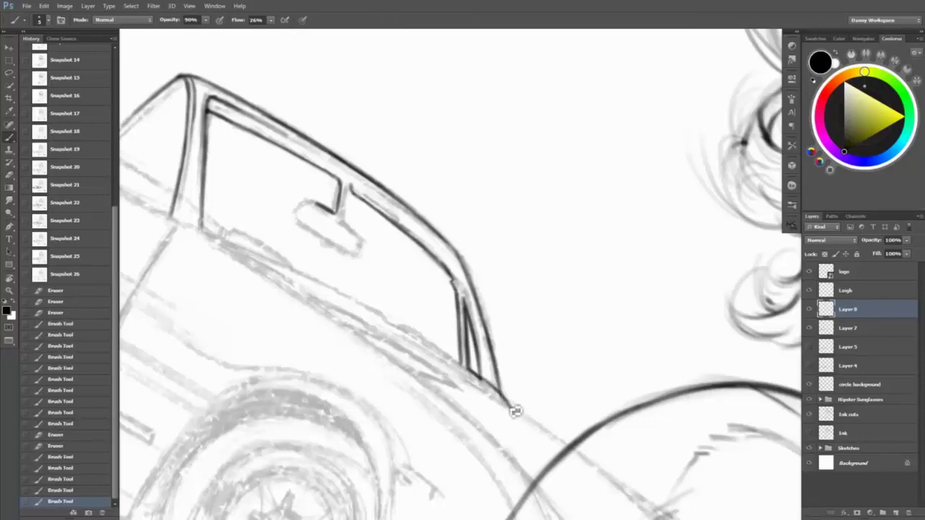
- Ink the windshield's base line along the dashboard from the far pillar to the near pillar
{"action": "left_click_drag", "start_coordinate": [470, 375], "coordinate": [402, 330]}
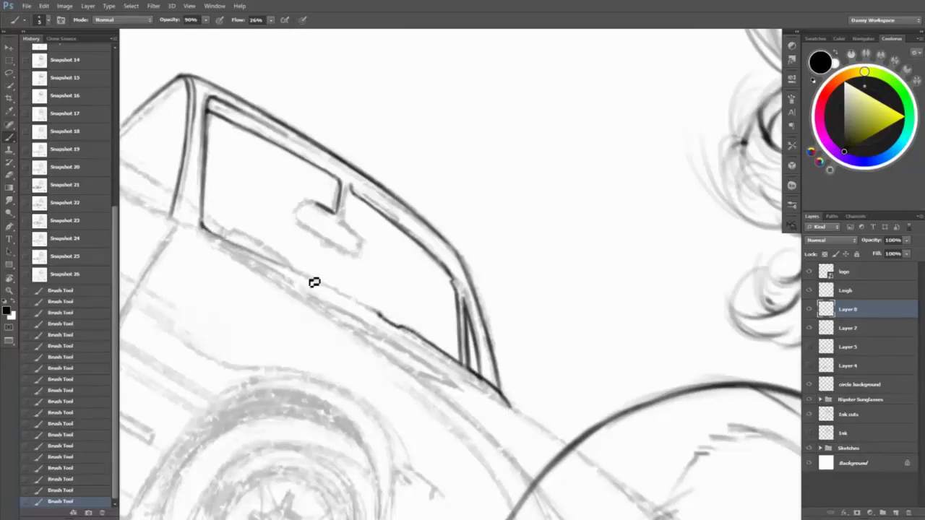
{"action": "left_click_drag", "start_coordinate": [222, 240], "coordinate": [363, 308]}
{"action": "scroll", "coordinate": [556, 339], "scroll_direction": "down", "scroll_amount": 3}
{"action": "scroll", "coordinate": [556, 238], "scroll_direction": "up", "scroll_amount": 4}
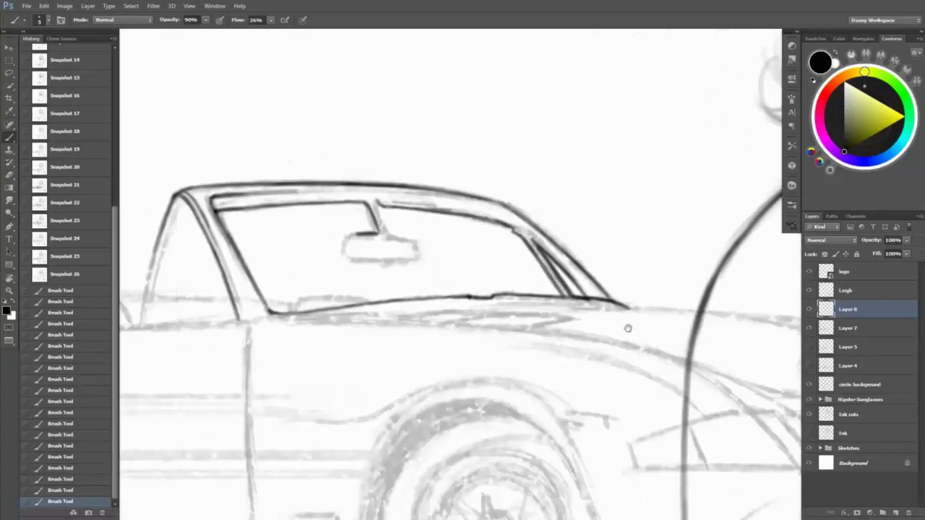
- Ink the rear-view mirror's rounded outline and clean up its edges with the eraser
{"action": "key", "text": "z"}
{"action": "scroll", "coordinate": [405, 202], "scroll_direction": "up", "scroll_amount": 3}
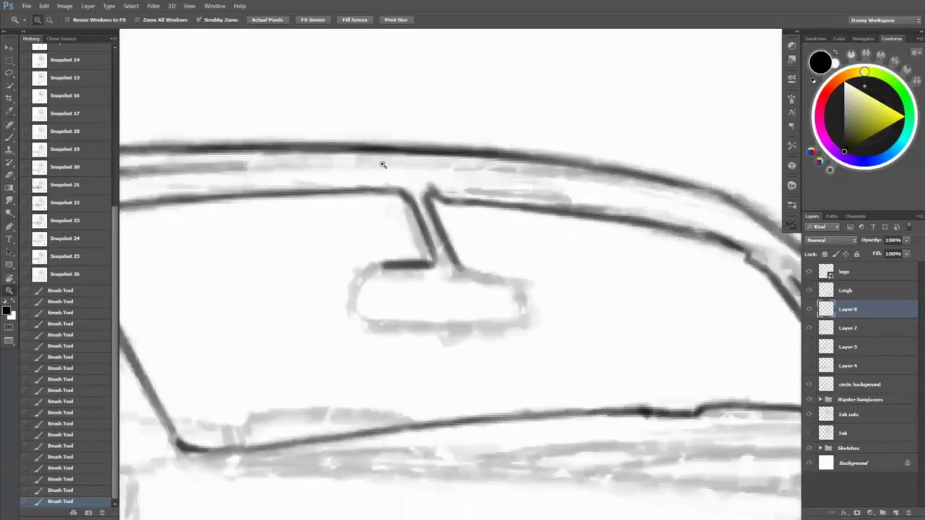
{"action": "scroll", "coordinate": [383, 163], "scroll_direction": "down", "scroll_amount": 3}
{"action": "key", "text": "r"}
{"action": "mouse_move", "coordinate": [376, 166]}
{"action": "left_mouse_down"}
{"action": "mouse_move", "coordinate": [462, 188]}
{"action": "mouse_move", "coordinate": [471, 227]}
{"action": "mouse_move", "coordinate": [456, 246]}
{"action": "left_mouse_up"}
{"action": "key", "text": "b"}
{"action": "left_click_drag", "start_coordinate": [409, 190], "coordinate": [461, 246]}
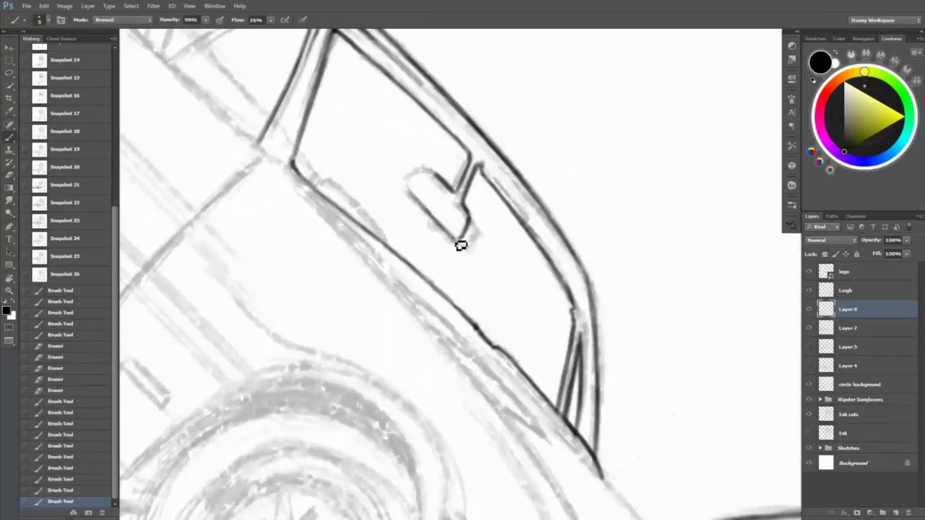
{"action": "mouse_move", "coordinate": [409, 176]}
{"action": "left_mouse_down"}
{"action": "mouse_move", "coordinate": [438, 180]}
{"action": "mouse_move", "coordinate": [436, 227]}
{"action": "mouse_move", "coordinate": [432, 219]}
{"action": "mouse_move", "coordinate": [451, 241]}
{"action": "left_mouse_up"}
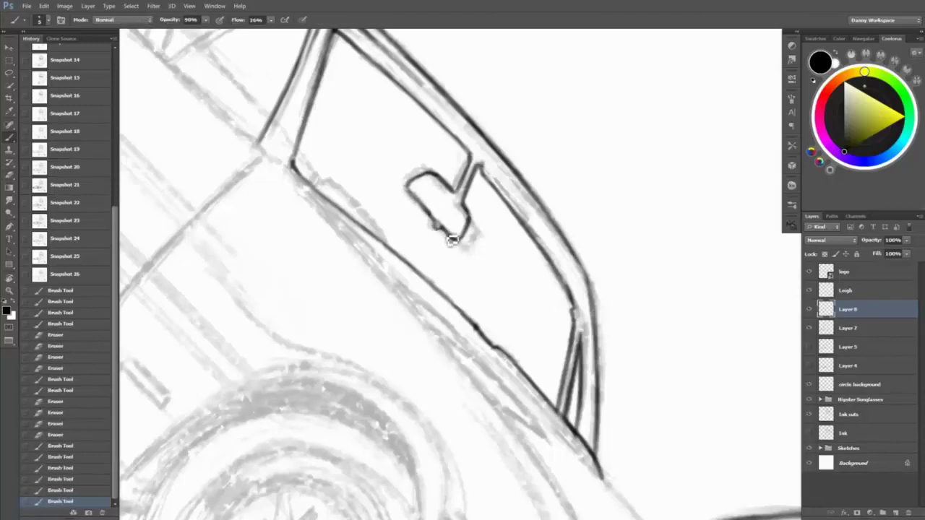
{"action": "key", "text": "e"}
- Review the windshield with the whole car in view and save a history snapshot
{"action": "key", "text": "z"}
{"action": "left_click", "coordinate": [601, 345], "text": "alt"}
{"action": "left_click", "coordinate": [650, 395], "text": "alt"}
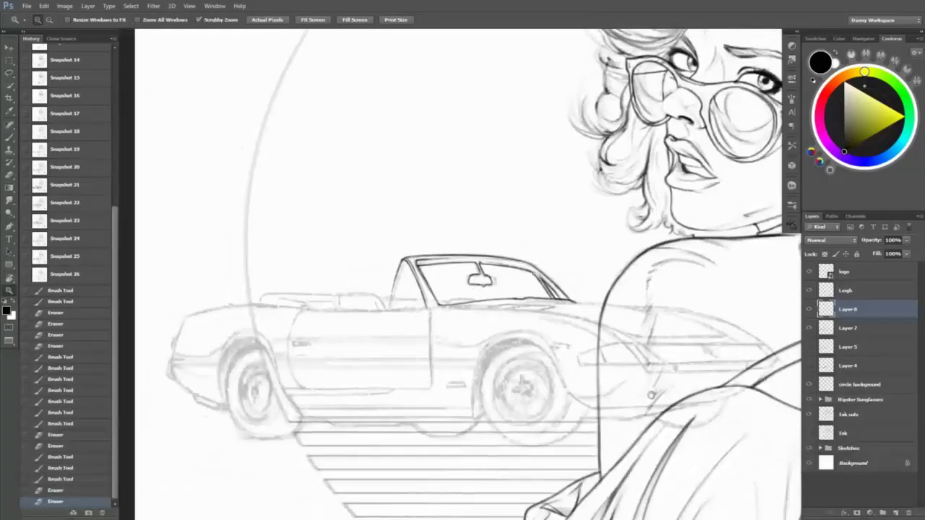
{"action": "left_click_drag", "start_coordinate": [651, 395], "coordinate": [564, 381]}
{"action": "left_click", "coordinate": [88, 511]}
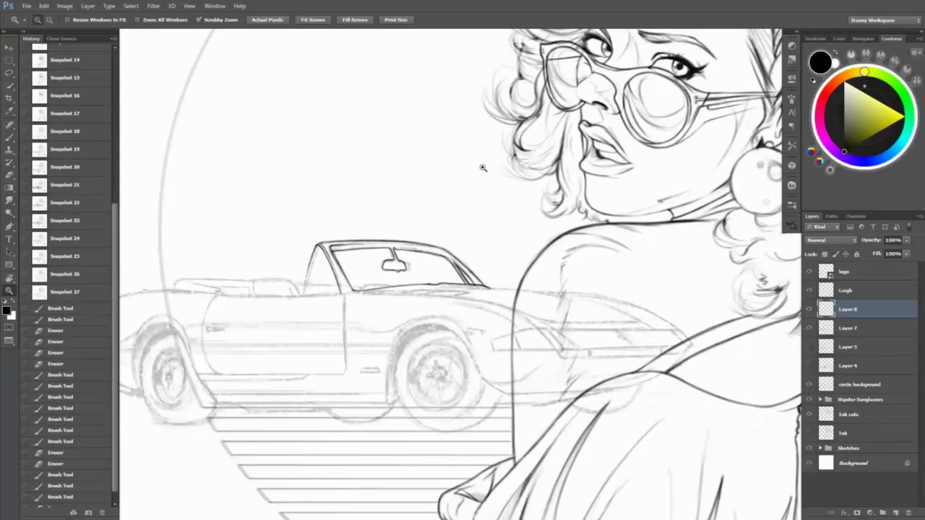
- Ink the raised dashboard detail near the windshield's lower rear corner and clean the base line beside it
{"action": "mouse_move", "coordinate": [438, 282]}
{"action": "left_mouse_down"}
{"action": "mouse_move", "coordinate": [506, 282]}
{"action": "mouse_move", "coordinate": [477, 282]}
{"action": "left_mouse_up"}
{"action": "key", "text": "e"}
{"action": "left_click_drag", "start_coordinate": [478, 322], "coordinate": [389, 339]}
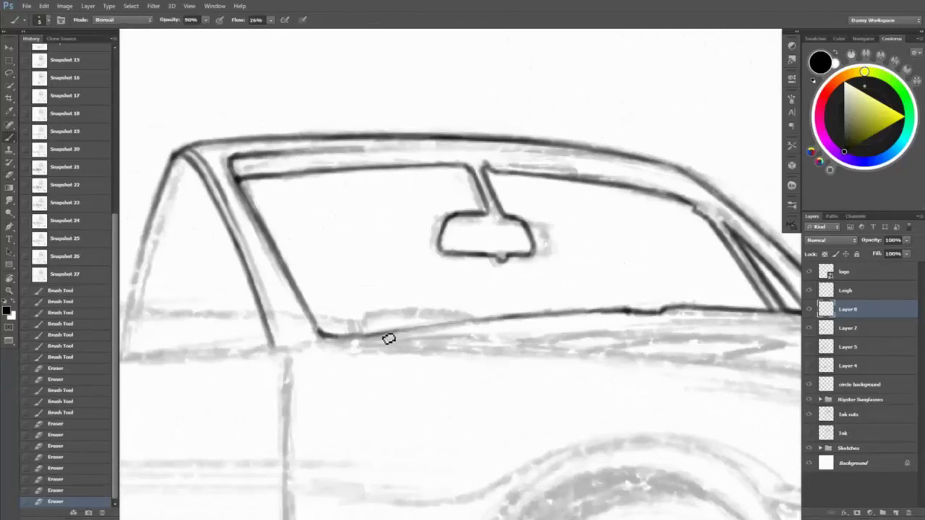
{"action": "key", "text": "b"}
{"action": "mouse_move", "coordinate": [480, 326]}
{"action": "left_mouse_down"}
{"action": "mouse_move", "coordinate": [364, 331]}
{"action": "mouse_move", "coordinate": [477, 325]}
{"action": "left_mouse_up"}
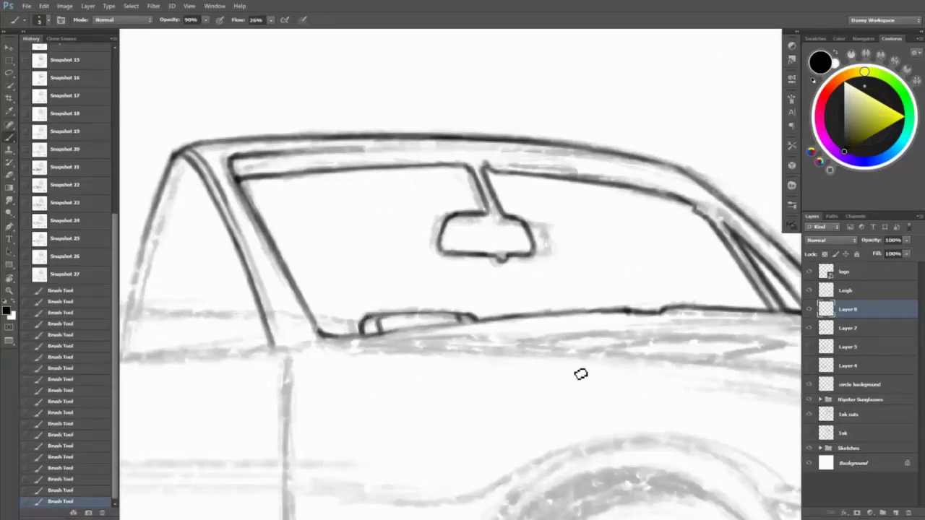
- Refine the rear-view mirror's upper and lower outline by erasing rough edges and redrawing the contour
{"action": "key", "text": "e"}
{"action": "left_click_drag", "start_coordinate": [444, 212], "coordinate": [496, 215]}
{"action": "key", "text": "b"}
{"action": "mouse_move", "coordinate": [462, 217]}
{"action": "left_mouse_down"}
{"action": "mouse_move", "coordinate": [490, 219]}
{"action": "mouse_move", "coordinate": [452, 216]}
{"action": "left_mouse_up"}
{"action": "key", "text": "e"}
{"action": "left_click_drag", "start_coordinate": [446, 244], "coordinate": [492, 289]}
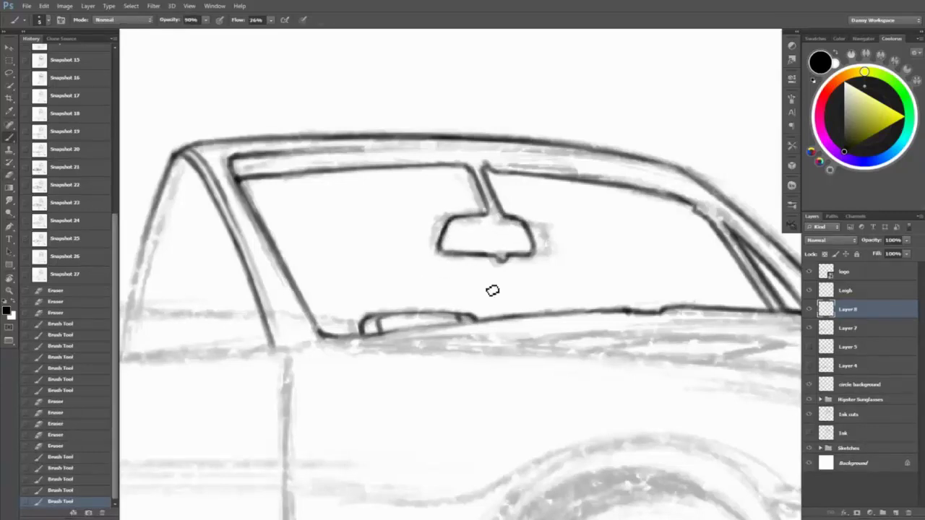
{"action": "key", "text": "e"}
{"action": "key", "text": "b"}
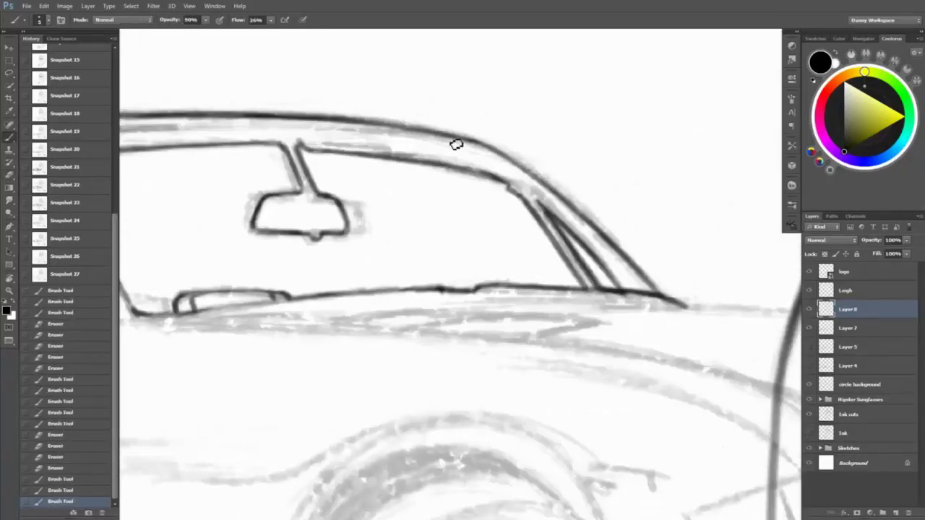
- Strengthen the windshield frame's upper curve and ink the near pillar's double line down to the door
{"action": "left_click_drag", "start_coordinate": [455, 143], "coordinate": [555, 201]}
{"action": "left_click_drag", "start_coordinate": [420, 300], "coordinate": [586, 260]}
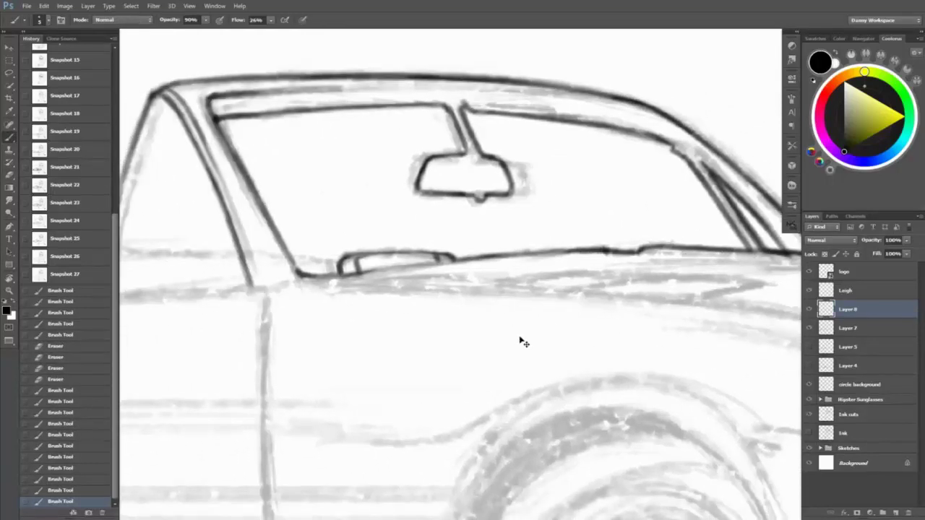
{"action": "left_click_drag", "start_coordinate": [333, 315], "coordinate": [561, 250]}
{"action": "mouse_move", "coordinate": [446, 93]}
{"action": "left_mouse_down"}
{"action": "mouse_move", "coordinate": [518, 223]}
{"action": "mouse_move", "coordinate": [482, 134]}
{"action": "mouse_move", "coordinate": [488, 224]}
{"action": "left_mouse_up"}
{"action": "left_click_drag", "start_coordinate": [442, 117], "coordinate": [481, 197]}
{"action": "left_click_drag", "start_coordinate": [500, 257], "coordinate": [562, 263]}
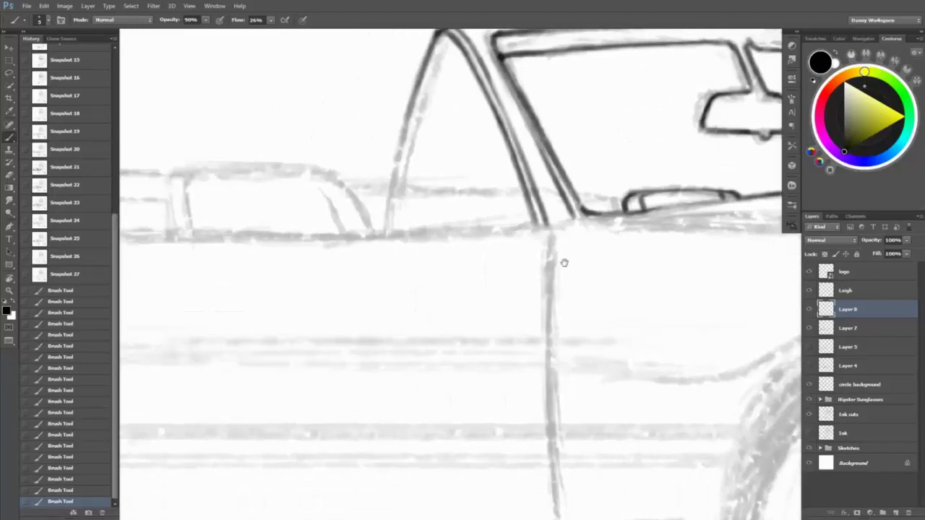
- Ink the front edge of the seat back and the side window frame's outer rear line until they meet at the door
{"action": "left_click_drag", "start_coordinate": [348, 188], "coordinate": [398, 246]}
{"action": "left_click_drag", "start_coordinate": [435, 94], "coordinate": [402, 248]}
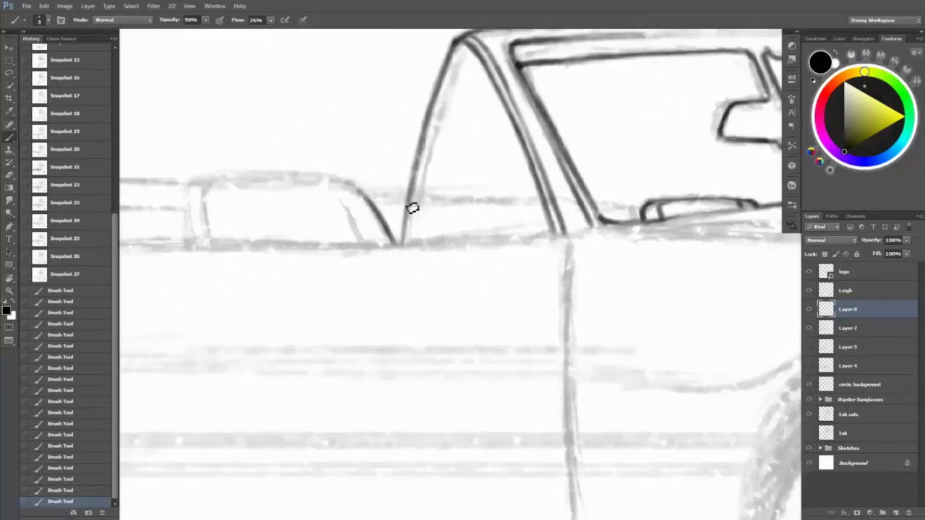
{"action": "mouse_move", "coordinate": [419, 155]}
{"action": "left_mouse_down"}
{"action": "mouse_move", "coordinate": [399, 248]}
{"action": "mouse_move", "coordinate": [416, 204]}
{"action": "left_mouse_up"}
{"action": "key", "text": "e"}
{"action": "key", "text": "b"}
{"action": "left_click_drag", "start_coordinate": [433, 138], "coordinate": [394, 246]}
{"action": "left_click_drag", "start_coordinate": [456, 44], "coordinate": [396, 245]}
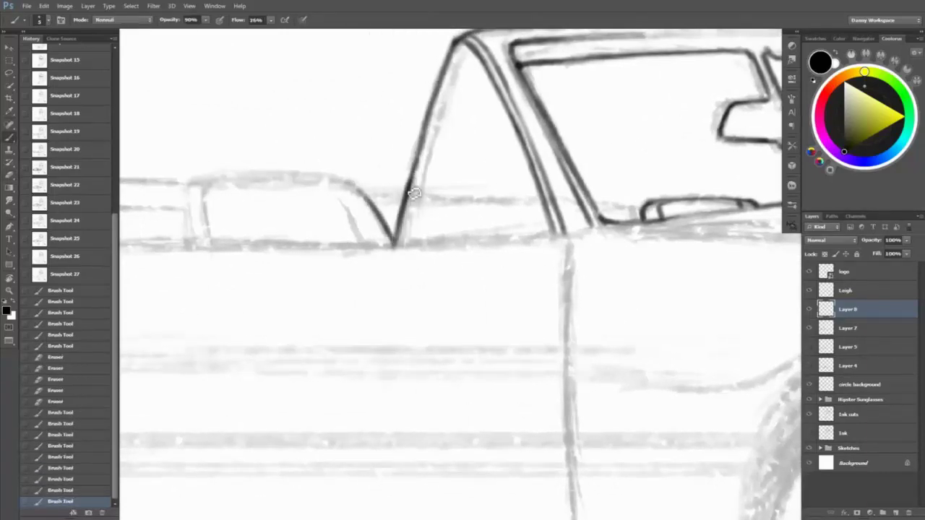
- Clean the side window frame's rear bar and ink its inner line parallel to the outer one
{"action": "key", "text": "e"}
{"action": "left_click_drag", "start_coordinate": [430, 122], "coordinate": [409, 206]}
{"action": "key", "text": "b"}
{"action": "mouse_move", "coordinate": [394, 245]}
{"action": "left_mouse_down"}
{"action": "mouse_move", "coordinate": [463, 40]}
{"action": "mouse_move", "coordinate": [423, 193]}
{"action": "left_mouse_up"}
{"action": "mouse_move", "coordinate": [441, 105]}
{"action": "left_mouse_down"}
{"action": "mouse_move", "coordinate": [411, 245]}
{"action": "mouse_move", "coordinate": [535, 206]}
{"action": "left_mouse_up"}
- Ink the far door's top edge running behind the side window frame, from the seat to the dashboard
{"action": "key", "text": "r"}
{"action": "key", "text": "b"}
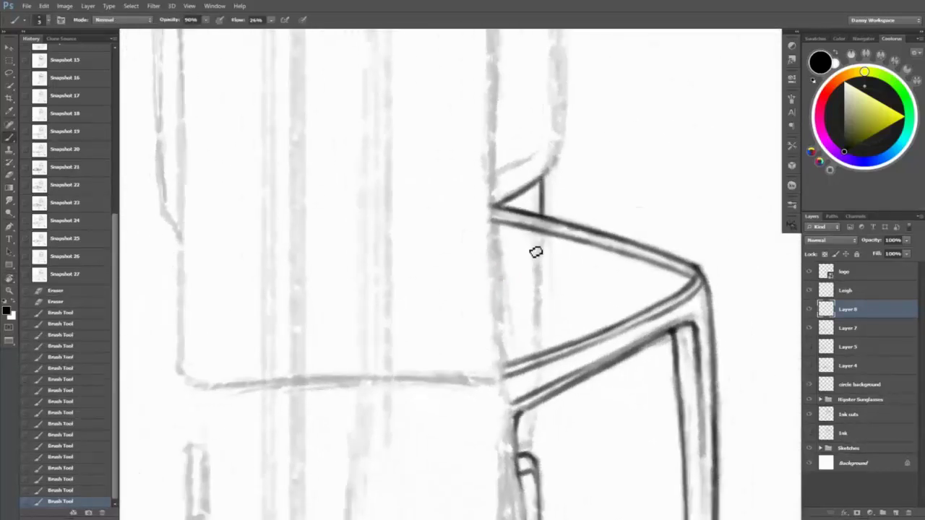
{"action": "left_click_drag", "start_coordinate": [536, 251], "coordinate": [536, 354]}
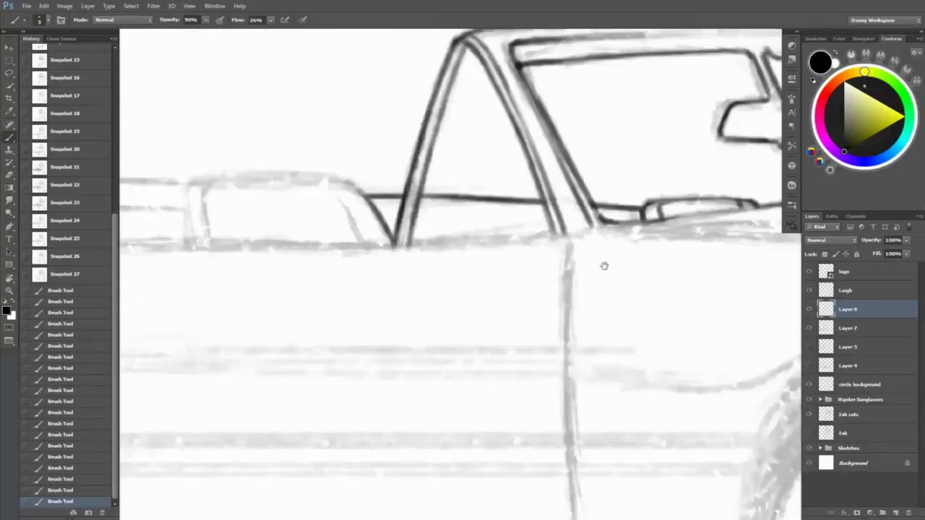
- Ink the seat back's rounded outline and its inner edge lines behind the side window frame
{"action": "key", "text": "z"}
{"action": "left_click_drag", "start_coordinate": [603, 265], "coordinate": [534, 267]}
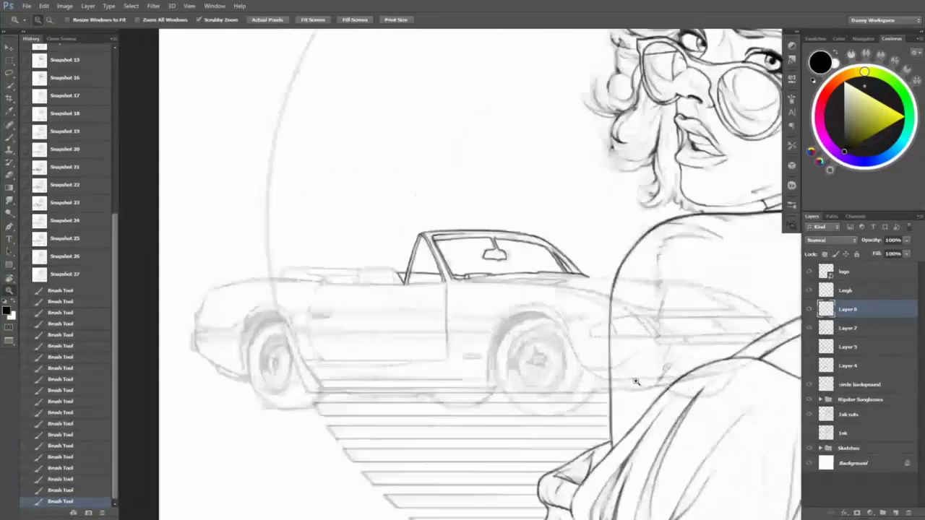
{"action": "mouse_move", "coordinate": [636, 369]}
{"action": "left_mouse_down"}
{"action": "mouse_move", "coordinate": [692, 373]}
{"action": "mouse_move", "coordinate": [650, 365]}
{"action": "mouse_move", "coordinate": [650, 340]}
{"action": "mouse_move", "coordinate": [629, 338]}
{"action": "left_mouse_up"}
{"action": "left_click", "coordinate": [499, 325]}
{"action": "key", "text": "b"}
{"action": "scroll", "coordinate": [289, 327], "scroll_direction": "up", "scroll_amount": 2}
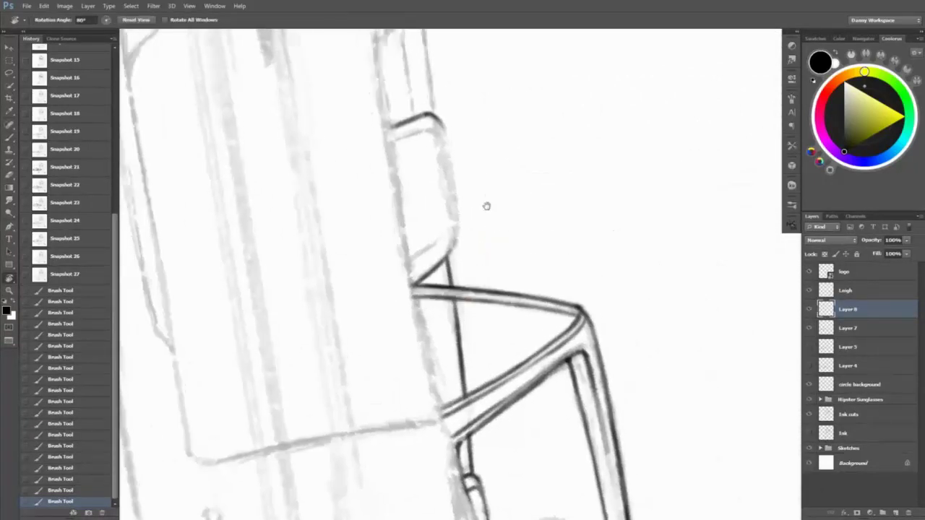
{"action": "mouse_move", "coordinate": [442, 179]}
{"action": "left_mouse_down"}
{"action": "mouse_move", "coordinate": [464, 252]}
{"action": "mouse_move", "coordinate": [462, 315]}
{"action": "mouse_move", "coordinate": [468, 275]}
{"action": "mouse_move", "coordinate": [452, 188]}
{"action": "left_mouse_up"}
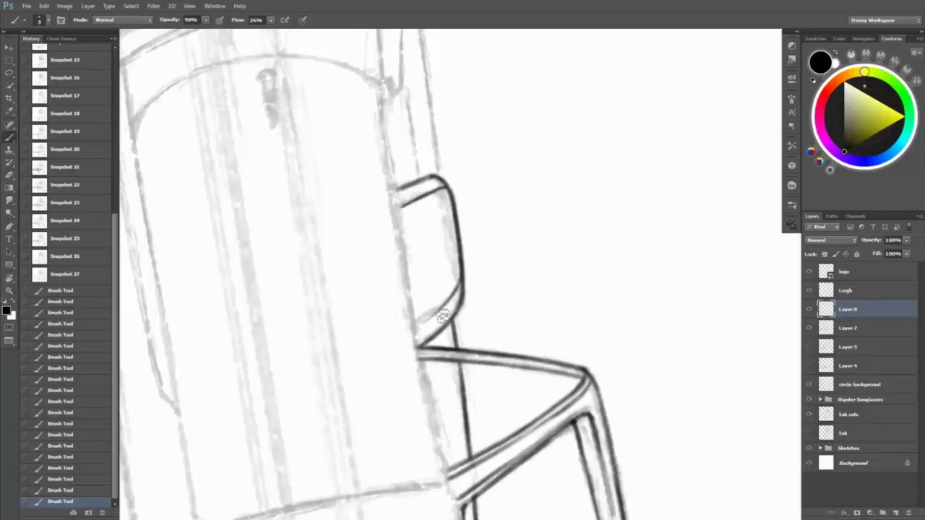
{"action": "left_click_drag", "start_coordinate": [443, 316], "coordinate": [418, 329]}
- Ink the small clip at the door's rear upper corner and the body line to the seat, correcting uneven strokes
{"action": "left_click_drag", "start_coordinate": [537, 164], "coordinate": [386, 221]}
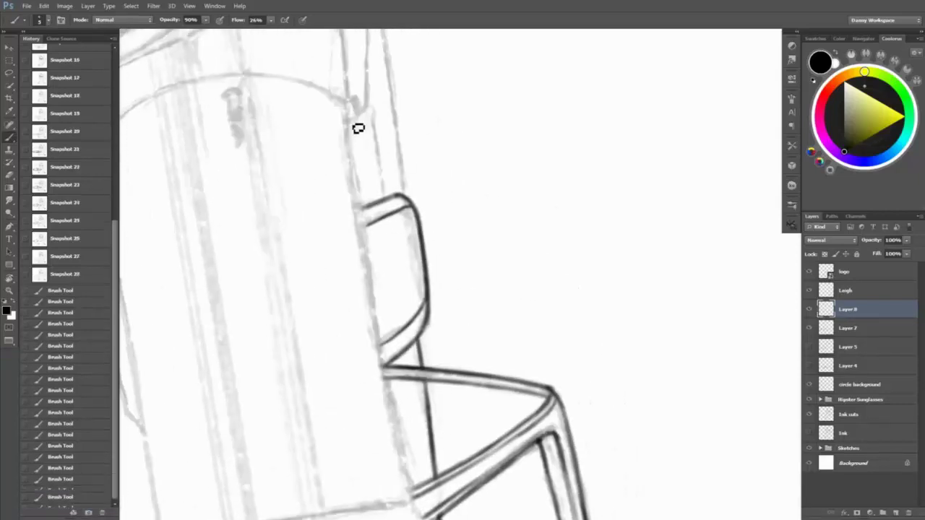
{"action": "mouse_move", "coordinate": [359, 129]}
{"action": "left_mouse_down"}
{"action": "mouse_move", "coordinate": [359, 120]}
{"action": "mouse_move", "coordinate": [355, 221]}
{"action": "left_mouse_up"}
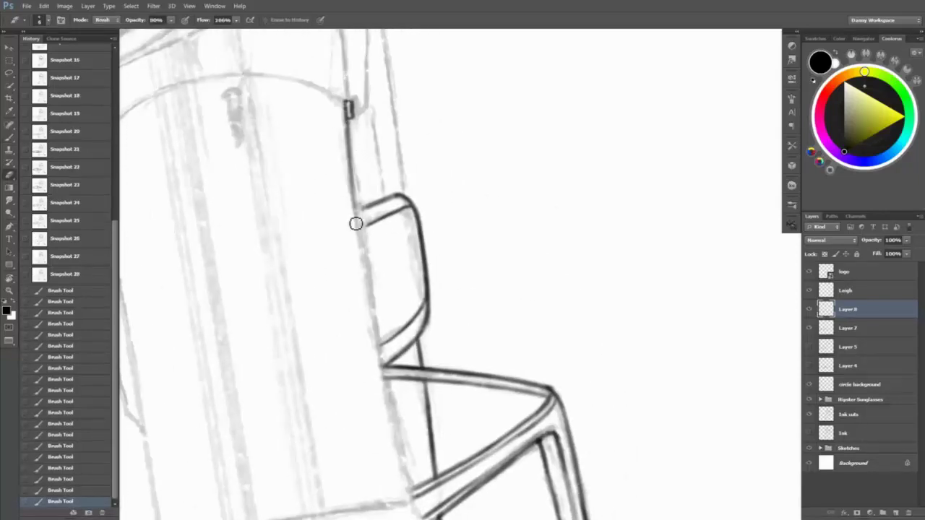
{"action": "key", "text": "ctrl+z"}
{"action": "left_click_drag", "start_coordinate": [351, 152], "coordinate": [343, 227]}
{"action": "left_click_drag", "start_coordinate": [354, 188], "coordinate": [376, 329]}
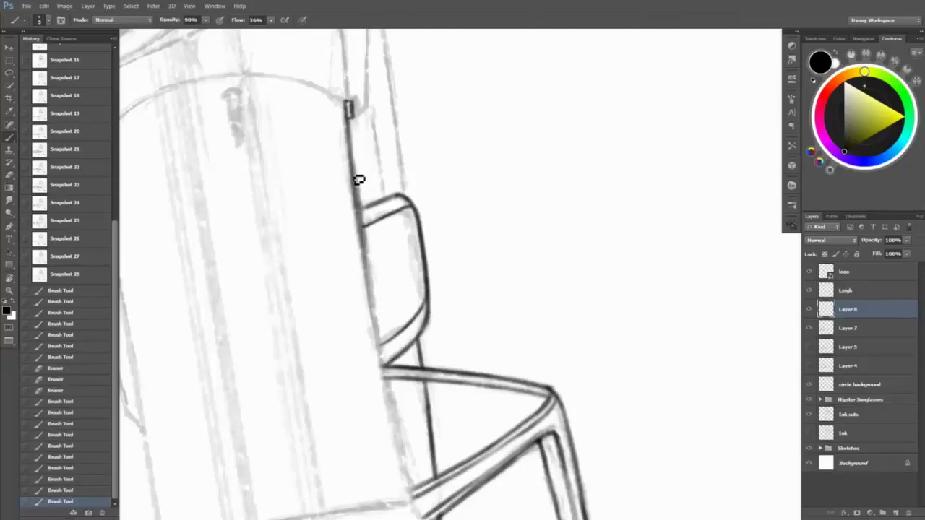
{"action": "left_click_drag", "start_coordinate": [355, 180], "coordinate": [376, 340]}
{"action": "key", "text": "e"}
{"action": "key", "text": "ctrl+z"}
{"action": "left_click_drag", "start_coordinate": [349, 166], "coordinate": [375, 323]}
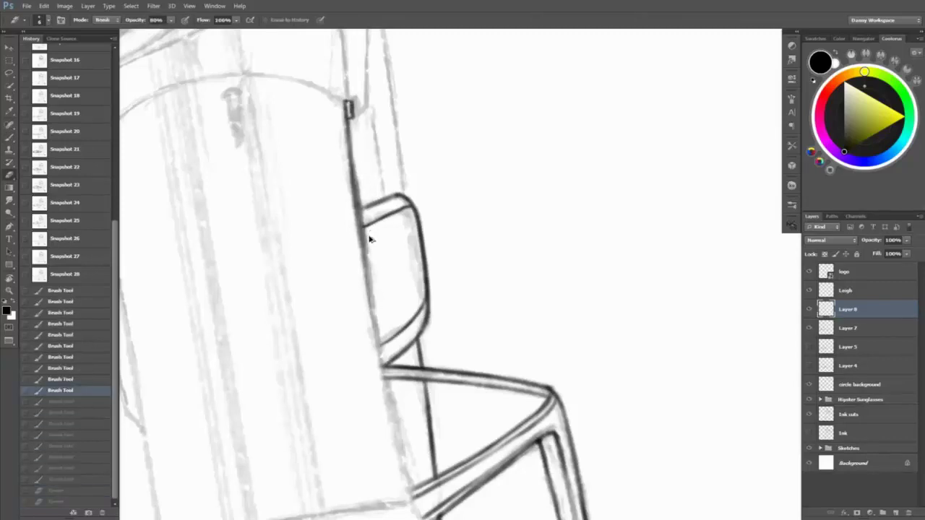
- Ink the door's top line forward past the seat and side window frame to the windshield base
{"action": "key", "text": "b"}
{"action": "left_click_drag", "start_coordinate": [360, 245], "coordinate": [394, 413]}
{"action": "left_click_drag", "start_coordinate": [407, 453], "coordinate": [390, 289]}
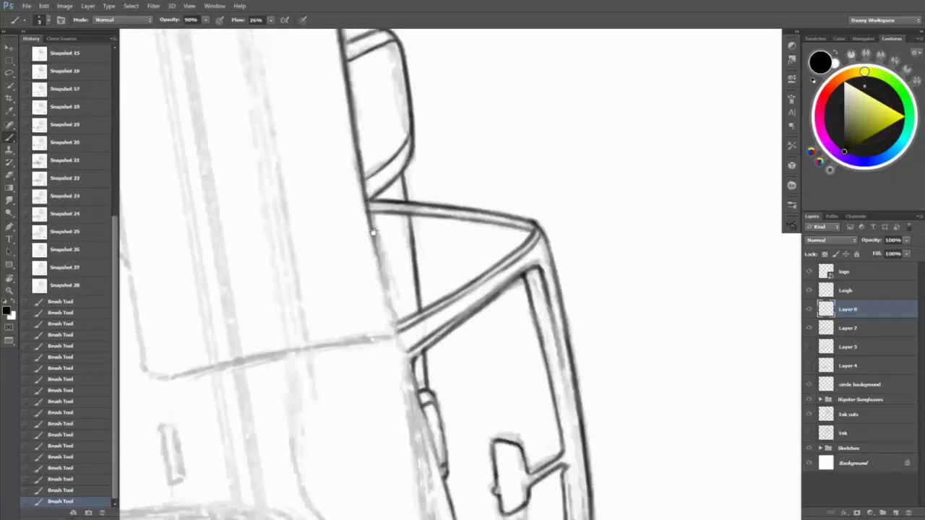
{"action": "key", "text": "e"}
{"action": "left_click_drag", "start_coordinate": [371, 98], "coordinate": [352, 69]}
{"action": "key", "text": "b"}
{"action": "mouse_move", "coordinate": [363, 195]}
{"action": "left_mouse_down"}
{"action": "mouse_move", "coordinate": [407, 363]}
{"action": "mouse_move", "coordinate": [413, 360]}
{"action": "left_mouse_up"}
{"action": "scroll", "coordinate": [413, 359], "scroll_direction": "down", "scroll_amount": 3}
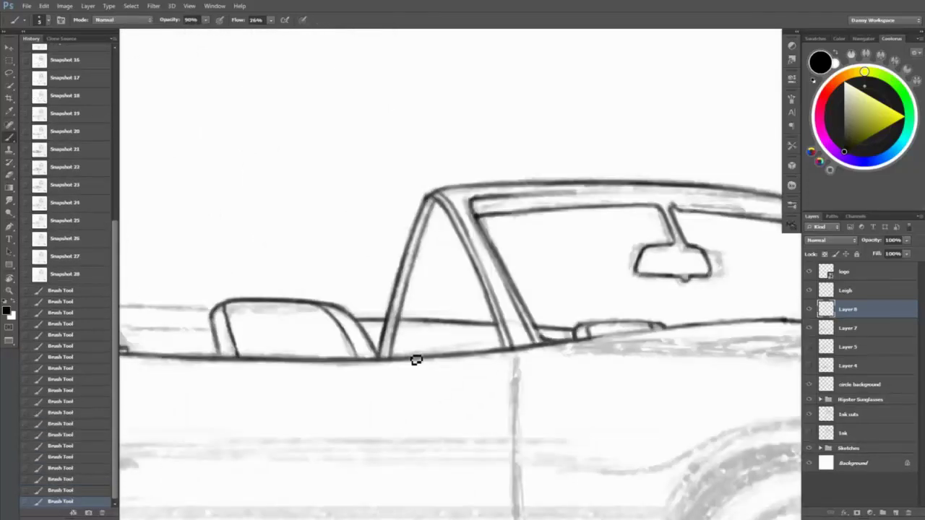
- Ink the slanted inner line of the folded roof cover behind the seats and clean its edge
{"action": "scroll", "coordinate": [410, 299], "scroll_direction": "up", "scroll_amount": 3}
{"action": "key", "text": "z"}
{"action": "left_click", "coordinate": [362, 300]}
{"action": "key", "text": "r"}
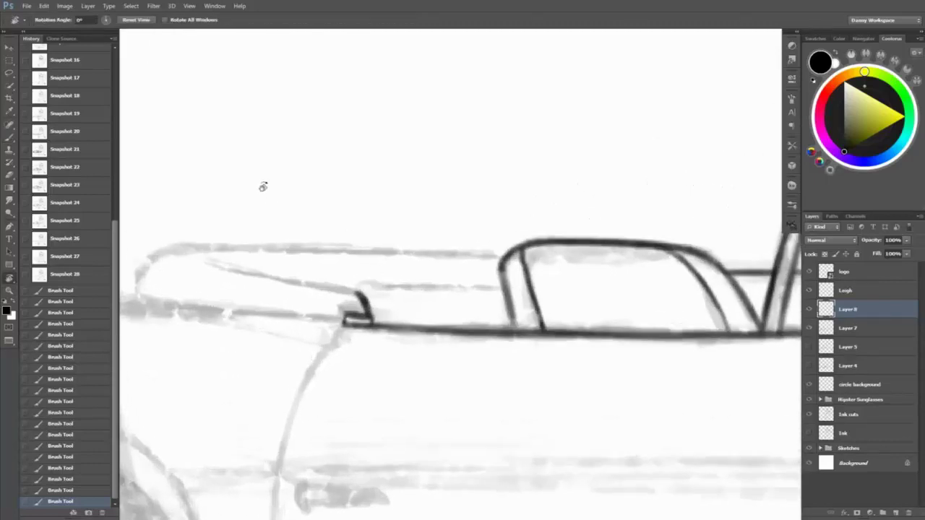
{"action": "left_click_drag", "start_coordinate": [262, 186], "coordinate": [446, 279]}
{"action": "left_click_drag", "start_coordinate": [360, 201], "coordinate": [398, 357]}
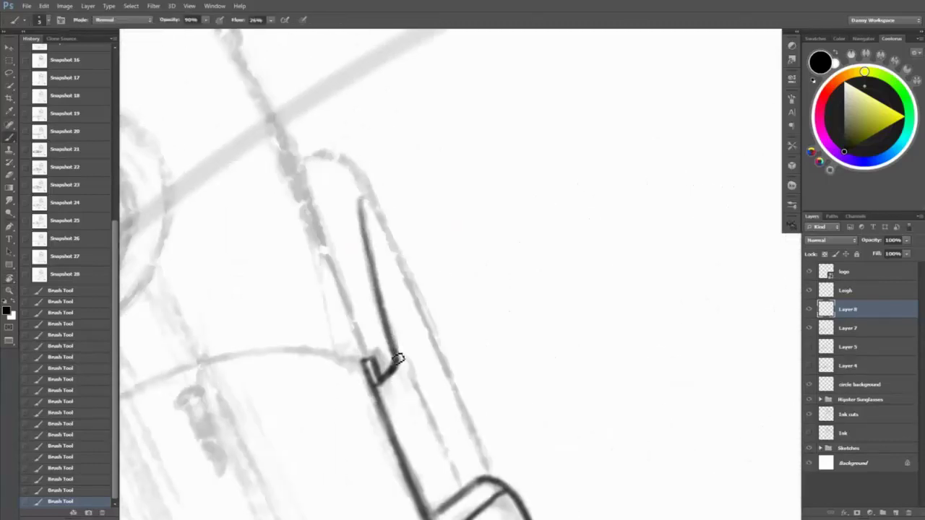
{"action": "key", "text": "e"}
{"action": "left_click_drag", "start_coordinate": [388, 294], "coordinate": [414, 375]}
- Ink the folded roof cover's long upper edge and the short line below it up to the seat back
{"action": "key", "text": "b"}
{"action": "left_click_drag", "start_coordinate": [361, 228], "coordinate": [394, 342]}
{"action": "left_click_drag", "start_coordinate": [391, 343], "coordinate": [467, 478]}
{"action": "mouse_move", "coordinate": [363, 190]}
{"action": "left_mouse_down"}
{"action": "mouse_move", "coordinate": [499, 484]}
{"action": "mouse_move", "coordinate": [464, 402]}
{"action": "mouse_move", "coordinate": [491, 463]}
{"action": "left_mouse_up"}
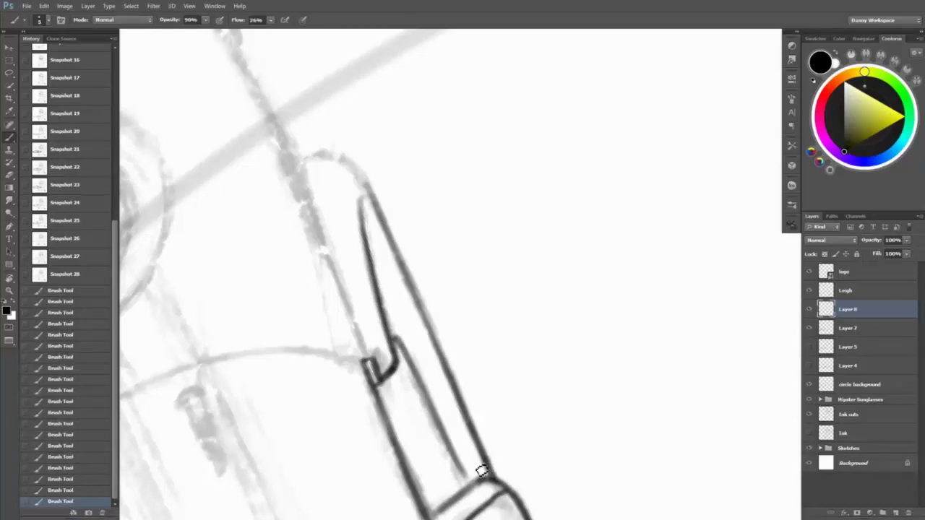
- Ink the rounded rear end of the folded roof cover down to the rear deck
{"action": "key", "text": "z"}
{"action": "key", "text": "r"}
{"action": "key", "text": "b"}
{"action": "mouse_move", "coordinate": [376, 209]}
{"action": "left_mouse_down"}
{"action": "mouse_move", "coordinate": [299, 357]}
{"action": "mouse_move", "coordinate": [355, 326]}
{"action": "mouse_move", "coordinate": [391, 324]}
{"action": "left_mouse_up"}
{"action": "left_click_drag", "start_coordinate": [421, 365], "coordinate": [500, 295]}
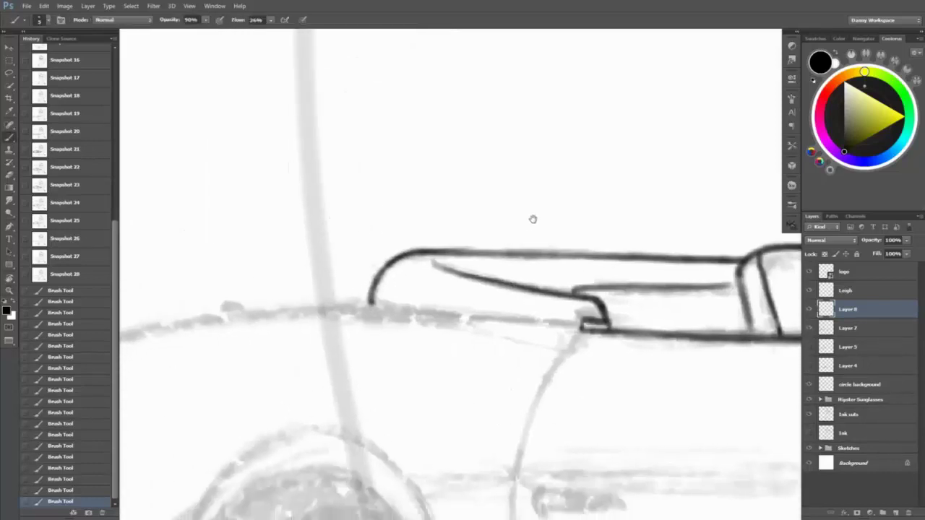
{"action": "mouse_move", "coordinate": [368, 307]}
{"action": "left_mouse_down"}
{"action": "mouse_move", "coordinate": [406, 268]}
{"action": "mouse_move", "coordinate": [490, 253]}
{"action": "left_mouse_up"}
- Ink the rear deck's top line from the folded roof cover back to the tail corner
{"action": "key", "text": "z"}
{"action": "mouse_move", "coordinate": [669, 382]}
{"action": "left_mouse_down"}
{"action": "mouse_move", "coordinate": [283, 347]}
{"action": "mouse_move", "coordinate": [451, 281]}
{"action": "mouse_move", "coordinate": [378, 210]}
{"action": "mouse_move", "coordinate": [428, 96]}
{"action": "mouse_move", "coordinate": [382, 282]}
{"action": "mouse_move", "coordinate": [354, 283]}
{"action": "left_mouse_up"}
{"action": "key", "text": "r"}
{"action": "key", "text": "b"}
{"action": "key", "text": "z"}
{"action": "left_click_drag", "start_coordinate": [423, 149], "coordinate": [394, 282]}
{"action": "mouse_move", "coordinate": [408, 210]}
{"action": "left_mouse_down"}
{"action": "mouse_move", "coordinate": [392, 281]}
{"action": "mouse_move", "coordinate": [378, 275]}
{"action": "mouse_move", "coordinate": [409, 279]}
{"action": "mouse_move", "coordinate": [405, 325]}
{"action": "left_mouse_up"}
{"action": "key", "text": "b"}
{"action": "mouse_move", "coordinate": [402, 273]}
{"action": "left_mouse_down"}
{"action": "mouse_move", "coordinate": [409, 448]}
{"action": "mouse_move", "coordinate": [401, 352]}
{"action": "left_mouse_up"}
- Ink the small knob on the rear deck and the lower edge line of the folded roof cover
{"action": "key", "text": "e"}
{"action": "key", "text": "b"}
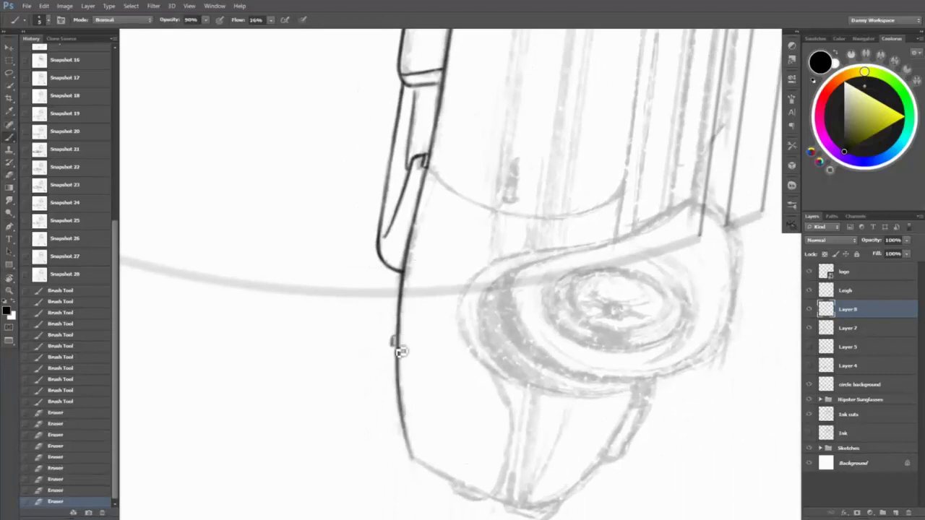
{"action": "key", "text": "e"}
{"action": "key", "text": "b"}
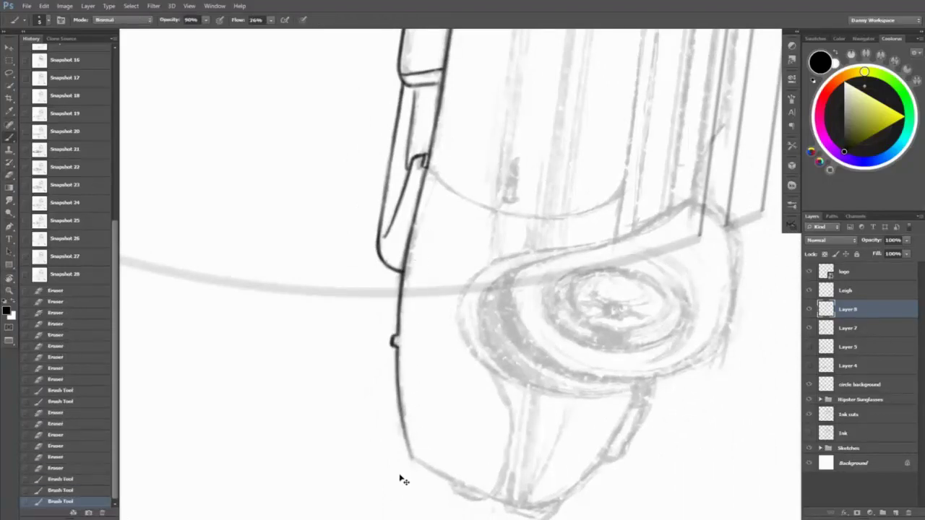
{"action": "left_click_drag", "start_coordinate": [427, 164], "coordinate": [391, 246]}
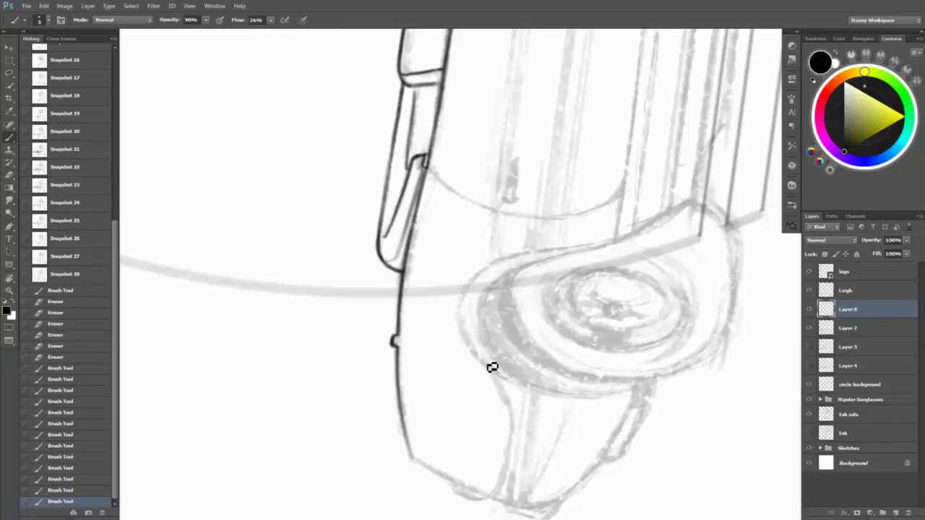
- Check the inked car lines in the wider drawing with the faded sketch layer hidden, and restore its visibility
{"action": "key", "text": "ctrl+minus"}
{"action": "key", "text": "ctrl+minus"}
{"action": "key", "text": "z"}
{"action": "key", "text": "ctrl+minus"}
{"action": "key", "text": "ctrl+plus"}
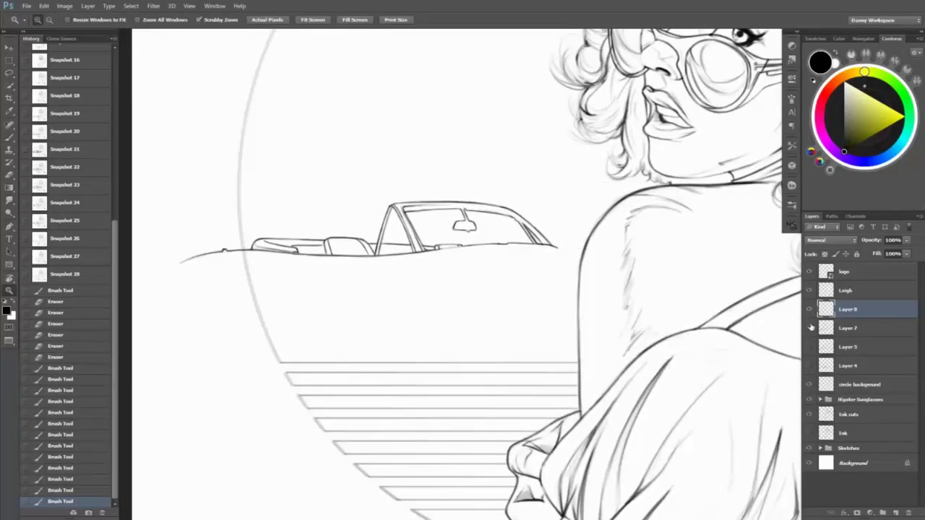
{"action": "left_click", "coordinate": [810, 328]}
- Ink the upper part of the door's curved rear edge and outline the door handle
{"action": "mouse_move", "coordinate": [405, 291]}
{"action": "left_mouse_down"}
{"action": "mouse_move", "coordinate": [407, 300]}
{"action": "mouse_move", "coordinate": [407, 286]}
{"action": "left_mouse_up"}
{"action": "key", "text": "b"}
{"action": "left_click_drag", "start_coordinate": [491, 188], "coordinate": [452, 269]}
{"action": "left_click_drag", "start_coordinate": [484, 207], "coordinate": [449, 312]}
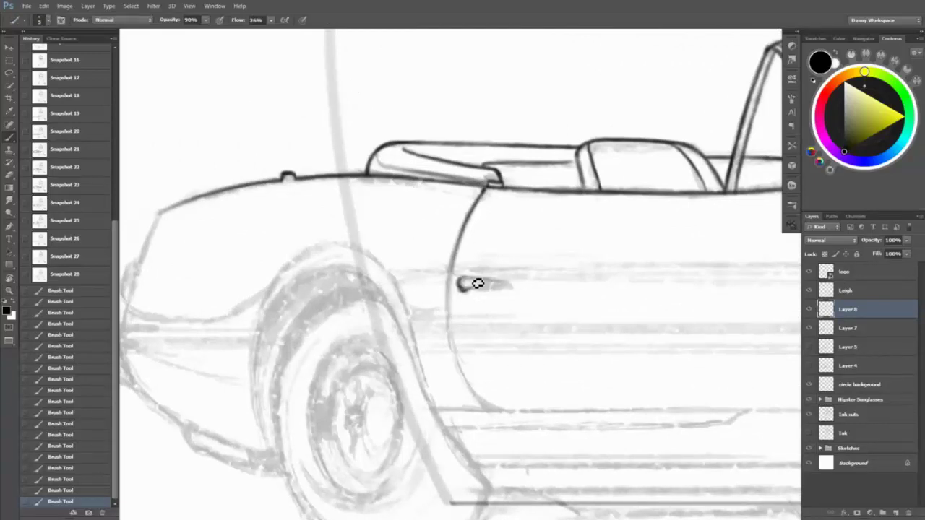
{"action": "key", "text": "e"}
{"action": "left_click_drag", "start_coordinate": [481, 282], "coordinate": [527, 279]}
- Ink the door's rear edge down to its lower corner, thickening the corner and trimming the line with the eraser
{"action": "key", "text": "b"}
{"action": "left_click_drag", "start_coordinate": [450, 322], "coordinate": [492, 411]}
{"action": "left_click_drag", "start_coordinate": [473, 393], "coordinate": [492, 410]}
{"action": "mouse_move", "coordinate": [477, 397]}
{"action": "left_mouse_down"}
{"action": "mouse_move", "coordinate": [492, 410]}
{"action": "mouse_move", "coordinate": [455, 349]}
{"action": "left_mouse_up"}
{"action": "key", "text": "e"}
{"action": "mouse_move", "coordinate": [467, 382]}
{"action": "left_mouse_down"}
{"action": "mouse_move", "coordinate": [440, 293]}
{"action": "mouse_move", "coordinate": [463, 382]}
{"action": "left_mouse_up"}
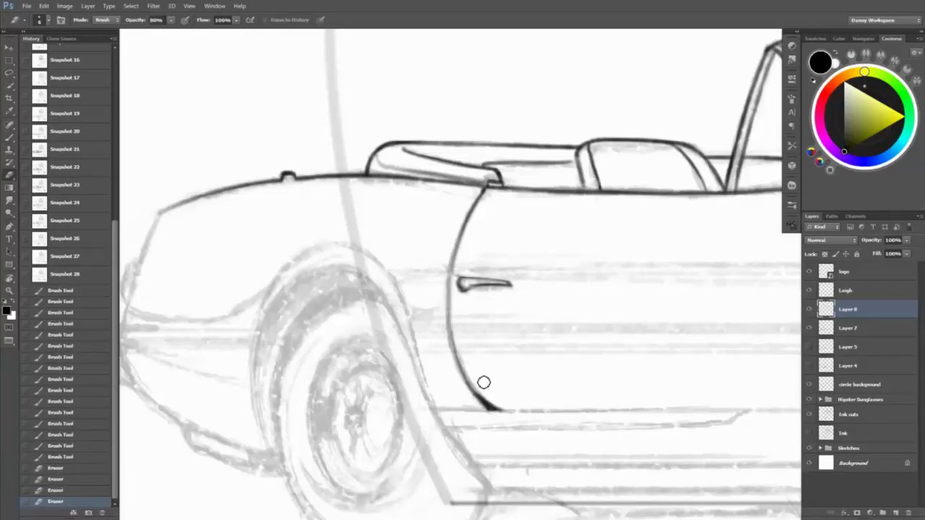
- View more of the car and save a history snapshot
{"action": "key", "text": "z"}
{"action": "left_click", "coordinate": [559, 296], "text": "alt"}
{"action": "left_click", "coordinate": [88, 513]}
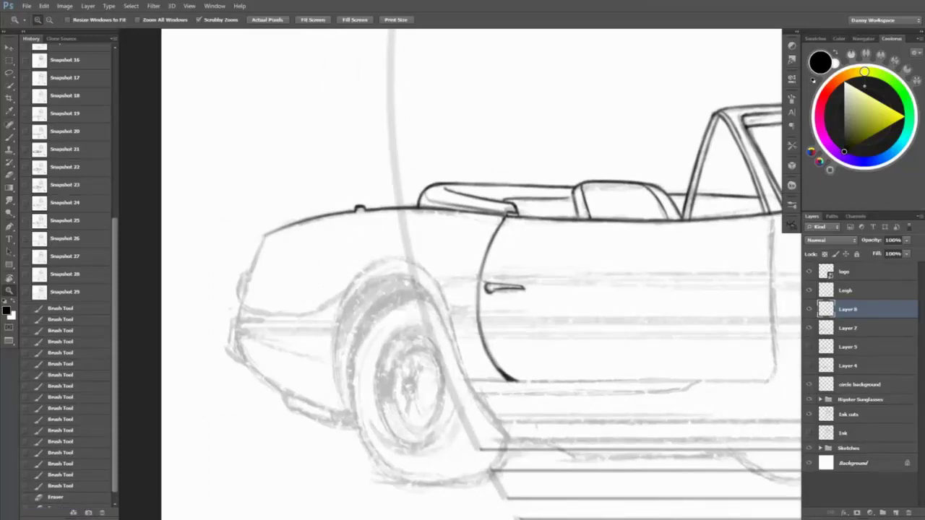
- Trim and smooth the thickened line at the door's lower rear corner
{"action": "left_click", "coordinate": [536, 210]}
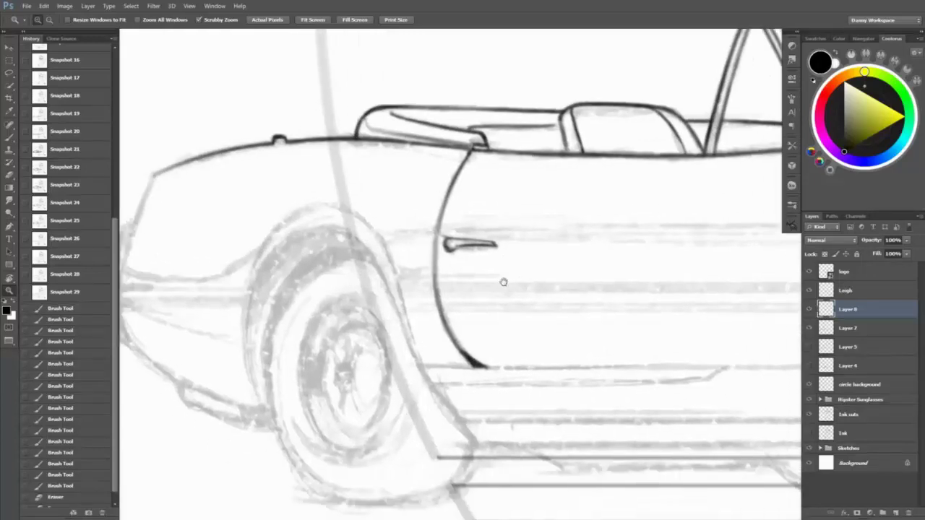
{"action": "key", "text": "e"}
{"action": "left_click_drag", "start_coordinate": [487, 355], "coordinate": [437, 280]}
{"action": "key", "text": "b"}
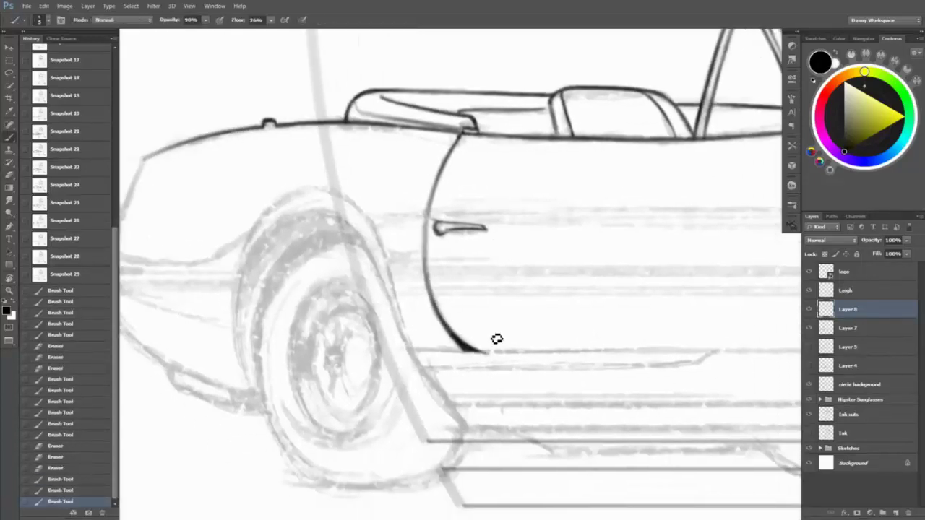
- Ink the rear wheel arch's front edge down to the sill and the short tire edge below it
{"action": "mouse_move", "coordinate": [349, 239]}
{"action": "left_mouse_down"}
{"action": "mouse_move", "coordinate": [364, 240]}
{"action": "mouse_move", "coordinate": [423, 366]}
{"action": "mouse_move", "coordinate": [412, 350]}
{"action": "left_mouse_up"}
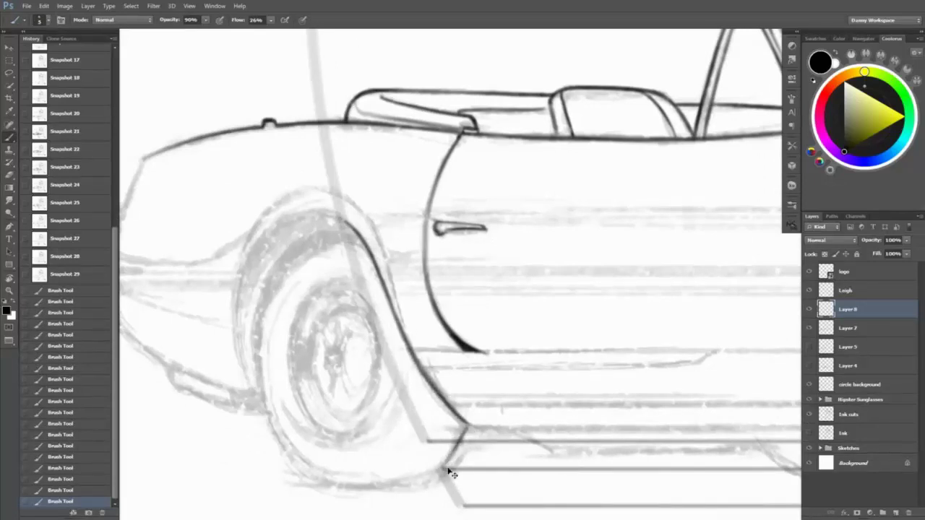
{"action": "key", "text": "ctrl+z"}
{"action": "mouse_move", "coordinate": [440, 441]}
{"action": "left_mouse_down"}
{"action": "mouse_move", "coordinate": [349, 387]}
{"action": "mouse_move", "coordinate": [377, 371]}
{"action": "mouse_move", "coordinate": [366, 413]}
{"action": "left_mouse_up"}
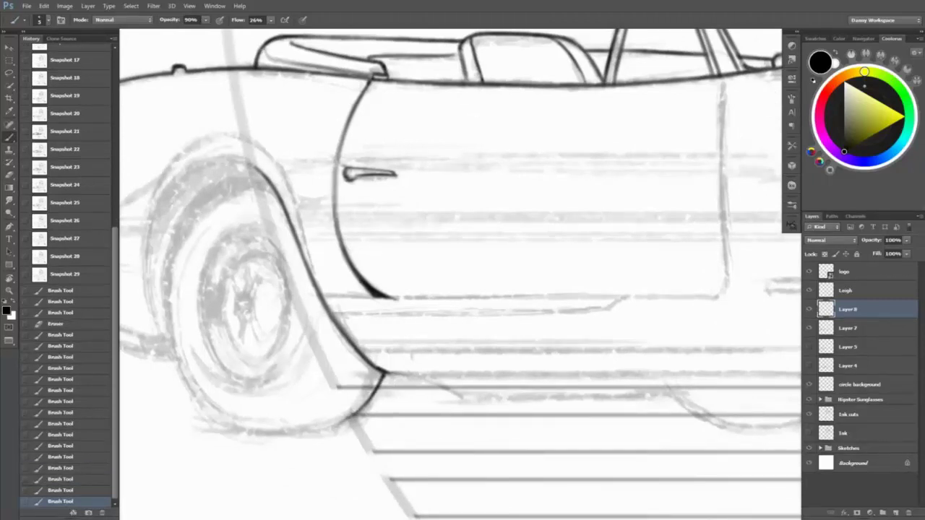
{"action": "left_click_drag", "start_coordinate": [568, 188], "coordinate": [653, 243]}
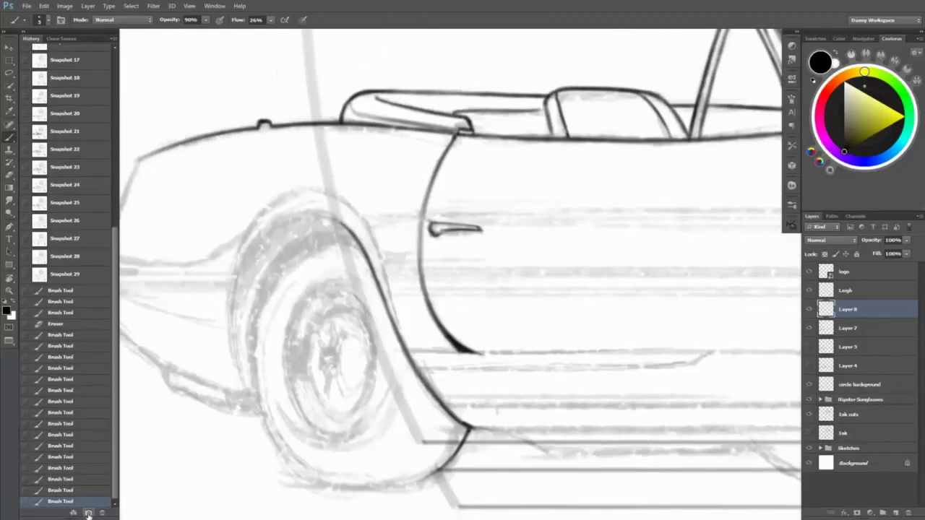
- Ink the rear wheel arch over its top and down its rear side, cleaning the line along its front with the eraser
{"action": "mouse_move", "coordinate": [244, 288]}
{"action": "left_mouse_down"}
{"action": "mouse_move", "coordinate": [258, 403]}
{"action": "mouse_move", "coordinate": [239, 289]}
{"action": "left_mouse_up"}
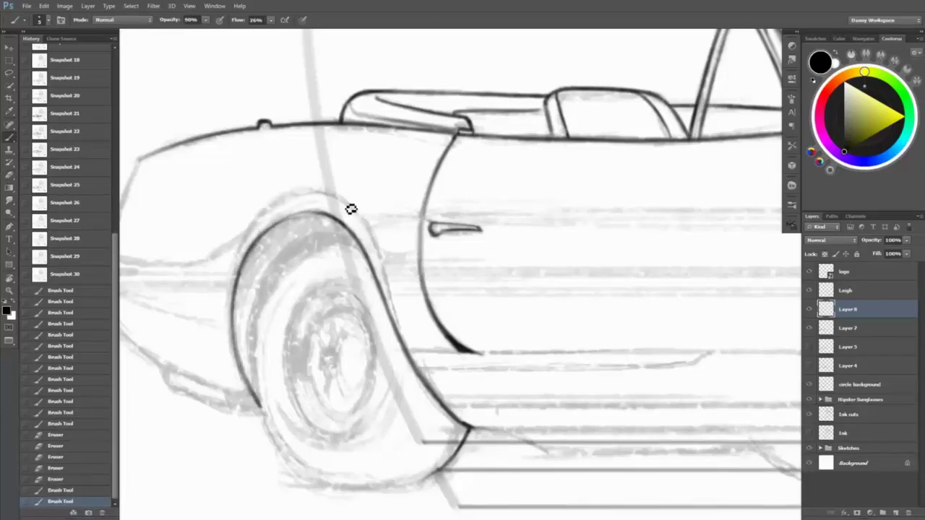
{"action": "key", "text": "e"}
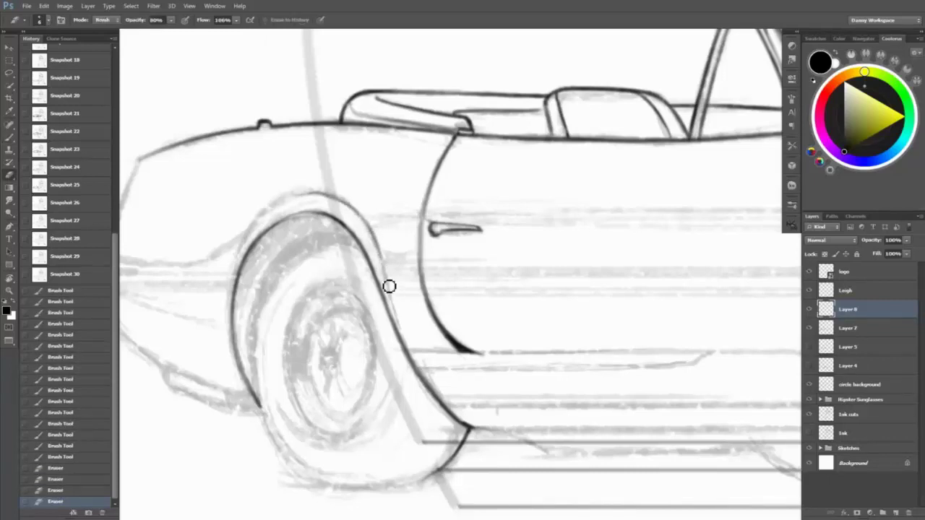
{"action": "left_click_drag", "start_coordinate": [367, 221], "coordinate": [435, 413]}
{"action": "key", "text": "b"}
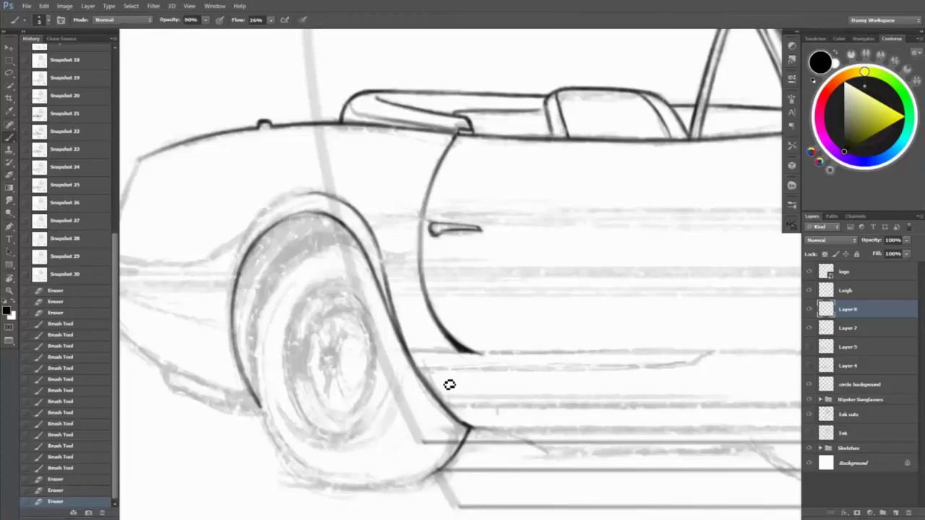
- Ink the outer lip over the top of the rear wheel arch, trimming where it joins the inner arch line
{"action": "mouse_move", "coordinate": [249, 246]}
{"action": "left_mouse_down"}
{"action": "mouse_move", "coordinate": [238, 306]}
{"action": "mouse_move", "coordinate": [297, 203]}
{"action": "mouse_move", "coordinate": [325, 198]}
{"action": "left_mouse_up"}
{"action": "key", "text": "e"}
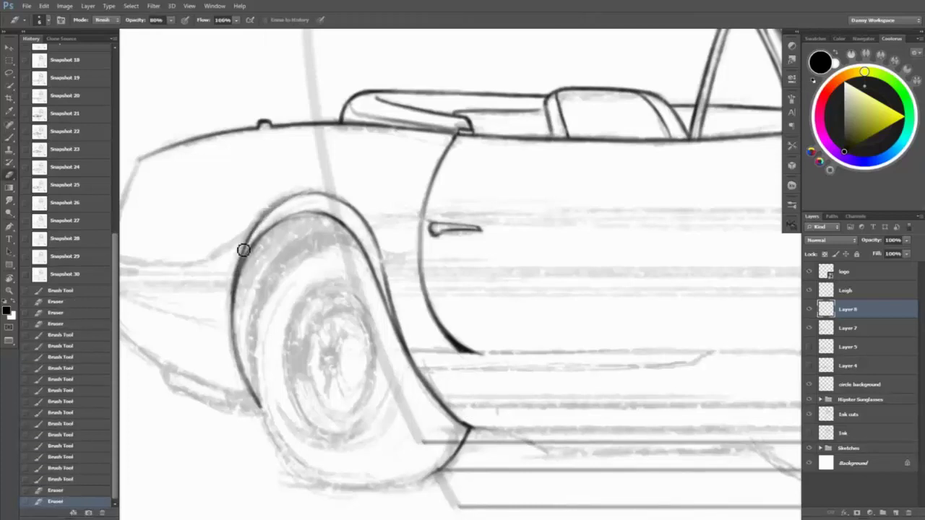
{"action": "key", "text": "b"}
{"action": "mouse_move", "coordinate": [241, 250]}
{"action": "left_mouse_down"}
{"action": "mouse_move", "coordinate": [239, 311]}
{"action": "mouse_move", "coordinate": [256, 395]}
{"action": "mouse_move", "coordinate": [254, 373]}
{"action": "mouse_move", "coordinate": [306, 263]}
{"action": "mouse_move", "coordinate": [271, 272]}
{"action": "mouse_move", "coordinate": [344, 240]}
{"action": "mouse_move", "coordinate": [373, 239]}
{"action": "left_mouse_up"}
{"action": "key", "text": "e"}
{"action": "key", "text": "b"}
- Ink the rear tire's outer edge inside the wheel arch, then check the line art with Layer 7 briefly hidden
{"action": "left_click_drag", "start_coordinate": [266, 282], "coordinate": [257, 367]}
{"action": "mouse_move", "coordinate": [254, 325]}
{"action": "left_mouse_down"}
{"action": "mouse_move", "coordinate": [265, 408]}
{"action": "mouse_move", "coordinate": [266, 380]}
{"action": "left_mouse_up"}
{"action": "key", "text": "ctrl+0"}
{"action": "scroll", "coordinate": [650, 382], "scroll_direction": "up", "scroll_amount": 2}
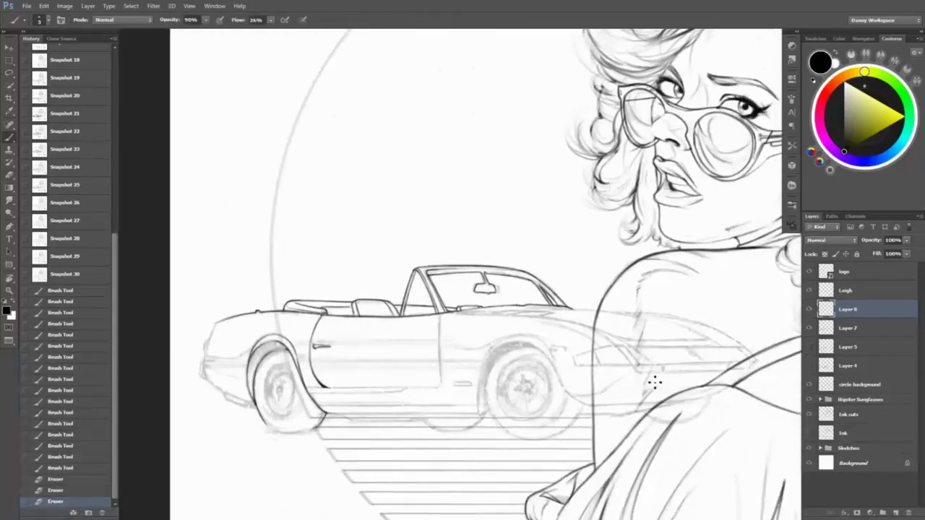
{"action": "left_click", "coordinate": [810, 329]}
{"action": "left_click", "coordinate": [809, 329]}
- Ink the car's rear end from the trunk corner down to the bumper, including the small protruding tail light
{"action": "scroll", "coordinate": [337, 368], "scroll_direction": "up", "scroll_amount": 5}
{"action": "mouse_move", "coordinate": [289, 276]}
{"action": "left_mouse_down"}
{"action": "mouse_move", "coordinate": [302, 237]}
{"action": "mouse_move", "coordinate": [271, 307]}
{"action": "mouse_move", "coordinate": [258, 373]}
{"action": "left_mouse_up"}
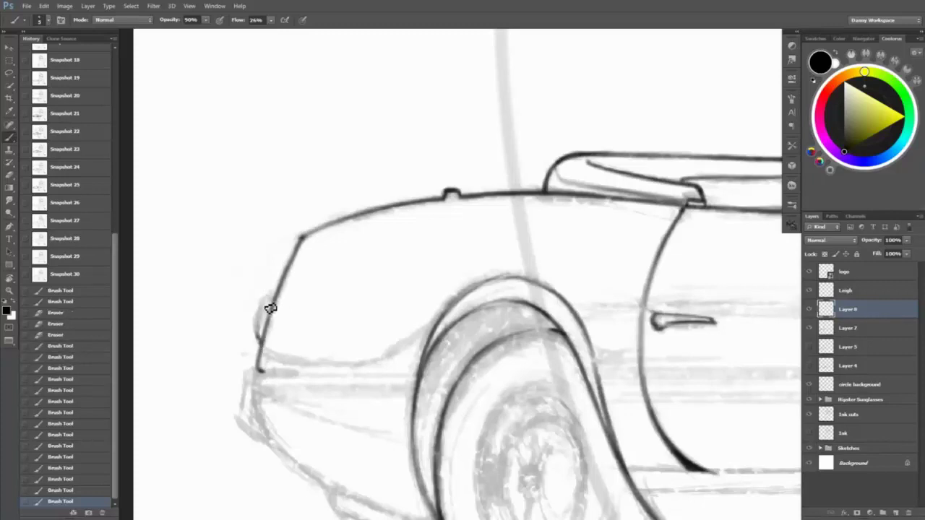
{"action": "left_click_drag", "start_coordinate": [268, 306], "coordinate": [262, 343]}
{"action": "key", "text": "r"}
- Ink the bumper's upper line, the curved rear-quarter crease and the lower rear contour, and save a history snapshot
{"action": "mouse_move", "coordinate": [192, 268]}
{"action": "left_mouse_down"}
{"action": "mouse_move", "coordinate": [223, 196]}
{"action": "mouse_move", "coordinate": [275, 378]}
{"action": "mouse_move", "coordinate": [423, 379]}
{"action": "left_mouse_up"}
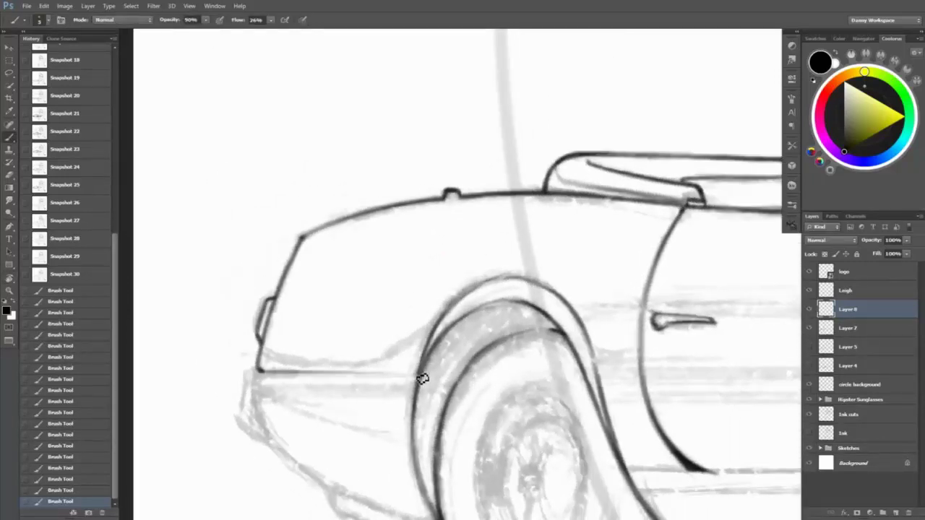
{"action": "mouse_move", "coordinate": [456, 310]}
{"action": "left_mouse_down"}
{"action": "mouse_move", "coordinate": [399, 358]}
{"action": "mouse_move", "coordinate": [275, 348]}
{"action": "left_mouse_up"}
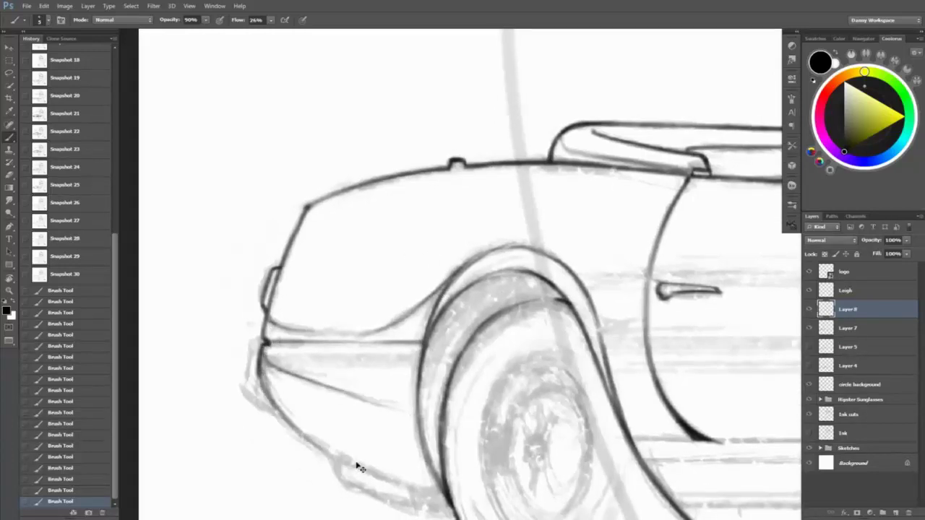
{"action": "key", "text": "z"}
{"action": "left_click_drag", "start_coordinate": [550, 361], "coordinate": [577, 409]}
{"action": "left_click", "coordinate": [91, 512]}
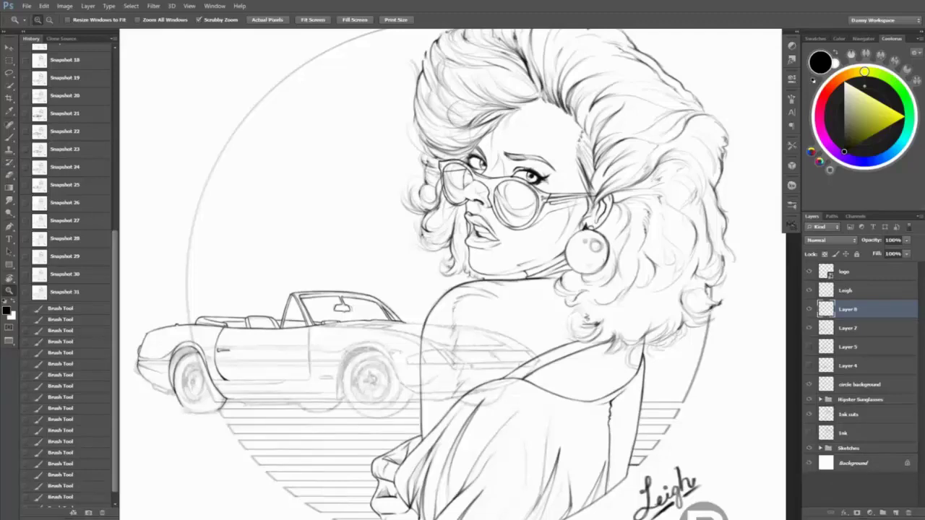
- Clean up the lower rear contour and ink the rear bumper's protruding end and its second horizontal line toward the wheel arch
{"action": "left_click_drag", "start_coordinate": [487, 211], "coordinate": [481, 271]}
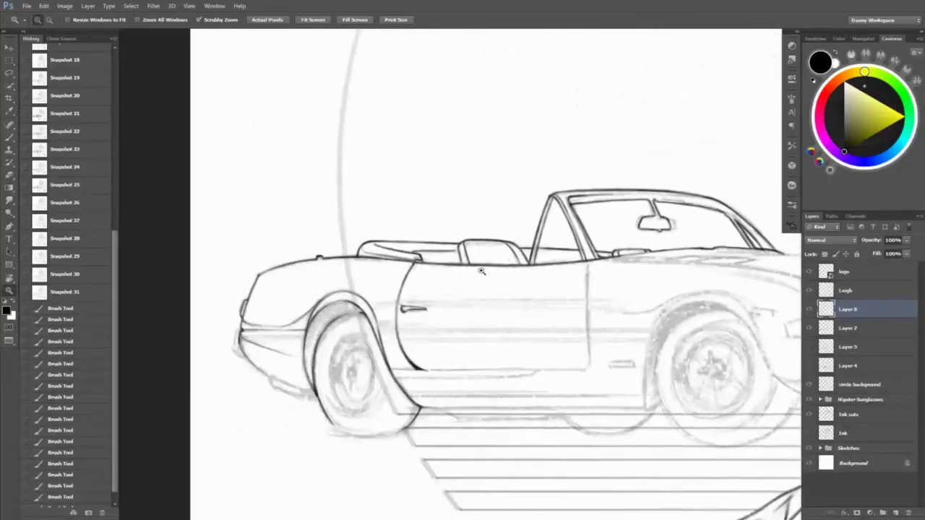
{"action": "left_click_drag", "start_coordinate": [323, 388], "coordinate": [316, 408]}
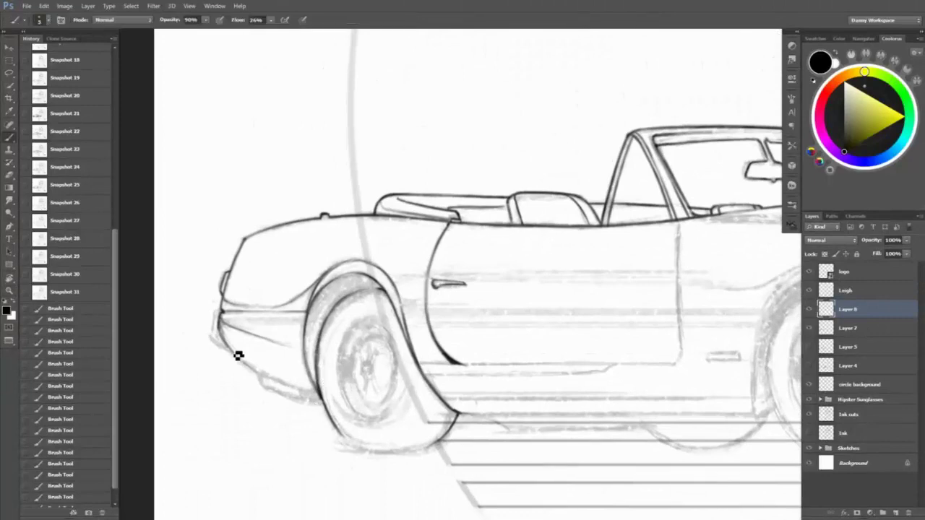
{"action": "left_click", "coordinate": [237, 355]}
{"action": "key", "text": "e"}
{"action": "mouse_move", "coordinate": [190, 253]}
{"action": "left_mouse_down"}
{"action": "mouse_move", "coordinate": [235, 304]}
{"action": "mouse_move", "coordinate": [230, 287]}
{"action": "left_mouse_up"}
{"action": "key", "text": "b"}
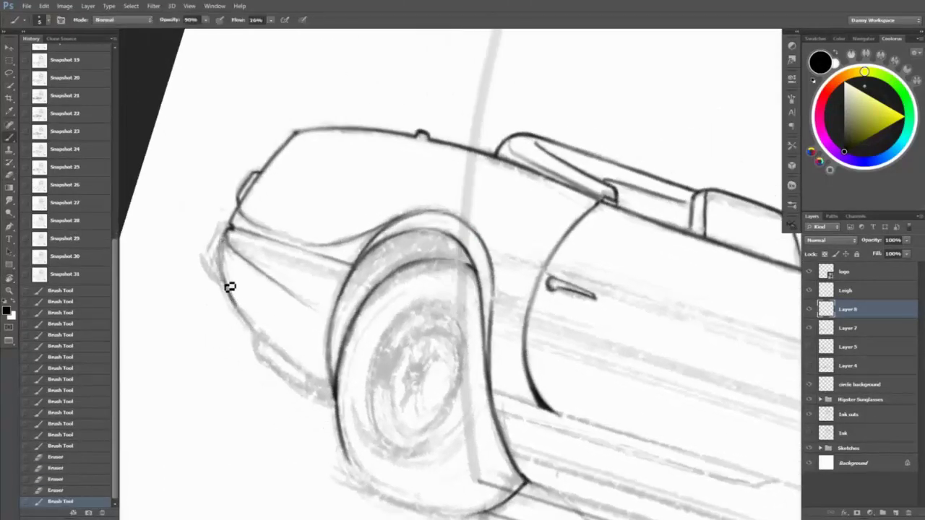
{"action": "left_click_drag", "start_coordinate": [219, 240], "coordinate": [211, 265]}
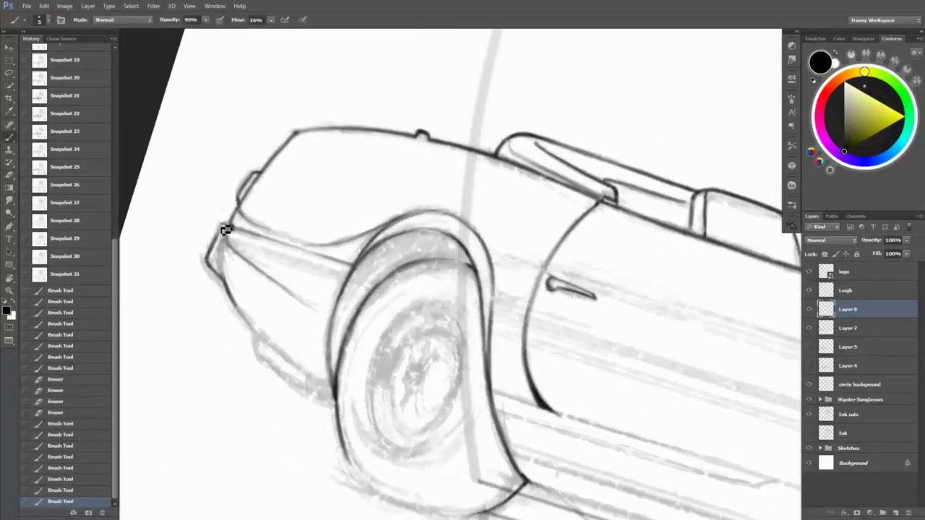
{"action": "mouse_move", "coordinate": [226, 229]}
{"action": "left_mouse_down"}
{"action": "mouse_move", "coordinate": [230, 256]}
{"action": "mouse_move", "coordinate": [308, 283]}
{"action": "left_mouse_up"}
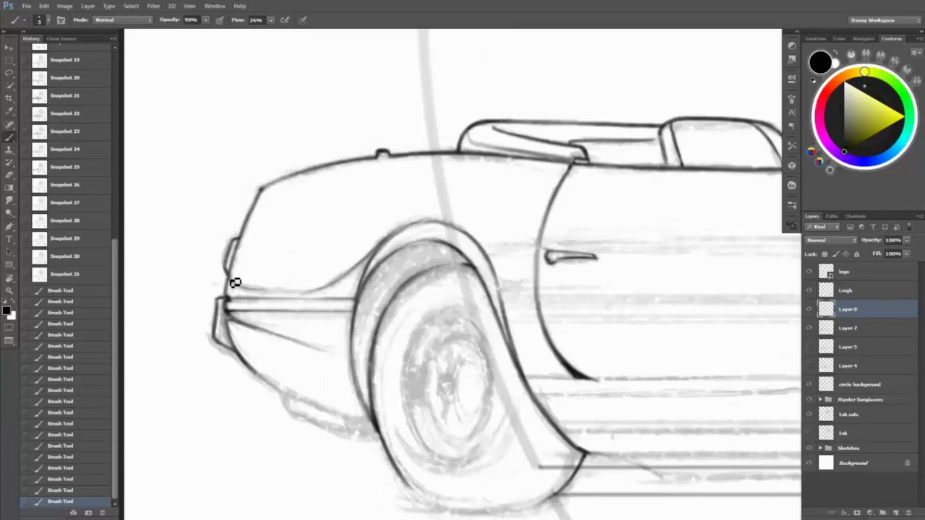
- Ink the rear body's lower edge from below the bumper forward to the rear tire
{"action": "mouse_move", "coordinate": [683, 354]}
{"action": "left_mouse_down"}
{"action": "mouse_move", "coordinate": [665, 354]}
{"action": "mouse_move", "coordinate": [609, 394]}
{"action": "left_mouse_up"}
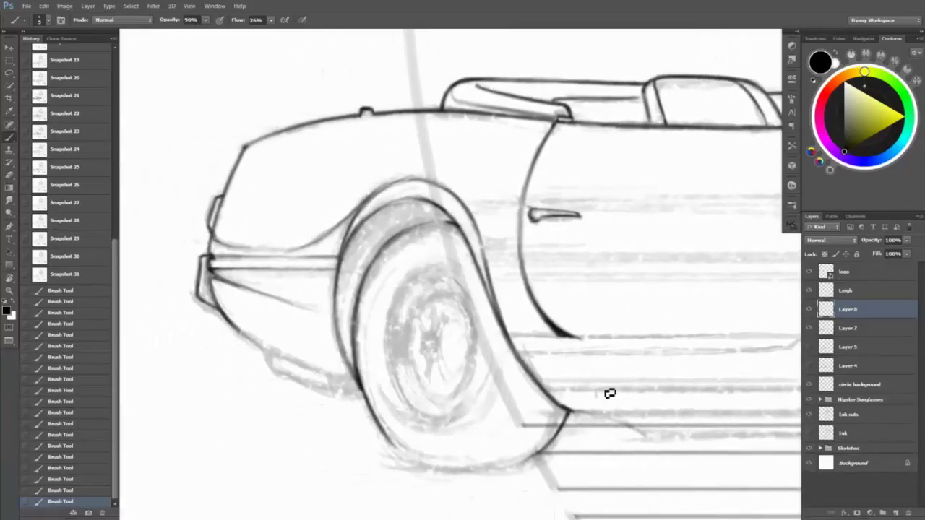
{"action": "left_click_drag", "start_coordinate": [260, 352], "coordinate": [363, 386]}
{"action": "key", "text": "z"}
{"action": "left_click", "coordinate": [275, 347]}
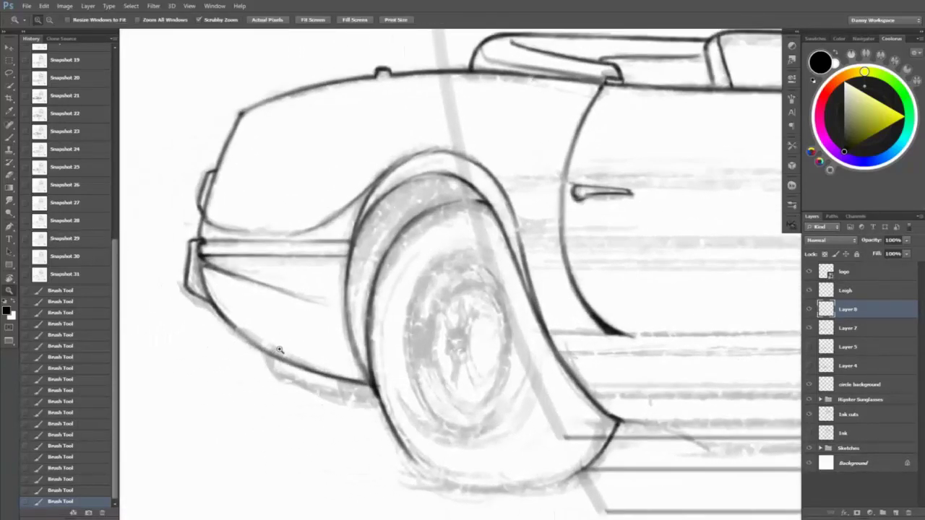
- Ink the narrow piece beneath the rear body, trim its end at the tire, and check the line art with Layer 7 hidden
{"action": "left_click", "coordinate": [271, 265]}
{"action": "key", "text": "b"}
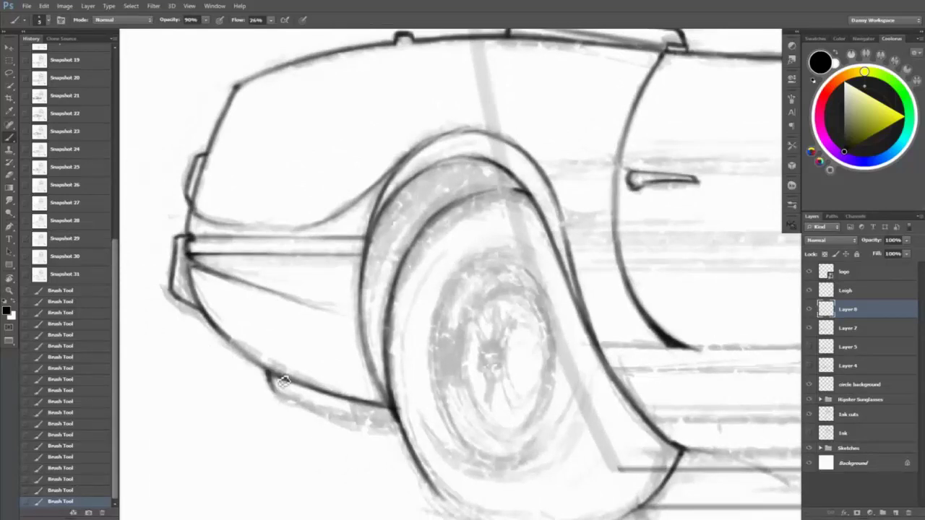
{"action": "mouse_move", "coordinate": [282, 382]}
{"action": "left_mouse_down"}
{"action": "mouse_move", "coordinate": [337, 424]}
{"action": "mouse_move", "coordinate": [362, 426]}
{"action": "left_mouse_up"}
{"action": "left_click_drag", "start_coordinate": [284, 403], "coordinate": [399, 435]}
{"action": "key", "text": "e"}
{"action": "left_click_drag", "start_coordinate": [318, 419], "coordinate": [414, 444]}
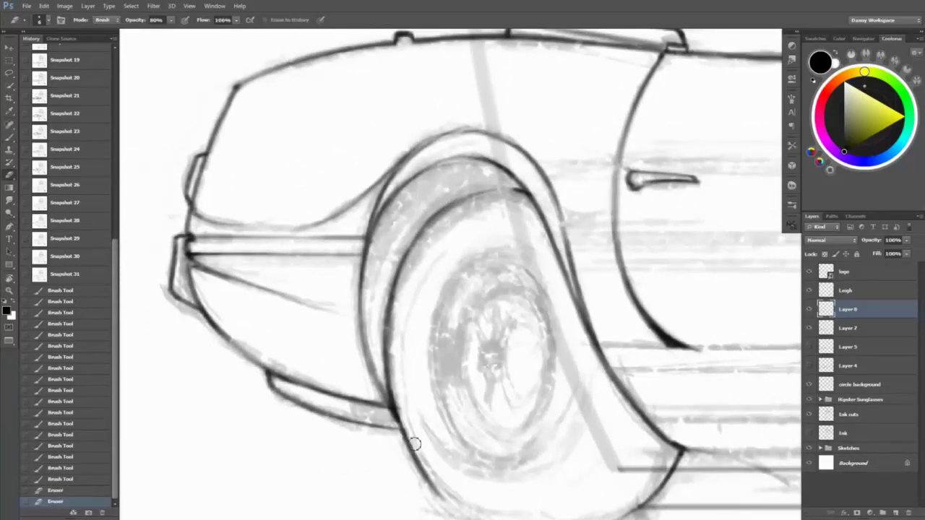
{"action": "key", "text": "b"}
{"action": "left_click_drag", "start_coordinate": [352, 402], "coordinate": [426, 459]}
{"action": "key", "text": "e"}
{"action": "key", "text": "z"}
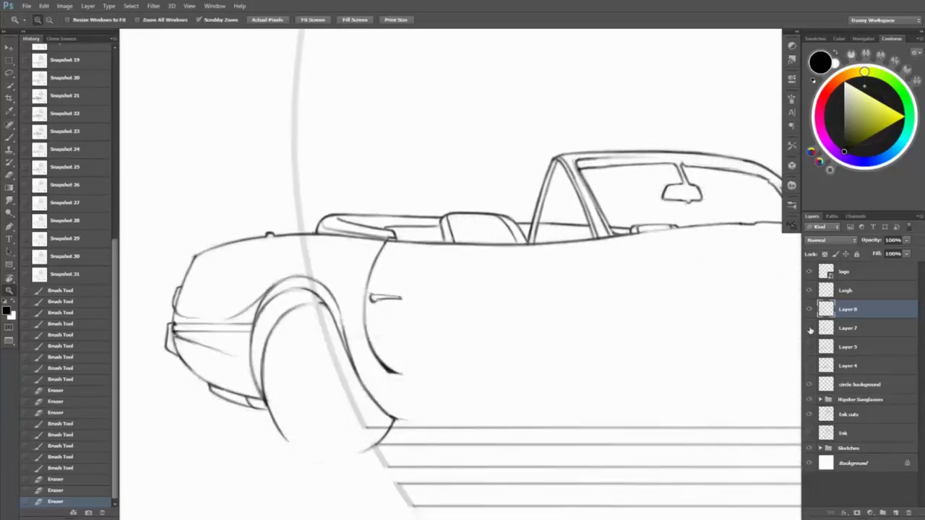
{"action": "key", "text": "ctrl+0"}
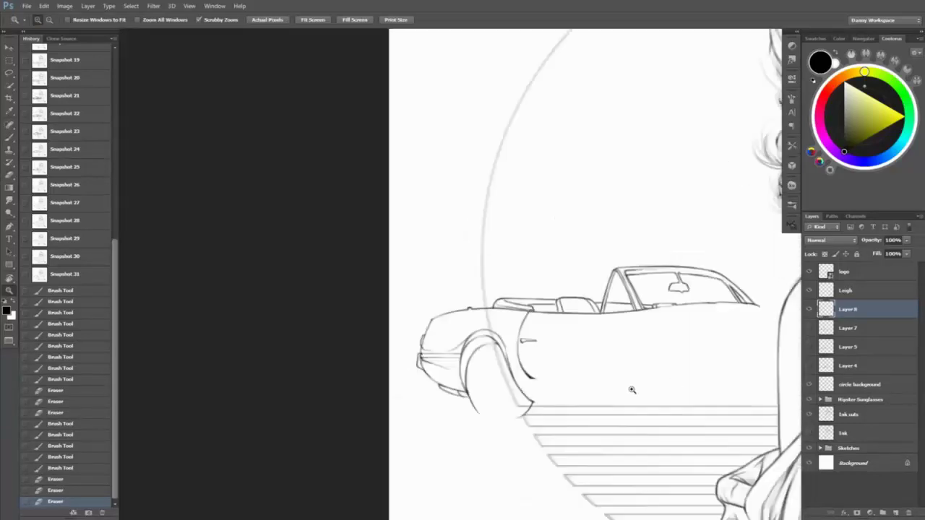
- Show the car sketch again and ink the door's front edge down to its rounded lower corner, refining it with the eraser
{"action": "left_click", "coordinate": [649, 355]}
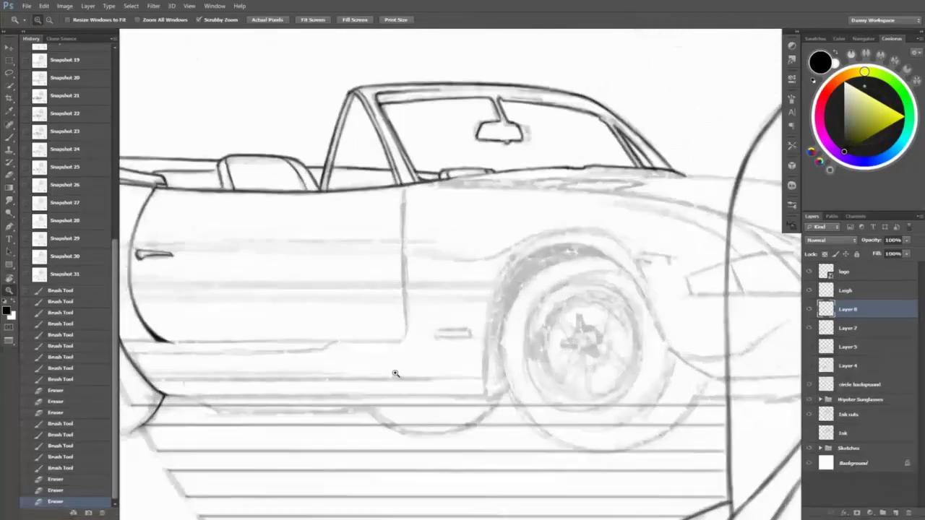
{"action": "key", "text": "b"}
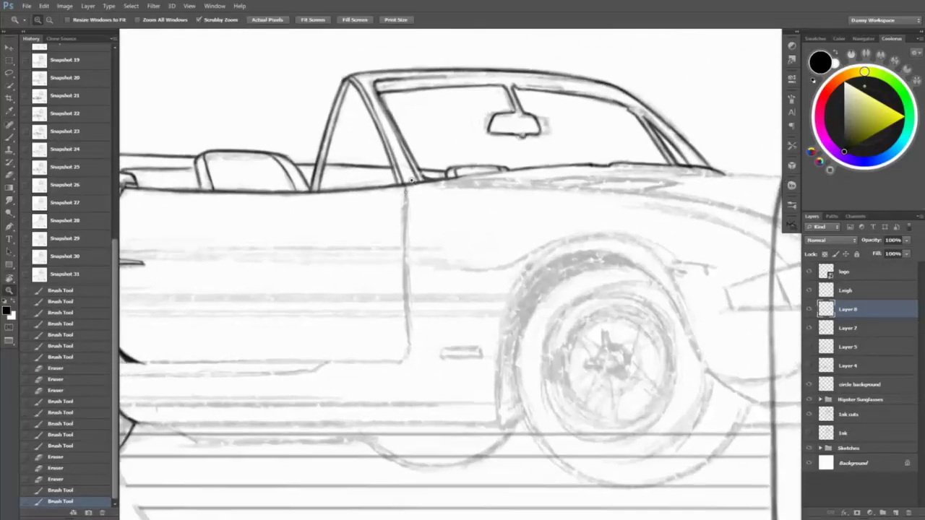
{"action": "mouse_move", "coordinate": [404, 189]}
{"action": "left_mouse_down"}
{"action": "mouse_move", "coordinate": [415, 355]}
{"action": "mouse_move", "coordinate": [412, 333]}
{"action": "left_mouse_up"}
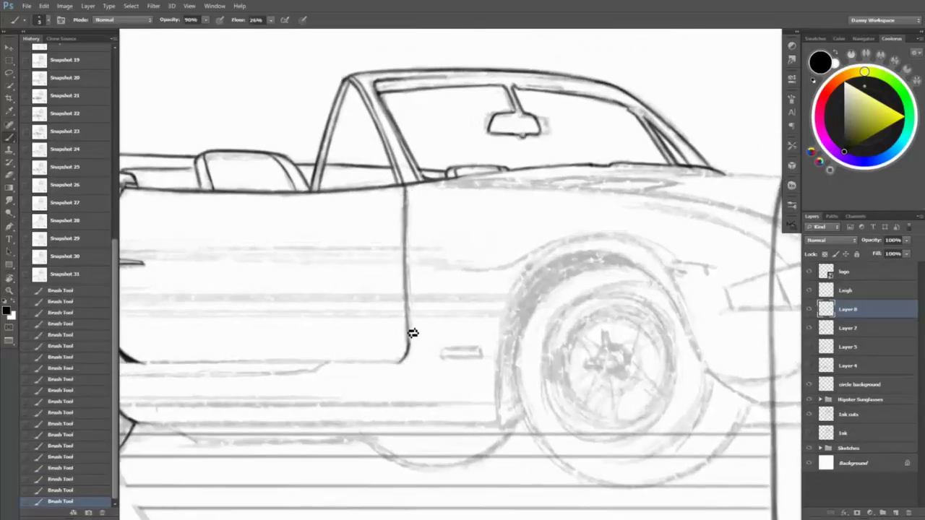
{"action": "key", "text": "e"}
{"action": "left_click_drag", "start_coordinate": [410, 236], "coordinate": [419, 325]}
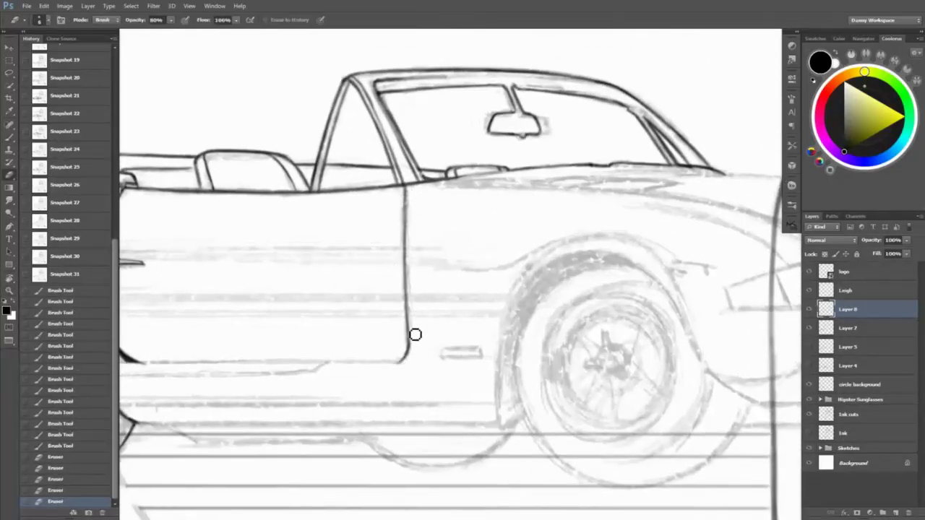
{"action": "key", "text": "b"}
{"action": "left_click_drag", "start_coordinate": [417, 265], "coordinate": [420, 332]}
- Ink the horizontal body crease from the rear wheel arch across the door toward the front fender
{"action": "left_click_drag", "start_coordinate": [367, 157], "coordinate": [580, 198]}
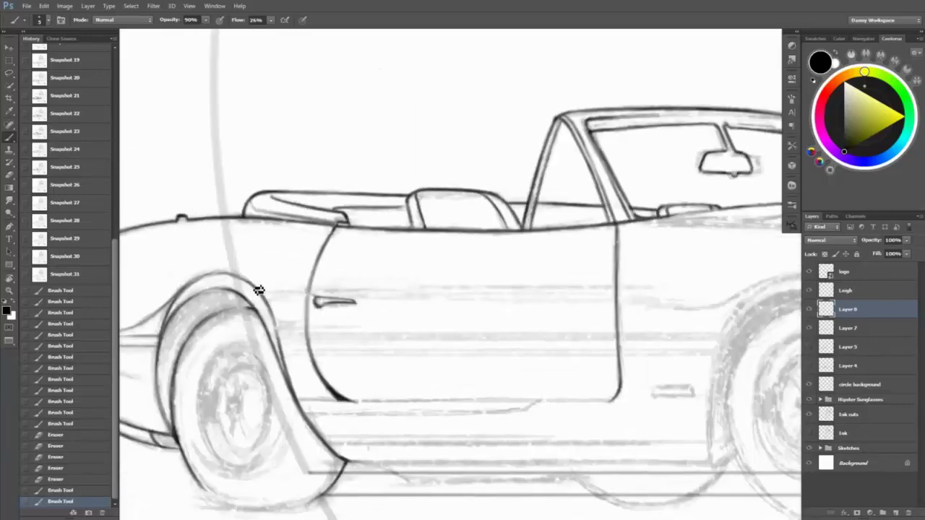
{"action": "mouse_move", "coordinate": [264, 300]}
{"action": "left_mouse_down"}
{"action": "mouse_move", "coordinate": [366, 286]}
{"action": "mouse_move", "coordinate": [504, 293]}
{"action": "left_mouse_up"}
{"action": "mouse_move", "coordinate": [611, 285]}
{"action": "left_mouse_down"}
{"action": "mouse_move", "coordinate": [750, 282]}
{"action": "mouse_move", "coordinate": [624, 289]}
{"action": "left_mouse_up"}
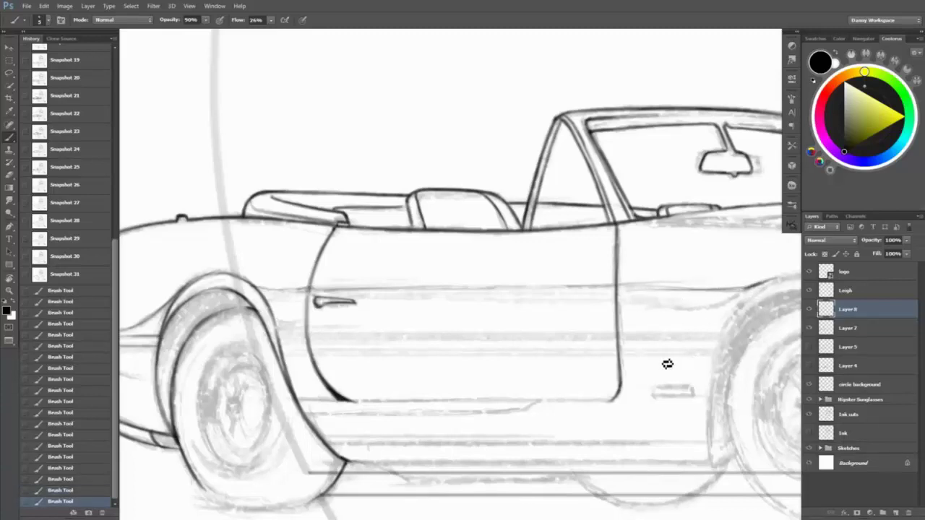
- Ink the door's bottom edge and extend the line back to the rear wheel arch
{"action": "mouse_move", "coordinate": [387, 415]}
{"action": "left_mouse_down"}
{"action": "mouse_move", "coordinate": [403, 372]}
{"action": "mouse_move", "coordinate": [477, 405]}
{"action": "left_mouse_up"}
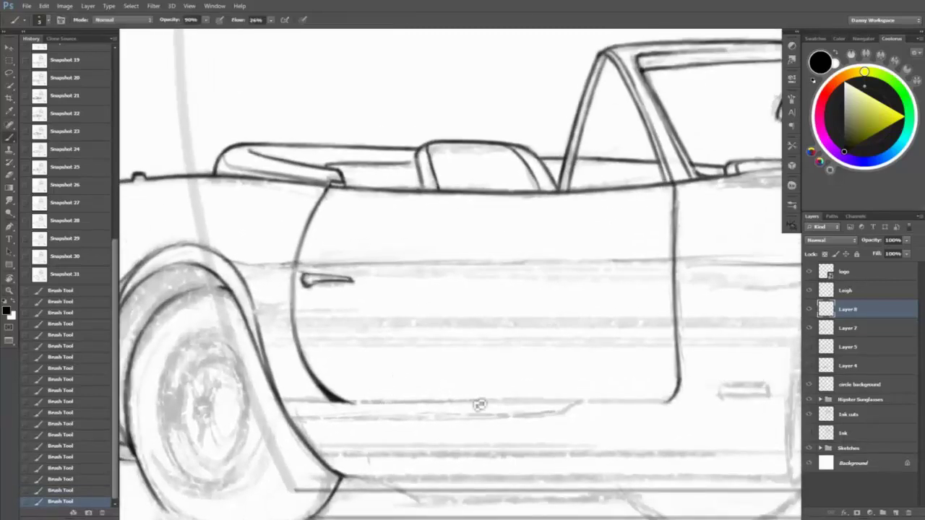
{"action": "left_click_drag", "start_coordinate": [556, 410], "coordinate": [344, 405]}
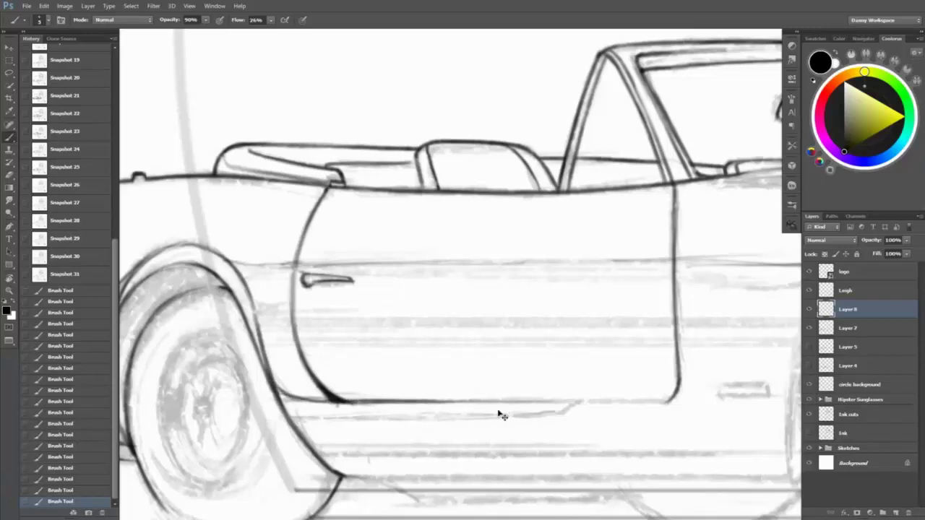
{"action": "mouse_move", "coordinate": [503, 417]}
{"action": "left_mouse_down"}
{"action": "mouse_move", "coordinate": [524, 320]}
{"action": "mouse_move", "coordinate": [542, 328]}
{"action": "mouse_move", "coordinate": [317, 411]}
{"action": "left_mouse_up"}
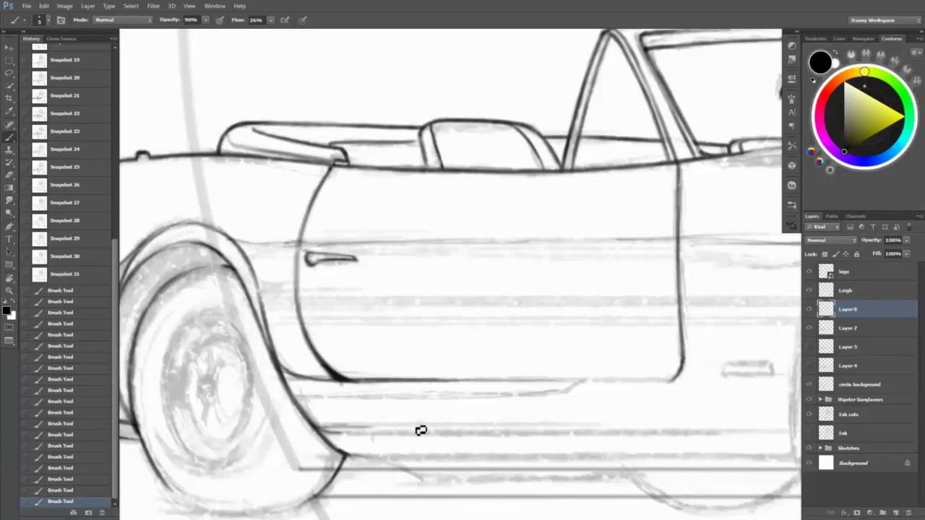
- Ink the two long parallel sill lines below the door from the rear wheel arch toward the front wheel
{"action": "left_click_drag", "start_coordinate": [324, 412], "coordinate": [637, 425]}
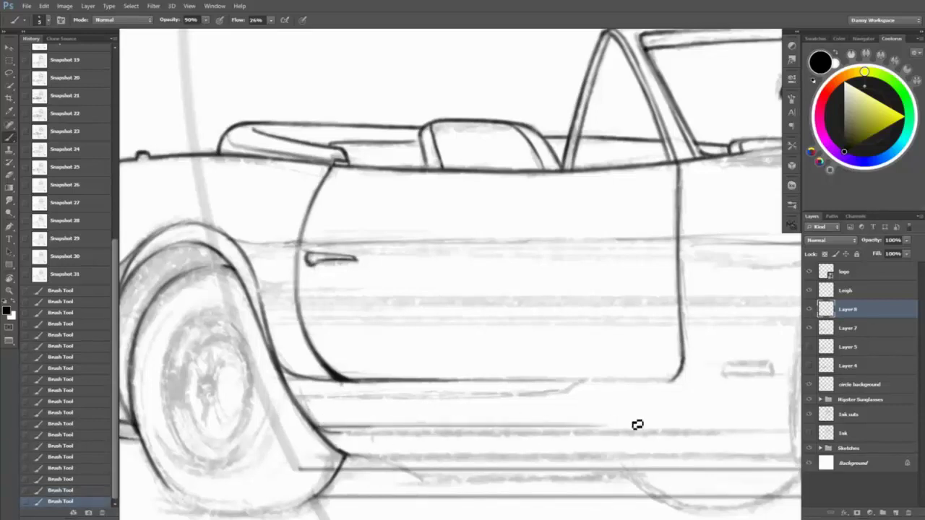
{"action": "left_click_drag", "start_coordinate": [379, 424], "coordinate": [752, 432]}
{"action": "mouse_move", "coordinate": [331, 434]}
{"action": "left_mouse_down"}
{"action": "mouse_move", "coordinate": [753, 437]}
{"action": "mouse_move", "coordinate": [562, 331]}
{"action": "mouse_move", "coordinate": [566, 319]}
{"action": "left_mouse_up"}
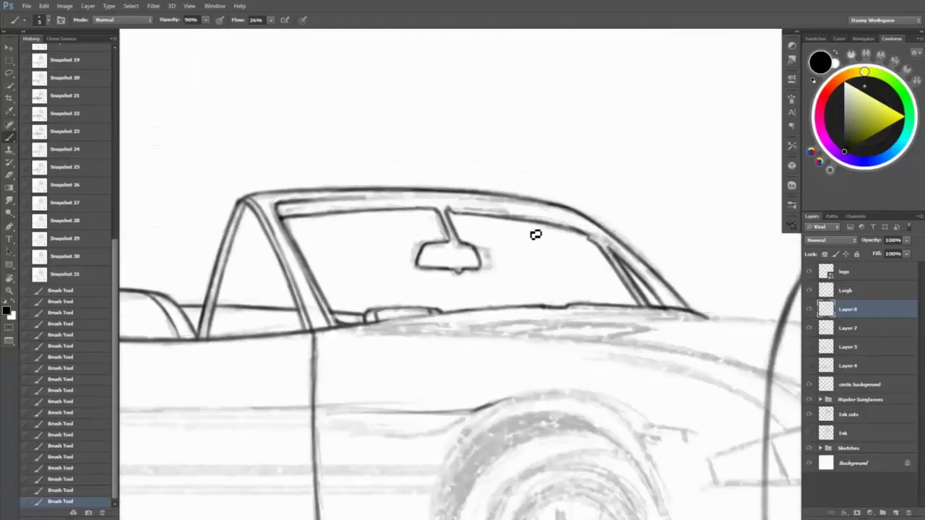
- Trim the inked hood line at the windshield's base with the eraser and touch up the door's front edge
{"action": "key", "text": "e"}
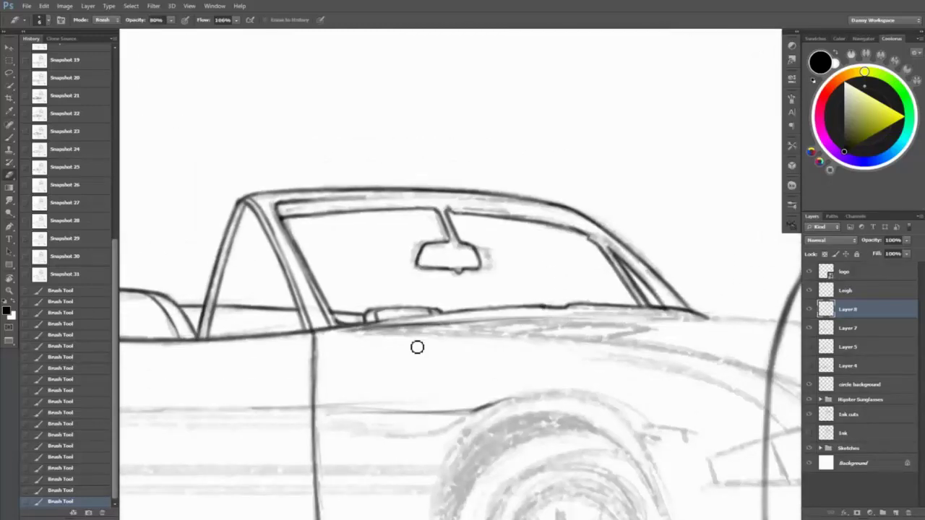
{"action": "mouse_move", "coordinate": [417, 347]}
{"action": "left_mouse_down"}
{"action": "mouse_move", "coordinate": [512, 329]}
{"action": "mouse_move", "coordinate": [414, 335]}
{"action": "mouse_move", "coordinate": [477, 333]}
{"action": "left_mouse_up"}
{"action": "key", "text": "b"}
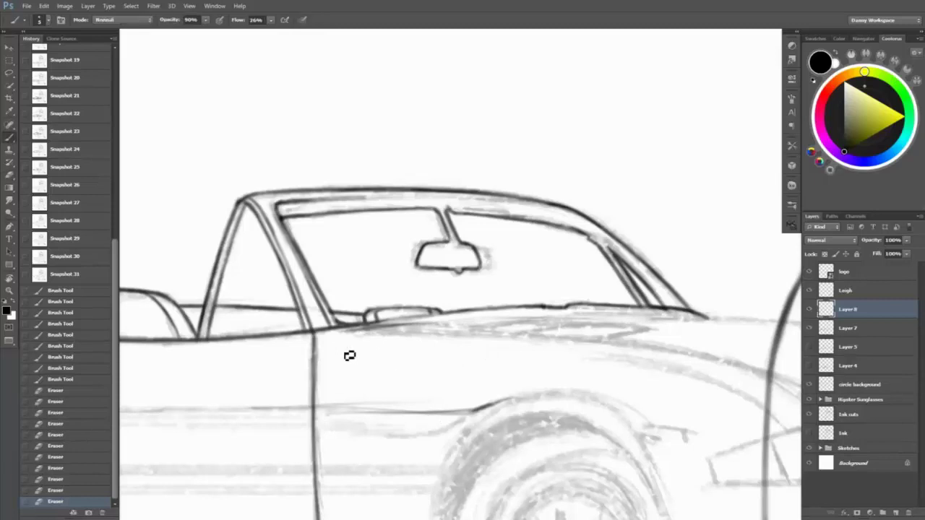
{"action": "left_click_drag", "start_coordinate": [319, 340], "coordinate": [317, 449]}
- Ink the inner curve of the front wheel arch, clean it up with the eraser and save a history snapshot
{"action": "left_click_drag", "start_coordinate": [587, 484], "coordinate": [504, 289]}
{"action": "mouse_move", "coordinate": [367, 313]}
{"action": "left_mouse_down"}
{"action": "mouse_move", "coordinate": [355, 403]}
{"action": "mouse_move", "coordinate": [357, 371]}
{"action": "left_mouse_up"}
{"action": "left_click_drag", "start_coordinate": [392, 271], "coordinate": [372, 322]}
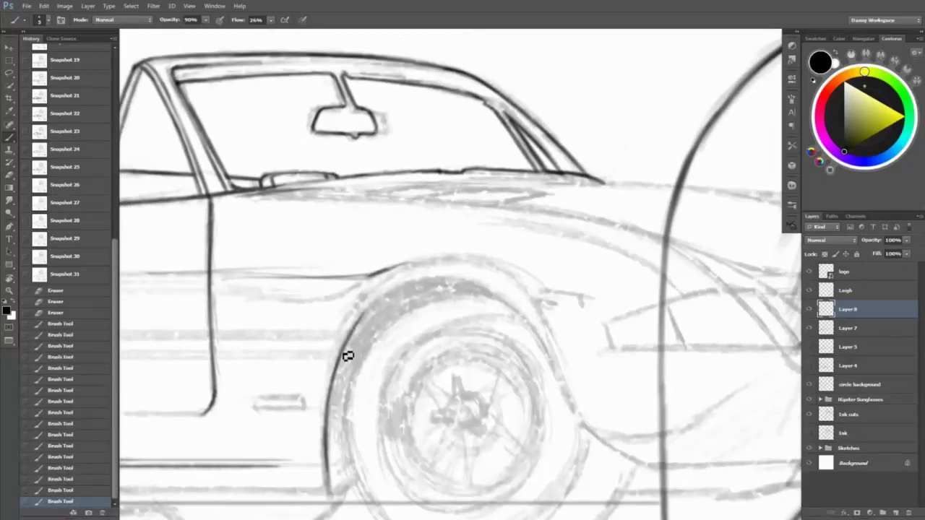
{"action": "mouse_move", "coordinate": [348, 356]}
{"action": "left_mouse_down"}
{"action": "mouse_move", "coordinate": [415, 291]}
{"action": "mouse_move", "coordinate": [443, 283]}
{"action": "left_mouse_up"}
{"action": "mouse_move", "coordinate": [350, 354]}
{"action": "left_mouse_down"}
{"action": "mouse_move", "coordinate": [430, 289]}
{"action": "mouse_move", "coordinate": [496, 294]}
{"action": "mouse_move", "coordinate": [532, 324]}
{"action": "left_mouse_up"}
{"action": "key", "text": "e"}
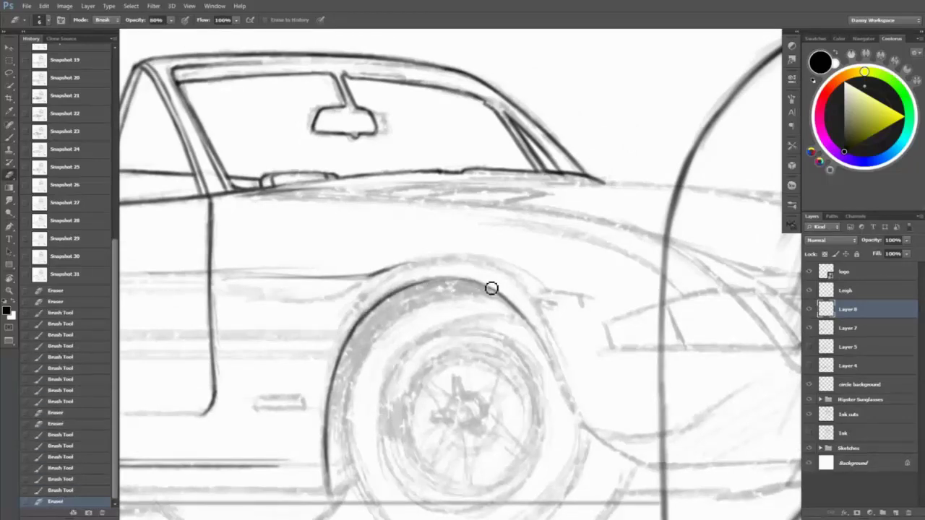
{"action": "key", "text": "z"}
{"action": "left_click_drag", "start_coordinate": [593, 295], "coordinate": [434, 293]}
{"action": "left_click", "coordinate": [89, 513]}
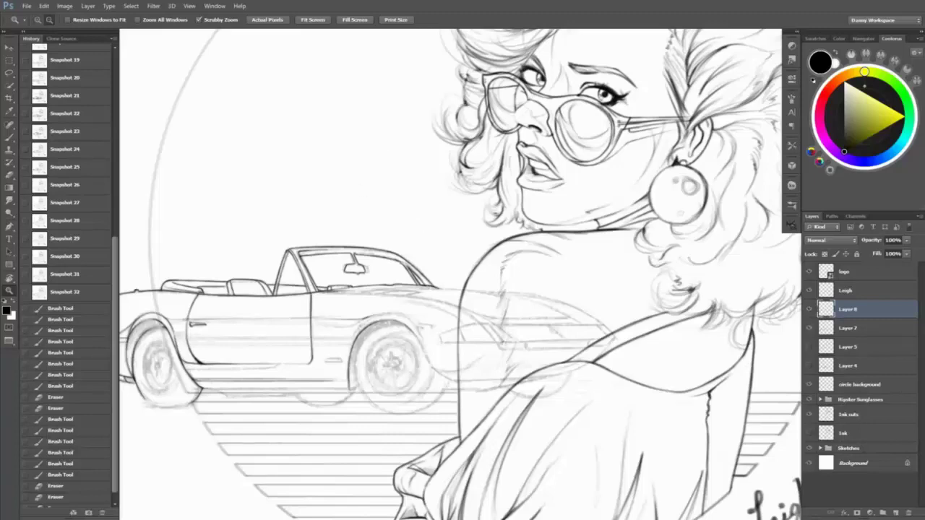
- Ink the second line beneath the door's bottom edge, from the rear wheel arch to the door's front lower corner
{"action": "mouse_move", "coordinate": [523, 289]}
{"action": "left_mouse_down"}
{"action": "mouse_move", "coordinate": [494, 318]}
{"action": "mouse_move", "coordinate": [521, 321]}
{"action": "mouse_move", "coordinate": [619, 299]}
{"action": "mouse_move", "coordinate": [378, 341]}
{"action": "left_mouse_up"}
{"action": "left_click_drag", "start_coordinate": [362, 420], "coordinate": [254, 417]}
{"action": "left_click_drag", "start_coordinate": [276, 413], "coordinate": [364, 415]}
{"action": "mouse_move", "coordinate": [279, 433]}
{"action": "left_mouse_down"}
{"action": "mouse_move", "coordinate": [440, 395]}
{"action": "mouse_move", "coordinate": [449, 381]}
{"action": "left_mouse_up"}
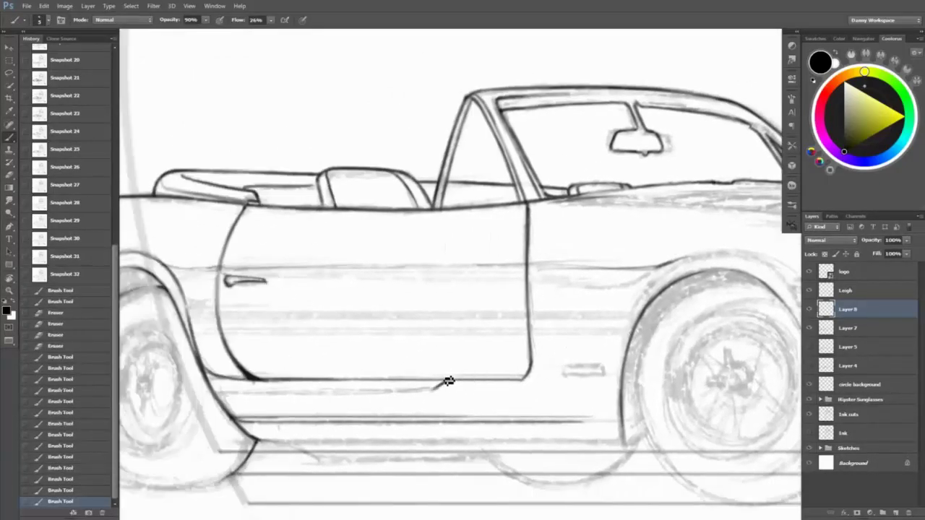
{"action": "mouse_move", "coordinate": [373, 282]}
{"action": "left_mouse_down"}
{"action": "mouse_move", "coordinate": [657, 372]}
{"action": "mouse_move", "coordinate": [609, 383]}
{"action": "left_mouse_up"}
{"action": "key", "text": "e"}
{"action": "mouse_move", "coordinate": [692, 378]}
{"action": "left_mouse_down"}
{"action": "mouse_move", "coordinate": [636, 375]}
{"action": "mouse_move", "coordinate": [676, 388]}
{"action": "mouse_move", "coordinate": [547, 394]}
{"action": "left_mouse_up"}
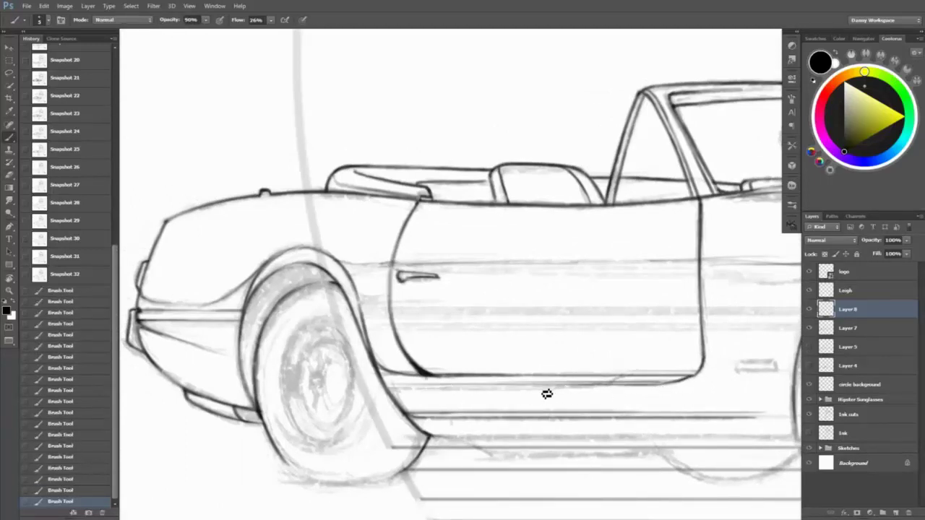
{"action": "mouse_move", "coordinate": [644, 388]}
{"action": "left_mouse_down"}
{"action": "mouse_move", "coordinate": [399, 392]}
{"action": "mouse_move", "coordinate": [661, 387]}
{"action": "left_mouse_up"}
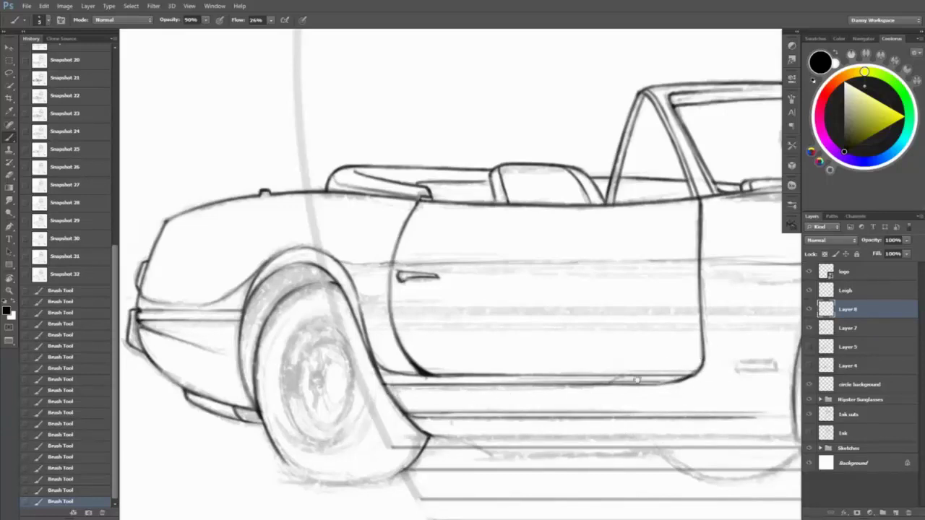
{"action": "mouse_move", "coordinate": [637, 380]}
{"action": "left_mouse_down"}
{"action": "mouse_move", "coordinate": [674, 378]}
{"action": "mouse_move", "coordinate": [638, 398]}
{"action": "mouse_move", "coordinate": [559, 357]}
{"action": "mouse_move", "coordinate": [688, 354]}
{"action": "left_mouse_up"}
{"action": "mouse_move", "coordinate": [492, 363]}
{"action": "left_mouse_down"}
{"action": "mouse_move", "coordinate": [682, 361]}
{"action": "mouse_move", "coordinate": [229, 364]}
{"action": "mouse_move", "coordinate": [388, 376]}
{"action": "left_mouse_up"}
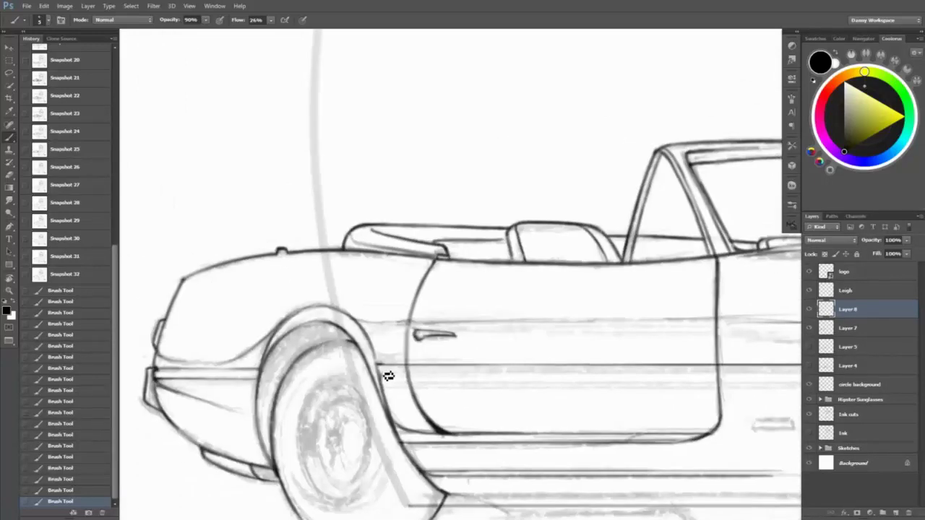
{"action": "key", "text": "e"}
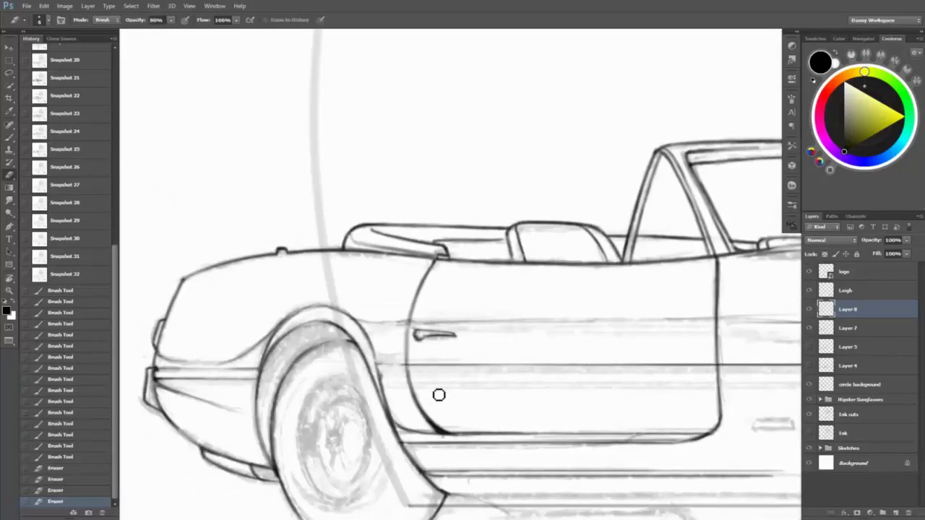
{"action": "key", "text": "ctrl+alt+z"}
{"action": "key", "text": "ctrl+alt+z"}
{"action": "key", "text": "ctrl+alt+z"}
{"action": "key", "text": "ctrl+alt+z"}
{"action": "key", "text": "ctrl+alt+z"}
{"action": "key", "text": "ctrl+alt+z"}
{"action": "key", "text": "ctrl+alt+z"}
{"action": "key", "text": "ctrl+alt+z"}
{"action": "key", "text": "ctrl+alt+z"}
{"action": "key", "text": "ctrl+alt+z"}
{"action": "key", "text": "ctrl+alt+z"}
{"action": "key", "text": "ctrl+alt+z"}
- Ink the upper side trim line from the rear wheel arch across the door to the front wheel arch, plus the small lock below the handle
{"action": "mouse_move", "coordinate": [439, 393]}
{"action": "left_mouse_down"}
{"action": "mouse_move", "coordinate": [439, 401]}
{"action": "mouse_move", "coordinate": [306, 361]}
{"action": "left_mouse_up"}
{"action": "key", "text": "b"}
{"action": "left_click_drag", "start_coordinate": [241, 362], "coordinate": [605, 355]}
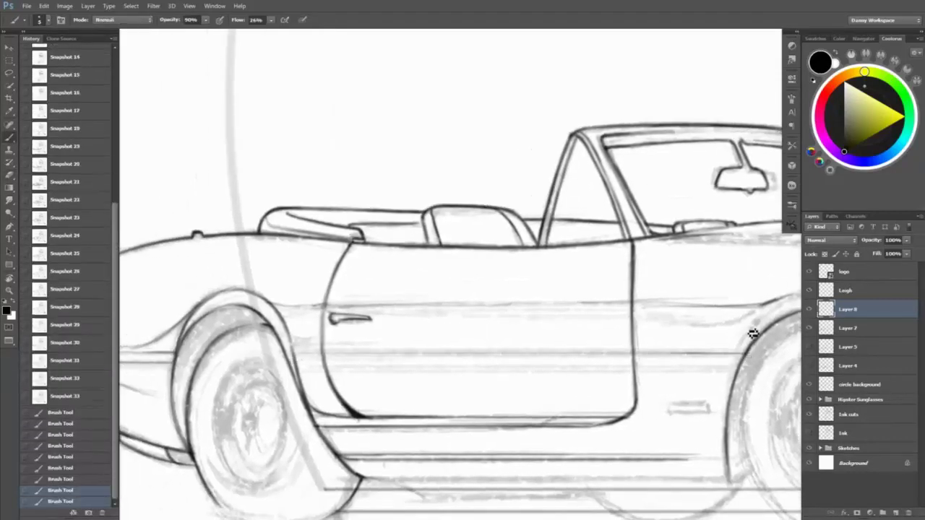
{"action": "left_click_drag", "start_coordinate": [743, 354], "coordinate": [480, 354]}
- Ink a second trim line just below and parallel to the first, running between the two wheel arches
{"action": "left_click_drag", "start_coordinate": [278, 361], "coordinate": [492, 376]}
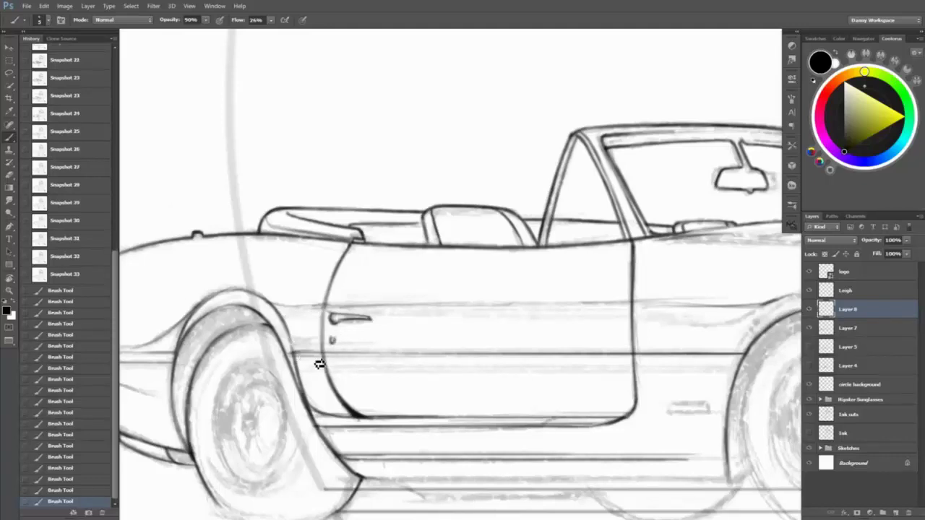
{"action": "key", "text": "ctrl+alt+z"}
{"action": "key", "text": "ctrl+alt+z"}
{"action": "left_click_drag", "start_coordinate": [293, 361], "coordinate": [578, 361]}
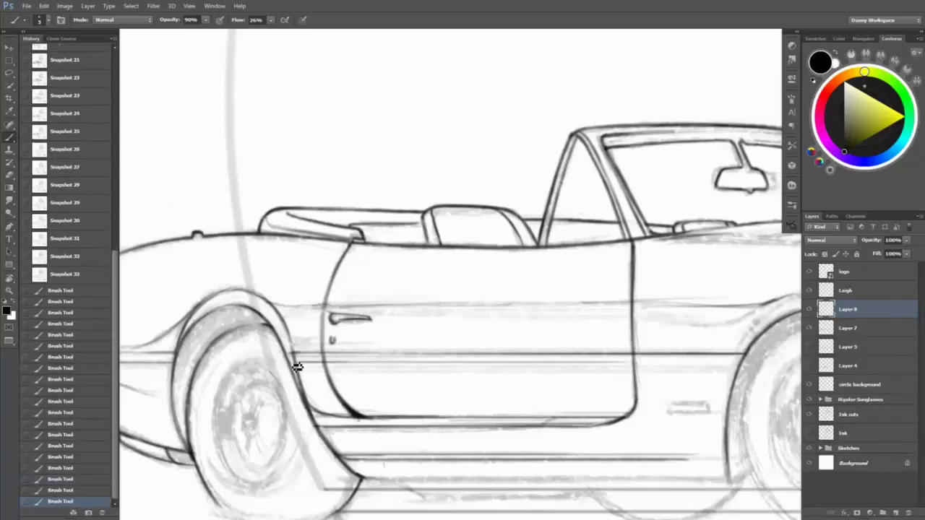
{"action": "left_click_drag", "start_coordinate": [292, 361], "coordinate": [617, 360]}
- Ink the outer curve of the front wheel arch, clean its edges with the eraser and save a history snapshot
{"action": "scroll", "coordinate": [691, 407], "scroll_direction": "right", "scroll_amount": 5}
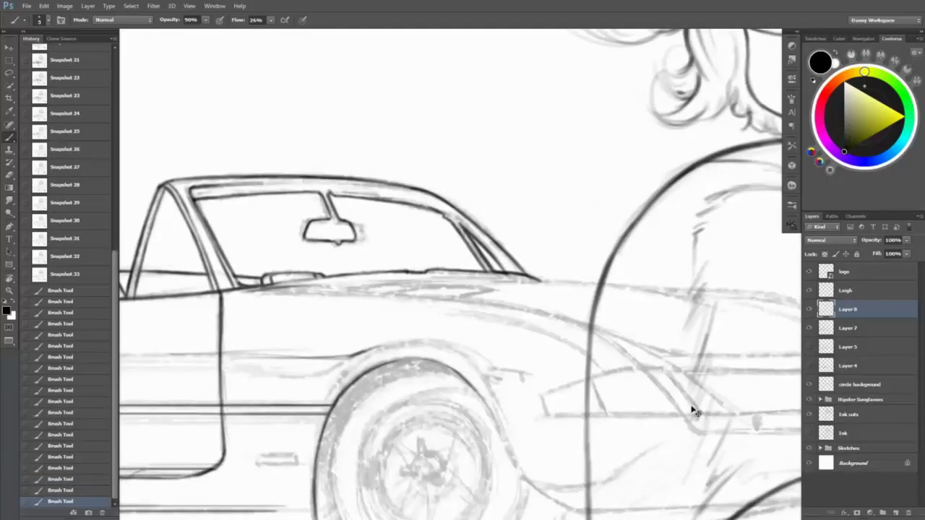
{"action": "scroll", "coordinate": [423, 341], "scroll_direction": "left", "scroll_amount": 2}
{"action": "mouse_move", "coordinate": [427, 338]}
{"action": "left_mouse_down"}
{"action": "mouse_move", "coordinate": [400, 416]}
{"action": "mouse_move", "coordinate": [407, 377]}
{"action": "mouse_move", "coordinate": [394, 389]}
{"action": "mouse_move", "coordinate": [424, 340]}
{"action": "mouse_move", "coordinate": [524, 307]}
{"action": "left_mouse_up"}
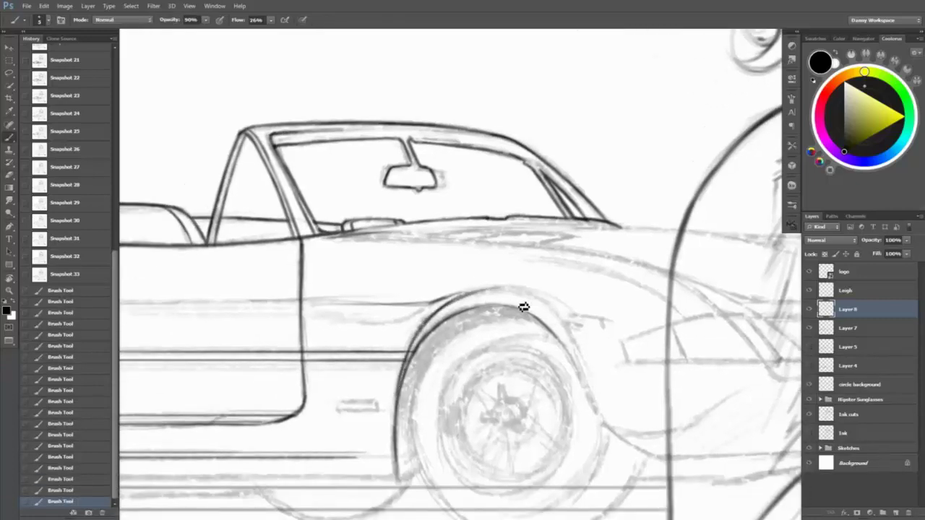
{"action": "left_click_drag", "start_coordinate": [572, 341], "coordinate": [588, 376]}
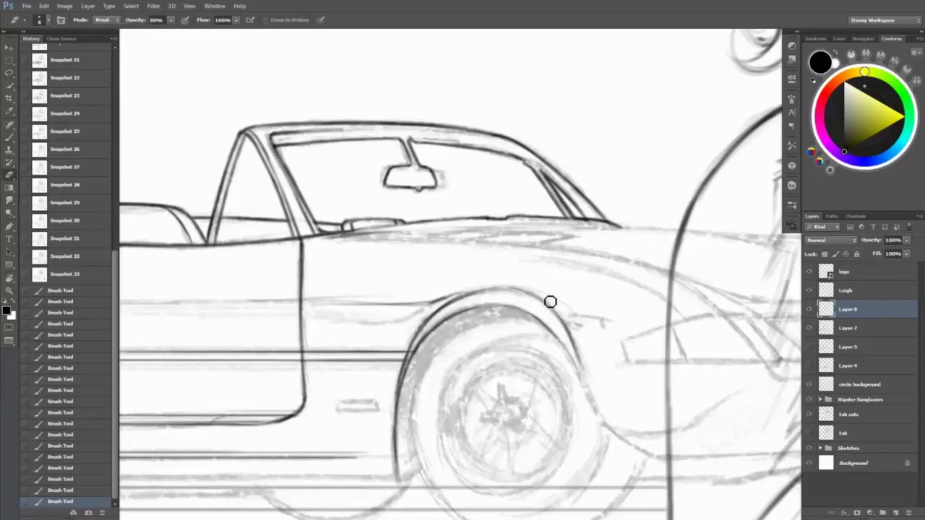
{"action": "left_click_drag", "start_coordinate": [502, 291], "coordinate": [562, 323]}
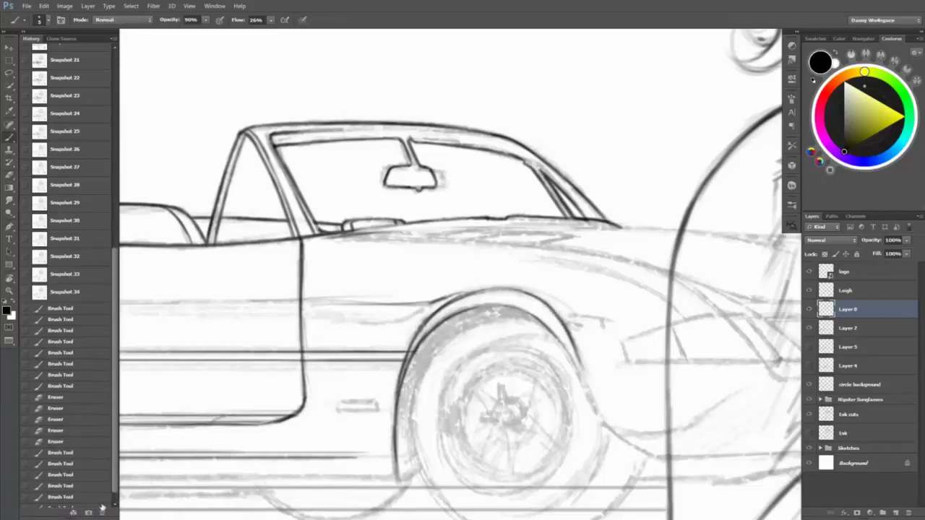
- Hide the faded car sketch layer and check the inked car at full-composition scale
{"action": "left_click", "coordinate": [811, 337]}
{"action": "key", "text": "z"}
{"action": "left_click_drag", "start_coordinate": [812, 325], "coordinate": [718, 375]}
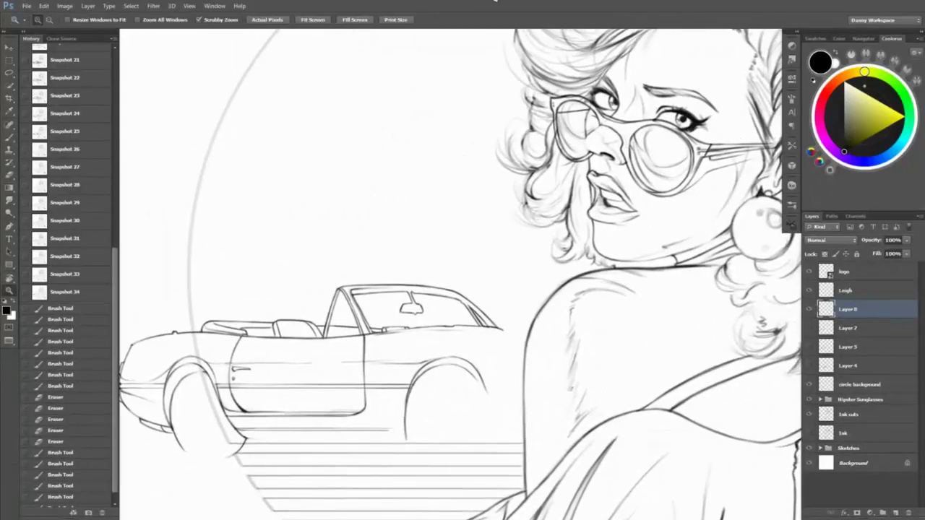
{"action": "left_click_drag", "start_coordinate": [504, 206], "coordinate": [486, 180]}
- With the canvas rotated, ink the hood's long side edge and the vent lines below the windshield, and save a history snapshot
{"action": "key", "text": "r"}
{"action": "scroll", "coordinate": [486, 180], "scroll_direction": "up", "scroll_amount": 3}
{"action": "key", "text": "b"}
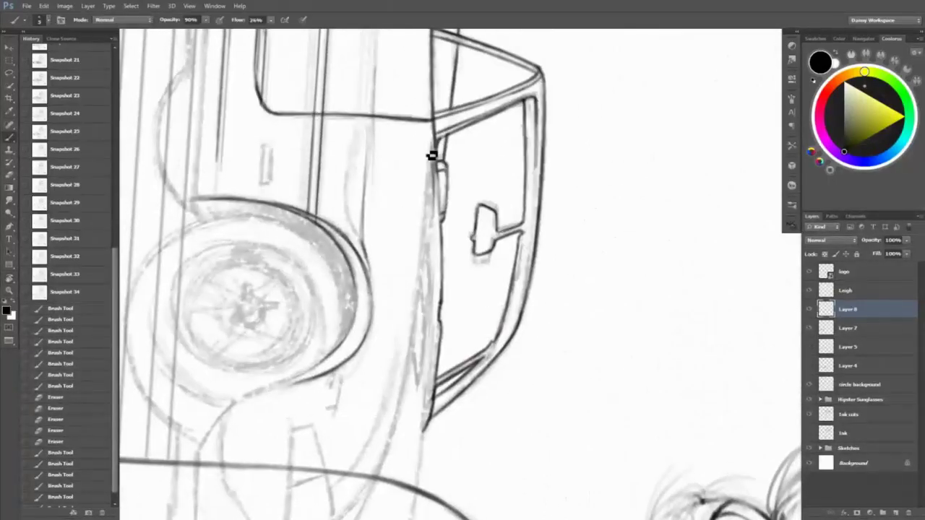
{"action": "mouse_move", "coordinate": [434, 155]}
{"action": "left_mouse_down"}
{"action": "mouse_move", "coordinate": [421, 334]}
{"action": "mouse_move", "coordinate": [418, 347]}
{"action": "mouse_move", "coordinate": [429, 273]}
{"action": "mouse_move", "coordinate": [396, 455]}
{"action": "mouse_move", "coordinate": [423, 316]}
{"action": "mouse_move", "coordinate": [384, 474]}
{"action": "left_mouse_up"}
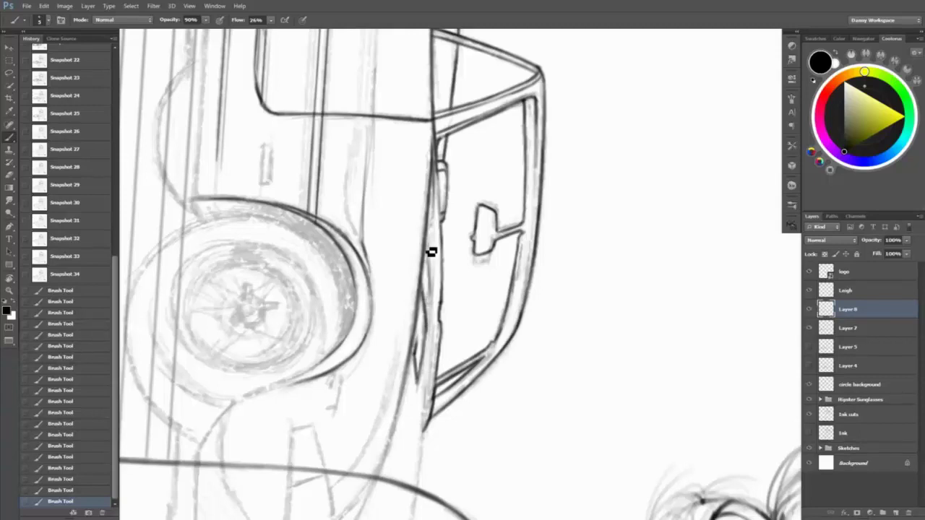
{"action": "left_click_drag", "start_coordinate": [442, 262], "coordinate": [440, 256]}
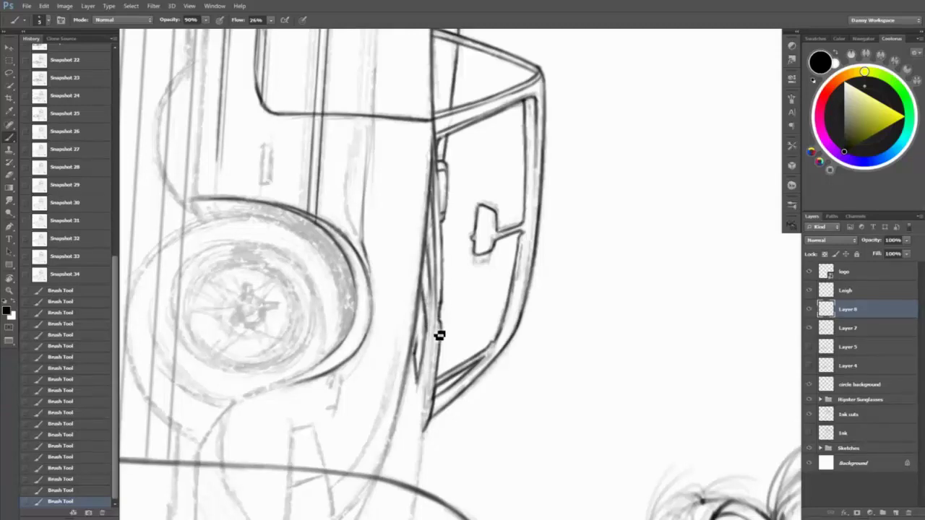
{"action": "left_click_drag", "start_coordinate": [439, 336], "coordinate": [439, 398]}
{"action": "key", "text": "z"}
{"action": "scroll", "coordinate": [667, 306], "scroll_direction": "down", "scroll_amount": 5}
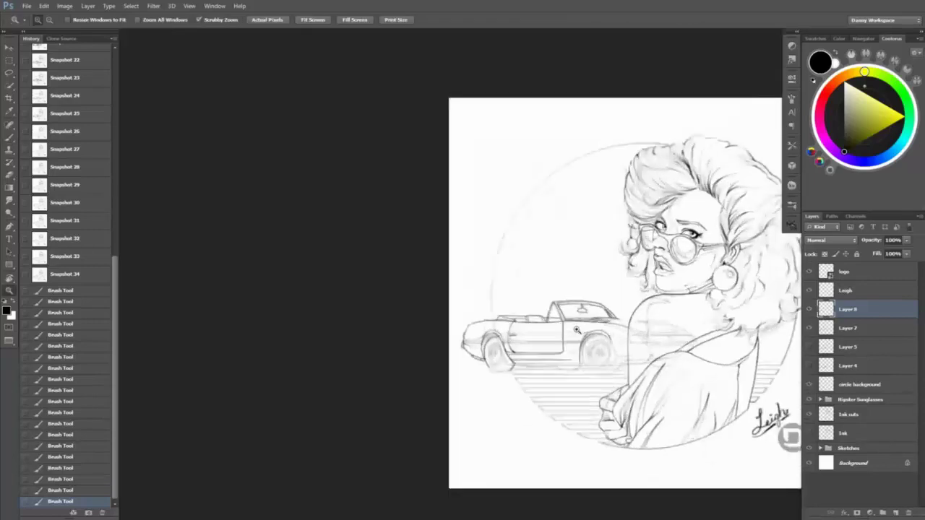
{"action": "scroll", "coordinate": [628, 353], "scroll_direction": "up", "scroll_amount": 3}
{"action": "scroll", "coordinate": [628, 354], "scroll_direction": "up", "scroll_amount": 1}
{"action": "key", "text": "v"}
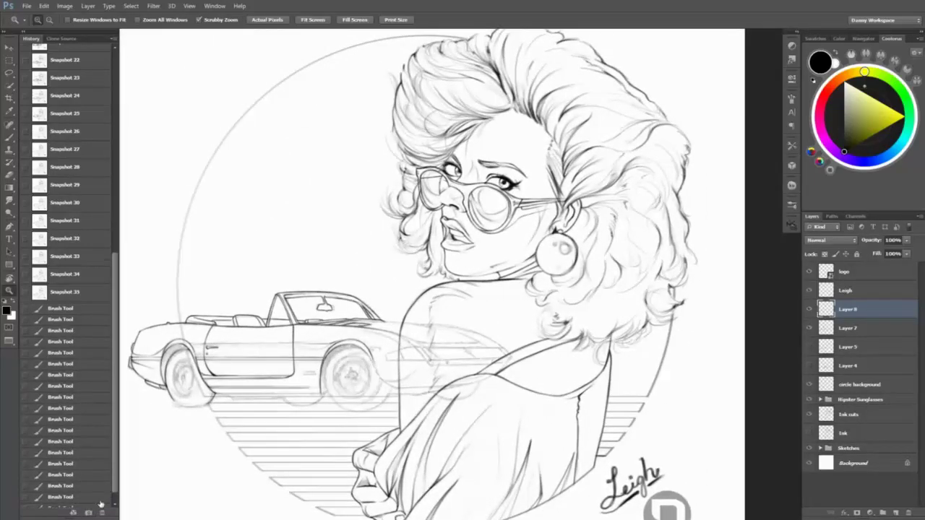
{"action": "left_click", "coordinate": [848, 328], "text": "shift"}
{"action": "left_click_drag", "start_coordinate": [555, 395], "coordinate": [589, 493]}
{"action": "key", "text": "ctrl+z"}
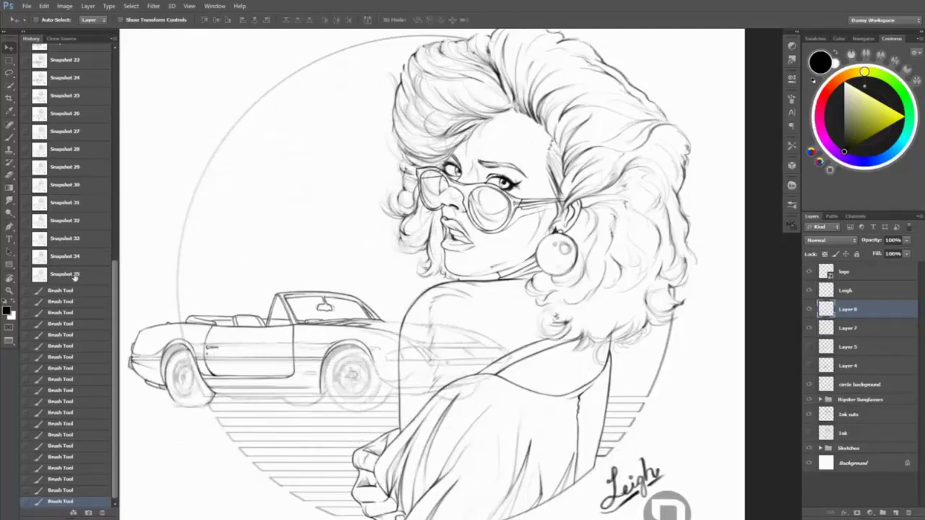
{"action": "left_click", "coordinate": [65, 274]}
- Ink the small rectangular side marker between the door and the front wheel arch
{"action": "key", "text": "z"}
{"action": "scroll", "coordinate": [389, 340], "scroll_direction": "up", "scroll_amount": 4}
{"action": "key", "text": "b"}
{"action": "scroll", "coordinate": [347, 423], "scroll_direction": "down", "scroll_amount": 1}
{"action": "mouse_move", "coordinate": [341, 425]}
{"action": "left_mouse_down"}
{"action": "mouse_move", "coordinate": [378, 425]}
{"action": "mouse_move", "coordinate": [336, 438]}
{"action": "mouse_move", "coordinate": [388, 427]}
{"action": "mouse_move", "coordinate": [375, 438]}
{"action": "mouse_move", "coordinate": [334, 429]}
{"action": "mouse_move", "coordinate": [384, 431]}
{"action": "mouse_move", "coordinate": [427, 328]}
{"action": "left_mouse_up"}
{"action": "scroll", "coordinate": [335, 438], "scroll_direction": "up", "scroll_amount": 2}
- Extend the two parallel sill lines to the front wheel arch and ink the arch's lower end
{"action": "left_click_drag", "start_coordinate": [432, 390], "coordinate": [438, 378]}
{"action": "left_click_drag", "start_coordinate": [311, 381], "coordinate": [424, 380]}
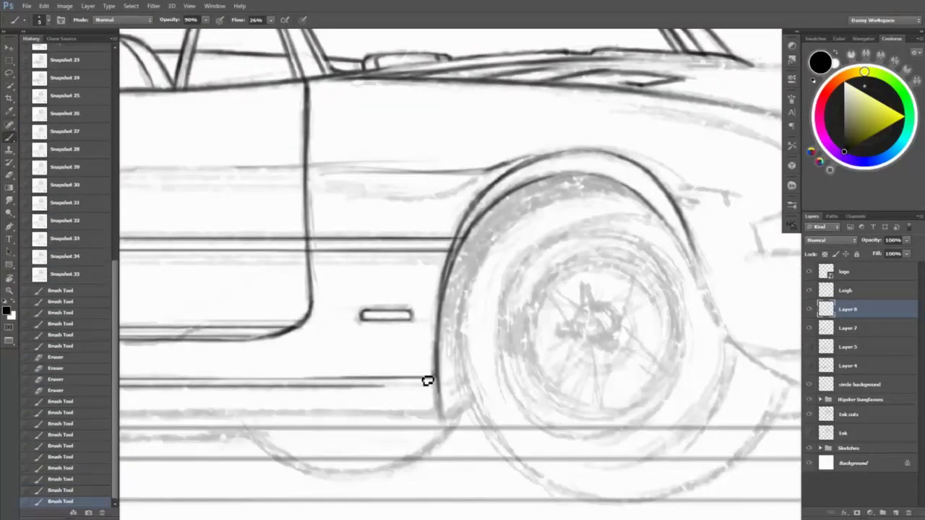
{"action": "mouse_move", "coordinate": [221, 381]}
{"action": "left_mouse_down"}
{"action": "mouse_move", "coordinate": [393, 380]}
{"action": "mouse_move", "coordinate": [437, 385]}
{"action": "mouse_move", "coordinate": [441, 397]}
{"action": "mouse_move", "coordinate": [431, 388]}
{"action": "mouse_move", "coordinate": [326, 383]}
{"action": "left_mouse_up"}
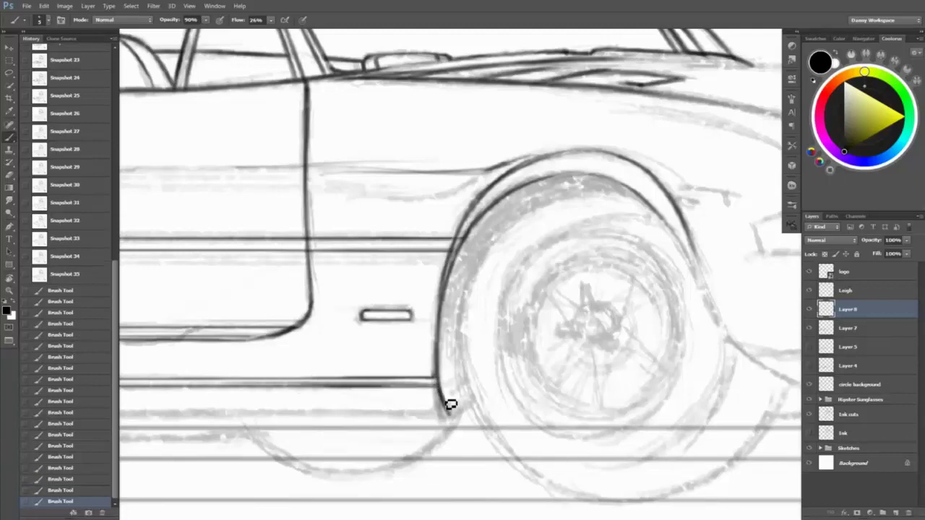
- With the canvas rotated, ink the sill's bottom edge from the rear wheel to the front wheel arch and clean up its end
{"action": "key", "text": "z"}
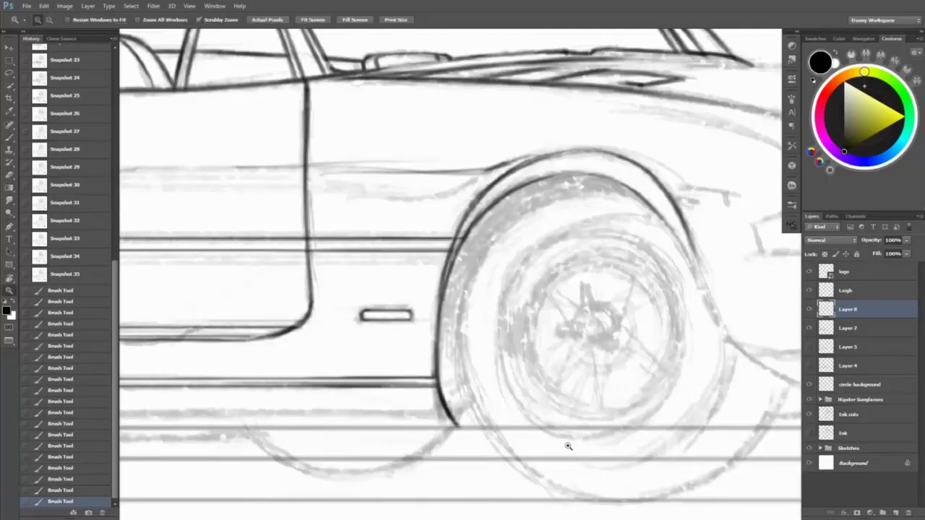
{"action": "left_click", "coordinate": [517, 320], "text": "alt"}
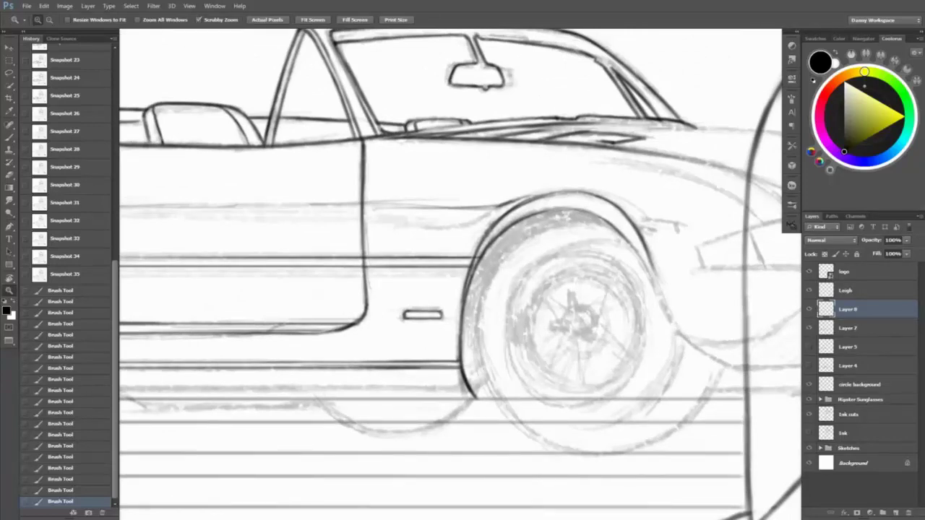
{"action": "key", "text": "b"}
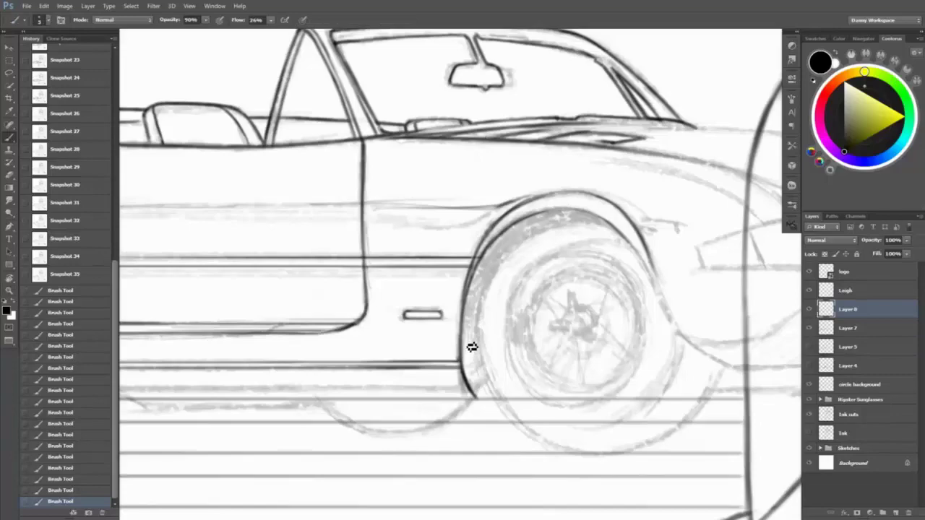
{"action": "scroll", "coordinate": [481, 403], "scroll_direction": "left", "scroll_amount": 5}
{"action": "key", "text": "r"}
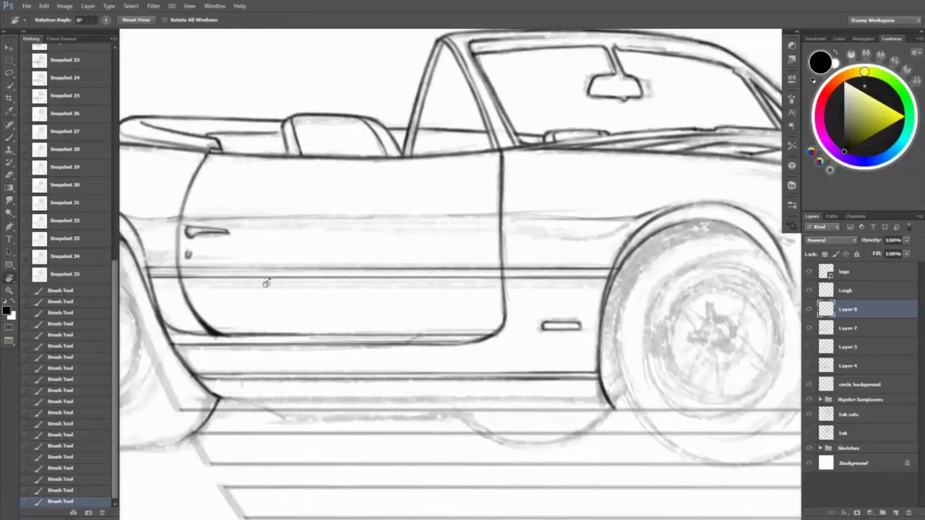
{"action": "mouse_move", "coordinate": [264, 274]}
{"action": "left_mouse_down"}
{"action": "mouse_move", "coordinate": [462, 138]}
{"action": "mouse_move", "coordinate": [496, 355]}
{"action": "mouse_move", "coordinate": [392, 305]}
{"action": "mouse_move", "coordinate": [452, 366]}
{"action": "left_mouse_up"}
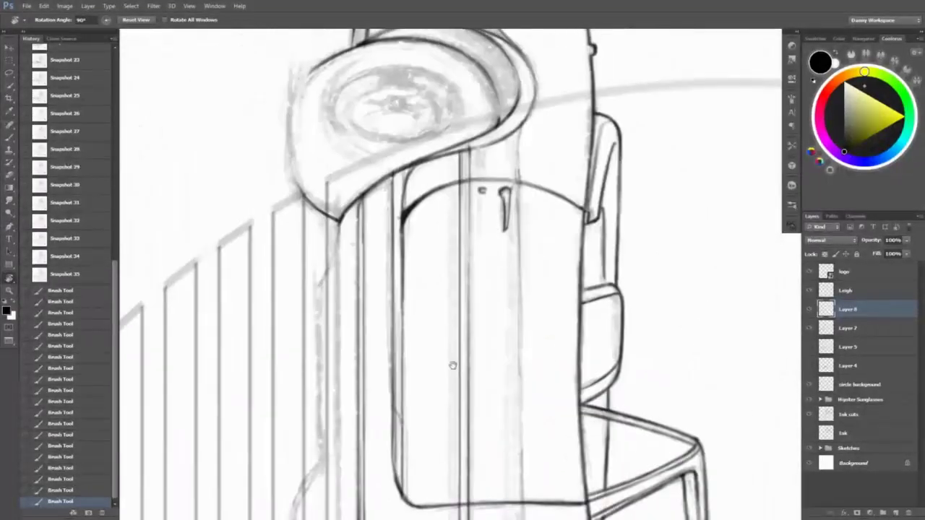
{"action": "key", "text": "b"}
{"action": "mouse_move", "coordinate": [344, 274]}
{"action": "left_mouse_down"}
{"action": "mouse_move", "coordinate": [365, 380]}
{"action": "mouse_move", "coordinate": [345, 462]}
{"action": "mouse_move", "coordinate": [398, 310]}
{"action": "mouse_move", "coordinate": [372, 252]}
{"action": "mouse_move", "coordinate": [369, 446]}
{"action": "mouse_move", "coordinate": [377, 350]}
{"action": "left_mouse_up"}
{"action": "key", "text": "e"}
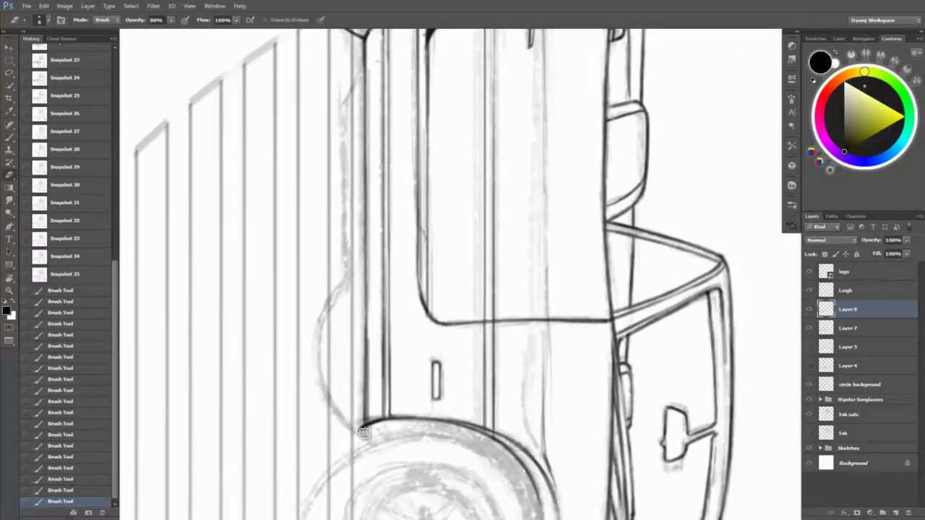
- Trim the lower end of the front wheel arch line and ink the car's underbody outline below the sill
{"action": "left_click_drag", "start_coordinate": [366, 425], "coordinate": [361, 436]}
{"action": "key", "text": "b"}
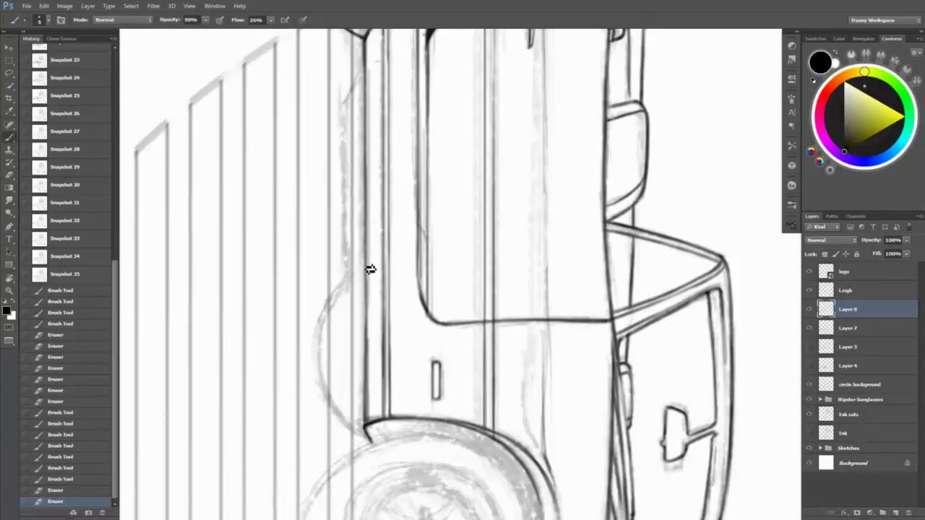
{"action": "left_click_drag", "start_coordinate": [370, 268], "coordinate": [368, 378]}
{"action": "scroll", "coordinate": [368, 118], "scroll_direction": "up", "scroll_amount": 3}
{"action": "mouse_move", "coordinate": [366, 109]}
{"action": "left_mouse_down"}
{"action": "mouse_move", "coordinate": [350, 193]}
{"action": "mouse_move", "coordinate": [349, 351]}
{"action": "left_mouse_up"}
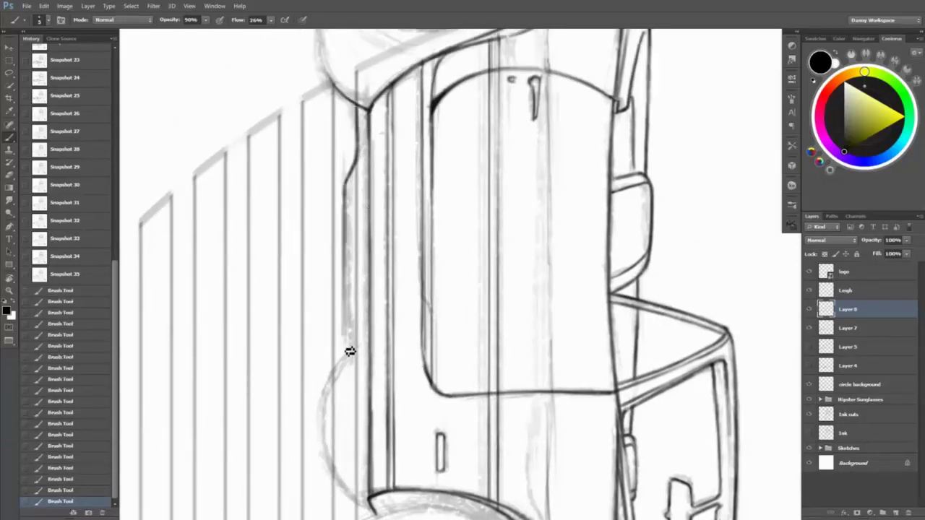
{"action": "key", "text": "e"}
{"action": "key", "text": "b"}
{"action": "mouse_move", "coordinate": [354, 213]}
{"action": "left_mouse_down"}
{"action": "mouse_move", "coordinate": [352, 341]}
{"action": "mouse_move", "coordinate": [350, 315]}
{"action": "left_mouse_up"}
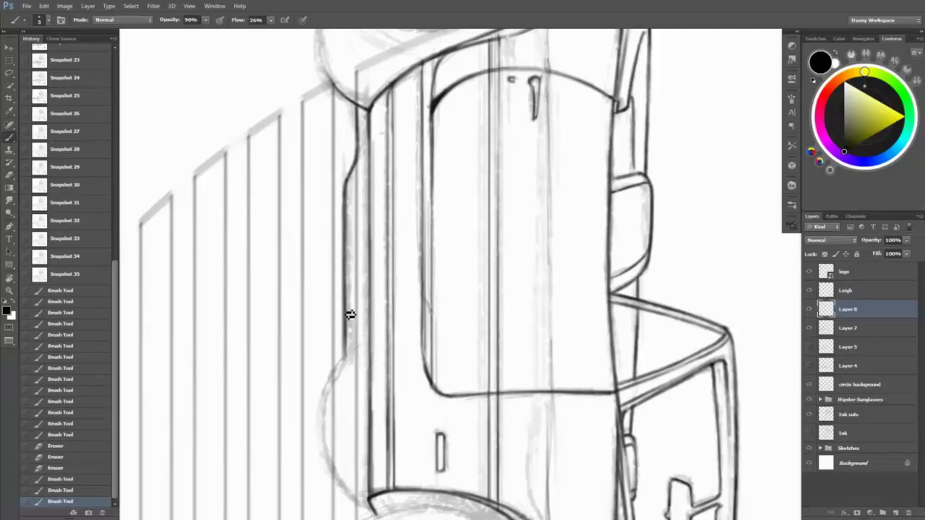
- Ink the short tapering line beneath the sill and darken the sill's upper line near the rear wheel
{"action": "left_click_drag", "start_coordinate": [370, 188], "coordinate": [365, 254]}
{"action": "mouse_move", "coordinate": [365, 255]}
{"action": "left_mouse_down"}
{"action": "mouse_move", "coordinate": [368, 191]}
{"action": "mouse_move", "coordinate": [370, 278]}
{"action": "left_mouse_up"}
{"action": "key", "text": "e"}
{"action": "key", "text": "b"}
{"action": "mouse_move", "coordinate": [396, 162]}
{"action": "left_mouse_down"}
{"action": "mouse_move", "coordinate": [392, 144]}
{"action": "mouse_move", "coordinate": [407, 341]}
{"action": "left_mouse_up"}
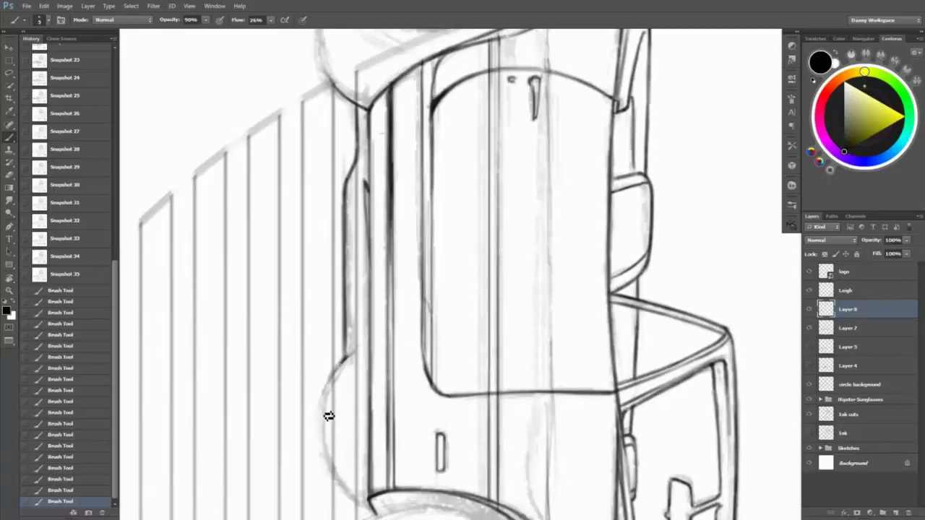
- Ink the lower curve of the far front tyre below the sill
{"action": "left_click_drag", "start_coordinate": [349, 359], "coordinate": [349, 484]}
{"action": "mouse_move", "coordinate": [336, 391]}
{"action": "left_mouse_down"}
{"action": "mouse_move", "coordinate": [326, 382]}
{"action": "mouse_move", "coordinate": [337, 459]}
{"action": "mouse_move", "coordinate": [365, 504]}
{"action": "mouse_move", "coordinate": [326, 459]}
{"action": "mouse_move", "coordinate": [341, 407]}
{"action": "mouse_move", "coordinate": [569, 401]}
{"action": "mouse_move", "coordinate": [547, 398]}
{"action": "left_mouse_up"}
{"action": "key", "text": "ctrl+z"}
{"action": "key", "text": "e"}
{"action": "key", "text": "r"}
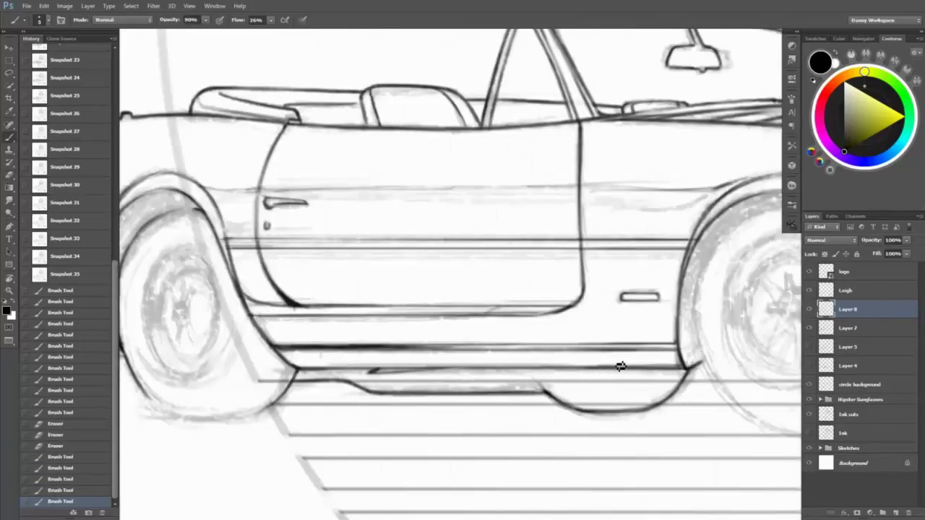
- Clean up the sill's front end and ink the rear tyre's bottom outline
{"action": "left_click_drag", "start_coordinate": [621, 366], "coordinate": [631, 372]}
{"action": "key", "text": "e"}
{"action": "left_click_drag", "start_coordinate": [514, 387], "coordinate": [557, 404]}
{"action": "mouse_move", "coordinate": [129, 367]}
{"action": "left_mouse_down"}
{"action": "mouse_move", "coordinate": [248, 381]}
{"action": "mouse_move", "coordinate": [264, 413]}
{"action": "left_mouse_up"}
{"action": "key", "text": "b"}
{"action": "mouse_move", "coordinate": [249, 376]}
{"action": "left_mouse_down"}
{"action": "mouse_move", "coordinate": [291, 432]}
{"action": "mouse_move", "coordinate": [258, 393]}
{"action": "mouse_move", "coordinate": [319, 421]}
{"action": "left_mouse_up"}
{"action": "key", "text": "e"}
{"action": "key", "text": "b"}
- Ink the rear tyre's outline inside the wheel arch and touch up the sill line
{"action": "mouse_move", "coordinate": [248, 291]}
{"action": "left_mouse_down"}
{"action": "mouse_move", "coordinate": [256, 264]}
{"action": "mouse_move", "coordinate": [289, 227]}
{"action": "left_mouse_up"}
{"action": "key", "text": "e"}
{"action": "left_click_drag", "start_coordinate": [273, 392], "coordinate": [274, 380]}
{"action": "key", "text": "b"}
{"action": "left_click_drag", "start_coordinate": [227, 289], "coordinate": [230, 353]}
{"action": "left_click_drag", "start_coordinate": [502, 345], "coordinate": [571, 370]}
{"action": "scroll", "coordinate": [653, 374], "scroll_direction": "right", "scroll_amount": 5}
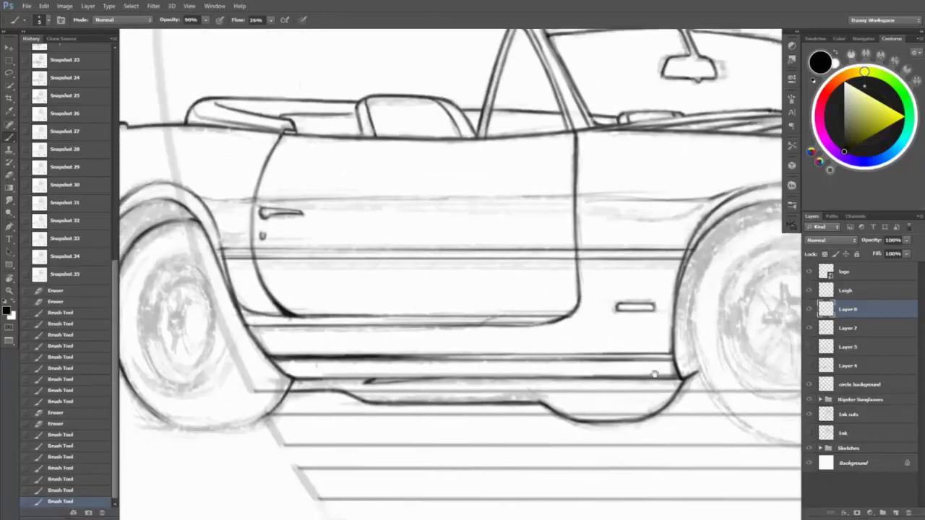
- Save a history snapshot and toggle the car sketch and ink layers to compare the line art with the sketch
{"action": "key", "text": "z"}
{"action": "left_click_drag", "start_coordinate": [657, 386], "coordinate": [411, 363]}
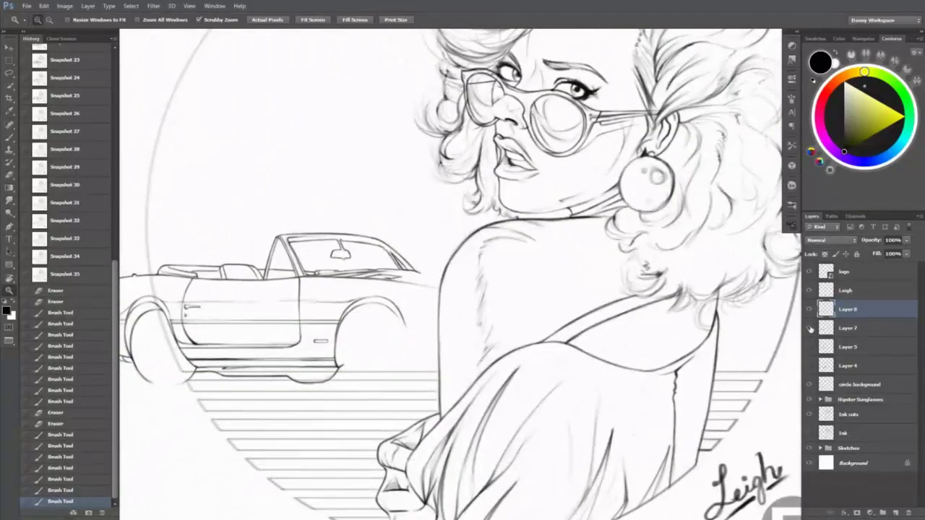
{"action": "key", "text": "ctrl+plus"}
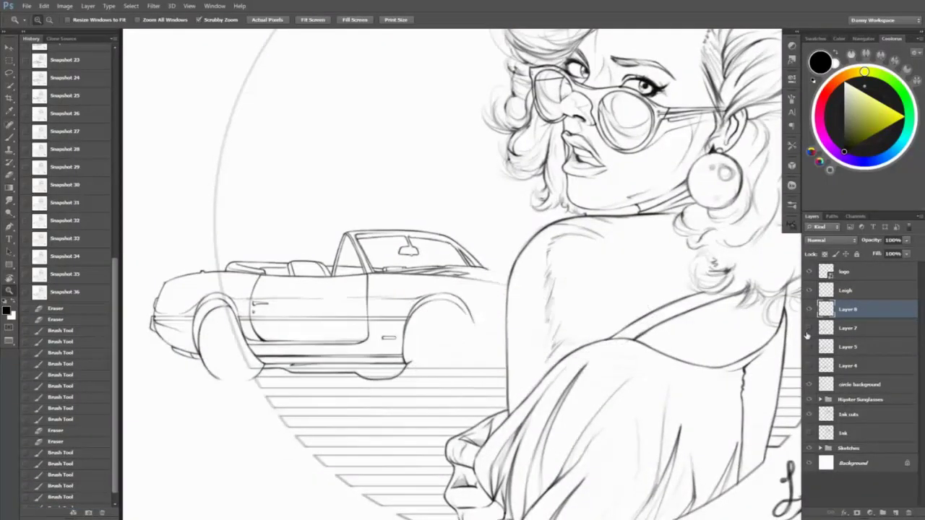
{"action": "left_click", "coordinate": [809, 334]}
{"action": "left_click", "coordinate": [811, 353]}
{"action": "left_click", "coordinate": [810, 364]}
{"action": "left_click", "coordinate": [811, 350]}
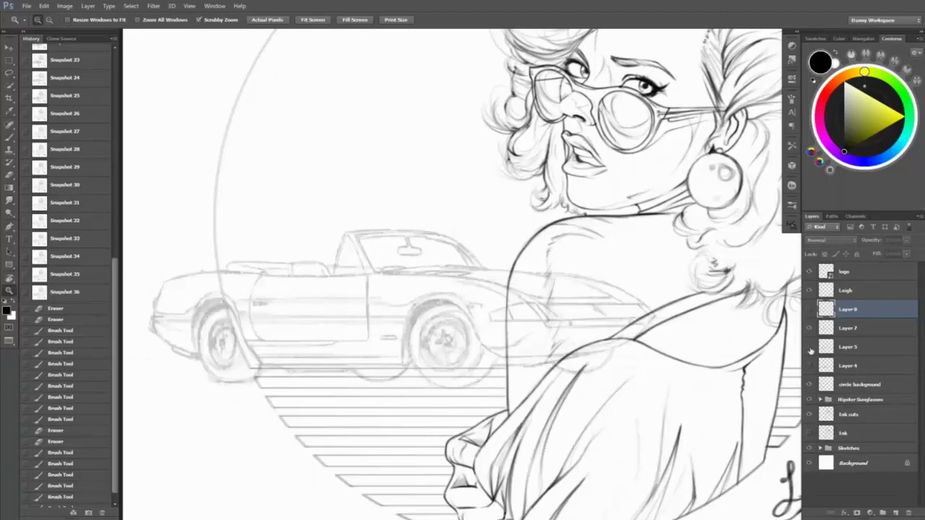
{"action": "left_click", "coordinate": [809, 310]}
{"action": "left_click", "coordinate": [809, 328]}
- Ink the front edge of the front wheel arch, curving down into the lower bumper line
{"action": "left_click", "coordinate": [544, 346]}
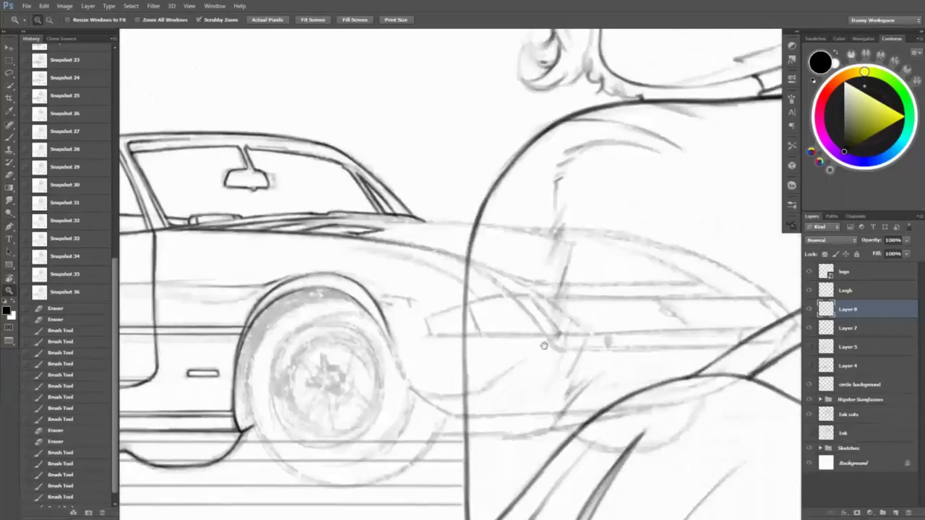
{"action": "key", "text": "ctrl+minus"}
{"action": "key", "text": "b"}
{"action": "scroll", "coordinate": [333, 344], "scroll_direction": "up", "scroll_amount": 2}
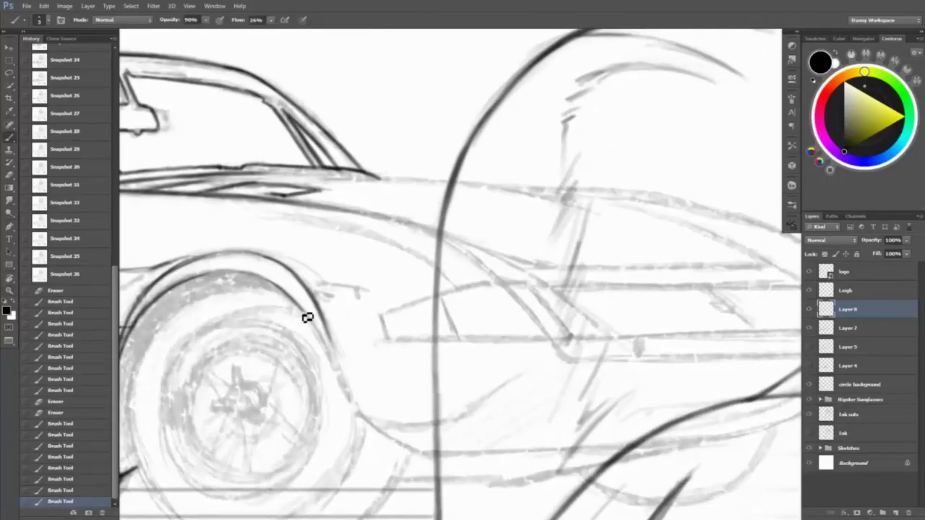
{"action": "mouse_move", "coordinate": [307, 318]}
{"action": "left_mouse_down"}
{"action": "mouse_move", "coordinate": [352, 398]}
{"action": "mouse_move", "coordinate": [388, 438]}
{"action": "left_mouse_up"}
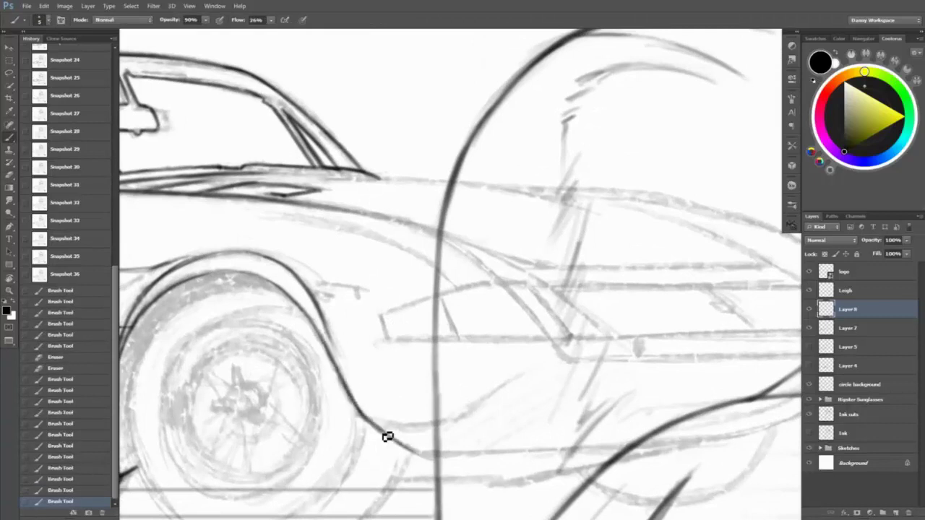
{"action": "mouse_move", "coordinate": [267, 262]}
{"action": "left_mouse_down"}
{"action": "mouse_move", "coordinate": [332, 324]}
{"action": "mouse_move", "coordinate": [339, 314]}
{"action": "mouse_move", "coordinate": [311, 292]}
{"action": "mouse_move", "coordinate": [325, 301]}
{"action": "mouse_move", "coordinate": [369, 415]}
{"action": "left_mouse_up"}
{"action": "key", "text": "e"}
{"action": "key", "text": "b"}
{"action": "key", "text": "e"}
{"action": "key", "text": "b"}
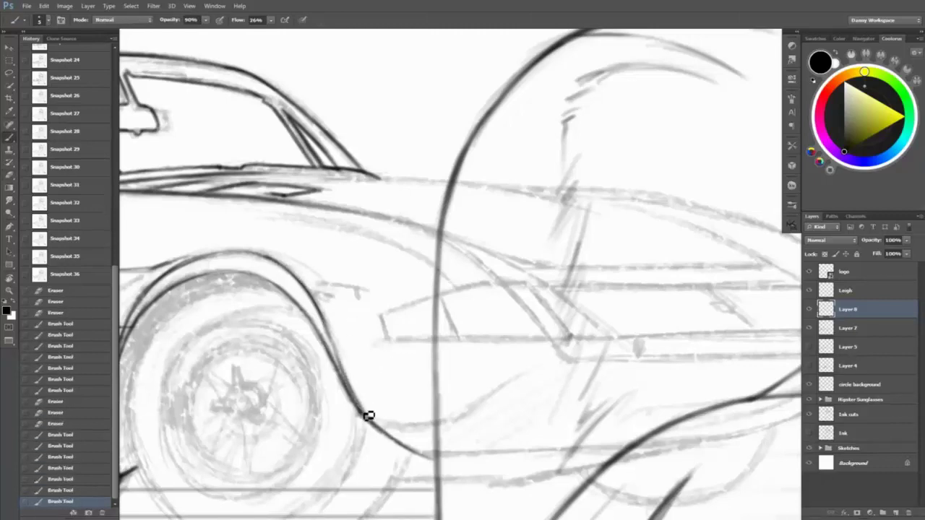
- Ink the side marker and the front light housing, and erase stray strokes along the fender crease
{"action": "left_click_drag", "start_coordinate": [312, 288], "coordinate": [357, 291]}
{"action": "key", "text": "e"}
{"action": "key", "text": "b"}
{"action": "mouse_move", "coordinate": [387, 337]}
{"action": "left_mouse_down"}
{"action": "mouse_move", "coordinate": [384, 318]}
{"action": "mouse_move", "coordinate": [462, 295]}
{"action": "mouse_move", "coordinate": [461, 337]}
{"action": "left_mouse_up"}
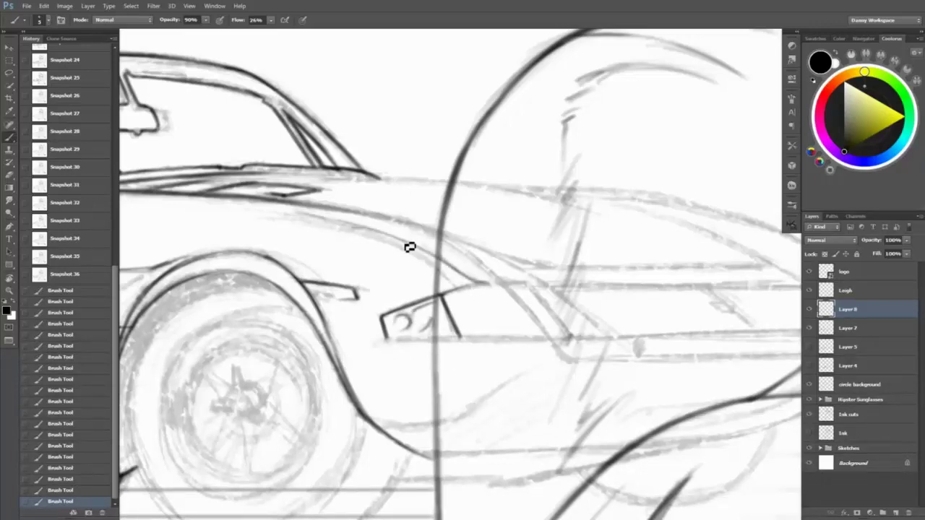
{"action": "key", "text": "e"}
{"action": "left_click_drag", "start_coordinate": [264, 215], "coordinate": [376, 239]}
- Ink the front fender's upper edge where it curves across the woman's shoulder to the light housing
{"action": "key", "text": "ctrl+minus"}
{"action": "key", "text": "ctrl+minus"}
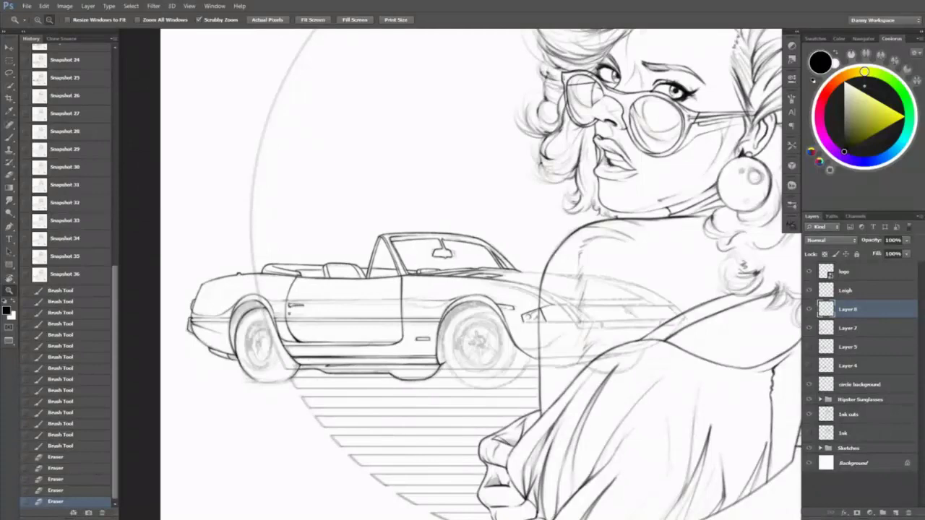
{"action": "left_click_drag", "start_coordinate": [533, 201], "coordinate": [542, 197]}
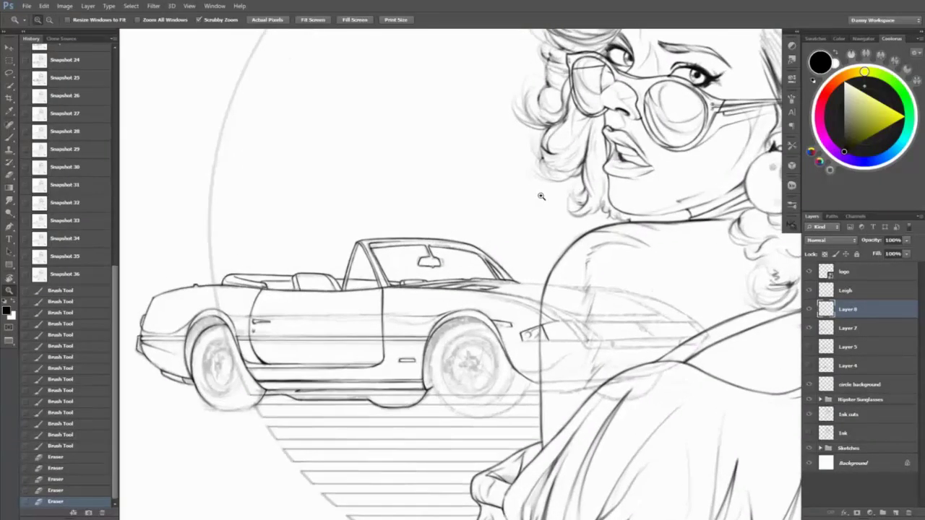
{"action": "left_click_drag", "start_coordinate": [470, 206], "coordinate": [454, 247]}
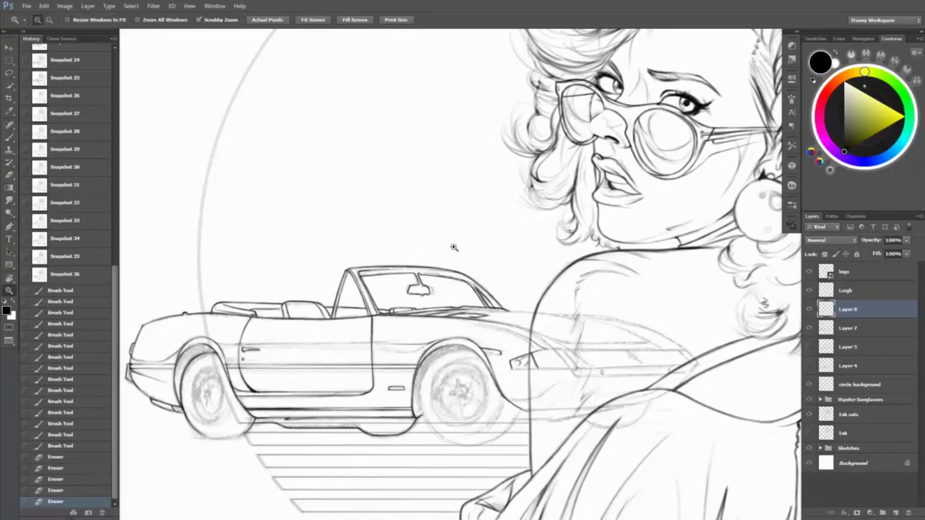
{"action": "mouse_move", "coordinate": [454, 247]}
{"action": "left_mouse_down"}
{"action": "mouse_move", "coordinate": [430, 229]}
{"action": "mouse_move", "coordinate": [506, 230]}
{"action": "mouse_move", "coordinate": [506, 174]}
{"action": "mouse_move", "coordinate": [423, 175]}
{"action": "left_mouse_up"}
{"action": "mouse_move", "coordinate": [648, 391]}
{"action": "left_mouse_down"}
{"action": "mouse_move", "coordinate": [509, 313]}
{"action": "mouse_move", "coordinate": [547, 360]}
{"action": "left_mouse_up"}
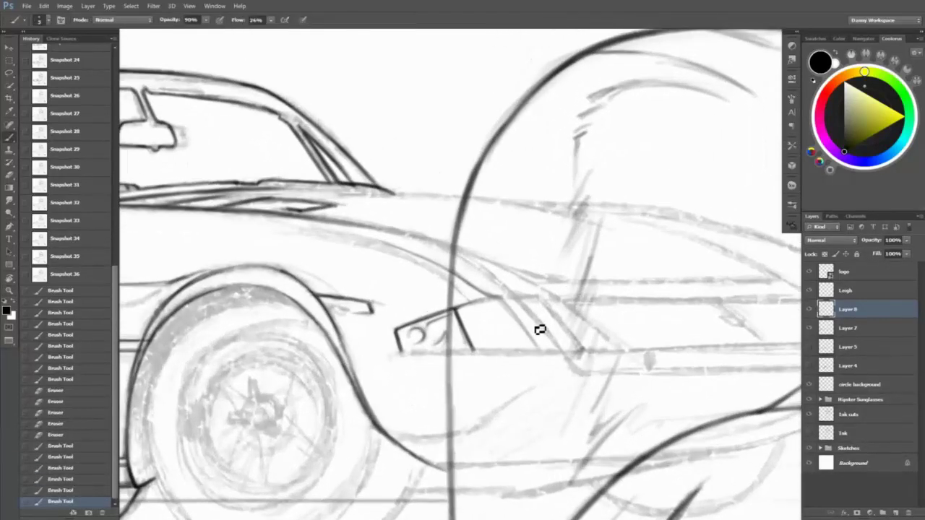
{"action": "left_click_drag", "start_coordinate": [515, 297], "coordinate": [538, 329]}
{"action": "mouse_move", "coordinate": [443, 245]}
{"action": "left_mouse_down"}
{"action": "mouse_move", "coordinate": [534, 314]}
{"action": "mouse_move", "coordinate": [497, 279]}
{"action": "mouse_move", "coordinate": [506, 285]}
{"action": "left_mouse_up"}
{"action": "key", "text": "e"}
{"action": "key", "text": "b"}
{"action": "left_click_drag", "start_coordinate": [506, 285], "coordinate": [512, 291]}
{"action": "mouse_move", "coordinate": [572, 295]}
{"action": "left_mouse_down"}
{"action": "mouse_move", "coordinate": [517, 304]}
{"action": "mouse_move", "coordinate": [533, 241]}
{"action": "mouse_move", "coordinate": [498, 242]}
{"action": "mouse_move", "coordinate": [496, 285]}
{"action": "left_mouse_up"}
- Ink the light housing's bottom edge and the slanted strip at its inner end, cleaning up the corners
{"action": "left_click_drag", "start_coordinate": [556, 189], "coordinate": [533, 347]}
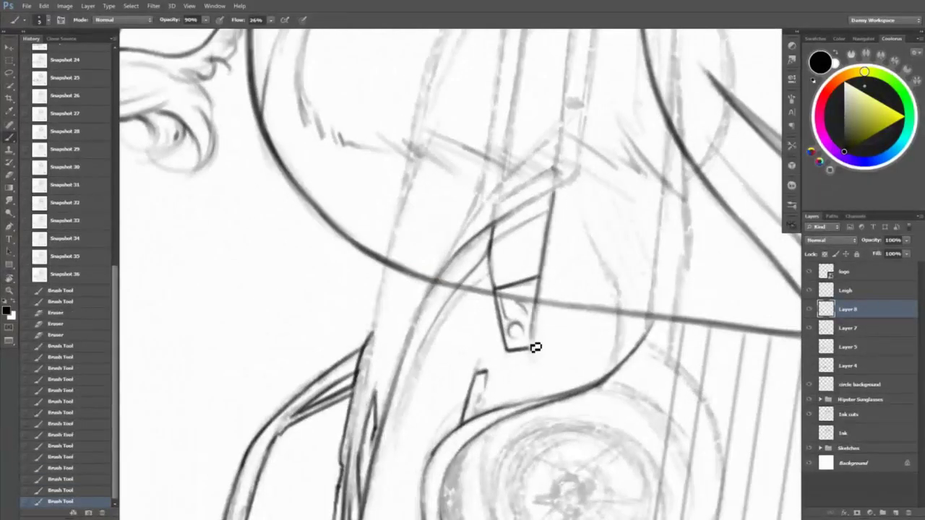
{"action": "left_click_drag", "start_coordinate": [491, 226], "coordinate": [558, 193]}
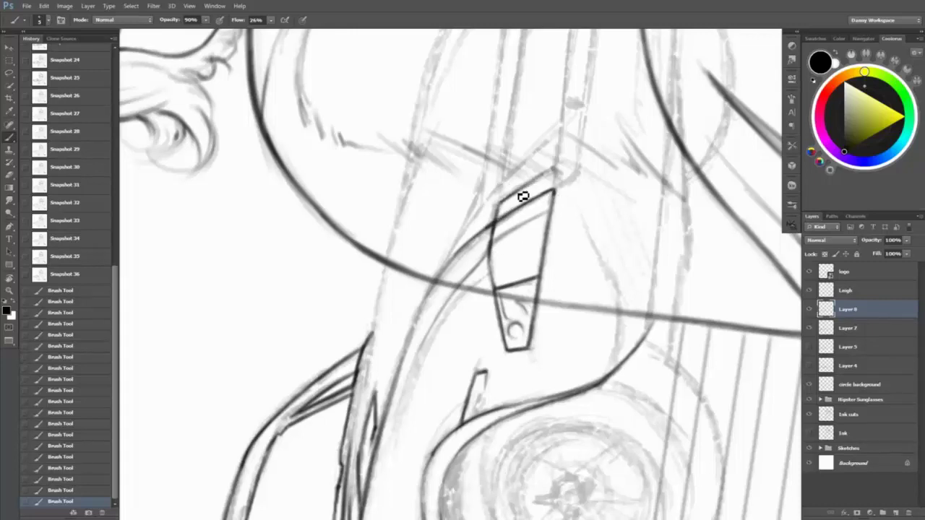
{"action": "key", "text": "e"}
{"action": "left_click", "coordinate": [553, 178]}
{"action": "key", "text": "b"}
{"action": "left_click_drag", "start_coordinate": [556, 171], "coordinate": [499, 204]}
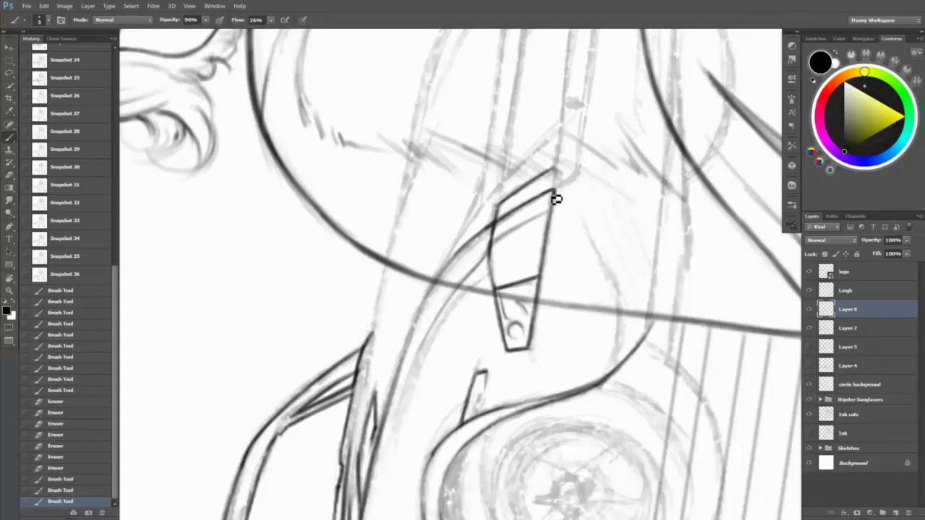
{"action": "left_click_drag", "start_coordinate": [556, 174], "coordinate": [561, 124]}
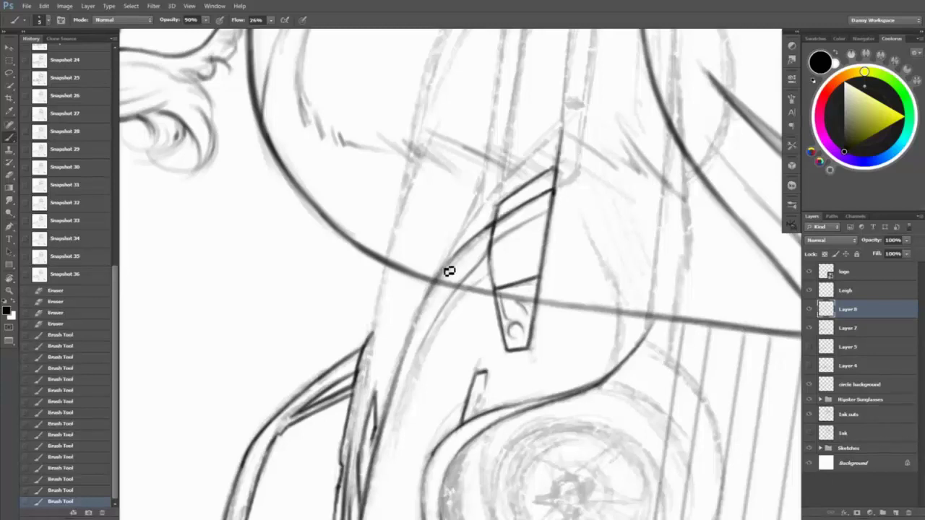
- Strengthen the fender's upper edge line toward the windscreen and erase its rough edges
{"action": "mouse_move", "coordinate": [463, 250]}
{"action": "left_mouse_down"}
{"action": "mouse_move", "coordinate": [428, 313]}
{"action": "mouse_move", "coordinate": [438, 293]}
{"action": "left_mouse_up"}
{"action": "key", "text": "e"}
{"action": "key", "text": "b"}
{"action": "mouse_move", "coordinate": [405, 351]}
{"action": "left_mouse_down"}
{"action": "mouse_move", "coordinate": [440, 275]}
{"action": "mouse_move", "coordinate": [396, 371]}
{"action": "left_mouse_up"}
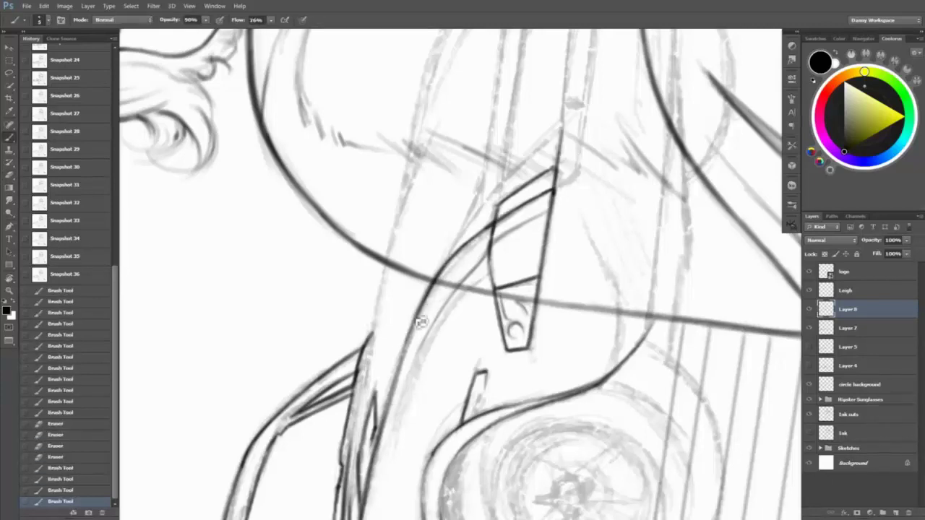
{"action": "key", "text": "e"}
{"action": "mouse_move", "coordinate": [463, 246]}
{"action": "left_mouse_down"}
{"action": "mouse_move", "coordinate": [423, 302]}
{"action": "mouse_move", "coordinate": [383, 419]}
{"action": "mouse_move", "coordinate": [397, 406]}
{"action": "left_mouse_up"}
- Ink the second fender crease running parallel below the upper fender edge
{"action": "key", "text": "b"}
{"action": "key", "text": "e"}
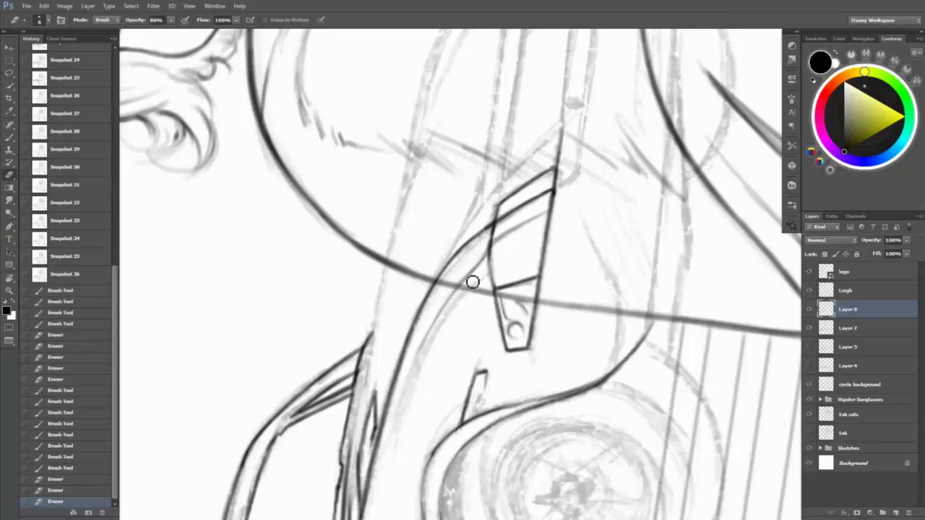
{"action": "key", "text": "b"}
{"action": "mouse_move", "coordinate": [489, 253]}
{"action": "left_mouse_down"}
{"action": "mouse_move", "coordinate": [458, 285]}
{"action": "mouse_move", "coordinate": [429, 342]}
{"action": "left_mouse_up"}
{"action": "left_click_drag", "start_coordinate": [451, 290], "coordinate": [398, 415]}
{"action": "left_click_drag", "start_coordinate": [494, 279], "coordinate": [450, 315]}
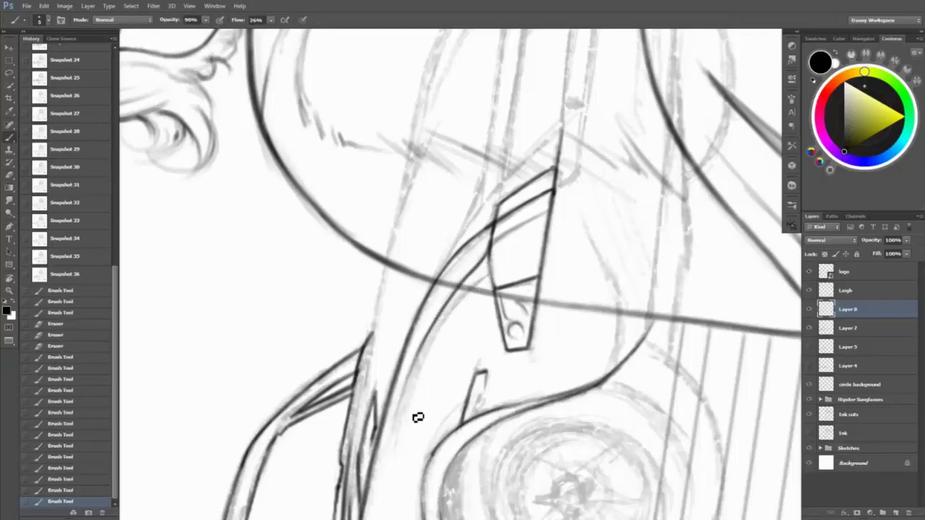
{"action": "left_click_drag", "start_coordinate": [417, 418], "coordinate": [577, 267]}
- Ink the inner hood crease running from the fender toward the car's nose
{"action": "key", "text": "r"}
{"action": "mouse_move", "coordinate": [441, 192]}
{"action": "left_mouse_down"}
{"action": "mouse_move", "coordinate": [551, 186]}
{"action": "mouse_move", "coordinate": [486, 218]}
{"action": "mouse_move", "coordinate": [502, 374]}
{"action": "left_mouse_up"}
{"action": "key", "text": "e"}
{"action": "key", "text": "b"}
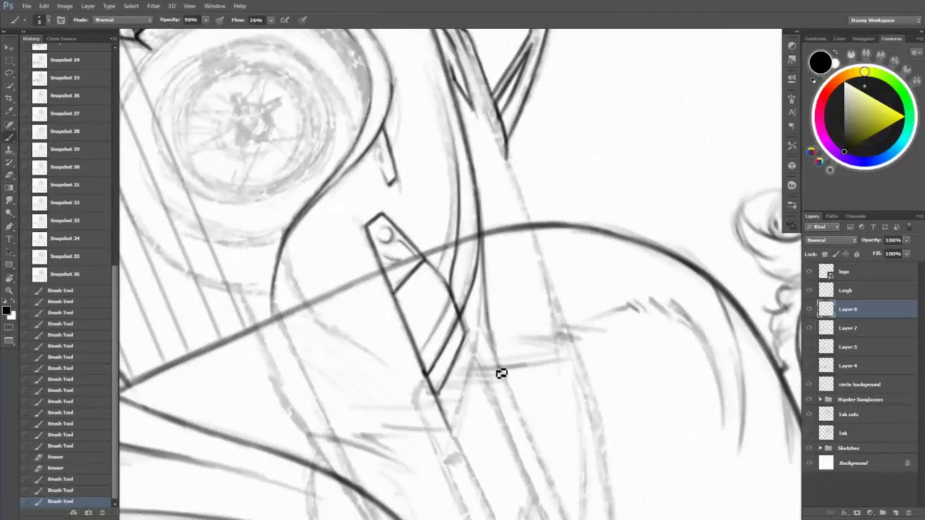
{"action": "mouse_move", "coordinate": [492, 271]}
{"action": "left_mouse_down"}
{"action": "mouse_move", "coordinate": [507, 378]}
{"action": "mouse_move", "coordinate": [535, 445]}
{"action": "left_mouse_up"}
{"action": "mouse_move", "coordinate": [496, 284]}
{"action": "left_mouse_down"}
{"action": "mouse_move", "coordinate": [499, 368]}
{"action": "mouse_move", "coordinate": [499, 247]}
{"action": "left_mouse_up"}
- Ink the hood's top outline from the windscreen base across the woman's shoulder
{"action": "left_click_drag", "start_coordinate": [498, 124], "coordinate": [528, 218]}
{"action": "left_click_drag", "start_coordinate": [504, 160], "coordinate": [471, 164]}
{"action": "left_click_drag", "start_coordinate": [471, 165], "coordinate": [532, 334]}
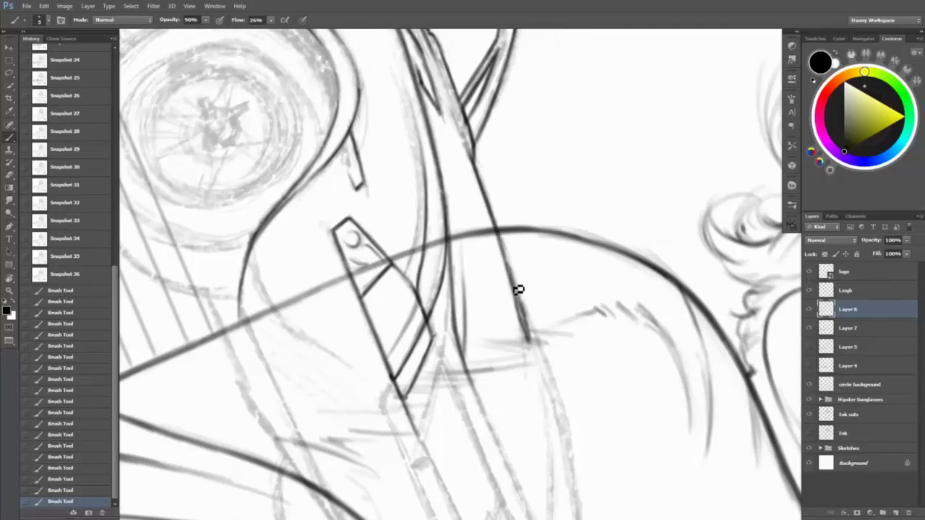
{"action": "left_click_drag", "start_coordinate": [518, 289], "coordinate": [557, 399]}
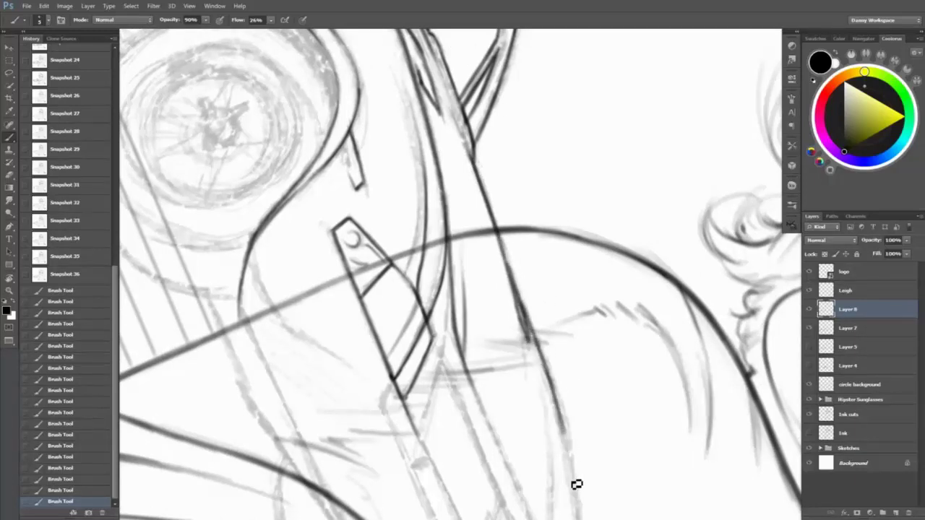
{"action": "left_click_drag", "start_coordinate": [576, 484], "coordinate": [552, 326]}
{"action": "left_click_drag", "start_coordinate": [532, 259], "coordinate": [555, 365]}
{"action": "left_click_drag", "start_coordinate": [543, 300], "coordinate": [557, 402]}
- Refine the hood outline and continue its curve down to the far corner of the nose
{"action": "key", "text": "e"}
{"action": "key", "text": "b"}
{"action": "left_click_drag", "start_coordinate": [531, 267], "coordinate": [556, 362]}
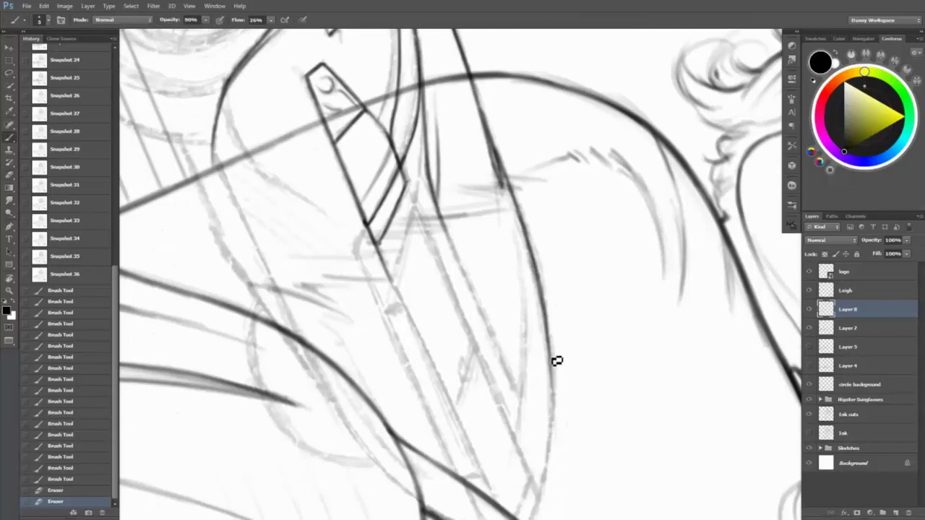
{"action": "mouse_move", "coordinate": [557, 404]}
{"action": "left_mouse_down"}
{"action": "mouse_move", "coordinate": [557, 325]}
{"action": "mouse_move", "coordinate": [527, 463]}
{"action": "mouse_move", "coordinate": [564, 382]}
{"action": "left_mouse_up"}
{"action": "key", "text": "e"}
{"action": "key", "text": "b"}
{"action": "mouse_move", "coordinate": [559, 265]}
{"action": "left_mouse_down"}
{"action": "mouse_move", "coordinate": [564, 347]}
{"action": "mouse_move", "coordinate": [566, 309]}
{"action": "left_mouse_up"}
{"action": "key", "text": "e"}
{"action": "key", "text": "b"}
{"action": "left_click_drag", "start_coordinate": [540, 390], "coordinate": [525, 458]}
- Ink the nose panel's upper edge, its slanted dividing lines and the small centre emblem
{"action": "mouse_move", "coordinate": [430, 144]}
{"action": "left_mouse_down"}
{"action": "mouse_move", "coordinate": [413, 99]}
{"action": "mouse_move", "coordinate": [495, 302]}
{"action": "left_mouse_up"}
{"action": "key", "text": "e"}
{"action": "left_click_drag", "start_coordinate": [429, 167], "coordinate": [488, 295]}
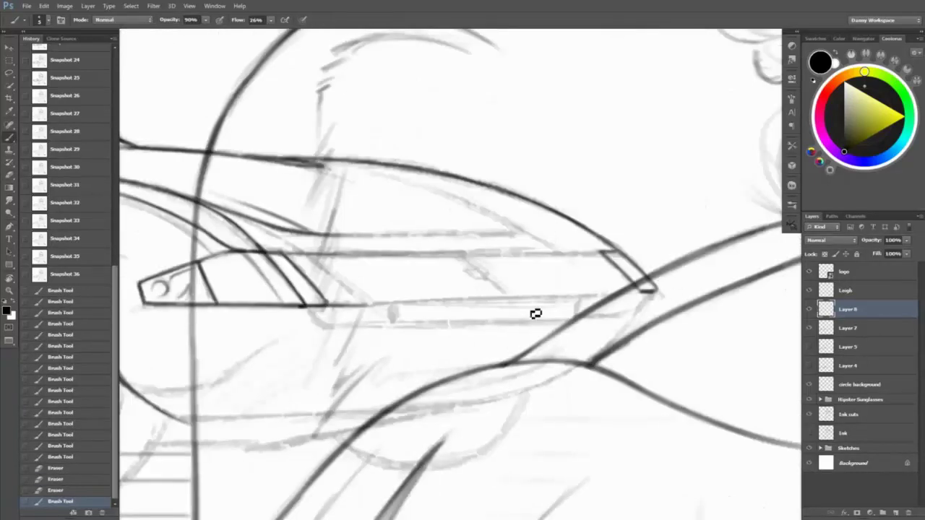
{"action": "left_click_drag", "start_coordinate": [544, 253], "coordinate": [285, 258]}
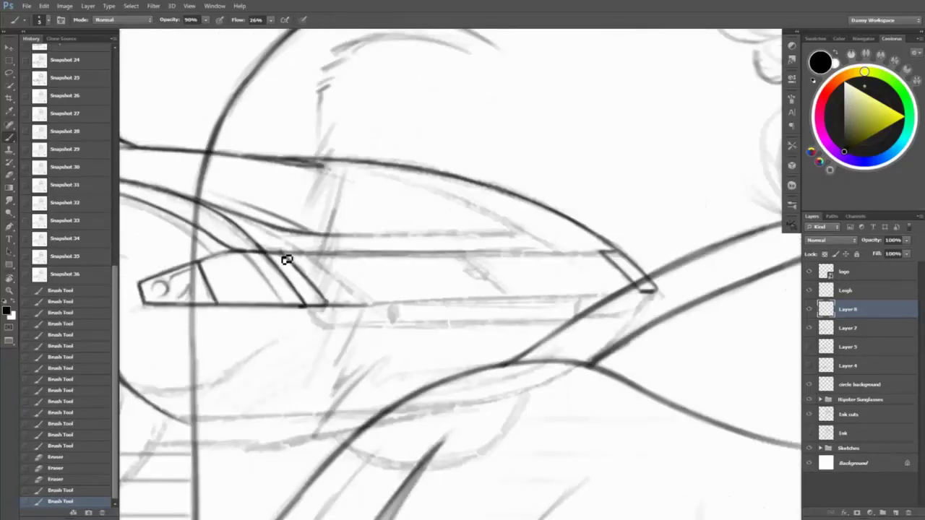
{"action": "mouse_move", "coordinate": [603, 253]}
{"action": "left_mouse_down"}
{"action": "mouse_move", "coordinate": [268, 277]}
{"action": "mouse_move", "coordinate": [433, 264]}
{"action": "left_mouse_up"}
{"action": "left_click_drag", "start_coordinate": [549, 254], "coordinate": [584, 304]}
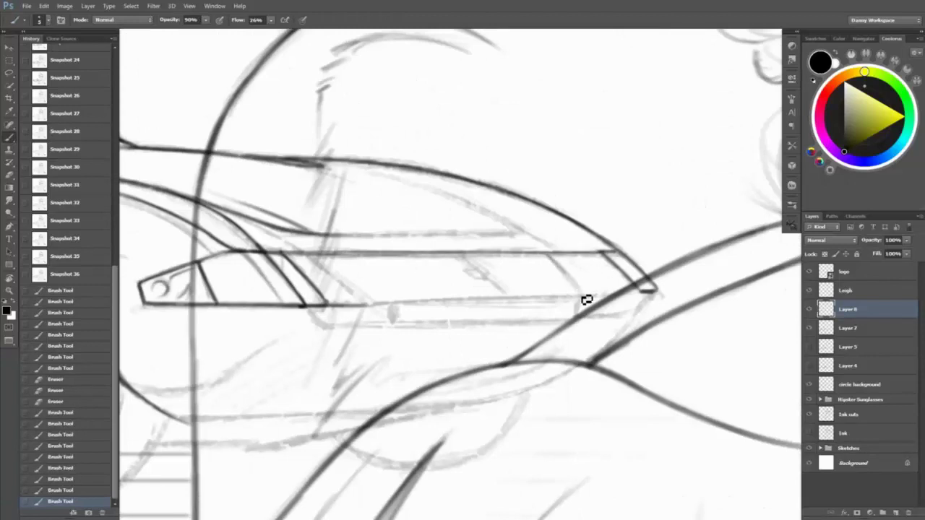
{"action": "left_click_drag", "start_coordinate": [354, 254], "coordinate": [396, 299]}
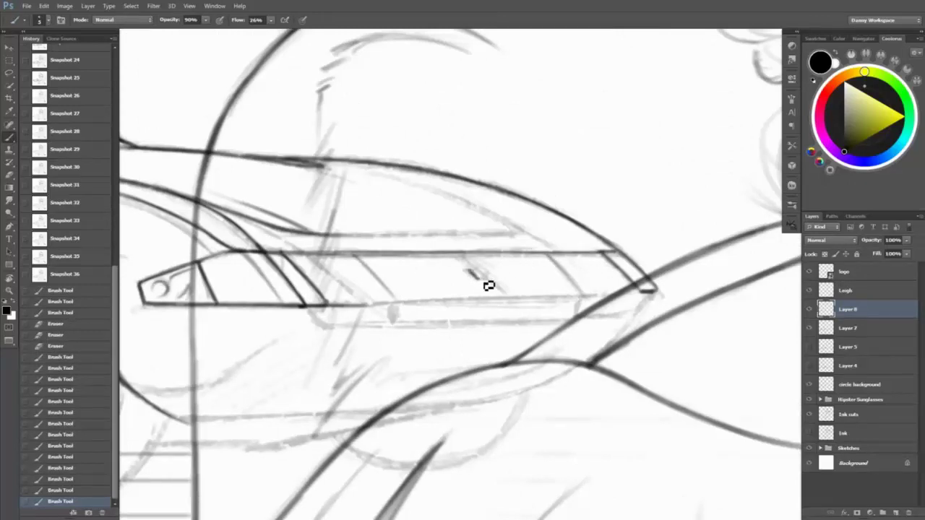
- Check the whole car drawing and save its current state as a new history snapshot
{"action": "key", "text": "z"}
{"action": "scroll", "coordinate": [763, 373], "scroll_direction": "down", "scroll_amount": 5}
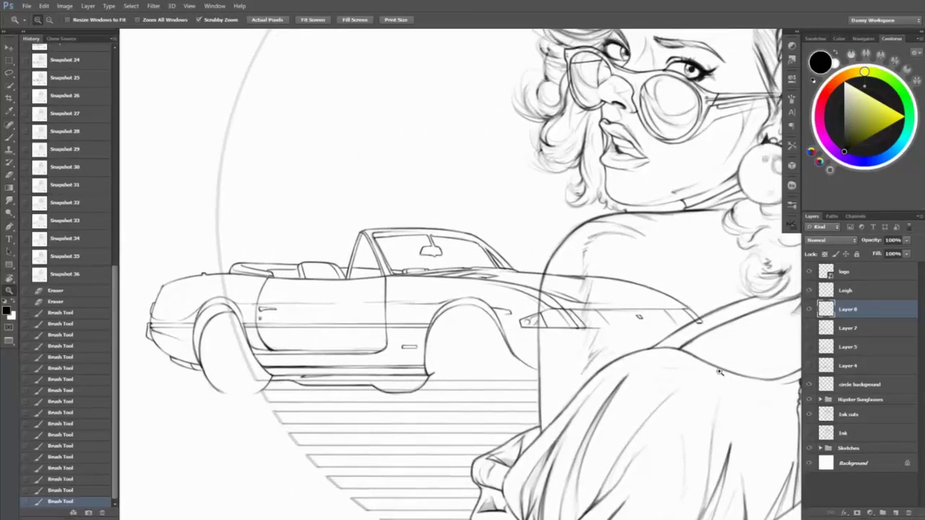
{"action": "scroll", "coordinate": [663, 346], "scroll_direction": "up", "scroll_amount": 4}
{"action": "left_click", "coordinate": [88, 513]}
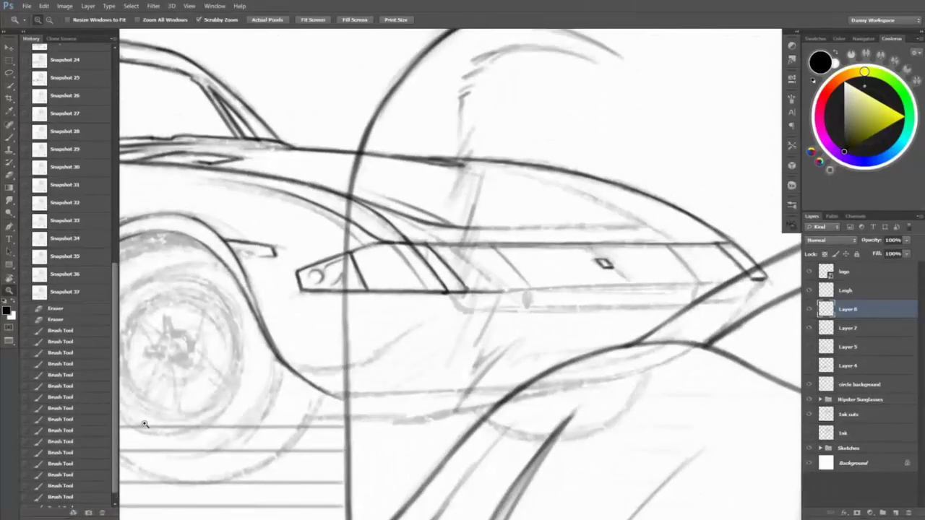
- Ink the hood's inner crease line, its rounded far corner and the straight front edge above the nose panel
{"action": "key", "text": "r"}
{"action": "mouse_move", "coordinate": [506, 145]}
{"action": "left_mouse_down"}
{"action": "mouse_move", "coordinate": [564, 217]}
{"action": "mouse_move", "coordinate": [488, 445]}
{"action": "mouse_move", "coordinate": [511, 316]}
{"action": "mouse_move", "coordinate": [506, 383]}
{"action": "left_mouse_up"}
{"action": "key", "text": "b"}
{"action": "key", "text": "e"}
{"action": "key", "text": "b"}
{"action": "key", "text": "e"}
{"action": "key", "text": "b"}
{"action": "key", "text": "e"}
{"action": "mouse_move", "coordinate": [519, 314]}
{"action": "left_mouse_down"}
{"action": "mouse_move", "coordinate": [497, 433]}
{"action": "mouse_move", "coordinate": [497, 370]}
{"action": "left_mouse_up"}
{"action": "key", "text": "b"}
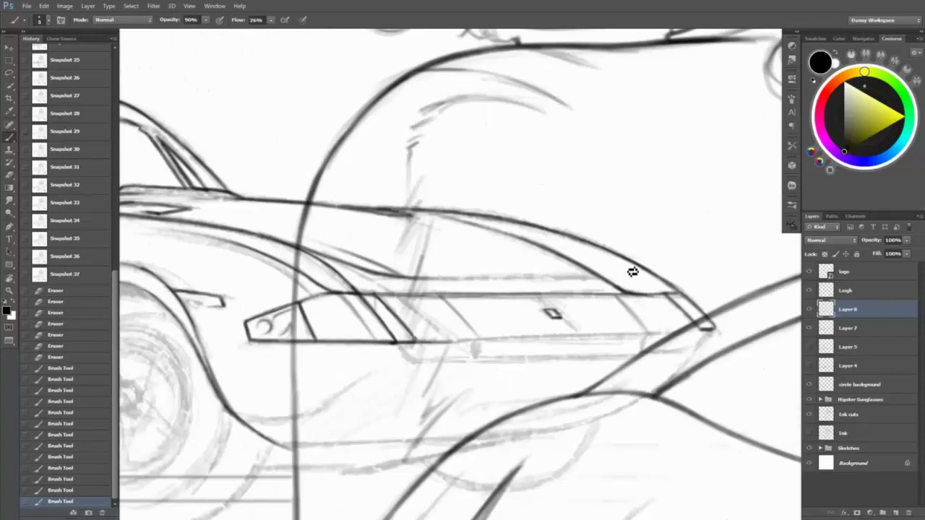
{"action": "left_click_drag", "start_coordinate": [623, 277], "coordinate": [502, 223]}
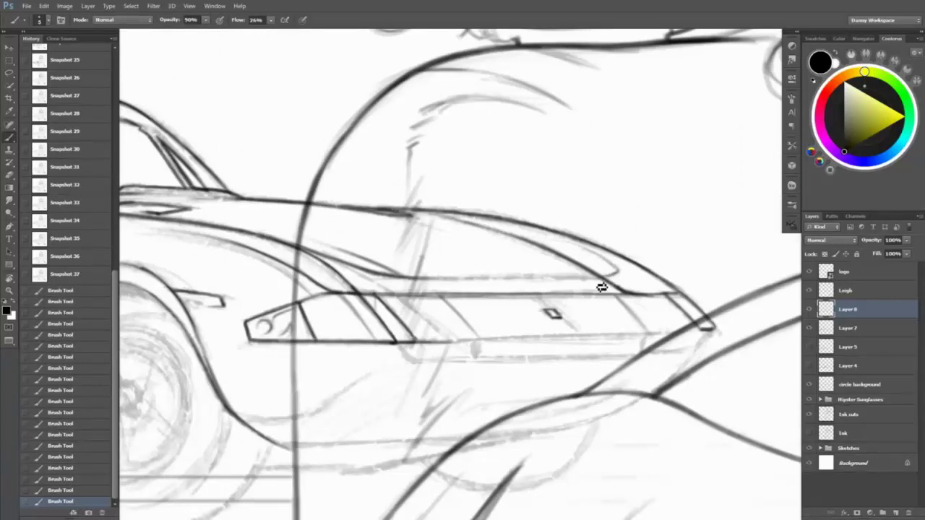
{"action": "left_click_drag", "start_coordinate": [602, 287], "coordinate": [412, 276]}
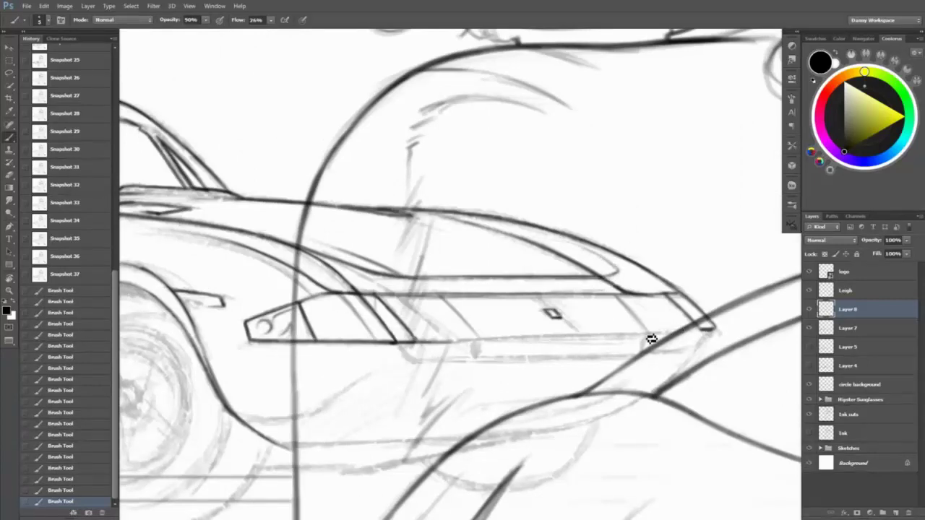
- Ink the nose panel's straight lower edge out to the far corner and clean up the overlap
{"action": "key", "text": "e"}
{"action": "mouse_move", "coordinate": [716, 334]}
{"action": "left_mouse_down"}
{"action": "mouse_move", "coordinate": [557, 353]}
{"action": "mouse_move", "coordinate": [716, 345]}
{"action": "left_mouse_up"}
{"action": "key", "text": "e"}
{"action": "key", "text": "b"}
{"action": "mouse_move", "coordinate": [575, 339]}
{"action": "left_mouse_down"}
{"action": "mouse_move", "coordinate": [725, 345]}
{"action": "mouse_move", "coordinate": [593, 338]}
{"action": "left_mouse_up"}
{"action": "key", "text": "e"}
{"action": "mouse_move", "coordinate": [672, 336]}
{"action": "left_mouse_down"}
{"action": "mouse_move", "coordinate": [628, 306]}
{"action": "mouse_move", "coordinate": [658, 339]}
{"action": "left_mouse_up"}
{"action": "key", "text": "b"}
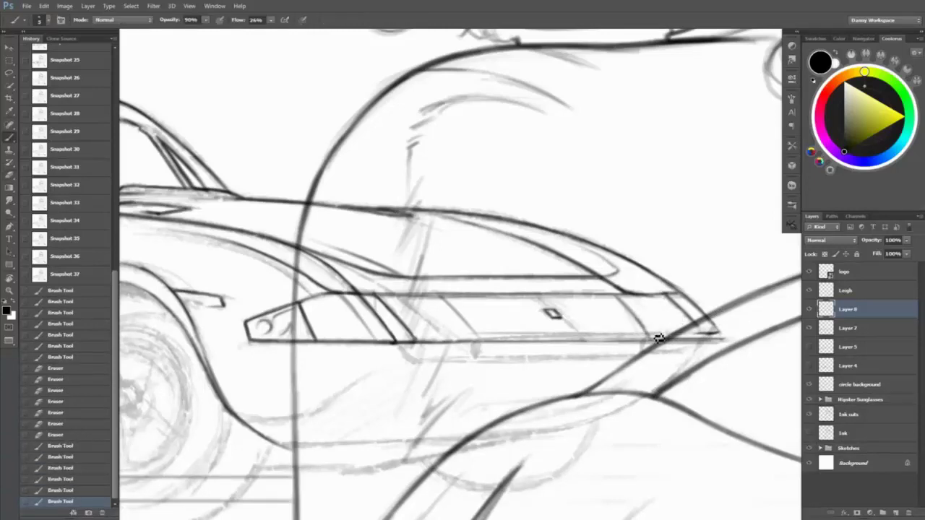
- Ink the slanted end lines at the nose's far corner and start the far bumper's outline below it
{"action": "key", "text": "z"}
{"action": "left_click", "coordinate": [621, 357], "text": "alt"}
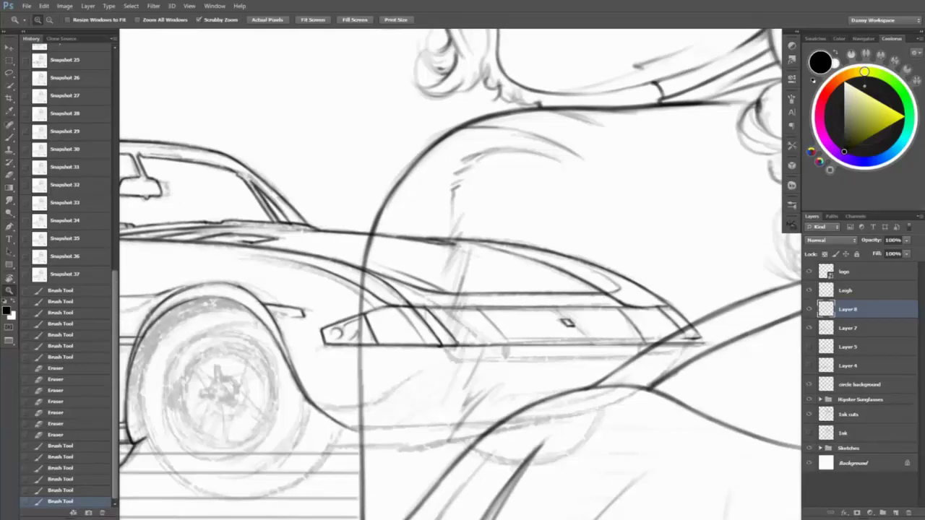
{"action": "mouse_move", "coordinate": [712, 339]}
{"action": "left_mouse_down"}
{"action": "mouse_move", "coordinate": [666, 259]}
{"action": "mouse_move", "coordinate": [692, 285]}
{"action": "left_mouse_up"}
{"action": "key", "text": "b"}
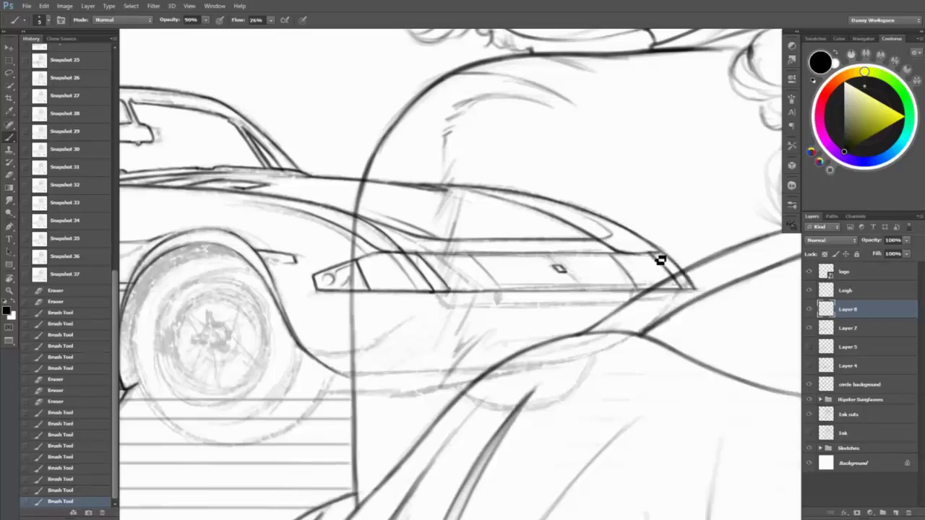
{"action": "left_click_drag", "start_coordinate": [668, 320], "coordinate": [703, 299]}
{"action": "mouse_move", "coordinate": [630, 300]}
{"action": "left_mouse_down"}
{"action": "mouse_move", "coordinate": [704, 297]}
{"action": "mouse_move", "coordinate": [686, 300]}
{"action": "left_mouse_up"}
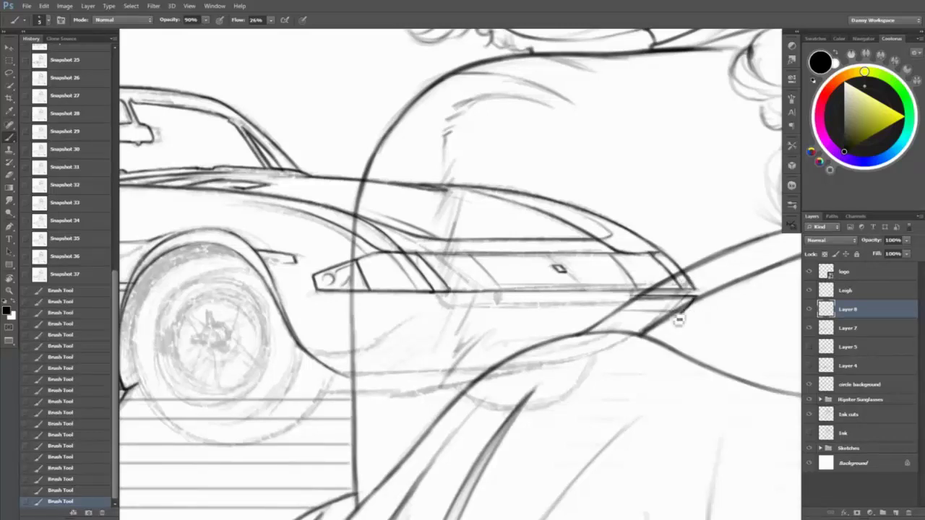
- Refine the far bumper's outline and ink the narrow slot inside it, erasing stray marks
{"action": "key", "text": "e"}
{"action": "mouse_move", "coordinate": [691, 310]}
{"action": "left_mouse_down"}
{"action": "mouse_move", "coordinate": [636, 305]}
{"action": "mouse_move", "coordinate": [659, 292]}
{"action": "mouse_move", "coordinate": [697, 306]}
{"action": "mouse_move", "coordinate": [637, 308]}
{"action": "left_mouse_up"}
{"action": "key", "text": "b"}
{"action": "key", "text": "e"}
{"action": "key", "text": "b"}
{"action": "key", "text": "e"}
{"action": "key", "text": "b"}
{"action": "key", "text": "e"}
{"action": "key", "text": "b"}
{"action": "left_click_drag", "start_coordinate": [692, 307], "coordinate": [671, 312]}
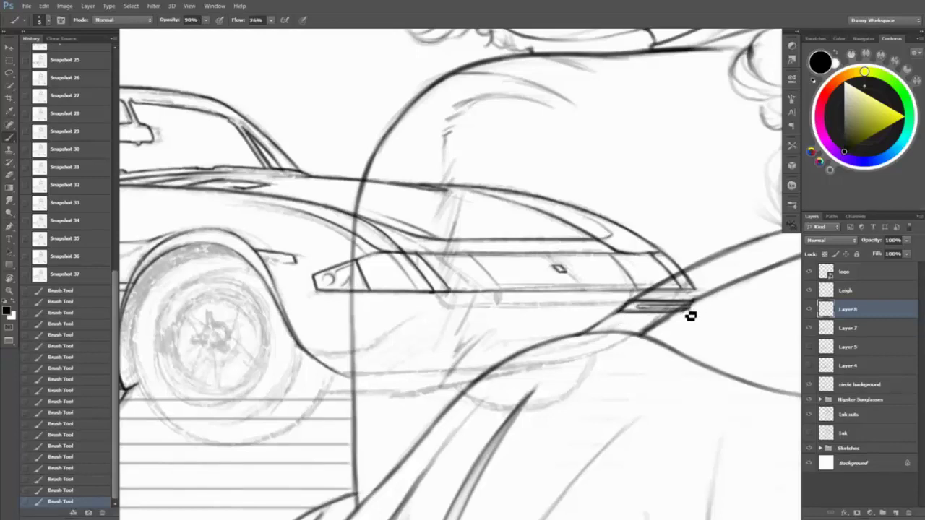
- Ink the short bracket lines beneath the nose panel and the thin strip running between the two bumpers
{"action": "left_click", "coordinate": [810, 328]}
{"action": "left_click", "coordinate": [810, 328]}
{"action": "key", "text": "e"}
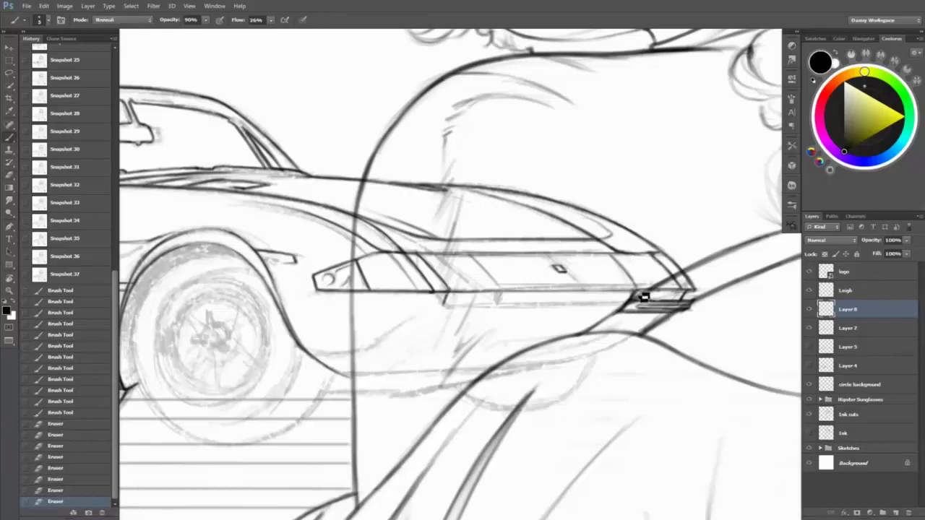
{"action": "mouse_move", "coordinate": [643, 297]}
{"action": "left_mouse_down"}
{"action": "mouse_move", "coordinate": [687, 305]}
{"action": "mouse_move", "coordinate": [641, 282]}
{"action": "mouse_move", "coordinate": [687, 296]}
{"action": "mouse_move", "coordinate": [710, 290]}
{"action": "left_mouse_up"}
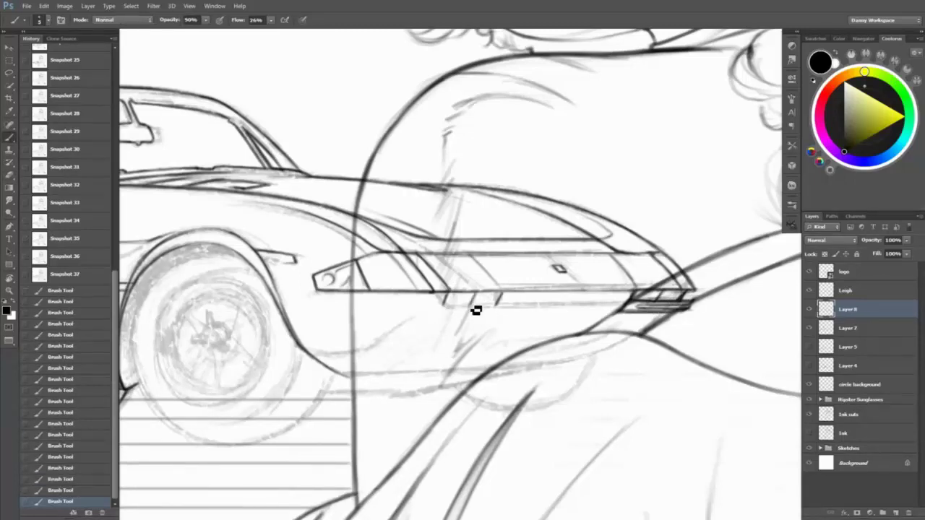
{"action": "mouse_move", "coordinate": [476, 310]}
{"action": "left_mouse_down"}
{"action": "mouse_move", "coordinate": [453, 304]}
{"action": "mouse_move", "coordinate": [470, 314]}
{"action": "mouse_move", "coordinate": [643, 311]}
{"action": "left_mouse_up"}
{"action": "left_click_drag", "start_coordinate": [443, 304], "coordinate": [508, 304]}
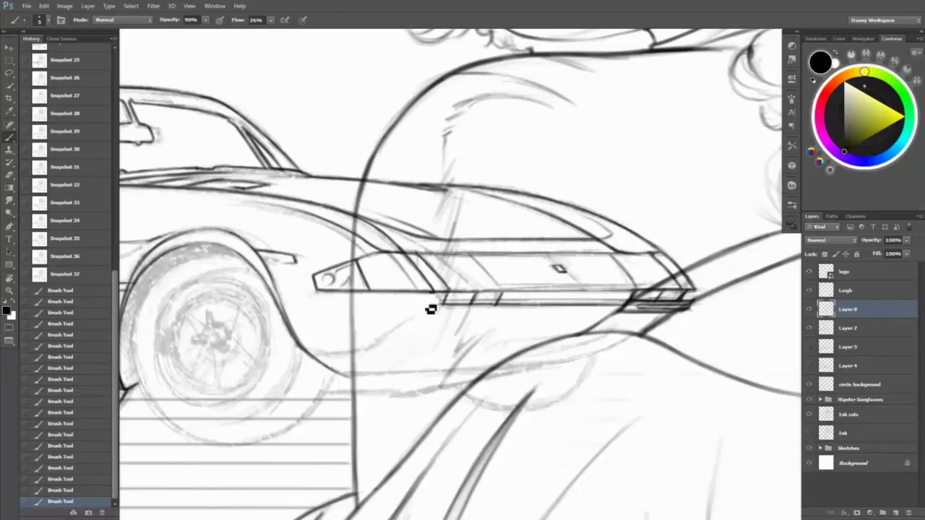
- Ink the near bumper's rounded outline below the headlight panel and trim its corners with the eraser
{"action": "mouse_move", "coordinate": [441, 310]}
{"action": "left_mouse_down"}
{"action": "mouse_move", "coordinate": [504, 309]}
{"action": "mouse_move", "coordinate": [427, 310]}
{"action": "mouse_move", "coordinate": [496, 320]}
{"action": "mouse_move", "coordinate": [428, 320]}
{"action": "mouse_move", "coordinate": [498, 322]}
{"action": "mouse_move", "coordinate": [438, 326]}
{"action": "mouse_move", "coordinate": [491, 316]}
{"action": "mouse_move", "coordinate": [422, 316]}
{"action": "mouse_move", "coordinate": [497, 326]}
{"action": "mouse_move", "coordinate": [494, 317]}
{"action": "left_mouse_up"}
{"action": "key", "text": "e"}
{"action": "key", "text": "b"}
{"action": "key", "text": "e"}
{"action": "key", "text": "b"}
{"action": "key", "text": "e"}
{"action": "key", "text": "b"}
{"action": "key", "text": "e"}
{"action": "left_click_drag", "start_coordinate": [495, 317], "coordinate": [498, 311]}
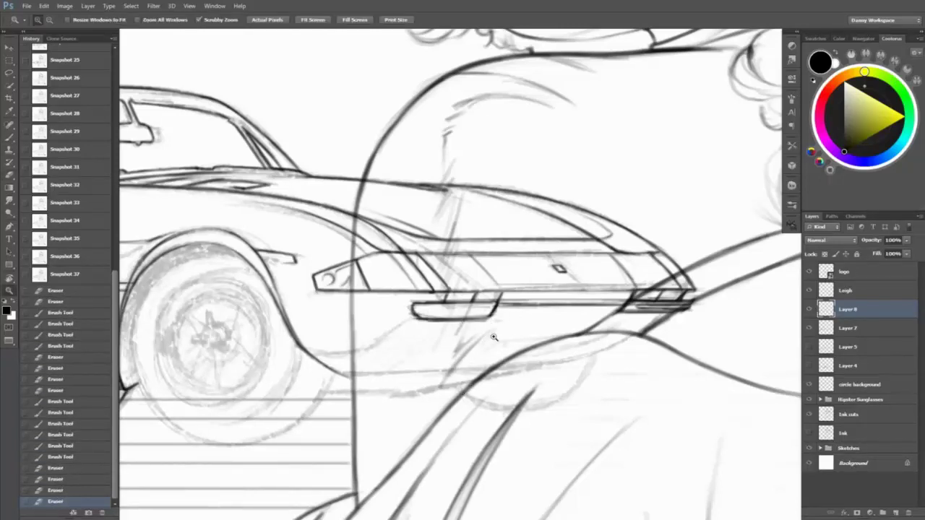
- Clean up the near bumper's outline, redrawing its rounded ends and smooth bottom edge
{"action": "left_click", "coordinate": [481, 340], "text": "ctrl"}
{"action": "mouse_move", "coordinate": [376, 291]}
{"action": "left_mouse_down"}
{"action": "mouse_move", "coordinate": [409, 310]}
{"action": "mouse_move", "coordinate": [326, 289]}
{"action": "mouse_move", "coordinate": [423, 285]}
{"action": "left_mouse_up"}
{"action": "key", "text": "b"}
{"action": "mouse_move", "coordinate": [326, 290]}
{"action": "left_mouse_down"}
{"action": "mouse_move", "coordinate": [425, 312]}
{"action": "mouse_move", "coordinate": [399, 322]}
{"action": "mouse_move", "coordinate": [395, 311]}
{"action": "mouse_move", "coordinate": [347, 306]}
{"action": "mouse_move", "coordinate": [465, 300]}
{"action": "mouse_move", "coordinate": [497, 309]}
{"action": "mouse_move", "coordinate": [441, 322]}
{"action": "left_mouse_up"}
{"action": "key", "text": "e"}
{"action": "key", "text": "b"}
{"action": "key", "text": "e"}
{"action": "key", "text": "b"}
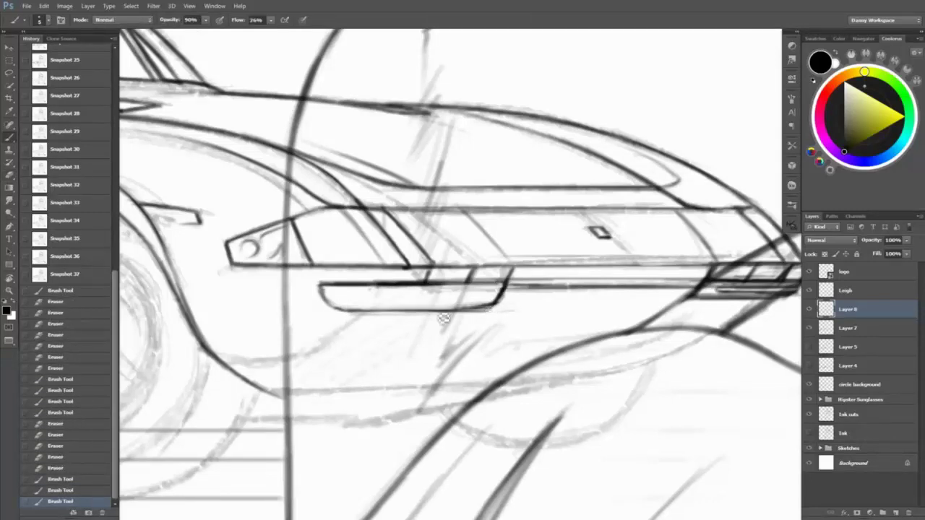
{"action": "left_click_drag", "start_coordinate": [325, 310], "coordinate": [499, 303]}
{"action": "key", "text": "e"}
{"action": "key", "text": "b"}
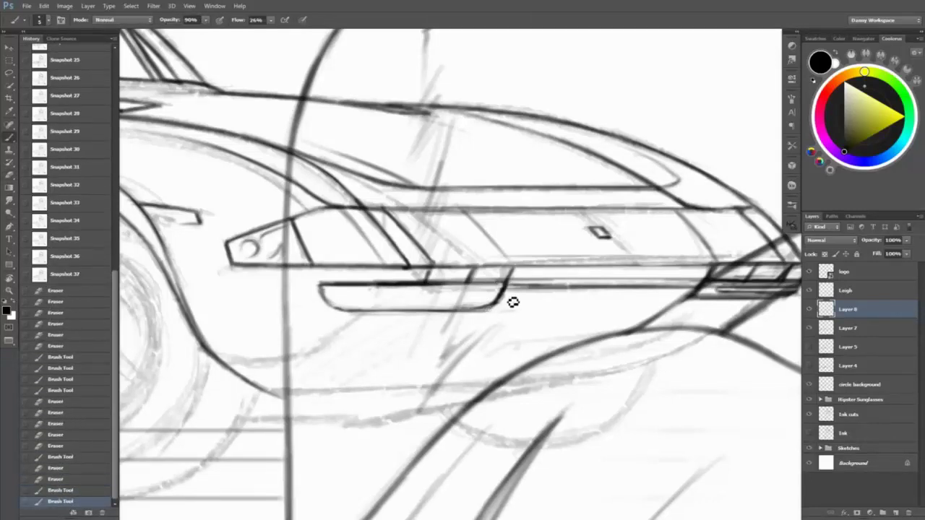
{"action": "mouse_move", "coordinate": [331, 292]}
{"action": "left_mouse_down"}
{"action": "mouse_move", "coordinate": [487, 301]}
{"action": "mouse_move", "coordinate": [325, 297]}
{"action": "mouse_move", "coordinate": [377, 307]}
{"action": "mouse_move", "coordinate": [351, 299]}
{"action": "mouse_move", "coordinate": [373, 273]}
{"action": "mouse_move", "coordinate": [388, 275]}
{"action": "left_mouse_up"}
{"action": "key", "text": "ctrl+alt+z"}
{"action": "key", "text": "ctrl+alt+z"}
- Ink the dark slot inside the near bumper, the thin strip above it and the small bracket details
{"action": "left_click", "coordinate": [346, 302]}
{"action": "key", "text": "e"}
{"action": "key", "text": "b"}
{"action": "key", "text": "e"}
{"action": "key", "text": "b"}
{"action": "mouse_move", "coordinate": [325, 275]}
{"action": "left_mouse_down"}
{"action": "mouse_move", "coordinate": [474, 275]}
{"action": "mouse_move", "coordinate": [454, 278]}
{"action": "mouse_move", "coordinate": [480, 283]}
{"action": "left_mouse_up"}
{"action": "key", "text": "e"}
{"action": "key", "text": "b"}
{"action": "left_click_drag", "start_coordinate": [454, 276], "coordinate": [463, 275]}
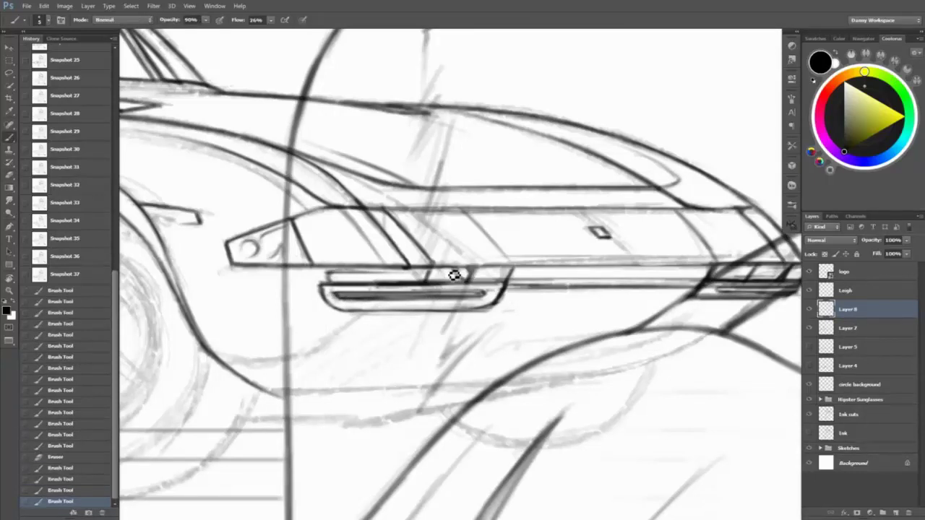
{"action": "key", "text": "ctrl+z"}
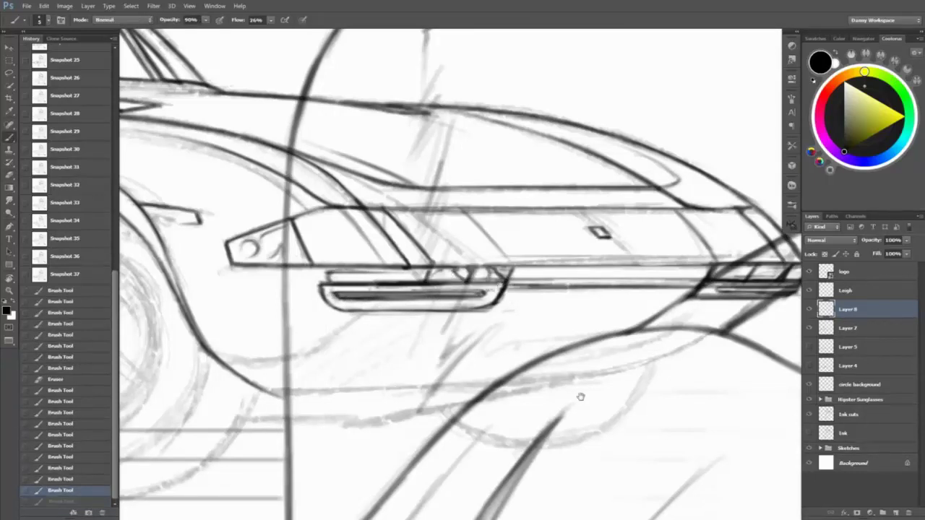
- Ink matching angled bracket details above the far bumper
{"action": "left_click_drag", "start_coordinate": [583, 397], "coordinate": [502, 431]}
{"action": "left_click_drag", "start_coordinate": [659, 308], "coordinate": [672, 323]}
{"action": "mouse_move", "coordinate": [648, 299]}
{"action": "left_mouse_down"}
{"action": "mouse_move", "coordinate": [672, 327]}
{"action": "mouse_move", "coordinate": [699, 324]}
{"action": "left_mouse_up"}
{"action": "left_click_drag", "start_coordinate": [679, 301], "coordinate": [711, 325]}
{"action": "left_click_drag", "start_coordinate": [699, 314], "coordinate": [711, 326]}
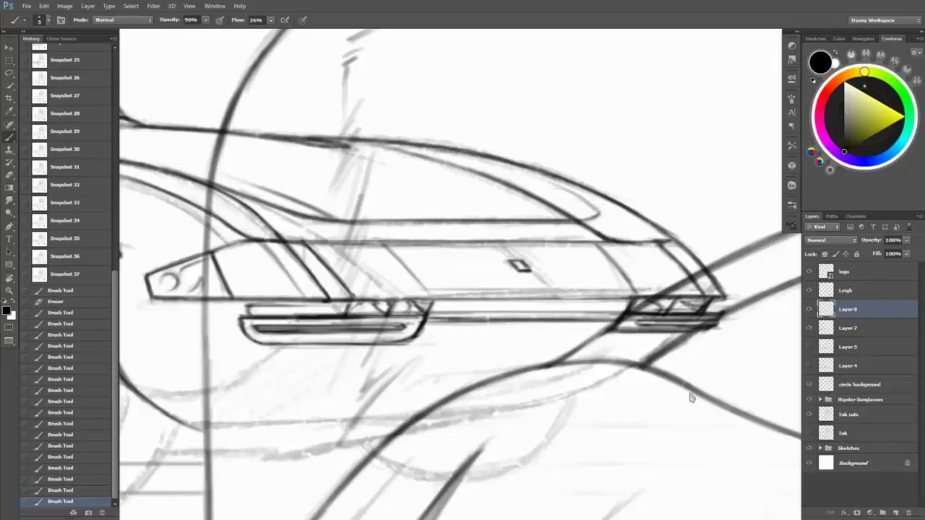
- Ink the straight horizontal line linking the bottom edges of the near and far bumpers
{"action": "left_click_drag", "start_coordinate": [587, 311], "coordinate": [596, 313]}
{"action": "left_click_drag", "start_coordinate": [433, 345], "coordinate": [700, 347]}
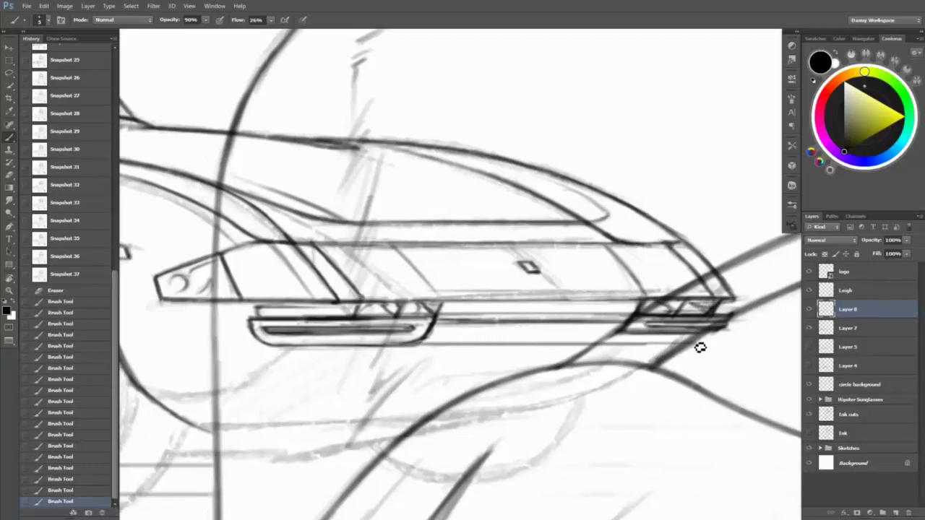
{"action": "mouse_move", "coordinate": [622, 342]}
{"action": "left_mouse_down"}
{"action": "mouse_move", "coordinate": [735, 340]}
{"action": "mouse_move", "coordinate": [672, 337]}
{"action": "left_mouse_up"}
- Erase the rough lines of the far bumper and redraw its slot and edges cleanly
{"action": "key", "text": "e"}
{"action": "left_click_drag", "start_coordinate": [716, 331], "coordinate": [636, 331]}
{"action": "mouse_move", "coordinate": [708, 327]}
{"action": "left_mouse_down"}
{"action": "mouse_move", "coordinate": [646, 328]}
{"action": "mouse_move", "coordinate": [604, 343]}
{"action": "left_mouse_up"}
{"action": "key", "text": "b"}
{"action": "left_click_drag", "start_coordinate": [629, 333], "coordinate": [598, 349]}
{"action": "key", "text": "e"}
{"action": "key", "text": "b"}
{"action": "mouse_move", "coordinate": [726, 327]}
{"action": "left_mouse_down"}
{"action": "mouse_move", "coordinate": [649, 340]}
{"action": "mouse_move", "coordinate": [653, 330]}
{"action": "left_mouse_up"}
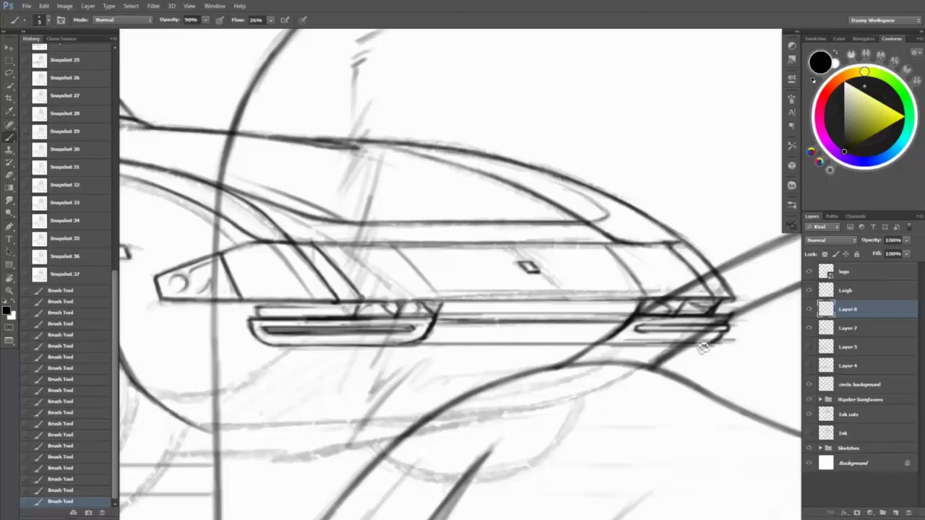
- Round off the far bumper's lower corner and compare the car's line art with and without the sketch
{"action": "key", "text": "e"}
{"action": "key", "text": "b"}
{"action": "mouse_move", "coordinate": [723, 345]}
{"action": "left_mouse_down"}
{"action": "mouse_move", "coordinate": [614, 351]}
{"action": "mouse_move", "coordinate": [721, 337]}
{"action": "mouse_move", "coordinate": [731, 327]}
{"action": "left_mouse_up"}
{"action": "key", "text": "e"}
{"action": "key", "text": "z"}
{"action": "left_click", "coordinate": [727, 364], "text": "alt"}
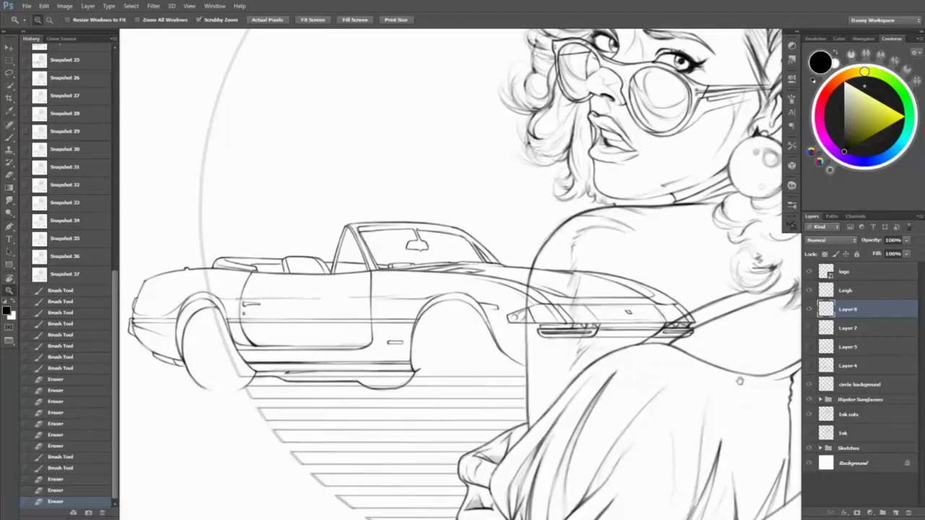
{"action": "left_click", "coordinate": [808, 347]}
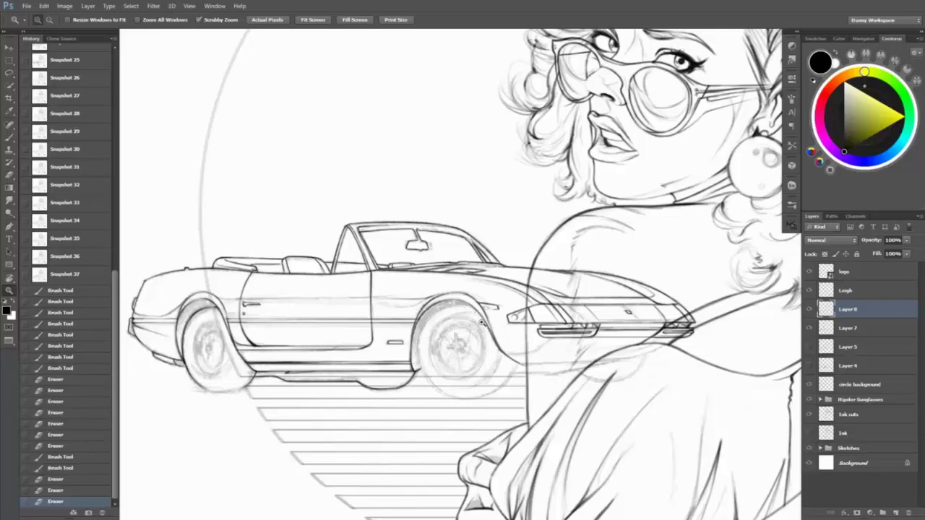
- Clean up and strengthen the outline of the windscreen frame's curved corner pillar
{"action": "mouse_move", "coordinate": [482, 322]}
{"action": "left_mouse_down"}
{"action": "mouse_move", "coordinate": [523, 248]}
{"action": "mouse_move", "coordinate": [491, 225]}
{"action": "mouse_move", "coordinate": [487, 238]}
{"action": "mouse_move", "coordinate": [431, 193]}
{"action": "mouse_move", "coordinate": [378, 99]}
{"action": "mouse_move", "coordinate": [506, 215]}
{"action": "mouse_move", "coordinate": [522, 320]}
{"action": "mouse_move", "coordinate": [508, 210]}
{"action": "mouse_move", "coordinate": [520, 355]}
{"action": "mouse_move", "coordinate": [523, 337]}
{"action": "left_mouse_up"}
{"action": "key", "text": "e"}
{"action": "key", "text": "b"}
{"action": "key", "text": "r"}
{"action": "key", "text": "e"}
{"action": "key", "text": "b"}
{"action": "key", "text": "e"}
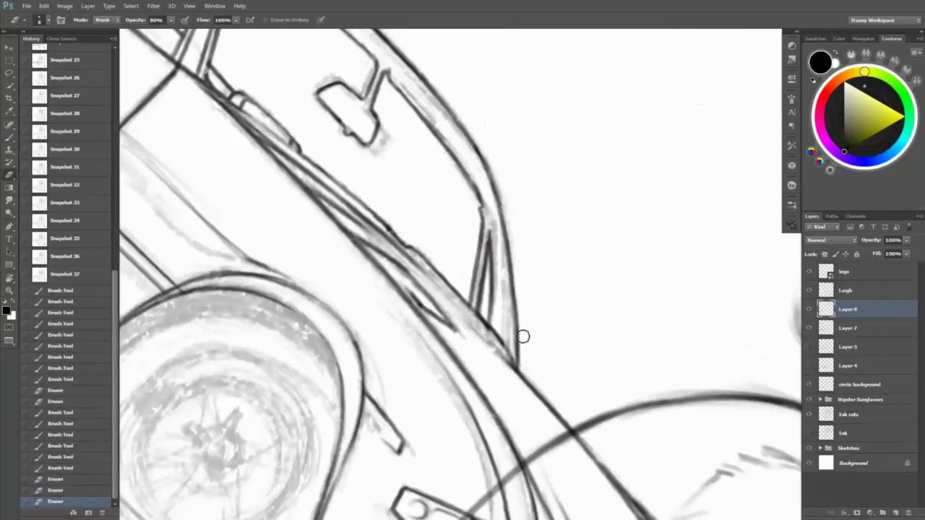
{"action": "key", "text": "b"}
{"action": "mouse_move", "coordinate": [482, 155]}
{"action": "left_mouse_down"}
{"action": "mouse_move", "coordinate": [481, 212]}
{"action": "mouse_move", "coordinate": [527, 250]}
{"action": "mouse_move", "coordinate": [370, 161]}
{"action": "mouse_move", "coordinate": [392, 325]}
{"action": "mouse_move", "coordinate": [386, 306]}
{"action": "mouse_move", "coordinate": [460, 192]}
{"action": "left_mouse_up"}
{"action": "key", "text": "r"}
{"action": "scroll", "coordinate": [530, 332], "scroll_direction": "up", "scroll_amount": 2}
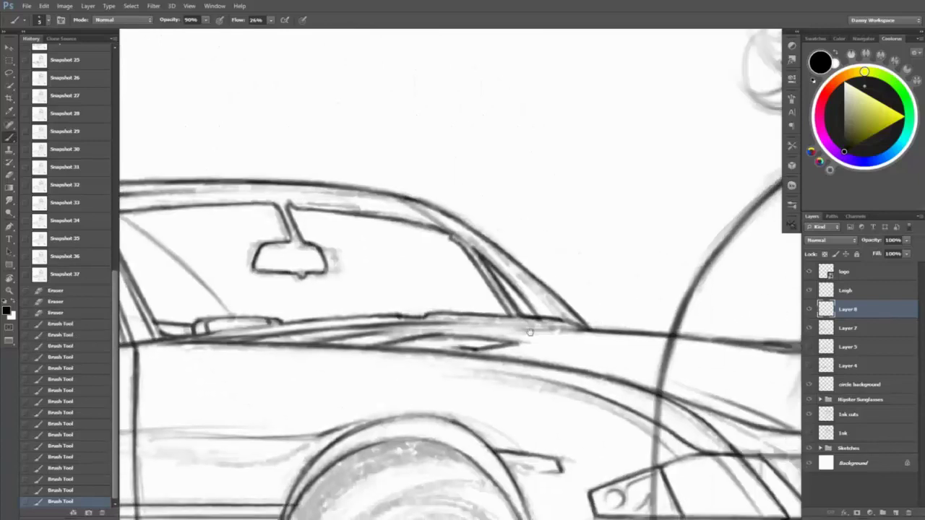
{"action": "scroll", "coordinate": [530, 332], "scroll_direction": "down", "scroll_amount": 2}
{"action": "scroll", "coordinate": [475, 248], "scroll_direction": "up", "scroll_amount": 2}
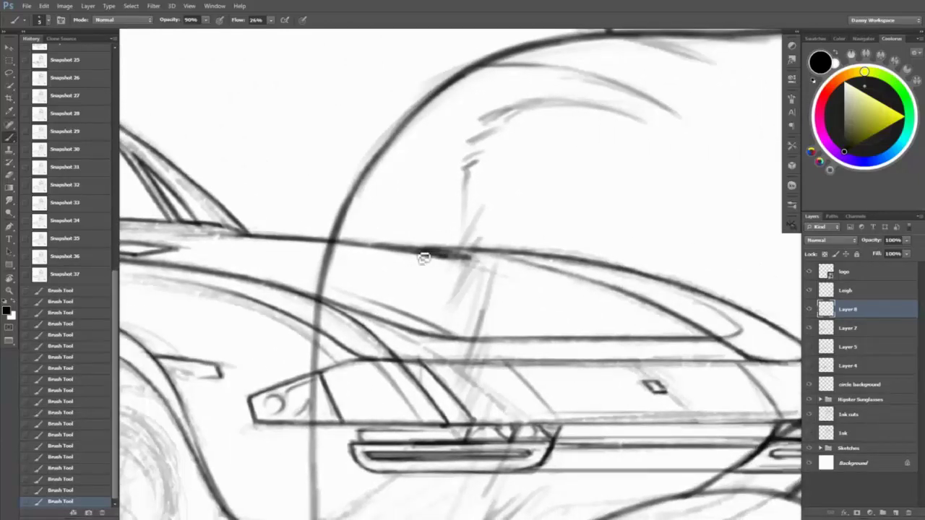
- Save the current state of the drawing as a new history snapshot
{"action": "key", "text": "z"}
{"action": "scroll", "coordinate": [641, 319], "scroll_direction": "down", "scroll_amount": 3}
{"action": "left_click", "coordinate": [90, 512]}
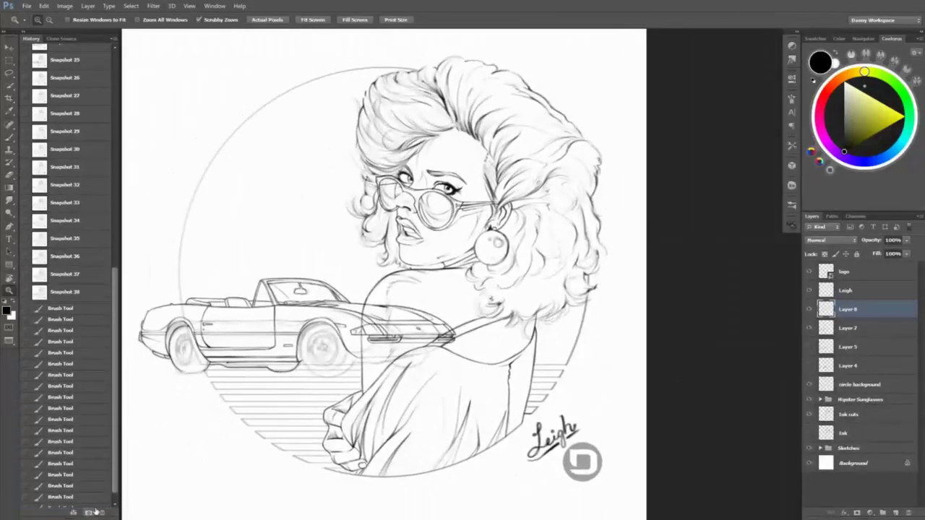
- Ink the curved underside of the car's nose from the far bumper and erase the excess
{"action": "scroll", "coordinate": [434, 318], "scroll_direction": "up", "scroll_amount": 5}
{"action": "key", "text": "r"}
{"action": "left_click_drag", "start_coordinate": [492, 217], "coordinate": [520, 304]}
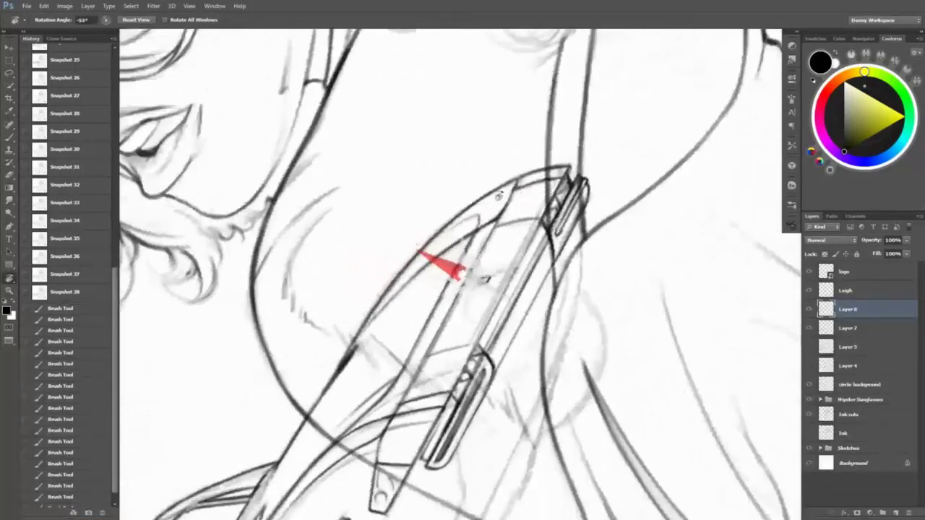
{"action": "key", "text": "b"}
{"action": "left_click_drag", "start_coordinate": [589, 276], "coordinate": [583, 290]}
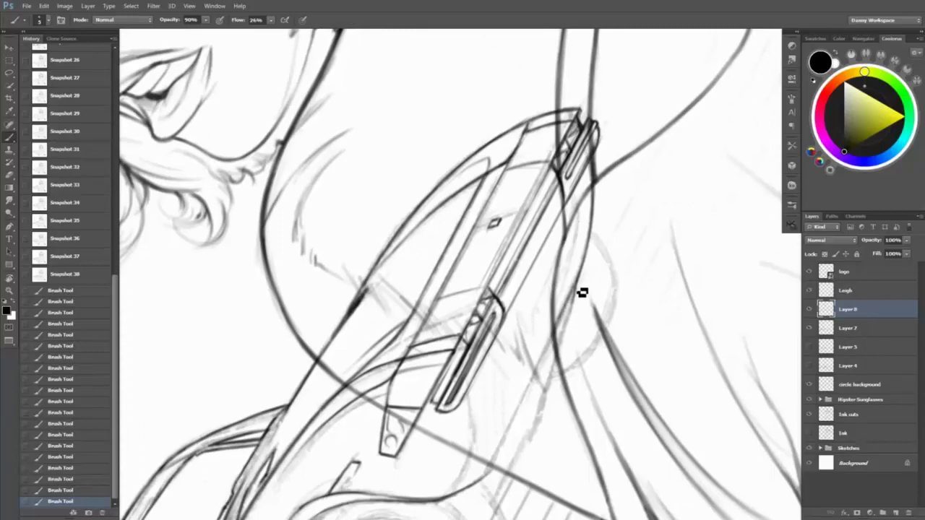
{"action": "key", "text": "Escape"}
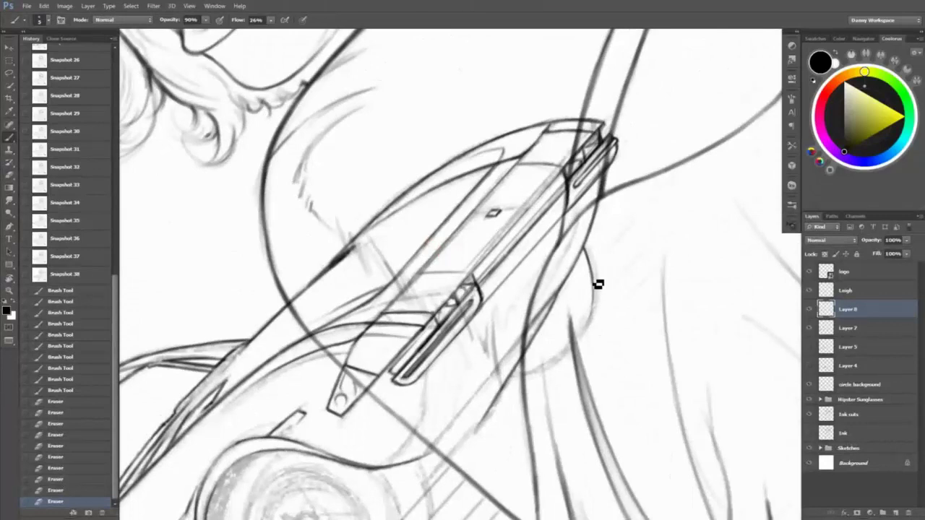
- Ink the outer side of the far front wheel below the nose and check it against the whole illustration
{"action": "left_click_drag", "start_coordinate": [597, 284], "coordinate": [593, 319]}
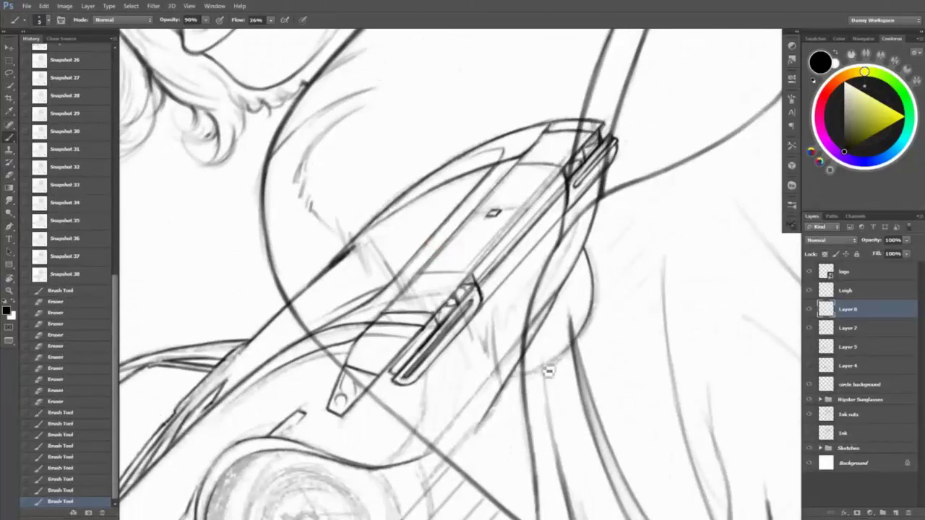
{"action": "mouse_move", "coordinate": [599, 274]}
{"action": "left_mouse_down"}
{"action": "mouse_move", "coordinate": [600, 308]}
{"action": "mouse_move", "coordinate": [593, 279]}
{"action": "left_mouse_up"}
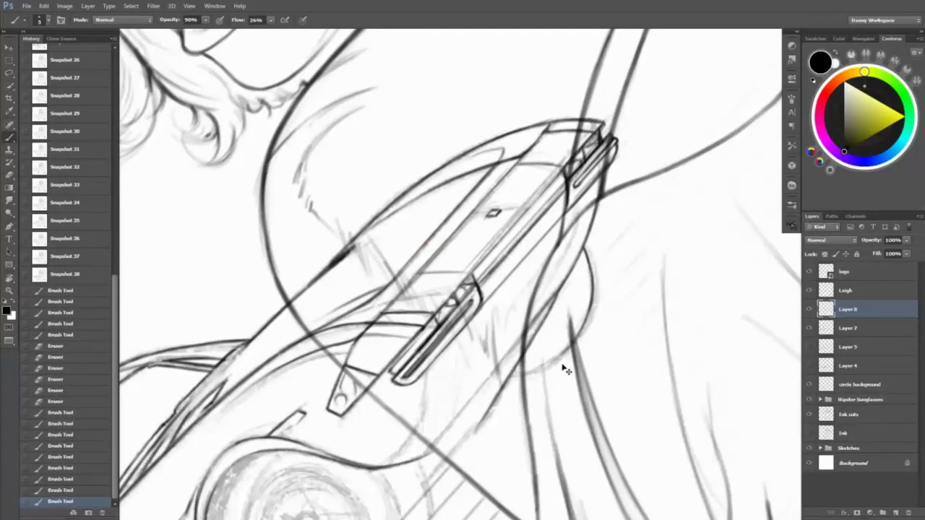
{"action": "key", "text": "Escape"}
{"action": "key", "text": "z"}
{"action": "key", "text": "ctrl+0"}
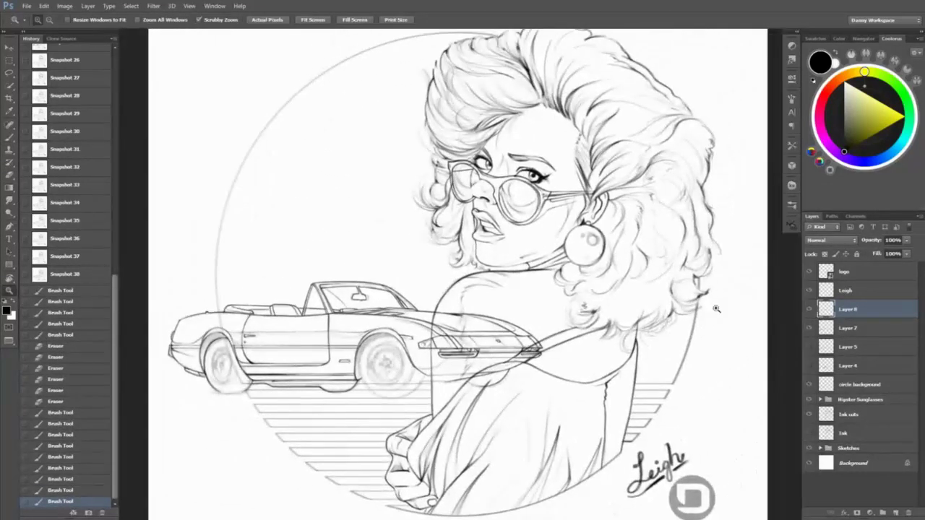
- Continue the far front wheel's arc around to meet the underside of the nose
{"action": "left_click_drag", "start_coordinate": [528, 330], "coordinate": [557, 310]}
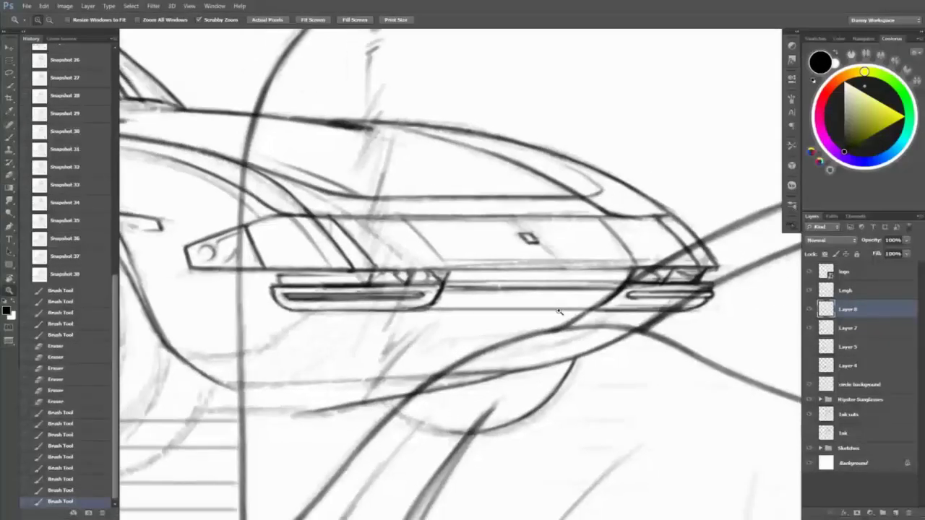
{"action": "key", "text": "r"}
{"action": "mouse_move", "coordinate": [424, 371]}
{"action": "left_mouse_down"}
{"action": "mouse_move", "coordinate": [361, 332]}
{"action": "mouse_move", "coordinate": [340, 282]}
{"action": "left_mouse_up"}
{"action": "key", "text": "b"}
{"action": "mouse_move", "coordinate": [293, 333]}
{"action": "left_mouse_down"}
{"action": "mouse_move", "coordinate": [289, 283]}
{"action": "mouse_move", "coordinate": [305, 234]}
{"action": "mouse_move", "coordinate": [327, 209]}
{"action": "left_mouse_up"}
- Tidy the far front wheel's curve with the eraser and strengthen its lower edge
{"action": "key", "text": "e"}
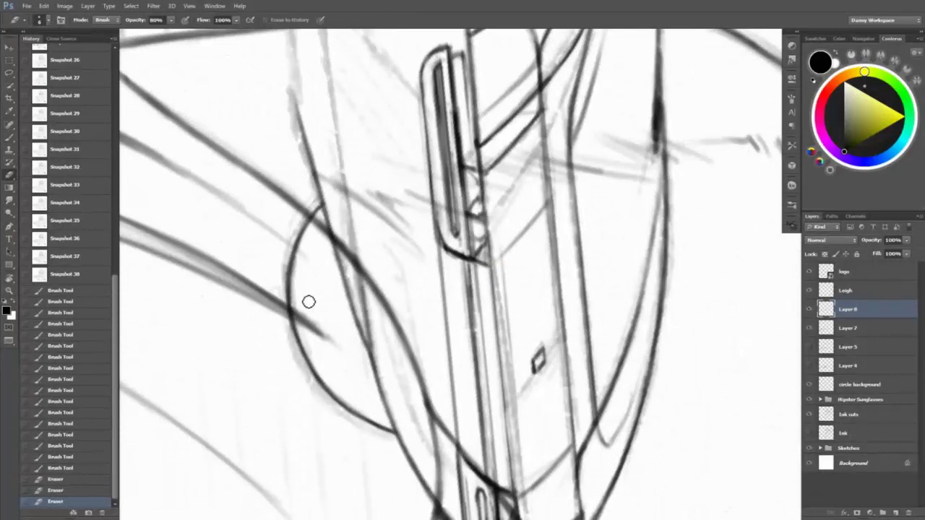
{"action": "left_click_drag", "start_coordinate": [309, 301], "coordinate": [311, 260]}
{"action": "key", "text": "b"}
{"action": "left_click_drag", "start_coordinate": [320, 213], "coordinate": [303, 246]}
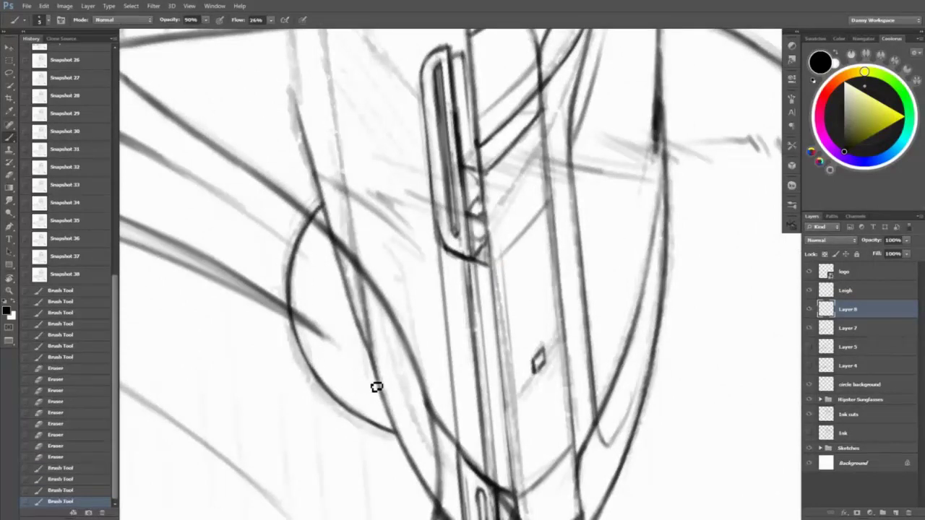
{"action": "key", "text": "e"}
{"action": "left_click_drag", "start_coordinate": [318, 209], "coordinate": [295, 275]}
{"action": "key", "text": "b"}
{"action": "left_click_drag", "start_coordinate": [298, 338], "coordinate": [294, 268]}
{"action": "mouse_move", "coordinate": [295, 354]}
{"action": "left_mouse_down"}
{"action": "mouse_move", "coordinate": [295, 283]}
{"action": "mouse_move", "coordinate": [324, 206]}
{"action": "mouse_move", "coordinate": [290, 278]}
{"action": "left_mouse_up"}
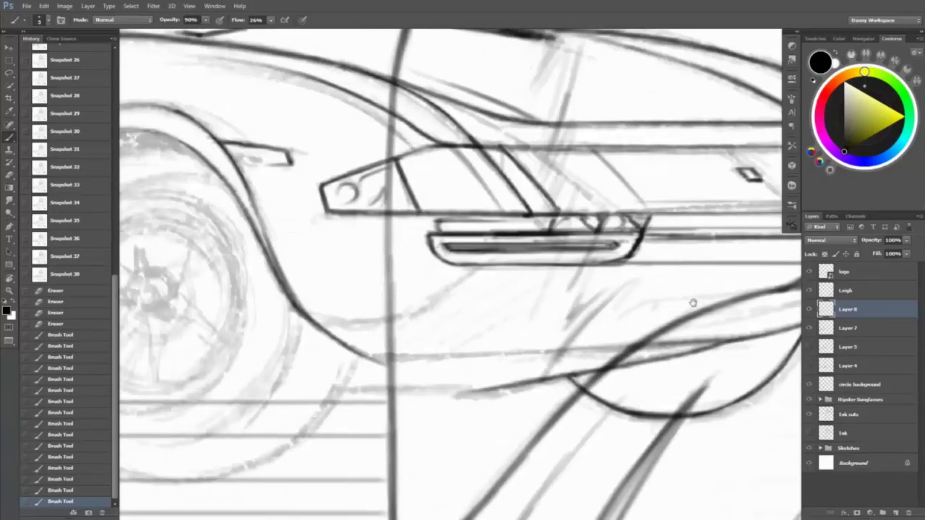
- Ink the lower lip and bottom edge of the bodywork between the near front wheel and the nose, erasing the excess
{"action": "left_click_drag", "start_coordinate": [338, 394], "coordinate": [485, 397]}
{"action": "left_click_drag", "start_coordinate": [353, 394], "coordinate": [488, 398]}
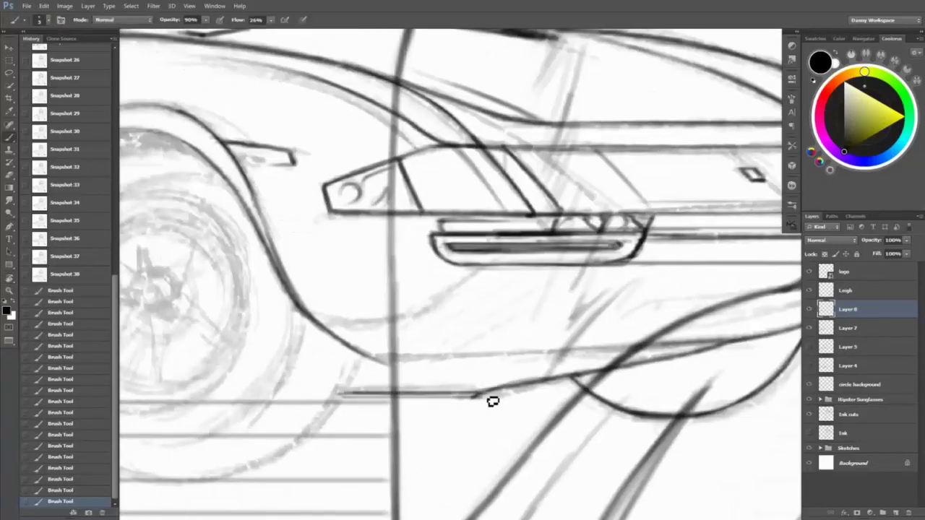
{"action": "key", "text": "r"}
{"action": "left_click_drag", "start_coordinate": [557, 402], "coordinate": [555, 354]}
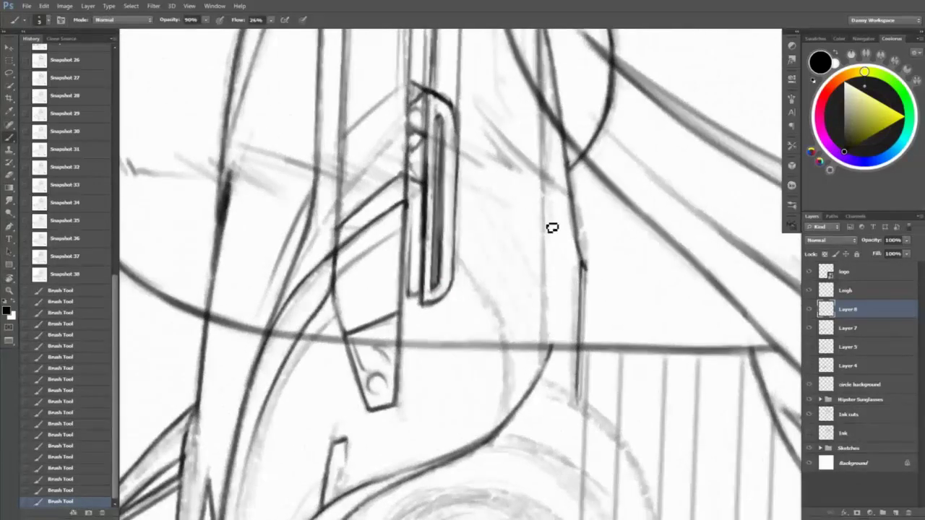
{"action": "mouse_move", "coordinate": [548, 83]}
{"action": "left_mouse_down"}
{"action": "mouse_move", "coordinate": [553, 355]}
{"action": "mouse_move", "coordinate": [556, 296]}
{"action": "mouse_move", "coordinate": [548, 361]}
{"action": "mouse_move", "coordinate": [549, 182]}
{"action": "left_mouse_up"}
{"action": "key", "text": "e"}
{"action": "key", "text": "b"}
{"action": "key", "text": "e"}
{"action": "left_click_drag", "start_coordinate": [549, 162], "coordinate": [547, 316]}
{"action": "key", "text": "b"}
{"action": "mouse_move", "coordinate": [548, 207]}
{"action": "left_mouse_down"}
{"action": "mouse_move", "coordinate": [548, 114]}
{"action": "mouse_move", "coordinate": [562, 217]}
{"action": "left_mouse_up"}
{"action": "key", "text": "Escape"}
- Ink the front lower curve of the near front tyre and check it against the whole illustration, toggling Layer 7
{"action": "left_click_drag", "start_coordinate": [595, 287], "coordinate": [654, 272]}
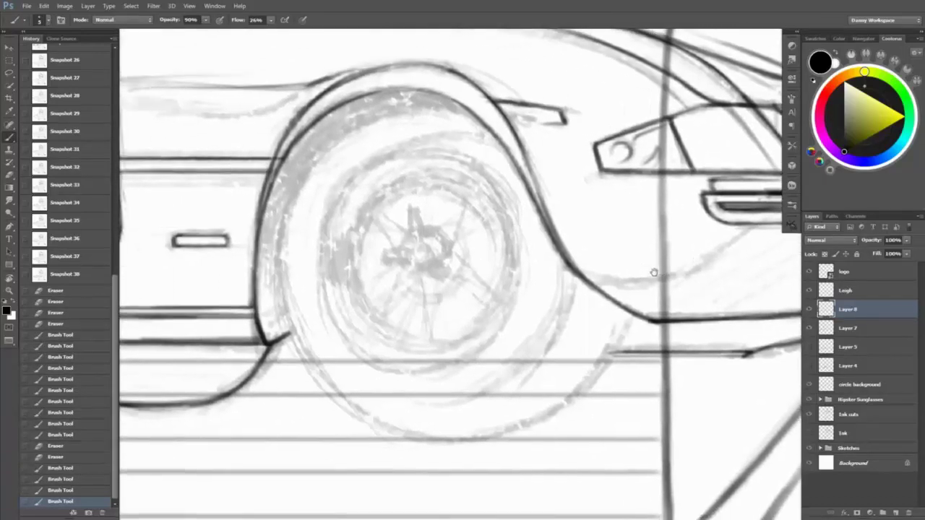
{"action": "mouse_move", "coordinate": [636, 318]}
{"action": "left_mouse_down"}
{"action": "mouse_move", "coordinate": [630, 347]}
{"action": "mouse_move", "coordinate": [561, 413]}
{"action": "mouse_move", "coordinate": [641, 326]}
{"action": "mouse_move", "coordinate": [564, 418]}
{"action": "left_mouse_up"}
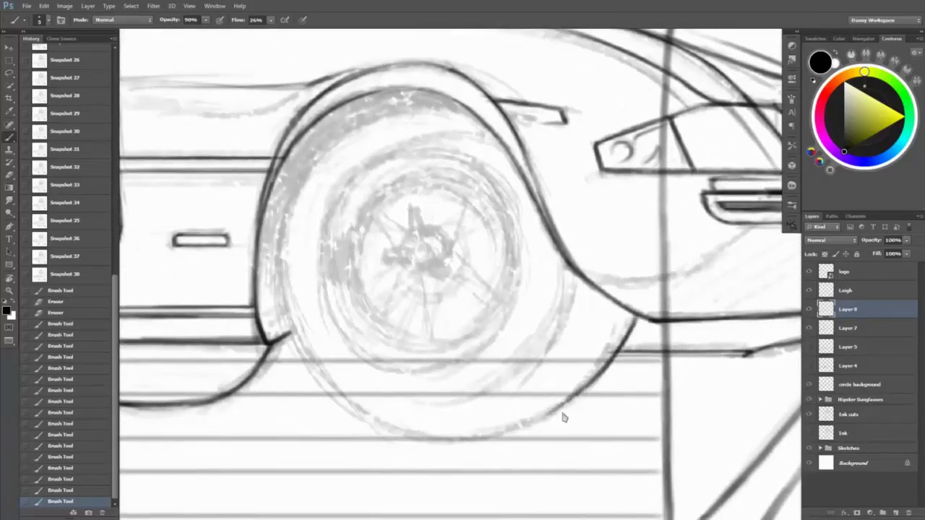
{"action": "key", "text": "z"}
{"action": "left_click_drag", "start_coordinate": [576, 255], "coordinate": [570, 326]}
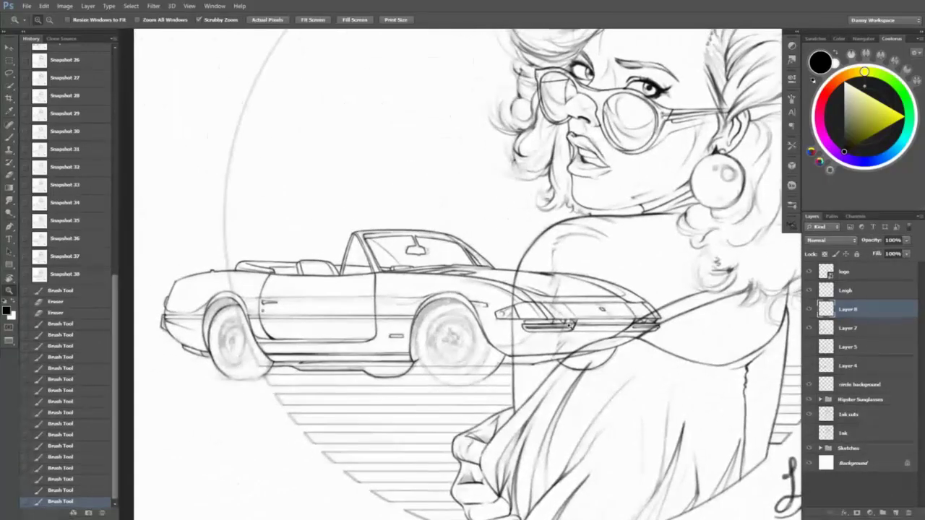
{"action": "left_click", "coordinate": [809, 329]}
{"action": "left_click", "coordinate": [810, 328]}
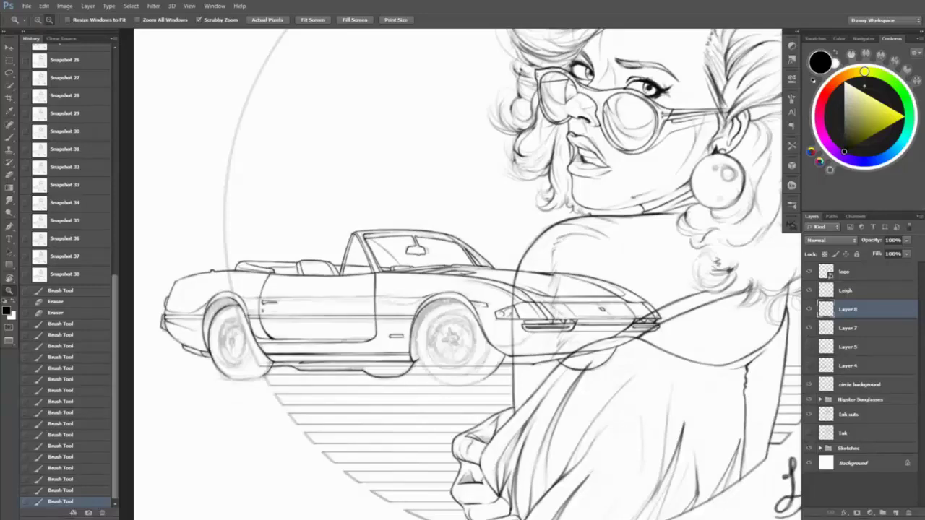
- Ink the bottom and rear outline of the near front tyre up to the sill and trim it with the eraser
{"action": "mouse_move", "coordinate": [446, 230]}
{"action": "left_mouse_down"}
{"action": "mouse_move", "coordinate": [529, 116]}
{"action": "mouse_move", "coordinate": [485, 268]}
{"action": "left_mouse_up"}
{"action": "key", "text": "b"}
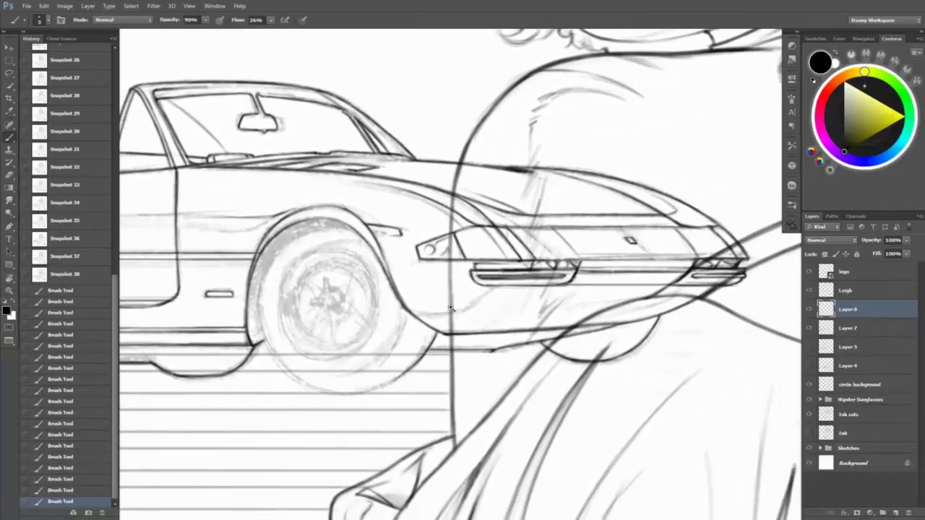
{"action": "mouse_move", "coordinate": [451, 308]}
{"action": "left_mouse_down"}
{"action": "mouse_move", "coordinate": [296, 265]}
{"action": "mouse_move", "coordinate": [327, 228]}
{"action": "mouse_move", "coordinate": [303, 244]}
{"action": "mouse_move", "coordinate": [284, 318]}
{"action": "left_mouse_up"}
{"action": "key", "text": "e"}
{"action": "key", "text": "b"}
{"action": "mouse_move", "coordinate": [317, 230]}
{"action": "left_mouse_down"}
{"action": "mouse_move", "coordinate": [303, 277]}
{"action": "mouse_move", "coordinate": [327, 423]}
{"action": "left_mouse_up"}
{"action": "key", "text": "e"}
{"action": "mouse_move", "coordinate": [298, 293]}
{"action": "left_mouse_down"}
{"action": "mouse_move", "coordinate": [296, 346]}
{"action": "mouse_move", "coordinate": [294, 294]}
{"action": "mouse_move", "coordinate": [304, 400]}
{"action": "mouse_move", "coordinate": [302, 368]}
{"action": "mouse_move", "coordinate": [360, 461]}
{"action": "left_mouse_up"}
{"action": "key", "text": "b"}
{"action": "key", "text": "e"}
{"action": "left_click_drag", "start_coordinate": [316, 432], "coordinate": [310, 422]}
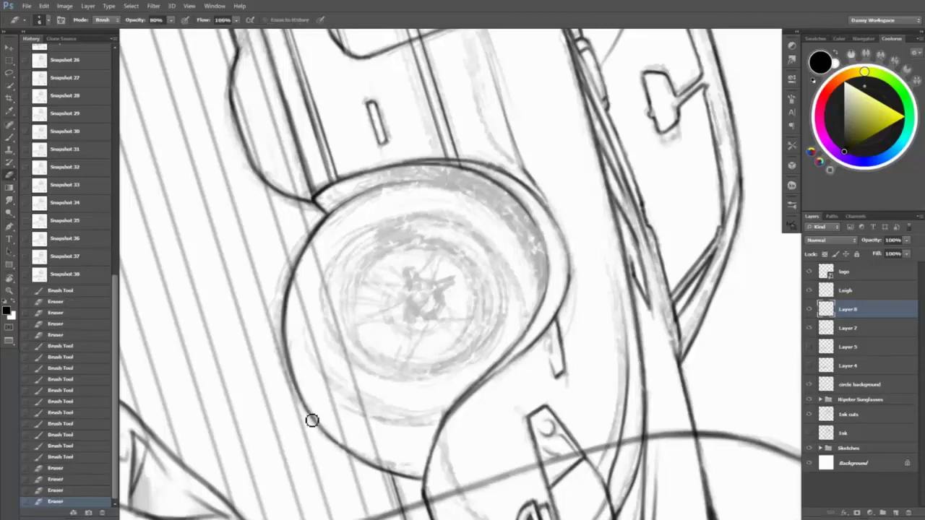
{"action": "key", "text": "Escape"}
- Refine the near front tyre's lower outline by alternately erasing rough edges and strengthening the line
{"action": "mouse_move", "coordinate": [416, 417]}
{"action": "left_mouse_down"}
{"action": "mouse_move", "coordinate": [292, 283]}
{"action": "mouse_move", "coordinate": [306, 289]}
{"action": "mouse_move", "coordinate": [315, 250]}
{"action": "mouse_move", "coordinate": [286, 291]}
{"action": "mouse_move", "coordinate": [336, 200]}
{"action": "mouse_move", "coordinate": [312, 272]}
{"action": "left_mouse_up"}
{"action": "key", "text": "b"}
{"action": "key", "text": "e"}
{"action": "mouse_move", "coordinate": [322, 217]}
{"action": "left_mouse_down"}
{"action": "mouse_move", "coordinate": [277, 350]}
{"action": "mouse_move", "coordinate": [287, 297]}
{"action": "mouse_move", "coordinate": [321, 438]}
{"action": "mouse_move", "coordinate": [289, 386]}
{"action": "left_mouse_up"}
{"action": "key", "text": "b"}
{"action": "key", "text": "e"}
{"action": "left_click_drag", "start_coordinate": [314, 254], "coordinate": [291, 320]}
{"action": "key", "text": "b"}
{"action": "mouse_move", "coordinate": [290, 397]}
{"action": "left_mouse_down"}
{"action": "mouse_move", "coordinate": [292, 271]}
{"action": "mouse_move", "coordinate": [345, 200]}
{"action": "mouse_move", "coordinate": [332, 202]}
{"action": "mouse_move", "coordinate": [297, 258]}
{"action": "mouse_move", "coordinate": [334, 210]}
{"action": "mouse_move", "coordinate": [316, 248]}
{"action": "mouse_move", "coordinate": [287, 256]}
{"action": "mouse_move", "coordinate": [330, 438]}
{"action": "left_mouse_up"}
{"action": "key", "text": "e"}
{"action": "key", "text": "b"}
{"action": "key", "text": "9"}
{"action": "key", "text": "e"}
{"action": "key", "text": "b"}
{"action": "key", "text": "Escape"}
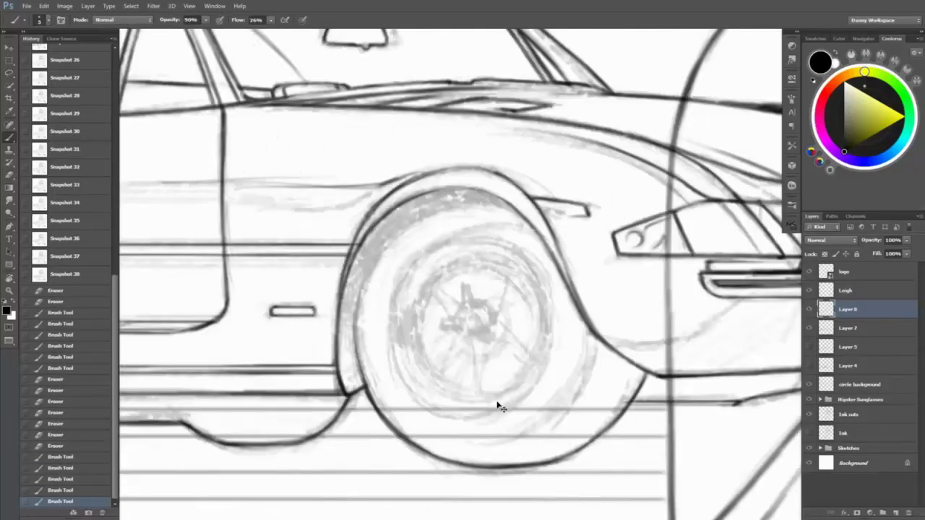
{"action": "left_click_drag", "start_coordinate": [592, 450], "coordinate": [569, 452]}
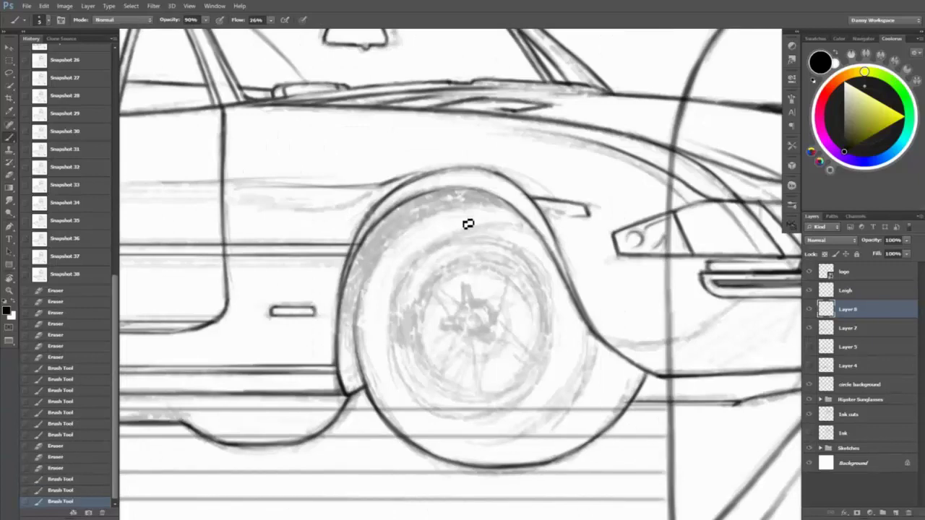
- Ink the near front tyre's upper edge inside the wheel arch and clean its rear side with the eraser
{"action": "mouse_move", "coordinate": [365, 310]}
{"action": "left_mouse_down"}
{"action": "mouse_move", "coordinate": [392, 250]}
{"action": "mouse_move", "coordinate": [499, 209]}
{"action": "left_mouse_up"}
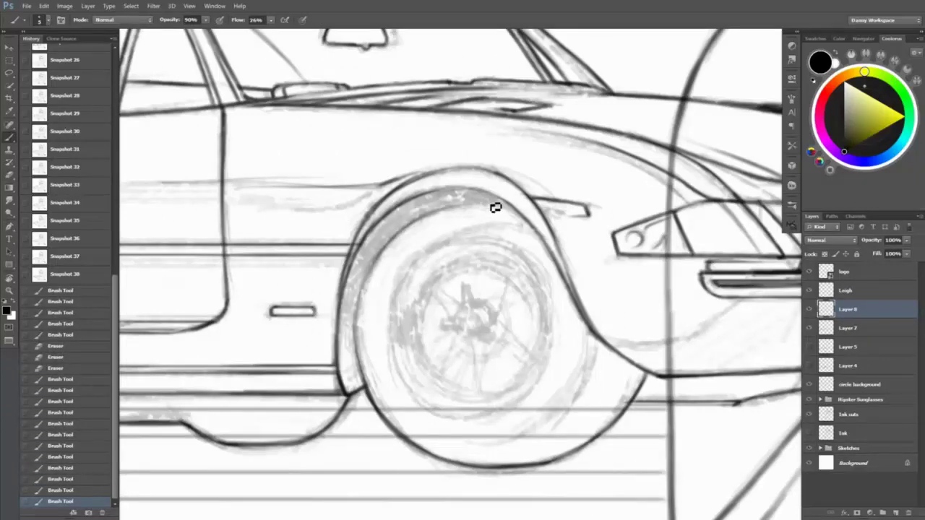
{"action": "key", "text": "e"}
{"action": "key", "text": "b"}
{"action": "mouse_move", "coordinate": [363, 311]}
{"action": "left_mouse_down"}
{"action": "mouse_move", "coordinate": [359, 334]}
{"action": "mouse_move", "coordinate": [403, 234]}
{"action": "mouse_move", "coordinate": [491, 206]}
{"action": "left_mouse_up"}
{"action": "key", "text": "e"}
{"action": "left_click_drag", "start_coordinate": [357, 283], "coordinate": [366, 362]}
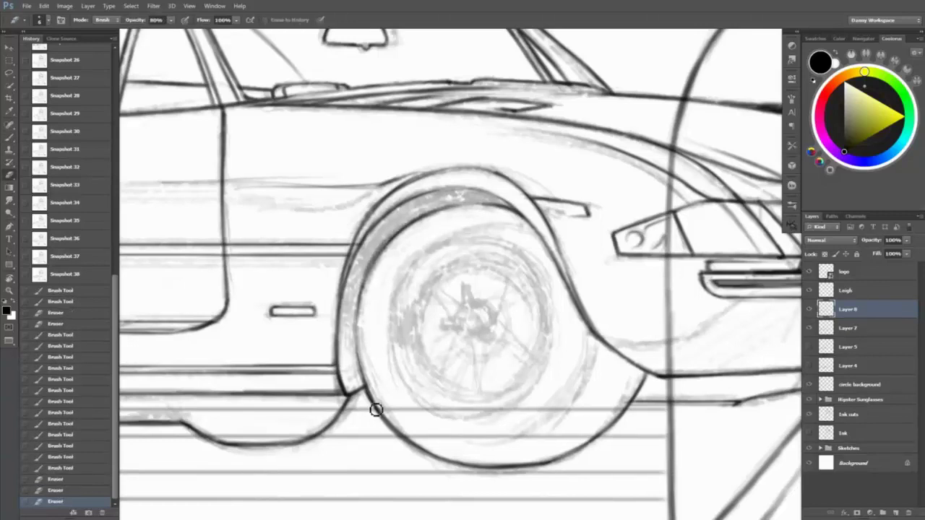
{"action": "key", "text": "b"}
{"action": "mouse_move", "coordinate": [403, 226]}
{"action": "left_mouse_down"}
{"action": "mouse_move", "coordinate": [369, 307]}
{"action": "mouse_move", "coordinate": [401, 248]}
{"action": "mouse_move", "coordinate": [370, 337]}
{"action": "mouse_move", "coordinate": [364, 284]}
{"action": "mouse_move", "coordinate": [398, 246]}
{"action": "left_mouse_up"}
{"action": "key", "text": "e"}
{"action": "key", "text": "b"}
- Start inking the rear side of the near front wheel's rim, undoing the first stroke and redrawing it
{"action": "left_click_drag", "start_coordinate": [521, 239], "coordinate": [525, 206]}
{"action": "mouse_move", "coordinate": [427, 278]}
{"action": "left_mouse_down"}
{"action": "mouse_move", "coordinate": [476, 221]}
{"action": "mouse_move", "coordinate": [411, 263]}
{"action": "mouse_move", "coordinate": [496, 302]}
{"action": "mouse_move", "coordinate": [569, 299]}
{"action": "mouse_move", "coordinate": [402, 282]}
{"action": "left_mouse_up"}
{"action": "key", "text": "ctrl+z"}
{"action": "left_click_drag", "start_coordinate": [402, 333], "coordinate": [402, 289]}
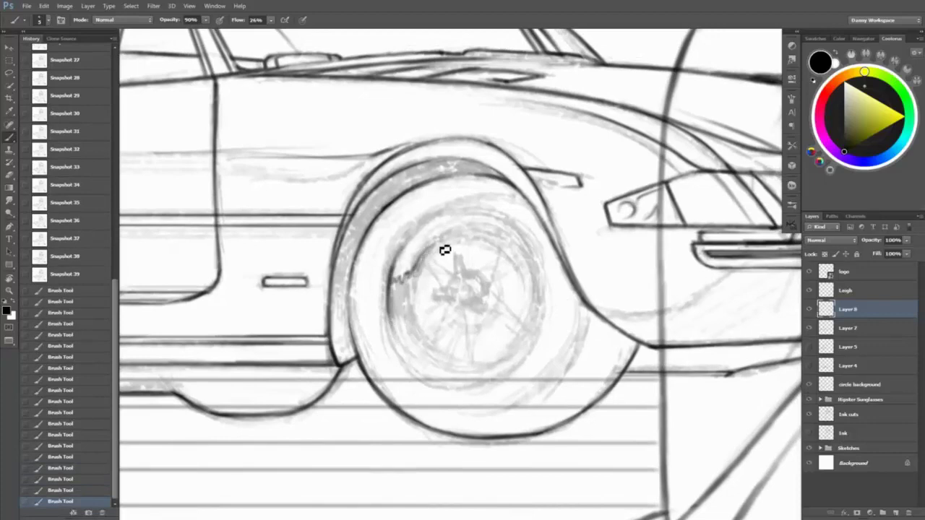
- Ink the upper arc of the rim's inner ring, tidy its front end, and check it against the whole illustration
{"action": "key", "text": "r"}
{"action": "mouse_move", "coordinate": [504, 246]}
{"action": "left_mouse_down"}
{"action": "mouse_move", "coordinate": [517, 264]}
{"action": "mouse_move", "coordinate": [506, 290]}
{"action": "left_mouse_up"}
{"action": "key", "text": "r"}
{"action": "key", "text": "Escape"}
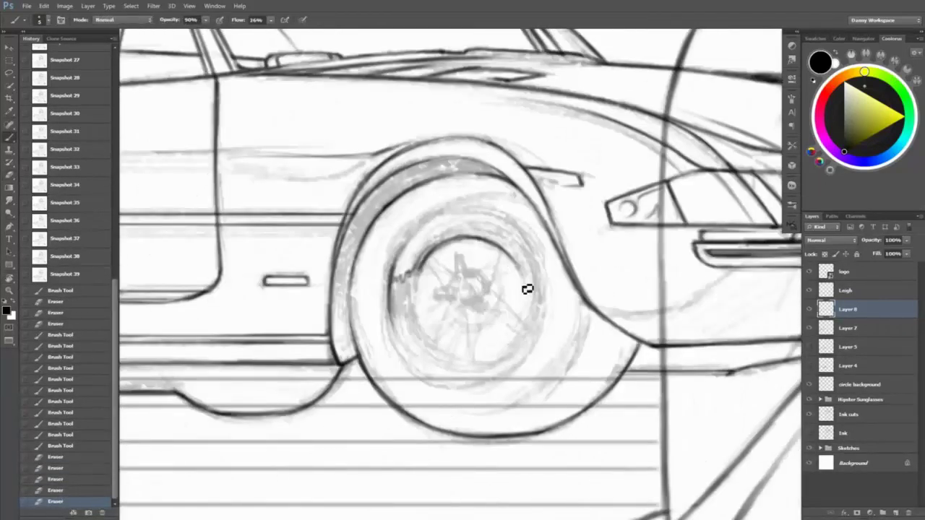
{"action": "key", "text": "e"}
{"action": "mouse_move", "coordinate": [516, 256]}
{"action": "left_mouse_down"}
{"action": "mouse_move", "coordinate": [518, 291]}
{"action": "mouse_move", "coordinate": [455, 277]}
{"action": "mouse_move", "coordinate": [521, 289]}
{"action": "mouse_move", "coordinate": [487, 274]}
{"action": "mouse_move", "coordinate": [492, 243]}
{"action": "mouse_move", "coordinate": [545, 292]}
{"action": "left_mouse_up"}
{"action": "key", "text": "b"}
{"action": "left_click_drag", "start_coordinate": [505, 247], "coordinate": [511, 251]}
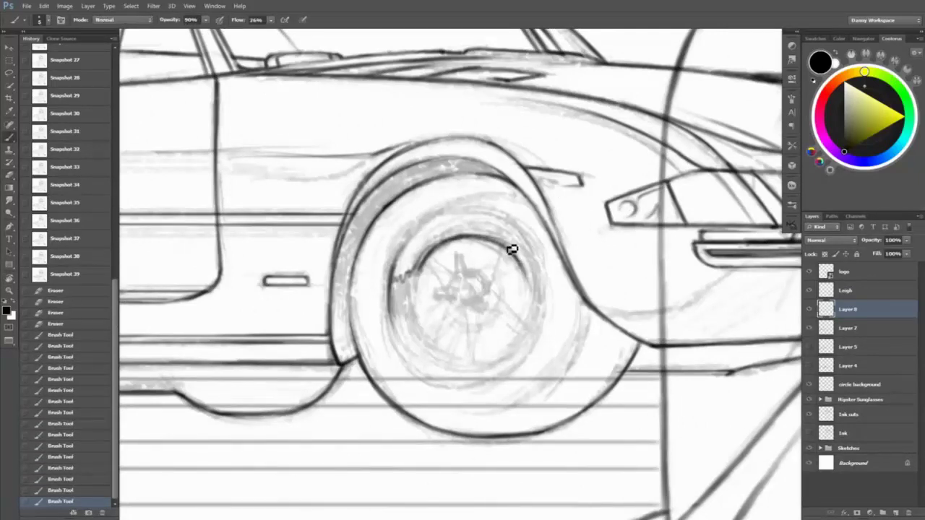
{"action": "key", "text": "ctrl+minus"}
{"action": "key", "text": "z"}
{"action": "key", "text": "ctrl+0"}
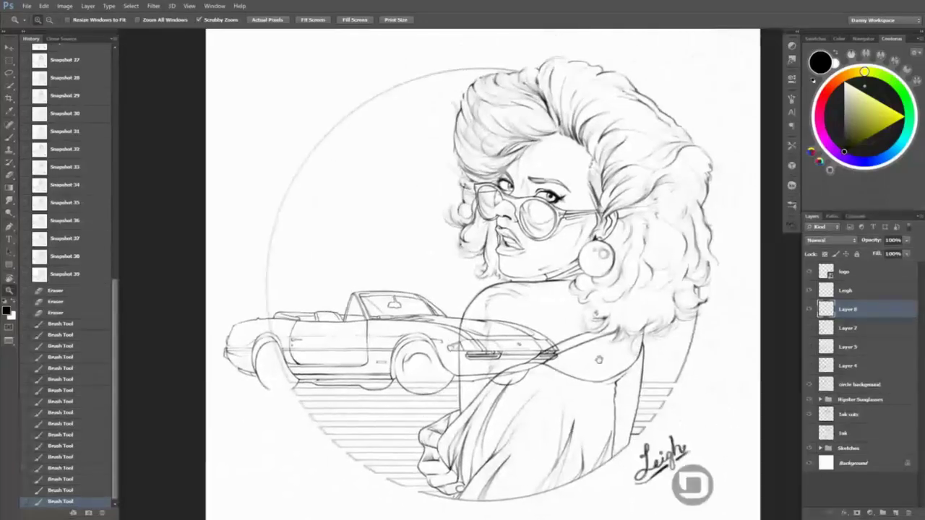
{"action": "left_click", "coordinate": [576, 379]}
- Strengthen the rear arc of the near front wheel's rim and save a history snapshot
{"action": "left_click_drag", "start_coordinate": [347, 347], "coordinate": [412, 350]}
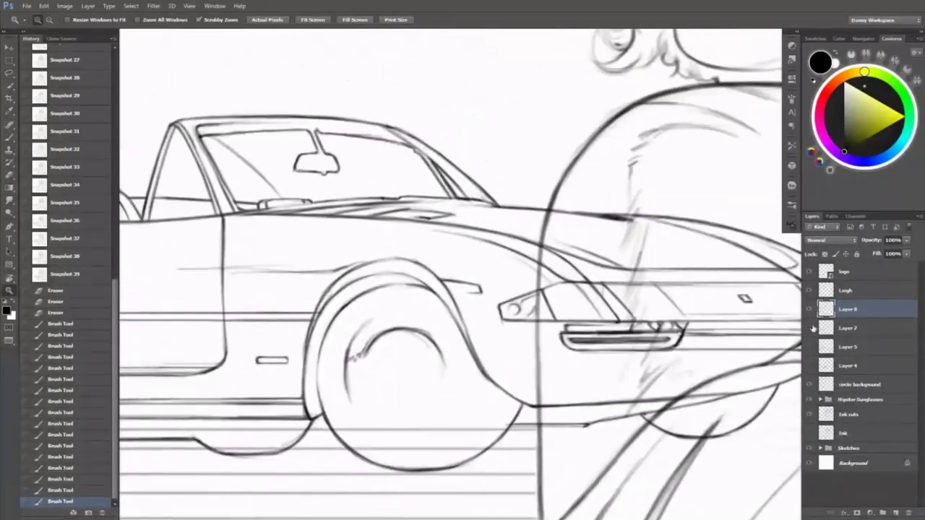
{"action": "key", "text": "b"}
{"action": "mouse_move", "coordinate": [351, 383]}
{"action": "left_mouse_down"}
{"action": "mouse_move", "coordinate": [362, 345]}
{"action": "mouse_move", "coordinate": [383, 322]}
{"action": "left_mouse_up"}
{"action": "key", "text": "z"}
{"action": "left_click_drag", "start_coordinate": [340, 360], "coordinate": [348, 360]}
{"action": "key", "text": "b"}
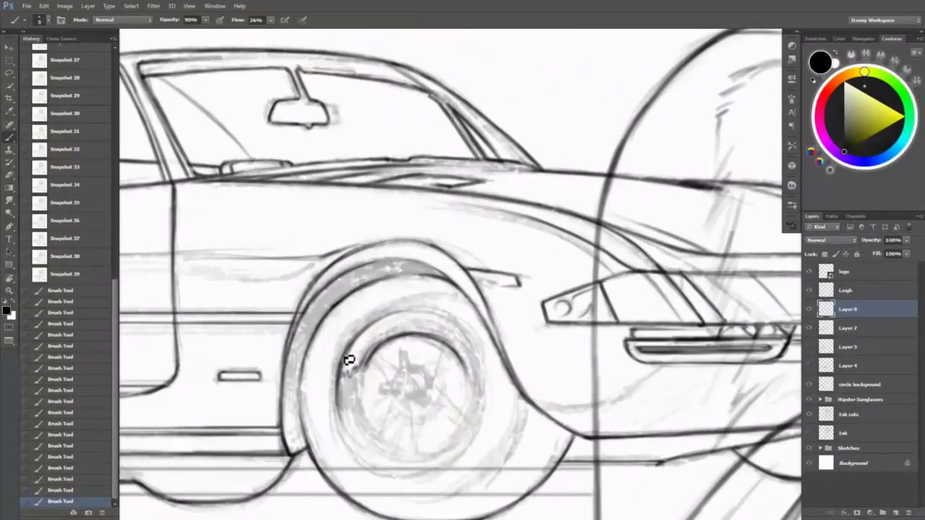
{"action": "left_click", "coordinate": [88, 514]}
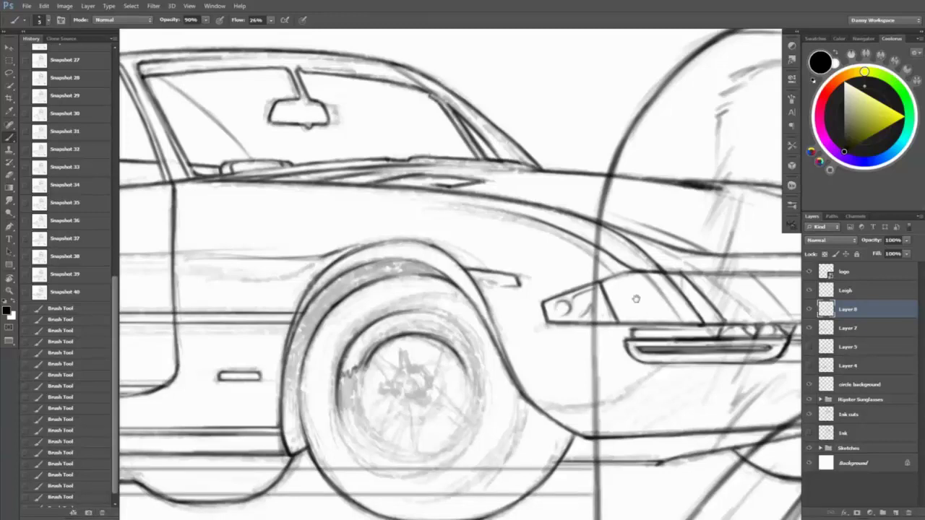
- Ink the curved body line ahead of the near front wheel and carry the rim's outer ring over to the front side
{"action": "left_click_drag", "start_coordinate": [636, 299], "coordinate": [629, 279]}
{"action": "left_click_drag", "start_coordinate": [513, 363], "coordinate": [578, 381]}
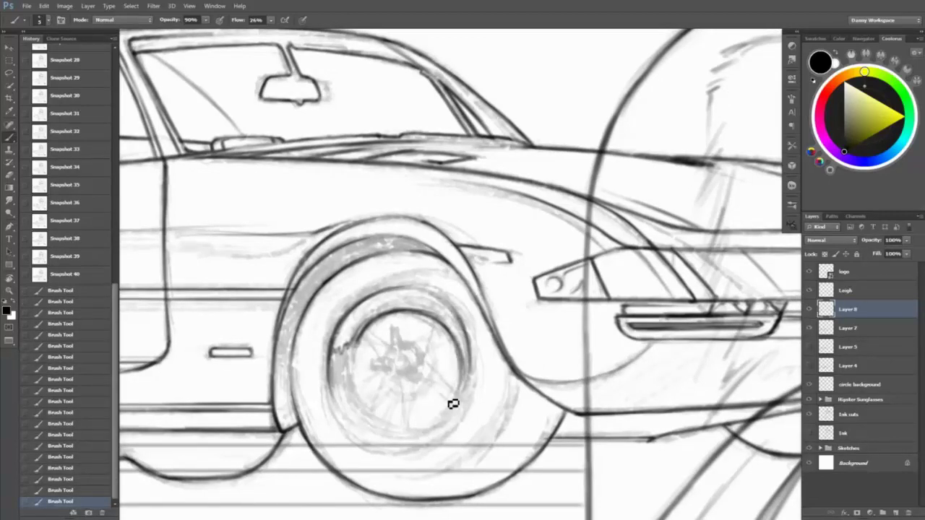
{"action": "key", "text": "e"}
{"action": "mouse_move", "coordinate": [458, 383]}
{"action": "left_mouse_down"}
{"action": "mouse_move", "coordinate": [458, 335]}
{"action": "mouse_move", "coordinate": [460, 402]}
{"action": "left_mouse_up"}
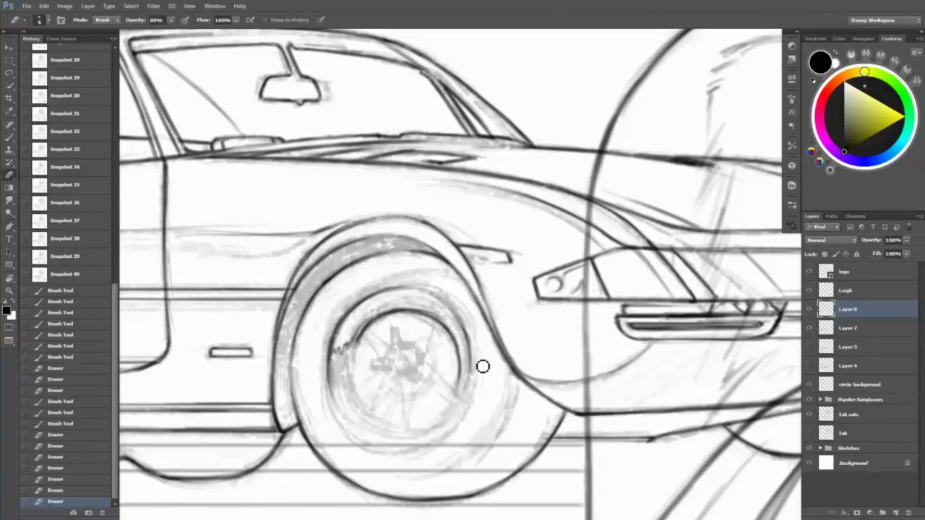
{"action": "key", "text": "b"}
{"action": "left_click_drag", "start_coordinate": [465, 330], "coordinate": [439, 309]}
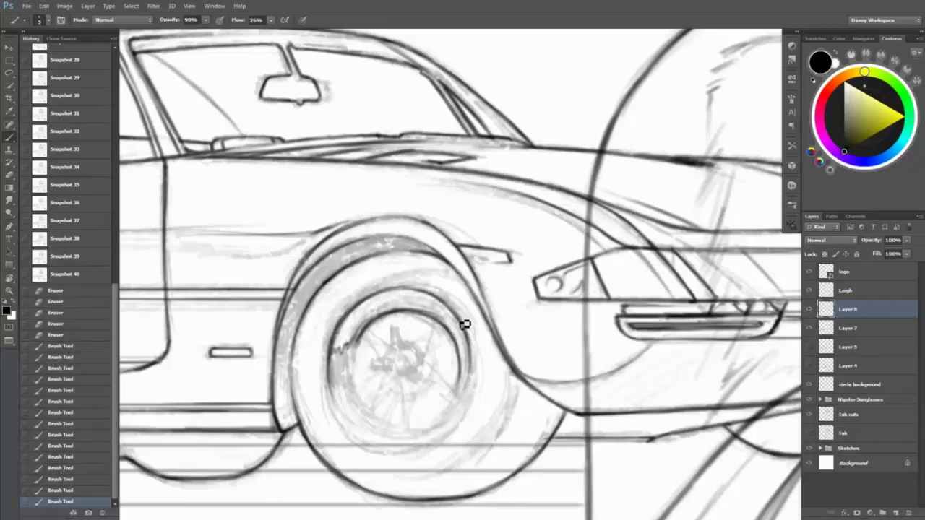
{"action": "left_click_drag", "start_coordinate": [332, 392], "coordinate": [330, 332]}
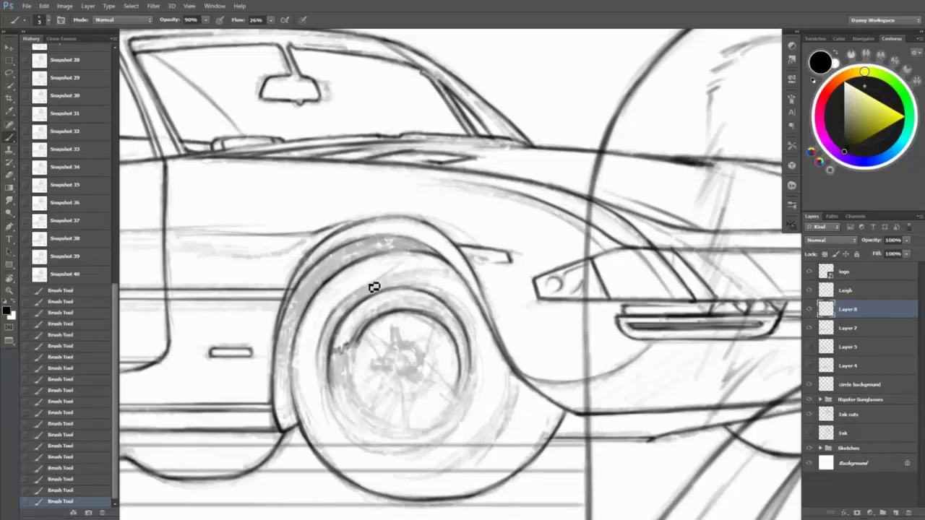
- Erase around the top of the rim's outer ring and undo the last three brush strokes
{"action": "key", "text": "e"}
{"action": "mouse_move", "coordinate": [434, 273]}
{"action": "left_mouse_down"}
{"action": "mouse_move", "coordinate": [361, 300]}
{"action": "mouse_move", "coordinate": [482, 300]}
{"action": "left_mouse_up"}
{"action": "key", "text": "b"}
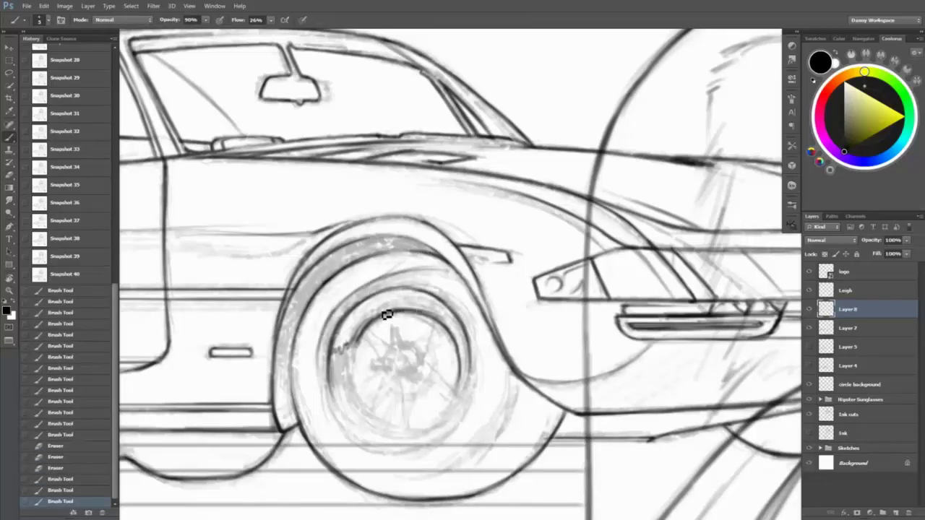
{"action": "key", "text": "ctrl+alt+z"}
{"action": "key", "text": "ctrl+alt+z"}
{"action": "key", "text": "ctrl+alt+z"}
- Clean the rim's upper edge with the eraser and ink a second concentric arc between the two rings
{"action": "key", "text": "e"}
{"action": "mouse_move", "coordinate": [355, 326]}
{"action": "left_mouse_down"}
{"action": "mouse_move", "coordinate": [342, 342]}
{"action": "mouse_move", "coordinate": [358, 326]}
{"action": "mouse_move", "coordinate": [428, 314]}
{"action": "left_mouse_up"}
{"action": "key", "text": "b"}
{"action": "key", "text": "e"}
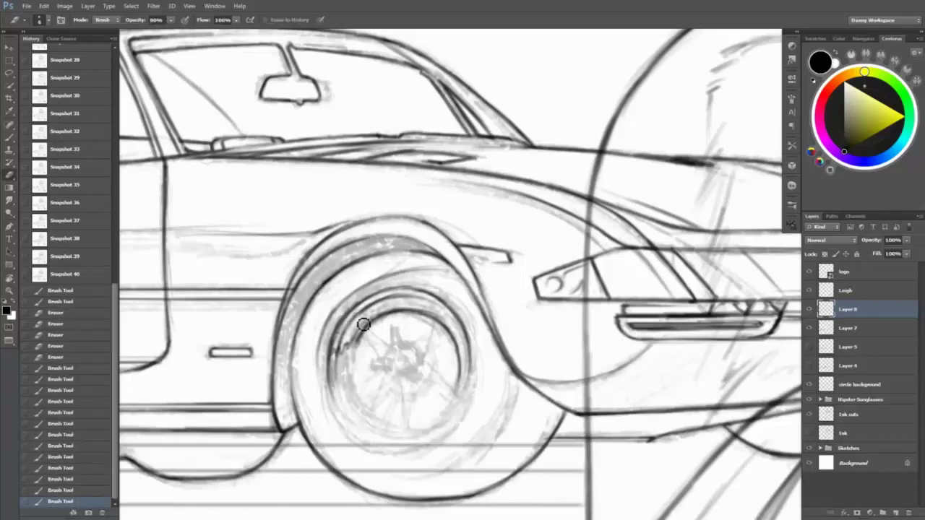
{"action": "left_click_drag", "start_coordinate": [366, 324], "coordinate": [396, 337]}
{"action": "key", "text": "b"}
{"action": "mouse_move", "coordinate": [424, 291]}
{"action": "left_mouse_down"}
{"action": "mouse_move", "coordinate": [453, 316]}
{"action": "mouse_move", "coordinate": [365, 302]}
{"action": "left_mouse_up"}
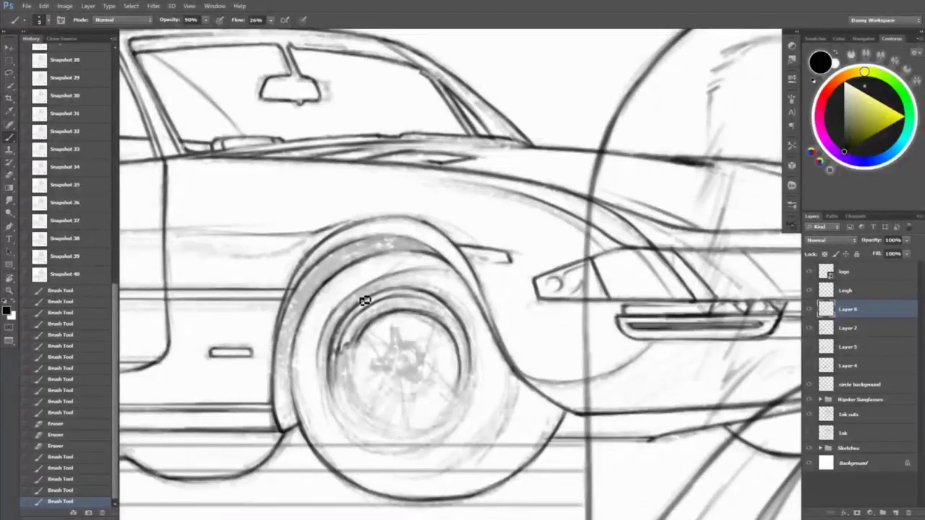
- Ink the hub circle and the upper arm of the wheel's central spinner, comparing it with Layer 5
{"action": "left_click_drag", "start_coordinate": [397, 366], "coordinate": [399, 340]}
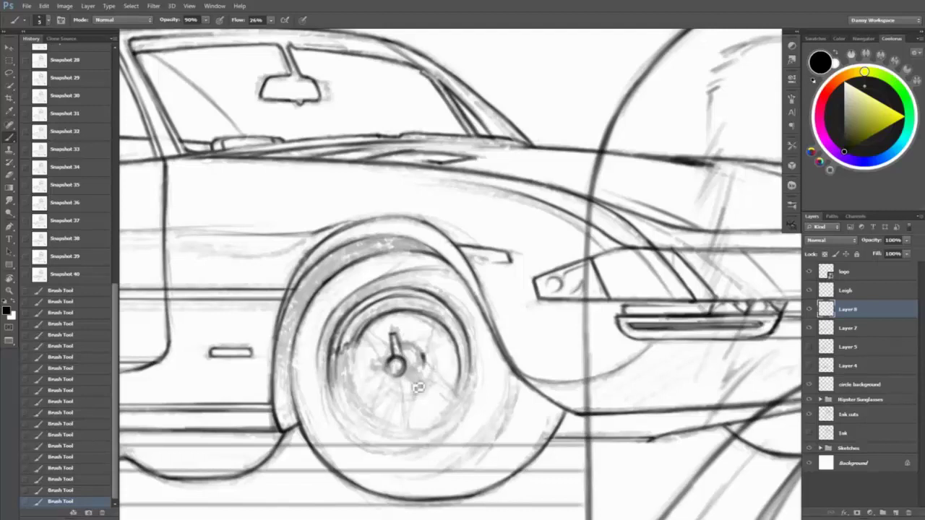
{"action": "left_click", "coordinate": [814, 344]}
{"action": "left_click", "coordinate": [810, 347]}
- Tidy the lower rear part of the inner ring and shade the rear inside of the rim with short strokes
{"action": "key", "text": "e"}
{"action": "mouse_move", "coordinate": [361, 408]}
{"action": "left_mouse_down"}
{"action": "mouse_move", "coordinate": [354, 363]}
{"action": "mouse_move", "coordinate": [360, 378]}
{"action": "mouse_move", "coordinate": [367, 373]}
{"action": "mouse_move", "coordinate": [378, 427]}
{"action": "left_mouse_up"}
{"action": "key", "text": "b"}
{"action": "key", "text": "e"}
{"action": "key", "text": "e"}
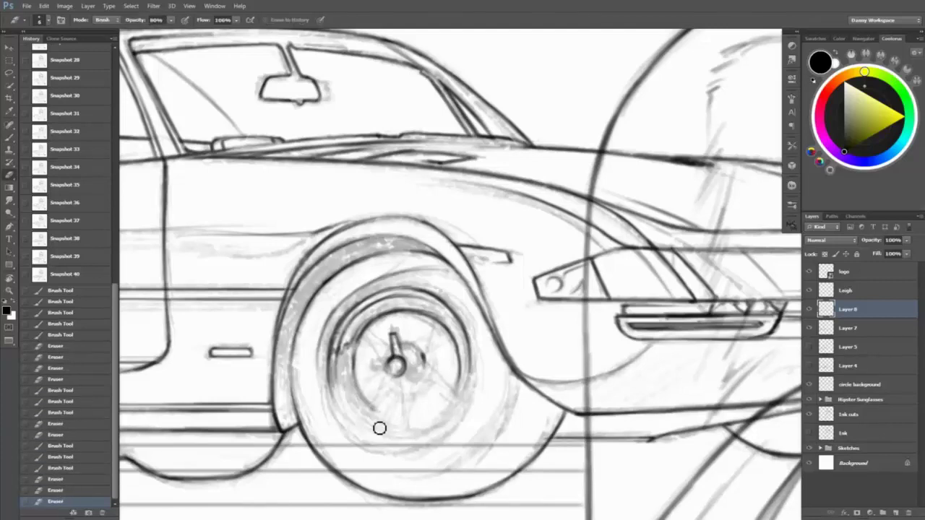
{"action": "key", "text": "b"}
{"action": "mouse_move", "coordinate": [351, 369]}
{"action": "left_mouse_down"}
{"action": "mouse_move", "coordinate": [376, 412]}
{"action": "mouse_move", "coordinate": [366, 386]}
{"action": "mouse_move", "coordinate": [405, 417]}
{"action": "mouse_move", "coordinate": [364, 358]}
{"action": "mouse_move", "coordinate": [357, 401]}
{"action": "mouse_move", "coordinate": [341, 391]}
{"action": "left_mouse_up"}
{"action": "key", "text": "e"}
{"action": "key", "text": "b"}
{"action": "key", "text": "e"}
{"action": "key", "text": "b"}
- Ink the rear, lower and front arms of the central spinner and the shadow beside the hub
{"action": "left_click_drag", "start_coordinate": [401, 361], "coordinate": [384, 368]}
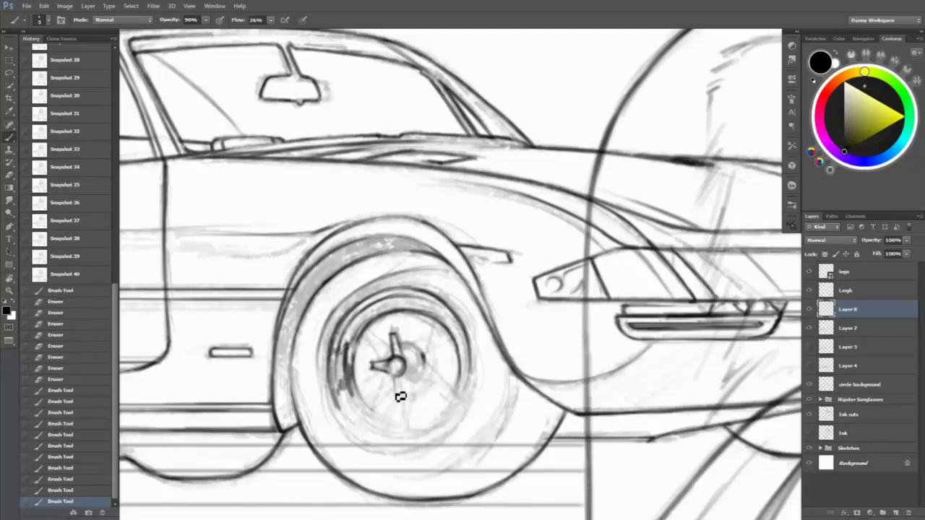
{"action": "key", "text": "e"}
{"action": "mouse_move", "coordinate": [409, 381]}
{"action": "left_mouse_down"}
{"action": "mouse_move", "coordinate": [398, 392]}
{"action": "mouse_move", "coordinate": [405, 402]}
{"action": "mouse_move", "coordinate": [419, 372]}
{"action": "mouse_move", "coordinate": [426, 379]}
{"action": "mouse_move", "coordinate": [391, 385]}
{"action": "mouse_move", "coordinate": [386, 355]}
{"action": "mouse_move", "coordinate": [404, 348]}
{"action": "left_mouse_up"}
{"action": "key", "text": "b"}
{"action": "key", "text": "e"}
{"action": "key", "text": "b"}
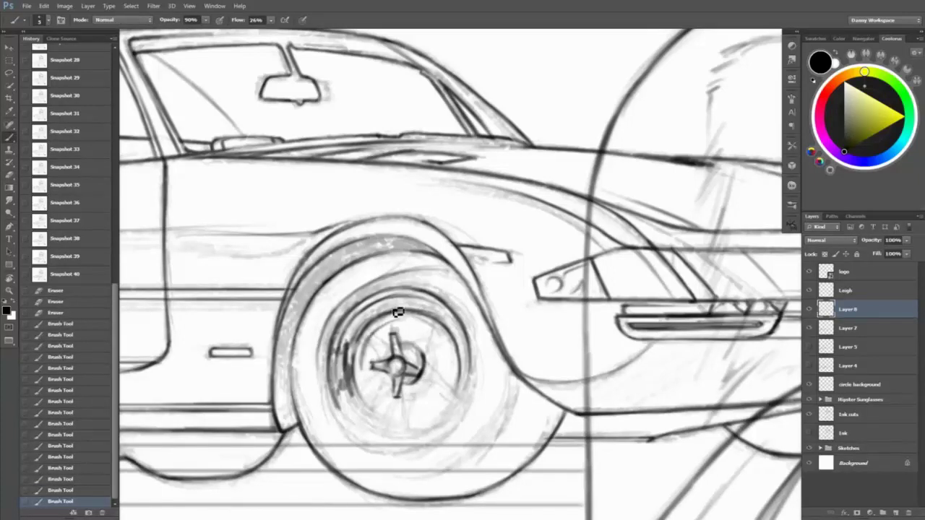
- Thin the inner ring from its top to the front with the eraser and re-ink the rim's front arcs
{"action": "key", "text": "e"}
{"action": "mouse_move", "coordinate": [398, 312]}
{"action": "left_mouse_down"}
{"action": "mouse_move", "coordinate": [365, 372]}
{"action": "mouse_move", "coordinate": [370, 340]}
{"action": "mouse_move", "coordinate": [420, 321]}
{"action": "mouse_move", "coordinate": [449, 347]}
{"action": "mouse_move", "coordinate": [452, 392]}
{"action": "left_mouse_up"}
{"action": "key", "text": "b"}
{"action": "key", "text": "e"}
{"action": "key", "text": "b"}
{"action": "key", "text": "e"}
{"action": "key", "text": "b"}
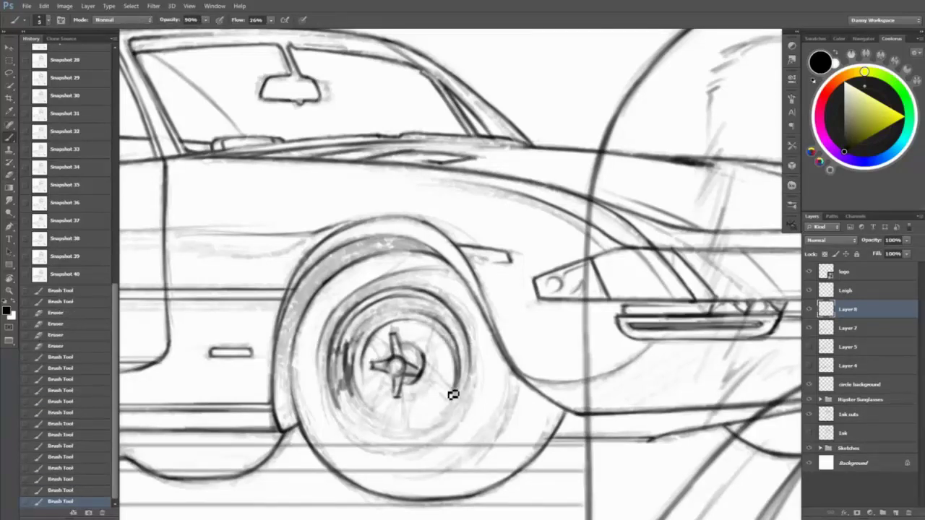
{"action": "key", "text": "e"}
{"action": "key", "text": "b"}
{"action": "left_click_drag", "start_coordinate": [456, 347], "coordinate": [460, 396]}
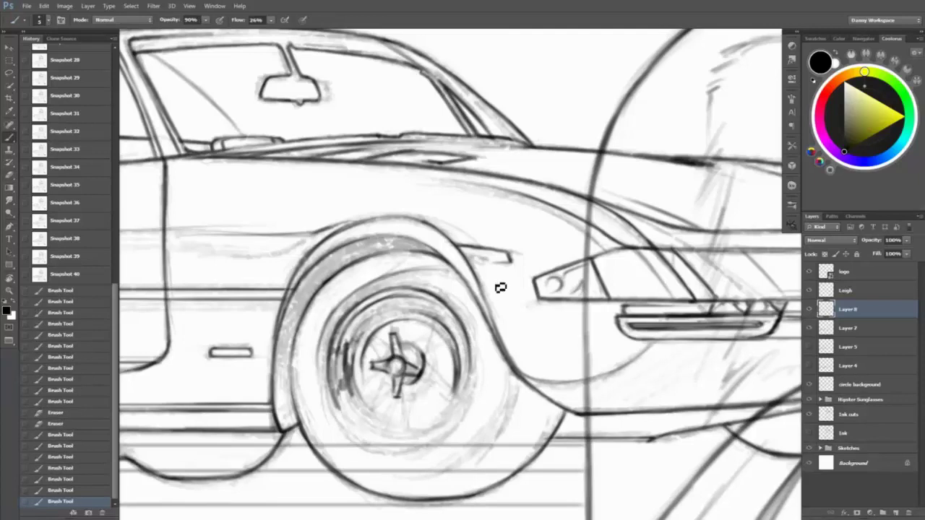
- Retouch the spinner's vertical arms and ink the lower arcs that close the near front wheel's rim rings
{"action": "left_click_drag", "start_coordinate": [401, 336], "coordinate": [397, 322]}
{"action": "left_click_drag", "start_coordinate": [396, 334], "coordinate": [397, 394]}
{"action": "left_click_drag", "start_coordinate": [447, 357], "coordinate": [422, 427]}
{"action": "key", "text": "e"}
{"action": "mouse_move", "coordinate": [385, 411]}
{"action": "left_mouse_down"}
{"action": "mouse_move", "coordinate": [363, 368]}
{"action": "mouse_move", "coordinate": [383, 424]}
{"action": "left_mouse_up"}
{"action": "key", "text": "b"}
{"action": "mouse_move", "coordinate": [320, 378]}
{"action": "left_mouse_down"}
{"action": "mouse_move", "coordinate": [359, 440]}
{"action": "mouse_move", "coordinate": [346, 426]}
{"action": "mouse_move", "coordinate": [366, 436]}
{"action": "mouse_move", "coordinate": [338, 417]}
{"action": "mouse_move", "coordinate": [383, 446]}
{"action": "left_mouse_up"}
{"action": "mouse_move", "coordinate": [355, 428]}
{"action": "left_mouse_down"}
{"action": "mouse_move", "coordinate": [403, 449]}
{"action": "mouse_move", "coordinate": [390, 376]}
{"action": "mouse_move", "coordinate": [304, 311]}
{"action": "left_mouse_up"}
{"action": "key", "text": "r"}
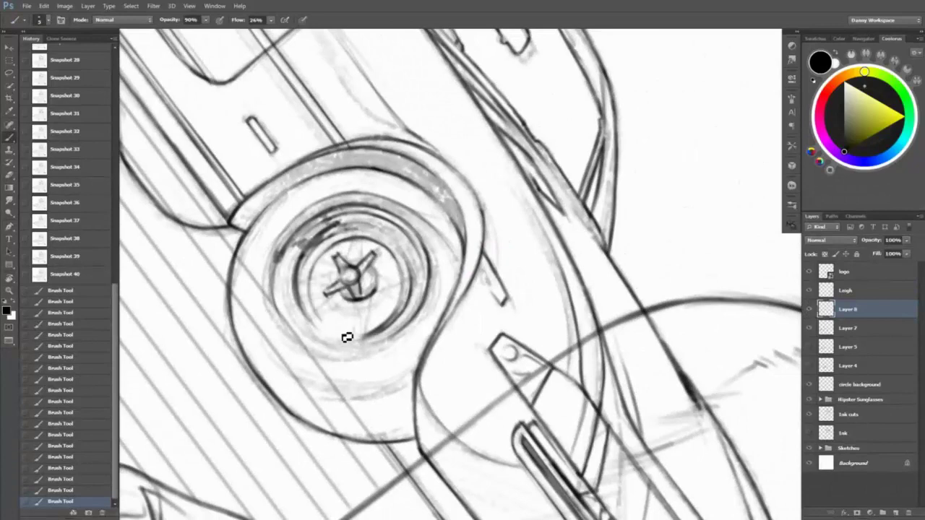
{"action": "key", "text": "Escape"}
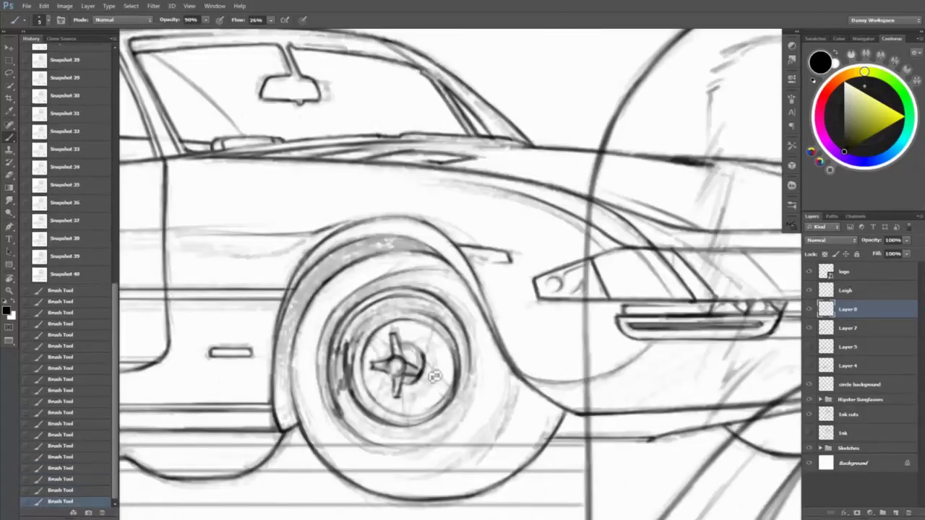
- Erase the rough edges along the rim's lower front arc and re-ink the line
{"action": "key", "text": "e"}
{"action": "mouse_move", "coordinate": [397, 425]}
{"action": "left_mouse_down"}
{"action": "mouse_move", "coordinate": [456, 392]}
{"action": "mouse_move", "coordinate": [451, 399]}
{"action": "mouse_move", "coordinate": [422, 385]}
{"action": "mouse_move", "coordinate": [462, 373]}
{"action": "mouse_move", "coordinate": [463, 389]}
{"action": "mouse_move", "coordinate": [443, 418]}
{"action": "mouse_move", "coordinate": [465, 374]}
{"action": "mouse_move", "coordinate": [470, 389]}
{"action": "mouse_move", "coordinate": [451, 411]}
{"action": "mouse_move", "coordinate": [466, 382]}
{"action": "mouse_move", "coordinate": [453, 411]}
{"action": "left_mouse_up"}
{"action": "key", "text": "b"}
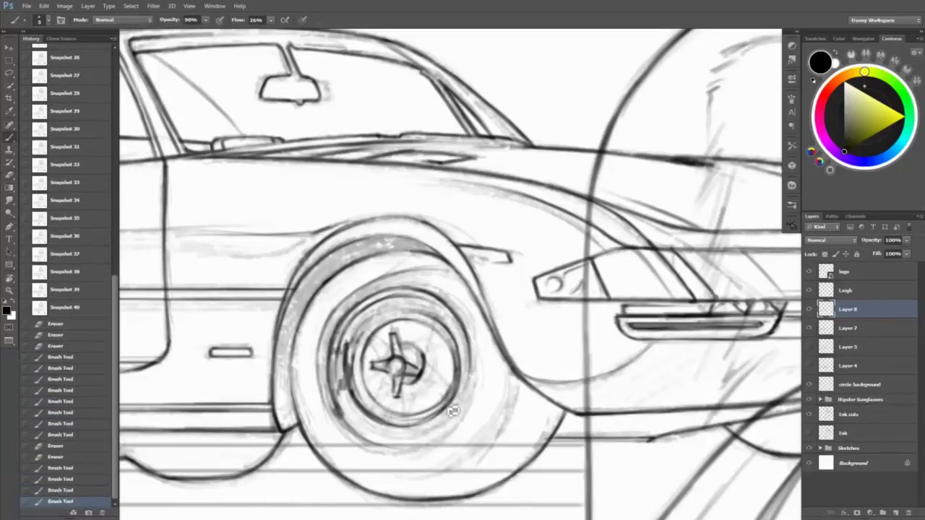
- Ink the front and lower arcs of the near front wheel's outer rim ring
{"action": "mouse_move", "coordinate": [478, 381]}
{"action": "left_mouse_down"}
{"action": "mouse_move", "coordinate": [458, 430]}
{"action": "mouse_move", "coordinate": [470, 355]}
{"action": "left_mouse_up"}
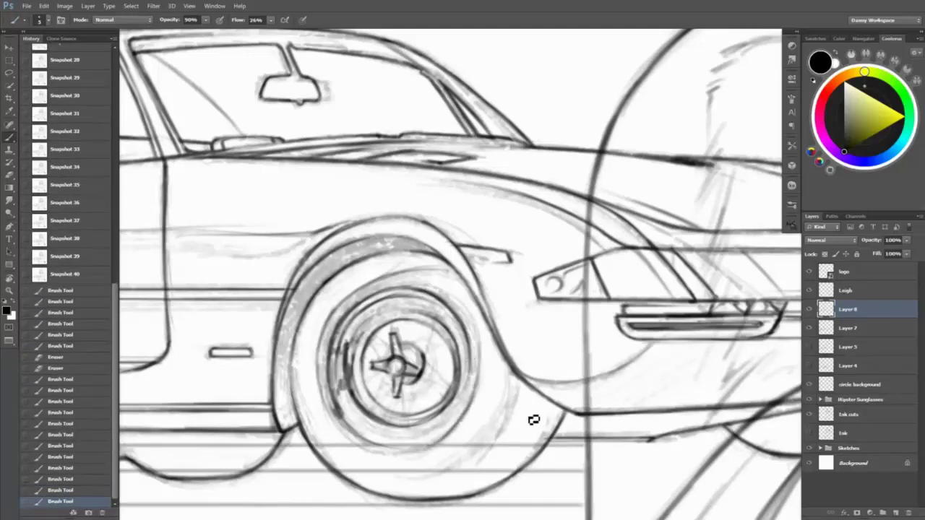
{"action": "left_click_drag", "start_coordinate": [534, 420], "coordinate": [481, 463]}
{"action": "key", "text": "z"}
{"action": "mouse_move", "coordinate": [650, 364]}
{"action": "left_mouse_down"}
{"action": "mouse_move", "coordinate": [578, 365]}
{"action": "mouse_move", "coordinate": [694, 362]}
{"action": "left_mouse_up"}
{"action": "key", "text": "b"}
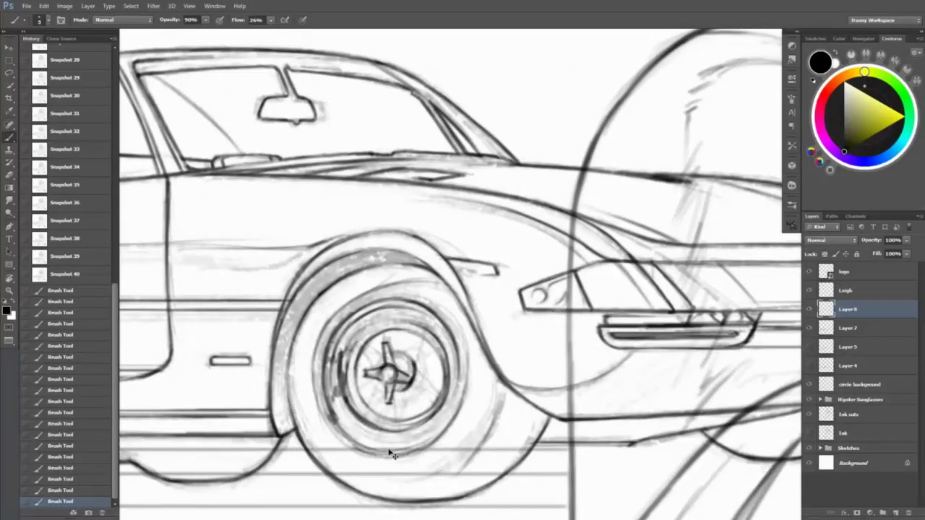
{"action": "mouse_move", "coordinate": [347, 423]}
{"action": "left_mouse_down"}
{"action": "mouse_move", "coordinate": [382, 443]}
{"action": "mouse_move", "coordinate": [434, 446]}
{"action": "left_mouse_up"}
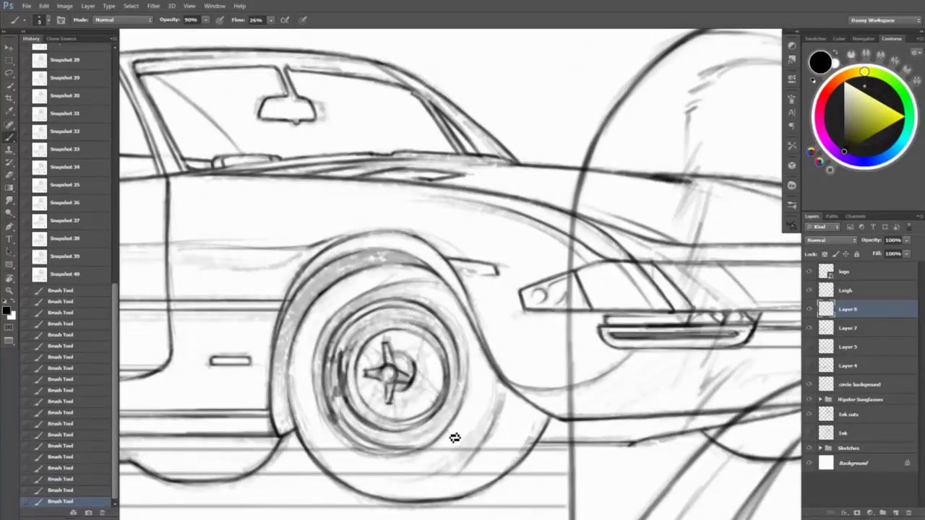
- Save a history snapshot of the car with its front wheel inked
{"action": "key", "text": "z"}
{"action": "left_click_drag", "start_coordinate": [560, 376], "coordinate": [434, 376]}
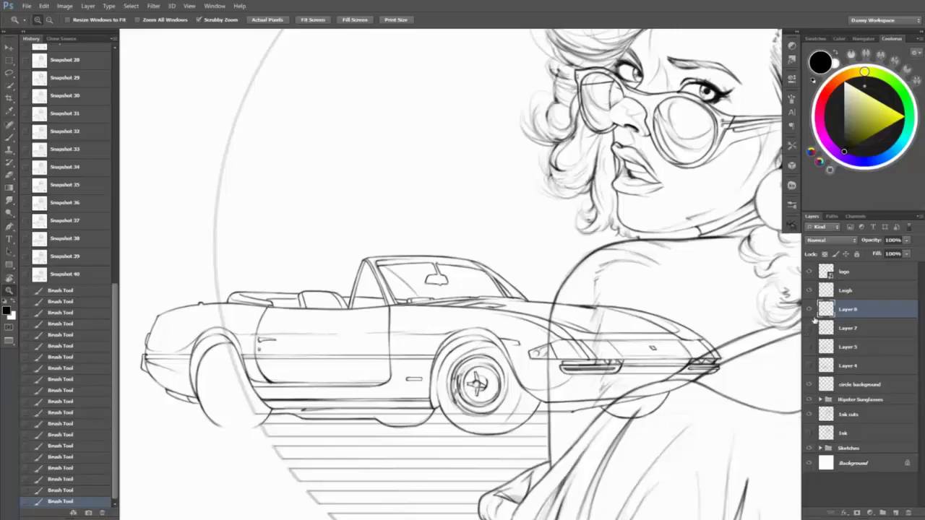
{"action": "left_click", "coordinate": [88, 512]}
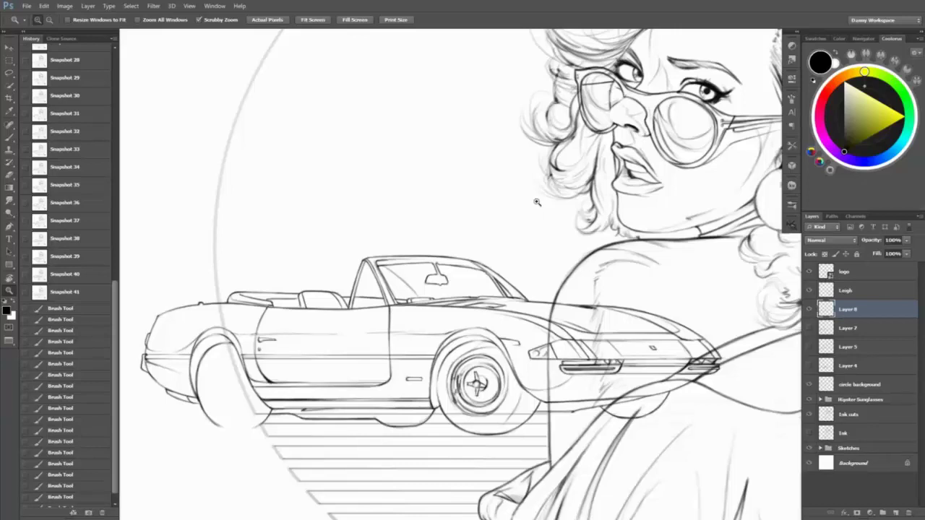
- Ink the hub, the central spinner's upper arm and the inner ring's upper arc on the rear wheel
{"action": "left_click_drag", "start_coordinate": [537, 202], "coordinate": [598, 311]}
{"action": "left_click", "coordinate": [349, 304]}
{"action": "mouse_move", "coordinate": [248, 310]}
{"action": "left_mouse_down"}
{"action": "mouse_move", "coordinate": [293, 393]}
{"action": "mouse_move", "coordinate": [264, 330]}
{"action": "mouse_move", "coordinate": [267, 310]}
{"action": "mouse_move", "coordinate": [270, 350]}
{"action": "mouse_move", "coordinate": [251, 294]}
{"action": "mouse_move", "coordinate": [256, 369]}
{"action": "mouse_move", "coordinate": [242, 306]}
{"action": "mouse_move", "coordinate": [255, 381]}
{"action": "mouse_move", "coordinate": [263, 274]}
{"action": "mouse_move", "coordinate": [282, 285]}
{"action": "mouse_move", "coordinate": [267, 311]}
{"action": "mouse_move", "coordinate": [324, 289]}
{"action": "mouse_move", "coordinate": [282, 268]}
{"action": "mouse_move", "coordinate": [251, 292]}
{"action": "mouse_move", "coordinate": [326, 251]}
{"action": "mouse_move", "coordinate": [345, 305]}
{"action": "mouse_move", "coordinate": [300, 294]}
{"action": "mouse_move", "coordinate": [354, 322]}
{"action": "mouse_move", "coordinate": [313, 258]}
{"action": "mouse_move", "coordinate": [337, 319]}
{"action": "mouse_move", "coordinate": [326, 360]}
{"action": "mouse_move", "coordinate": [336, 381]}
{"action": "mouse_move", "coordinate": [352, 341]}
{"action": "left_mouse_up"}
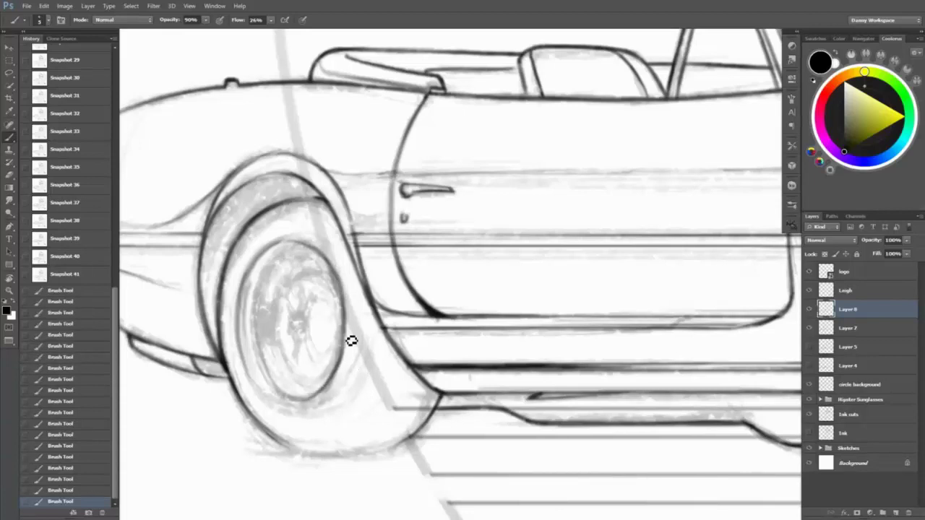
{"action": "left_click_drag", "start_coordinate": [332, 269], "coordinate": [303, 291]}
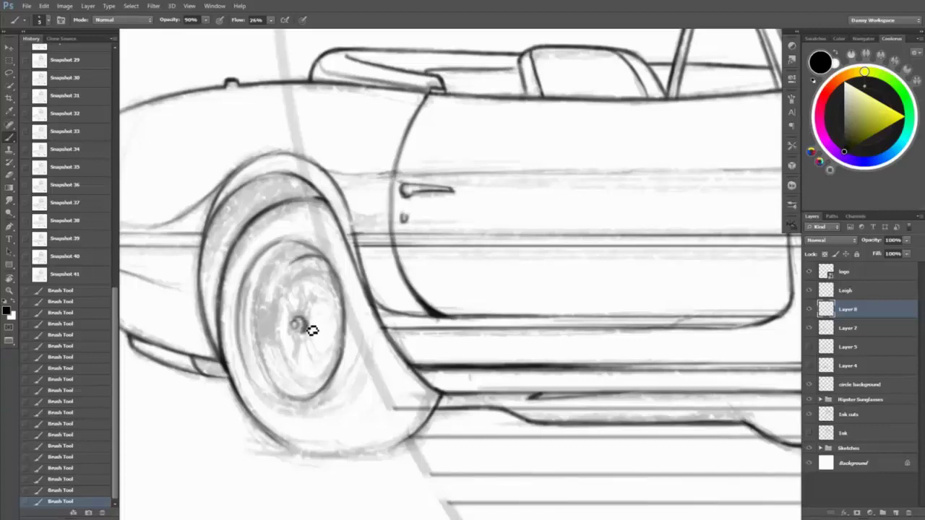
{"action": "mouse_move", "coordinate": [312, 331]}
{"action": "left_mouse_down"}
{"action": "mouse_move", "coordinate": [304, 310]}
{"action": "mouse_move", "coordinate": [301, 351]}
{"action": "left_mouse_up"}
{"action": "mouse_move", "coordinate": [284, 274]}
{"action": "left_mouse_down"}
{"action": "mouse_move", "coordinate": [311, 290]}
{"action": "mouse_move", "coordinate": [326, 272]}
{"action": "mouse_move", "coordinate": [278, 314]}
{"action": "mouse_move", "coordinate": [298, 315]}
{"action": "mouse_move", "coordinate": [325, 271]}
{"action": "mouse_move", "coordinate": [290, 339]}
{"action": "mouse_move", "coordinate": [303, 274]}
{"action": "mouse_move", "coordinate": [279, 300]}
{"action": "left_mouse_up"}
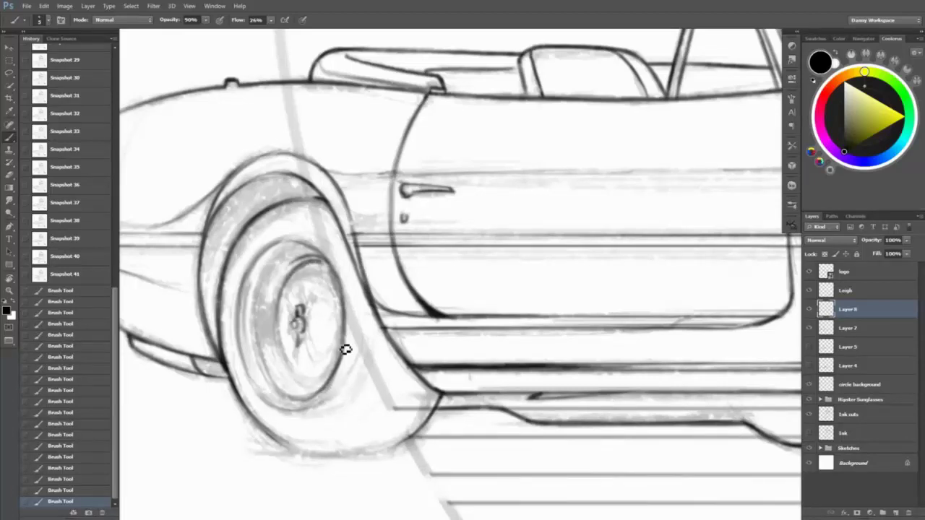
- Ink the rear rim's inner details and trailing arcs, thinning the rough lines with the eraser
{"action": "mouse_move", "coordinate": [258, 320]}
{"action": "left_mouse_down"}
{"action": "mouse_move", "coordinate": [264, 354]}
{"action": "mouse_move", "coordinate": [278, 336]}
{"action": "mouse_move", "coordinate": [272, 371]}
{"action": "mouse_move", "coordinate": [268, 322]}
{"action": "left_mouse_up"}
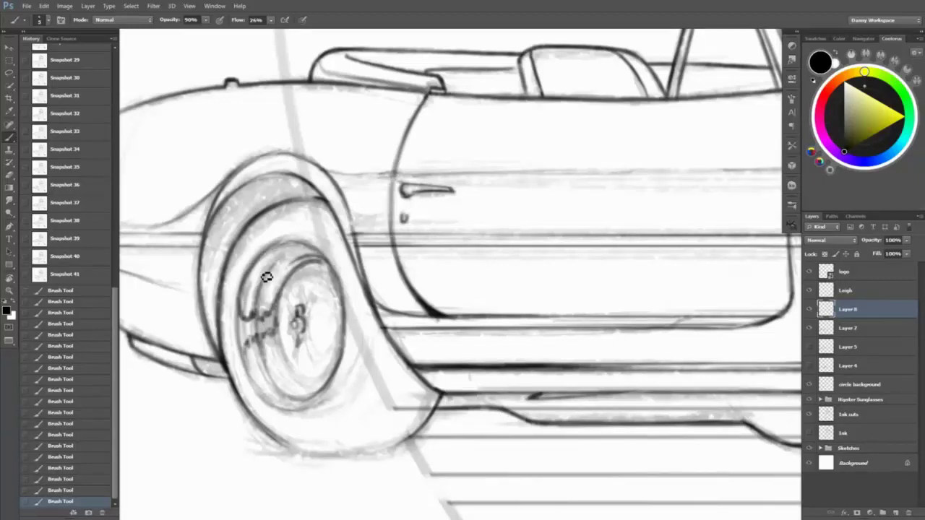
{"action": "key", "text": "e"}
{"action": "left_click_drag", "start_coordinate": [258, 273], "coordinate": [248, 365]}
{"action": "key", "text": "b"}
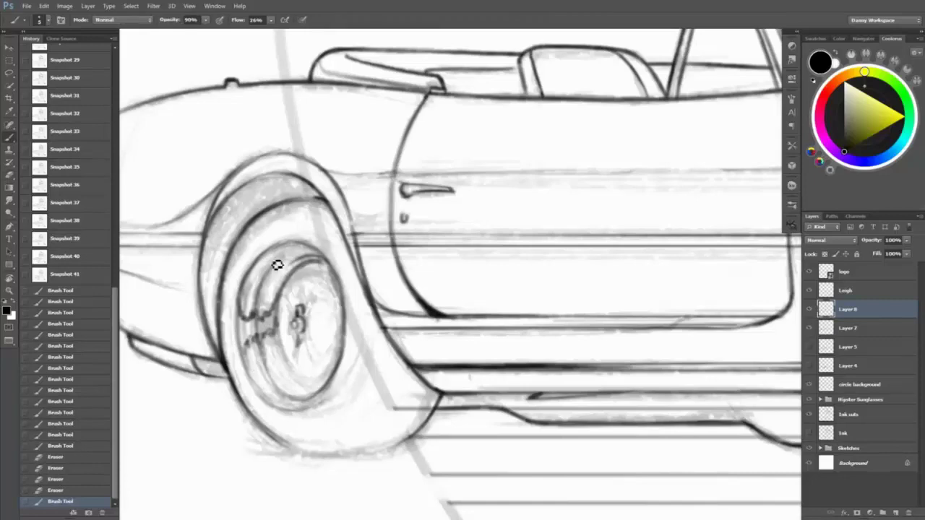
{"action": "mouse_move", "coordinate": [275, 263]}
{"action": "left_mouse_down"}
{"action": "mouse_move", "coordinate": [254, 297]}
{"action": "mouse_move", "coordinate": [253, 366]}
{"action": "mouse_move", "coordinate": [247, 300]}
{"action": "mouse_move", "coordinate": [320, 444]}
{"action": "left_mouse_up"}
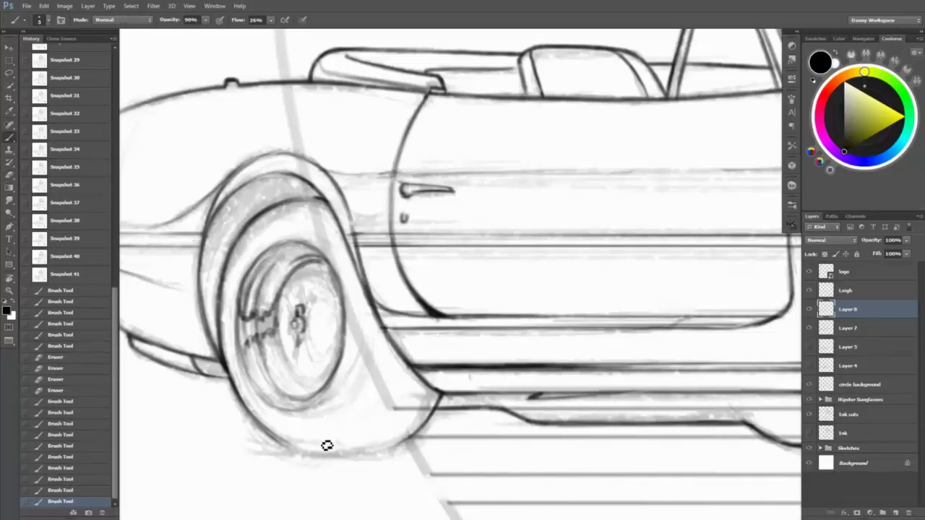
- Ink the rear tyre's bottom outline with the canvas rotated and trim its rough edges with the eraser
{"action": "key", "text": "r"}
{"action": "left_click_drag", "start_coordinate": [458, 248], "coordinate": [405, 217]}
{"action": "left_click_drag", "start_coordinate": [286, 165], "coordinate": [297, 267]}
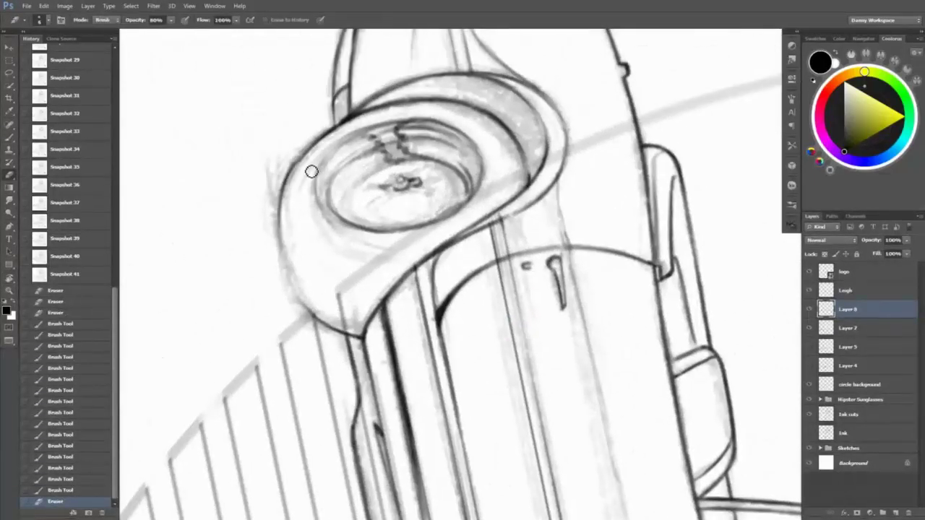
{"action": "mouse_move", "coordinate": [310, 169]}
{"action": "left_mouse_down"}
{"action": "mouse_move", "coordinate": [287, 237]}
{"action": "mouse_move", "coordinate": [302, 310]}
{"action": "mouse_move", "coordinate": [293, 323]}
{"action": "left_mouse_up"}
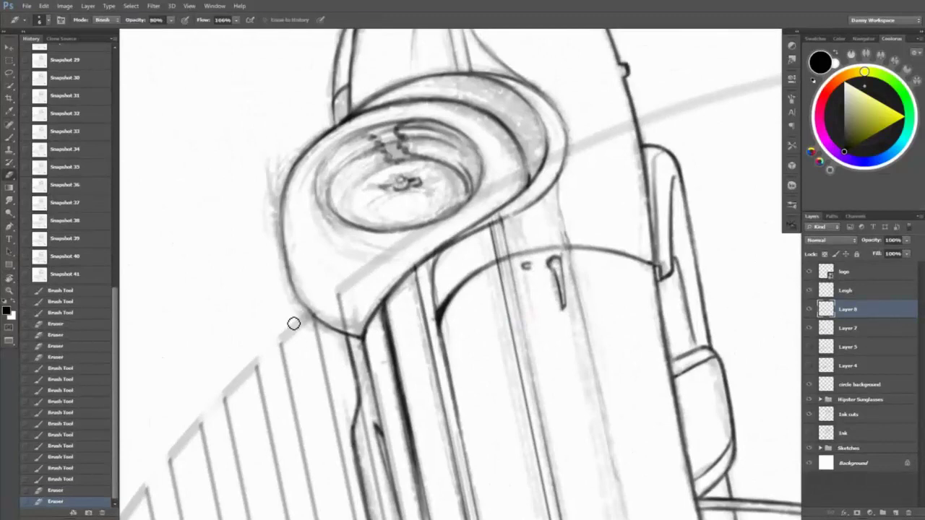
{"action": "left_click_drag", "start_coordinate": [289, 224], "coordinate": [334, 339]}
{"action": "left_click_drag", "start_coordinate": [309, 262], "coordinate": [299, 268]}
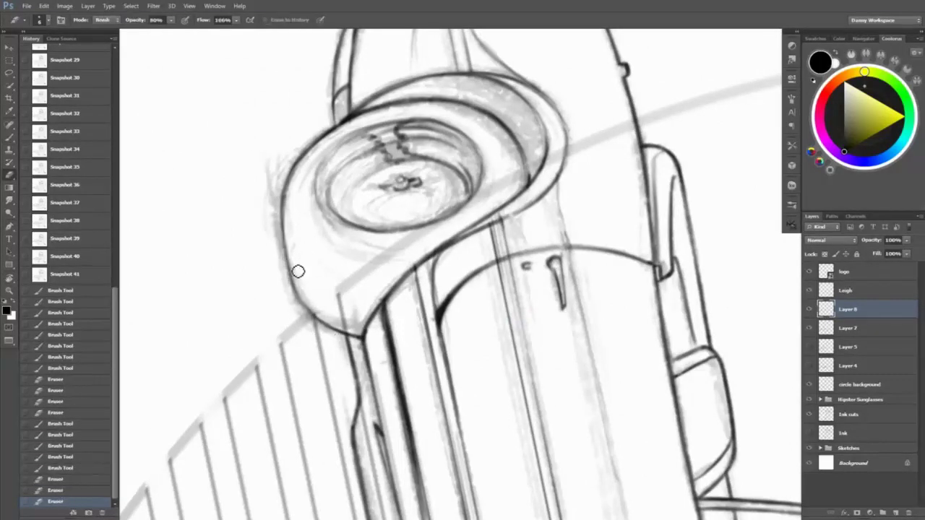
{"action": "mouse_move", "coordinate": [289, 217]}
{"action": "left_mouse_down"}
{"action": "mouse_move", "coordinate": [287, 248]}
{"action": "mouse_move", "coordinate": [292, 217]}
{"action": "left_mouse_up"}
- Re-ink the rear tyre's lower outline and erase the rough edges along the curve
{"action": "key", "text": "r"}
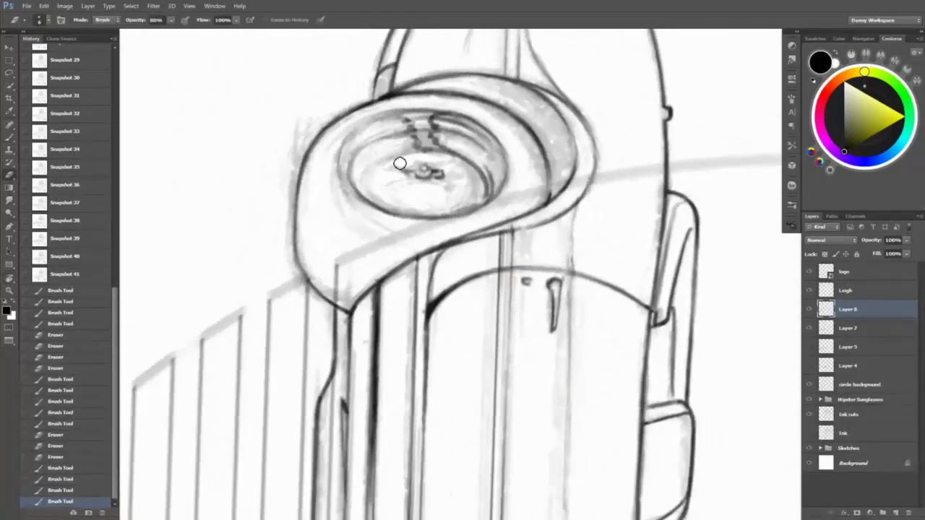
{"action": "mouse_move", "coordinate": [328, 138]}
{"action": "left_mouse_down"}
{"action": "mouse_move", "coordinate": [300, 194]}
{"action": "mouse_move", "coordinate": [317, 302]}
{"action": "left_mouse_up"}
{"action": "key", "text": "e"}
{"action": "mouse_move", "coordinate": [326, 134]}
{"action": "left_mouse_down"}
{"action": "mouse_move", "coordinate": [301, 198]}
{"action": "mouse_move", "coordinate": [304, 162]}
{"action": "mouse_move", "coordinate": [301, 231]}
{"action": "left_mouse_up"}
{"action": "left_click_drag", "start_coordinate": [304, 159], "coordinate": [323, 303]}
{"action": "key", "text": "b"}
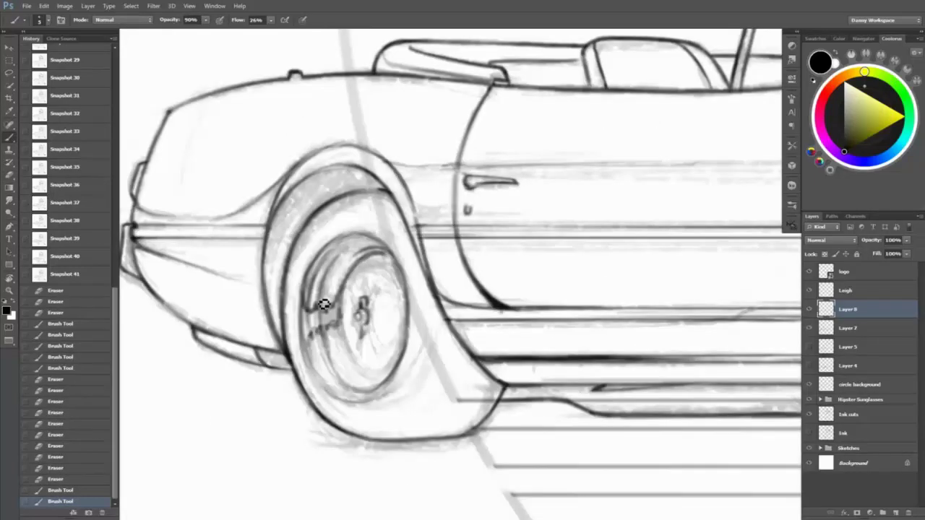
- Ink the shadow between the rear rim's rings behind the hub and darken the inner ring's top
{"action": "mouse_move", "coordinate": [324, 304]}
{"action": "left_mouse_down"}
{"action": "mouse_move", "coordinate": [332, 396]}
{"action": "mouse_move", "coordinate": [311, 365]}
{"action": "mouse_move", "coordinate": [328, 399]}
{"action": "mouse_move", "coordinate": [316, 261]}
{"action": "mouse_move", "coordinate": [299, 329]}
{"action": "mouse_move", "coordinate": [313, 264]}
{"action": "mouse_move", "coordinate": [337, 395]}
{"action": "left_mouse_up"}
{"action": "key", "text": "e"}
{"action": "key", "text": "b"}
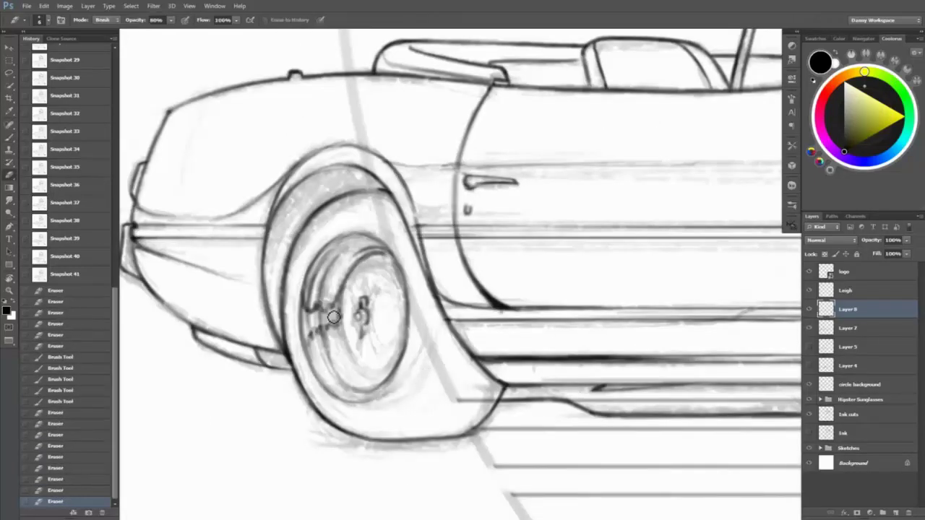
{"action": "mouse_move", "coordinate": [334, 340]}
{"action": "left_mouse_down"}
{"action": "mouse_move", "coordinate": [340, 310]}
{"action": "mouse_move", "coordinate": [352, 310]}
{"action": "mouse_move", "coordinate": [329, 308]}
{"action": "left_mouse_up"}
{"action": "mouse_move", "coordinate": [358, 250]}
{"action": "left_mouse_down"}
{"action": "mouse_move", "coordinate": [390, 253]}
{"action": "mouse_move", "coordinate": [382, 253]}
{"action": "left_mouse_up"}
- Ink the rear rim's outer ring over its top and the inner ring's lower front arc
{"action": "mouse_move", "coordinate": [361, 221]}
{"action": "left_mouse_down"}
{"action": "mouse_move", "coordinate": [308, 262]}
{"action": "mouse_move", "coordinate": [383, 228]}
{"action": "mouse_move", "coordinate": [398, 238]}
{"action": "mouse_move", "coordinate": [299, 284]}
{"action": "left_mouse_up"}
{"action": "key", "text": "e"}
{"action": "key", "text": "b"}
{"action": "left_click_drag", "start_coordinate": [363, 234], "coordinate": [302, 278]}
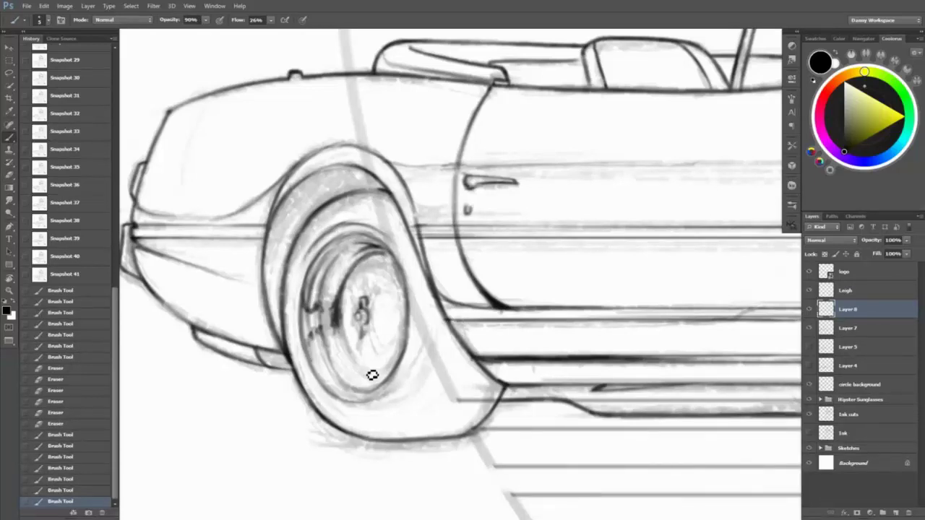
{"action": "mouse_move", "coordinate": [373, 375]}
{"action": "left_mouse_down"}
{"action": "mouse_move", "coordinate": [355, 356]}
{"action": "mouse_move", "coordinate": [377, 331]}
{"action": "mouse_move", "coordinate": [362, 321]}
{"action": "mouse_move", "coordinate": [386, 308]}
{"action": "mouse_move", "coordinate": [344, 298]}
{"action": "mouse_move", "coordinate": [399, 293]}
{"action": "mouse_move", "coordinate": [379, 325]}
{"action": "mouse_move", "coordinate": [389, 296]}
{"action": "mouse_move", "coordinate": [396, 348]}
{"action": "left_mouse_up"}
{"action": "key", "text": "e"}
{"action": "key", "text": "b"}
{"action": "key", "text": "z"}
{"action": "mouse_move", "coordinate": [429, 309]}
{"action": "left_mouse_down"}
{"action": "mouse_move", "coordinate": [326, 311]}
{"action": "mouse_move", "coordinate": [806, 337]}
{"action": "left_mouse_up"}
{"action": "key", "text": "b"}
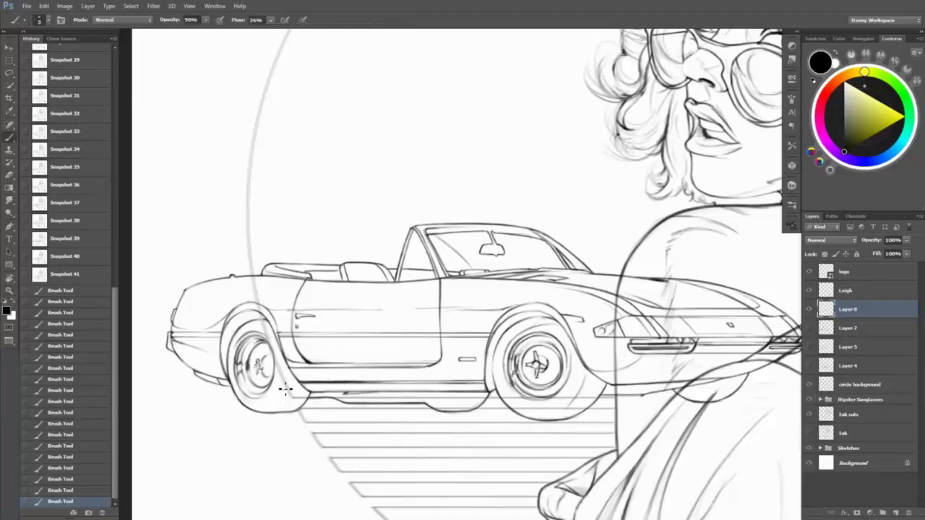
- Erase the stray marks around the rear tyre's front edge and save history snapshots of the inked car
{"action": "key", "text": "e"}
{"action": "mouse_move", "coordinate": [285, 369]}
{"action": "left_mouse_down"}
{"action": "mouse_move", "coordinate": [283, 393]}
{"action": "mouse_move", "coordinate": [180, 412]}
{"action": "mouse_move", "coordinate": [304, 412]}
{"action": "left_mouse_up"}
{"action": "key", "text": "z"}
{"action": "left_click", "coordinate": [90, 512]}
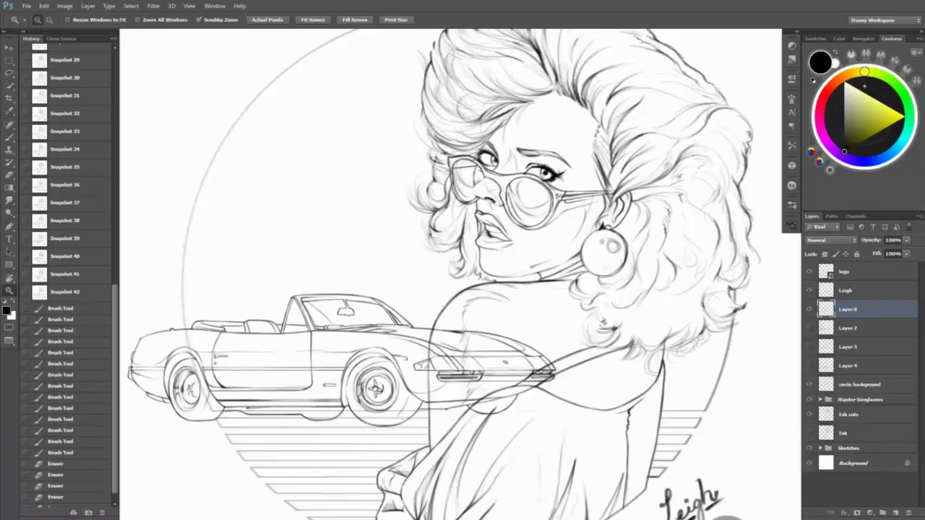
{"action": "left_click_drag", "start_coordinate": [522, 254], "coordinate": [541, 246]}
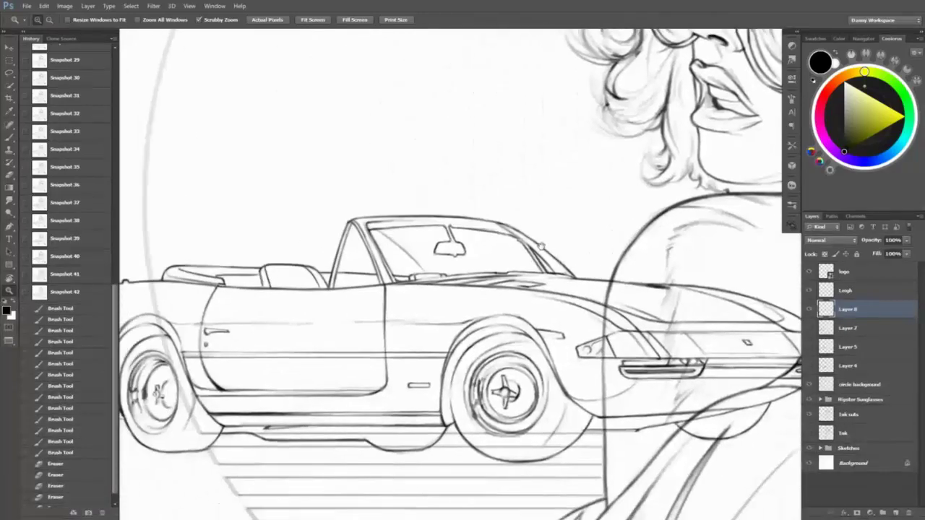
{"action": "left_click_drag", "start_coordinate": [703, 275], "coordinate": [660, 317]}
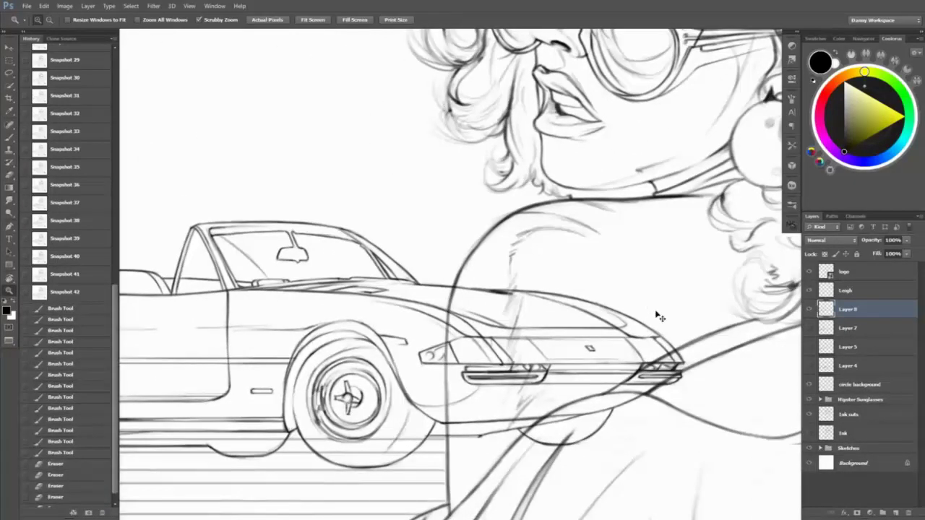
{"action": "left_click", "coordinate": [88, 514]}
- Compare the inked car on Layer 8 with the rough sketches on Layer 7 and Layer 5 by toggling their visibility
{"action": "key", "text": "ctrl+minus"}
{"action": "left_click", "coordinate": [809, 309]}
{"action": "left_click", "coordinate": [809, 328]}
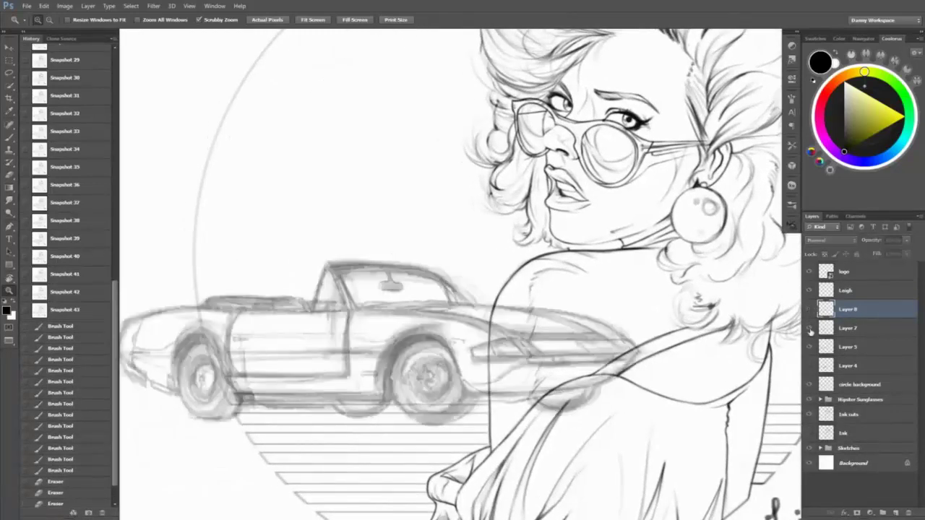
{"action": "left_click", "coordinate": [809, 328]}
{"action": "left_click", "coordinate": [809, 348]}
{"action": "left_click", "coordinate": [809, 348]}
{"action": "left_click", "coordinate": [809, 331]}
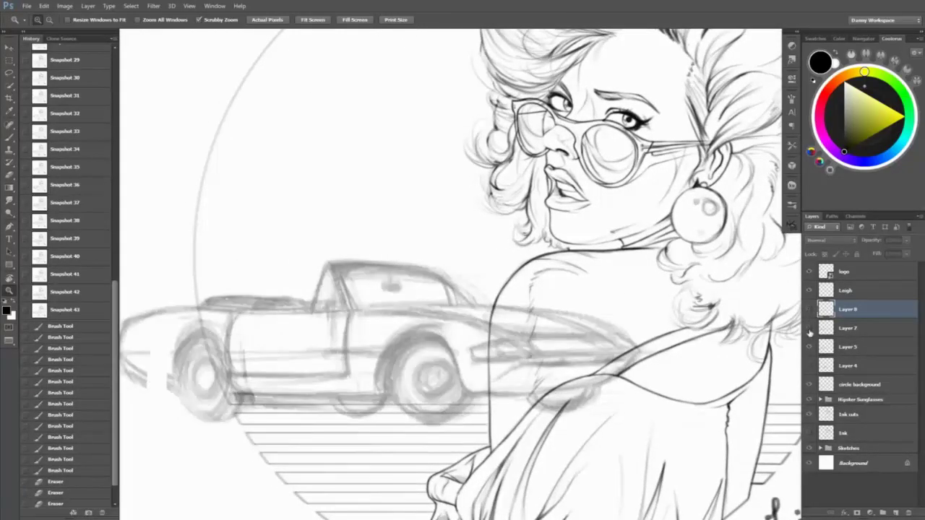
{"action": "left_click", "coordinate": [809, 309]}
{"action": "scroll", "coordinate": [629, 347], "scroll_direction": "up", "scroll_amount": 2}
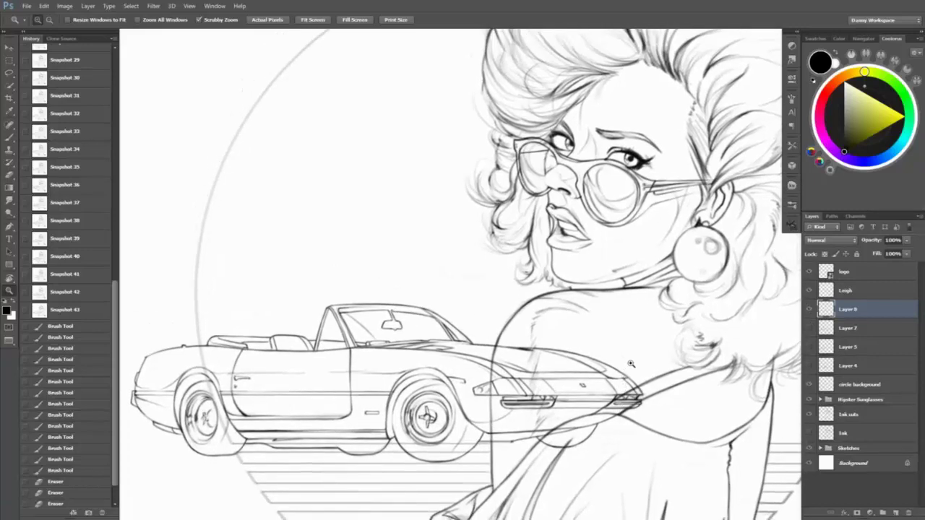
- Save a history snapshot and delete the rough car layers Layer 7, Layer 5 and Layer 4
{"action": "key", "text": "v"}
{"action": "left_click", "coordinate": [88, 514]}
{"action": "left_click", "coordinate": [848, 328]}
{"action": "left_click", "coordinate": [847, 366], "text": "shift"}
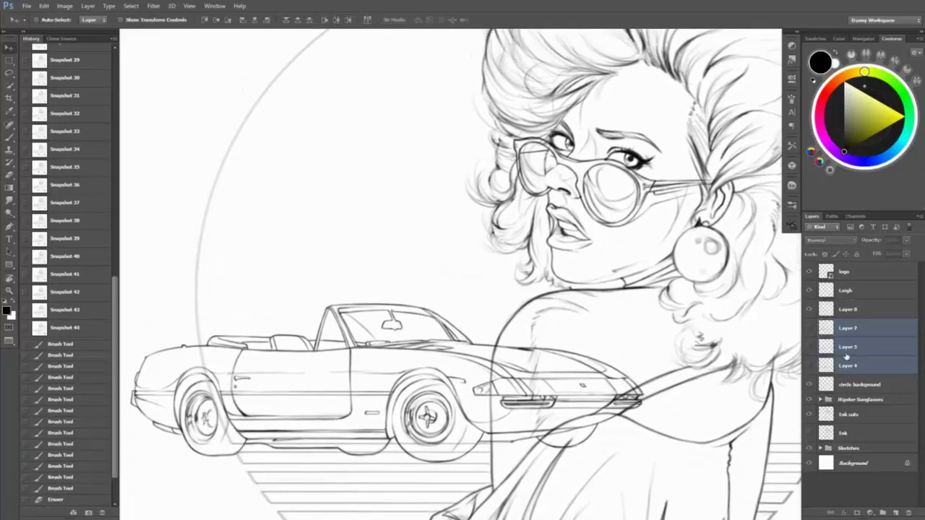
{"action": "key", "text": "Delete"}
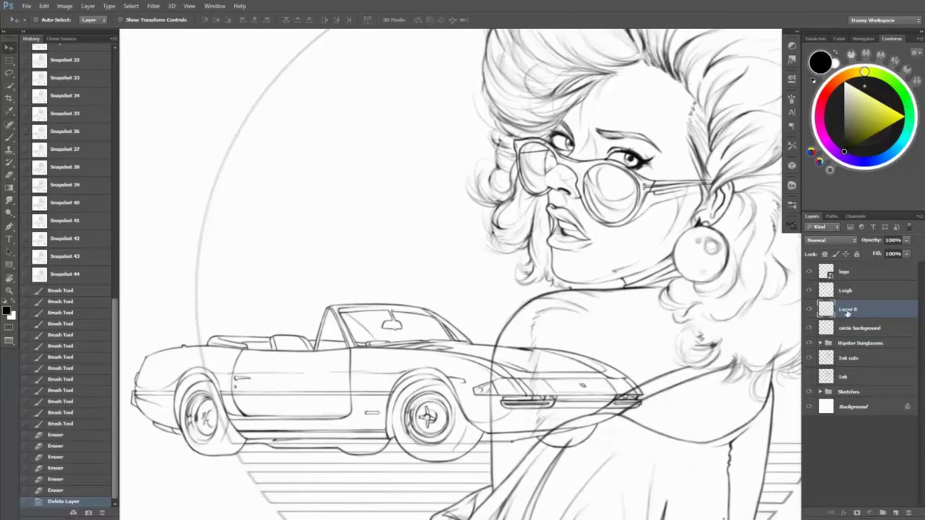
- Rename the car's ink layer as Ferrari Spyder and convert a duplicate of it to a smart object
{"action": "double_click", "coordinate": [848, 310]}
{"action": "key", "text": "Return"}
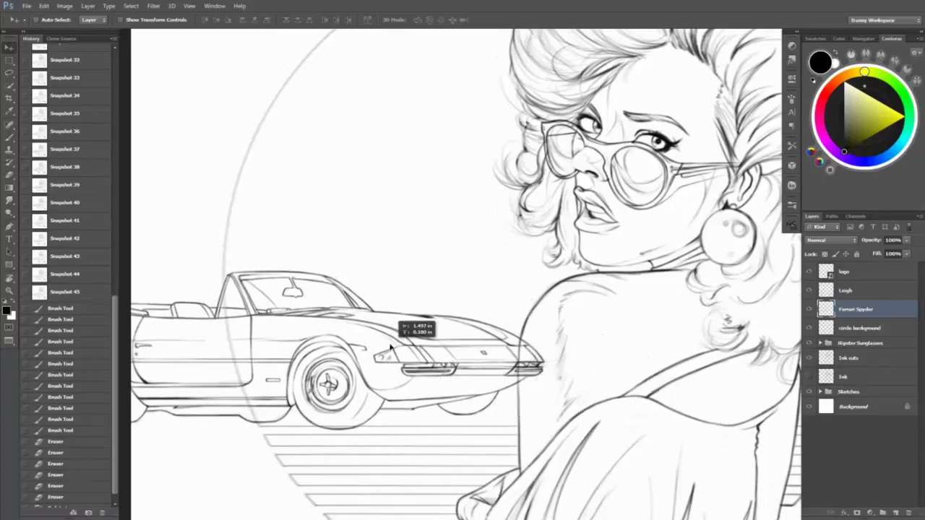
{"action": "left_click_drag", "start_coordinate": [869, 309], "coordinate": [864, 311]}
{"action": "right_click", "coordinate": [857, 311]}
{"action": "left_click", "coordinate": [802, 200]}
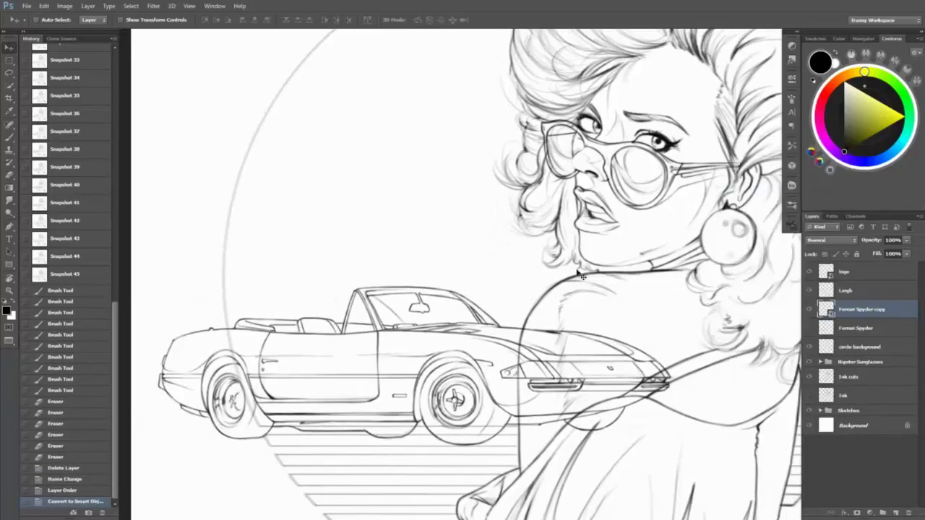
- Scale the duplicated car down and place it beside the woman's arm, just above the background stripes
{"action": "key", "text": "ctrl+t"}
{"action": "left_click_drag", "start_coordinate": [677, 284], "coordinate": [504, 330]}
{"action": "key", "text": "Return"}
{"action": "scroll", "coordinate": [505, 331], "scroll_direction": "left", "scroll_amount": 2}
{"action": "key", "text": "ctrl+t"}
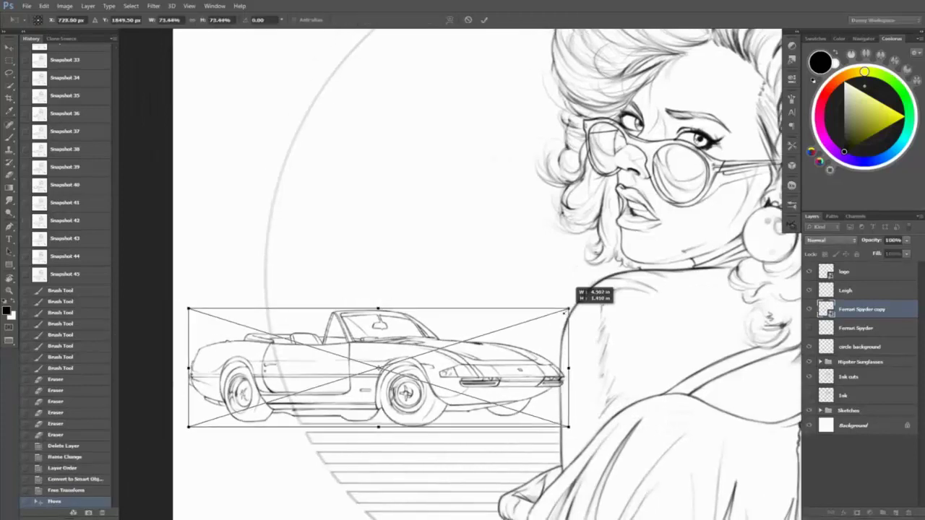
{"action": "left_click_drag", "start_coordinate": [599, 311], "coordinate": [558, 312]}
{"action": "key", "text": "Return"}
{"action": "mouse_move", "coordinate": [448, 265]}
{"action": "left_mouse_down"}
{"action": "mouse_move", "coordinate": [446, 312]}
{"action": "mouse_move", "coordinate": [446, 273]}
{"action": "left_mouse_up"}
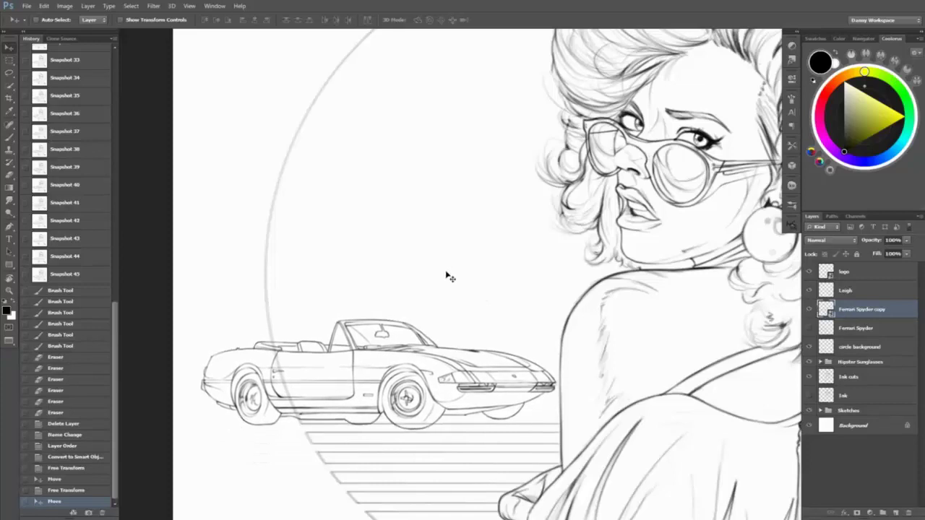
- Duplicate the circle background layer twice and merge the copies down into it to darken its lines
{"action": "left_click", "coordinate": [281, 324]}
{"action": "key", "text": "ctrl+j"}
{"action": "key", "text": "ctrl+j"}
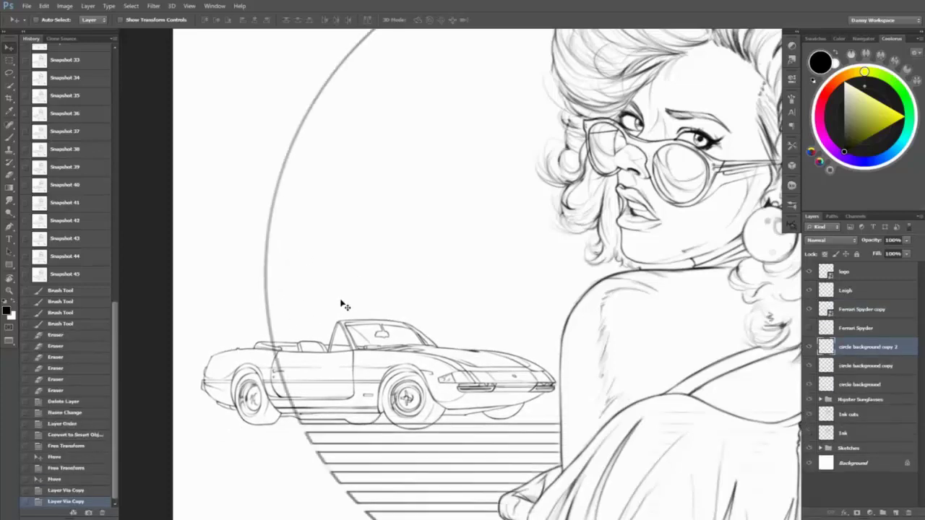
{"action": "key", "text": "ctrl+e"}
{"action": "key", "text": "ctrl+e"}
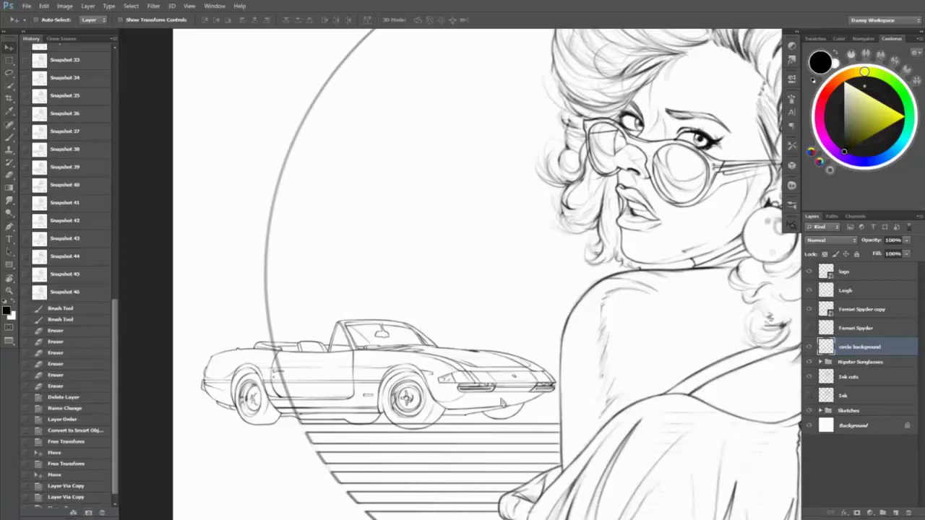
- Nudge the car slightly lower onto the stripes and rasterize the Ferrari Spyder copy layer
{"action": "left_click_drag", "start_coordinate": [504, 403], "coordinate": [505, 408]}
{"action": "right_click", "coordinate": [862, 310]}
{"action": "left_click", "coordinate": [740, 268]}
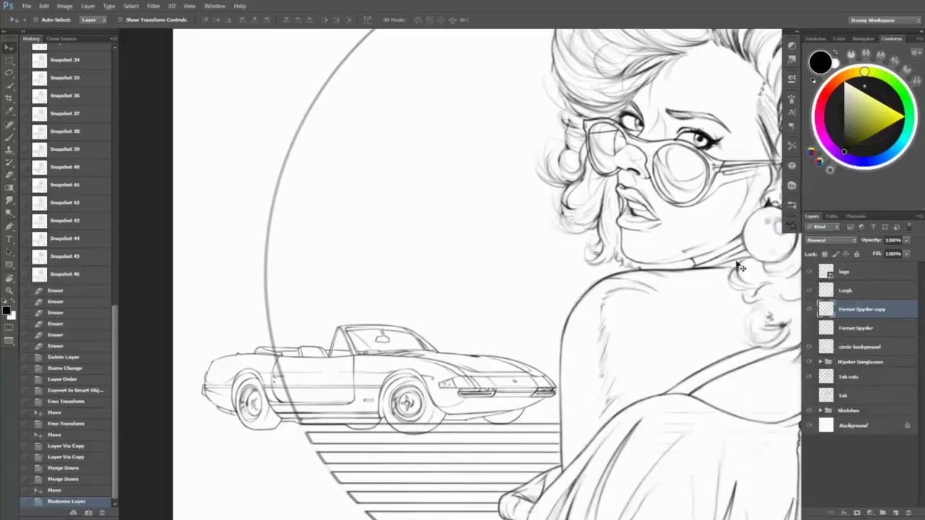
{"action": "left_click_drag", "start_coordinate": [286, 373], "coordinate": [318, 365]}
{"action": "mouse_move", "coordinate": [570, 355]}
{"action": "left_mouse_down"}
{"action": "mouse_move", "coordinate": [569, 367]}
{"action": "mouse_move", "coordinate": [571, 351]}
{"action": "left_mouse_up"}
{"action": "scroll", "coordinate": [572, 353], "scroll_direction": "left", "scroll_amount": 2}
{"action": "key", "text": "b"}
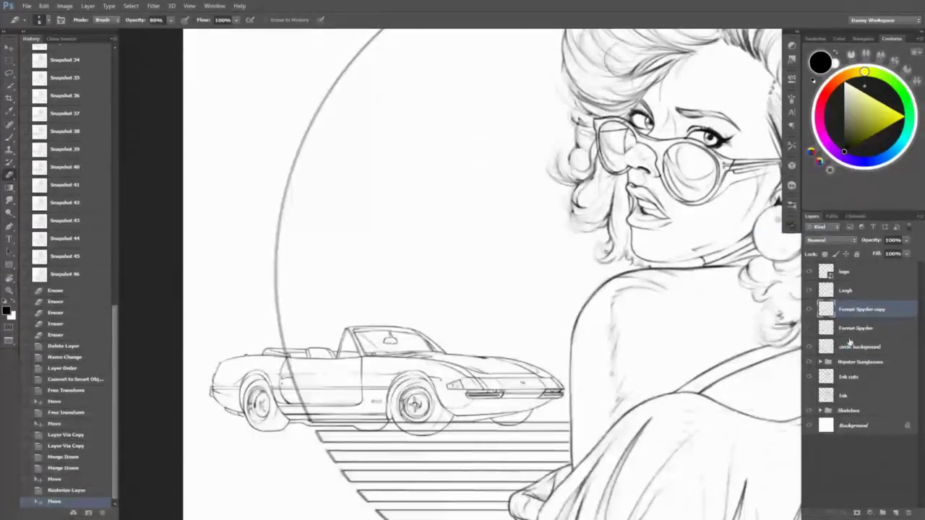
- Erase the circle background's lines where they cross the car, and save a history snapshot
{"action": "key", "text": "alt+bracketleft"}
{"action": "key", "text": "alt+bracketleft"}
{"action": "right_click", "coordinate": [404, 62]}
{"action": "key", "text": "e"}
{"action": "left_click_drag", "start_coordinate": [303, 406], "coordinate": [324, 426]}
{"action": "mouse_move", "coordinate": [311, 390]}
{"action": "left_mouse_down"}
{"action": "mouse_move", "coordinate": [361, 431]}
{"action": "mouse_move", "coordinate": [334, 430]}
{"action": "mouse_move", "coordinate": [383, 423]}
{"action": "left_mouse_up"}
{"action": "key", "text": "v"}
{"action": "key", "text": "e"}
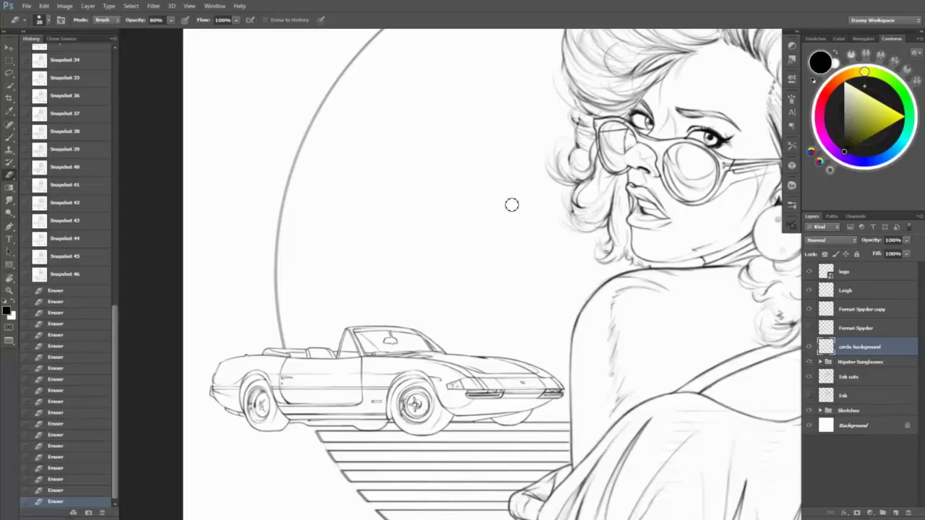
{"action": "key", "text": "z"}
{"action": "key", "text": "ctrl+0"}
{"action": "left_click", "coordinate": [88, 513]}
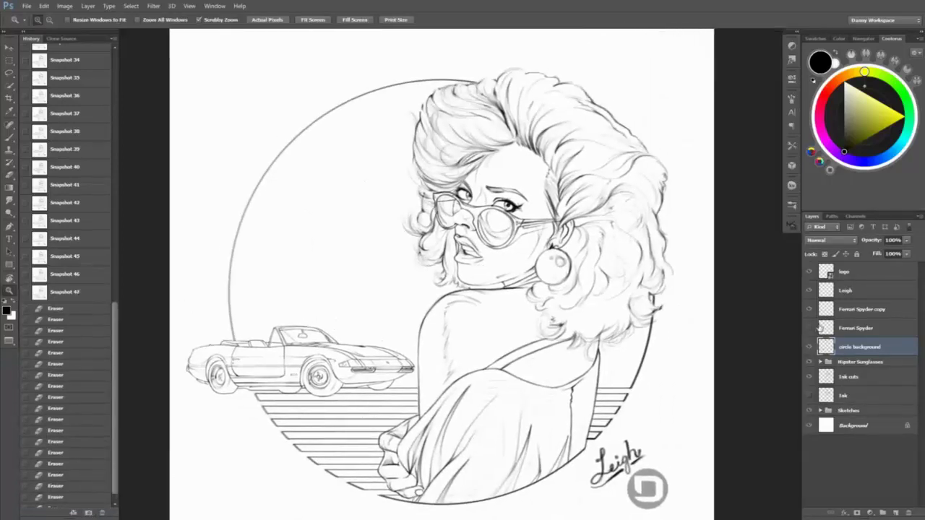
- Create a new layer above the Ferrari Spyder copy layer and choose a textured sketching brush
{"action": "left_click", "coordinate": [857, 309]}
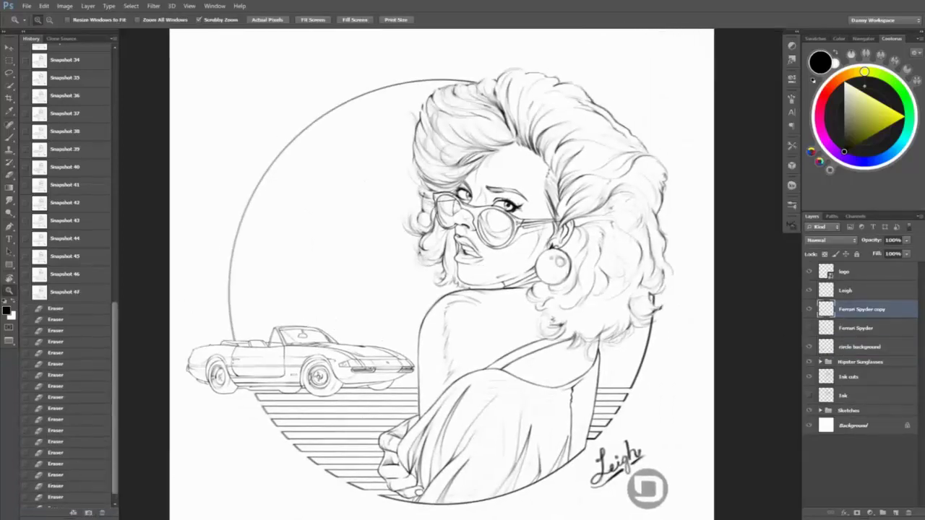
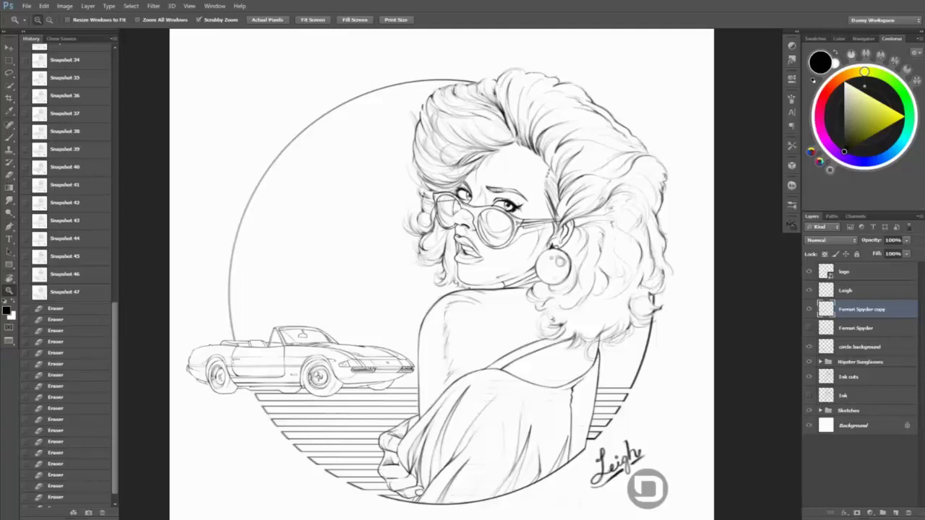
{"action": "scroll", "coordinate": [69, 274], "scroll_direction": "up", "scroll_amount": 10}
{"action": "mouse_move", "coordinate": [372, 301]}
{"action": "left_mouse_down"}
{"action": "mouse_move", "coordinate": [687, 351]}
{"action": "mouse_move", "coordinate": [470, 332]}
{"action": "mouse_move", "coordinate": [661, 360]}
{"action": "mouse_move", "coordinate": [725, 397]}
{"action": "left_mouse_up"}
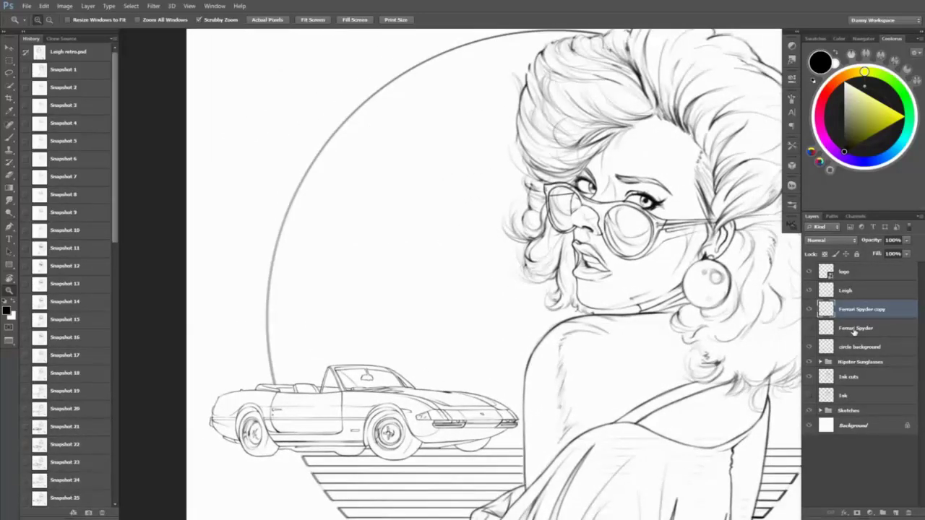
{"action": "key", "text": "ctrl+shift+alt+n"}
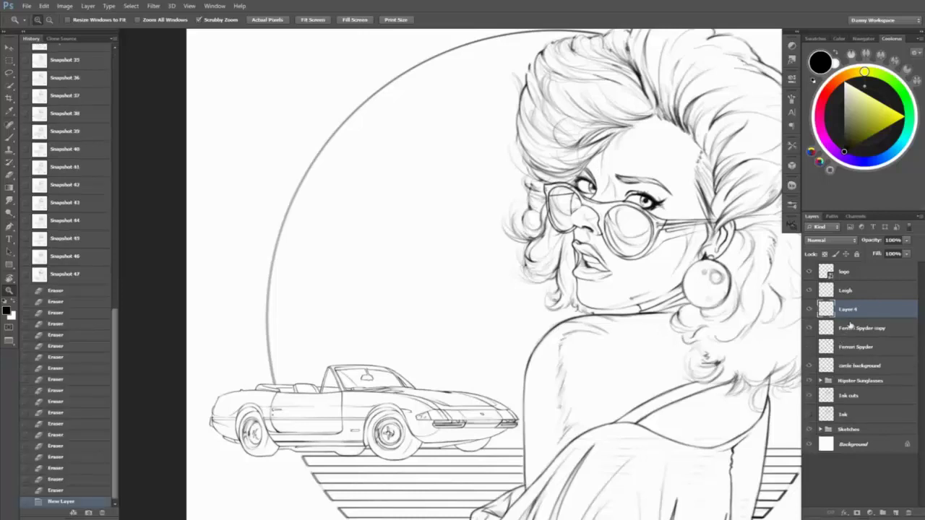
{"action": "key", "text": "b"}
{"action": "right_click", "coordinate": [694, 315]}
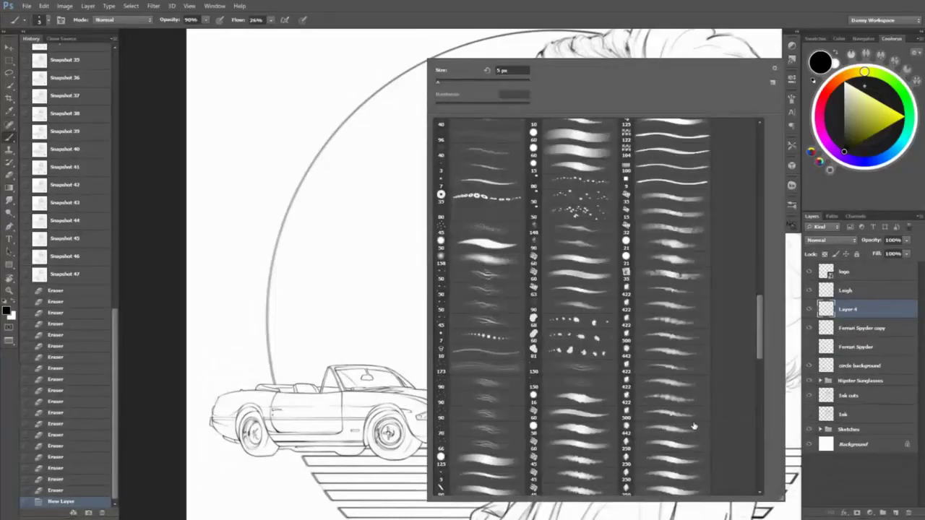
{"action": "double_click", "coordinate": [694, 427]}
{"action": "key", "text": "bracketleft"}
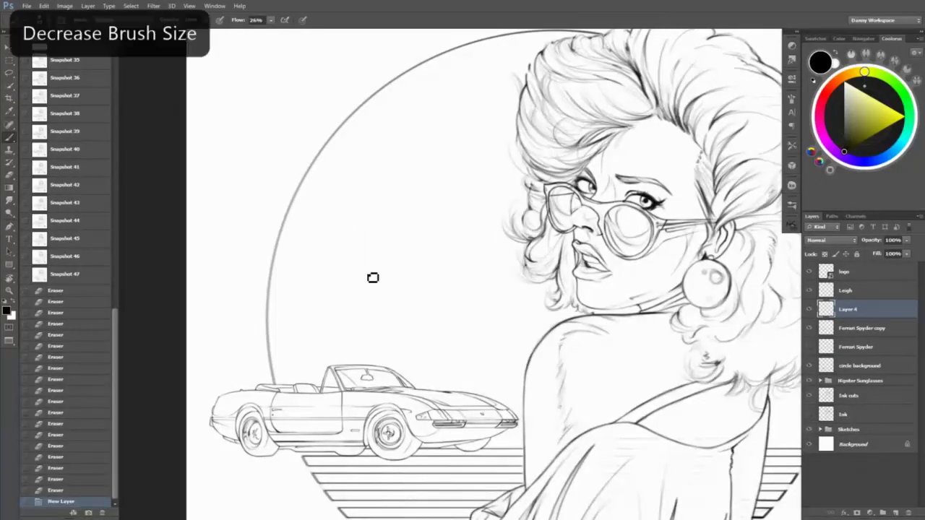
{"action": "key", "text": "bracketright"}
- Test the brush behind the car, then switch to a different sketching brush at 25 px
{"action": "key", "text": "z"}
{"action": "left_click", "coordinate": [403, 262]}
{"action": "key", "text": "b"}
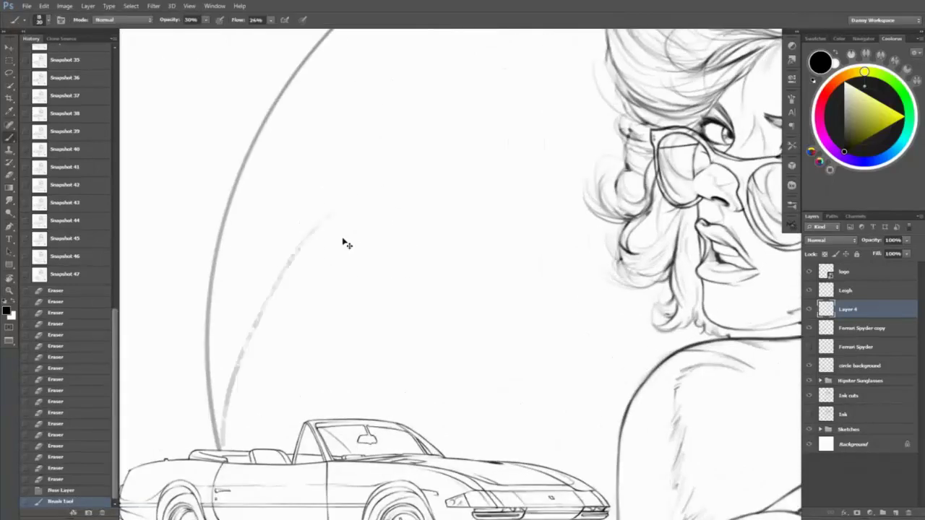
{"action": "right_click", "coordinate": [342, 244]}
{"action": "left_click", "coordinate": [557, 410]}
{"action": "left_click", "coordinate": [309, 298]}
{"action": "key", "text": "bracketleft"}
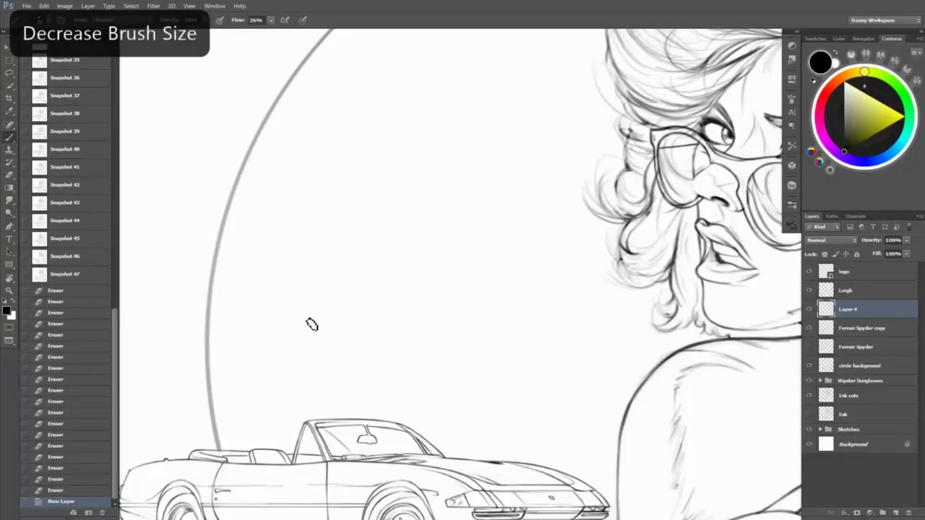
{"action": "key", "text": "bracketright"}
- Sketch a tall curved palm trunk rising from behind the car along the circle's edge
{"action": "left_click_drag", "start_coordinate": [315, 198], "coordinate": [230, 452]}
{"action": "left_click_drag", "start_coordinate": [347, 134], "coordinate": [287, 362]}
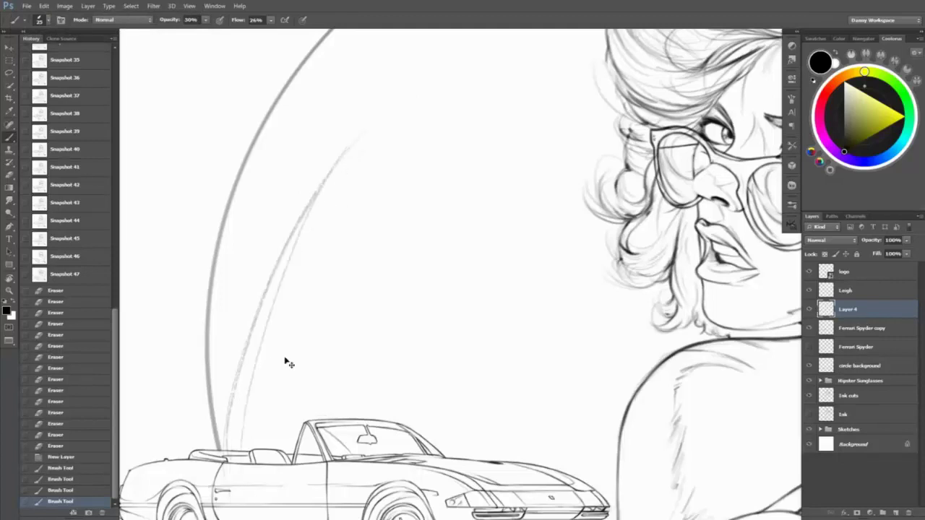
{"action": "left_click_drag", "start_coordinate": [318, 137], "coordinate": [221, 378]}
{"action": "left_click_drag", "start_coordinate": [332, 119], "coordinate": [217, 435]}
{"action": "left_click_drag", "start_coordinate": [267, 231], "coordinate": [217, 404]}
- Sketch a jagged crown of palm fronds at the tip of the tall trunk, with one long hanging frond
{"action": "left_click_drag", "start_coordinate": [328, 116], "coordinate": [339, 123]}
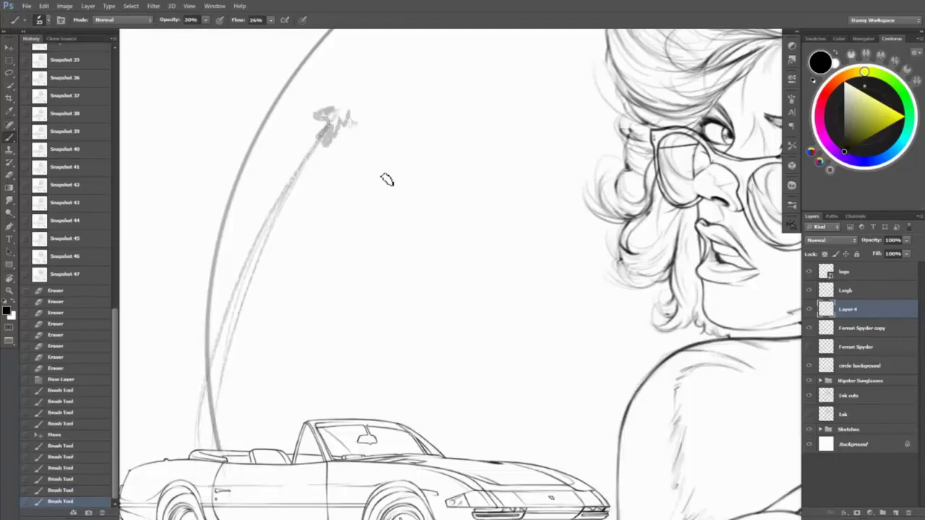
{"action": "scroll", "coordinate": [384, 180], "scroll_direction": "up", "scroll_amount": 2}
{"action": "mouse_move", "coordinate": [354, 207]}
{"action": "left_mouse_down"}
{"action": "mouse_move", "coordinate": [348, 176]}
{"action": "mouse_move", "coordinate": [365, 260]}
{"action": "left_mouse_up"}
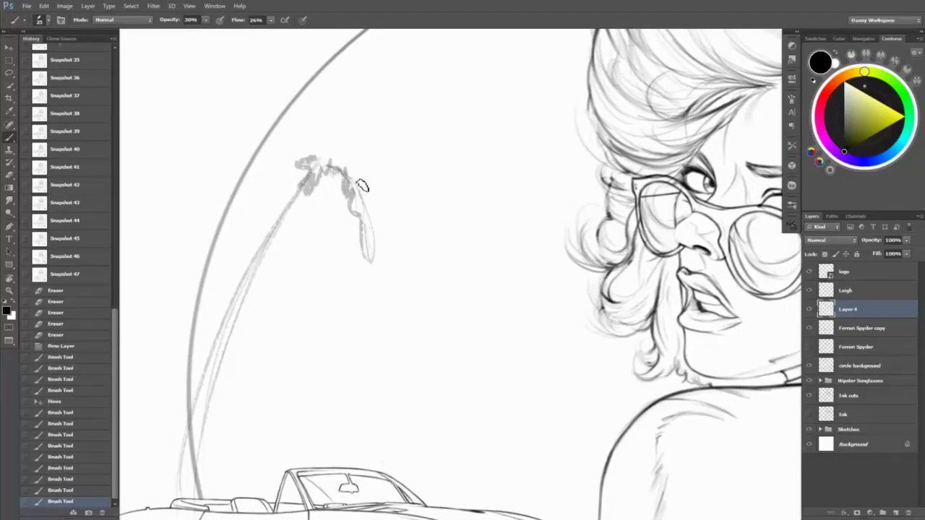
{"action": "left_click_drag", "start_coordinate": [354, 155], "coordinate": [386, 242]}
{"action": "mouse_move", "coordinate": [350, 130]}
{"action": "left_mouse_down"}
{"action": "mouse_move", "coordinate": [383, 149]}
{"action": "mouse_move", "coordinate": [394, 188]}
{"action": "mouse_move", "coordinate": [398, 91]}
{"action": "mouse_move", "coordinate": [314, 78]}
{"action": "mouse_move", "coordinate": [282, 161]}
{"action": "mouse_move", "coordinate": [300, 173]}
{"action": "mouse_move", "coordinate": [176, 419]}
{"action": "left_mouse_up"}
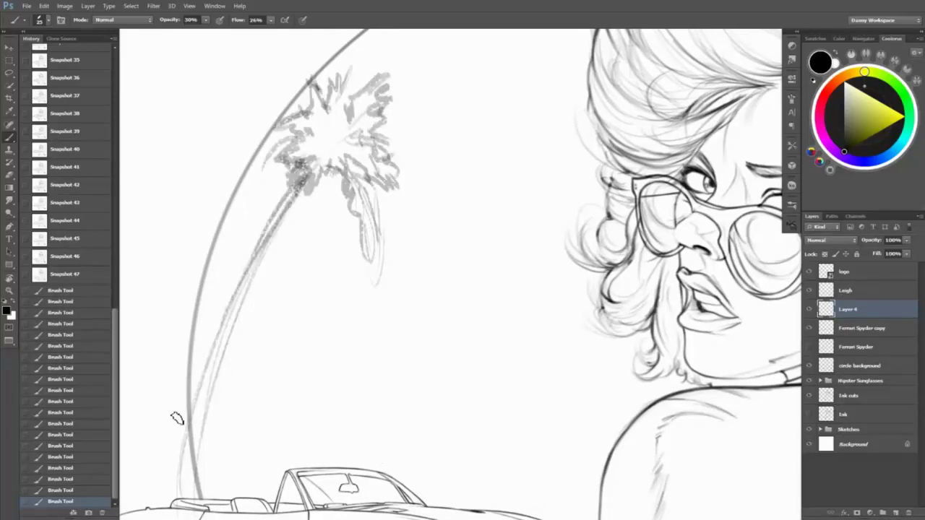
{"action": "left_click_drag", "start_coordinate": [220, 344], "coordinate": [227, 286]}
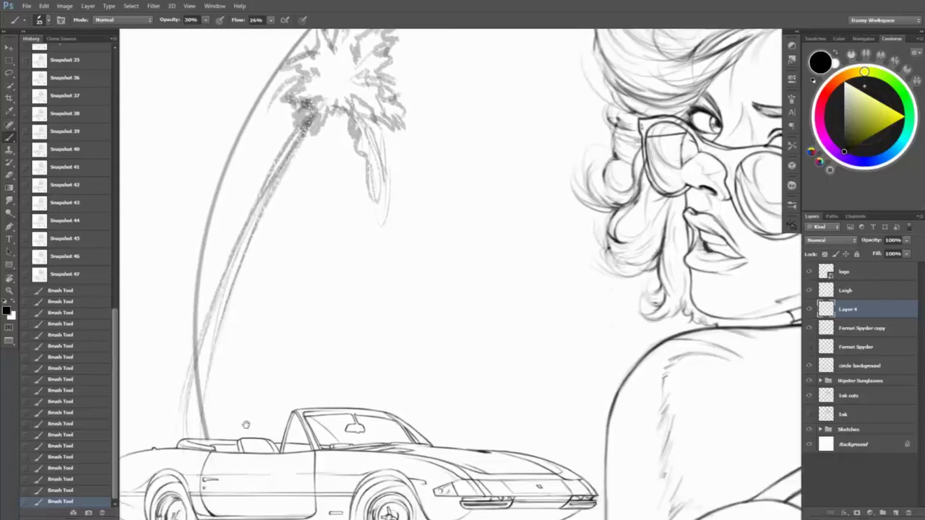
- Sketch a second, shorter palm with its own trunk and fronds beneath the first crown
{"action": "left_click_drag", "start_coordinate": [321, 191], "coordinate": [239, 434]}
{"action": "key", "text": "e"}
{"action": "left_click_drag", "start_coordinate": [289, 263], "coordinate": [260, 354]}
{"action": "key", "text": "b"}
{"action": "mouse_move", "coordinate": [302, 222]}
{"action": "left_mouse_down"}
{"action": "mouse_move", "coordinate": [230, 438]}
{"action": "mouse_move", "coordinate": [239, 427]}
{"action": "left_mouse_up"}
{"action": "mouse_move", "coordinate": [298, 204]}
{"action": "left_mouse_down"}
{"action": "mouse_move", "coordinate": [292, 236]}
{"action": "mouse_move", "coordinate": [312, 211]}
{"action": "mouse_move", "coordinate": [294, 212]}
{"action": "mouse_move", "coordinate": [279, 229]}
{"action": "mouse_move", "coordinate": [279, 184]}
{"action": "mouse_move", "coordinate": [302, 189]}
{"action": "mouse_move", "coordinate": [326, 165]}
{"action": "mouse_move", "coordinate": [350, 182]}
{"action": "mouse_move", "coordinate": [331, 190]}
{"action": "mouse_move", "coordinate": [308, 225]}
{"action": "mouse_move", "coordinate": [329, 237]}
{"action": "mouse_move", "coordinate": [345, 182]}
{"action": "left_mouse_up"}
{"action": "mouse_move", "coordinate": [318, 221]}
{"action": "left_mouse_down"}
{"action": "mouse_move", "coordinate": [319, 177]}
{"action": "mouse_move", "coordinate": [331, 162]}
{"action": "mouse_move", "coordinate": [369, 221]}
{"action": "mouse_move", "coordinate": [281, 252]}
{"action": "mouse_move", "coordinate": [340, 140]}
{"action": "left_mouse_up"}
{"action": "key", "text": "z"}
{"action": "left_click_drag", "start_coordinate": [530, 300], "coordinate": [647, 345]}
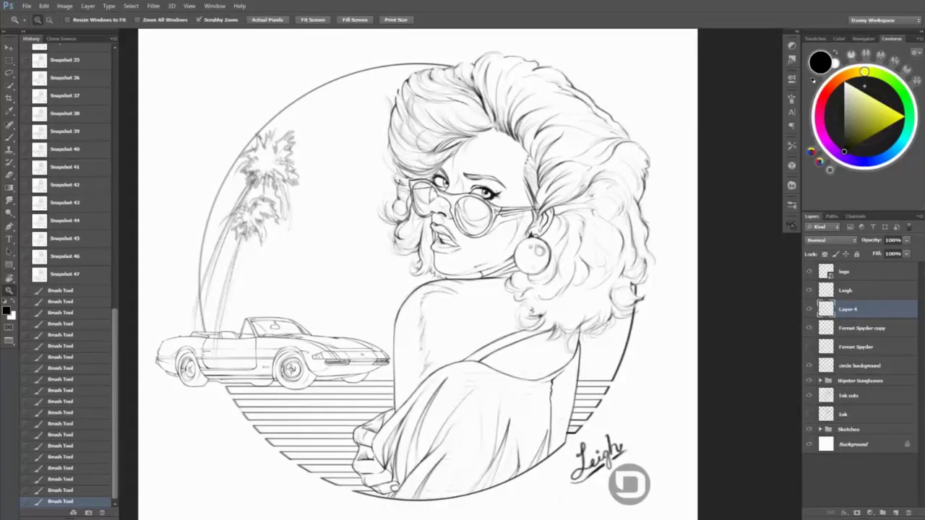
- Sketch a third palm trunk and crown, lower than the second and just above the car's seats
{"action": "left_click_drag", "start_coordinate": [373, 185], "coordinate": [399, 209]}
{"action": "key", "text": "b"}
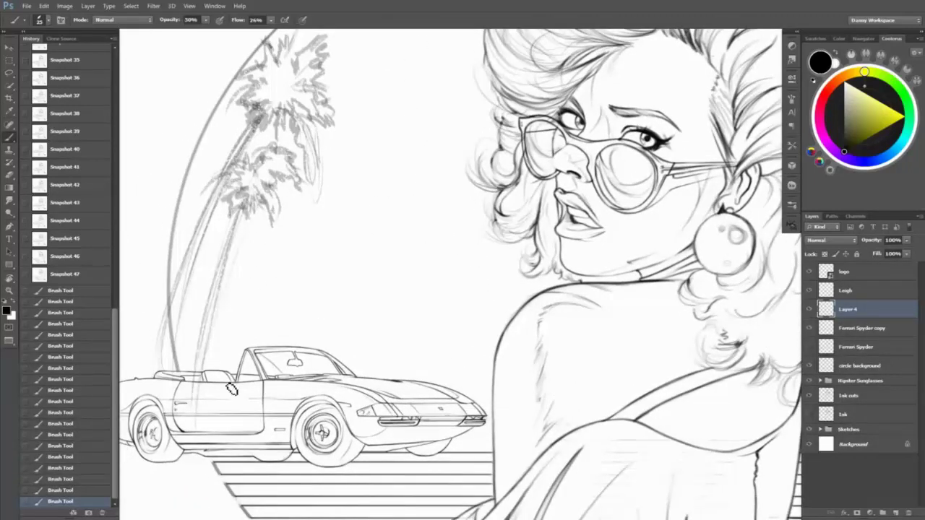
{"action": "left_click_drag", "start_coordinate": [253, 244], "coordinate": [226, 379]}
{"action": "key", "text": "e"}
{"action": "key", "text": "b"}
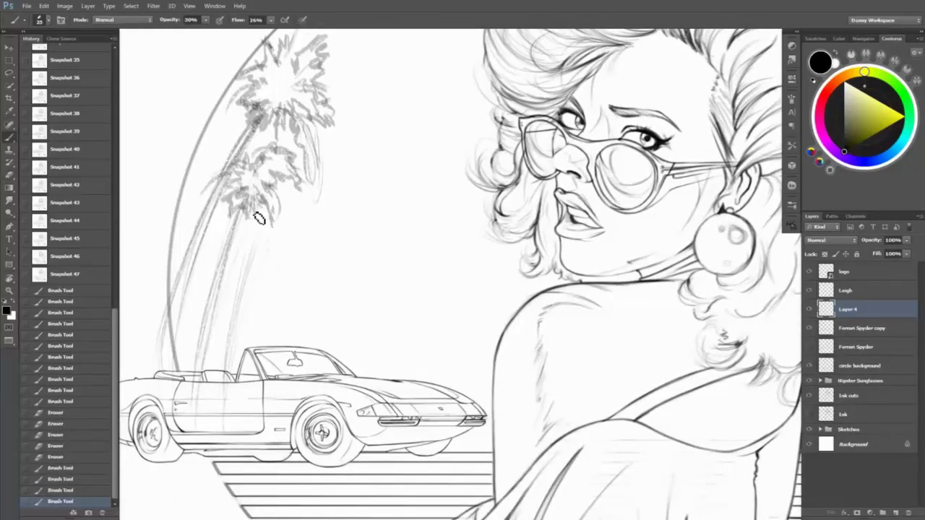
{"action": "left_click_drag", "start_coordinate": [259, 219], "coordinate": [224, 368]}
{"action": "mouse_move", "coordinate": [244, 253]}
{"action": "left_mouse_down"}
{"action": "mouse_move", "coordinate": [265, 229]}
{"action": "mouse_move", "coordinate": [267, 250]}
{"action": "mouse_move", "coordinate": [250, 256]}
{"action": "mouse_move", "coordinate": [230, 384]}
{"action": "left_mouse_up"}
{"action": "scroll", "coordinate": [459, 312], "scroll_direction": "up", "scroll_amount": 1}
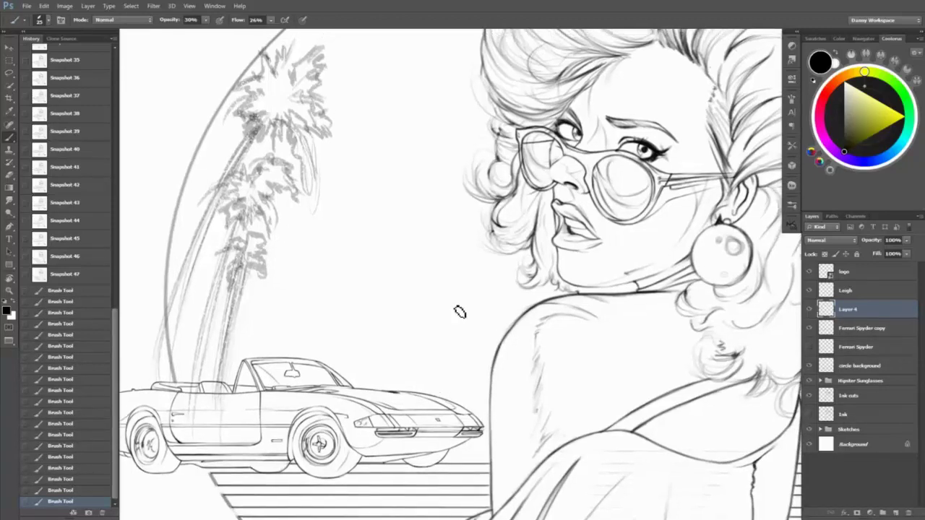
{"action": "left_click_drag", "start_coordinate": [435, 195], "coordinate": [468, 409]}
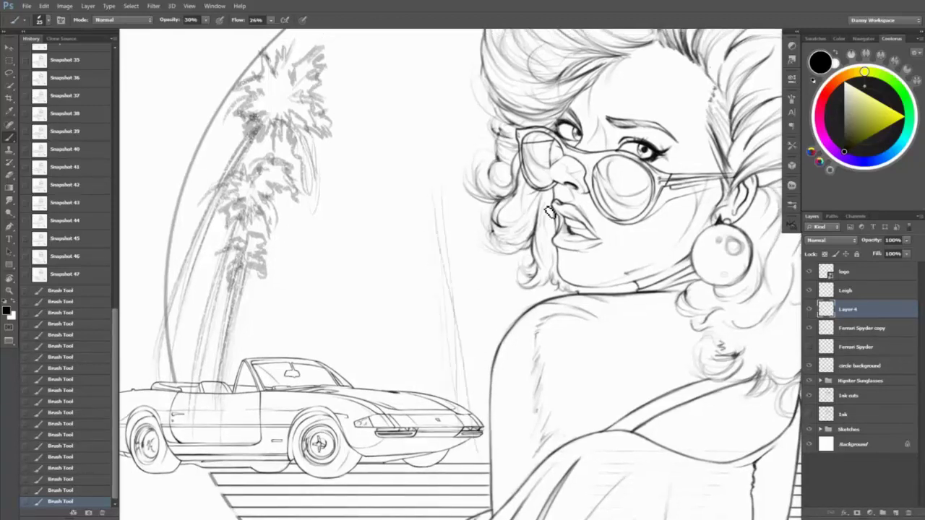
{"action": "key", "text": "e"}
{"action": "left_click_drag", "start_coordinate": [437, 216], "coordinate": [449, 239]}
{"action": "left_click_drag", "start_coordinate": [454, 289], "coordinate": [464, 441]}
{"action": "left_click_drag", "start_coordinate": [434, 315], "coordinate": [438, 323]}
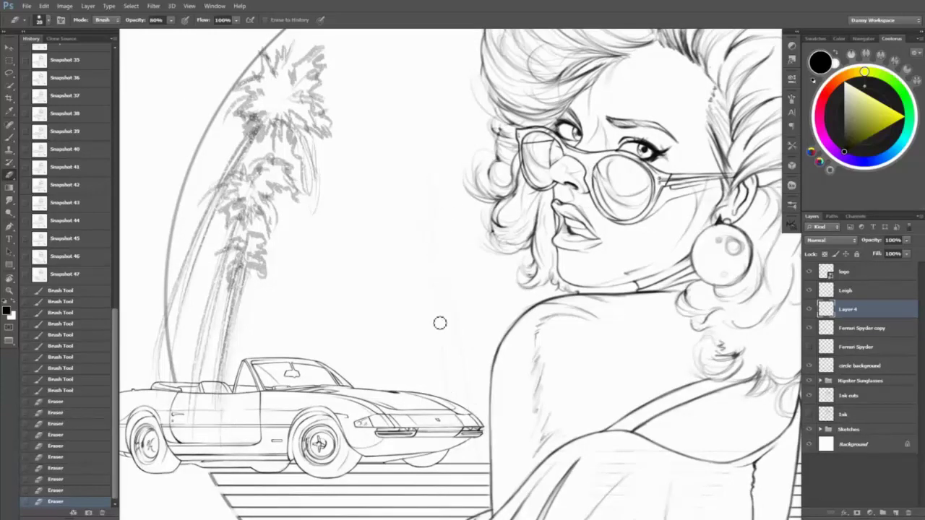
- Darken the palm trunks and add more fronds around the upper and lower crowns
{"action": "key", "text": "b"}
{"action": "mouse_move", "coordinate": [250, 256]}
{"action": "left_mouse_down"}
{"action": "mouse_move", "coordinate": [265, 284]}
{"action": "mouse_move", "coordinate": [272, 270]}
{"action": "mouse_move", "coordinate": [275, 296]}
{"action": "mouse_move", "coordinate": [273, 256]}
{"action": "mouse_move", "coordinate": [256, 266]}
{"action": "mouse_move", "coordinate": [274, 237]}
{"action": "mouse_move", "coordinate": [250, 263]}
{"action": "mouse_move", "coordinate": [270, 202]}
{"action": "mouse_move", "coordinate": [243, 225]}
{"action": "mouse_move", "coordinate": [205, 343]}
{"action": "mouse_move", "coordinate": [195, 418]}
{"action": "left_mouse_up"}
{"action": "left_click_drag", "start_coordinate": [254, 136], "coordinate": [210, 220]}
{"action": "left_click_drag", "start_coordinate": [224, 177], "coordinate": [191, 261]}
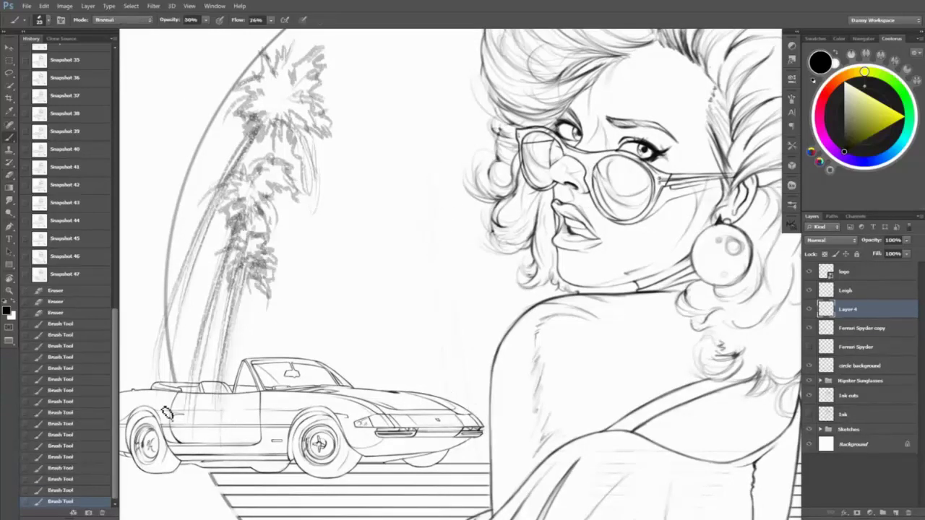
{"action": "mouse_move", "coordinate": [289, 115]}
{"action": "left_mouse_down"}
{"action": "mouse_move", "coordinate": [255, 98]}
{"action": "mouse_move", "coordinate": [206, 134]}
{"action": "left_mouse_up"}
{"action": "mouse_move", "coordinate": [250, 89]}
{"action": "left_mouse_down"}
{"action": "mouse_move", "coordinate": [245, 75]}
{"action": "mouse_move", "coordinate": [270, 64]}
{"action": "left_mouse_up"}
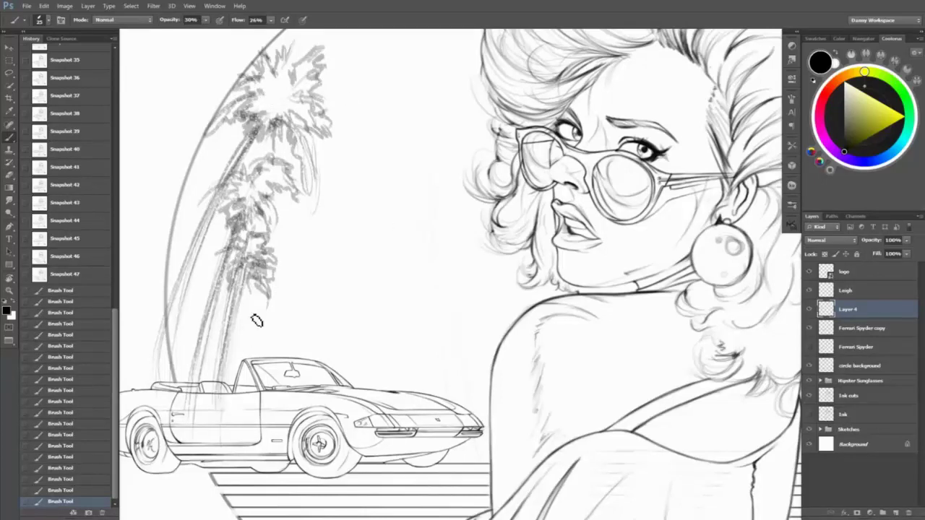
- Sketch a fourth, shortest palm just above the car's windshield and erase its overlap with the neighbouring palm
{"action": "left_click_drag", "start_coordinate": [256, 321], "coordinate": [241, 375]}
{"action": "left_click_drag", "start_coordinate": [268, 288], "coordinate": [246, 382]}
{"action": "mouse_move", "coordinate": [286, 257]}
{"action": "left_mouse_down"}
{"action": "mouse_move", "coordinate": [281, 300]}
{"action": "mouse_move", "coordinate": [278, 276]}
{"action": "mouse_move", "coordinate": [254, 428]}
{"action": "mouse_move", "coordinate": [236, 254]}
{"action": "mouse_move", "coordinate": [219, 290]}
{"action": "mouse_move", "coordinate": [230, 254]}
{"action": "mouse_move", "coordinate": [249, 286]}
{"action": "left_mouse_up"}
{"action": "key", "text": "e"}
{"action": "left_click_drag", "start_coordinate": [245, 268], "coordinate": [253, 283]}
{"action": "key", "text": "b"}
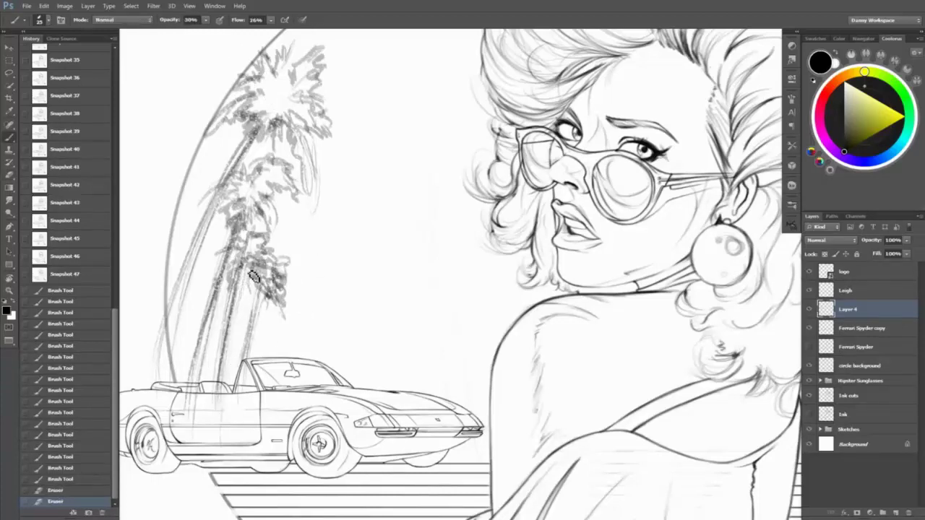
- Shade the middle palm trunks, the area under the tallest crown and the shortest palm's fronds
{"action": "left_click_drag", "start_coordinate": [237, 327], "coordinate": [250, 269]}
{"action": "left_click_drag", "start_coordinate": [233, 318], "coordinate": [247, 288]}
{"action": "mouse_move", "coordinate": [265, 134]}
{"action": "left_mouse_down"}
{"action": "mouse_move", "coordinate": [245, 174]}
{"action": "mouse_move", "coordinate": [233, 168]}
{"action": "mouse_move", "coordinate": [241, 136]}
{"action": "left_mouse_up"}
{"action": "left_click_drag", "start_coordinate": [283, 271], "coordinate": [285, 283]}
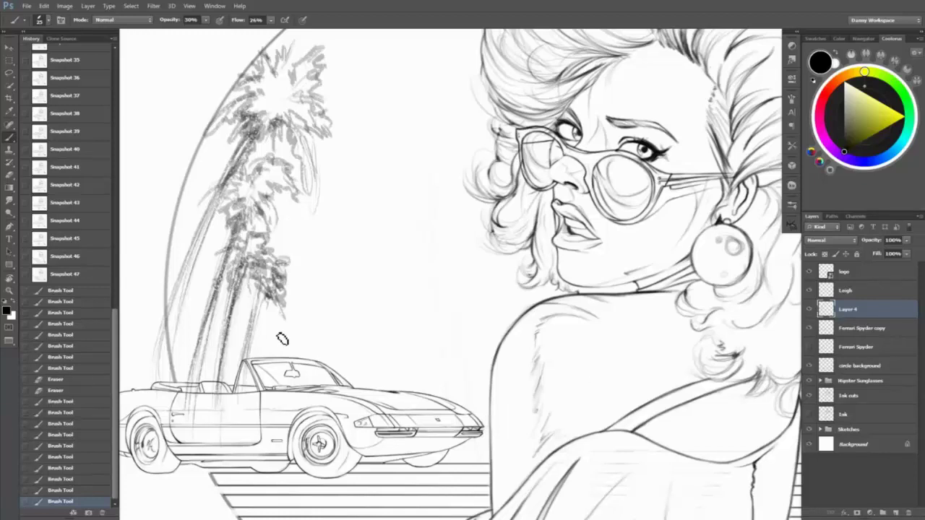
- Move the palms up slightly, erase the fronds outside the circle and the trunk ends over the car, and save a snapshot
{"action": "key", "text": "v"}
{"action": "left_click_drag", "start_coordinate": [268, 351], "coordinate": [297, 257]}
{"action": "scroll", "coordinate": [297, 256], "scroll_direction": "up", "scroll_amount": 3}
{"action": "key", "text": "e"}
{"action": "mouse_move", "coordinate": [285, 101]}
{"action": "left_mouse_down"}
{"action": "mouse_move", "coordinate": [239, 153]}
{"action": "mouse_move", "coordinate": [304, 107]}
{"action": "mouse_move", "coordinate": [261, 132]}
{"action": "mouse_move", "coordinate": [220, 192]}
{"action": "left_mouse_up"}
{"action": "key", "text": "b"}
{"action": "scroll", "coordinate": [550, 347], "scroll_direction": "down", "scroll_amount": 3}
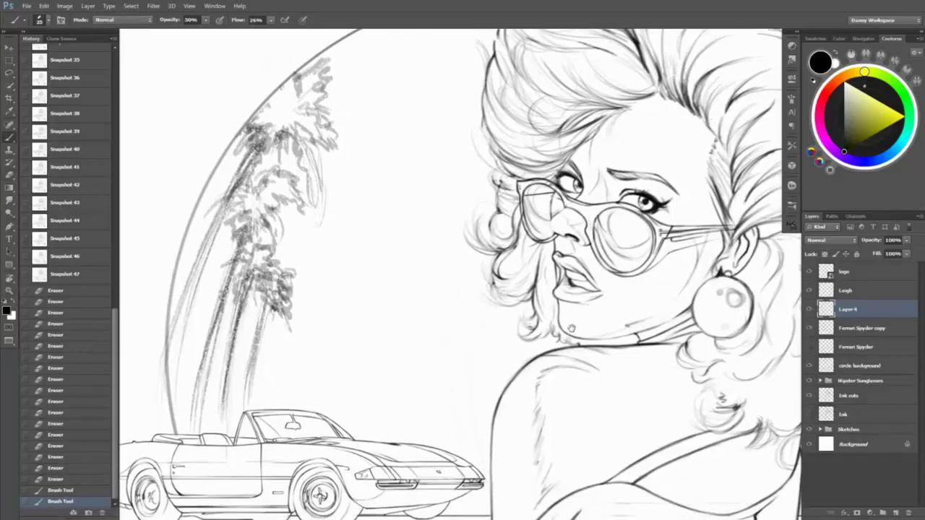
{"action": "left_click", "coordinate": [88, 511]}
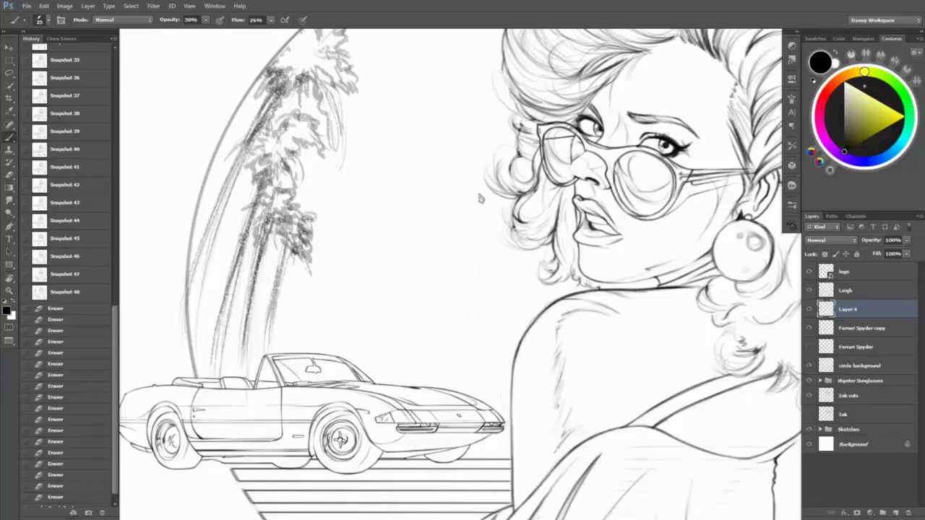
- Try sketching a distant ridge line from the palms to the woman's hair, then erase it
{"action": "mouse_move", "coordinate": [289, 283]}
{"action": "left_mouse_down"}
{"action": "mouse_move", "coordinate": [504, 250]}
{"action": "mouse_move", "coordinate": [509, 271]}
{"action": "mouse_move", "coordinate": [549, 268]}
{"action": "left_mouse_up"}
{"action": "scroll", "coordinate": [584, 370], "scroll_direction": "down", "scroll_amount": 1}
{"action": "left_click_drag", "start_coordinate": [309, 284], "coordinate": [318, 287]}
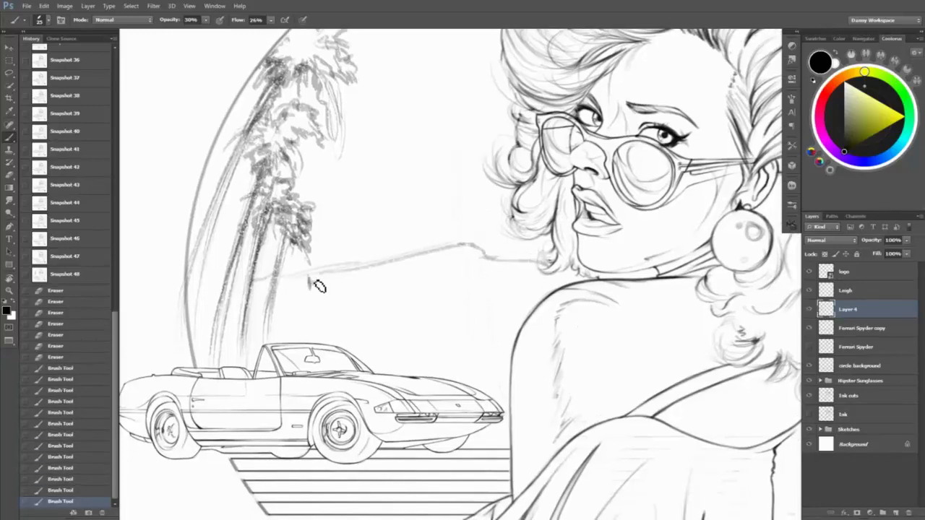
{"action": "key", "text": "ctrl+alt+z"}
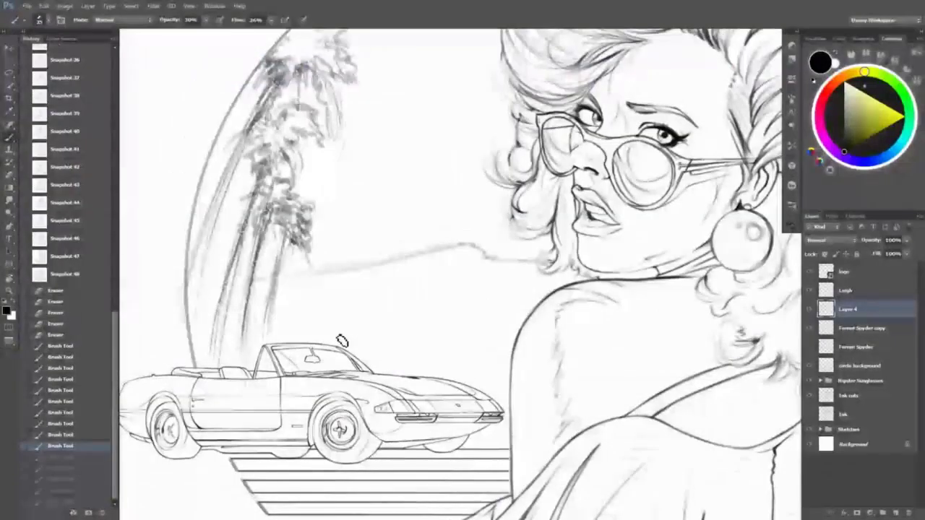
{"action": "mouse_move", "coordinate": [311, 287]}
{"action": "left_mouse_down"}
{"action": "mouse_move", "coordinate": [299, 268]}
{"action": "mouse_move", "coordinate": [314, 259]}
{"action": "mouse_move", "coordinate": [310, 341]}
{"action": "left_mouse_up"}
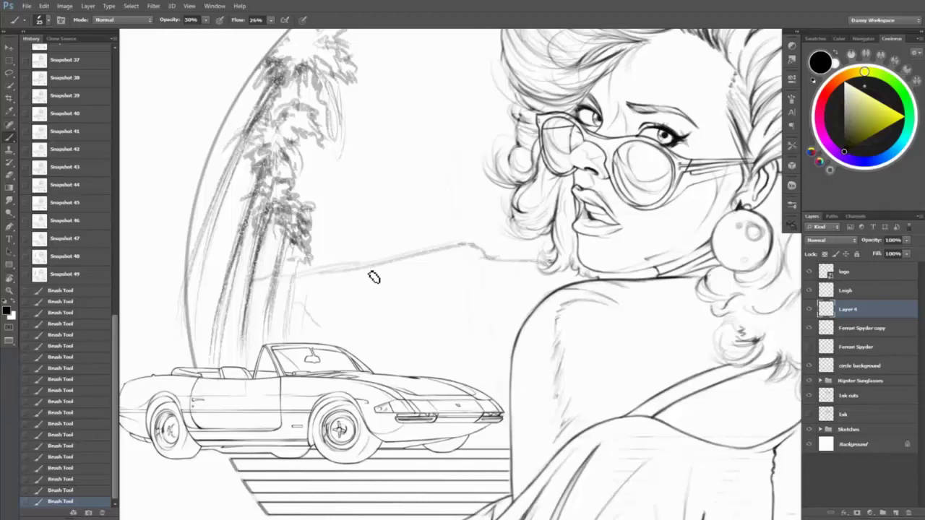
{"action": "key", "text": "e"}
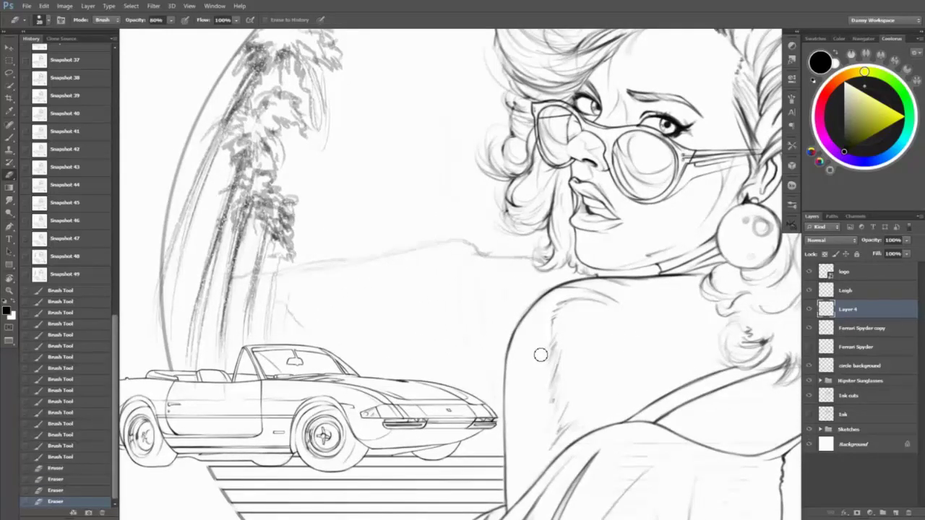
{"action": "left_click_drag", "start_coordinate": [440, 244], "coordinate": [558, 269]}
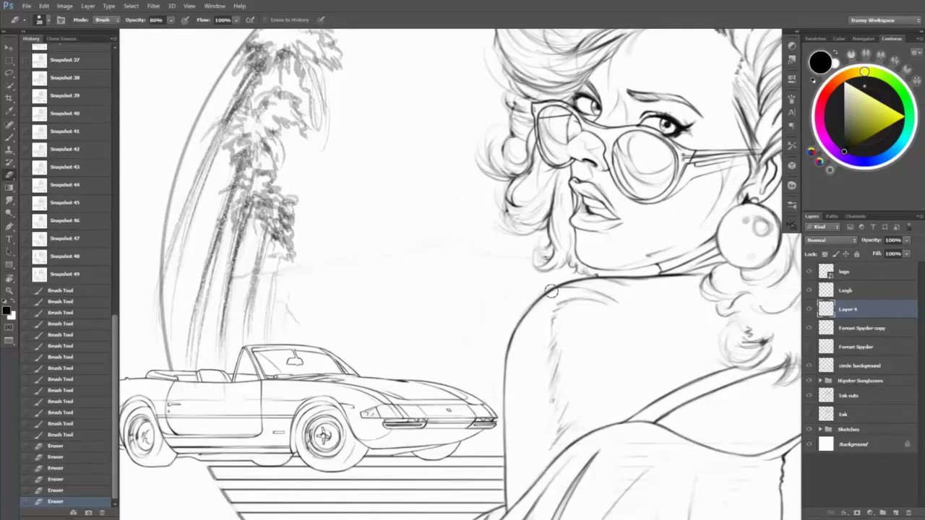
- Try sketching a horizon line behind the car and a round sun beside the woman's shoulder, and erase the sun
{"action": "key", "text": "b"}
{"action": "mouse_move", "coordinate": [276, 330]}
{"action": "left_mouse_down"}
{"action": "mouse_move", "coordinate": [405, 370]}
{"action": "mouse_move", "coordinate": [507, 367]}
{"action": "left_mouse_up"}
{"action": "key", "text": "ctrl+z"}
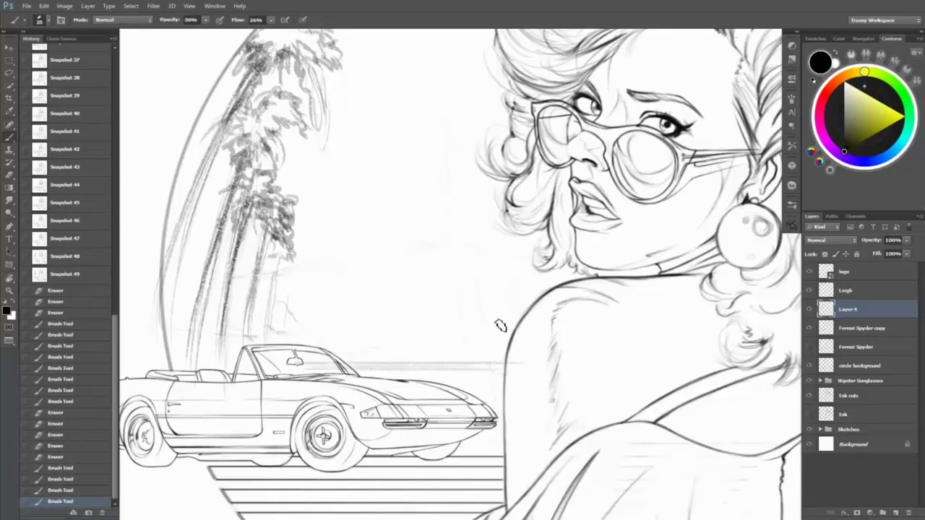
{"action": "left_click_drag", "start_coordinate": [500, 326], "coordinate": [499, 323]}
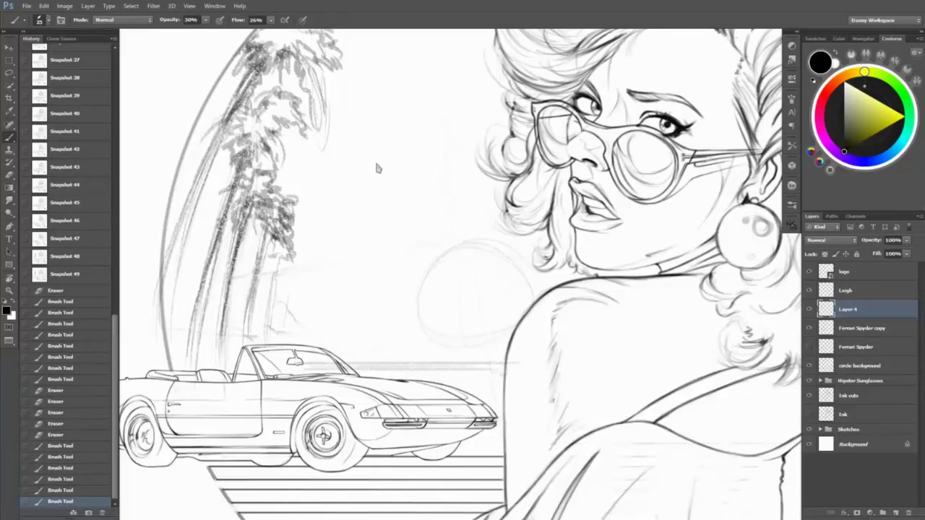
{"action": "left_click", "coordinate": [476, 367]}
{"action": "key", "text": "e"}
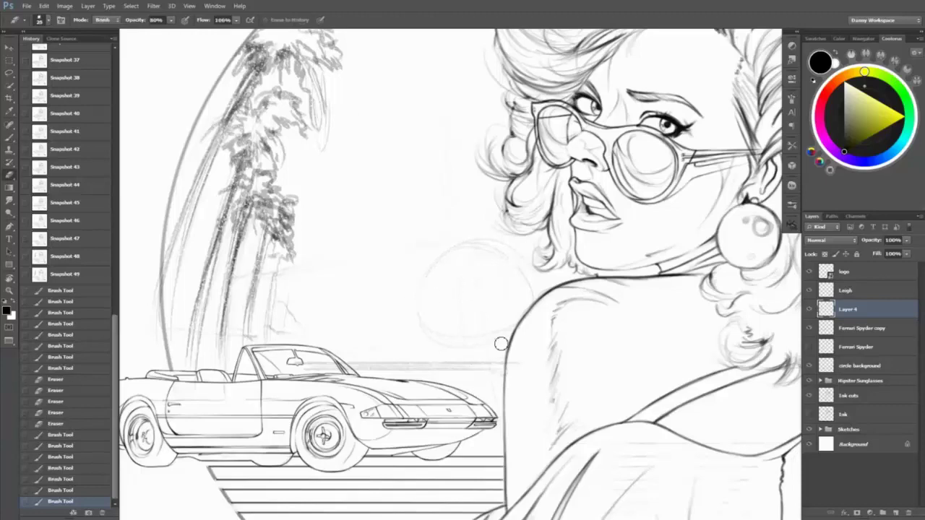
{"action": "key", "text": "b"}
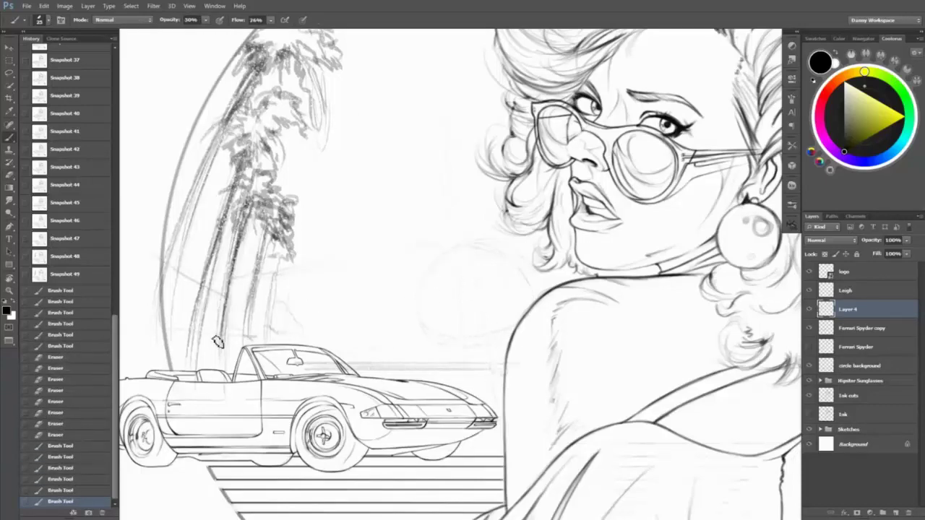
- Try sketching a rugged cliff ridge from the palms down to the woman's hair and a winding coastline behind the car
{"action": "key", "text": "z"}
{"action": "mouse_move", "coordinate": [701, 447]}
{"action": "left_mouse_down"}
{"action": "mouse_move", "coordinate": [593, 405]}
{"action": "mouse_move", "coordinate": [649, 364]}
{"action": "mouse_move", "coordinate": [639, 368]}
{"action": "left_mouse_up"}
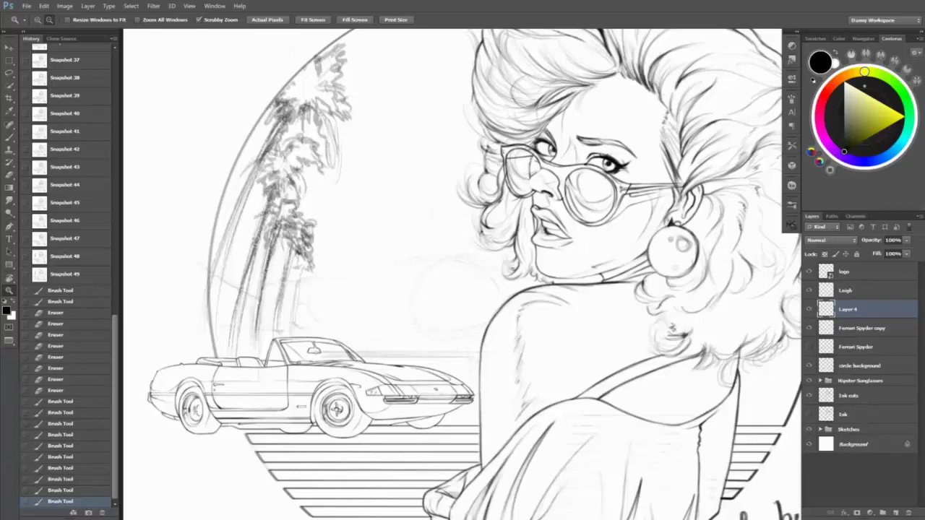
{"action": "key", "text": "alt"}
{"action": "key", "text": "b"}
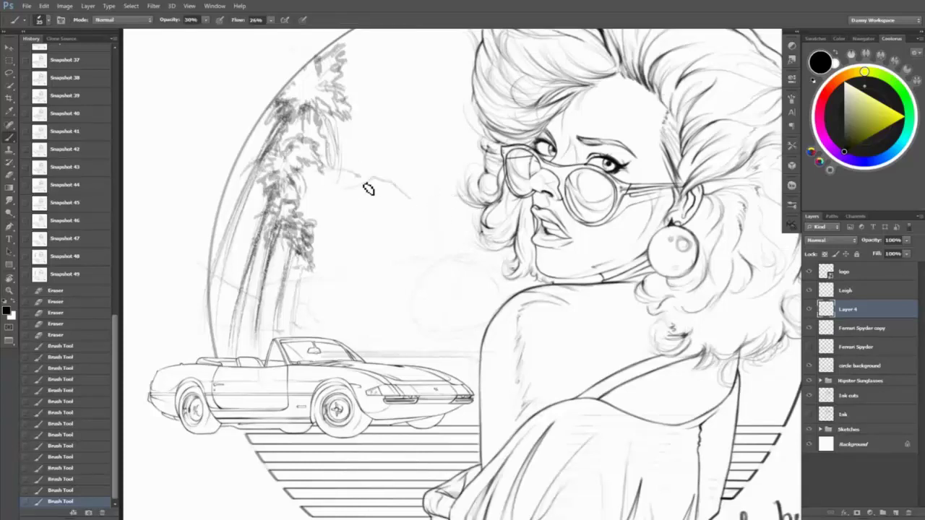
{"action": "mouse_move", "coordinate": [336, 171]}
{"action": "left_mouse_down"}
{"action": "mouse_move", "coordinate": [436, 217]}
{"action": "mouse_move", "coordinate": [466, 265]}
{"action": "left_mouse_up"}
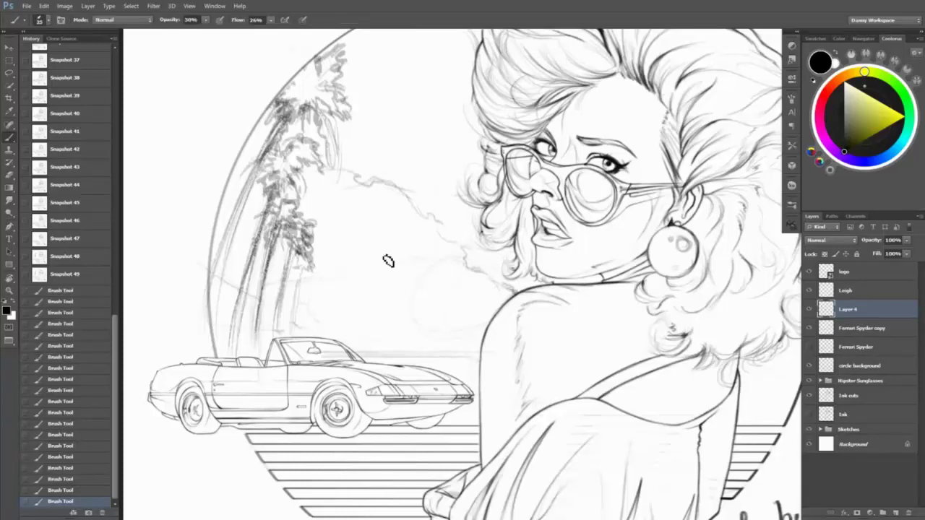
{"action": "left_click_drag", "start_coordinate": [432, 206], "coordinate": [441, 289]}
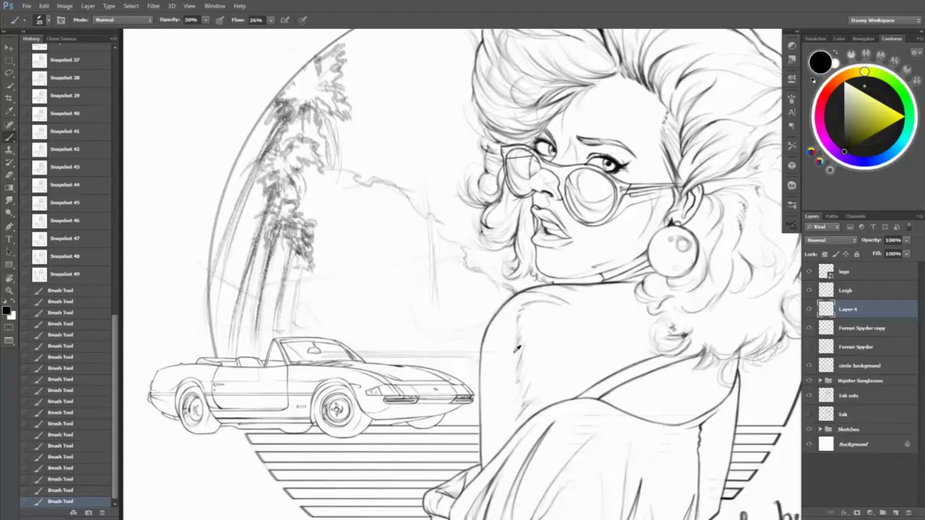
{"action": "left_click_drag", "start_coordinate": [365, 293], "coordinate": [402, 331]}
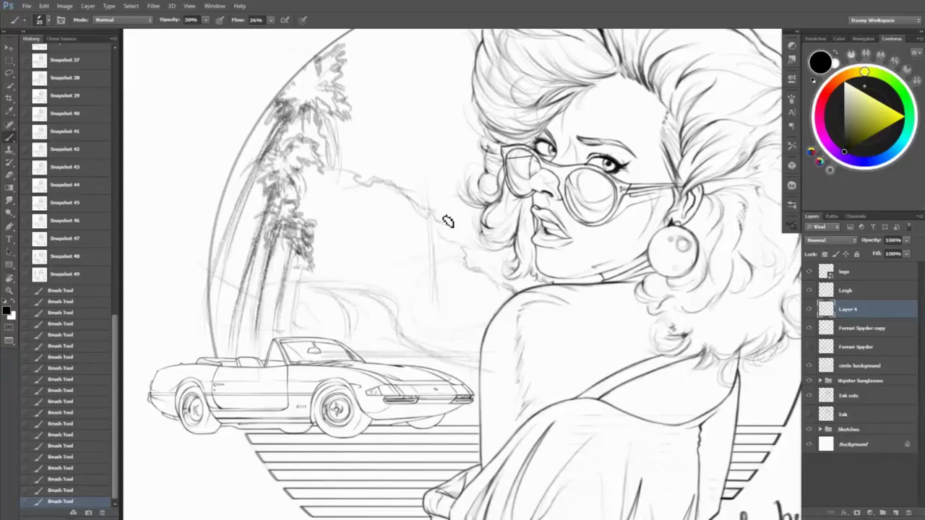
{"action": "left_click_drag", "start_coordinate": [442, 213], "coordinate": [459, 229]}
- Try sketching a tall palm with a trunk and fronds on the cliff, next to the woman's hair
{"action": "key", "text": "e"}
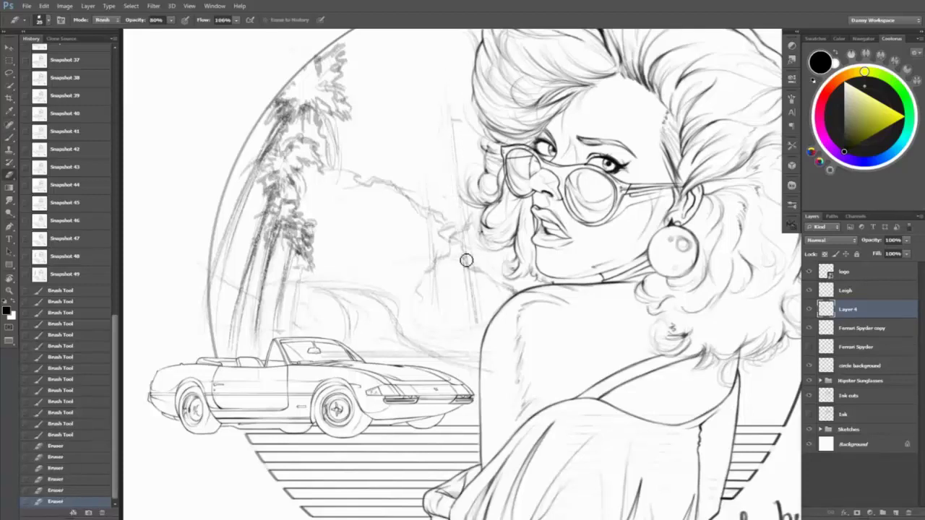
{"action": "key", "text": "b"}
{"action": "mouse_move", "coordinate": [443, 136]}
{"action": "left_mouse_down"}
{"action": "mouse_move", "coordinate": [470, 174]}
{"action": "mouse_move", "coordinate": [459, 211]}
{"action": "left_mouse_up"}
{"action": "left_click_drag", "start_coordinate": [477, 149], "coordinate": [484, 188]}
{"action": "mouse_move", "coordinate": [423, 141]}
{"action": "left_mouse_down"}
{"action": "mouse_move", "coordinate": [449, 165]}
{"action": "mouse_move", "coordinate": [444, 141]}
{"action": "mouse_move", "coordinate": [459, 105]}
{"action": "left_mouse_up"}
{"action": "left_click_drag", "start_coordinate": [463, 235], "coordinate": [473, 310]}
{"action": "mouse_move", "coordinate": [427, 282]}
{"action": "left_mouse_down"}
{"action": "mouse_move", "coordinate": [412, 318]}
{"action": "mouse_move", "coordinate": [471, 266]}
{"action": "mouse_move", "coordinate": [482, 282]}
{"action": "left_mouse_up"}
{"action": "left_click_drag", "start_coordinate": [491, 471], "coordinate": [433, 471]}
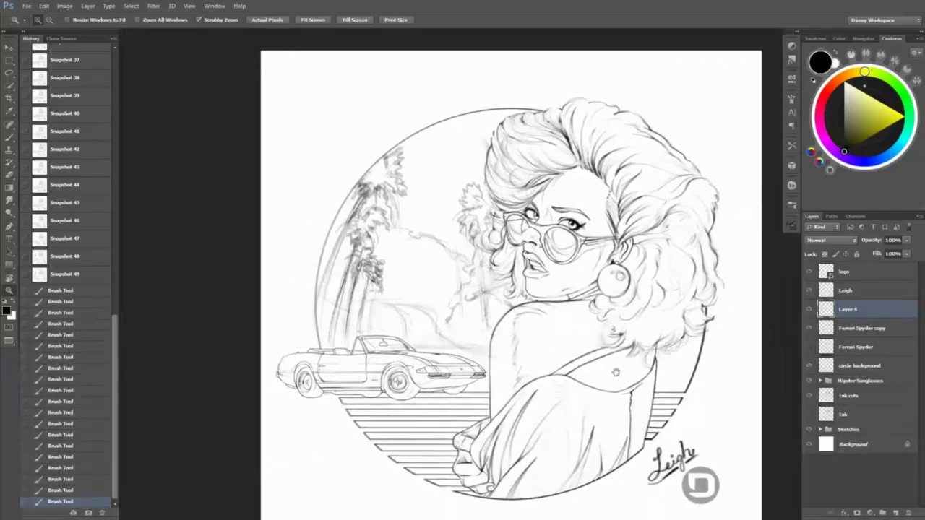
- Lighten the palm beside the woman's hair with the Eraser and redraw its crown lower with darker fronds
{"action": "key", "text": "e"}
{"action": "left_click_drag", "start_coordinate": [453, 186], "coordinate": [466, 243]}
{"action": "left_click_drag", "start_coordinate": [486, 293], "coordinate": [497, 305]}
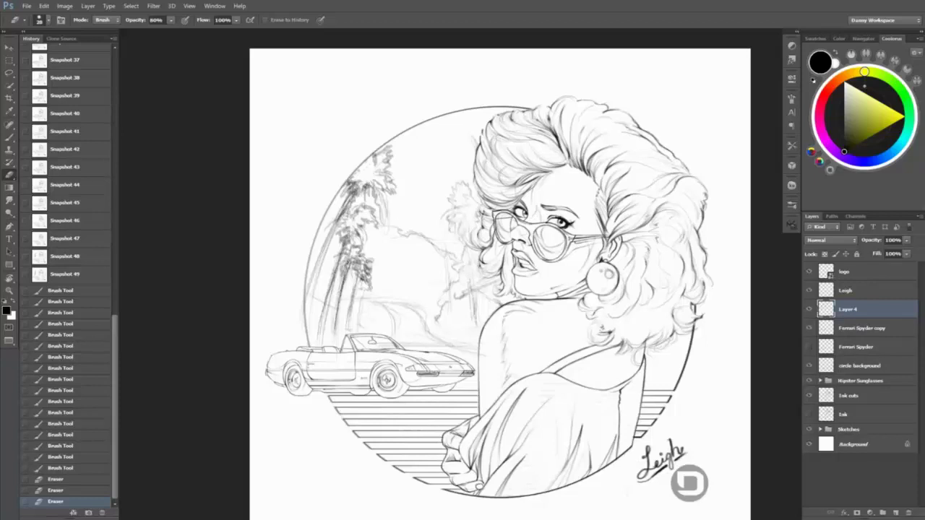
{"action": "left_click_drag", "start_coordinate": [484, 238], "coordinate": [520, 239]}
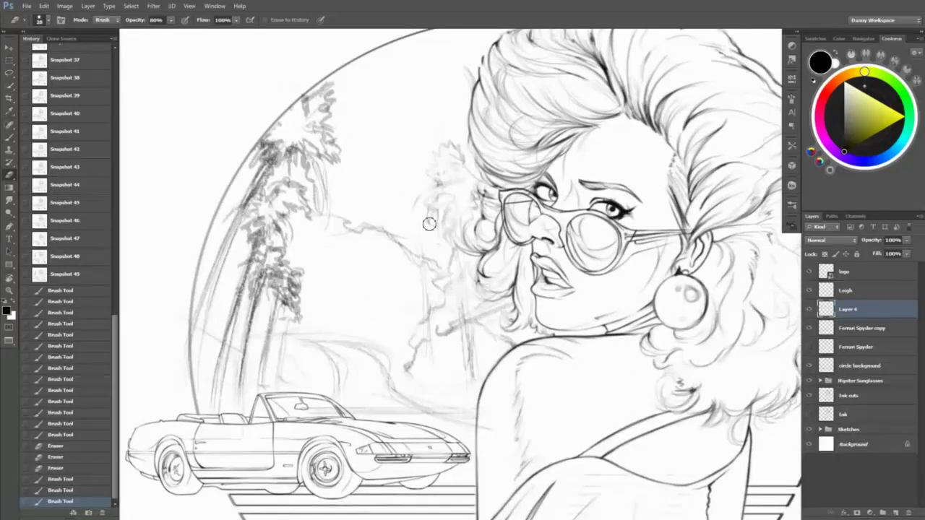
{"action": "left_click_drag", "start_coordinate": [427, 216], "coordinate": [468, 180]}
{"action": "key", "text": "b"}
{"action": "mouse_move", "coordinate": [427, 206]}
{"action": "left_mouse_down"}
{"action": "mouse_move", "coordinate": [437, 232]}
{"action": "mouse_move", "coordinate": [455, 210]}
{"action": "mouse_move", "coordinate": [465, 256]}
{"action": "mouse_move", "coordinate": [437, 199]}
{"action": "mouse_move", "coordinate": [462, 250]}
{"action": "left_mouse_up"}
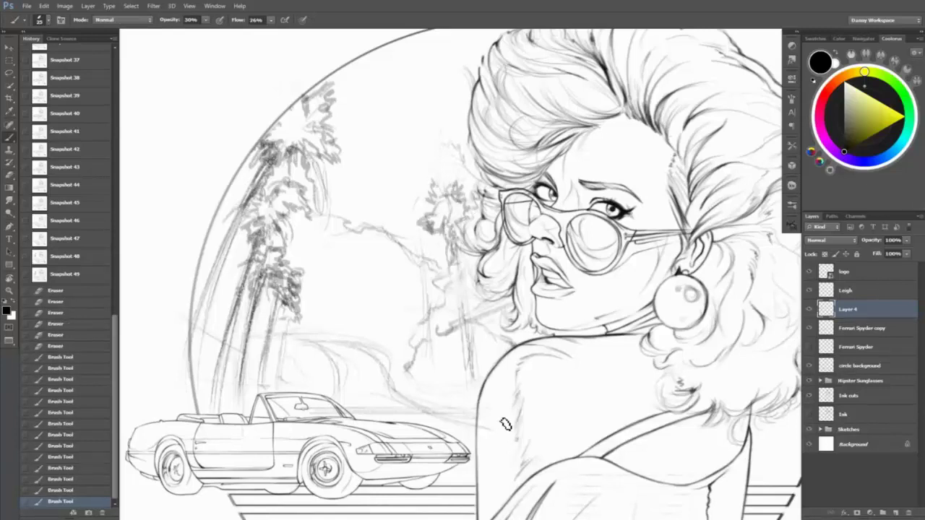
- Erase the palm beside the woman's hair, darken the cliff and coastline, and add a small tree behind the windshield
{"action": "key", "text": "e"}
{"action": "right_click", "coordinate": [510, 423]}
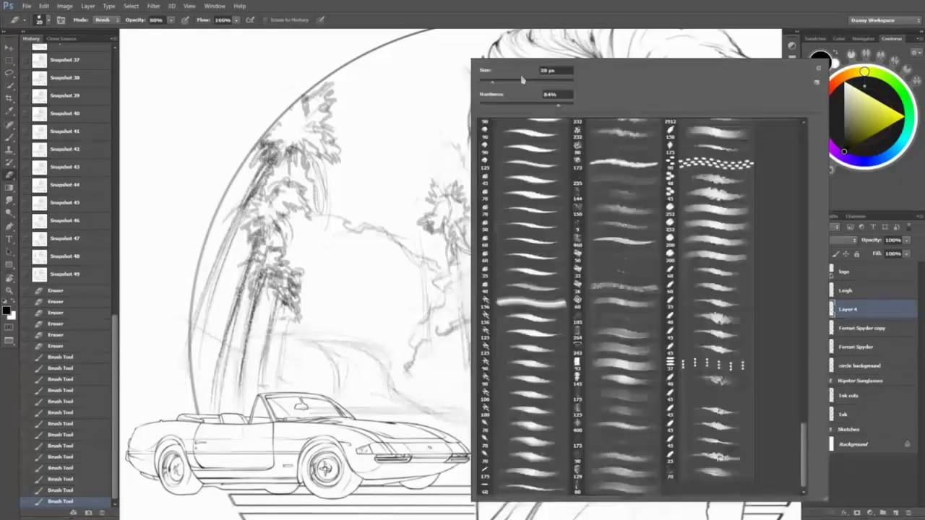
{"action": "key", "text": "Escape"}
{"action": "mouse_move", "coordinate": [434, 174]}
{"action": "left_mouse_down"}
{"action": "mouse_move", "coordinate": [463, 253]}
{"action": "mouse_move", "coordinate": [468, 321]}
{"action": "left_mouse_up"}
{"action": "left_click_drag", "start_coordinate": [469, 163], "coordinate": [474, 391]}
{"action": "key", "text": "b"}
{"action": "mouse_move", "coordinate": [466, 358]}
{"action": "left_mouse_down"}
{"action": "mouse_move", "coordinate": [494, 331]}
{"action": "mouse_move", "coordinate": [439, 355]}
{"action": "mouse_move", "coordinate": [499, 322]}
{"action": "mouse_move", "coordinate": [481, 352]}
{"action": "mouse_move", "coordinate": [438, 354]}
{"action": "mouse_move", "coordinate": [401, 395]}
{"action": "left_mouse_up"}
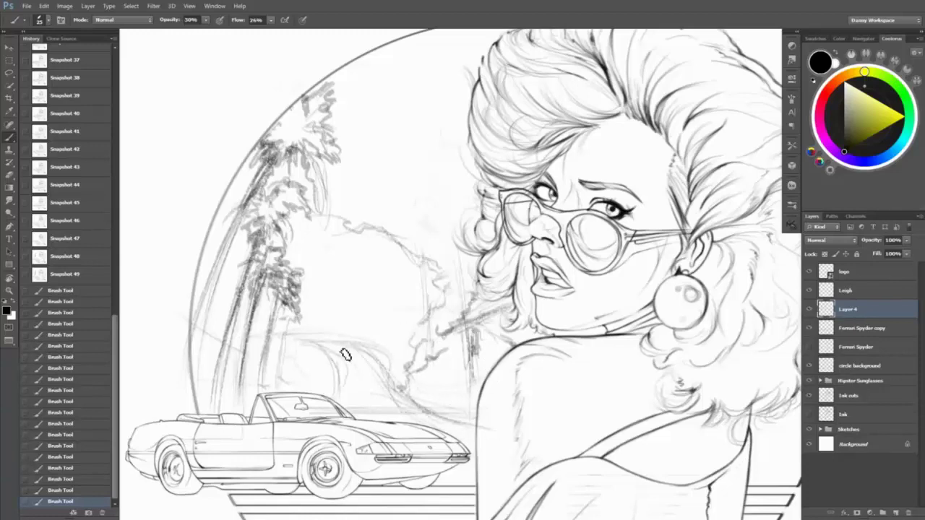
{"action": "left_click_drag", "start_coordinate": [323, 384], "coordinate": [310, 395]}
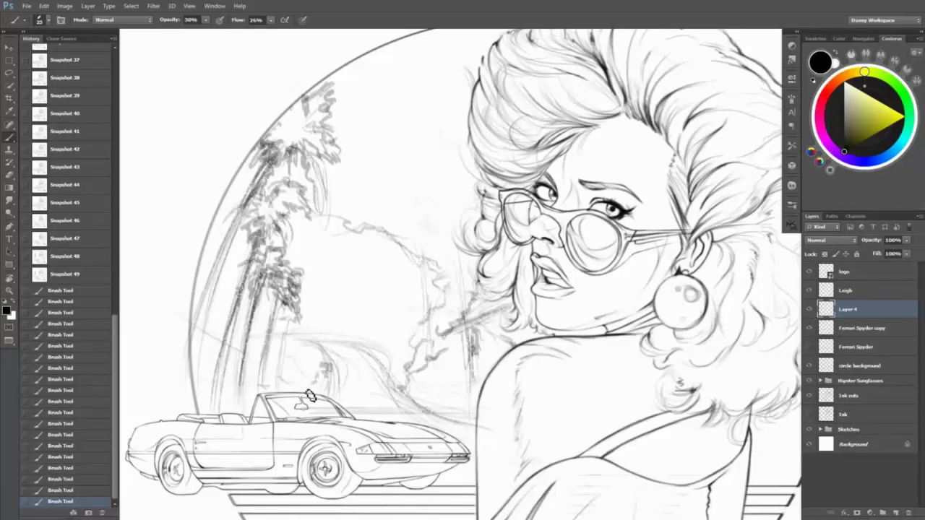
- Save a snapshot of the cliff version, compare it with Snapshot 48, and restore Snapshot 48
{"action": "left_click", "coordinate": [88, 513]}
{"action": "left_click", "coordinate": [72, 256]}
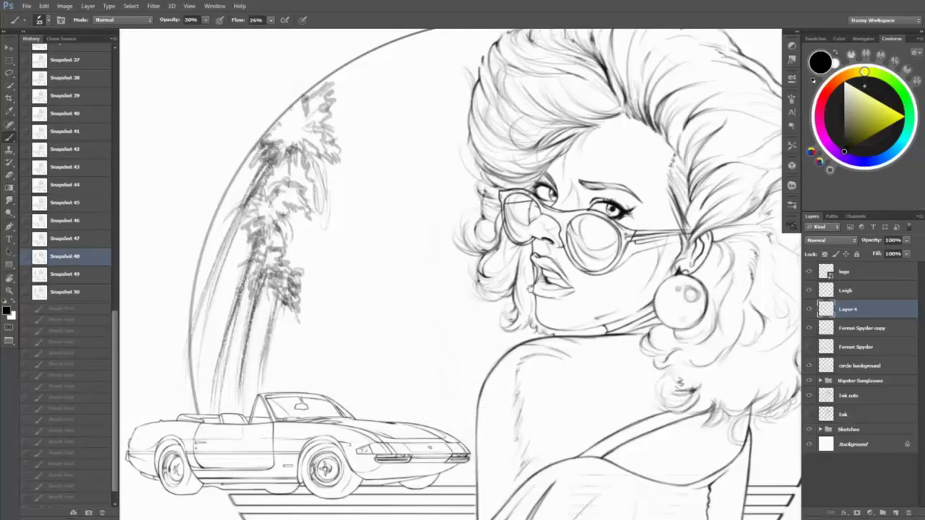
{"action": "scroll", "coordinate": [531, 287], "scroll_direction": "down", "scroll_amount": 3}
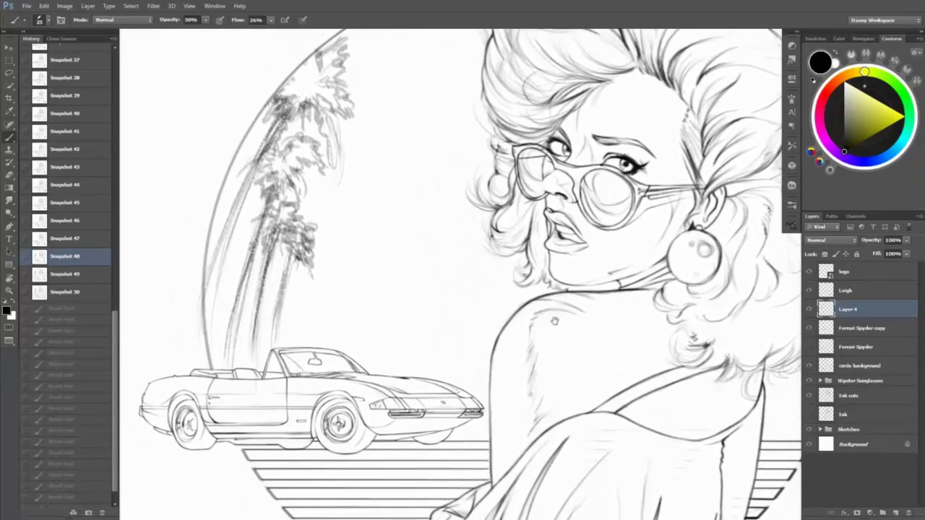
{"action": "key", "text": "z"}
{"action": "left_click", "coordinate": [554, 321], "text": "alt"}
{"action": "left_click", "coordinate": [542, 337], "text": "alt"}
{"action": "left_click", "coordinate": [542, 337], "text": "alt"}
{"action": "key", "text": "ctrl+z"}
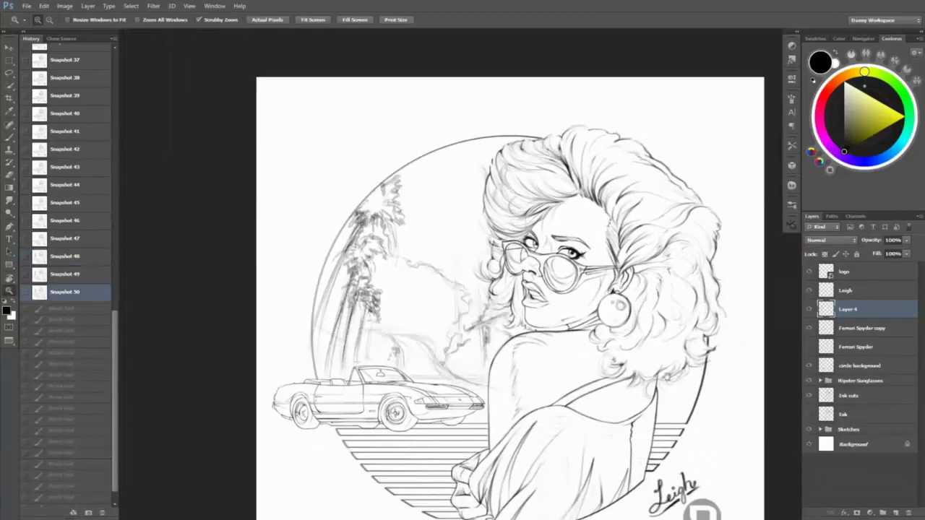
{"action": "left_click", "coordinate": [648, 382]}
{"action": "key", "text": "ctrl+alt+z"}
{"action": "key", "text": "ctrl+alt+z"}
{"action": "left_click", "coordinate": [412, 288]}
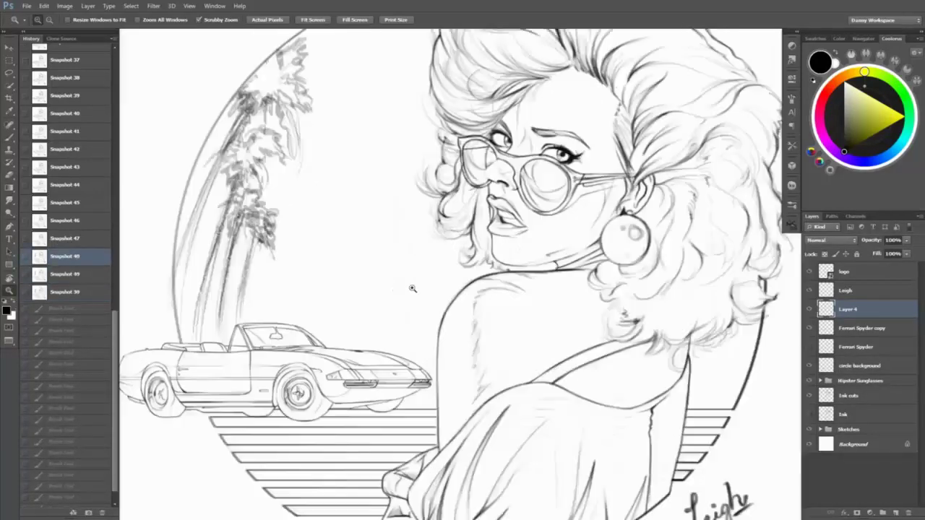
- Lower the opacity of the palm sketch on Layer 4 to 44% and add a new layer above it
{"action": "left_click_drag", "start_coordinate": [412, 289], "coordinate": [514, 300]}
{"action": "key", "text": "v"}
{"action": "key", "text": "8"}
{"action": "key", "text": "4"}
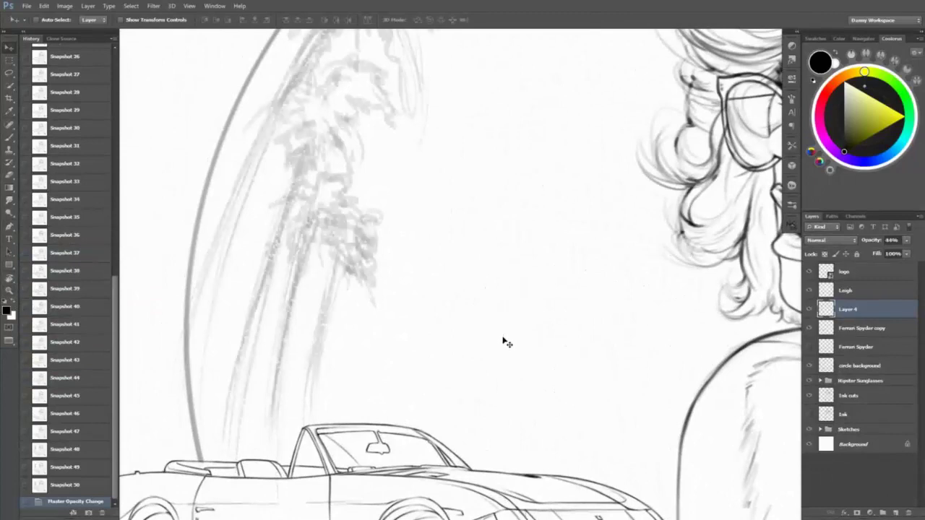
{"action": "key", "text": "ctrl+shift+alt+n"}
- Draw the tallest palm's drooping and upper fronds over the faded sketch with a 14 px brush
{"action": "key", "text": "b"}
{"action": "right_click", "coordinate": [355, 121]}
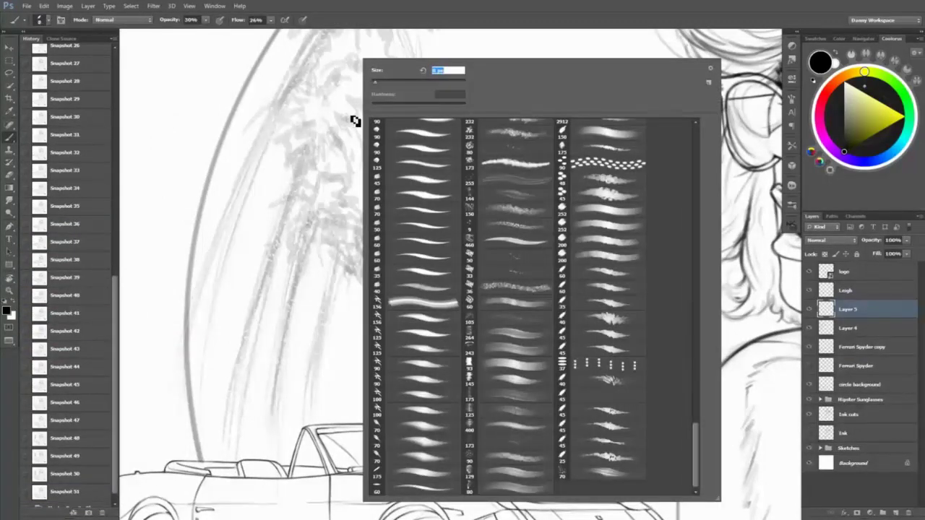
{"action": "left_click", "coordinate": [318, 151]}
{"action": "key", "text": "ctrl+plus"}
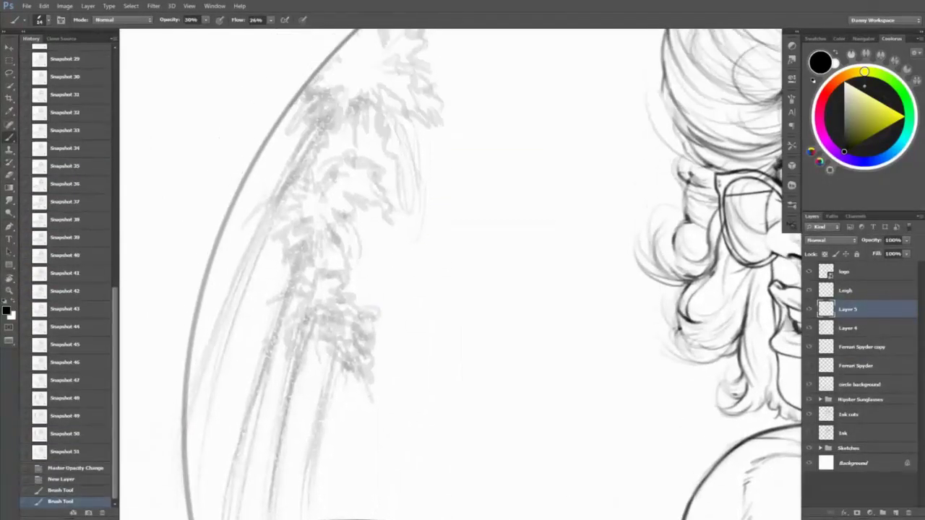
{"action": "mouse_move", "coordinate": [410, 79]}
{"action": "left_mouse_down"}
{"action": "mouse_move", "coordinate": [438, 99]}
{"action": "mouse_move", "coordinate": [444, 126]}
{"action": "left_mouse_up"}
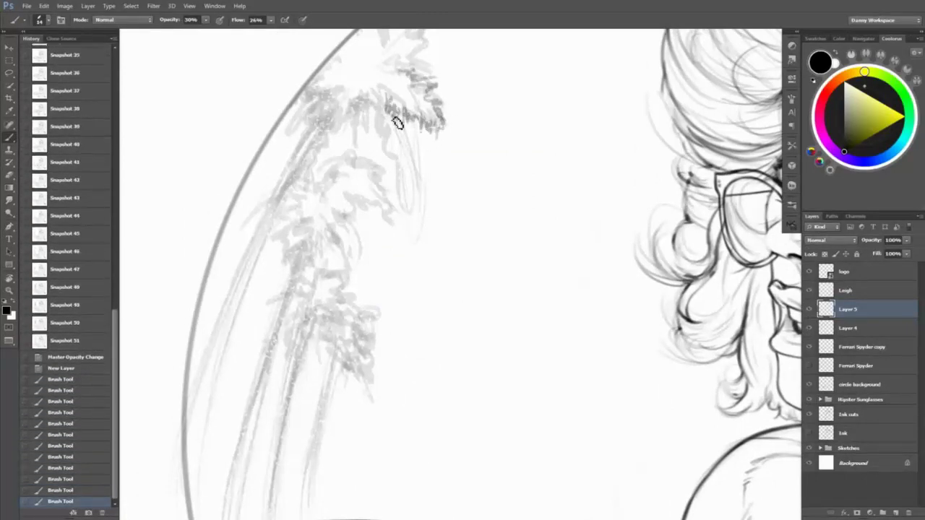
{"action": "mouse_move", "coordinate": [398, 118]}
{"action": "left_mouse_down"}
{"action": "mouse_move", "coordinate": [410, 153]}
{"action": "mouse_move", "coordinate": [402, 162]}
{"action": "mouse_move", "coordinate": [383, 142]}
{"action": "mouse_move", "coordinate": [399, 174]}
{"action": "left_mouse_up"}
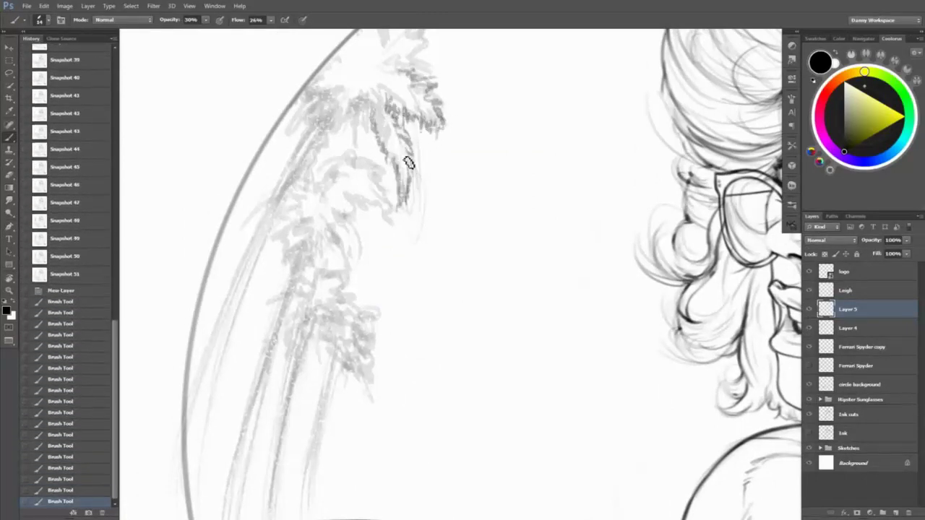
{"action": "mouse_move", "coordinate": [349, 107]}
{"action": "left_mouse_down"}
{"action": "mouse_move", "coordinate": [362, 156]}
{"action": "mouse_move", "coordinate": [373, 125]}
{"action": "mouse_move", "coordinate": [378, 160]}
{"action": "left_mouse_up"}
{"action": "left_click_drag", "start_coordinate": [368, 124], "coordinate": [377, 147]}
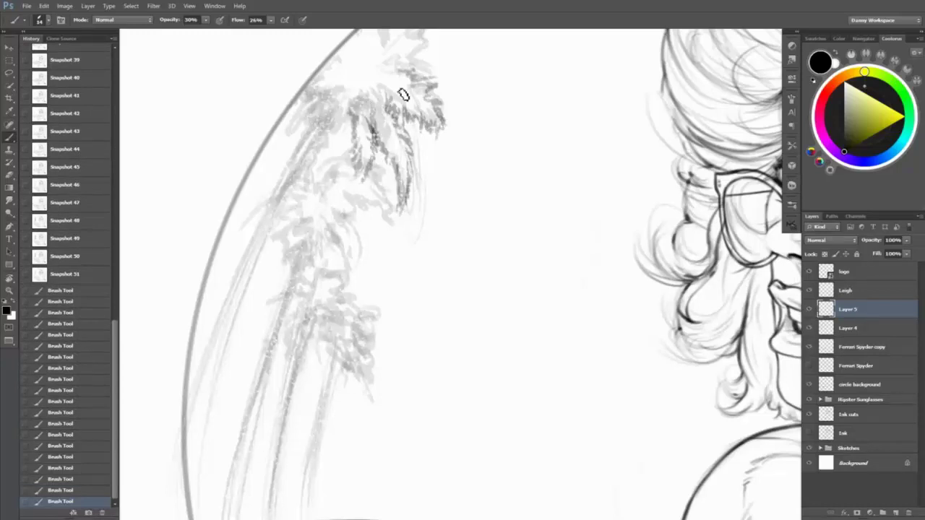
{"action": "scroll", "coordinate": [420, 151], "scroll_direction": "up", "scroll_amount": 3}
{"action": "mouse_move", "coordinate": [383, 88]}
{"action": "left_mouse_down"}
{"action": "mouse_move", "coordinate": [430, 38]}
{"action": "mouse_move", "coordinate": [438, 79]}
{"action": "mouse_move", "coordinate": [415, 118]}
{"action": "left_mouse_up"}
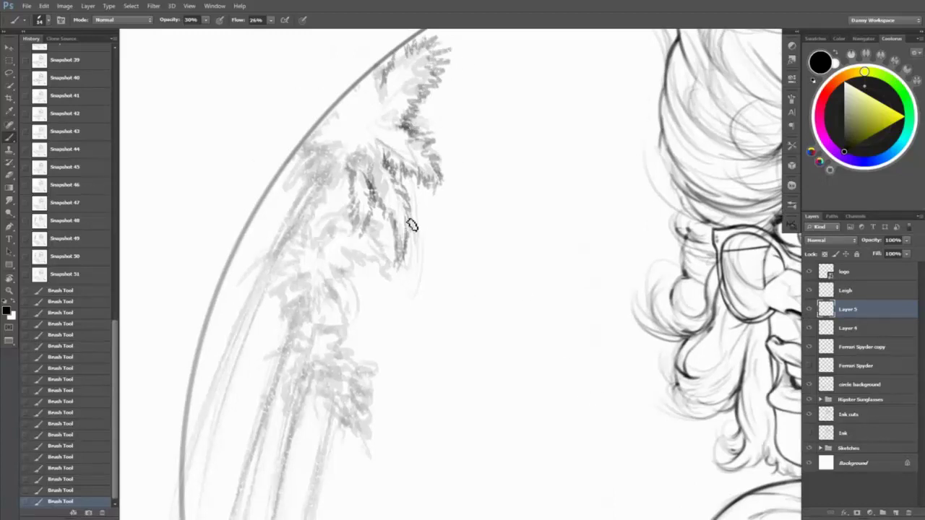
- Outline the tallest palm's curved trunk along the circle's edge and fill it with bark texture down toward the car
{"action": "mouse_move", "coordinate": [351, 163]}
{"action": "left_mouse_down"}
{"action": "mouse_move", "coordinate": [324, 205]}
{"action": "mouse_move", "coordinate": [326, 159]}
{"action": "mouse_move", "coordinate": [269, 257]}
{"action": "left_mouse_up"}
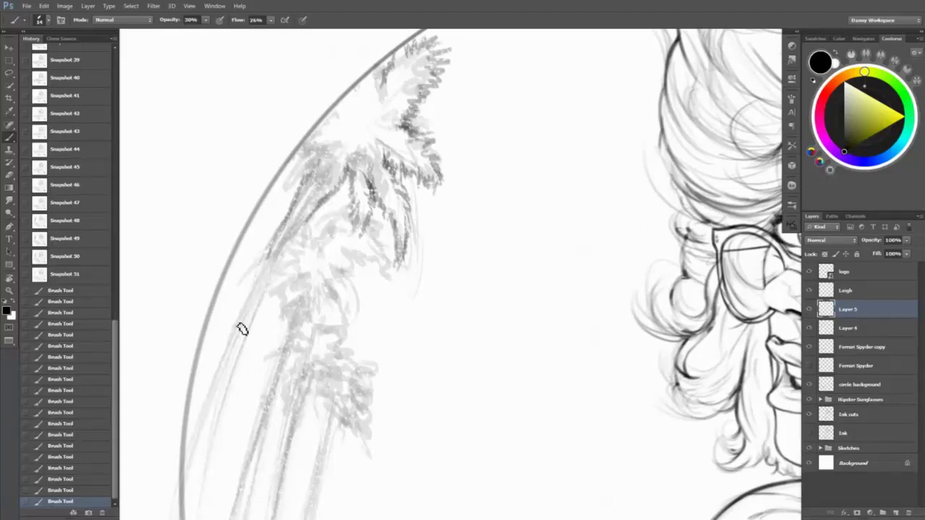
{"action": "mouse_move", "coordinate": [210, 398]}
{"action": "left_mouse_down"}
{"action": "mouse_move", "coordinate": [215, 368]}
{"action": "mouse_move", "coordinate": [251, 301]}
{"action": "mouse_move", "coordinate": [186, 481]}
{"action": "left_mouse_up"}
{"action": "right_click", "coordinate": [274, 303]}
{"action": "key", "text": "Escape"}
{"action": "mouse_move", "coordinate": [238, 314]}
{"action": "left_mouse_down"}
{"action": "mouse_move", "coordinate": [309, 224]}
{"action": "mouse_move", "coordinate": [212, 445]}
{"action": "mouse_move", "coordinate": [213, 411]}
{"action": "mouse_move", "coordinate": [242, 347]}
{"action": "mouse_move", "coordinate": [208, 453]}
{"action": "mouse_move", "coordinate": [219, 394]}
{"action": "left_mouse_up"}
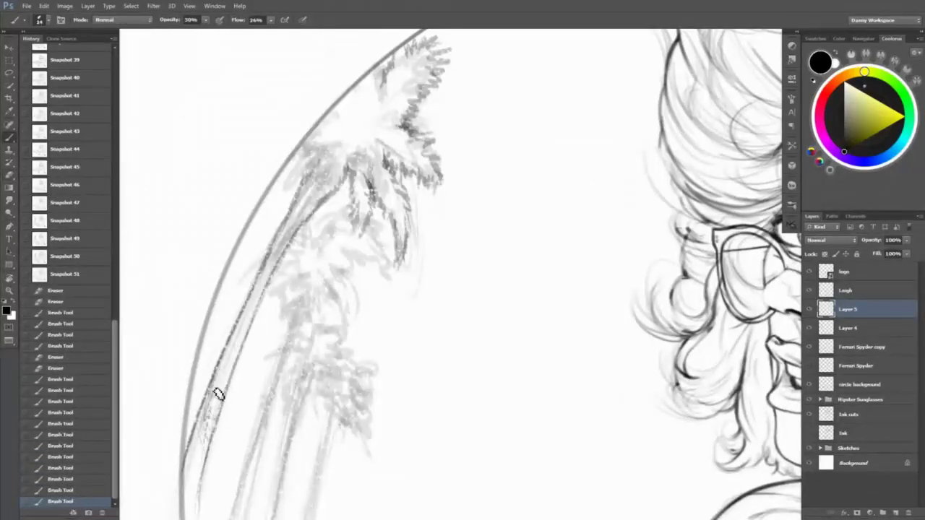
{"action": "key", "text": "z"}
{"action": "left_click", "coordinate": [541, 340], "text": "alt"}
{"action": "left_click", "coordinate": [597, 337], "text": "alt"}
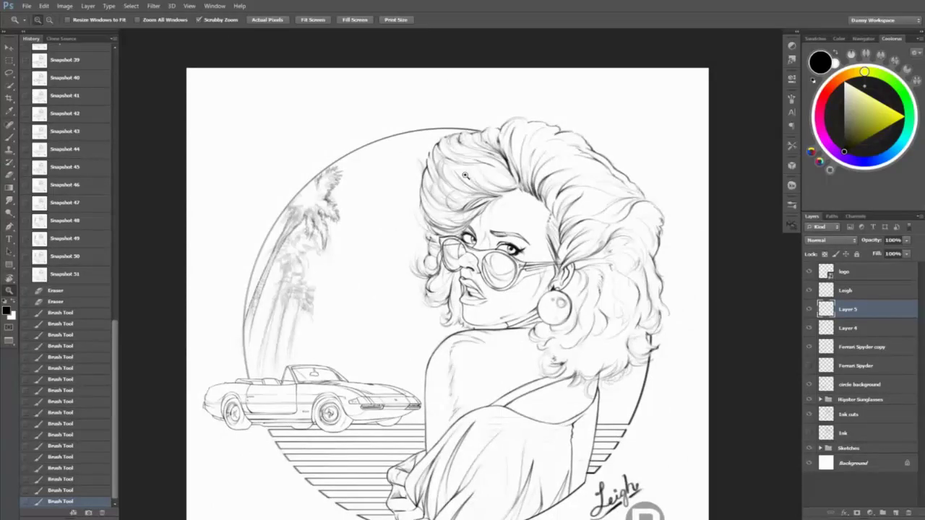
{"action": "left_click", "coordinate": [345, 331]}
{"action": "key", "text": "b"}
{"action": "left_click", "coordinate": [407, 310]}
{"action": "mouse_move", "coordinate": [165, 312]}
{"action": "left_mouse_down"}
{"action": "mouse_move", "coordinate": [164, 337]}
{"action": "mouse_move", "coordinate": [161, 309]}
{"action": "mouse_move", "coordinate": [151, 374]}
{"action": "mouse_move", "coordinate": [169, 431]}
{"action": "left_mouse_up"}
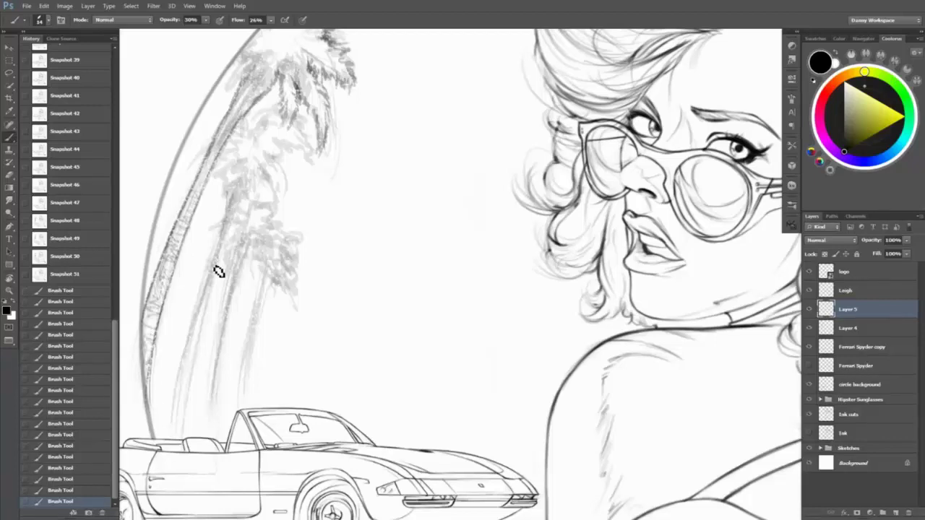
- Redraw the two middle palms over the faded sketch, with darker textured trunks and detailed fronds
{"action": "left_click_drag", "start_coordinate": [238, 209], "coordinate": [217, 261]}
{"action": "mouse_move", "coordinate": [227, 225]}
{"action": "left_mouse_down"}
{"action": "mouse_move", "coordinate": [208, 285]}
{"action": "mouse_move", "coordinate": [221, 273]}
{"action": "mouse_move", "coordinate": [188, 426]}
{"action": "left_mouse_up"}
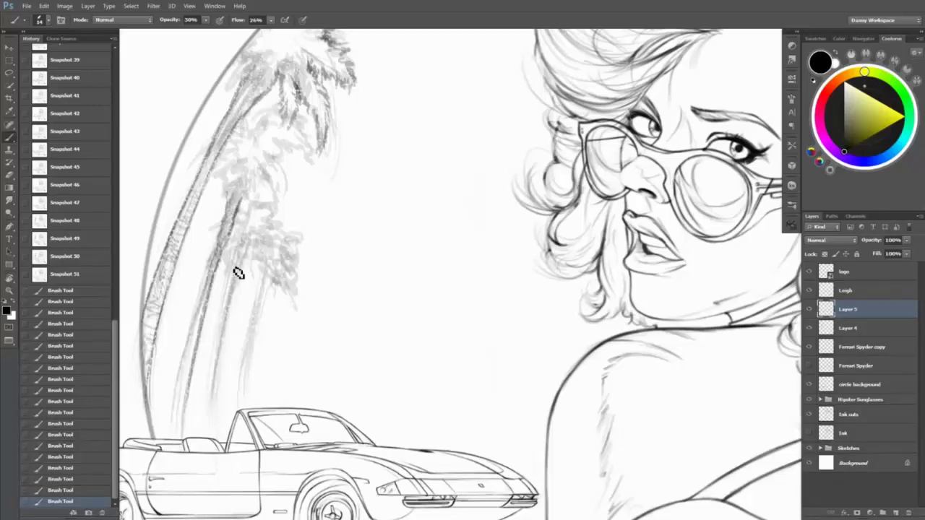
{"action": "mouse_move", "coordinate": [238, 268]}
{"action": "left_mouse_down"}
{"action": "mouse_move", "coordinate": [213, 447]}
{"action": "mouse_move", "coordinate": [255, 253]}
{"action": "mouse_move", "coordinate": [261, 273]}
{"action": "mouse_move", "coordinate": [270, 250]}
{"action": "left_mouse_up"}
{"action": "mouse_move", "coordinate": [216, 289]}
{"action": "left_mouse_down"}
{"action": "mouse_move", "coordinate": [265, 241]}
{"action": "mouse_move", "coordinate": [287, 254]}
{"action": "mouse_move", "coordinate": [291, 236]}
{"action": "mouse_move", "coordinate": [275, 229]}
{"action": "mouse_move", "coordinate": [292, 244]}
{"action": "mouse_move", "coordinate": [279, 247]}
{"action": "mouse_move", "coordinate": [268, 202]}
{"action": "mouse_move", "coordinate": [277, 222]}
{"action": "mouse_move", "coordinate": [290, 203]}
{"action": "mouse_move", "coordinate": [257, 203]}
{"action": "mouse_move", "coordinate": [218, 234]}
{"action": "left_mouse_up"}
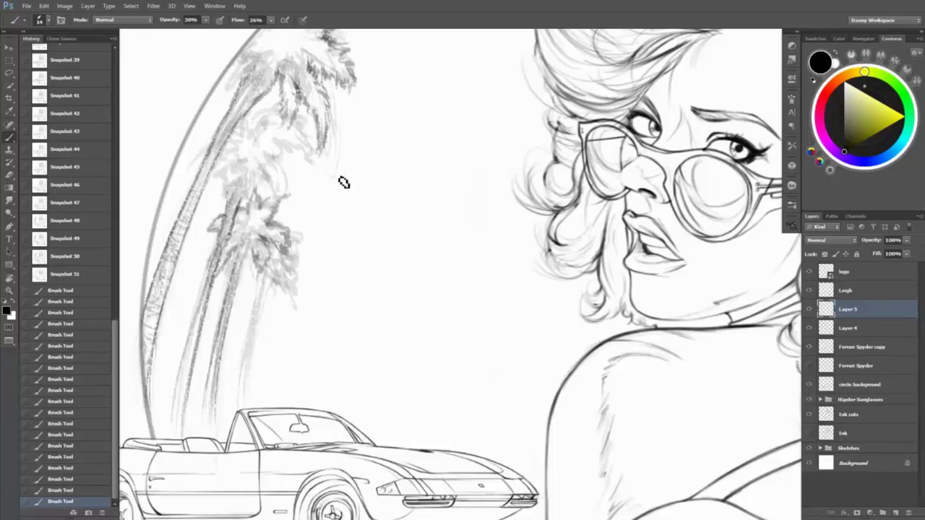
{"action": "mouse_move", "coordinate": [256, 124]}
{"action": "left_mouse_down"}
{"action": "mouse_move", "coordinate": [277, 101]}
{"action": "mouse_move", "coordinate": [283, 118]}
{"action": "mouse_move", "coordinate": [303, 120]}
{"action": "mouse_move", "coordinate": [315, 169]}
{"action": "mouse_move", "coordinate": [297, 152]}
{"action": "mouse_move", "coordinate": [300, 133]}
{"action": "mouse_move", "coordinate": [288, 164]}
{"action": "mouse_move", "coordinate": [237, 100]}
{"action": "mouse_move", "coordinate": [292, 183]}
{"action": "mouse_move", "coordinate": [284, 154]}
{"action": "mouse_move", "coordinate": [277, 186]}
{"action": "mouse_move", "coordinate": [290, 194]}
{"action": "mouse_move", "coordinate": [270, 170]}
{"action": "mouse_move", "coordinate": [263, 177]}
{"action": "mouse_move", "coordinate": [219, 286]}
{"action": "mouse_move", "coordinate": [244, 164]}
{"action": "mouse_move", "coordinate": [216, 180]}
{"action": "mouse_move", "coordinate": [248, 156]}
{"action": "left_mouse_up"}
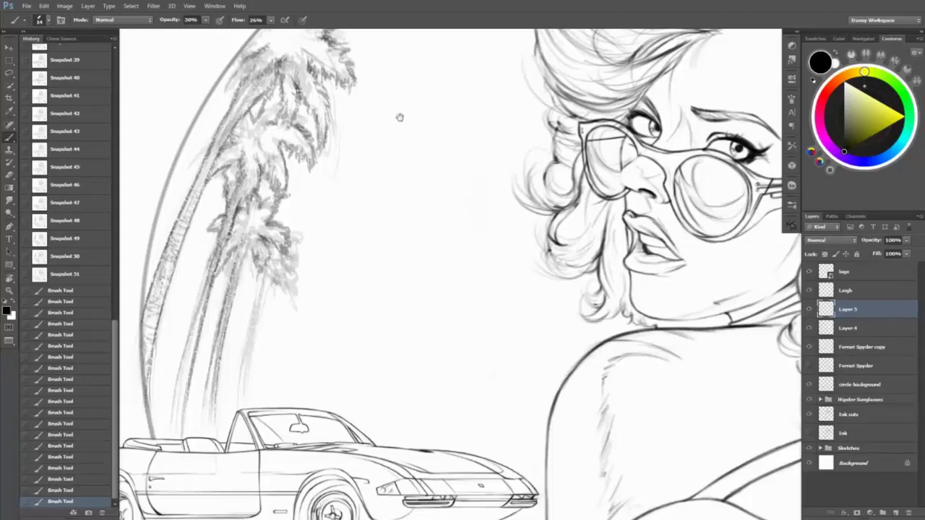
- Redraw the lowest palm's trunk and its drooping fronds over the faded sketch, saving a history snapshot along the way
{"action": "scroll", "coordinate": [347, 109], "scroll_direction": "up", "scroll_amount": 3}
{"action": "mouse_move", "coordinate": [306, 101]}
{"action": "left_mouse_down"}
{"action": "mouse_move", "coordinate": [357, 62]}
{"action": "mouse_move", "coordinate": [335, 120]}
{"action": "mouse_move", "coordinate": [291, 112]}
{"action": "left_mouse_up"}
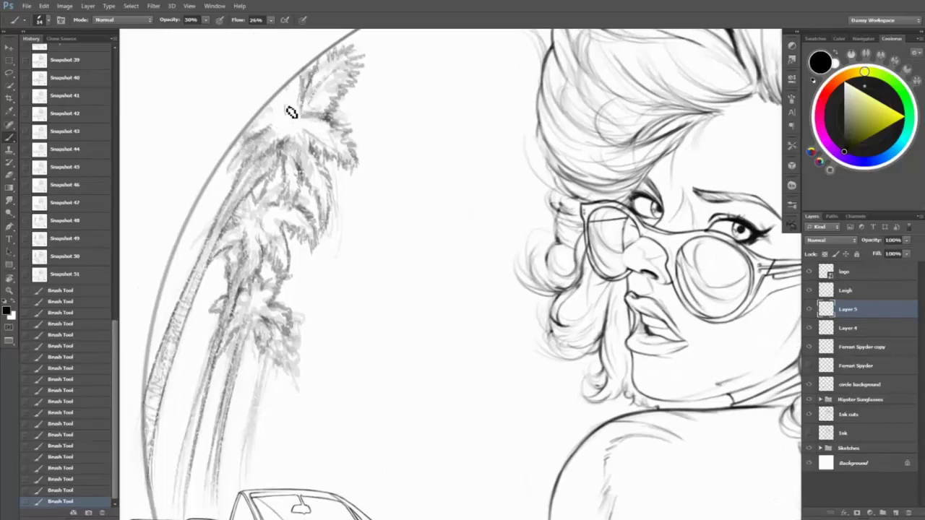
{"action": "left_click", "coordinate": [88, 512]}
{"action": "scroll", "coordinate": [301, 324], "scroll_direction": "down", "scroll_amount": 1}
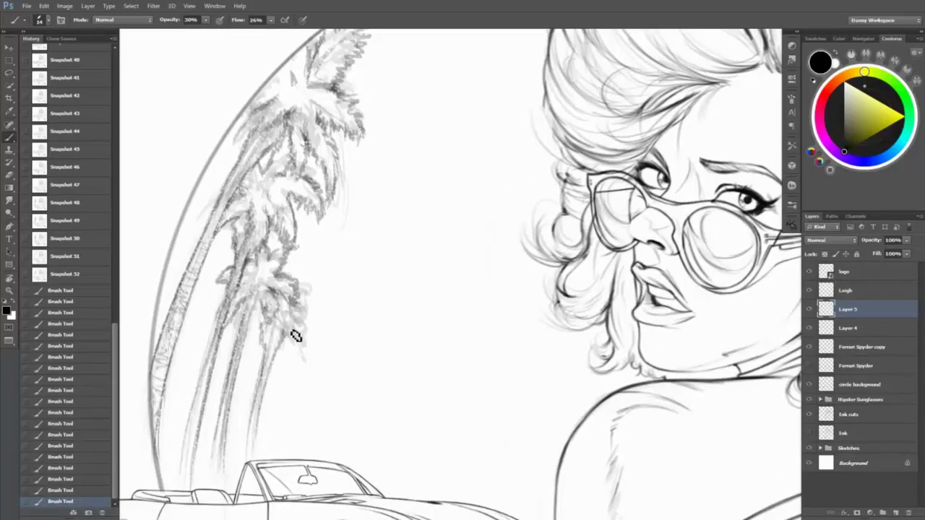
{"action": "mouse_move", "coordinate": [296, 334]}
{"action": "left_mouse_down"}
{"action": "mouse_move", "coordinate": [321, 316]}
{"action": "mouse_move", "coordinate": [309, 296]}
{"action": "mouse_move", "coordinate": [259, 338]}
{"action": "mouse_move", "coordinate": [269, 292]}
{"action": "mouse_move", "coordinate": [303, 326]}
{"action": "mouse_move", "coordinate": [302, 354]}
{"action": "left_mouse_up"}
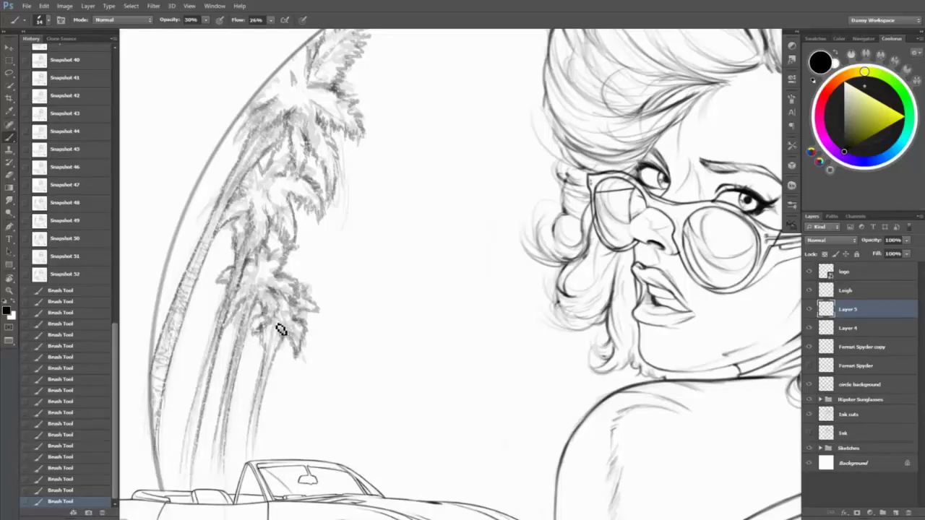
- Hide the faded palm sketch on Layer 4 and check the redrawn palms against the whole illustration
{"action": "left_click", "coordinate": [809, 329]}
{"action": "mouse_move", "coordinate": [246, 128]}
{"action": "left_mouse_down"}
{"action": "mouse_move", "coordinate": [271, 117]}
{"action": "mouse_move", "coordinate": [288, 123]}
{"action": "mouse_move", "coordinate": [256, 147]}
{"action": "mouse_move", "coordinate": [250, 181]}
{"action": "left_mouse_up"}
{"action": "mouse_move", "coordinate": [334, 92]}
{"action": "left_mouse_down"}
{"action": "mouse_move", "coordinate": [254, 116]}
{"action": "mouse_move", "coordinate": [308, 57]}
{"action": "mouse_move", "coordinate": [303, 87]}
{"action": "left_mouse_up"}
{"action": "scroll", "coordinate": [332, 225], "scroll_direction": "down", "scroll_amount": 5}
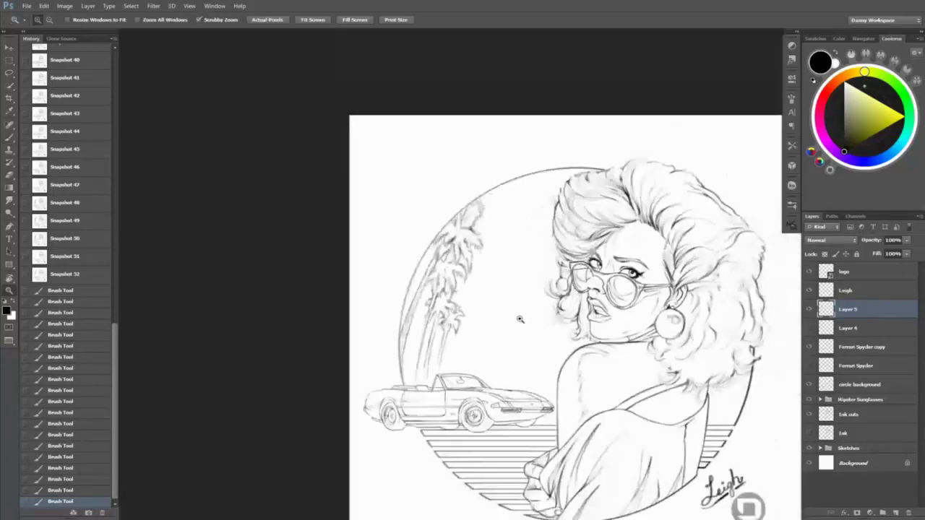
{"action": "scroll", "coordinate": [516, 310], "scroll_direction": "up", "scroll_amount": 3}
{"action": "key", "text": "v"}
{"action": "key", "text": "z"}
{"action": "left_click_drag", "start_coordinate": [363, 260], "coordinate": [497, 390]}
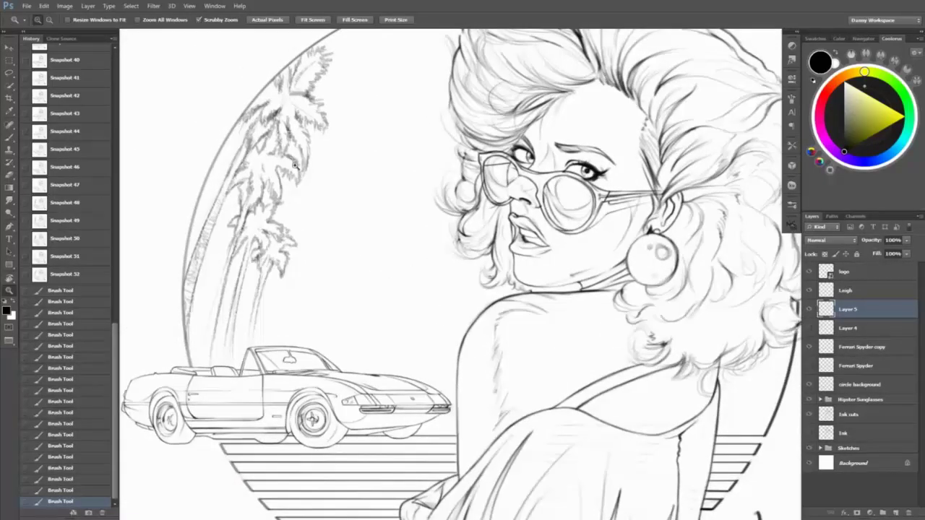
- Darken the shading beneath the palm crowns and complete the lowest palm's hanging fronds and textured trunk down to the car
{"action": "left_click", "coordinate": [279, 172]}
{"action": "key", "text": "b"}
{"action": "mouse_move", "coordinate": [283, 165]}
{"action": "left_mouse_down"}
{"action": "mouse_move", "coordinate": [310, 208]}
{"action": "mouse_move", "coordinate": [268, 149]}
{"action": "mouse_move", "coordinate": [279, 152]}
{"action": "mouse_move", "coordinate": [267, 194]}
{"action": "mouse_move", "coordinate": [271, 178]}
{"action": "mouse_move", "coordinate": [252, 182]}
{"action": "mouse_move", "coordinate": [289, 65]}
{"action": "mouse_move", "coordinate": [321, 180]}
{"action": "mouse_move", "coordinate": [345, 105]}
{"action": "mouse_move", "coordinate": [338, 80]}
{"action": "left_mouse_up"}
{"action": "mouse_move", "coordinate": [240, 299]}
{"action": "left_mouse_down"}
{"action": "mouse_move", "coordinate": [291, 213]}
{"action": "mouse_move", "coordinate": [262, 244]}
{"action": "left_mouse_up"}
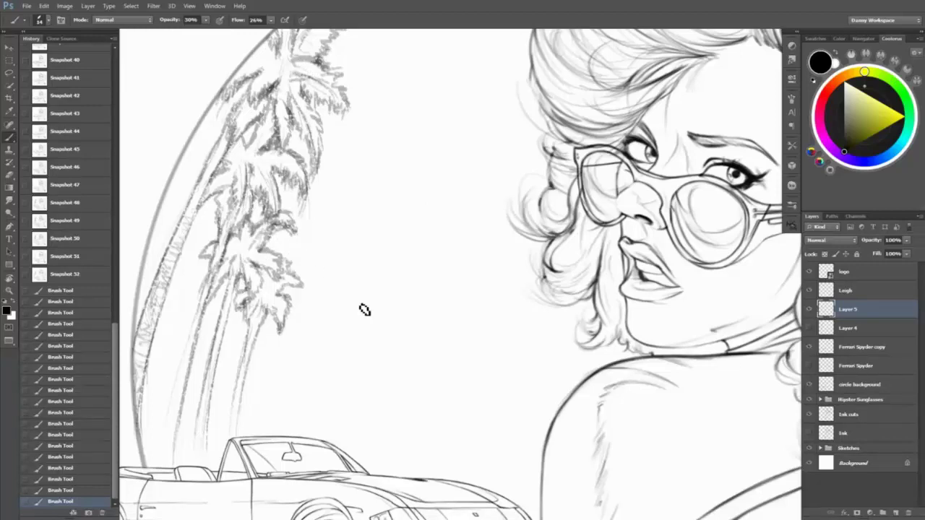
{"action": "mouse_move", "coordinate": [264, 369]}
{"action": "left_mouse_down"}
{"action": "mouse_move", "coordinate": [257, 441]}
{"action": "mouse_move", "coordinate": [279, 344]}
{"action": "mouse_move", "coordinate": [286, 351]}
{"action": "mouse_move", "coordinate": [290, 339]}
{"action": "mouse_move", "coordinate": [276, 324]}
{"action": "mouse_move", "coordinate": [261, 345]}
{"action": "mouse_move", "coordinate": [258, 386]}
{"action": "mouse_move", "coordinate": [270, 346]}
{"action": "mouse_move", "coordinate": [240, 460]}
{"action": "left_mouse_up"}
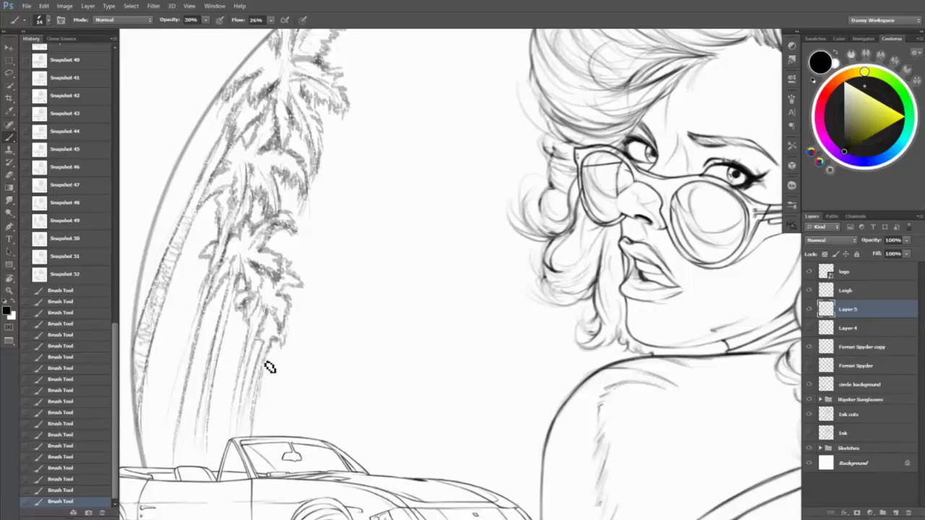
- Review the finished palms within the full illustration and save another history snapshot
{"action": "key", "text": "r"}
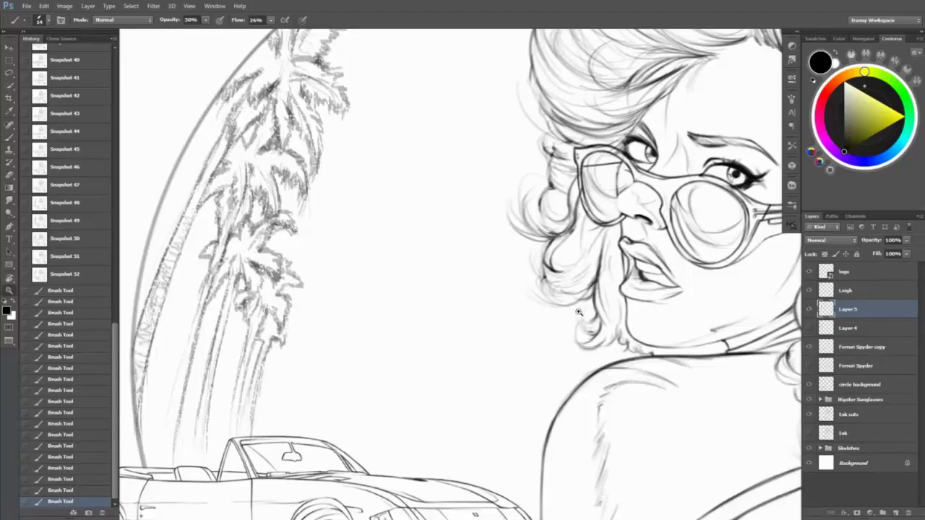
{"action": "left_click_drag", "start_coordinate": [227, 169], "coordinate": [310, 326]}
{"action": "key", "text": "ctrl+minus"}
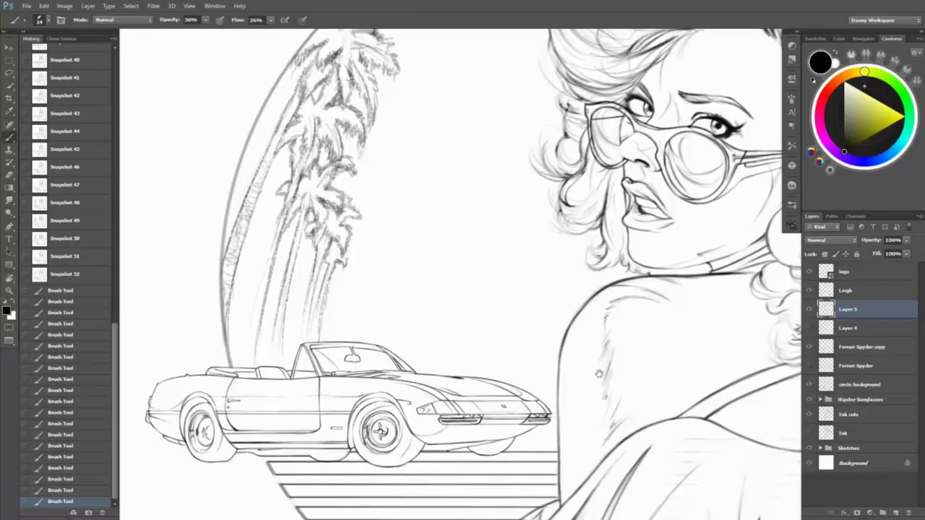
{"action": "key", "text": "z"}
{"action": "left_click_drag", "start_coordinate": [597, 401], "coordinate": [638, 357]}
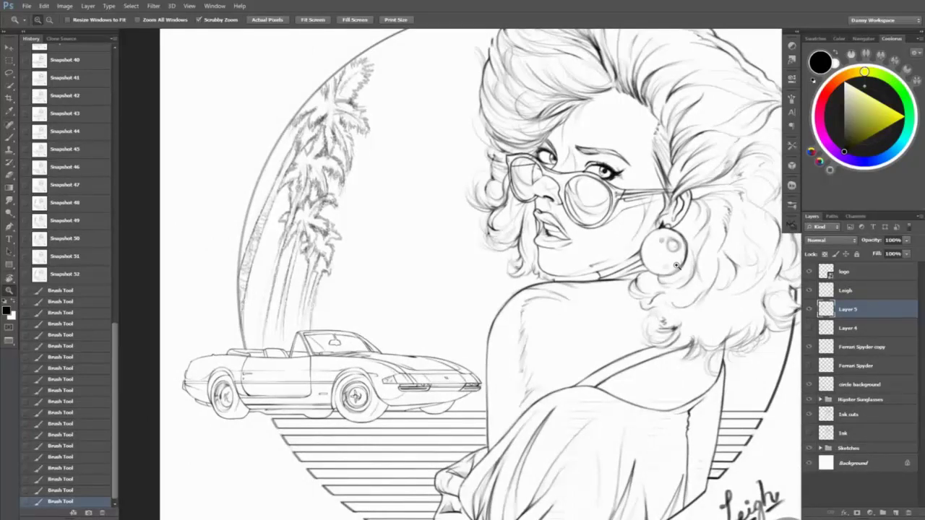
{"action": "left_click_drag", "start_coordinate": [360, 341], "coordinate": [376, 315]}
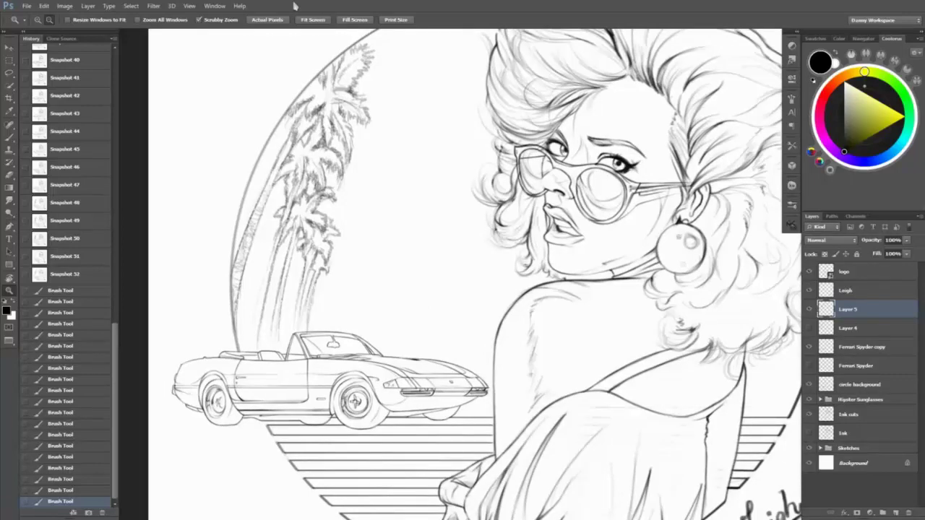
{"action": "left_click_drag", "start_coordinate": [454, 180], "coordinate": [450, 332]}
{"action": "left_click", "coordinate": [90, 514]}
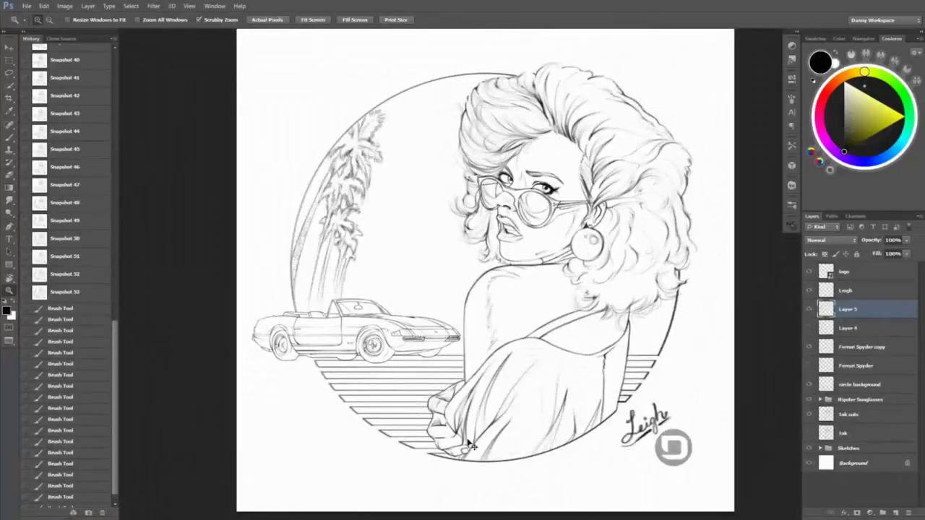
- Add a 30 pt text layer above the handwritten name layer, containing the same name
{"action": "key", "text": "alt+bracketright"}
{"action": "key", "text": "t"}
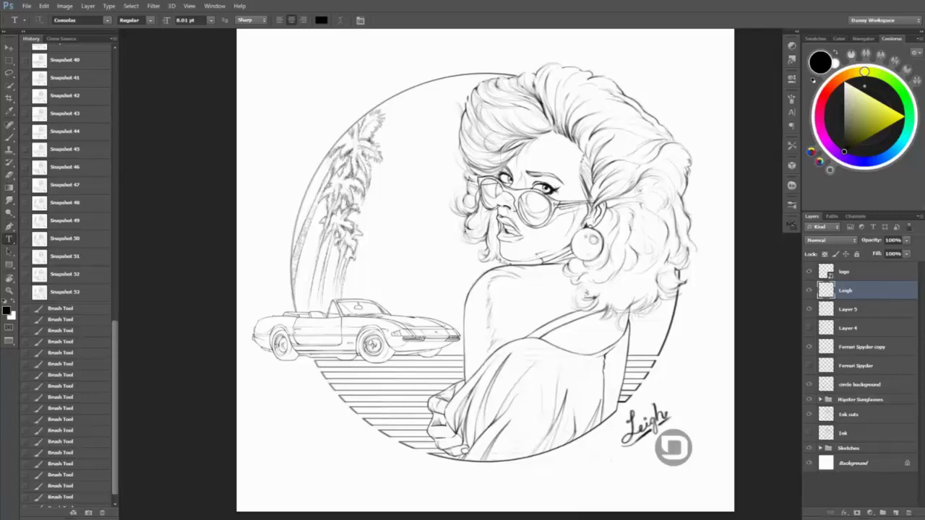
{"action": "left_click", "coordinate": [535, 215]}
{"action": "left_click", "coordinate": [202, 20]}
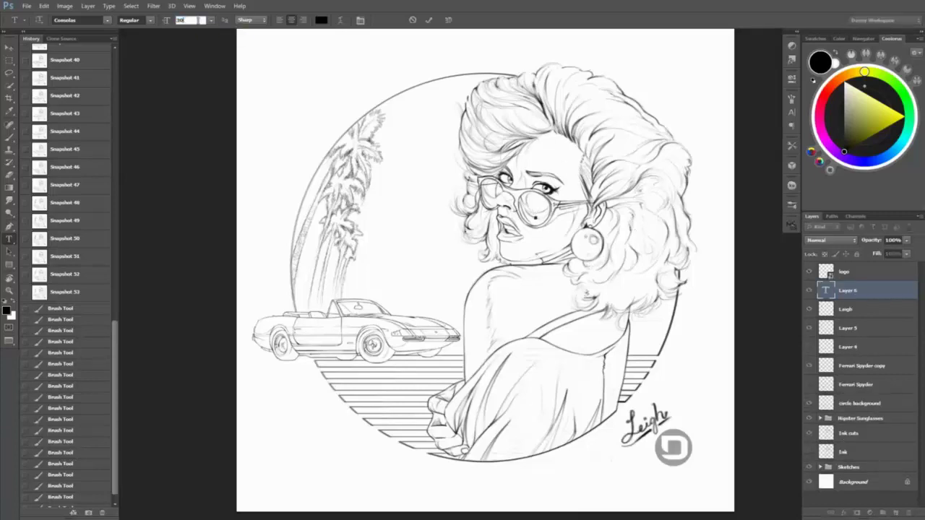
{"action": "type", "text": "30"}
{"action": "key", "text": "Return"}
{"action": "type", "text": "Leigh"}
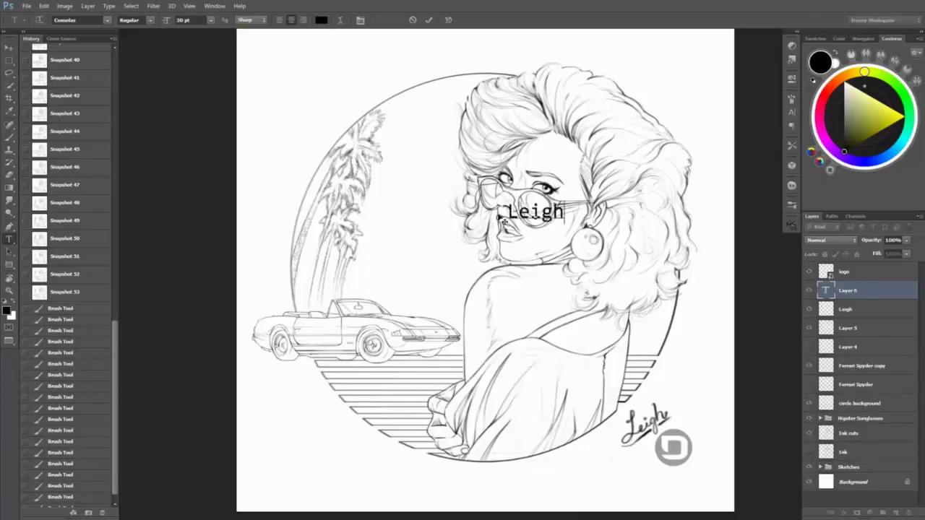
- Set the name text to the Ellianarelle's Path font at 72 pt and place it below the car, outside the circle
{"action": "left_click_drag", "start_coordinate": [504, 221], "coordinate": [445, 354]}
{"action": "double_click", "coordinate": [474, 345]}
{"action": "left_click", "coordinate": [107, 21]}
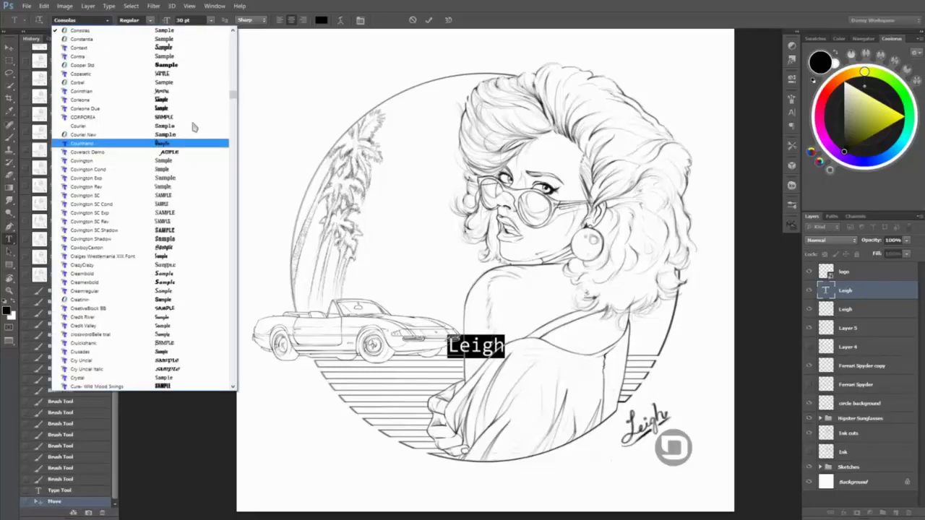
{"action": "scroll", "coordinate": [233, 115], "scroll_direction": "down", "scroll_amount": 5}
{"action": "left_click", "coordinate": [109, 119]}
{"action": "left_click_drag", "start_coordinate": [167, 21], "coordinate": [198, 21]}
{"action": "left_click_drag", "start_coordinate": [506, 361], "coordinate": [368, 481]}
{"action": "key", "text": "ctrl+Return"}
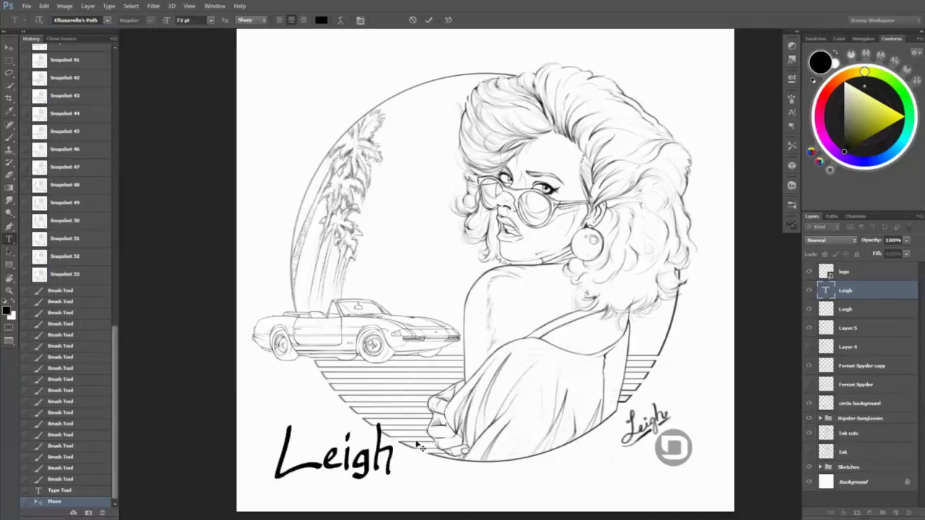
- Try the Excellentia in excelsis and Enchanted Prairie Dog fonts on the name text and nudge it closer to the circle
{"action": "left_click", "coordinate": [108, 21]}
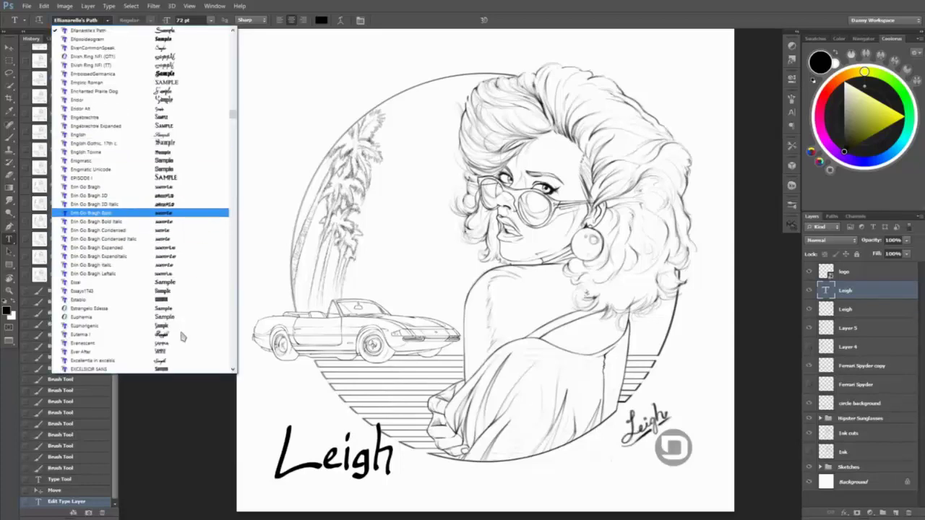
{"action": "left_click", "coordinate": [181, 347]}
{"action": "left_click", "coordinate": [108, 21]}
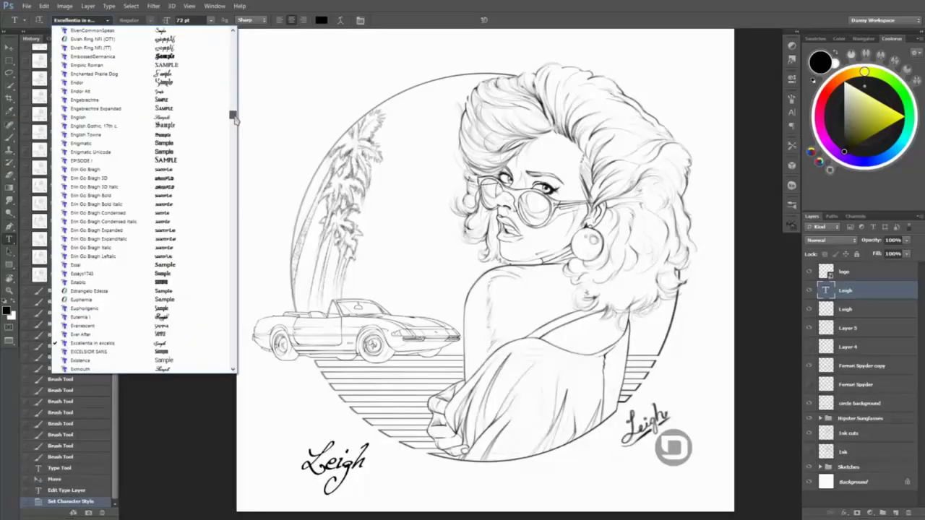
{"action": "left_click", "coordinate": [93, 74]}
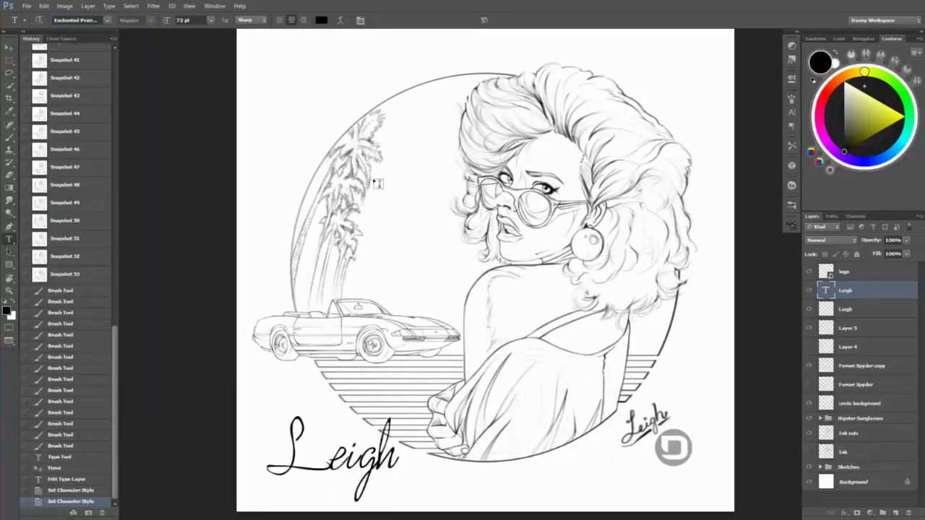
{"action": "left_click_drag", "start_coordinate": [393, 447], "coordinate": [423, 417]}
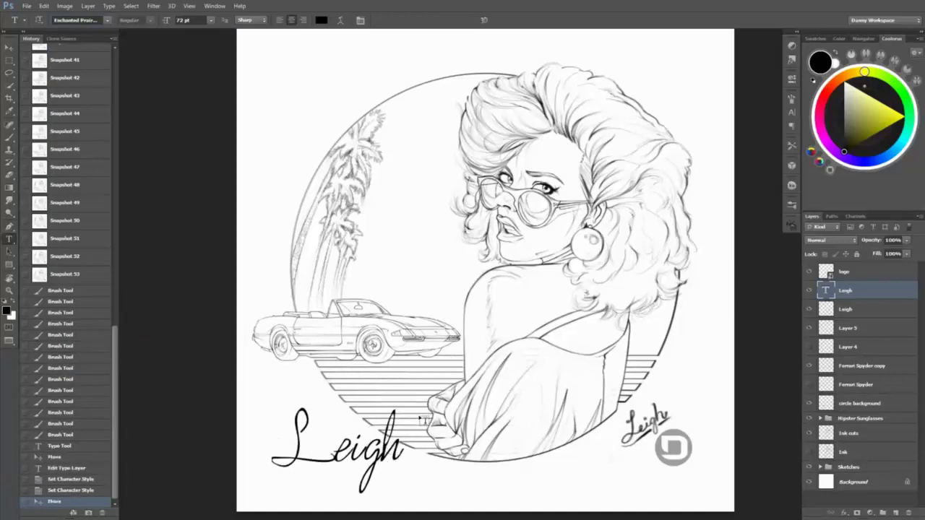
- Browse more script fonts for the name text and try Dynalight
{"action": "left_click", "coordinate": [108, 21]}
{"action": "scroll", "coordinate": [185, 211], "scroll_direction": "up", "scroll_amount": 2}
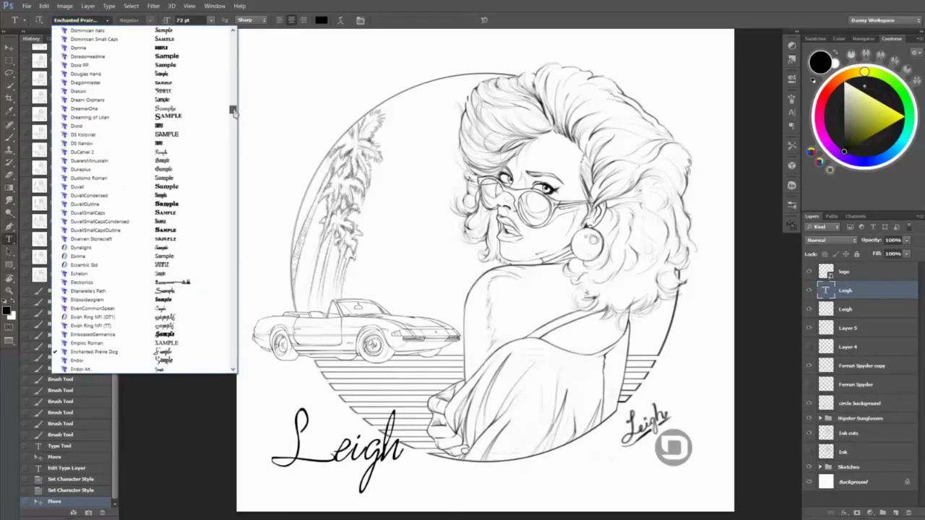
{"action": "left_click", "coordinate": [180, 351]}
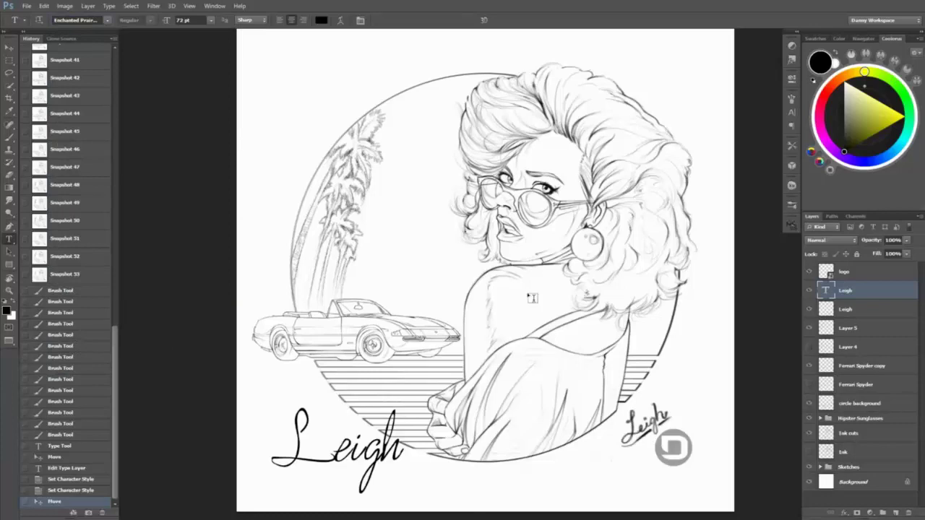
{"action": "left_click", "coordinate": [108, 21]}
{"action": "scroll", "coordinate": [145, 180], "scroll_direction": "up", "scroll_amount": 3}
{"action": "left_click", "coordinate": [175, 264]}
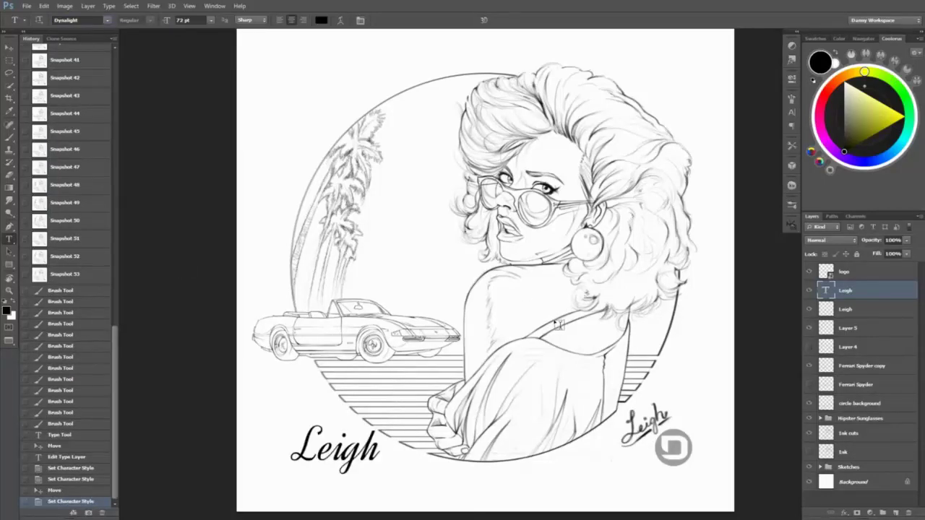
- Try other fonts in place of Dynalight on the name text and undo the changes
{"action": "left_click", "coordinate": [107, 20]}
{"action": "scroll", "coordinate": [217, 130], "scroll_direction": "up", "scroll_amount": 3}
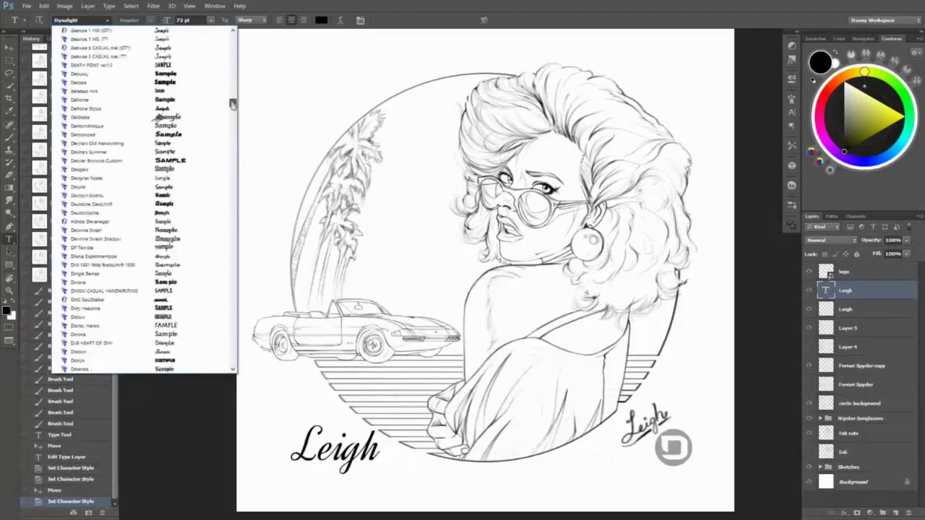
{"action": "left_click", "coordinate": [194, 230]}
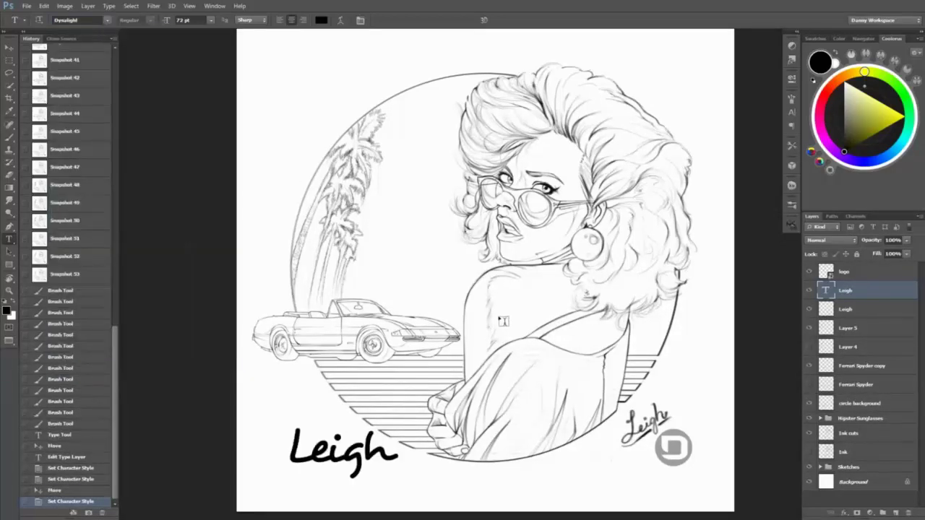
{"action": "key", "text": "ctrl+z"}
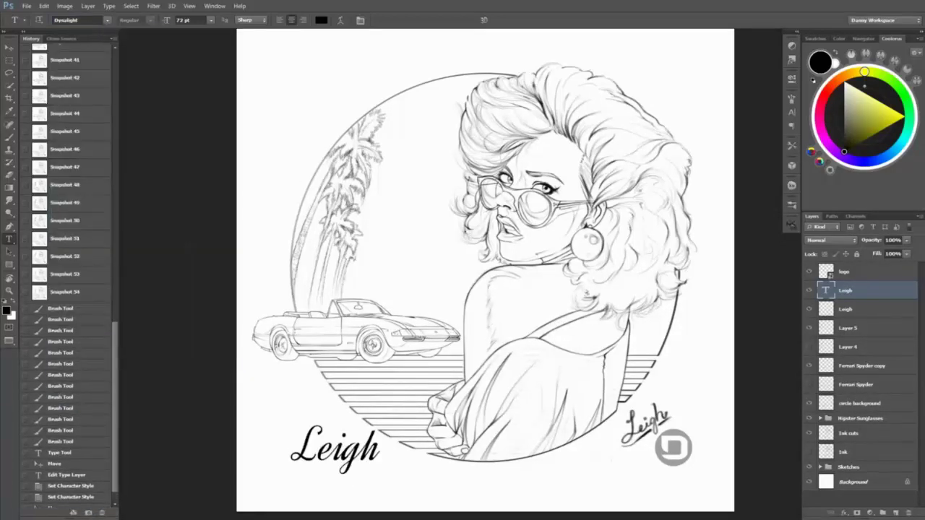
{"action": "left_click", "coordinate": [107, 20]}
{"action": "scroll", "coordinate": [217, 159], "scroll_direction": "up", "scroll_amount": 3}
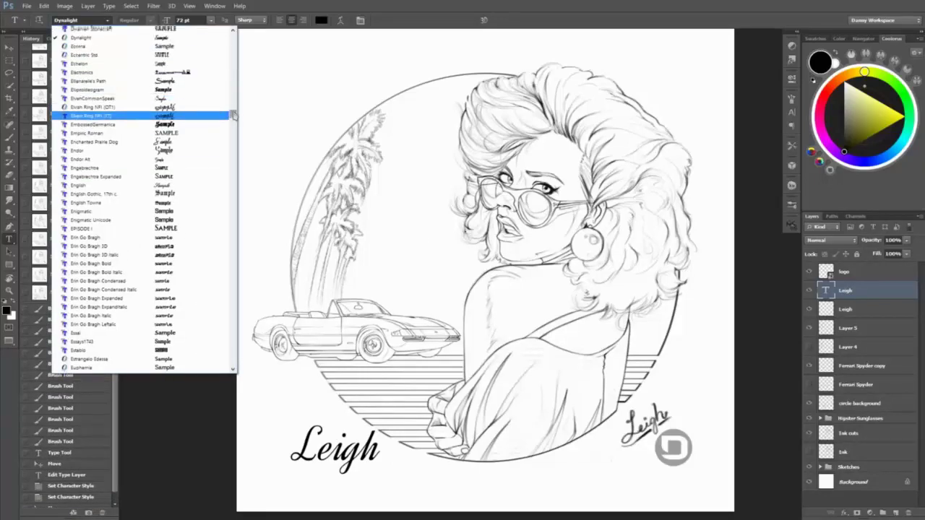
{"action": "left_click", "coordinate": [195, 139]}
{"action": "key", "text": "ctrl+z"}
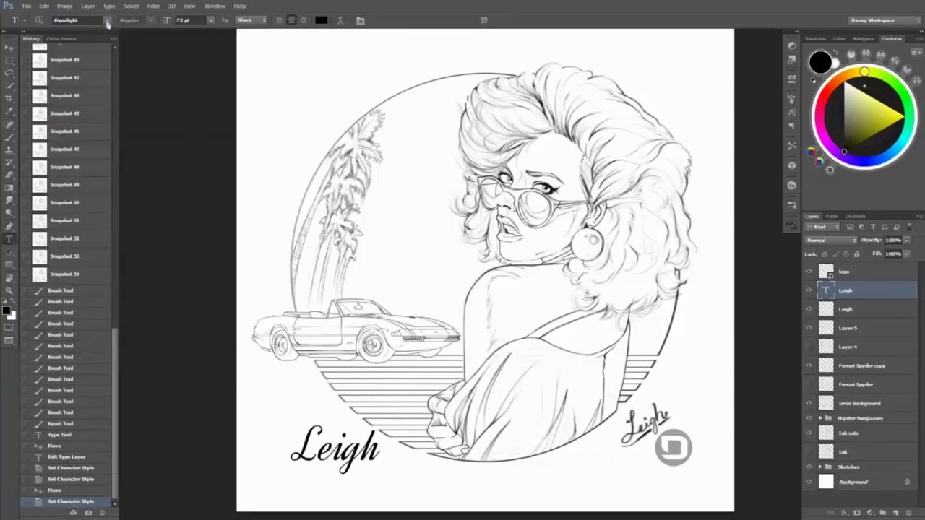
- Set the name text's font to CuttyFruty and move the text under the circle, close to the woman's hand
{"action": "left_click", "coordinate": [107, 20]}
{"action": "scroll", "coordinate": [231, 115], "scroll_direction": "up", "scroll_amount": 5}
{"action": "left_click", "coordinate": [216, 155]}
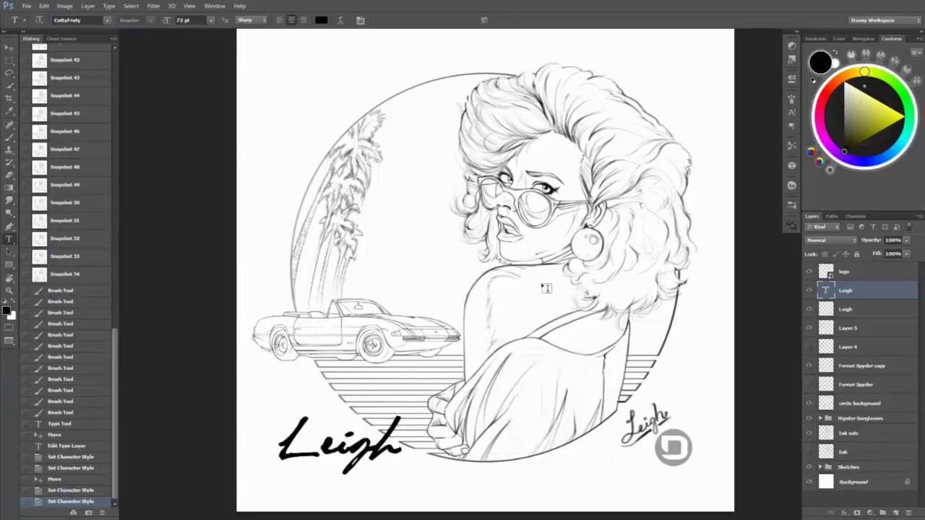
{"action": "scroll", "coordinate": [509, 352], "scroll_direction": "down", "scroll_amount": 2}
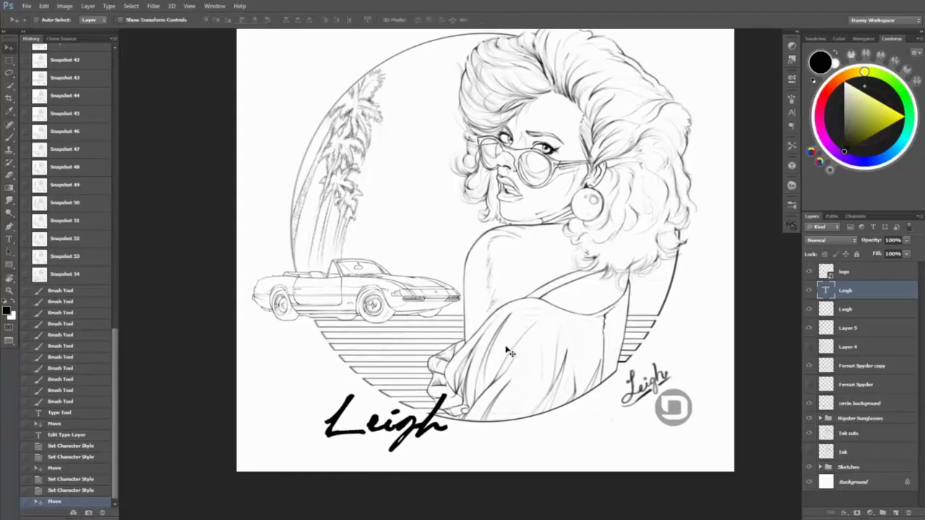
- Warp the name text with the Rise style, bend +17, horizontal distortion -5 and vertical distortion +5, then move it back below the car
{"action": "key", "text": "Return"}
{"action": "left_click", "coordinate": [341, 20]}
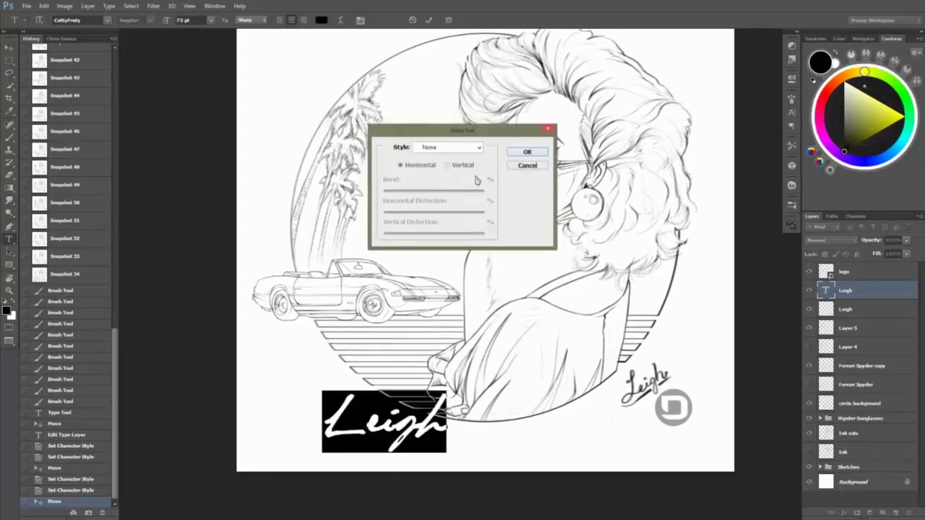
{"action": "left_click", "coordinate": [462, 147]}
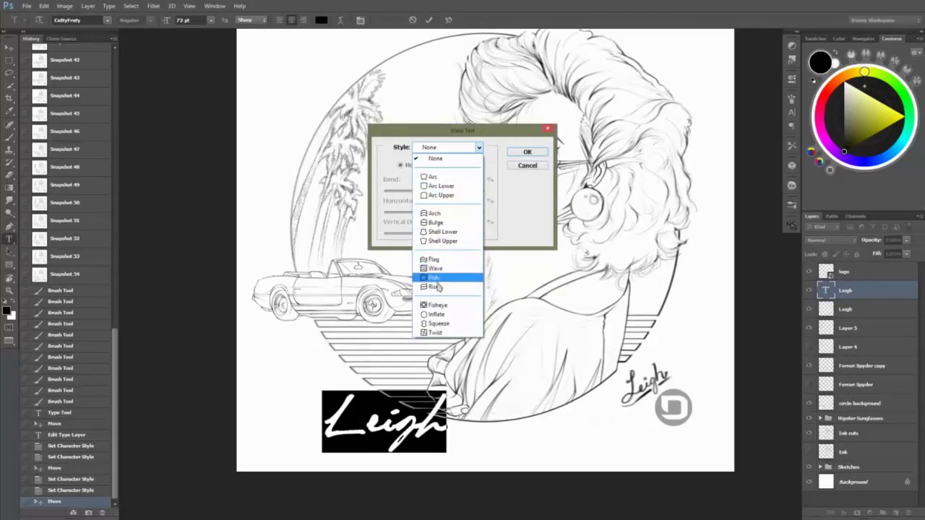
{"action": "left_click", "coordinate": [434, 287]}
{"action": "left_click_drag", "start_coordinate": [459, 191], "coordinate": [438, 237]}
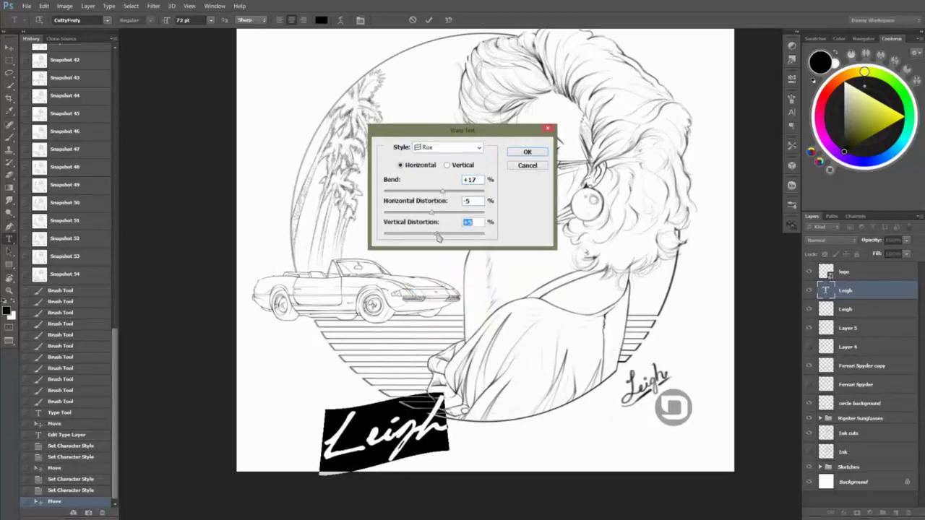
{"action": "left_click", "coordinate": [528, 152]}
{"action": "key", "text": "ctrl+Return"}
{"action": "key", "text": "v"}
{"action": "left_click_drag", "start_coordinate": [486, 347], "coordinate": [440, 351]}
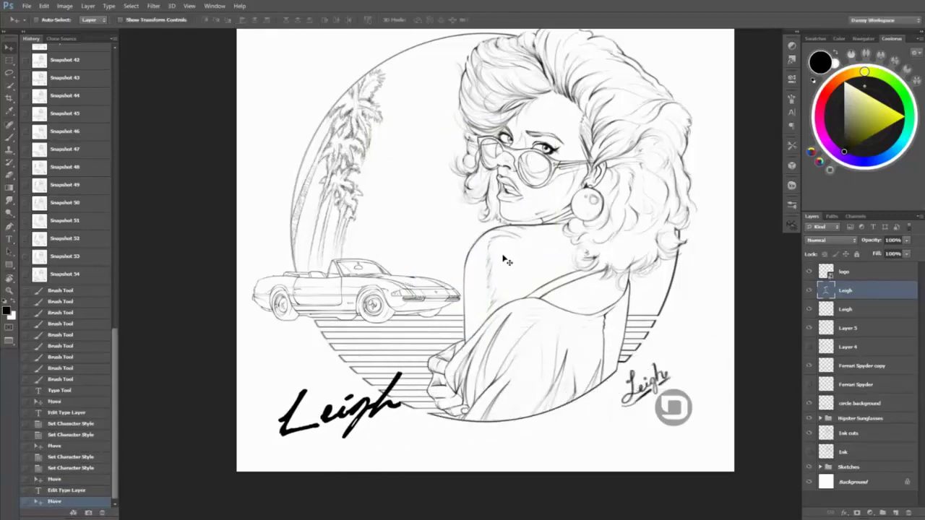
- Create a new layer above the name text and try a brush stroke as an underline beneath the lettering
{"action": "key", "text": "ctrl+shift+alt+n"}
{"action": "key", "text": "b"}
{"action": "right_click", "coordinate": [387, 415]}
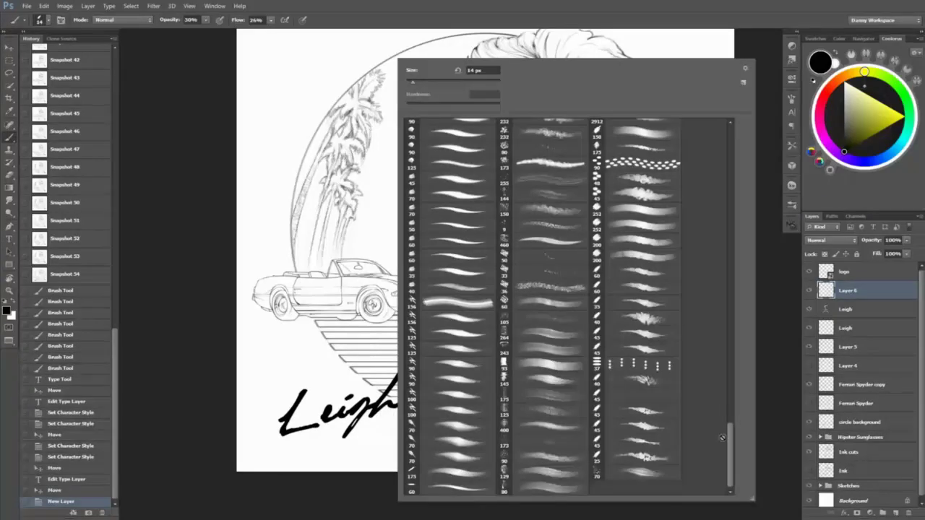
{"action": "scroll", "coordinate": [410, 443], "scroll_direction": "up", "scroll_amount": 8}
{"action": "key", "text": "Escape"}
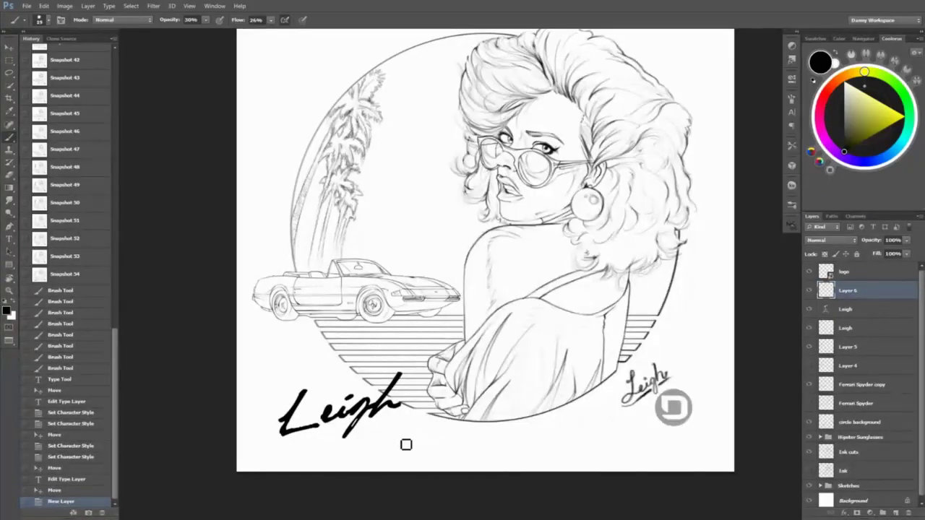
{"action": "left_click_drag", "start_coordinate": [407, 445], "coordinate": [473, 426]}
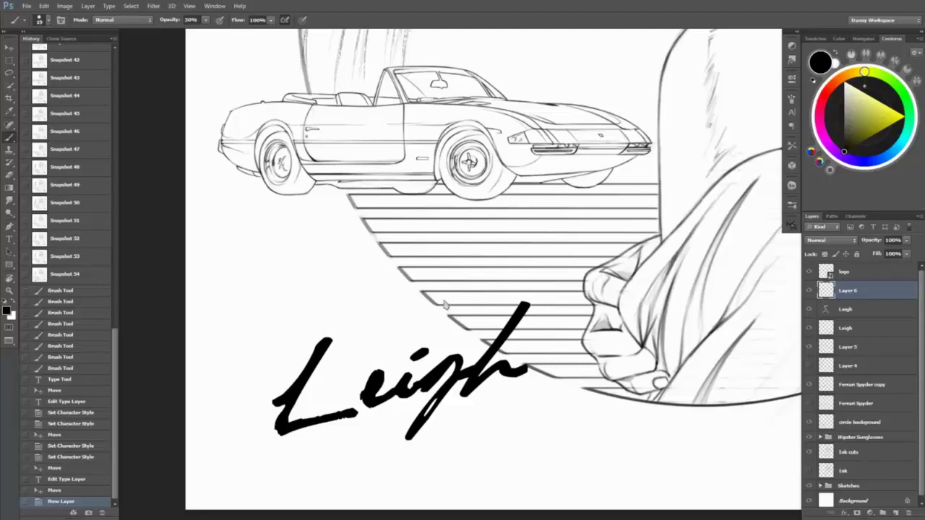
{"action": "left_click_drag", "start_coordinate": [437, 425], "coordinate": [539, 393]}
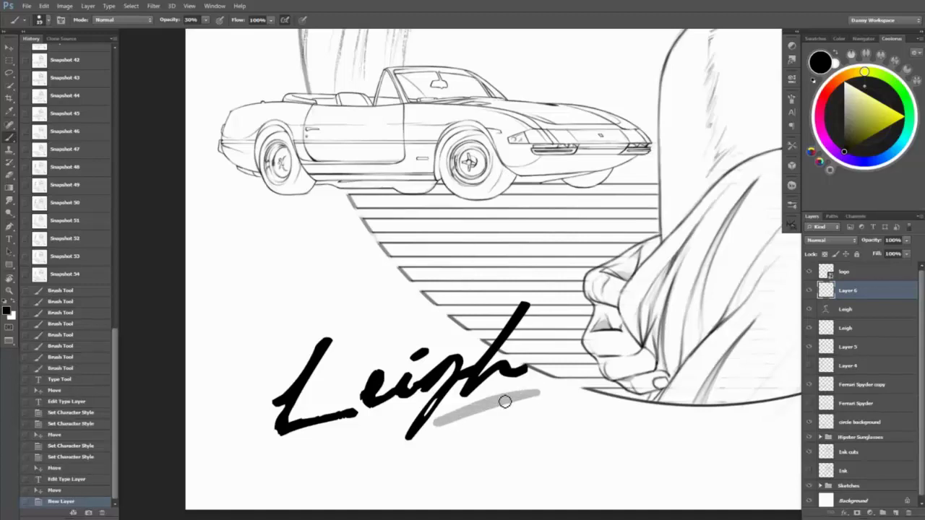
{"action": "key", "text": "ctrl+z"}
- Paint a sweeping black underline beneath the name lettering with the brush at 100% opacity and 20% flow
{"action": "left_click", "coordinate": [259, 19]}
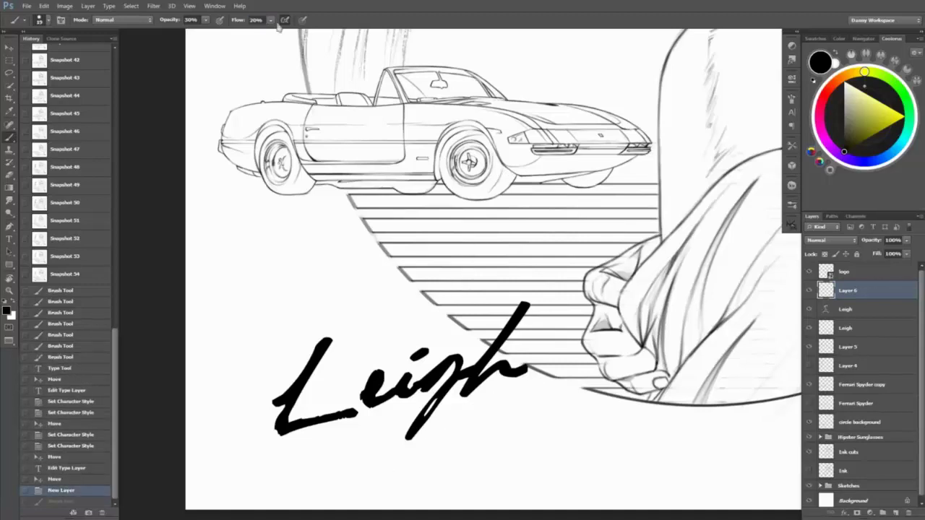
{"action": "mouse_move", "coordinate": [498, 403]}
{"action": "left_mouse_down"}
{"action": "mouse_move", "coordinate": [553, 388]}
{"action": "mouse_move", "coordinate": [371, 446]}
{"action": "mouse_move", "coordinate": [463, 396]}
{"action": "left_mouse_up"}
{"action": "key", "text": "ctrl+alt+z"}
{"action": "key", "text": "ctrl+alt+z"}
{"action": "key", "text": "ctrl+alt+z"}
{"action": "key", "text": "ctrl+alt+z"}
{"action": "key", "text": "ctrl+alt+z"}
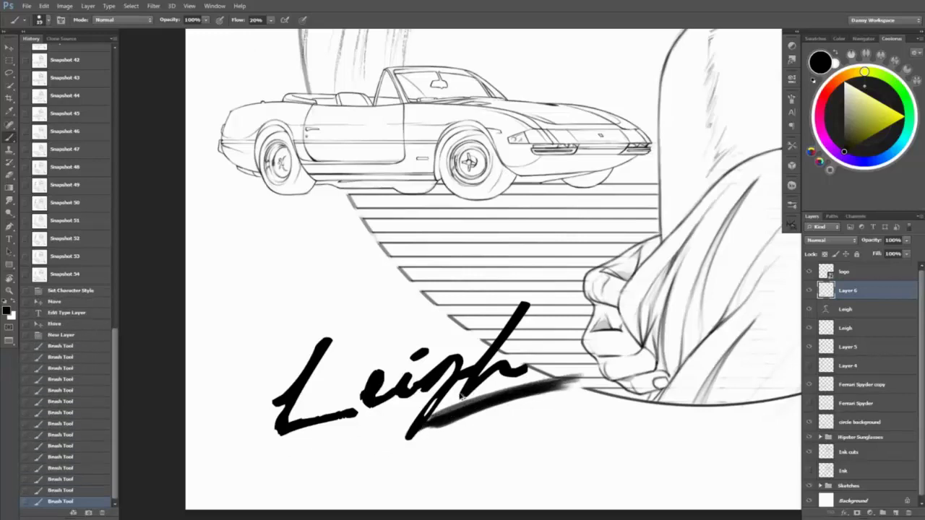
{"action": "mouse_move", "coordinate": [412, 412]}
{"action": "left_mouse_down"}
{"action": "mouse_move", "coordinate": [357, 452]}
{"action": "mouse_move", "coordinate": [285, 468]}
{"action": "mouse_move", "coordinate": [229, 496]}
{"action": "mouse_move", "coordinate": [242, 492]}
{"action": "left_mouse_up"}
{"action": "mouse_move", "coordinate": [326, 451]}
{"action": "left_mouse_down"}
{"action": "mouse_move", "coordinate": [425, 418]}
{"action": "mouse_move", "coordinate": [401, 434]}
{"action": "mouse_move", "coordinate": [486, 395]}
{"action": "mouse_move", "coordinate": [465, 390]}
{"action": "mouse_move", "coordinate": [453, 397]}
{"action": "mouse_move", "coordinate": [478, 393]}
{"action": "mouse_move", "coordinate": [435, 406]}
{"action": "mouse_move", "coordinate": [577, 373]}
{"action": "mouse_move", "coordinate": [517, 422]}
{"action": "mouse_move", "coordinate": [521, 407]}
{"action": "mouse_move", "coordinate": [549, 391]}
{"action": "left_mouse_up"}
- Erase the underline's ragged edges and repaint its tapered end toward the woman's hand
{"action": "key", "text": "e"}
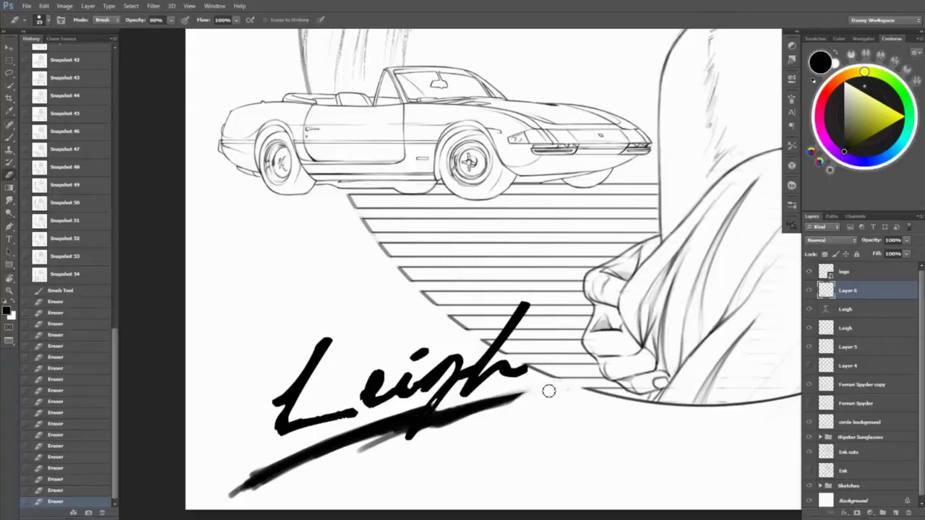
{"action": "key", "text": "b"}
{"action": "left_click_drag", "start_coordinate": [443, 420], "coordinate": [549, 387]}
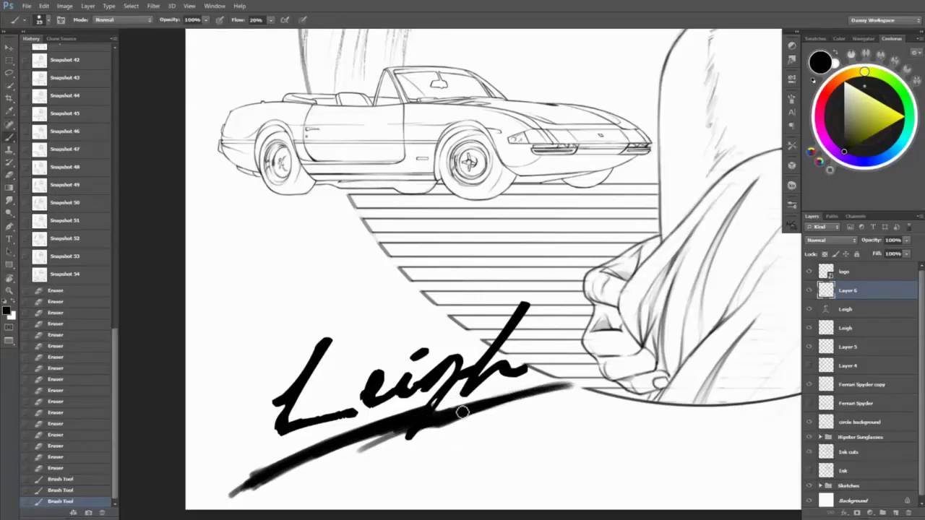
{"action": "mouse_move", "coordinate": [469, 404]}
{"action": "left_mouse_down"}
{"action": "mouse_move", "coordinate": [440, 419]}
{"action": "mouse_move", "coordinate": [556, 379]}
{"action": "mouse_move", "coordinate": [581, 381]}
{"action": "mouse_move", "coordinate": [551, 394]}
{"action": "mouse_move", "coordinate": [556, 404]}
{"action": "mouse_move", "coordinate": [554, 374]}
{"action": "mouse_move", "coordinate": [540, 409]}
{"action": "mouse_move", "coordinate": [443, 403]}
{"action": "mouse_move", "coordinate": [441, 434]}
{"action": "mouse_move", "coordinate": [248, 506]}
{"action": "mouse_move", "coordinate": [392, 429]}
{"action": "left_mouse_up"}
{"action": "key", "text": "e"}
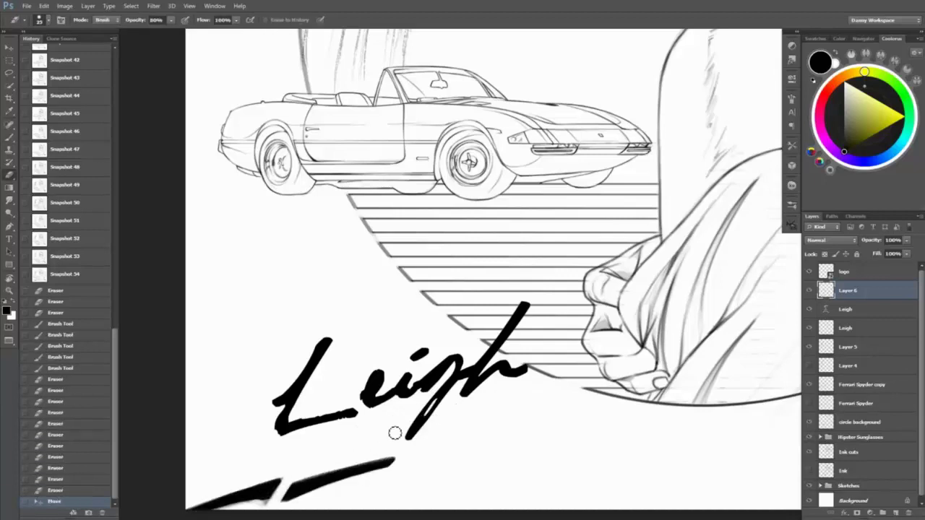
- Repaint the underline below the first letters and erase its rough edges, leaving a gap beside the g's tail
{"action": "key", "text": "b"}
{"action": "left_click_drag", "start_coordinate": [230, 496], "coordinate": [404, 432]}
{"action": "mouse_move", "coordinate": [251, 488]}
{"action": "left_mouse_down"}
{"action": "mouse_move", "coordinate": [316, 407]}
{"action": "mouse_move", "coordinate": [296, 405]}
{"action": "mouse_move", "coordinate": [320, 411]}
{"action": "mouse_move", "coordinate": [389, 371]}
{"action": "left_mouse_up"}
{"action": "key", "text": "e"}
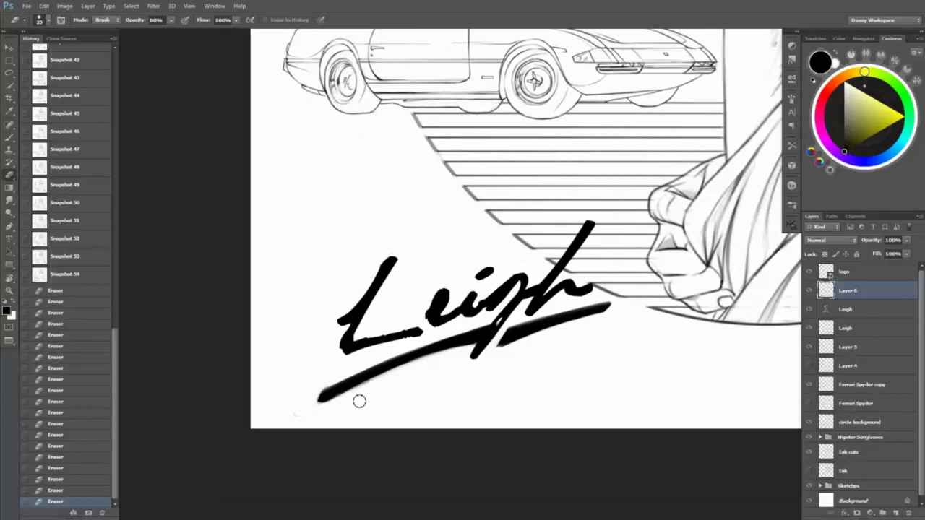
{"action": "mouse_move", "coordinate": [359, 401]}
{"action": "left_mouse_down"}
{"action": "mouse_move", "coordinate": [378, 380]}
{"action": "mouse_move", "coordinate": [465, 342]}
{"action": "mouse_move", "coordinate": [351, 403]}
{"action": "mouse_move", "coordinate": [431, 350]}
{"action": "mouse_move", "coordinate": [413, 355]}
{"action": "mouse_move", "coordinate": [355, 384]}
{"action": "mouse_move", "coordinate": [367, 388]}
{"action": "mouse_move", "coordinate": [471, 352]}
{"action": "left_mouse_up"}
- Refine the underline's contour by trimming its lower edge with a small eraser
{"action": "key", "text": "b"}
{"action": "key", "text": "e"}
{"action": "key", "text": "b"}
{"action": "key", "text": "e"}
{"action": "key", "text": "b"}
{"action": "right_click", "coordinate": [404, 208]}
{"action": "left_click", "coordinate": [340, 404]}
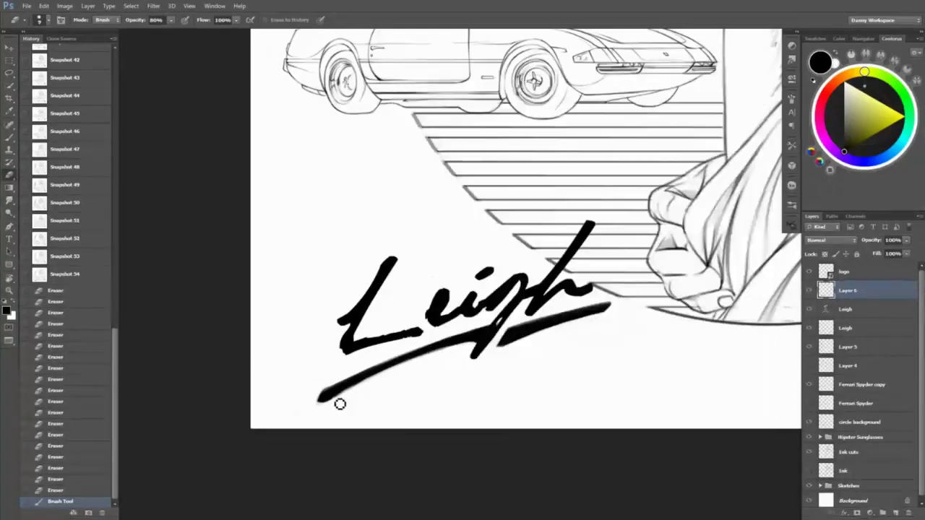
{"action": "left_click_drag", "start_coordinate": [370, 384], "coordinate": [438, 357]}
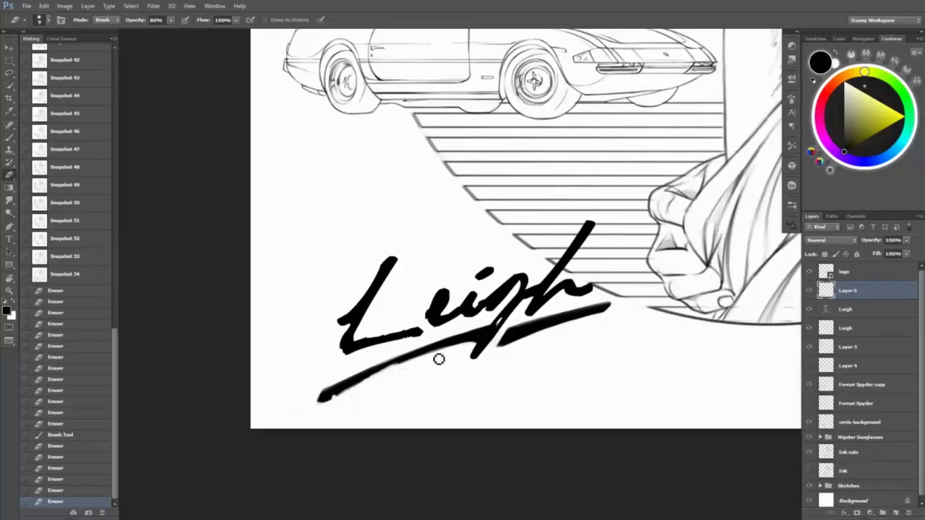
{"action": "right_click", "coordinate": [438, 357]}
{"action": "key", "text": "Return"}
{"action": "left_click", "coordinate": [454, 353]}
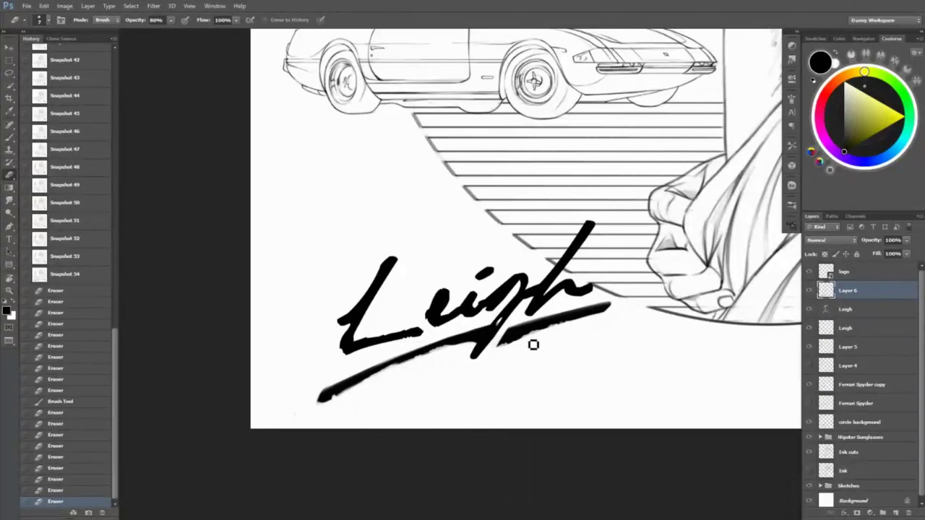
- Move the logo slightly down and to the right, and hide the small hand-drawn signature layer
{"action": "key", "text": "z"}
{"action": "left_click", "coordinate": [600, 325], "text": "alt"}
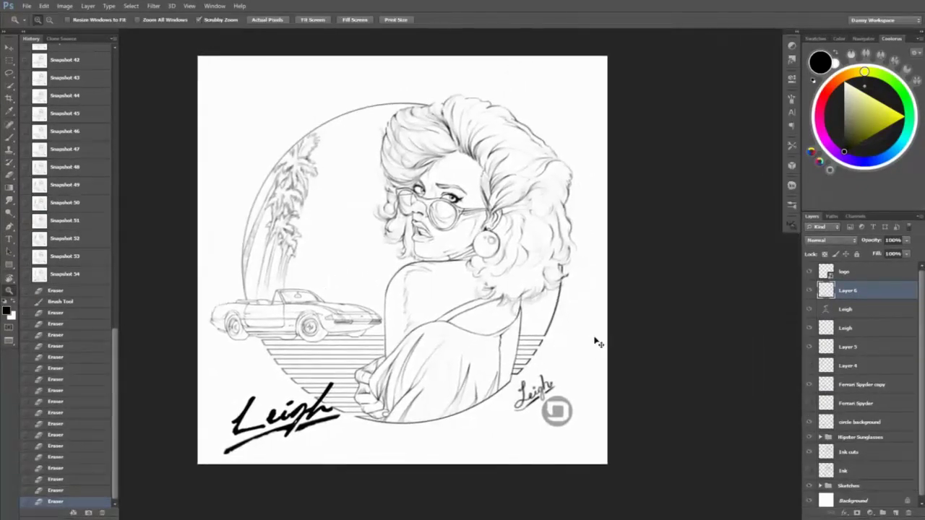
{"action": "key", "text": "v"}
{"action": "mouse_move", "coordinate": [556, 412]}
{"action": "left_mouse_down"}
{"action": "mouse_move", "coordinate": [578, 439]}
{"action": "mouse_move", "coordinate": [566, 423]}
{"action": "left_mouse_up"}
{"action": "left_click", "coordinate": [850, 310]}
- Rename the underline's layer as "underline" and place it directly below the name text layer
{"action": "left_click", "coordinate": [849, 290]}
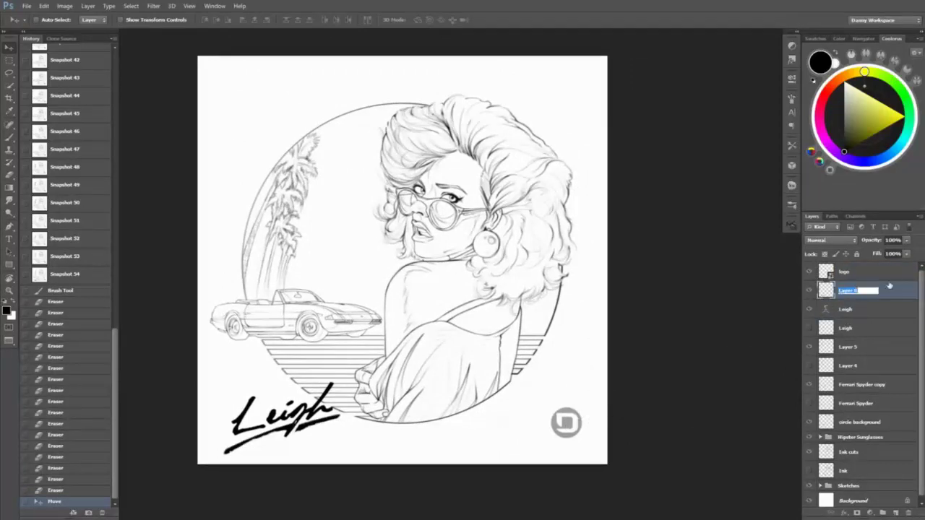
{"action": "type", "text": "underline"}
{"action": "key", "text": "Return"}
{"action": "left_click_drag", "start_coordinate": [888, 289], "coordinate": [874, 301]}
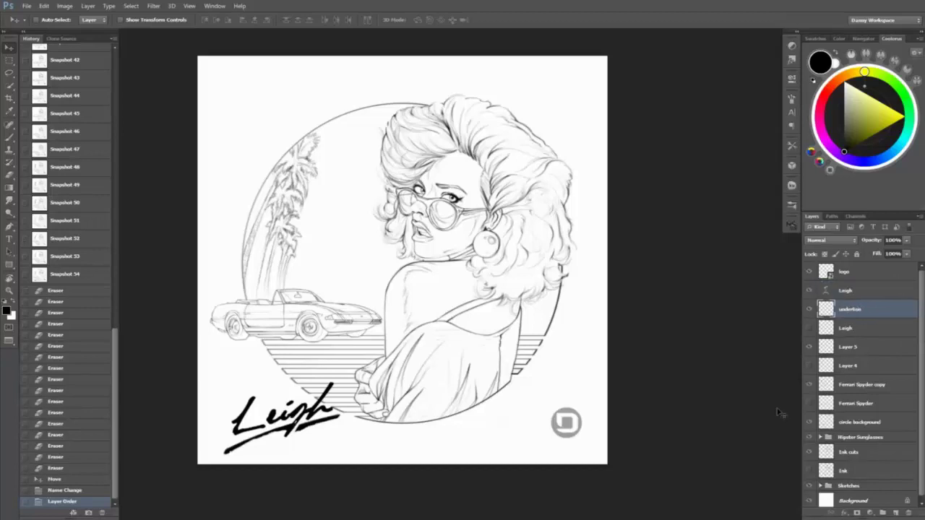
- Save a history snapshot and link the name text layer with the underline layer
{"action": "left_click", "coordinate": [101, 513]}
{"action": "scroll", "coordinate": [605, 341], "scroll_direction": "up", "scroll_amount": 3}
{"action": "left_click", "coordinate": [861, 291]}
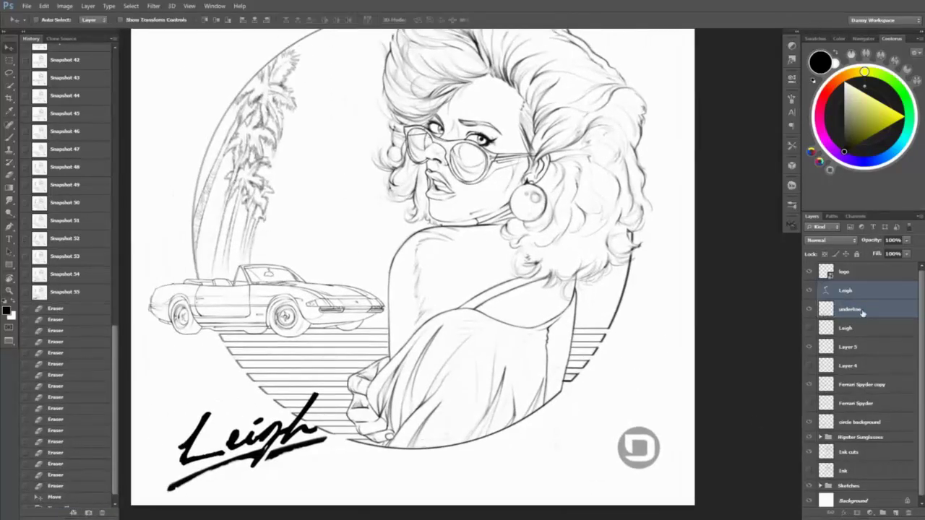
{"action": "left_click", "coordinate": [862, 304], "text": "ctrl"}
{"action": "right_click", "coordinate": [862, 303]}
{"action": "left_click", "coordinate": [856, 288]}
{"action": "left_click", "coordinate": [853, 305], "text": "ctrl"}
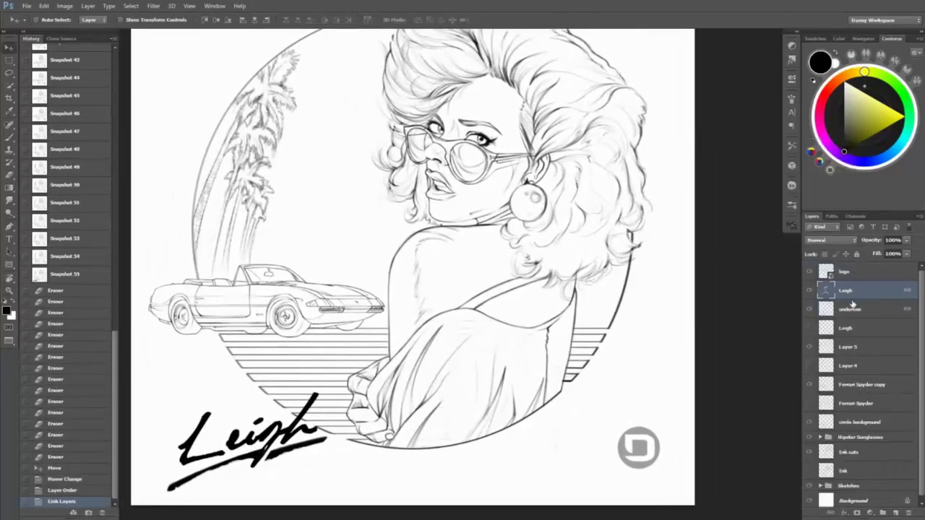
- Create a new layer above Layer 5 and choose a 35 px brush for inking the palm trees
{"action": "scroll", "coordinate": [634, 368], "scroll_direction": "up", "scroll_amount": 2}
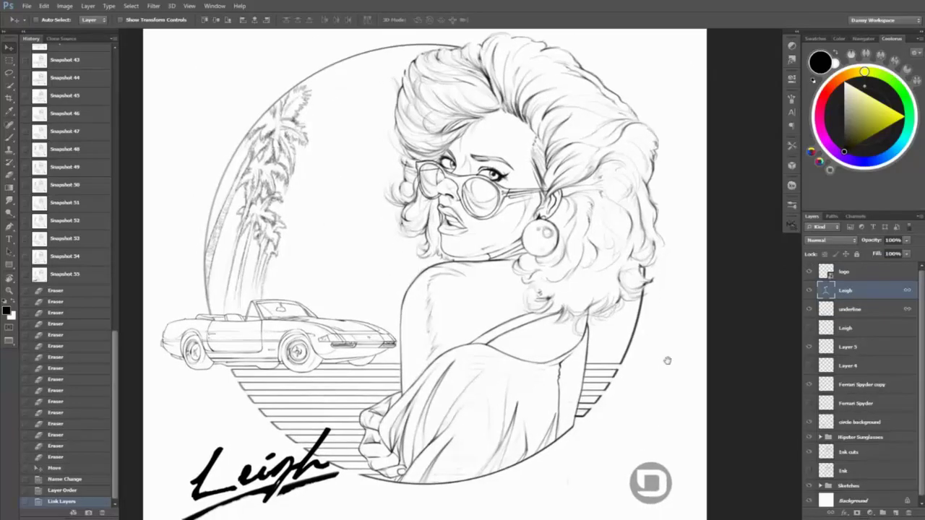
{"action": "left_click", "coordinate": [855, 348]}
{"action": "key", "text": "ctrl+shift+alt+n"}
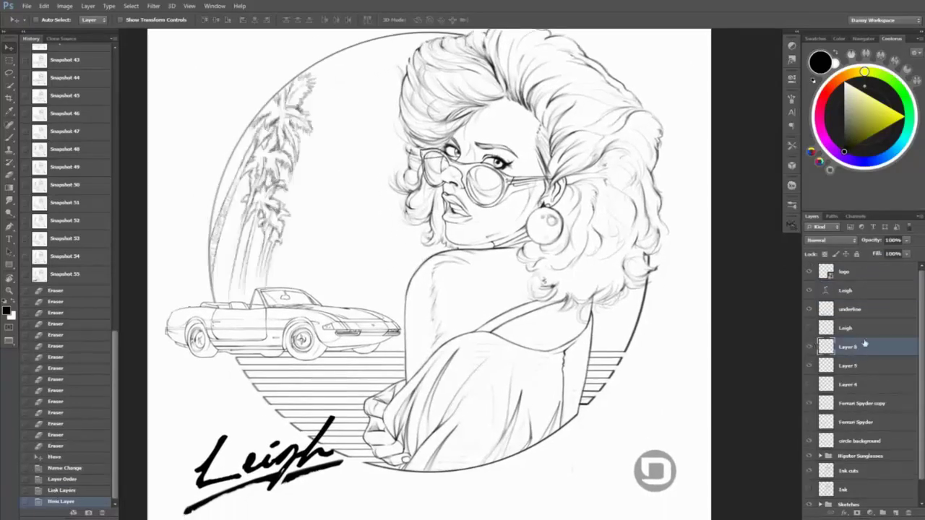
{"action": "key", "text": "b"}
{"action": "right_click", "coordinate": [698, 265]}
{"action": "mouse_move", "coordinate": [699, 264]}
{"action": "left_mouse_down"}
{"action": "mouse_move", "coordinate": [704, 193]}
{"action": "mouse_move", "coordinate": [687, 200]}
{"action": "mouse_move", "coordinate": [682, 231]}
{"action": "left_mouse_up"}
{"action": "left_click", "coordinate": [501, 190]}
{"action": "key", "text": "Return"}
- Reduce the opacity of the palm sketch on Layer 5 to 35%
{"action": "key", "text": "z"}
{"action": "left_click", "coordinate": [366, 217]}
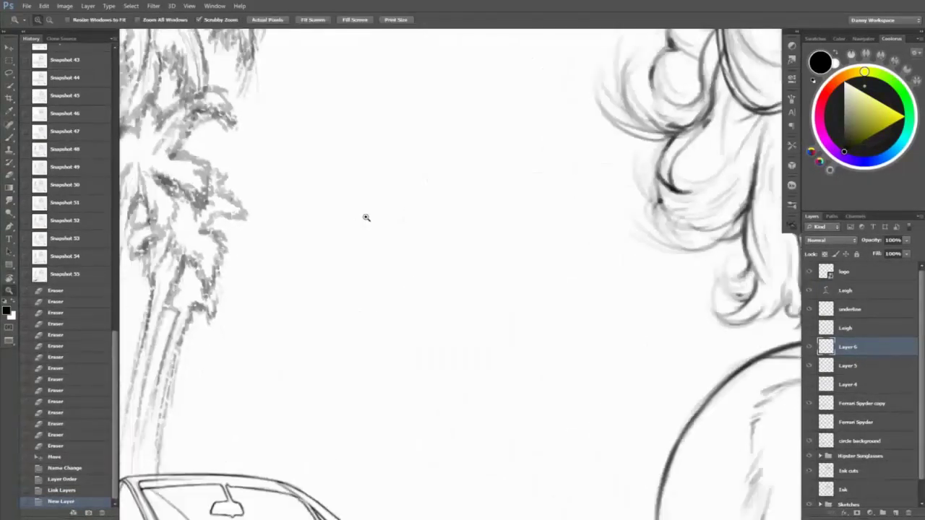
{"action": "left_click", "coordinate": [423, 355]}
{"action": "key", "text": "v"}
{"action": "left_click", "coordinate": [847, 367]}
{"action": "key", "text": "3"}
{"action": "key", "text": "5"}
- Select the new layer above the palm sketch and switch to a small, fine inking brush
{"action": "left_click", "coordinate": [859, 346]}
{"action": "key", "text": "b"}
{"action": "right_click", "coordinate": [473, 120]}
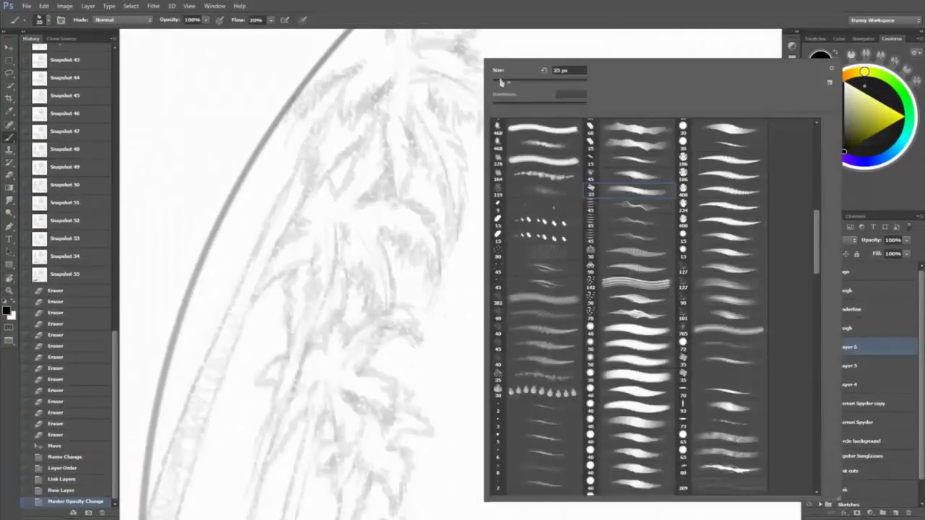
{"action": "key", "text": "Escape"}
{"action": "right_click", "coordinate": [441, 119]}
{"action": "scroll", "coordinate": [722, 286], "scroll_direction": "up", "scroll_amount": 2}
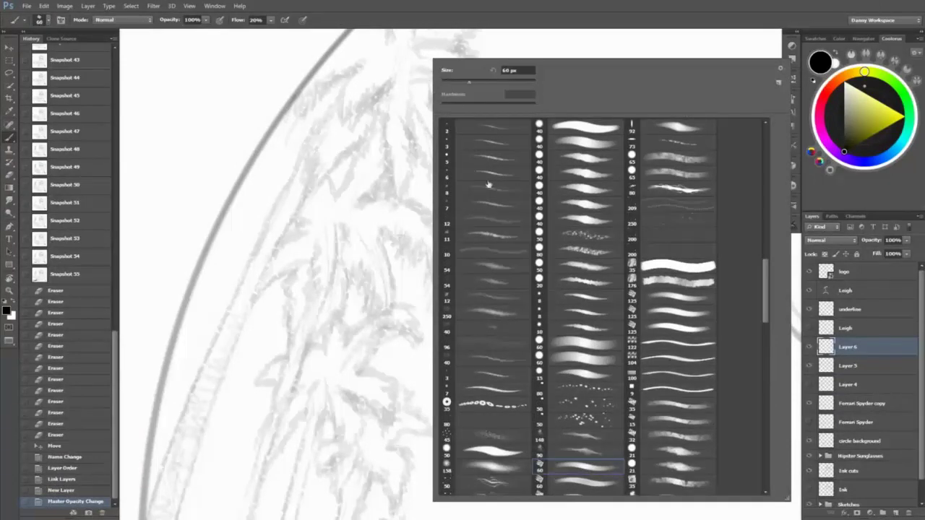
{"action": "double_click", "coordinate": [490, 184]}
{"action": "key", "text": "bracketleft"}
- Ink the jagged drooping fronds of the palm nearest the circle's edge in black over the faded sketch
{"action": "mouse_move", "coordinate": [380, 114]}
{"action": "left_mouse_down"}
{"action": "mouse_move", "coordinate": [388, 166]}
{"action": "mouse_move", "coordinate": [396, 211]}
{"action": "left_mouse_up"}
{"action": "mouse_move", "coordinate": [409, 123]}
{"action": "left_mouse_down"}
{"action": "mouse_move", "coordinate": [455, 231]}
{"action": "mouse_move", "coordinate": [466, 190]}
{"action": "left_mouse_up"}
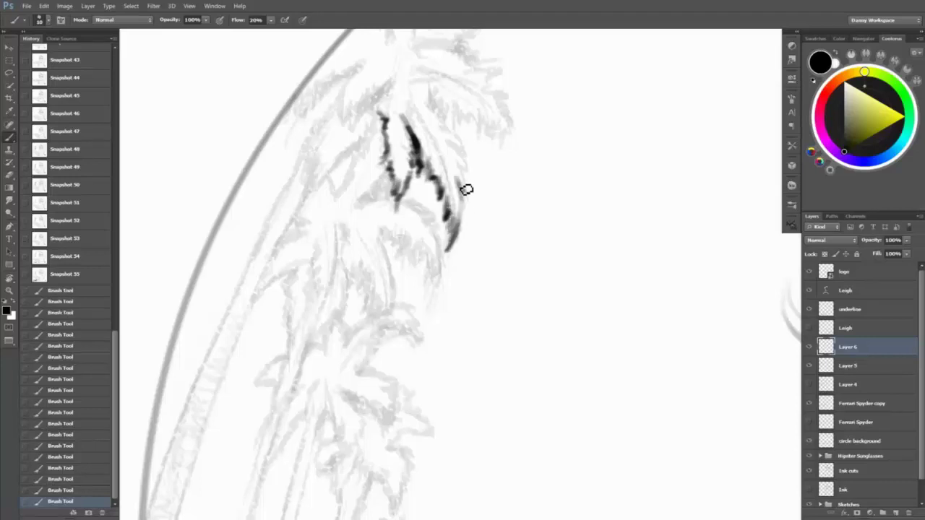
{"action": "left_click_drag", "start_coordinate": [448, 123], "coordinate": [439, 110]}
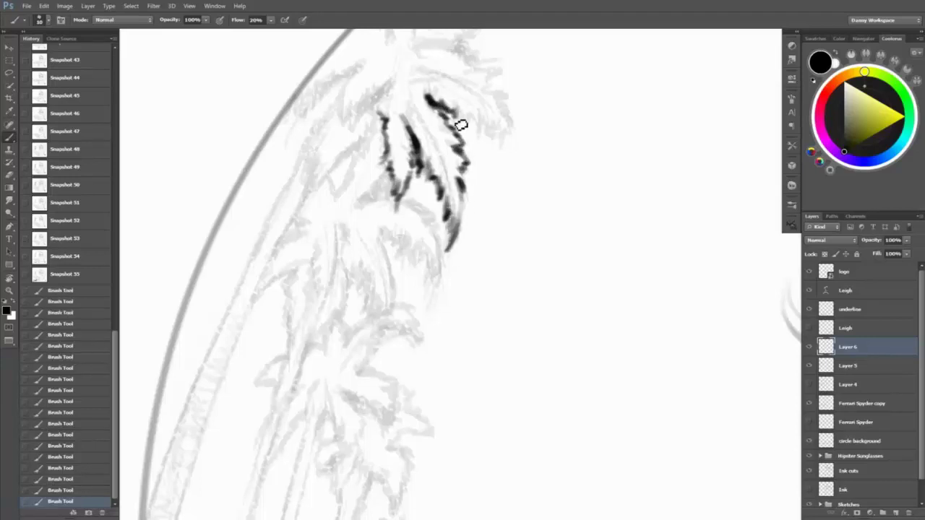
{"action": "key", "text": "bracketleft"}
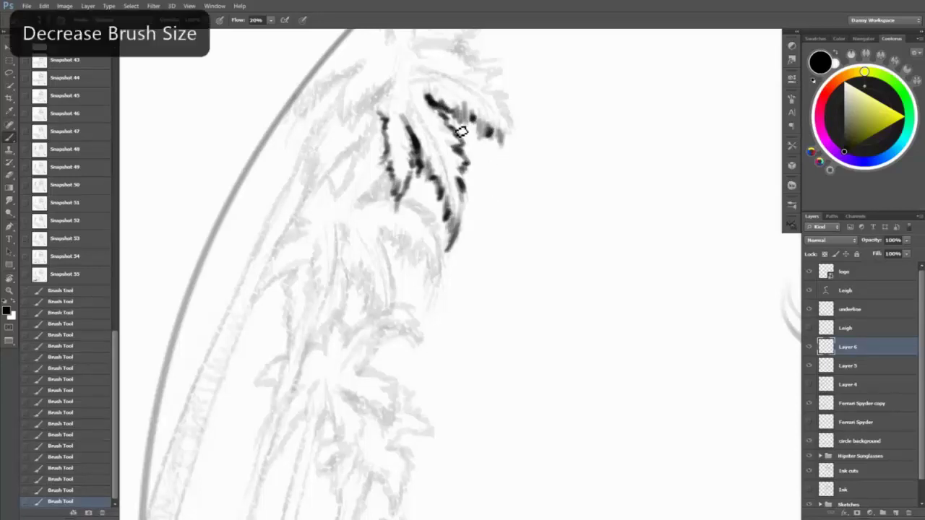
{"action": "mouse_move", "coordinate": [375, 106]}
{"action": "left_mouse_down"}
{"action": "mouse_move", "coordinate": [352, 128]}
{"action": "mouse_move", "coordinate": [348, 80]}
{"action": "mouse_move", "coordinate": [301, 125]}
{"action": "mouse_move", "coordinate": [297, 116]}
{"action": "mouse_move", "coordinate": [334, 97]}
{"action": "mouse_move", "coordinate": [298, 173]}
{"action": "left_mouse_up"}
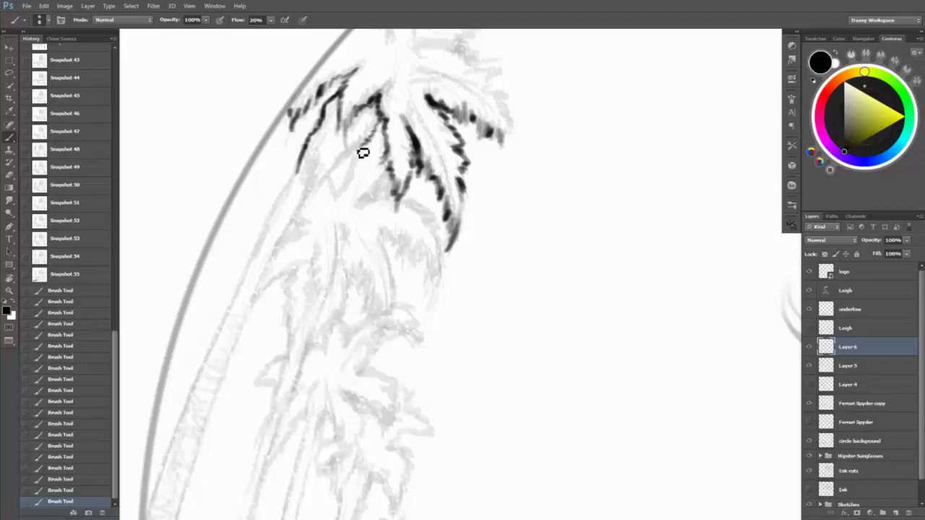
{"action": "left_click_drag", "start_coordinate": [363, 152], "coordinate": [290, 220]}
- Ink both edges of the leaning palm's trunk from the fronds downward
{"action": "key", "text": "z"}
{"action": "key", "text": "ctrl+0"}
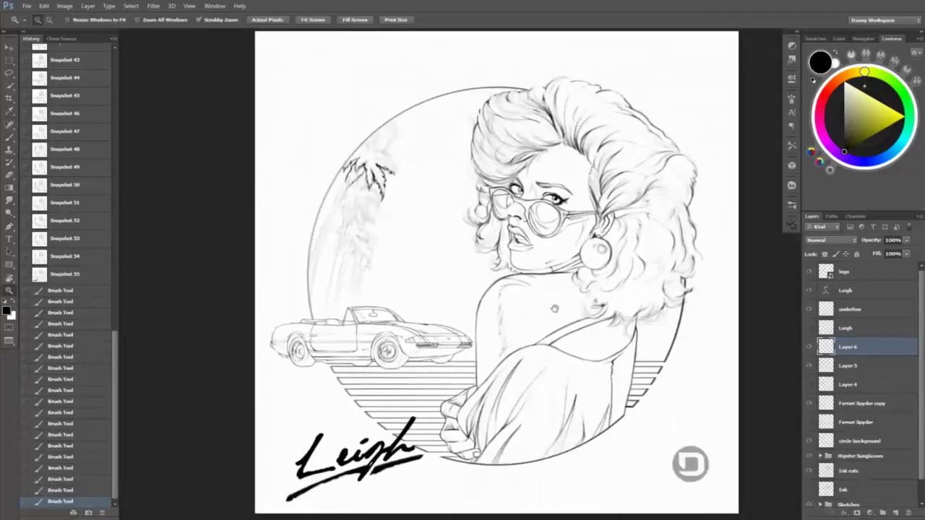
{"action": "left_click_drag", "start_coordinate": [555, 308], "coordinate": [607, 326]}
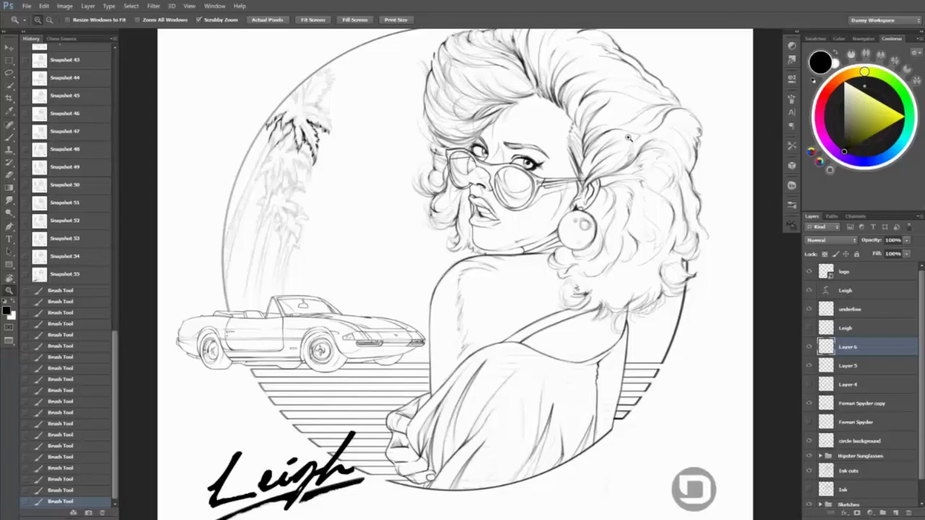
{"action": "mouse_move", "coordinate": [511, 198]}
{"action": "left_mouse_down"}
{"action": "mouse_move", "coordinate": [456, 211]}
{"action": "mouse_move", "coordinate": [342, 167]}
{"action": "mouse_move", "coordinate": [361, 247]}
{"action": "mouse_move", "coordinate": [258, 499]}
{"action": "left_mouse_up"}
{"action": "key", "text": "b"}
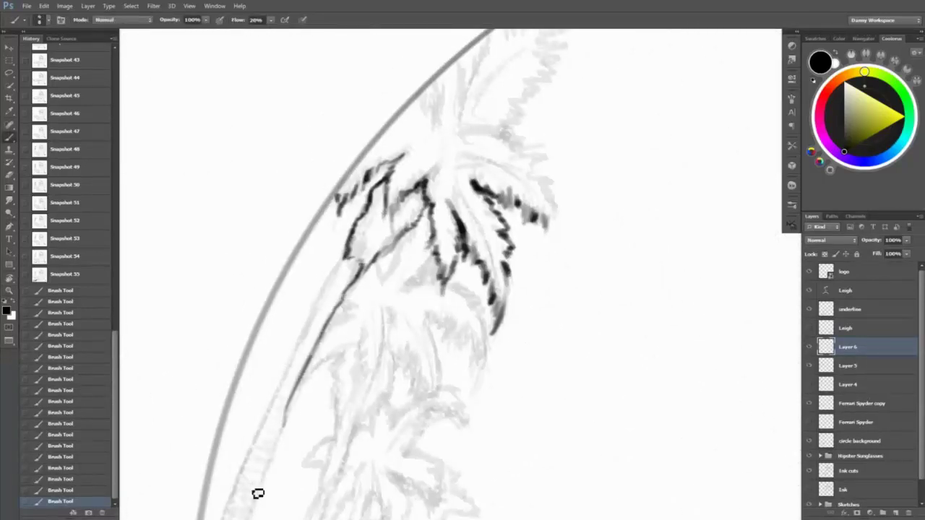
{"action": "mouse_move", "coordinate": [297, 429]}
{"action": "left_mouse_down"}
{"action": "mouse_move", "coordinate": [355, 279]}
{"action": "mouse_move", "coordinate": [318, 358]}
{"action": "mouse_move", "coordinate": [332, 312]}
{"action": "left_mouse_up"}
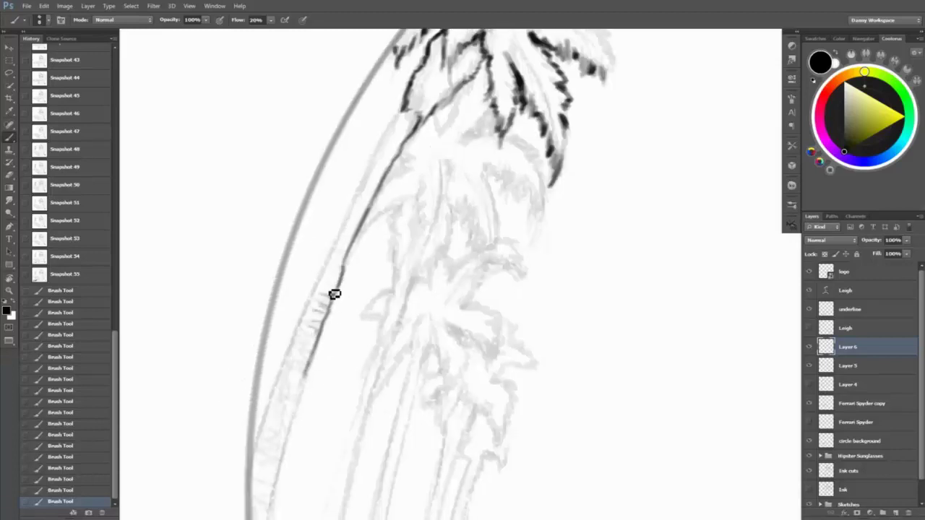
{"action": "mouse_move", "coordinate": [402, 108]}
{"action": "left_mouse_down"}
{"action": "mouse_move", "coordinate": [307, 305]}
{"action": "mouse_move", "coordinate": [337, 255]}
{"action": "mouse_move", "coordinate": [279, 405]}
{"action": "left_mouse_up"}
- Erase stray trunk lines, add bark ridges, and extend the trunk outlines down along the circle's edge
{"action": "key", "text": "e"}
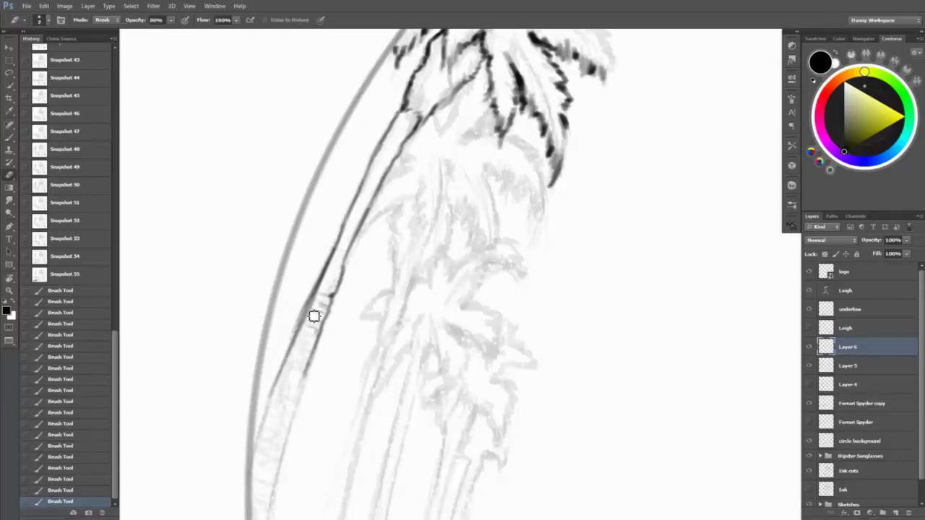
{"action": "mouse_move", "coordinate": [314, 316]}
{"action": "left_mouse_down"}
{"action": "mouse_move", "coordinate": [257, 464]}
{"action": "mouse_move", "coordinate": [299, 315]}
{"action": "mouse_move", "coordinate": [260, 446]}
{"action": "mouse_move", "coordinate": [291, 462]}
{"action": "left_mouse_up"}
{"action": "key", "text": "b"}
{"action": "left_click_drag", "start_coordinate": [318, 343], "coordinate": [328, 299]}
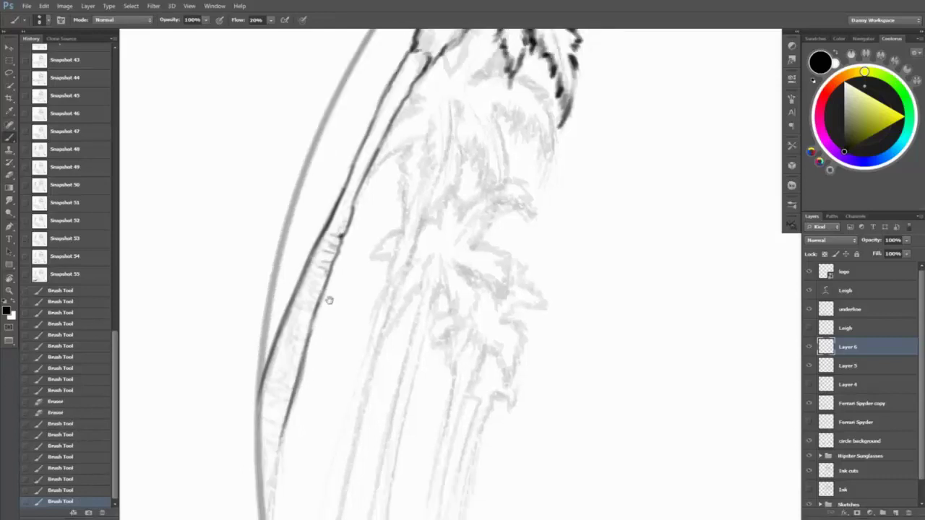
{"action": "scroll", "coordinate": [329, 300], "scroll_direction": "down", "scroll_amount": 3}
{"action": "mouse_move", "coordinate": [281, 458]}
{"action": "left_mouse_down"}
{"action": "mouse_move", "coordinate": [296, 446]}
{"action": "mouse_move", "coordinate": [293, 506]}
{"action": "left_mouse_up"}
- Ink the upper and outer fronds of the tallest palm in black, following the faded sketch up to the circle's edge
{"action": "scroll", "coordinate": [448, 224], "scroll_direction": "up", "scroll_amount": 3}
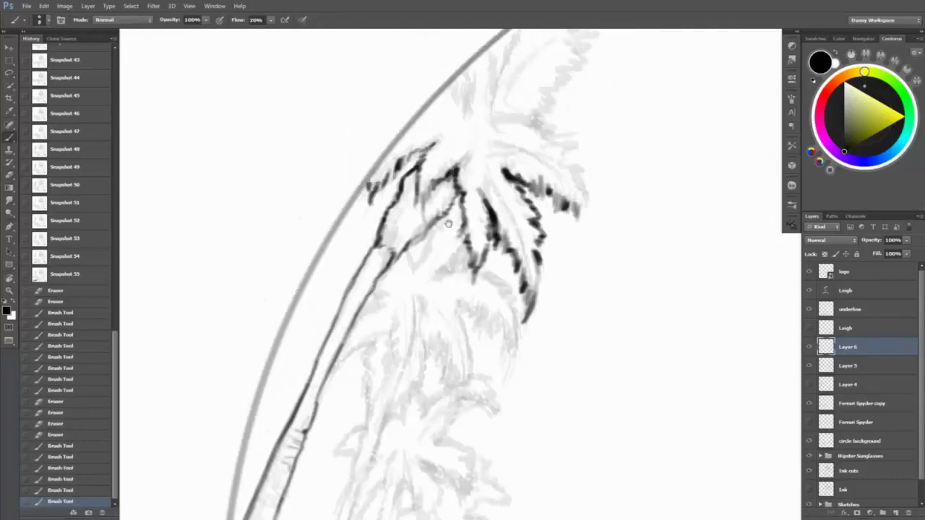
{"action": "scroll", "coordinate": [449, 224], "scroll_direction": "down", "scroll_amount": 2}
{"action": "scroll", "coordinate": [427, 167], "scroll_direction": "up", "scroll_amount": 2}
{"action": "mouse_move", "coordinate": [436, 167]}
{"action": "left_mouse_down"}
{"action": "mouse_move", "coordinate": [459, 134]}
{"action": "mouse_move", "coordinate": [466, 141]}
{"action": "mouse_move", "coordinate": [463, 181]}
{"action": "mouse_move", "coordinate": [429, 207]}
{"action": "left_mouse_up"}
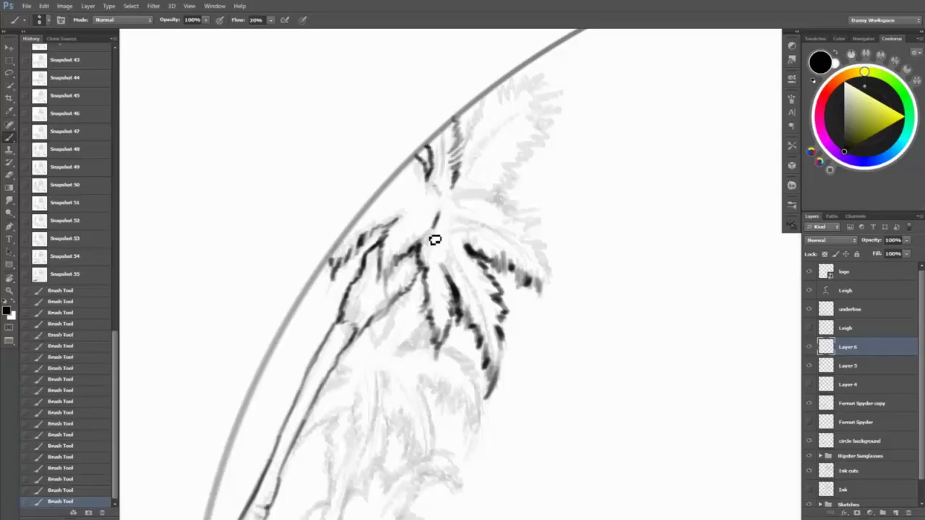
{"action": "mouse_move", "coordinate": [516, 82]}
{"action": "left_mouse_down"}
{"action": "mouse_move", "coordinate": [554, 99]}
{"action": "mouse_move", "coordinate": [550, 138]}
{"action": "mouse_move", "coordinate": [509, 198]}
{"action": "left_mouse_up"}
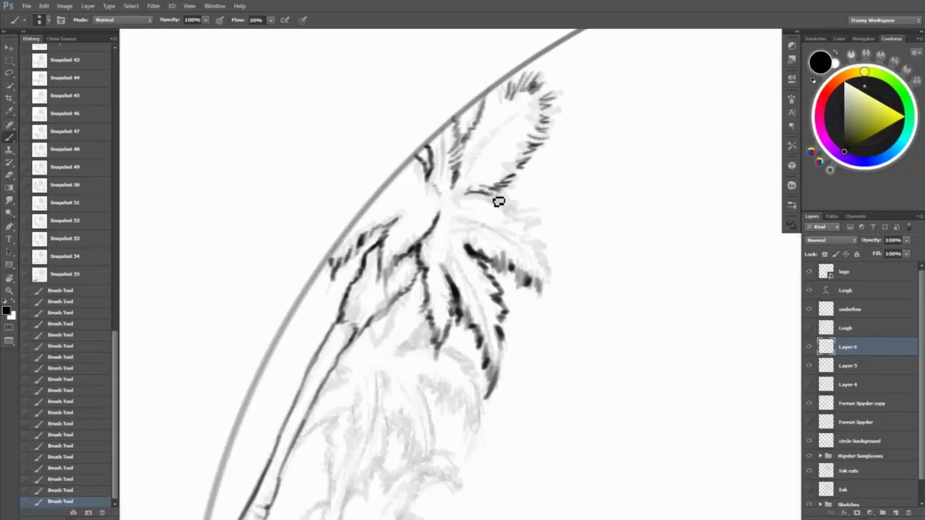
{"action": "mouse_move", "coordinate": [535, 243]}
{"action": "left_mouse_down"}
{"action": "mouse_move", "coordinate": [552, 291]}
{"action": "mouse_move", "coordinate": [514, 237]}
{"action": "mouse_move", "coordinate": [461, 230]}
{"action": "left_mouse_up"}
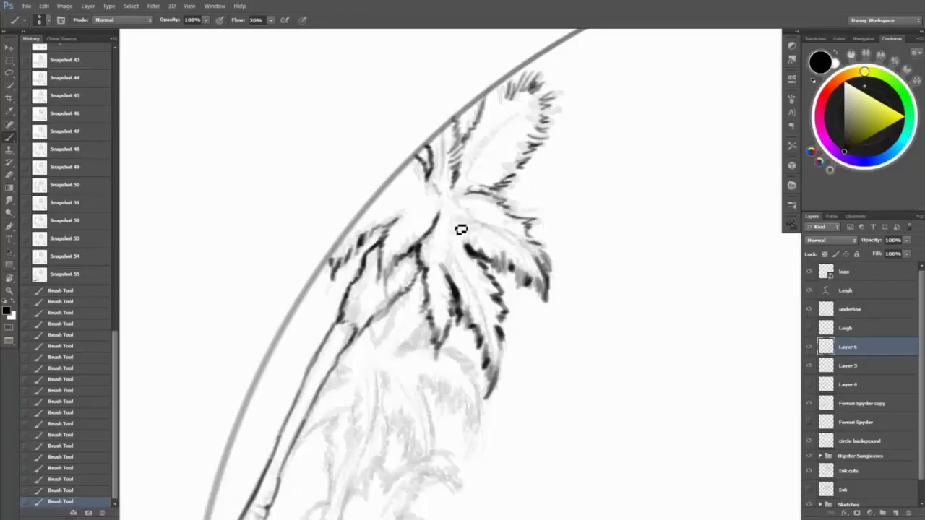
- Ink the tallest palm's lowest fronds, then the second palm's near and central fronds and the top of its trunk
{"action": "scroll", "coordinate": [639, 276], "scroll_direction": "down", "scroll_amount": 3}
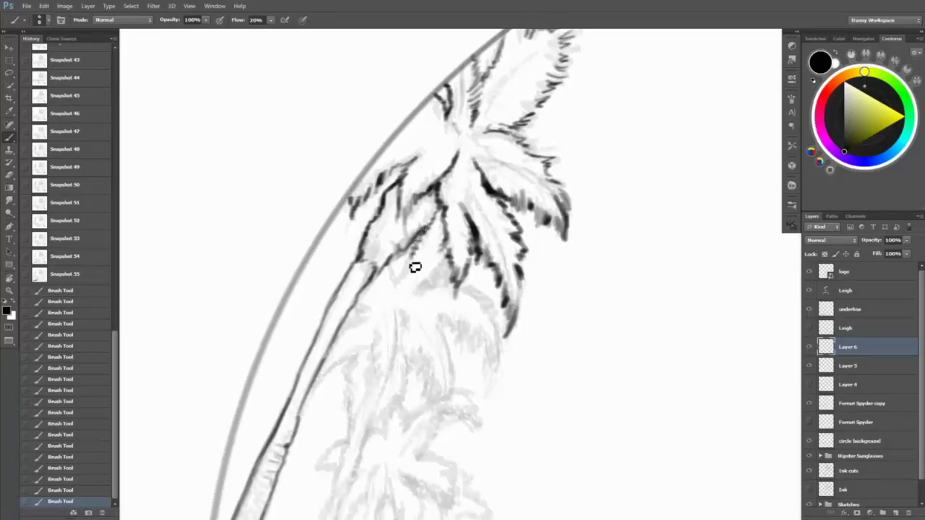
{"action": "mouse_move", "coordinate": [446, 263]}
{"action": "left_mouse_down"}
{"action": "mouse_move", "coordinate": [443, 291]}
{"action": "mouse_move", "coordinate": [396, 271]}
{"action": "mouse_move", "coordinate": [409, 382]}
{"action": "mouse_move", "coordinate": [386, 454]}
{"action": "mouse_move", "coordinate": [372, 450]}
{"action": "mouse_move", "coordinate": [382, 356]}
{"action": "mouse_move", "coordinate": [386, 401]}
{"action": "left_mouse_up"}
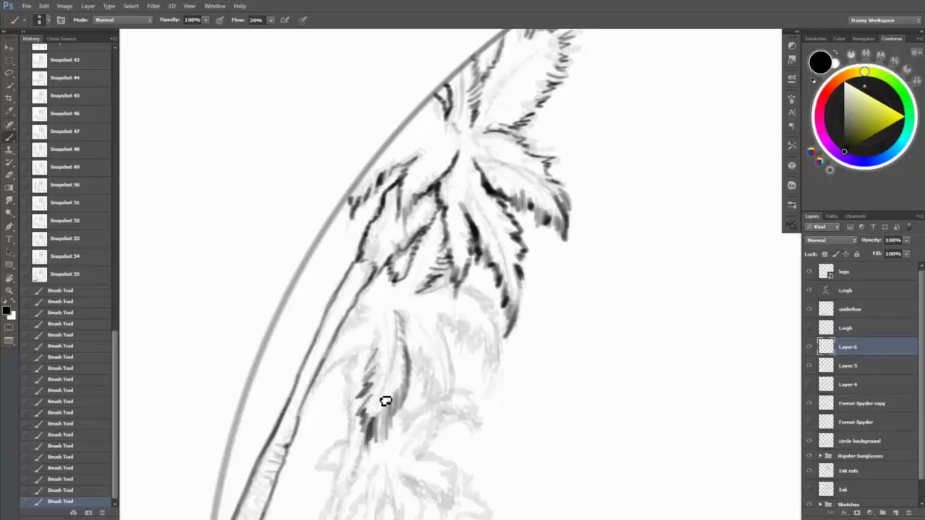
{"action": "mouse_move", "coordinate": [306, 347]}
{"action": "left_mouse_down"}
{"action": "mouse_move", "coordinate": [288, 400]}
{"action": "mouse_move", "coordinate": [323, 393]}
{"action": "mouse_move", "coordinate": [350, 360]}
{"action": "mouse_move", "coordinate": [364, 364]}
{"action": "mouse_move", "coordinate": [384, 344]}
{"action": "mouse_move", "coordinate": [354, 396]}
{"action": "mouse_move", "coordinate": [348, 454]}
{"action": "mouse_move", "coordinate": [356, 377]}
{"action": "mouse_move", "coordinate": [347, 498]}
{"action": "left_mouse_up"}
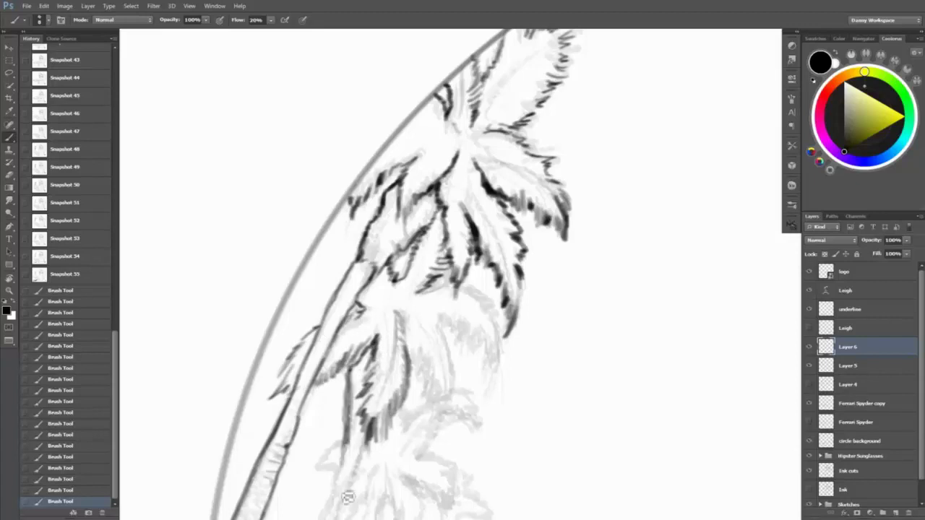
{"action": "left_click_drag", "start_coordinate": [592, 335], "coordinate": [622, 227]}
{"action": "key", "text": "e"}
{"action": "mouse_move", "coordinate": [388, 275]}
{"action": "left_mouse_down"}
{"action": "mouse_move", "coordinate": [373, 379]}
{"action": "mouse_move", "coordinate": [374, 310]}
{"action": "mouse_move", "coordinate": [378, 363]}
{"action": "mouse_move", "coordinate": [404, 339]}
{"action": "mouse_move", "coordinate": [364, 424]}
{"action": "left_mouse_up"}
{"action": "key", "text": "b"}
{"action": "left_click_drag", "start_coordinate": [394, 321], "coordinate": [423, 181]}
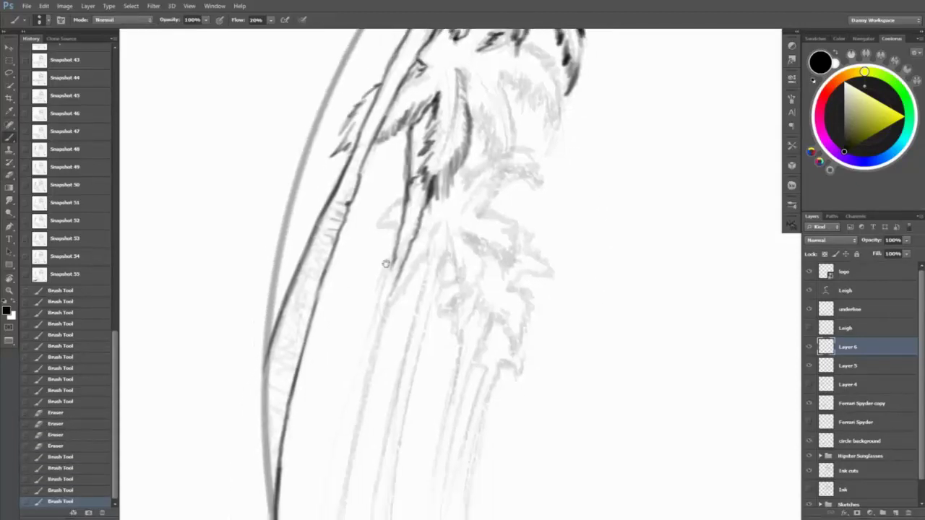
- Ink both edges of the second palm's trunk down toward the car, erasing and redrawing uneven stretches
{"action": "left_click_drag", "start_coordinate": [405, 231], "coordinate": [336, 439]}
{"action": "left_click_drag", "start_coordinate": [330, 515], "coordinate": [351, 413]}
{"action": "left_click_drag", "start_coordinate": [414, 162], "coordinate": [374, 302]}
{"action": "left_click_drag", "start_coordinate": [383, 233], "coordinate": [345, 444]}
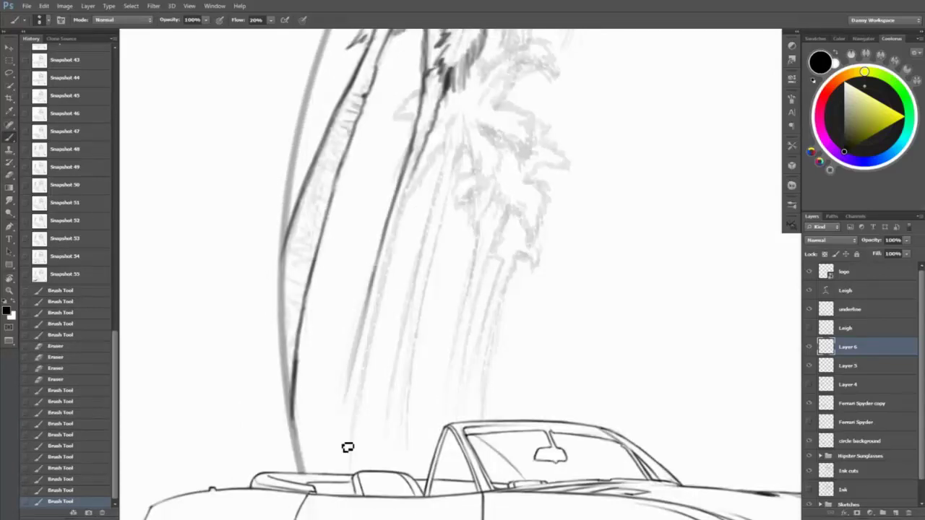
{"action": "key", "text": "e"}
{"action": "left_click_drag", "start_coordinate": [369, 289], "coordinate": [405, 250]}
{"action": "key", "text": "e"}
{"action": "left_click_drag", "start_coordinate": [412, 170], "coordinate": [388, 262]}
{"action": "key", "text": "b"}
{"action": "left_click_drag", "start_coordinate": [419, 153], "coordinate": [376, 328]}
{"action": "left_click_drag", "start_coordinate": [395, 237], "coordinate": [363, 392]}
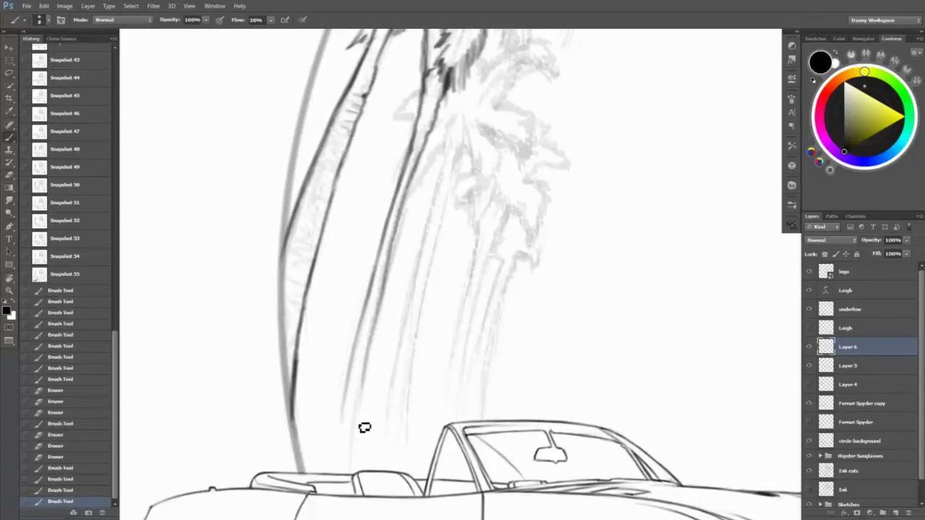
{"action": "left_click_drag", "start_coordinate": [389, 266], "coordinate": [355, 458]}
- Clean up the second trunk, ink the third palm's first drooping fronds, and check the palms against the whole drawing
{"action": "key", "text": "e"}
{"action": "left_click_drag", "start_coordinate": [389, 327], "coordinate": [383, 257]}
{"action": "key", "text": "b"}
{"action": "mouse_move", "coordinate": [427, 94]}
{"action": "left_mouse_down"}
{"action": "mouse_move", "coordinate": [396, 131]}
{"action": "mouse_move", "coordinate": [434, 171]}
{"action": "left_mouse_up"}
{"action": "mouse_move", "coordinate": [454, 119]}
{"action": "left_mouse_down"}
{"action": "mouse_move", "coordinate": [447, 148]}
{"action": "mouse_move", "coordinate": [470, 156]}
{"action": "mouse_move", "coordinate": [466, 172]}
{"action": "left_mouse_up"}
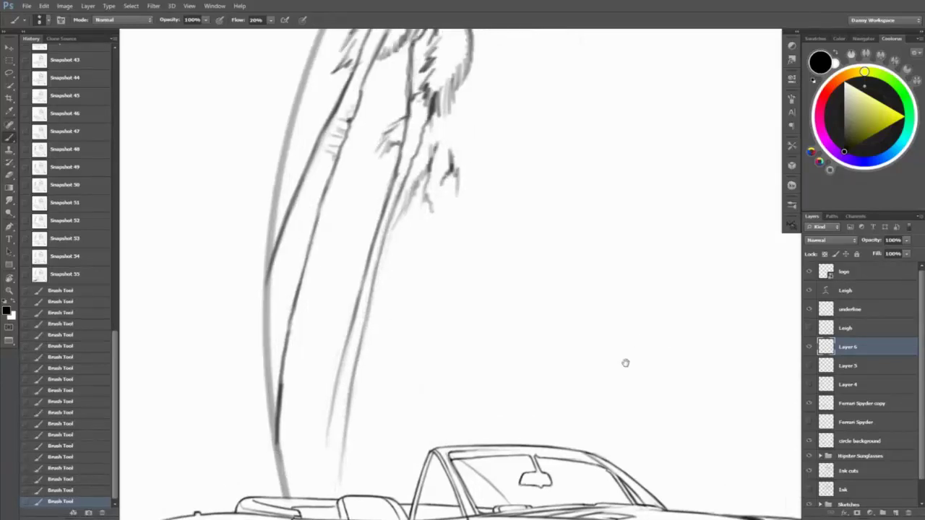
{"action": "left_click", "coordinate": [588, 340], "text": "alt"}
{"action": "left_click", "coordinate": [646, 354]}
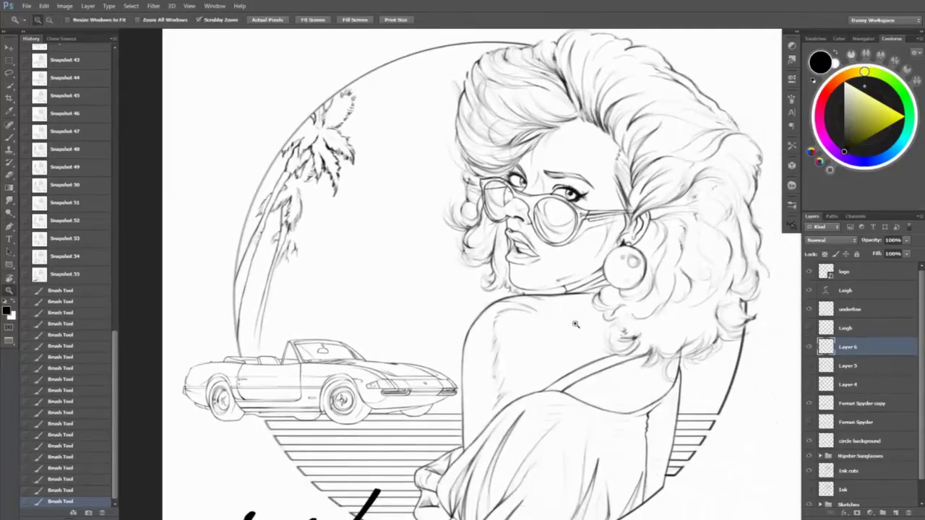
{"action": "left_click", "coordinate": [416, 280]}
{"action": "left_click_drag", "start_coordinate": [416, 279], "coordinate": [436, 299]}
{"action": "key", "text": "b"}
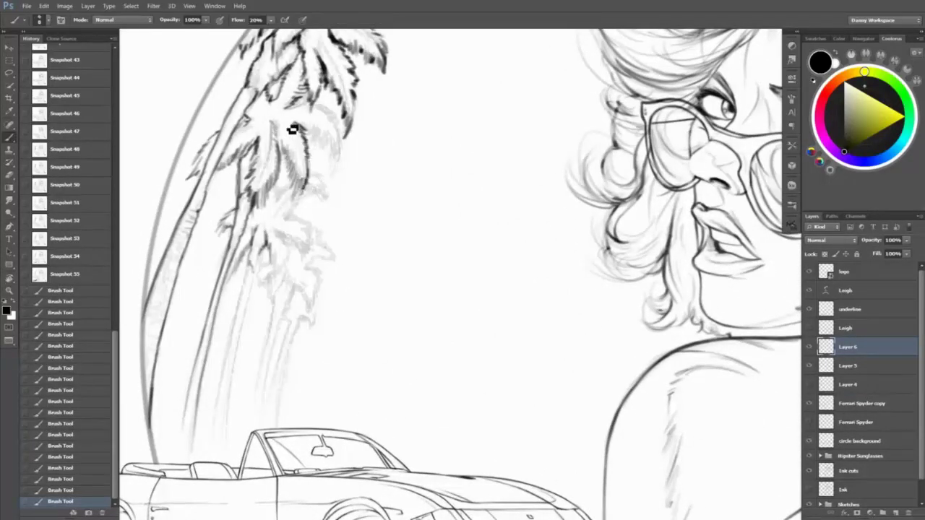
- Ink the second palm's remaining fronds, the third palm's crown, and both edges of the third palm's trunk
{"action": "mouse_move", "coordinate": [325, 149]}
{"action": "left_mouse_down"}
{"action": "mouse_move", "coordinate": [340, 174]}
{"action": "mouse_move", "coordinate": [322, 108]}
{"action": "mouse_move", "coordinate": [349, 139]}
{"action": "left_mouse_up"}
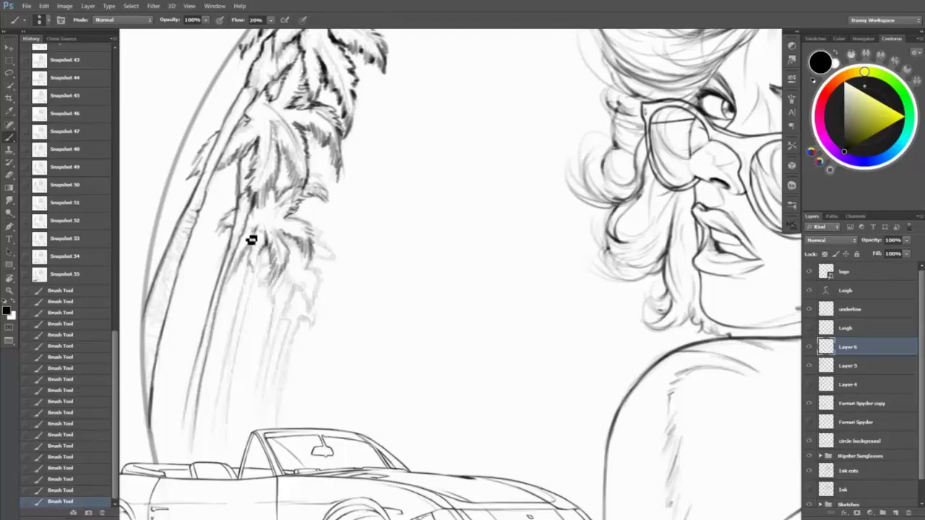
{"action": "key", "text": "e"}
{"action": "mouse_move", "coordinate": [238, 244]}
{"action": "left_mouse_down"}
{"action": "mouse_move", "coordinate": [224, 282]}
{"action": "mouse_move", "coordinate": [261, 282]}
{"action": "mouse_move", "coordinate": [252, 314]}
{"action": "mouse_move", "coordinate": [250, 274]}
{"action": "mouse_move", "coordinate": [214, 460]}
{"action": "left_mouse_up"}
{"action": "key", "text": "b"}
{"action": "left_click_drag", "start_coordinate": [484, 312], "coordinate": [355, 268]}
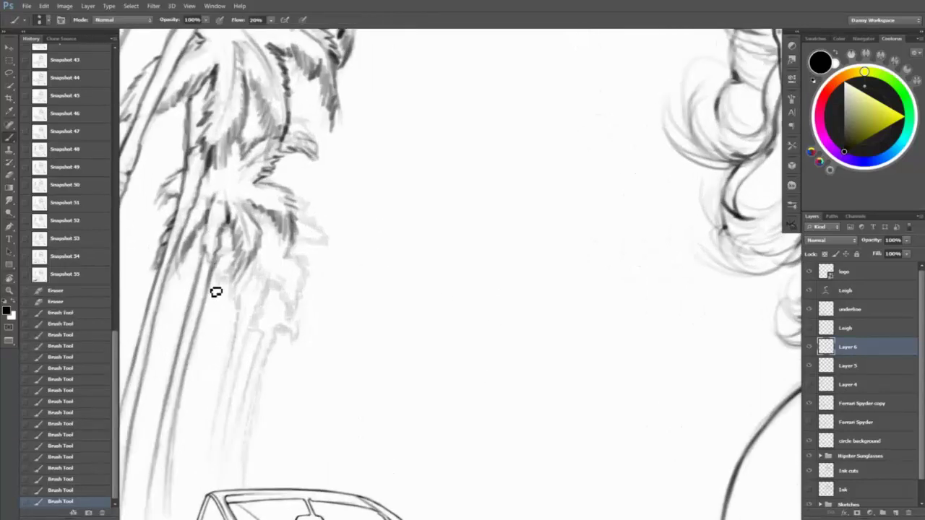
- Ink the smallest palm's jagged fronds and trunk above the car, and review the full composition
{"action": "mouse_move", "coordinate": [242, 298]}
{"action": "left_mouse_down"}
{"action": "mouse_move", "coordinate": [244, 371]}
{"action": "mouse_move", "coordinate": [261, 334]}
{"action": "left_mouse_up"}
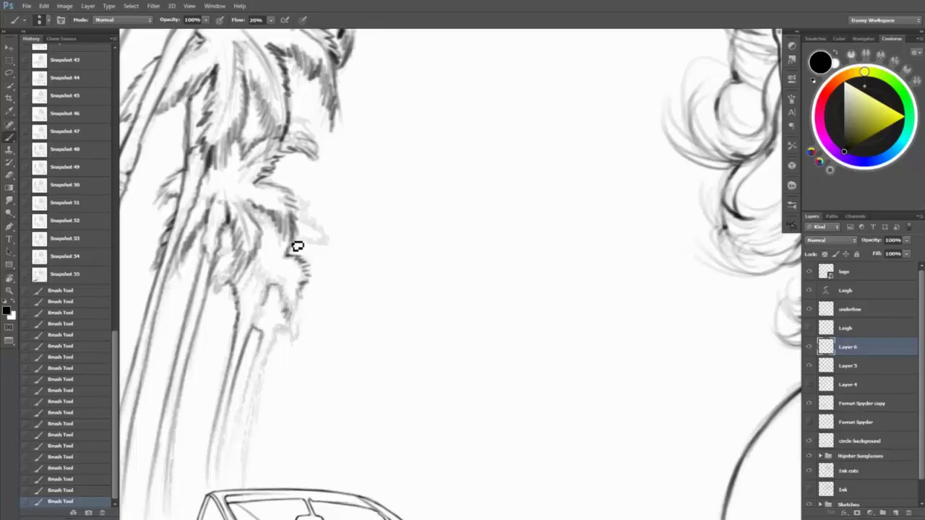
{"action": "left_click_drag", "start_coordinate": [320, 243], "coordinate": [327, 245]}
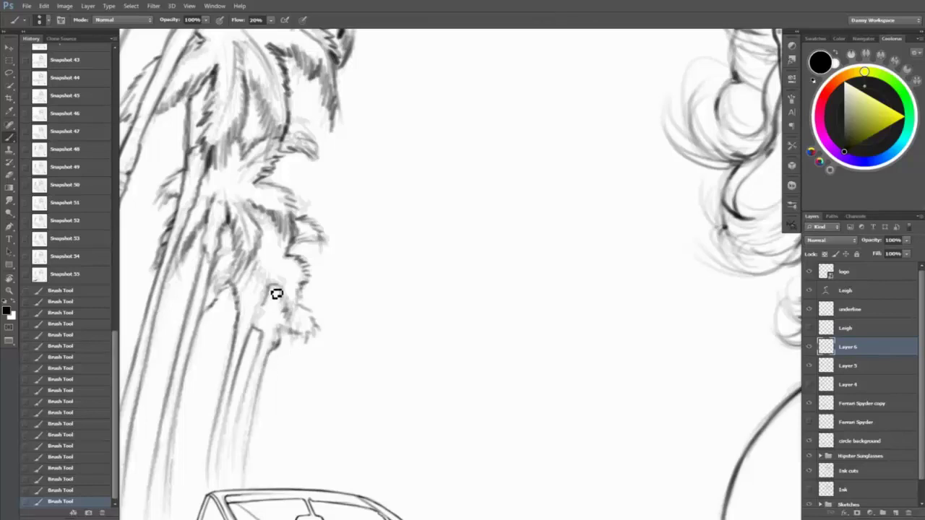
{"action": "key", "text": "z"}
{"action": "key", "text": "ctrl+0"}
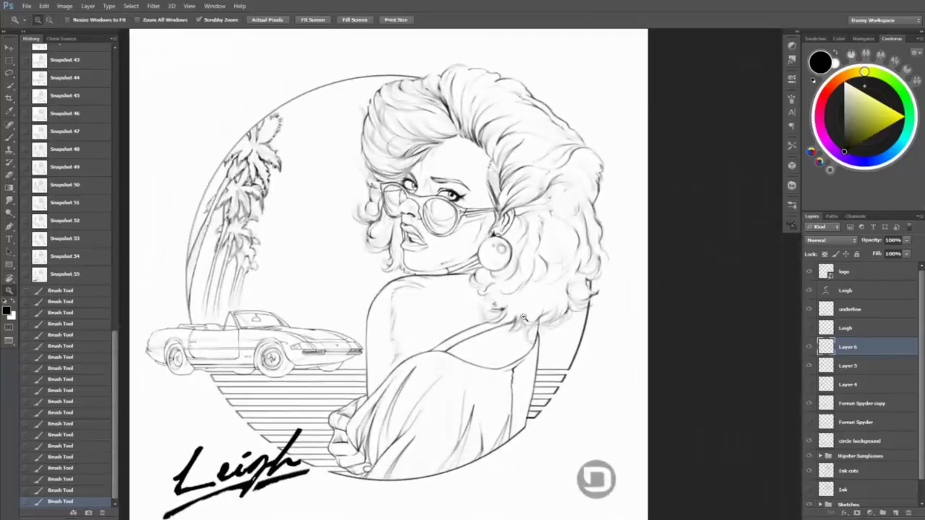
{"action": "left_click_drag", "start_coordinate": [509, 275], "coordinate": [534, 296]}
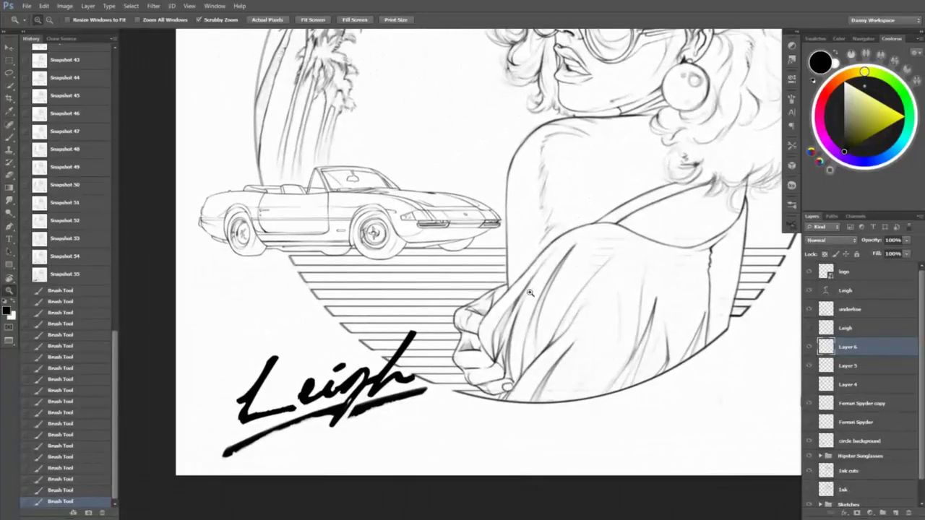
{"action": "key", "text": "ctrl+minus"}
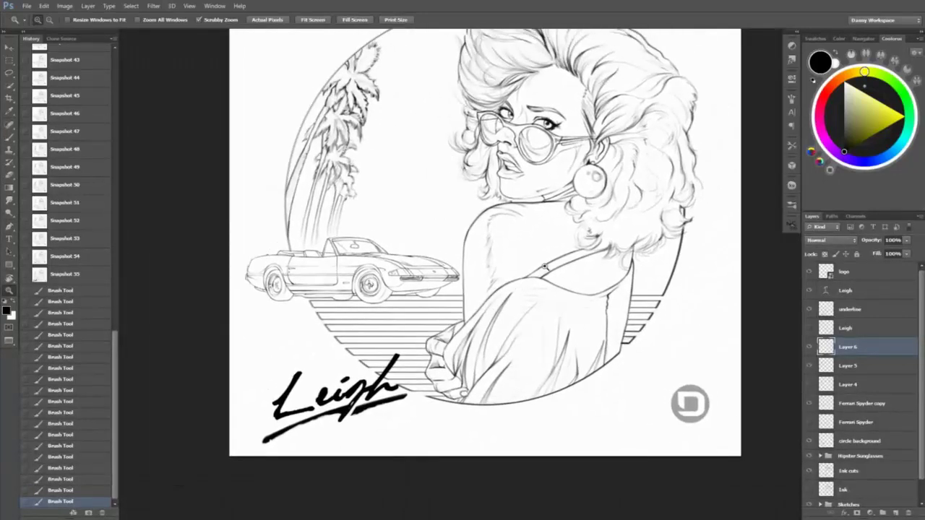
{"action": "key", "text": "ctrl+0"}
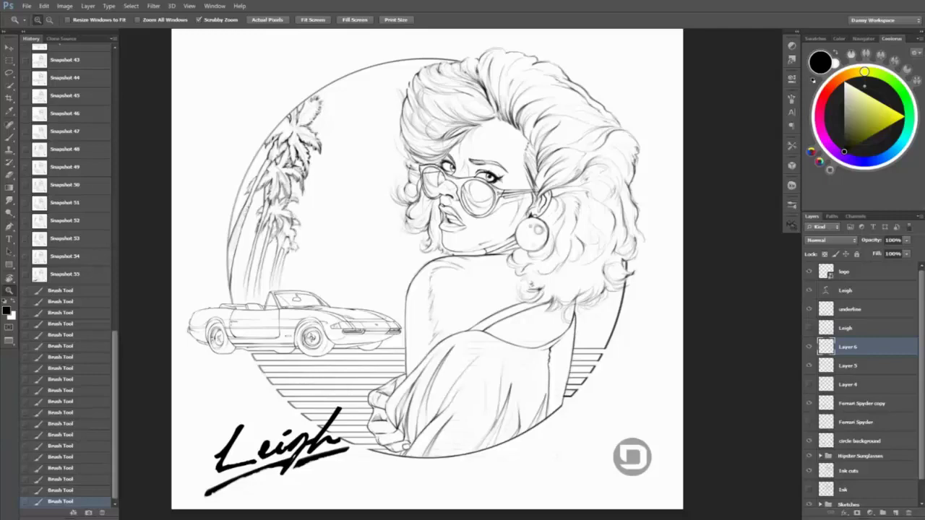
{"action": "left_click_drag", "start_coordinate": [519, 276], "coordinate": [481, 243]}
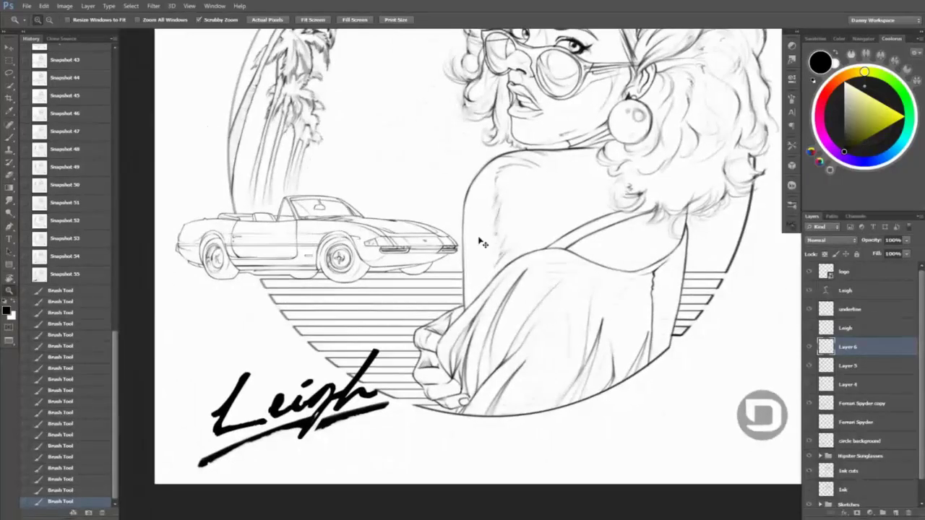
- Compare the palm layers' visibility, merge Layer 4 through Layer 6 into one layer, and name it Palm trees
{"action": "left_click", "coordinate": [808, 347]}
{"action": "left_click", "coordinate": [809, 347]}
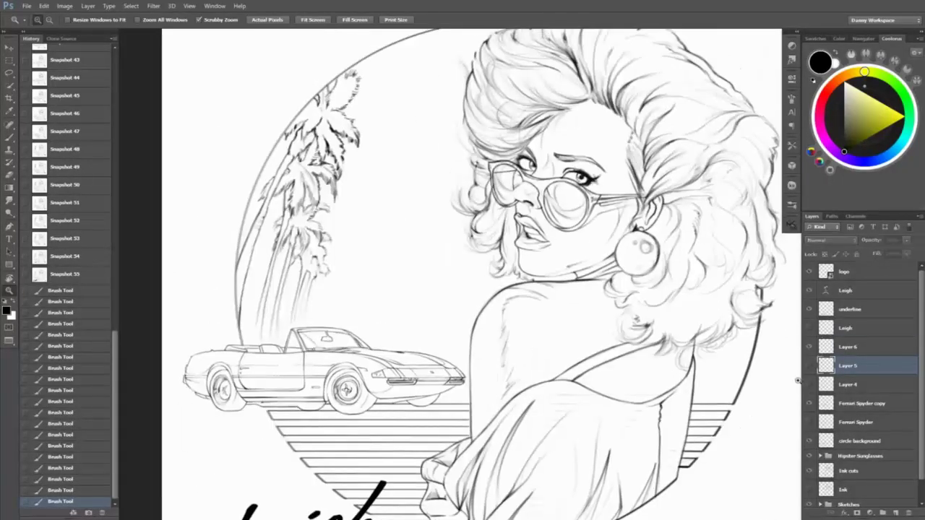
{"action": "left_click", "coordinate": [809, 359]}
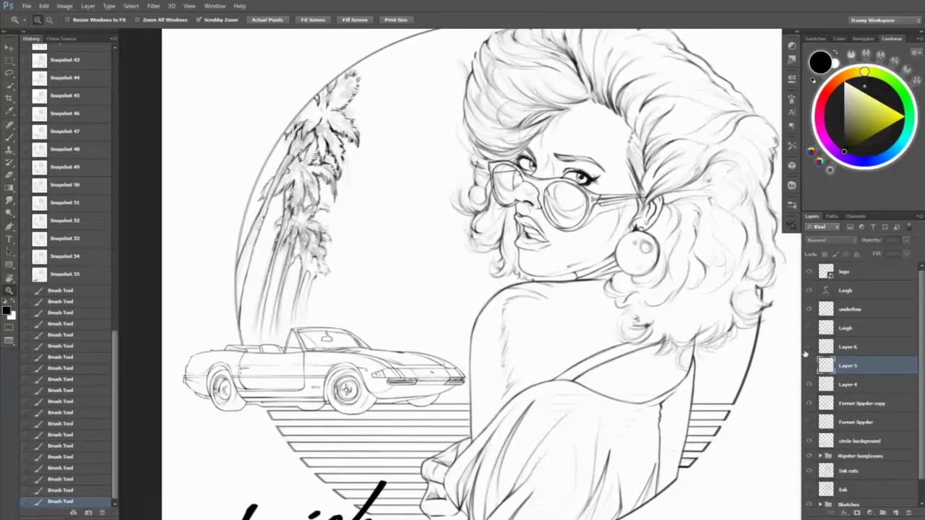
{"action": "left_click", "coordinate": [842, 383]}
{"action": "key", "text": "v"}
{"action": "left_click", "coordinate": [847, 348], "text": "shift"}
{"action": "key", "text": "ctrl+e"}
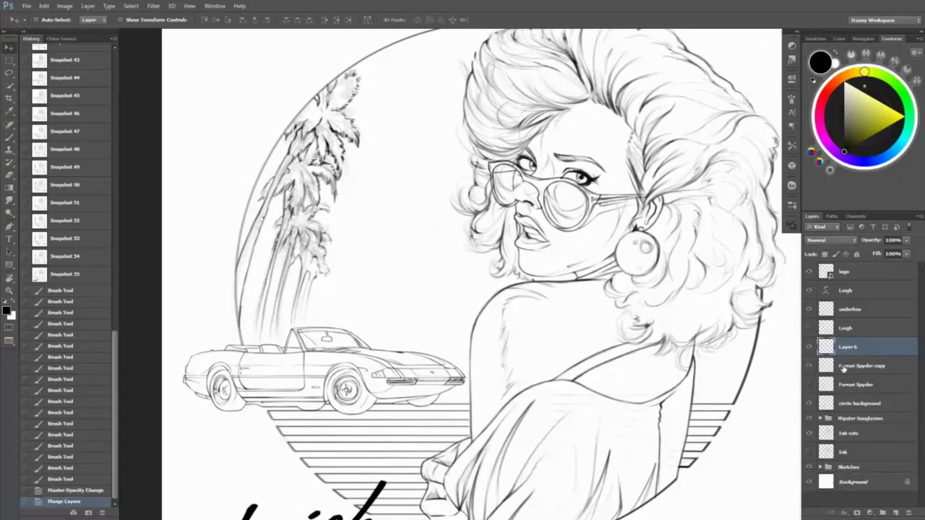
{"action": "key", "text": "Return"}
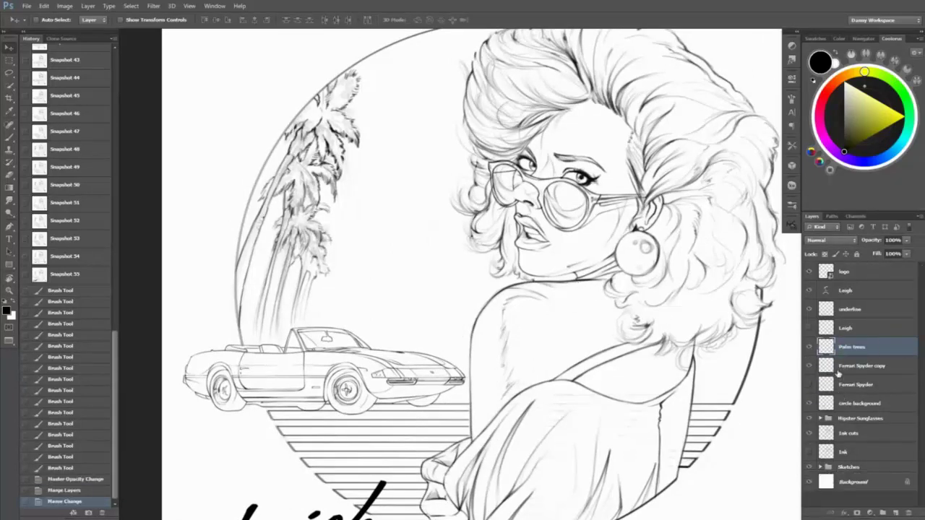
- Set the Rectangle tool to draw shapes instead of paths, ready for work around the name lettering
{"action": "left_click_drag", "start_coordinate": [393, 478], "coordinate": [448, 347]}
{"action": "key", "text": "u"}
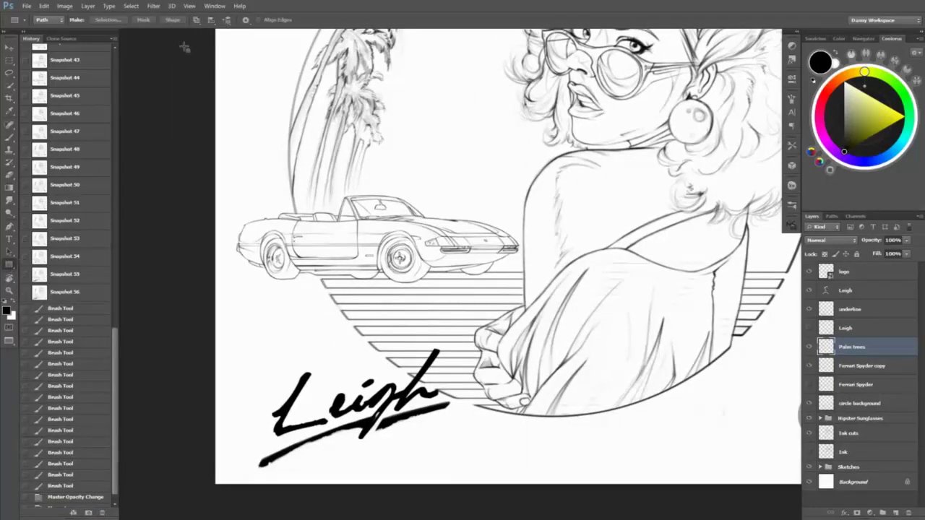
{"action": "left_click", "coordinate": [50, 19]}
{"action": "left_click", "coordinate": [44, 27]}
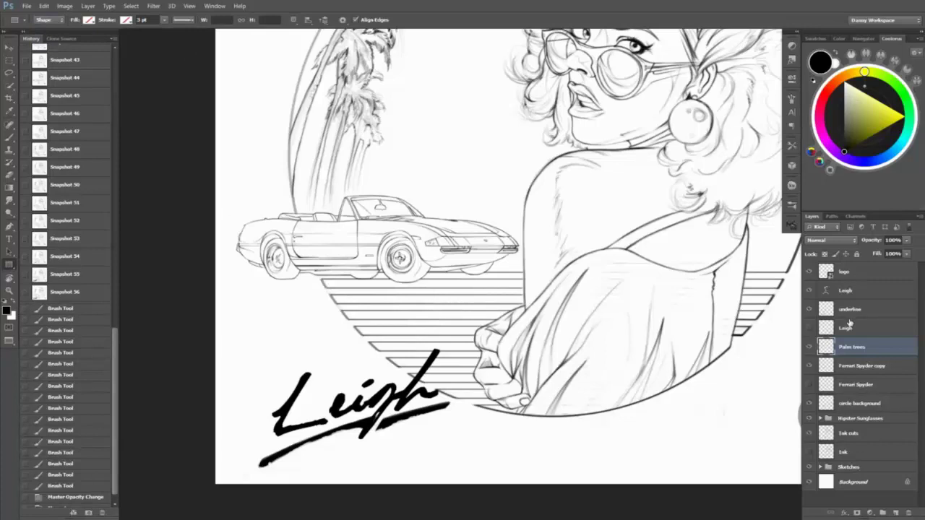
{"action": "key", "text": "ctrl+shift+alt+n"}
{"action": "left_click_drag", "start_coordinate": [231, 367], "coordinate": [424, 377]}
{"action": "key", "text": "v"}
{"action": "key", "text": "x"}
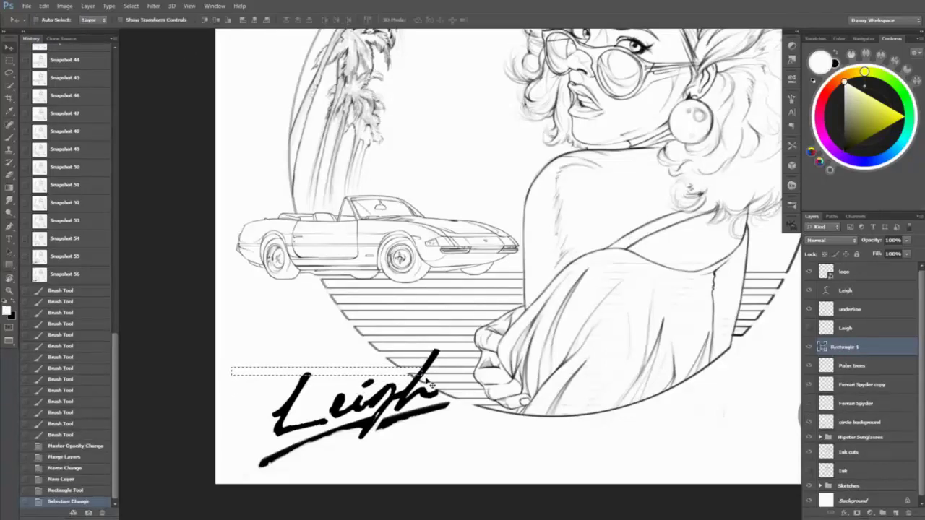
{"action": "key", "text": "alt+BackSpace"}
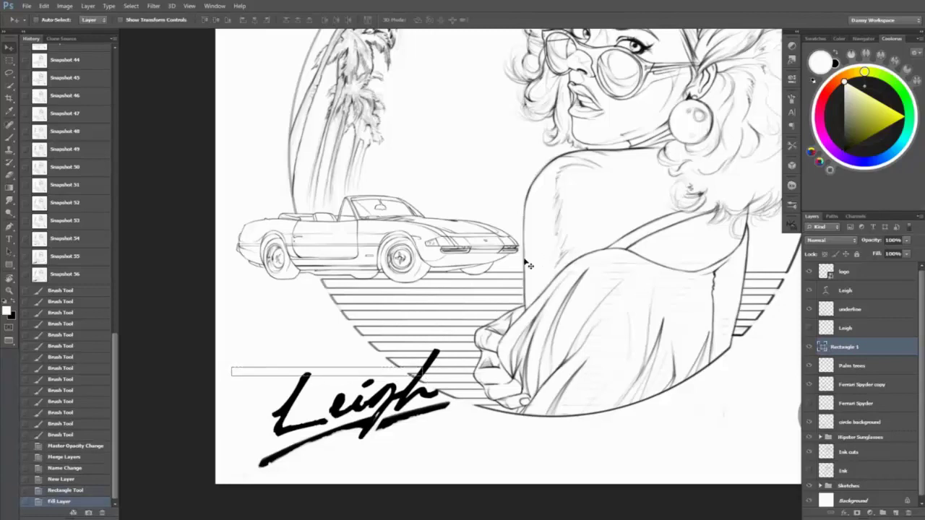
{"action": "key", "text": "Delete"}
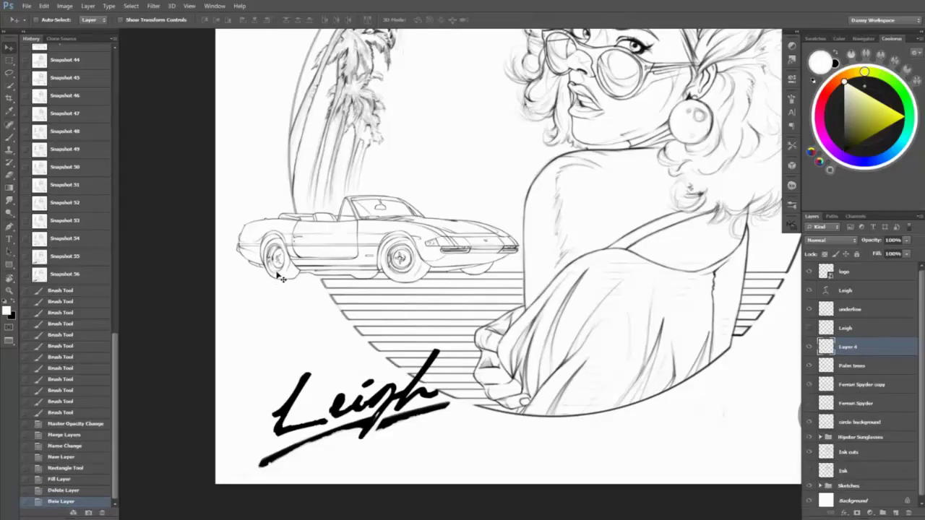
- Draw a thin horizontal rectangle with a black fill across the upper part of the name lettering
{"action": "key", "text": "u"}
{"action": "key", "text": "x"}
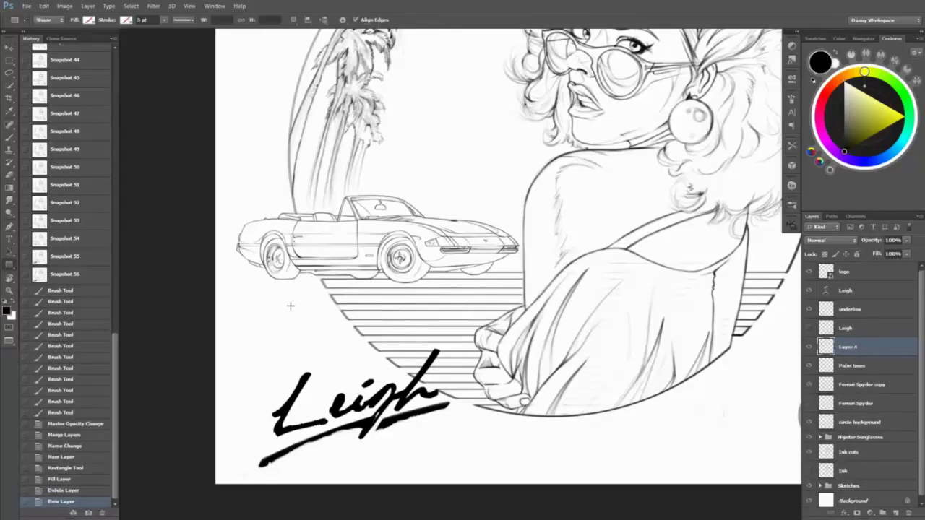
{"action": "left_click", "coordinate": [89, 20]}
{"action": "left_click", "coordinate": [52, 42]}
{"action": "mouse_move", "coordinate": [268, 318]}
{"action": "left_mouse_down"}
{"action": "mouse_move", "coordinate": [340, 353]}
{"action": "mouse_move", "coordinate": [612, 366]}
{"action": "mouse_move", "coordinate": [431, 380]}
{"action": "left_mouse_up"}
{"action": "key", "text": "ctrl+z"}
{"action": "key", "text": "v"}
- Duplicate the black bar downward four times at even spacing over the lettering, and select all five rectangle layers
{"action": "key", "text": "alt+shift+Down"}
{"action": "key", "text": "shift+Down"}
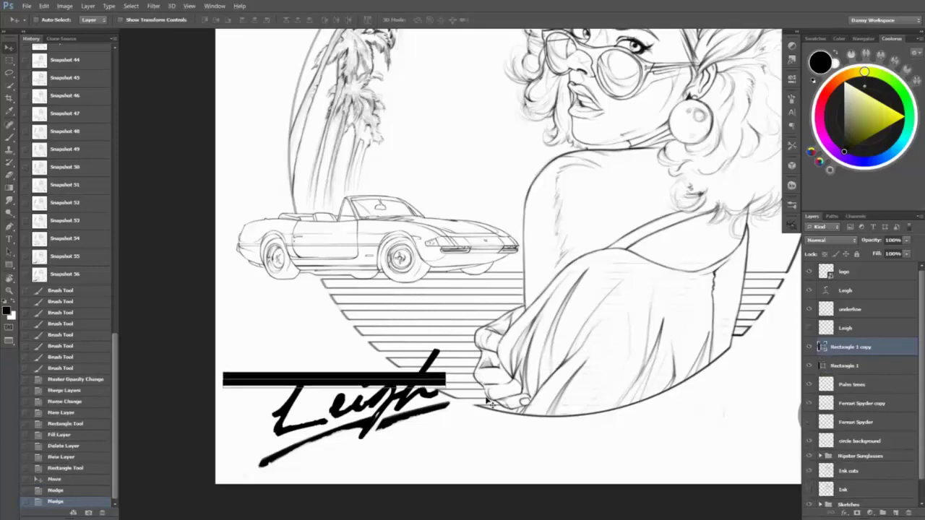
{"action": "key", "text": "alt+shift+Down"}
{"action": "key", "text": "shift+Down"}
{"action": "key", "text": "alt+shift+Down"}
{"action": "key", "text": "shift+Down"}
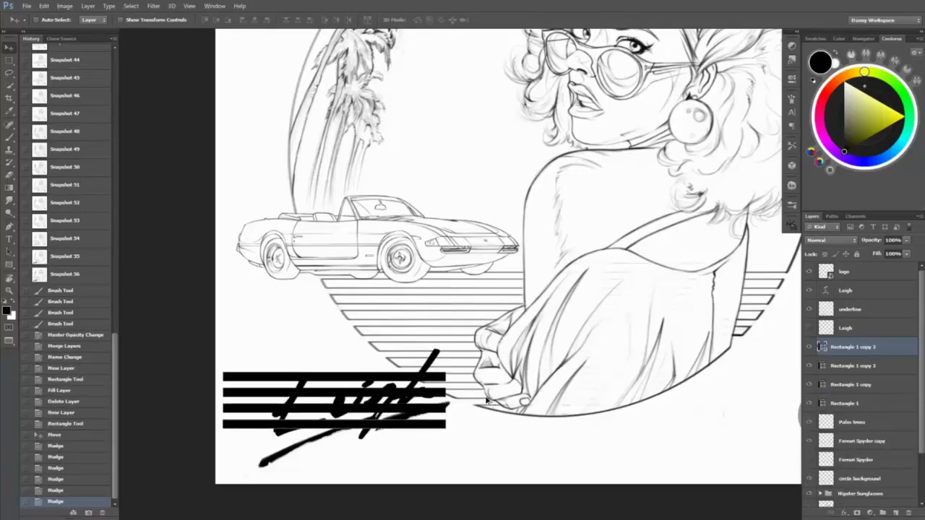
{"action": "key", "text": "alt+shift+Down"}
{"action": "key", "text": "shift+Down"}
{"action": "left_click", "coordinate": [842, 422], "text": "shift"}
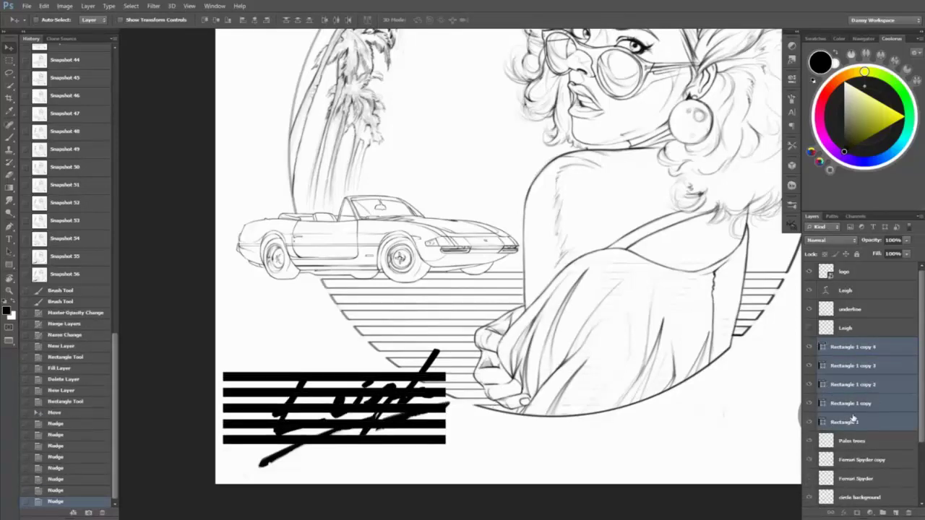
- Merge the five rectangle layers into one layer at 50% opacity and take a history snapshot
{"action": "key", "text": "ctrl+e"}
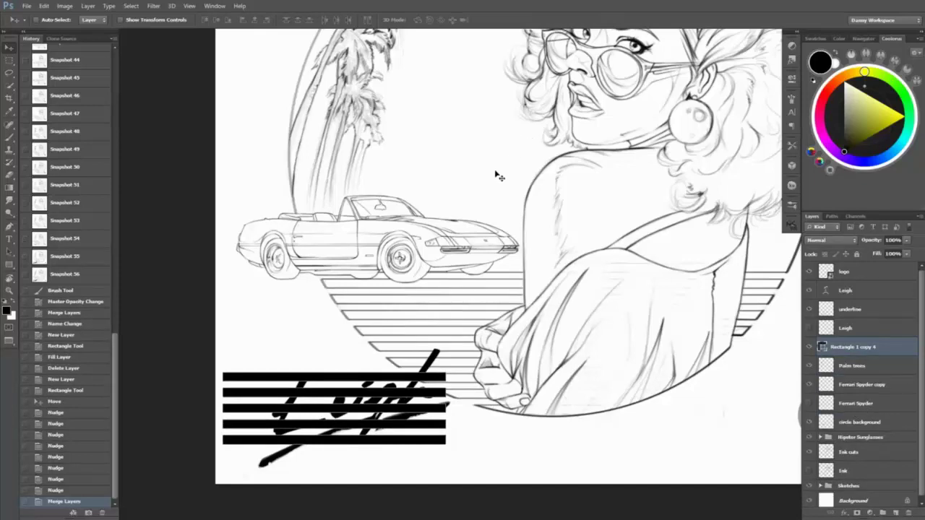
{"action": "key", "text": "5"}
{"action": "key", "text": "p"}
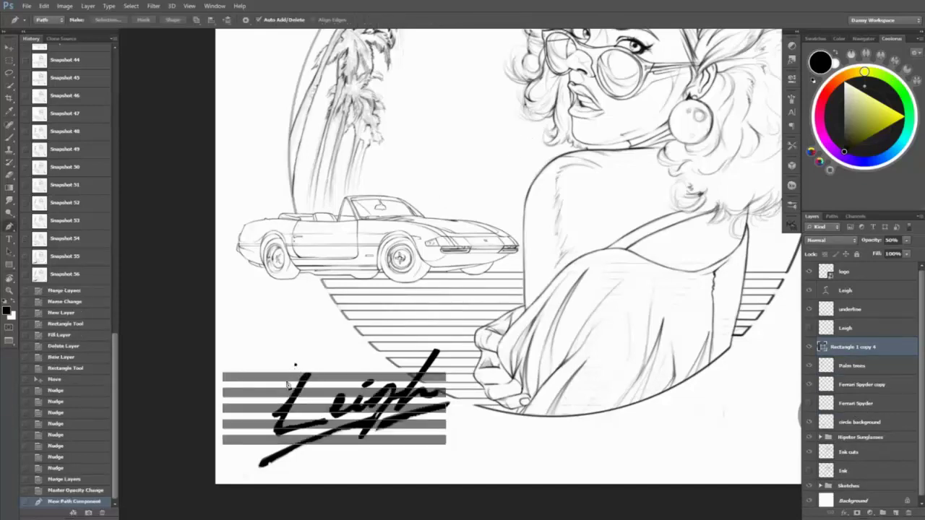
{"action": "left_click", "coordinate": [90, 511]}
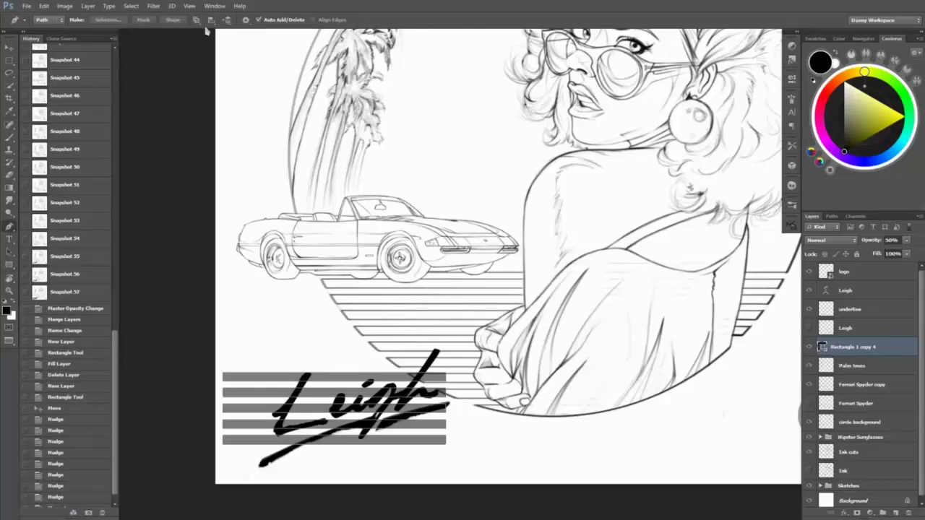
- Stretch the merged stripes horizontally so they extend past the right end of the name lettering
{"action": "key", "text": "ctrl+t"}
{"action": "left_click_drag", "start_coordinate": [446, 408], "coordinate": [489, 407]}
{"action": "key", "text": "Return"}
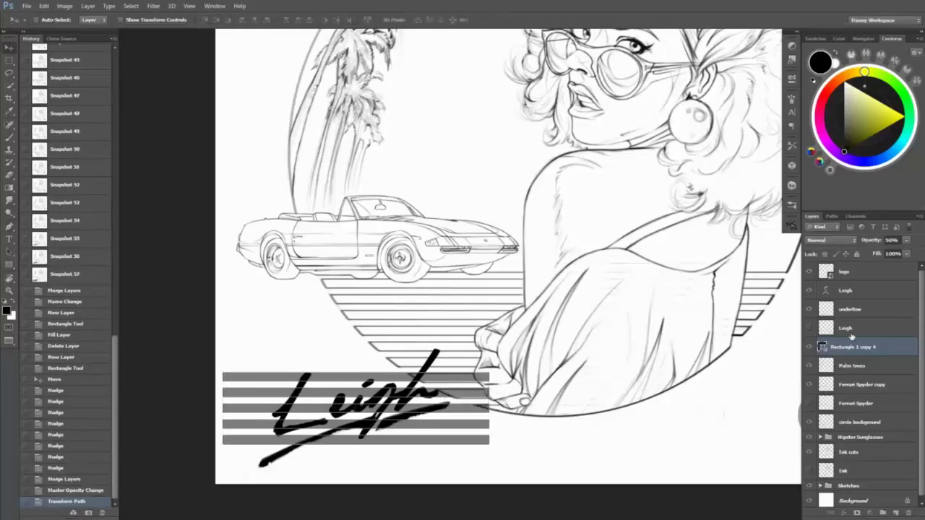
- Set the Pen tool to subtract from the stripes and trace a cut-out path down the lettering's left side and below the underline's start
{"action": "key", "text": "p"}
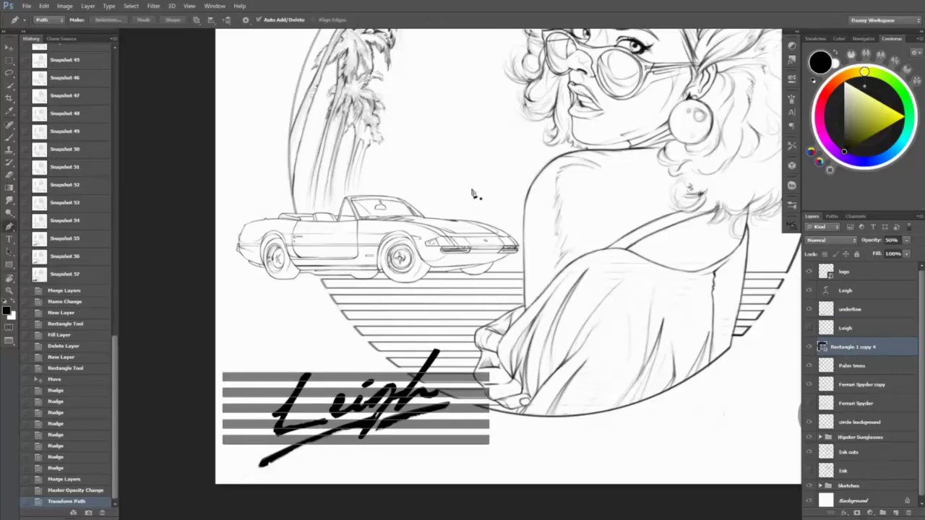
{"action": "left_click", "coordinate": [198, 19]}
{"action": "left_click", "coordinate": [231, 49]}
{"action": "left_click", "coordinate": [292, 366]}
{"action": "left_click", "coordinate": [267, 414]}
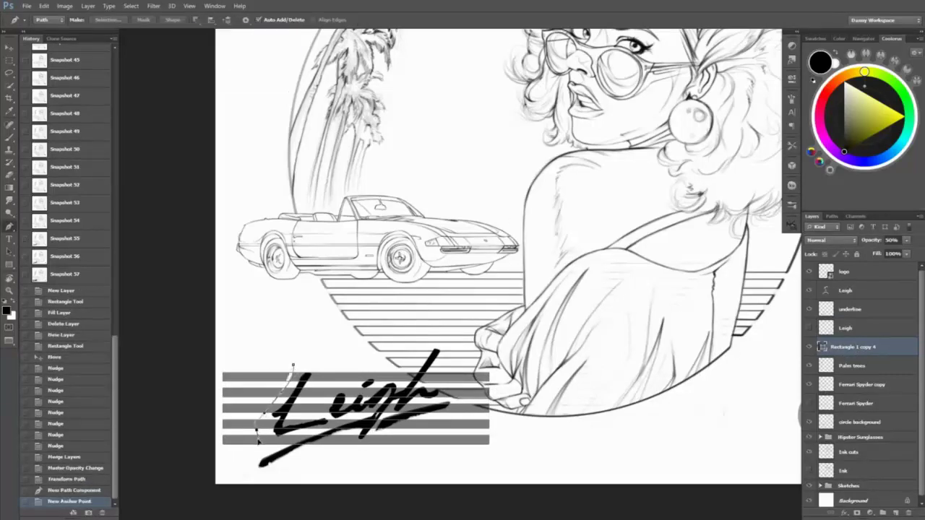
{"action": "left_click_drag", "start_coordinate": [261, 416], "coordinate": [259, 434]}
{"action": "left_click", "coordinate": [273, 428]}
{"action": "left_click", "coordinate": [262, 416]}
{"action": "left_click", "coordinate": [273, 430]}
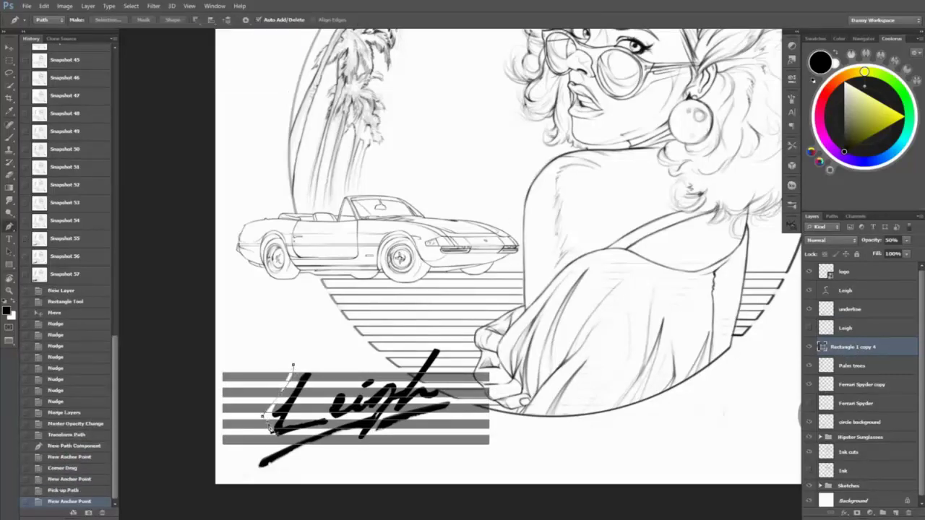
{"action": "left_click", "coordinate": [262, 462]}
{"action": "left_click_drag", "start_coordinate": [282, 477], "coordinate": [325, 486]}
{"action": "left_click", "coordinate": [314, 480]}
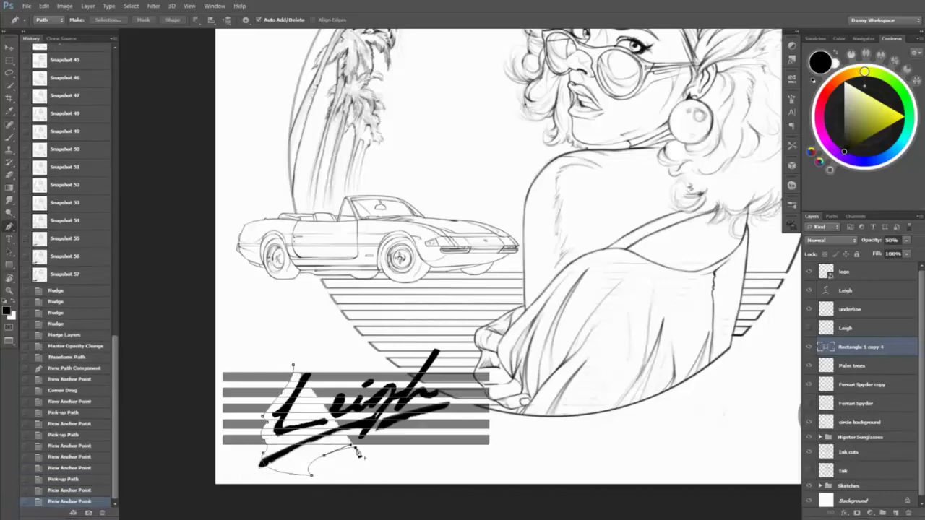
- Continue the cut-out path beneath the underline, around its right end and up to the last letter's tail
{"action": "left_click_drag", "start_coordinate": [360, 450], "coordinate": [367, 448]}
{"action": "left_click", "coordinate": [441, 417]}
{"action": "left_click_drag", "start_coordinate": [463, 399], "coordinate": [457, 396]}
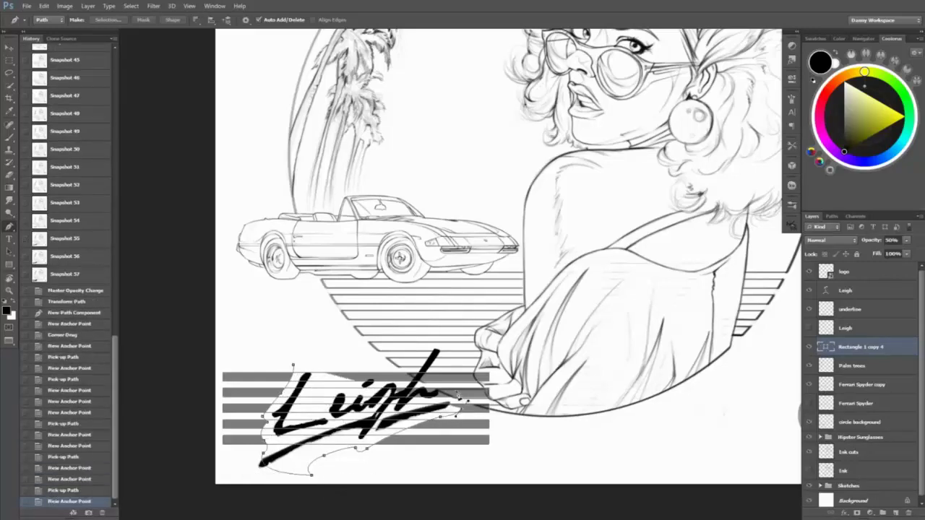
{"action": "left_click", "coordinate": [456, 397]}
{"action": "left_click", "coordinate": [462, 401]}
{"action": "left_click", "coordinate": [454, 394]}
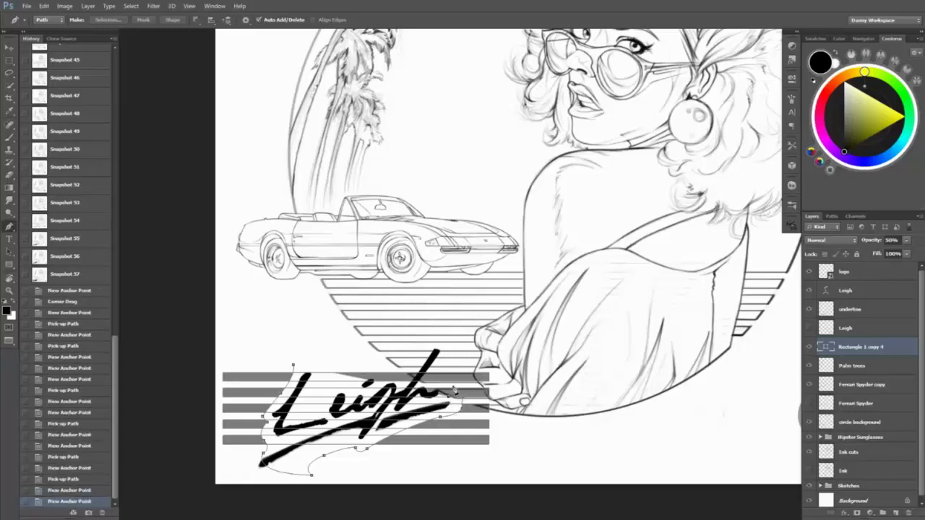
{"action": "left_click", "coordinate": [449, 387]}
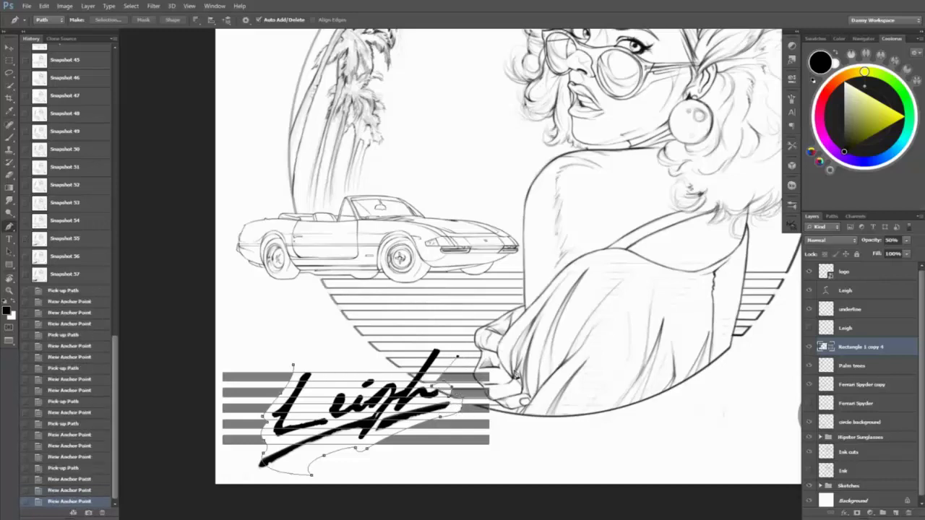
{"action": "left_click", "coordinate": [517, 377]}
{"action": "key", "text": "ctrl+alt+z"}
{"action": "key", "text": "ctrl+alt+z"}
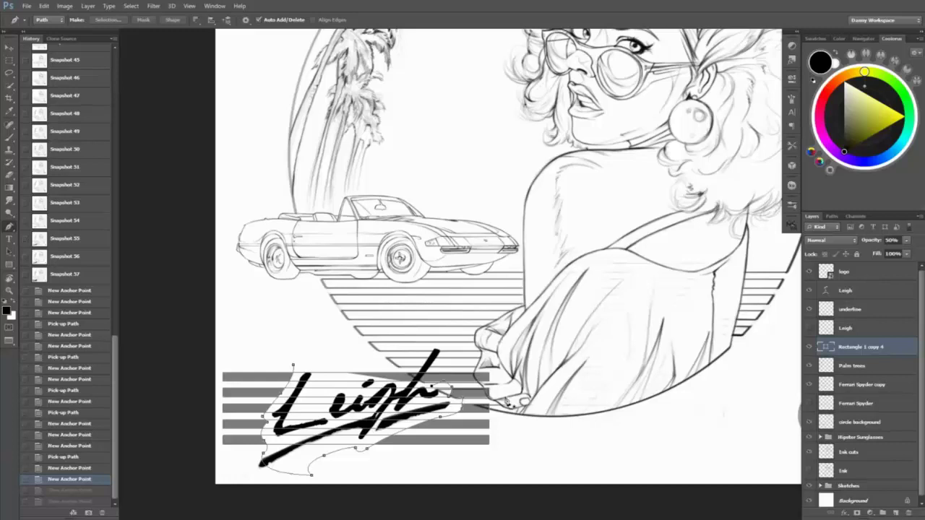
- Trace the cut-out path around the tall last letter, back over the tops of the letters, and close it at the starting point
{"action": "left_click", "coordinate": [453, 361]}
{"action": "left_click", "coordinate": [445, 389]}
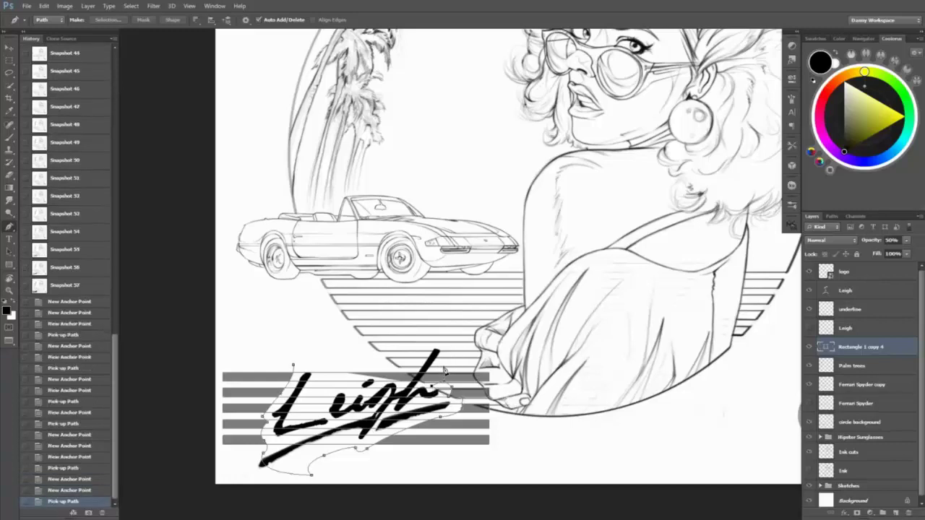
{"action": "left_click_drag", "start_coordinate": [448, 336], "coordinate": [466, 346]}
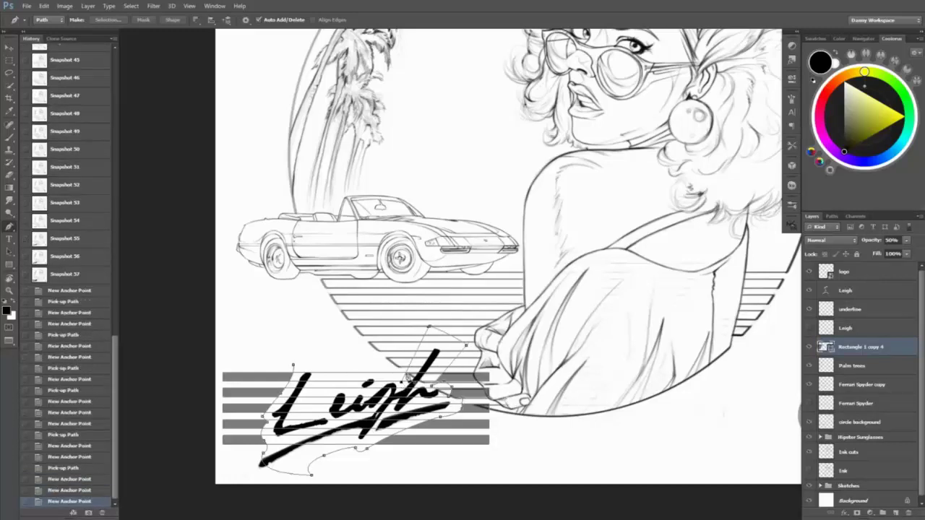
{"action": "left_click", "coordinate": [394, 381]}
{"action": "left_click", "coordinate": [337, 369]}
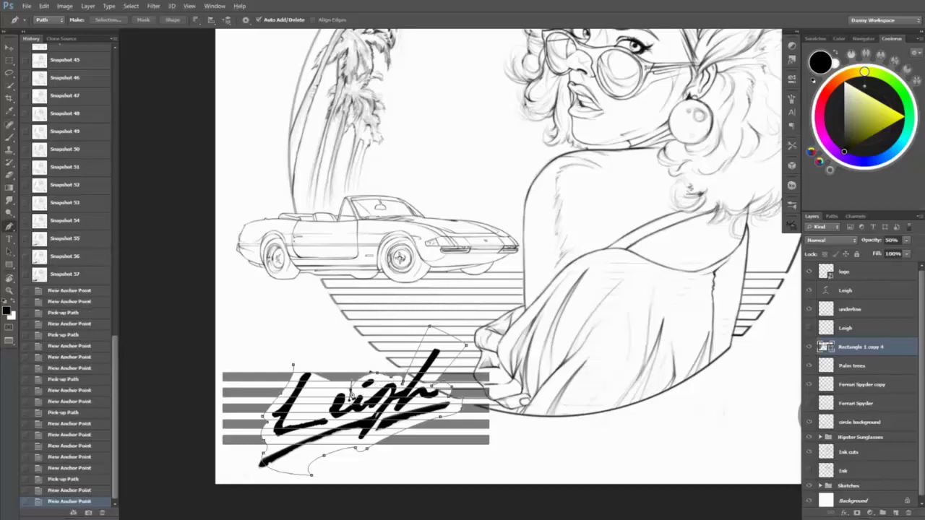
{"action": "left_click", "coordinate": [316, 414]}
{"action": "left_click", "coordinate": [309, 409]}
{"action": "left_click", "coordinate": [299, 406]}
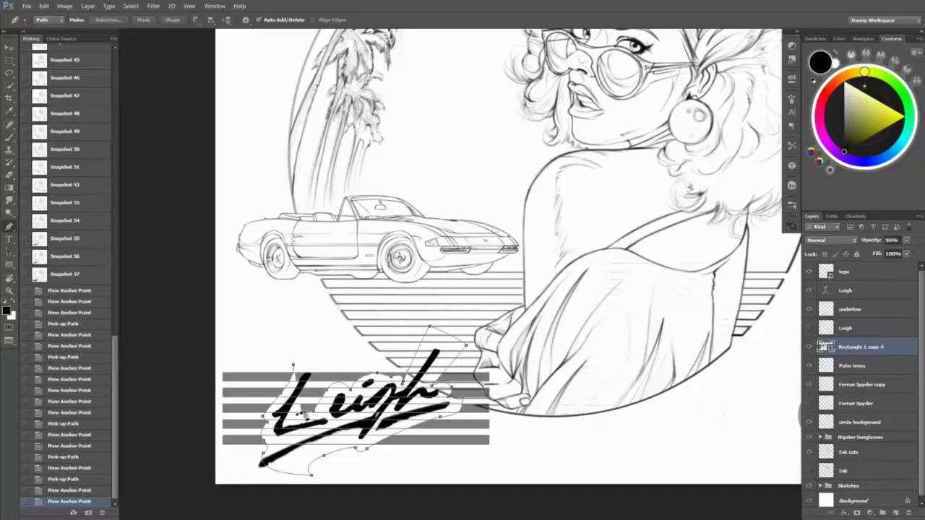
{"action": "left_click", "coordinate": [299, 407]}
{"action": "left_click", "coordinate": [340, 356]}
{"action": "left_click", "coordinate": [293, 366]}
{"action": "left_click", "coordinate": [845, 328]}
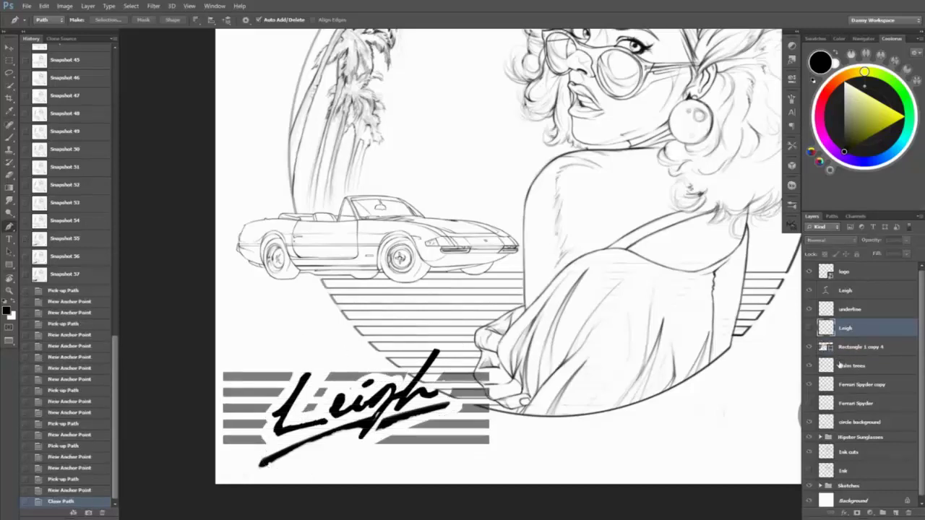
- Undo the upper part of the cut-out path back to the point by the last letter's tail
{"action": "key", "text": "ctrl+alt+z"}
{"action": "key", "text": "ctrl+alt+z"}
{"action": "key", "text": "ctrl+alt+z"}
{"action": "key", "text": "ctrl+alt+z"}
{"action": "key", "text": "ctrl+alt+z"}
{"action": "key", "text": "ctrl+alt+z"}
{"action": "key", "text": "ctrl+alt+z"}
{"action": "key", "text": "ctrl+alt+z"}
{"action": "key", "text": "ctrl+alt+z"}
{"action": "key", "text": "ctrl+alt+z"}
{"action": "key", "text": "ctrl+alt+z"}
{"action": "key", "text": "ctrl+alt+z"}
{"action": "key", "text": "ctrl+alt+z"}
{"action": "key", "text": "ctrl+alt+z"}
{"action": "key", "text": "ctrl+alt+z"}
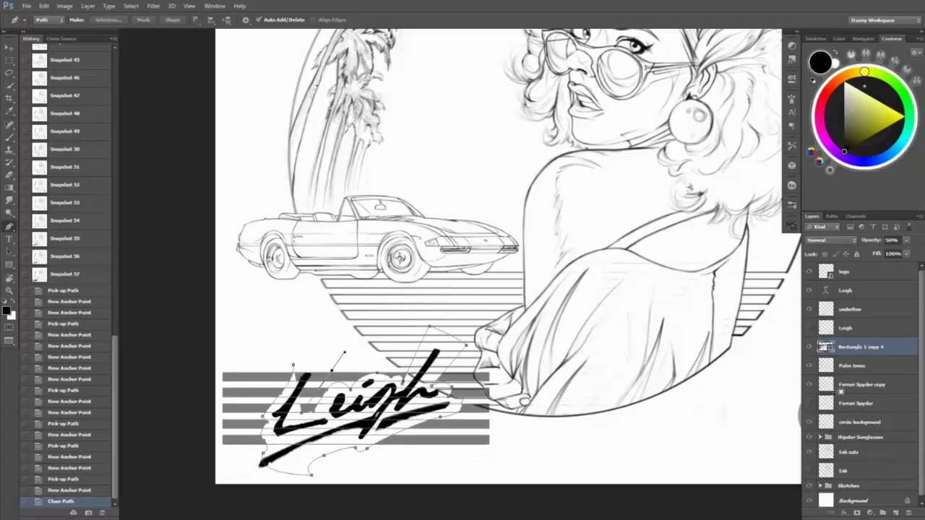
{"action": "key", "text": "ctrl+alt+z"}
{"action": "key", "text": "ctrl+alt+z"}
{"action": "key", "text": "ctrl+alt+z"}
{"action": "key", "text": "ctrl+alt+z"}
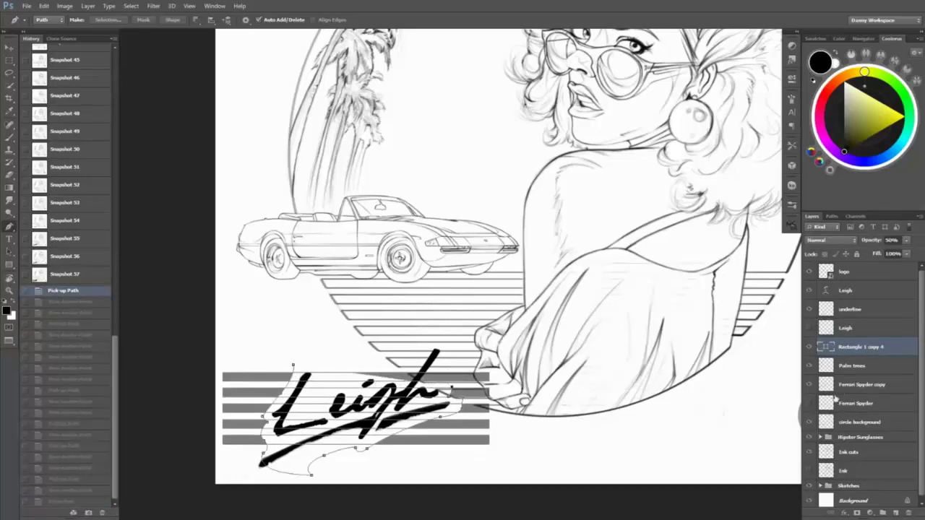
- Delete the path points around the underline's right end, back to the point beneath the middle of the underline
{"action": "left_click", "coordinate": [463, 384]}
{"action": "left_click", "coordinate": [464, 394]}
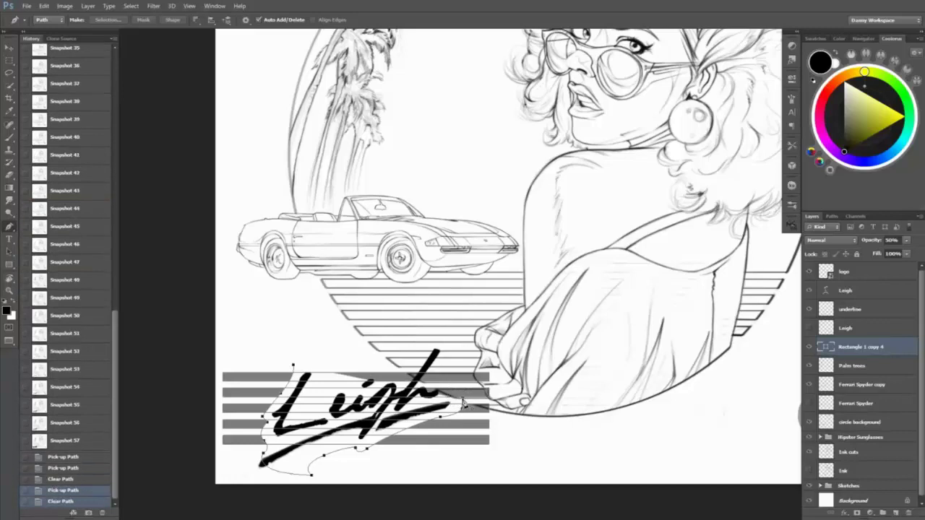
{"action": "left_click", "coordinate": [467, 402]}
{"action": "key", "text": "BackSpace"}
{"action": "key", "text": "BackSpace"}
{"action": "key", "text": "BackSpace"}
{"action": "key", "text": "BackSpace"}
{"action": "key", "text": "BackSpace"}
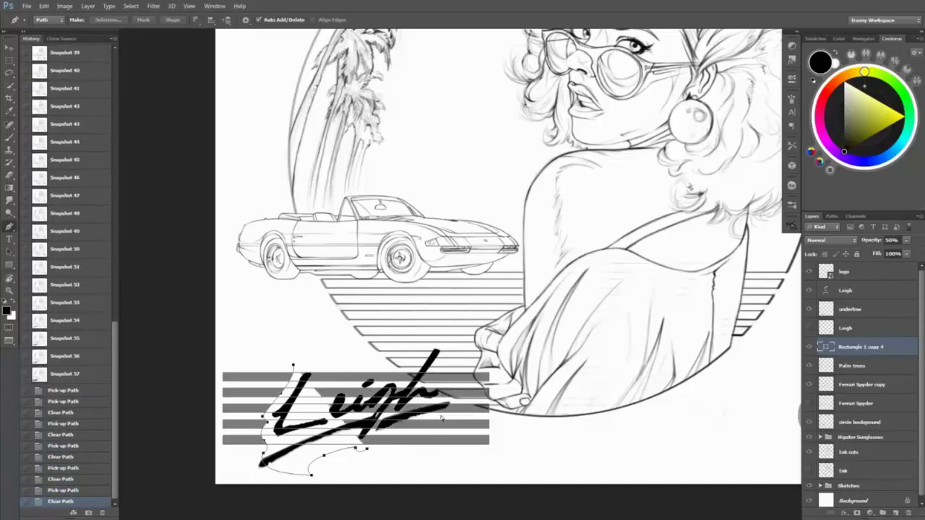
- Close the cut-out path around the outside of the stripes' right end so stripes stay only left of the first letter
{"action": "left_click", "coordinate": [527, 448]}
{"action": "left_click", "coordinate": [431, 320]}
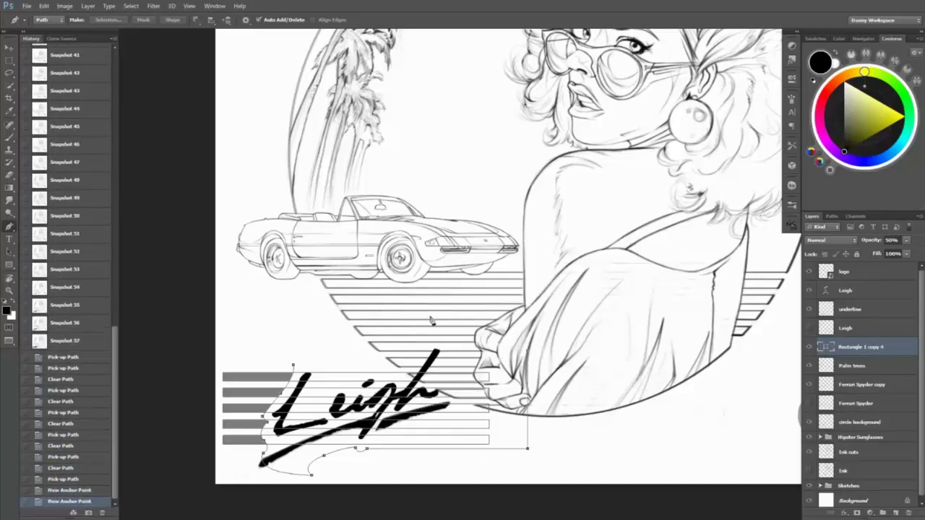
{"action": "left_click", "coordinate": [294, 366]}
{"action": "left_click", "coordinate": [855, 330]}
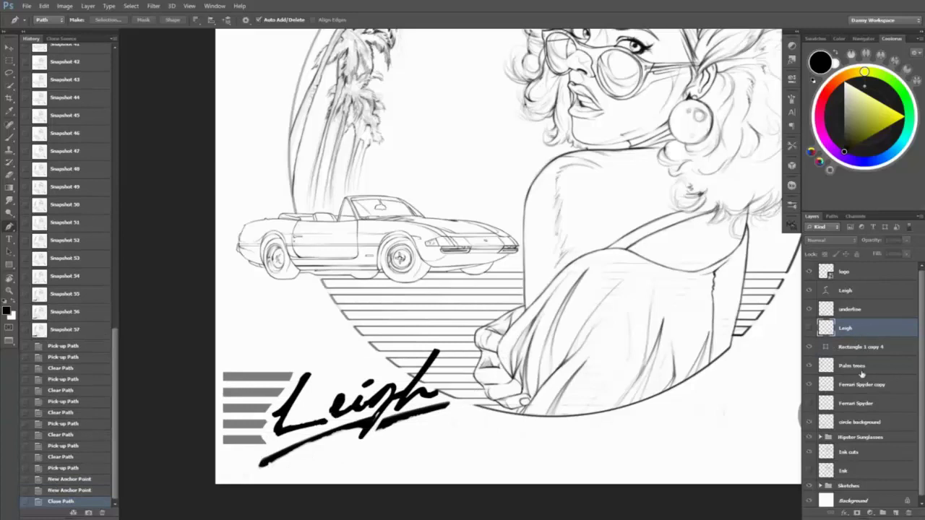
- Undo the stripe cut-out to restore the full-width stripes behind the name lettering
{"action": "key", "text": "ctrl+alt+z"}
{"action": "key", "text": "ctrl+alt+z"}
{"action": "key", "text": "ctrl+alt+z"}
{"action": "key", "text": "ctrl+alt+z"}
{"action": "key", "text": "ctrl+alt+z"}
{"action": "key", "text": "ctrl+alt+z"}
{"action": "key", "text": "ctrl+alt+z"}
{"action": "key", "text": "ctrl+alt+z"}
{"action": "key", "text": "ctrl+alt+z"}
{"action": "key", "text": "ctrl+alt+z"}
{"action": "key", "text": "ctrl+alt+z"}
{"action": "key", "text": "ctrl+alt+z"}
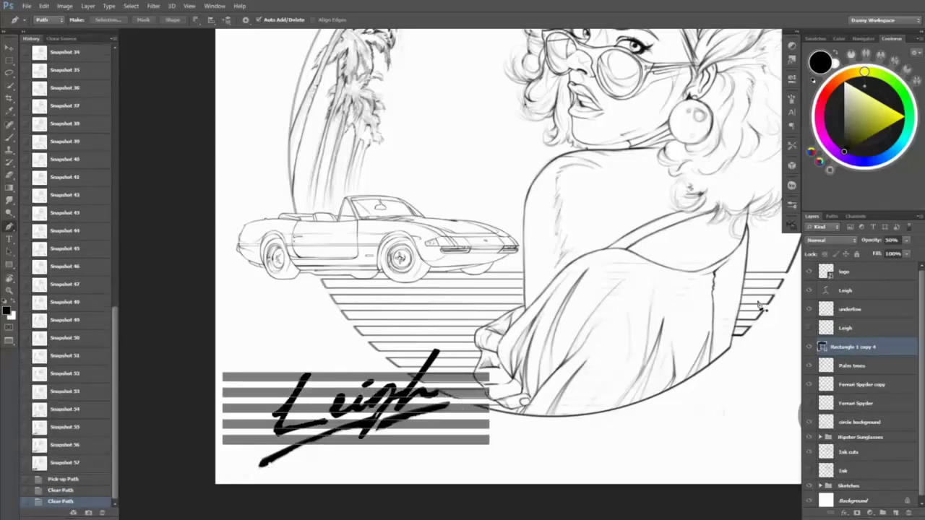
- Compare the lettering with and without the stripes, and delete the merged stripes layer
{"action": "left_click", "coordinate": [809, 348]}
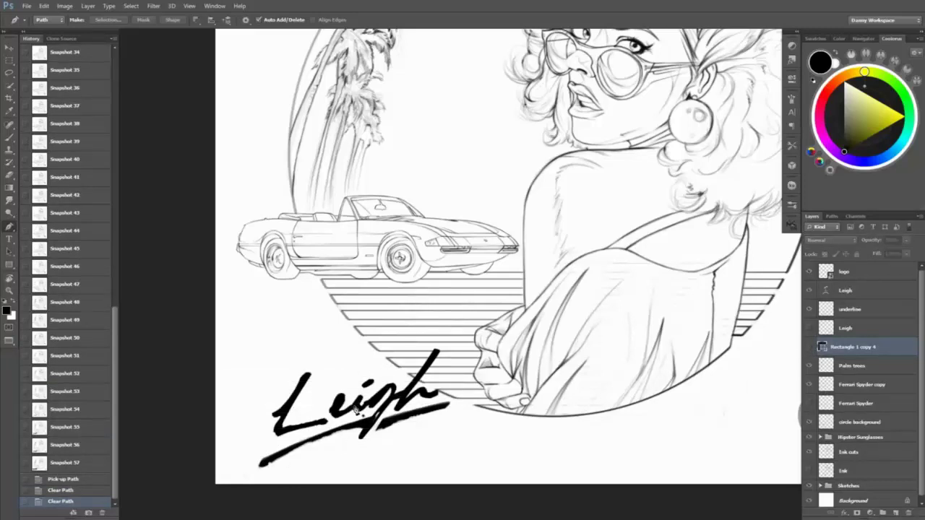
{"action": "left_click", "coordinate": [809, 347]}
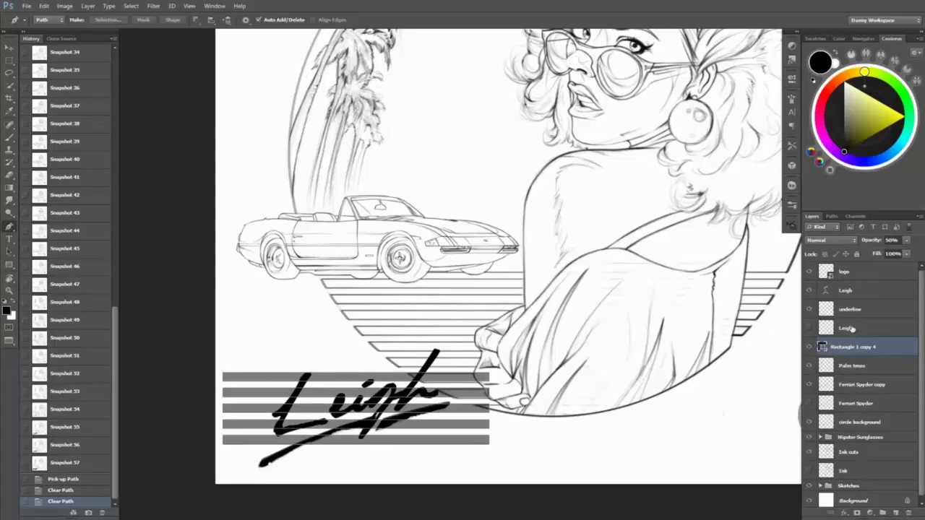
{"action": "key", "text": "alt+bracketright"}
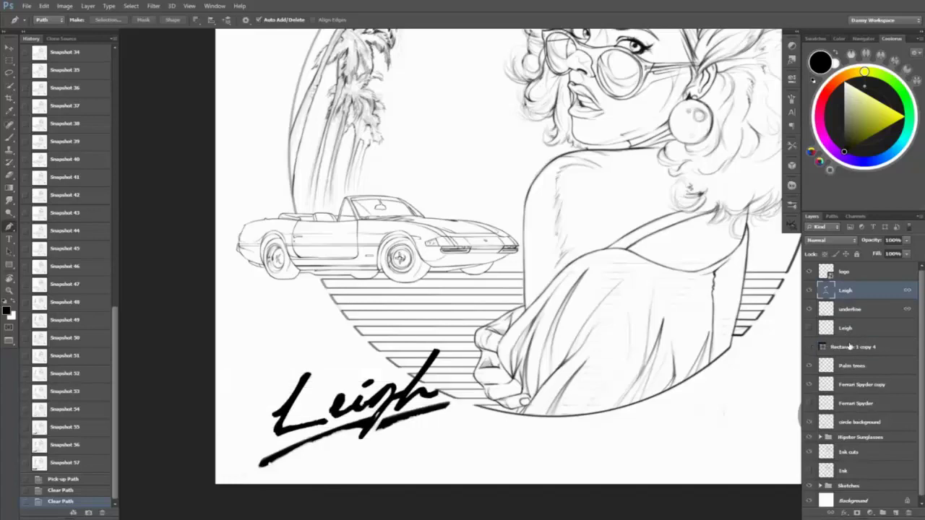
{"action": "left_click_drag", "start_coordinate": [831, 347], "coordinate": [909, 512]}
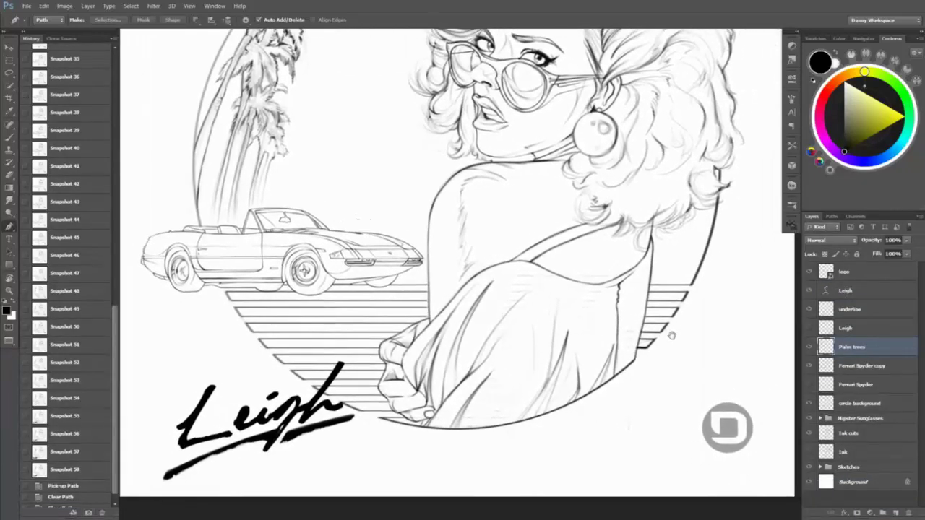
- Review the whole illustration and save the document
{"action": "mouse_move", "coordinate": [672, 336]}
{"action": "left_mouse_down"}
{"action": "mouse_move", "coordinate": [665, 325]}
{"action": "mouse_move", "coordinate": [673, 401]}
{"action": "mouse_move", "coordinate": [694, 401]}
{"action": "mouse_move", "coordinate": [663, 318]}
{"action": "mouse_move", "coordinate": [682, 331]}
{"action": "left_mouse_up"}
{"action": "mouse_move", "coordinate": [555, 234]}
{"action": "left_mouse_down"}
{"action": "mouse_move", "coordinate": [625, 278]}
{"action": "mouse_move", "coordinate": [609, 283]}
{"action": "mouse_move", "coordinate": [618, 307]}
{"action": "left_mouse_up"}
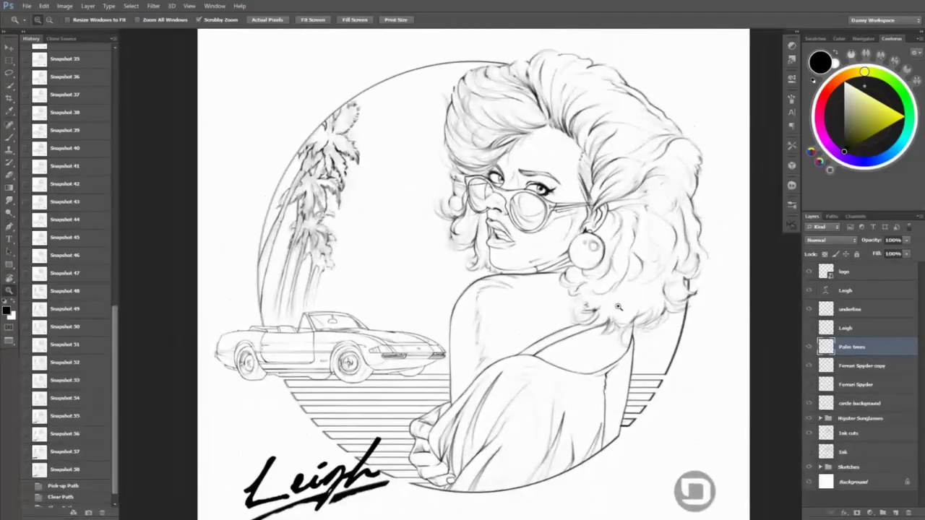
{"action": "left_click_drag", "start_coordinate": [549, 254], "coordinate": [615, 258]}
{"action": "key", "text": "ctrl+s"}
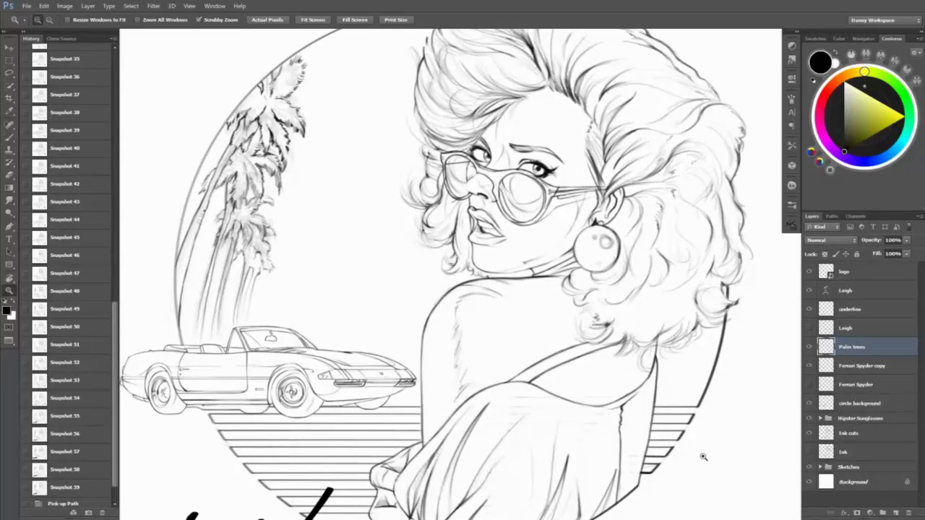
{"action": "left_click_drag", "start_coordinate": [589, 388], "coordinate": [548, 343]}
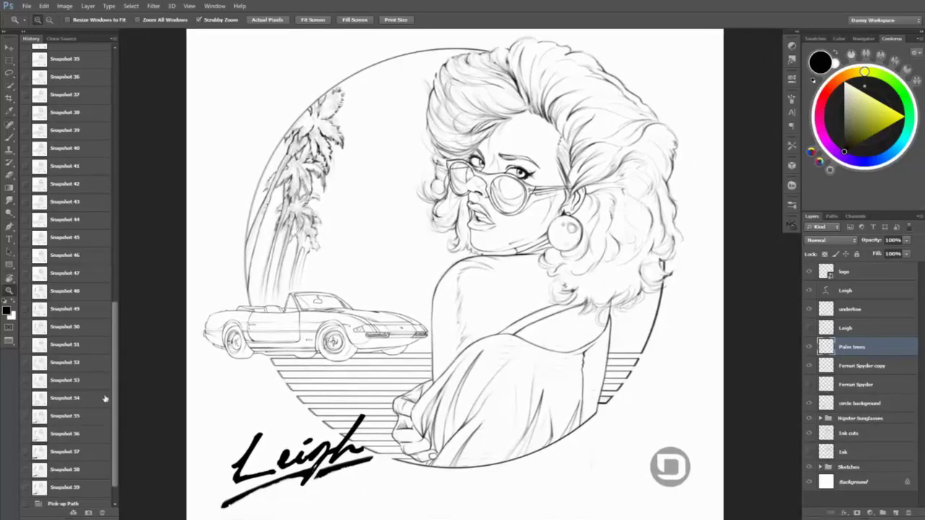